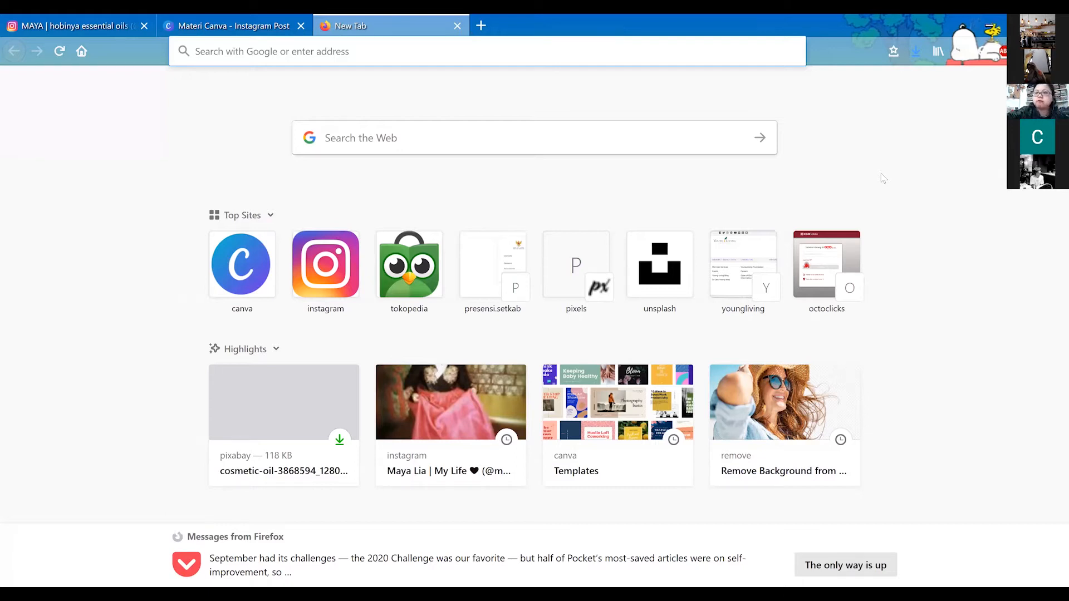
left_click(876, 240)
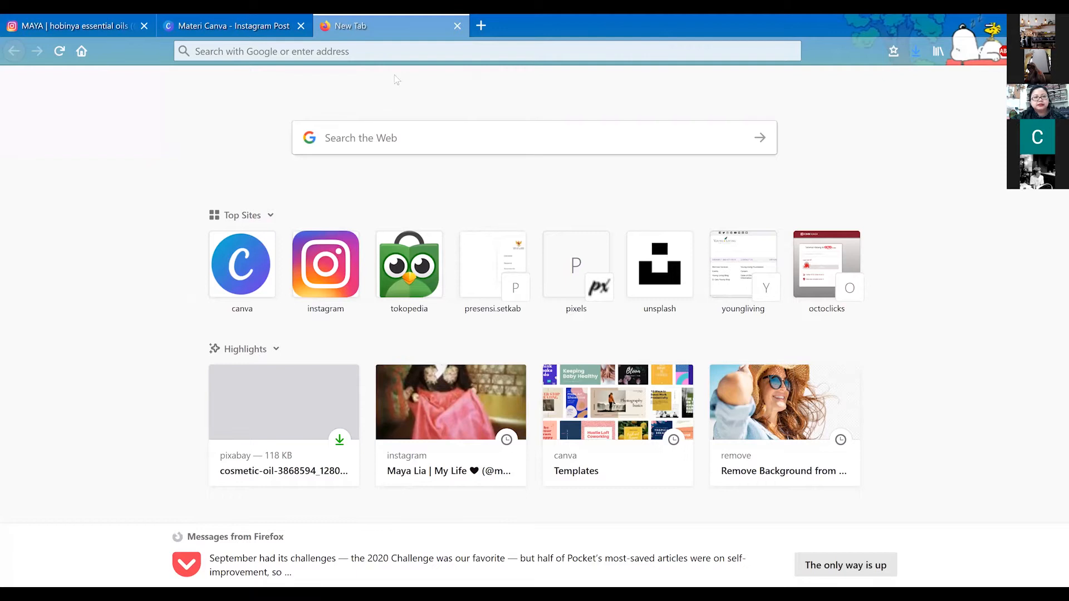
left_click(402, 53)
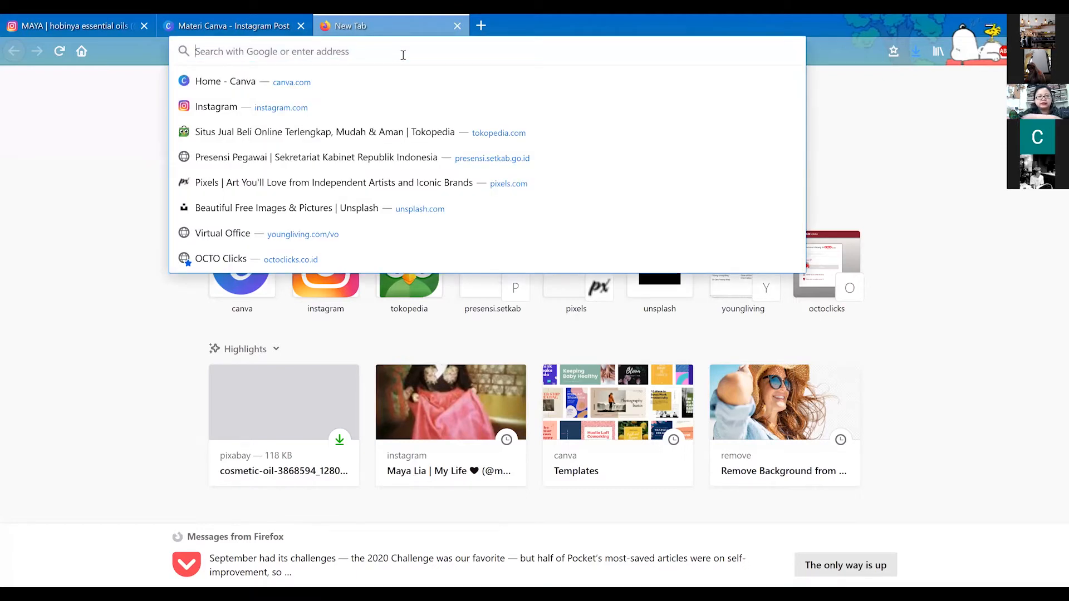
type("www.can")
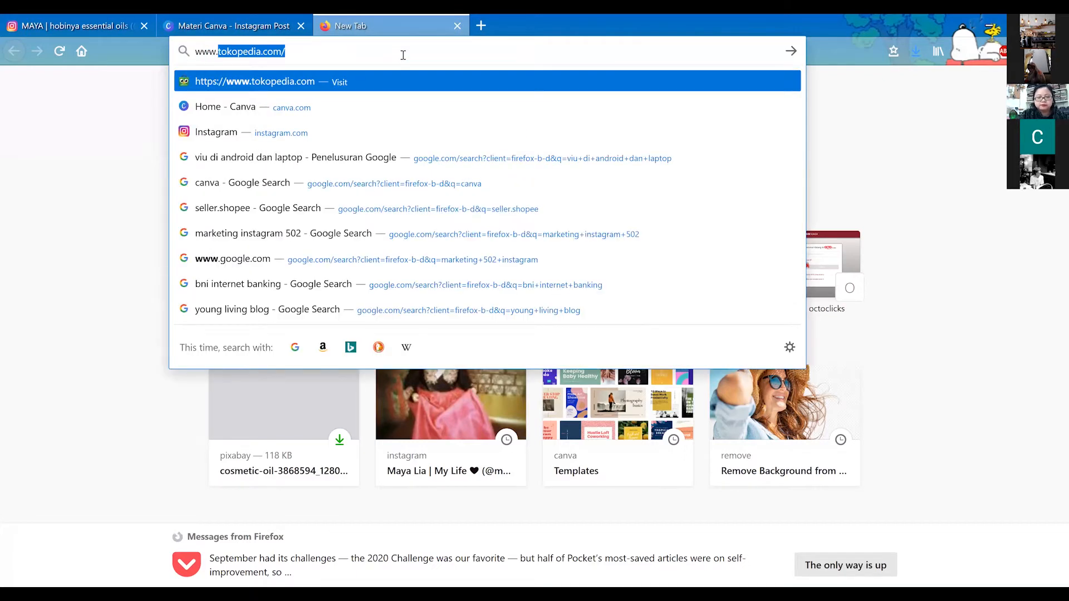
type("va.")
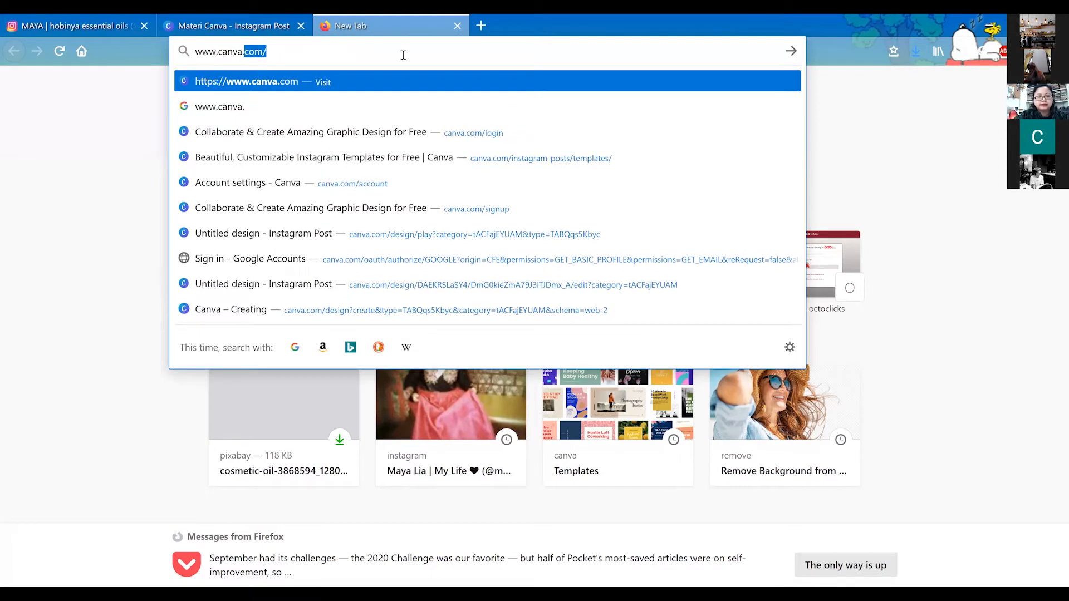
type("c")
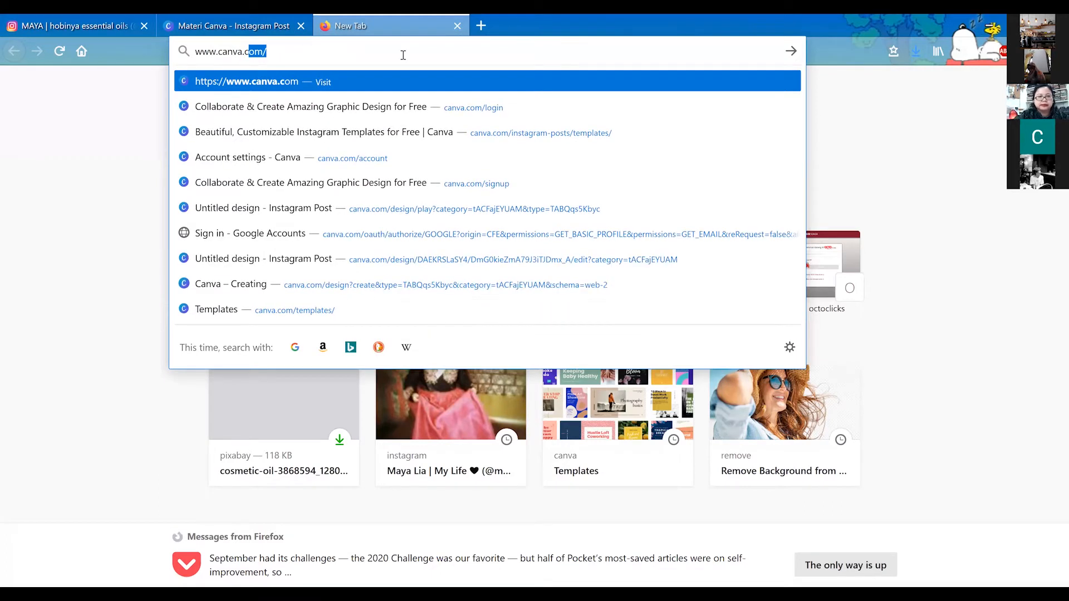
type("om")
key("Return")
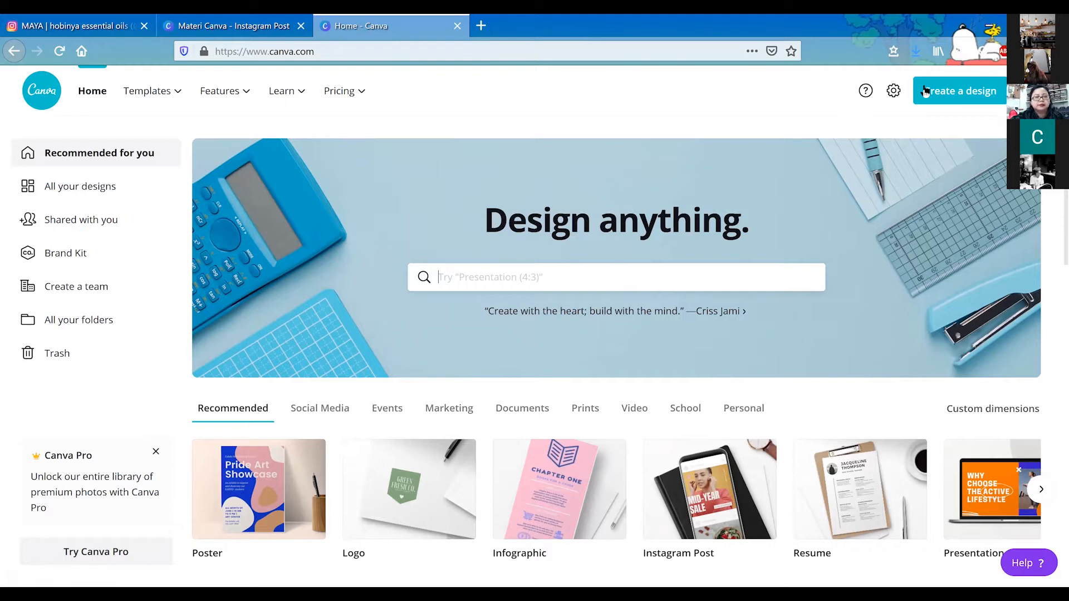
- Switch to the open Instagram profile and look through its essential oil and diffuser posts
left_click(96, 27)
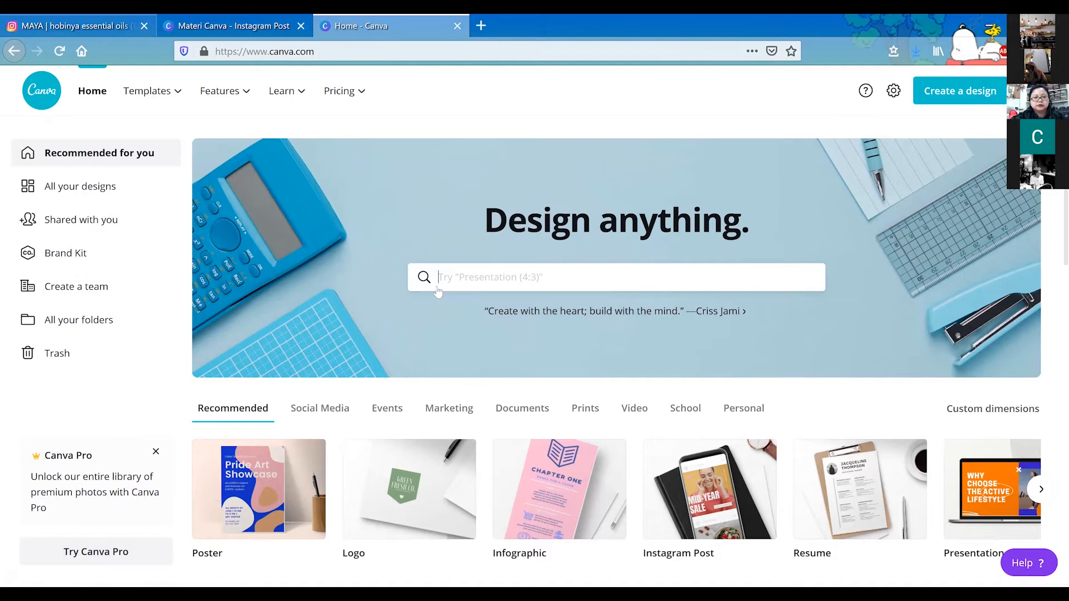
scroll(497, 292, "down", 1)
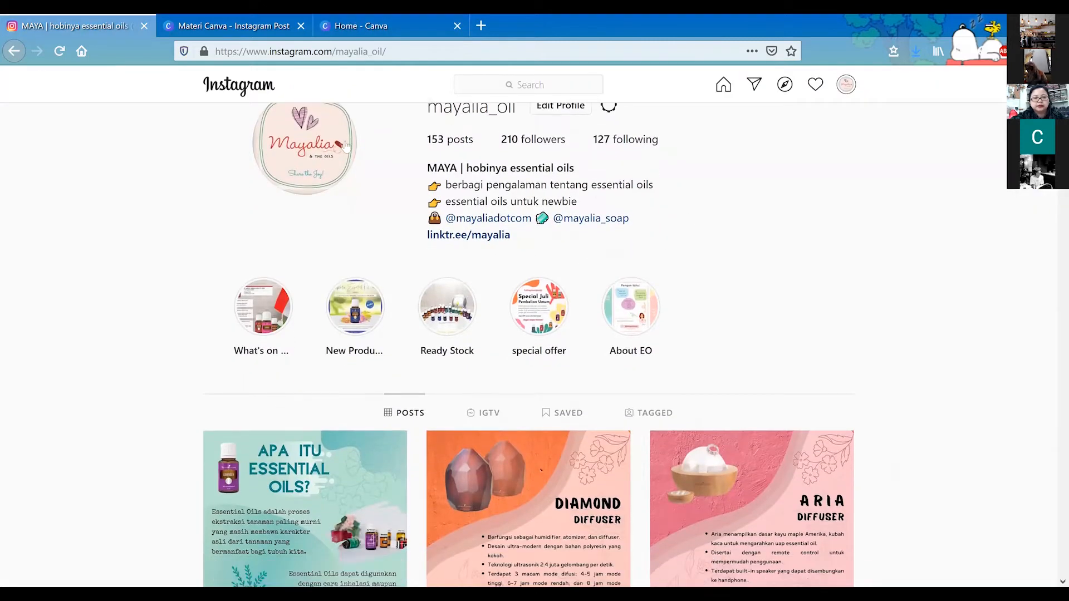
scroll(362, 206, "down", 6)
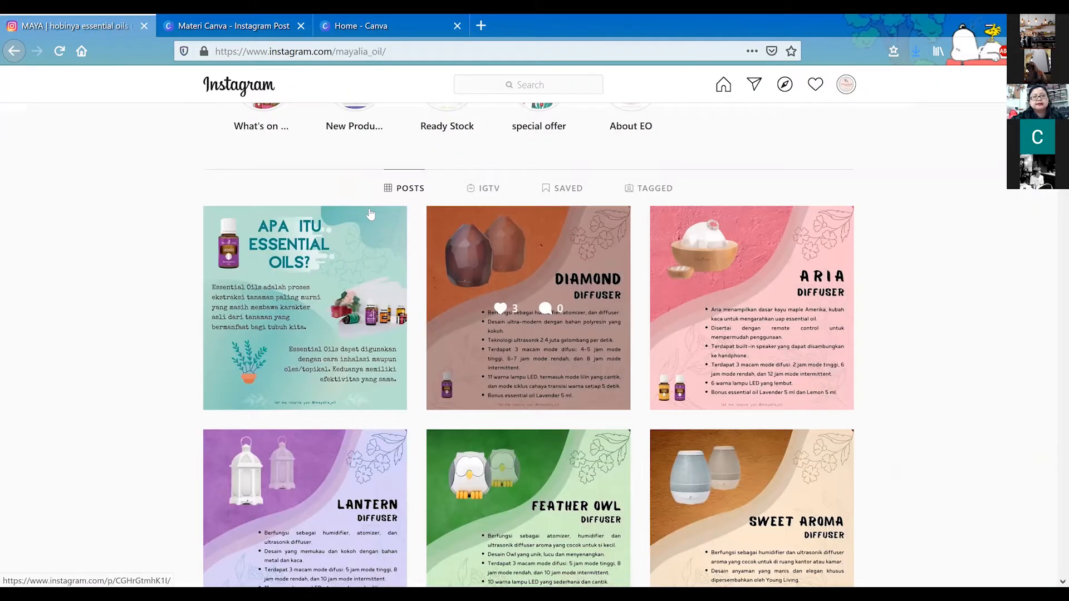
scroll(257, 234, "down", 2)
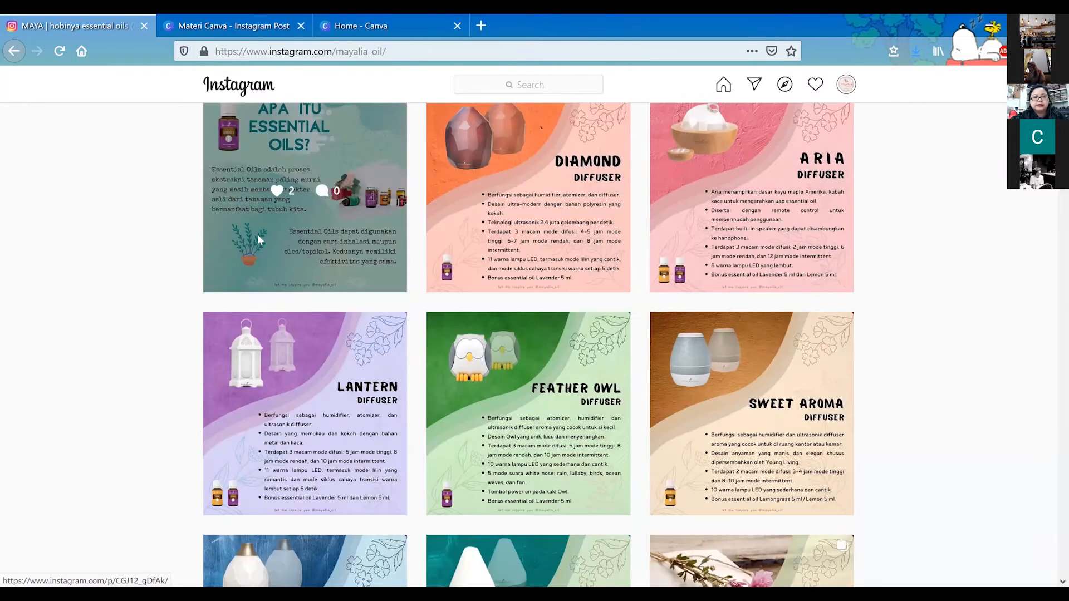
scroll(257, 233, "up", 1)
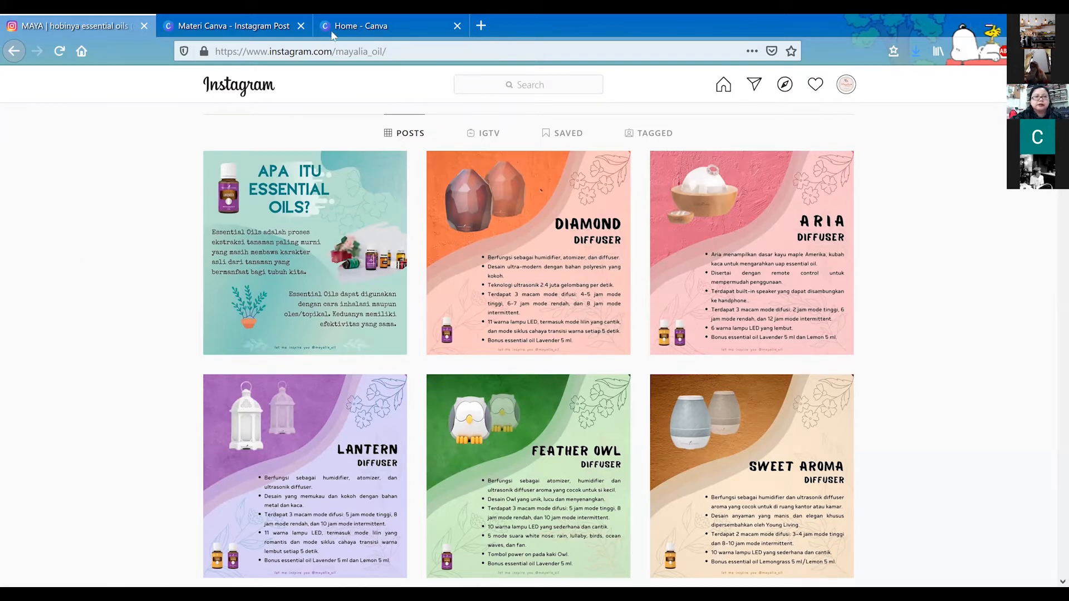
- Return to the Canva home page, view the profile's account menu and close it again
left_click(350, 27)
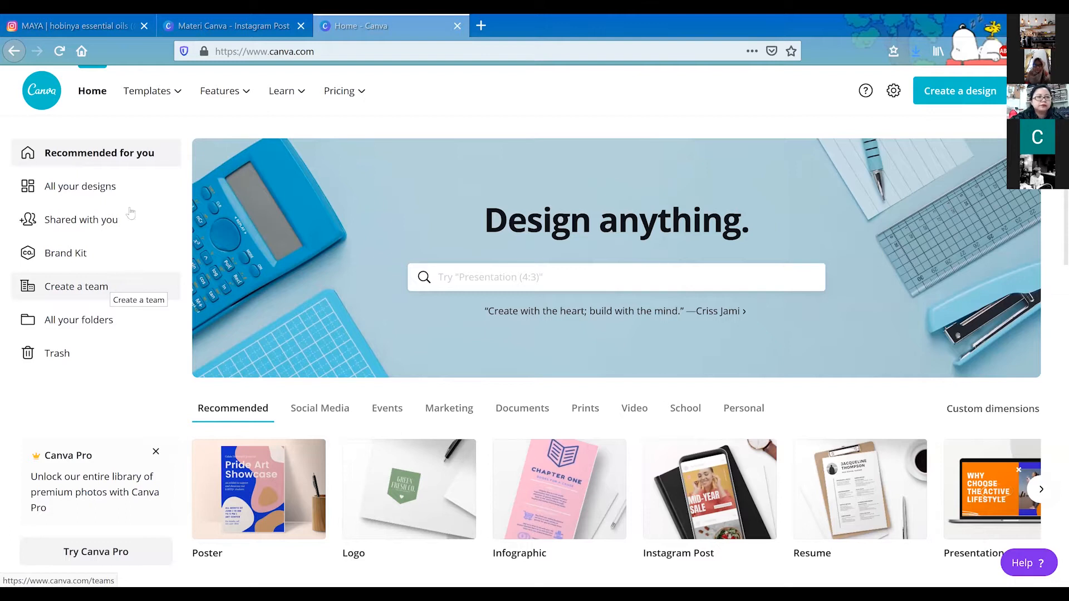
mouse_move(161, 98)
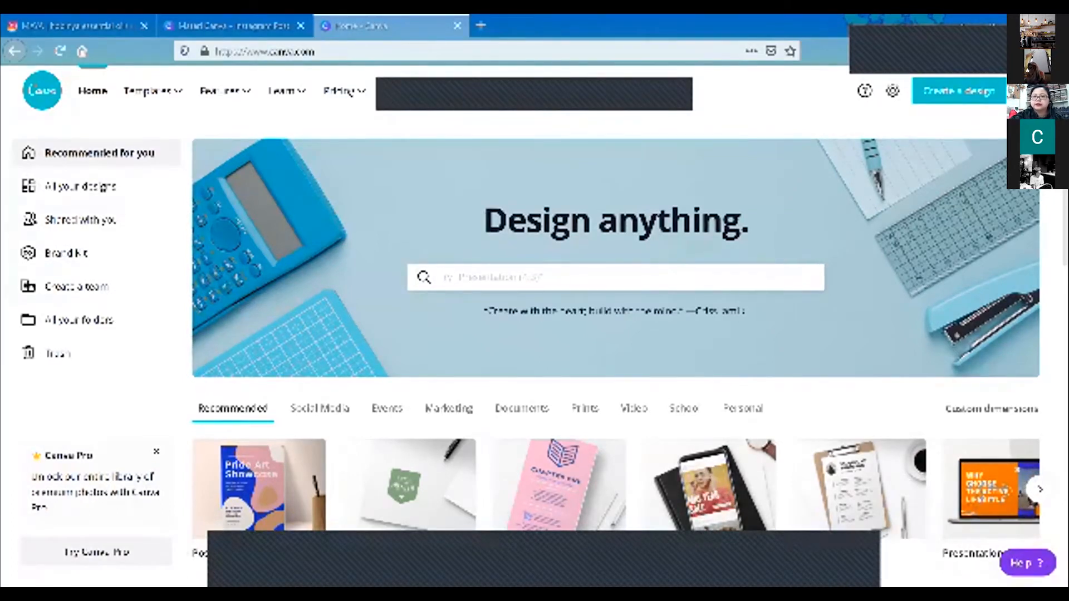
left_click(1031, 90)
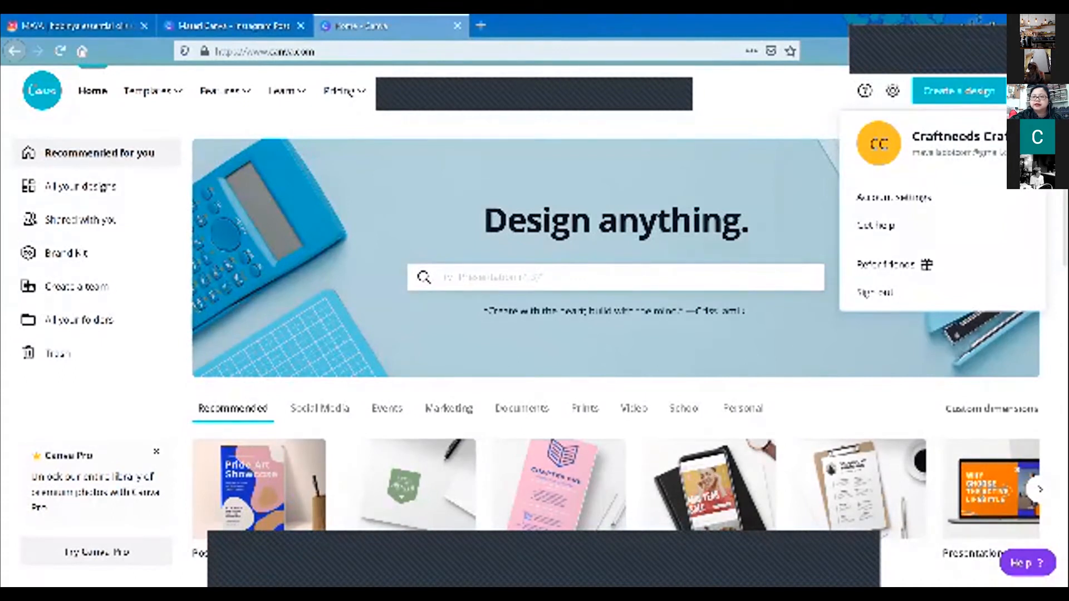
left_click(1031, 91)
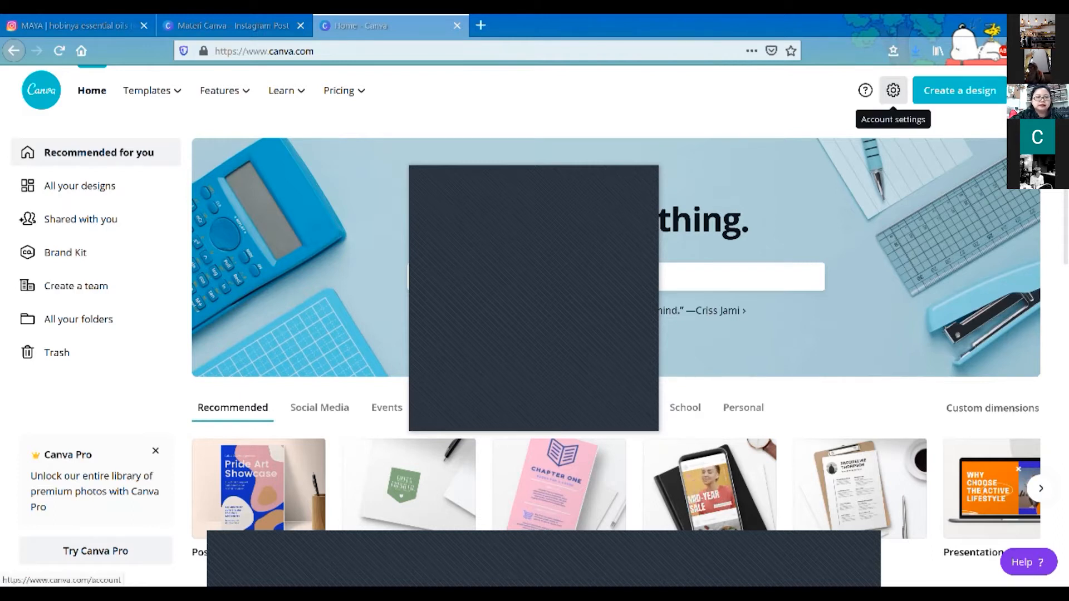
- Review the account settings down to the language, profession and connected accounts, and return to the Canva home page
left_click(893, 90)
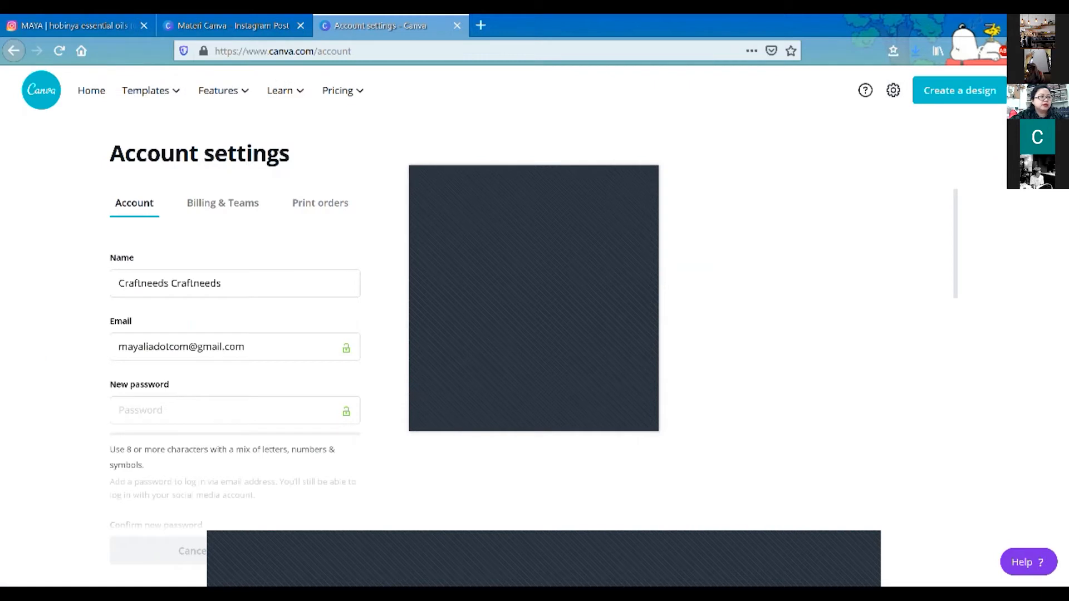
scroll(234, 417, "down", 2)
scroll(234, 357, "down", 3)
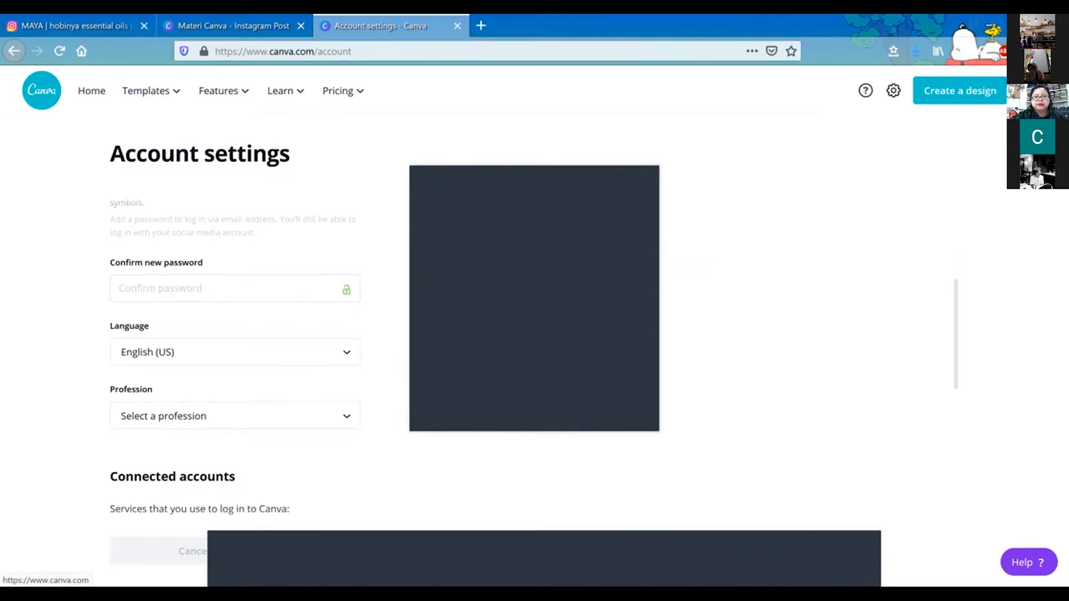
left_click(14, 51)
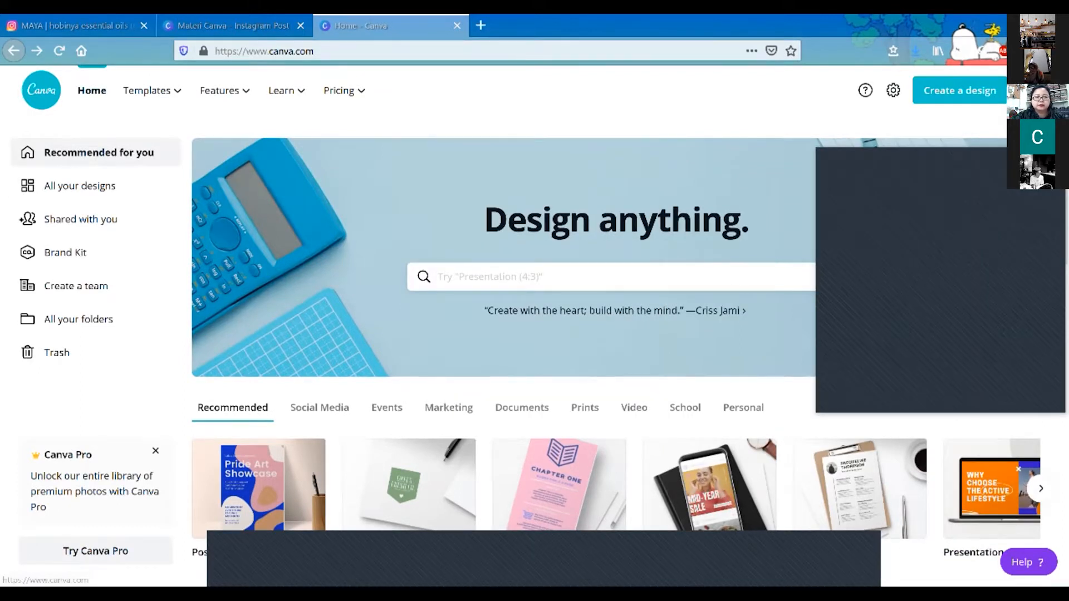
- Create a new blank design of the Instagram Post type
mouse_move(152, 90)
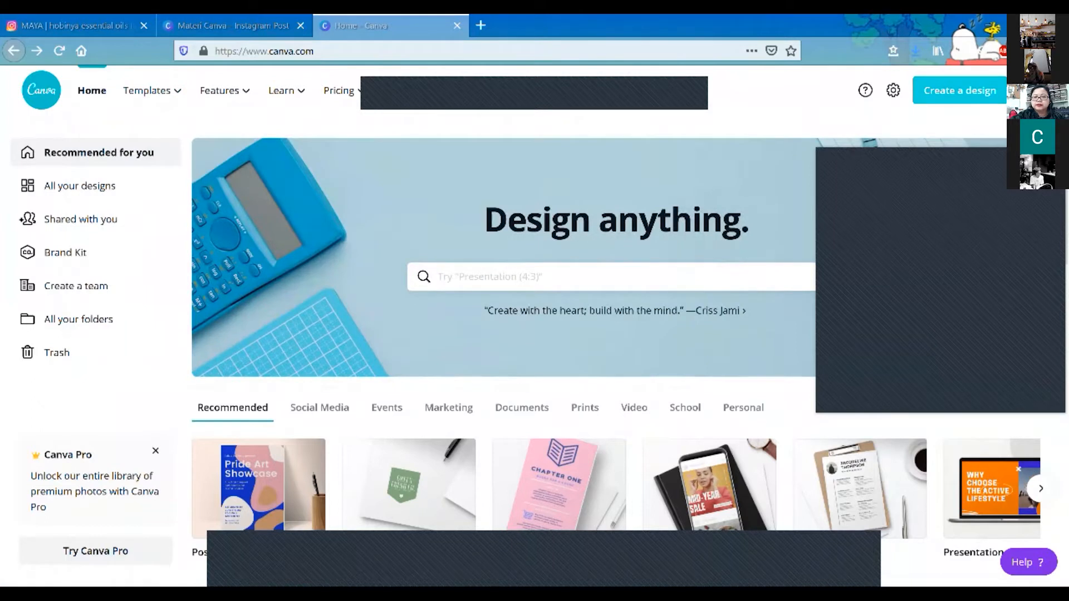
left_click(959, 91)
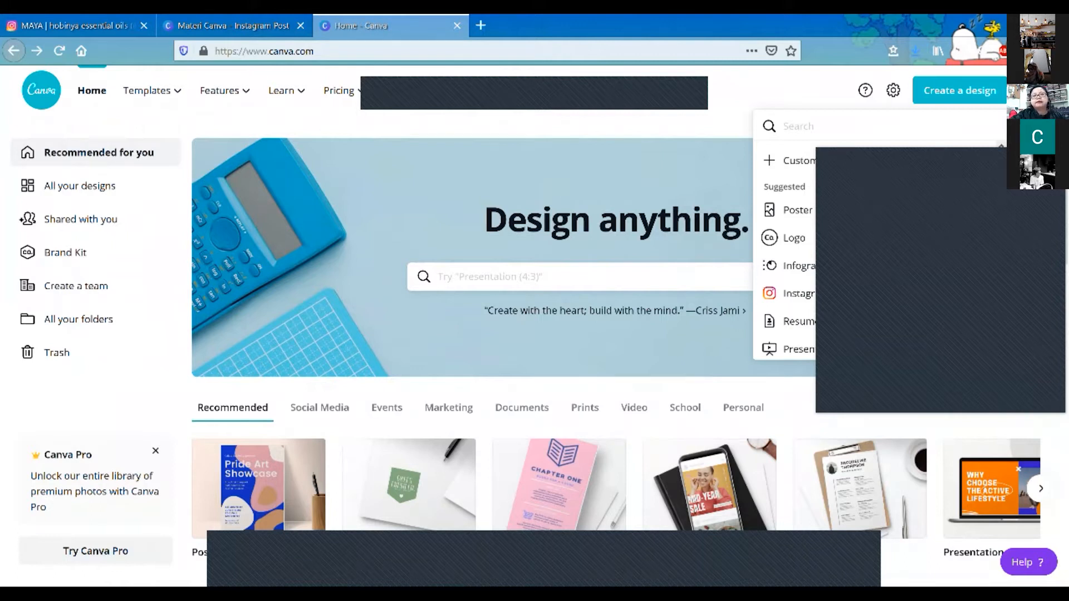
left_click(799, 294)
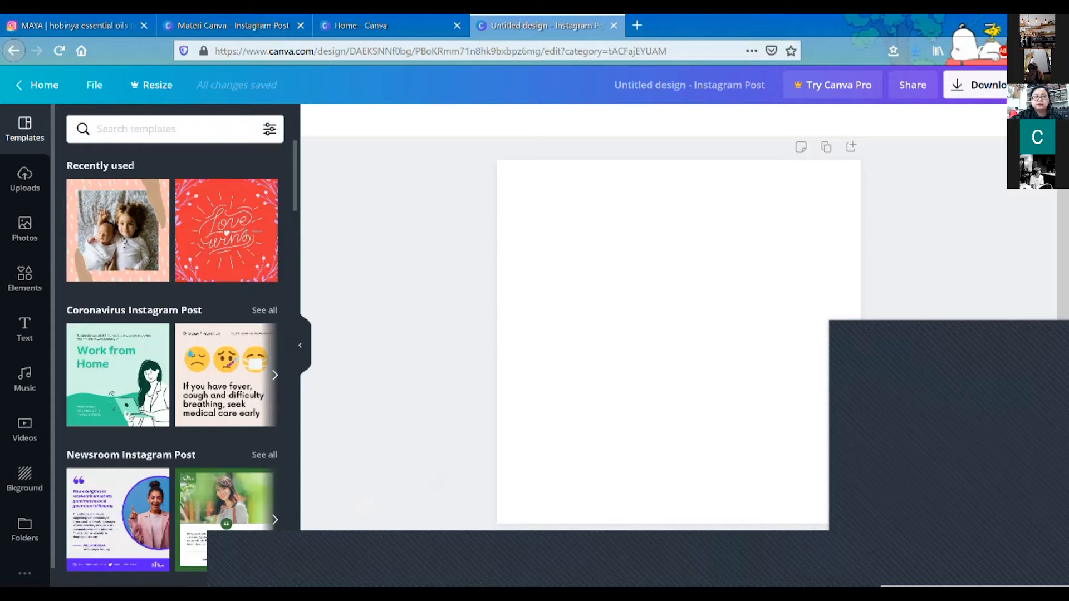
- Try the Love Instagram Post template with the photo of two children on the blank page, and undo it
scroll(173, 356, "down", 4)
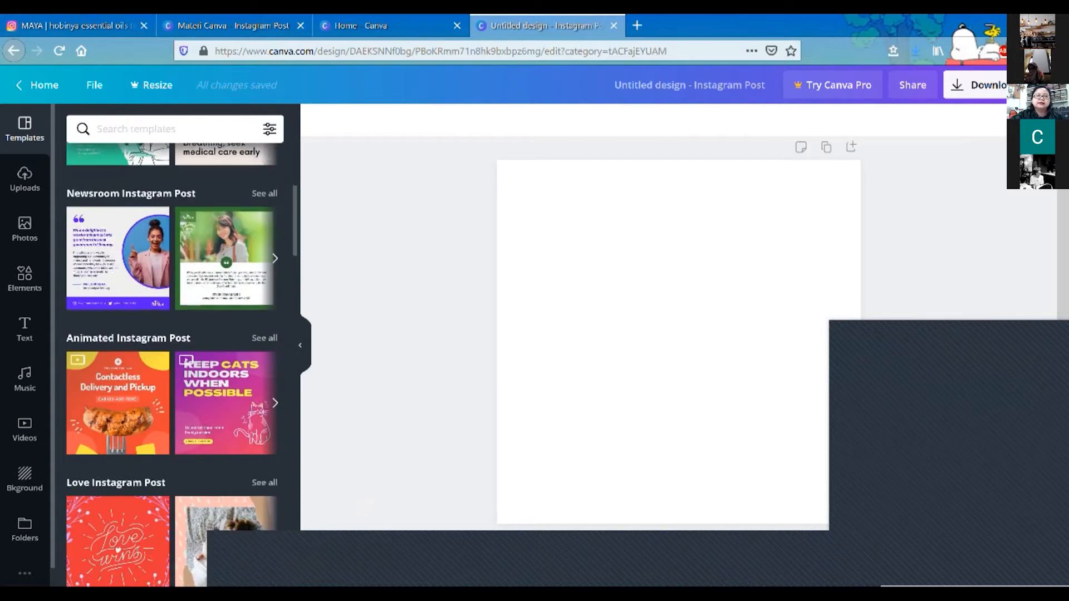
scroll(173, 362, "down", 3)
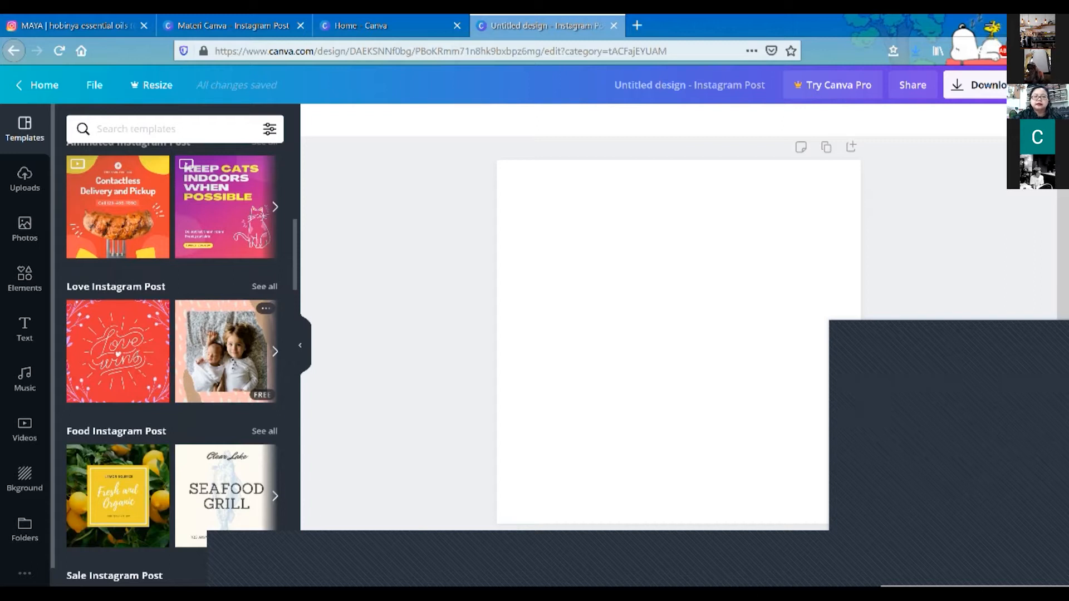
left_click(225, 351)
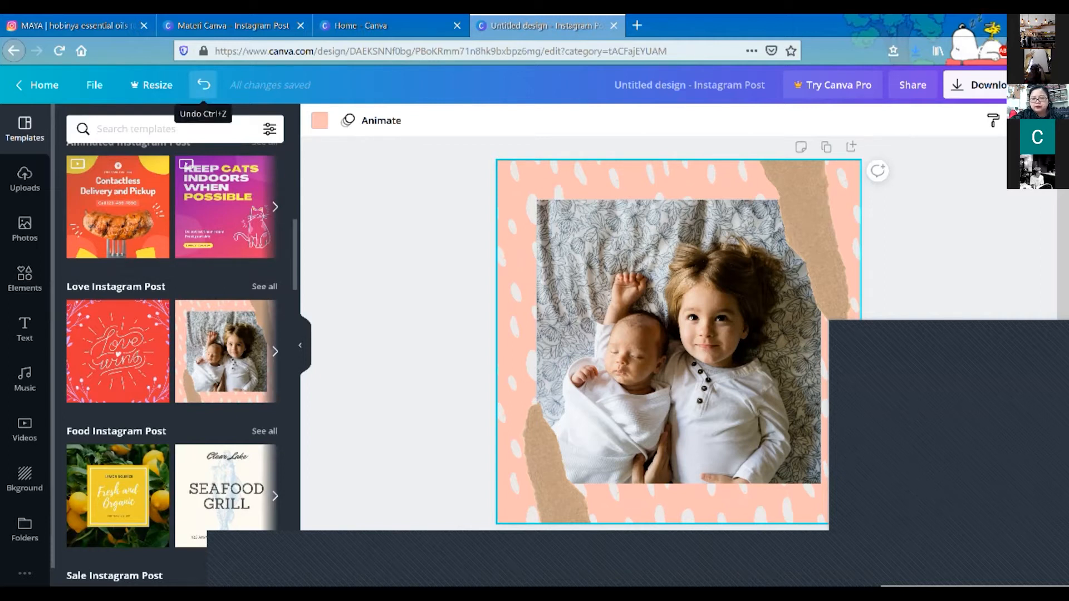
left_click(203, 84)
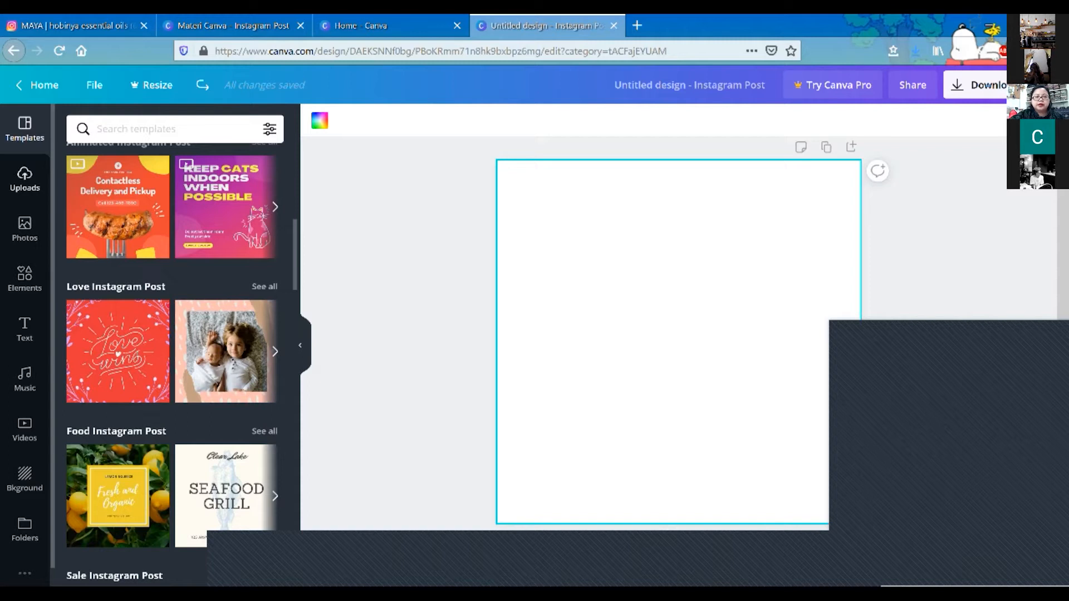
- Examine the uploaded images, the sources available for uploading media, and the stock photo library
left_click(24, 180)
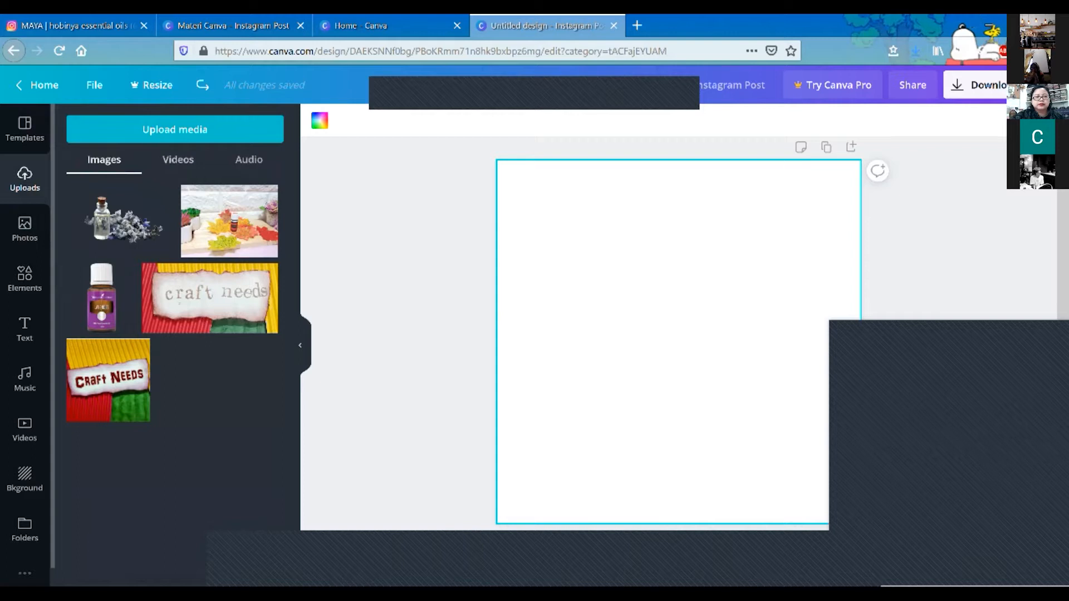
left_click(175, 130)
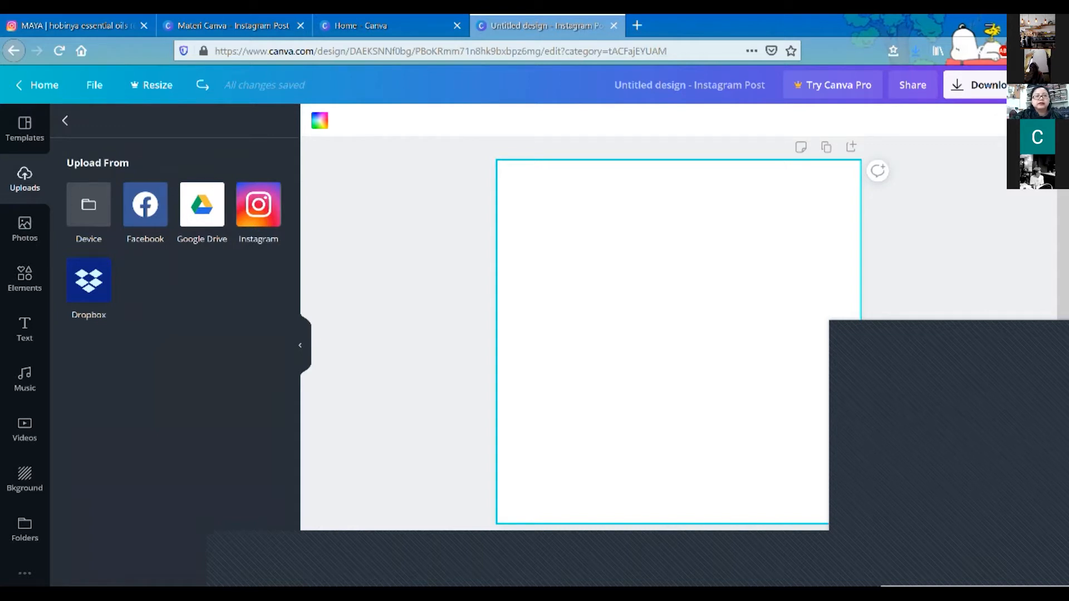
left_click(65, 121)
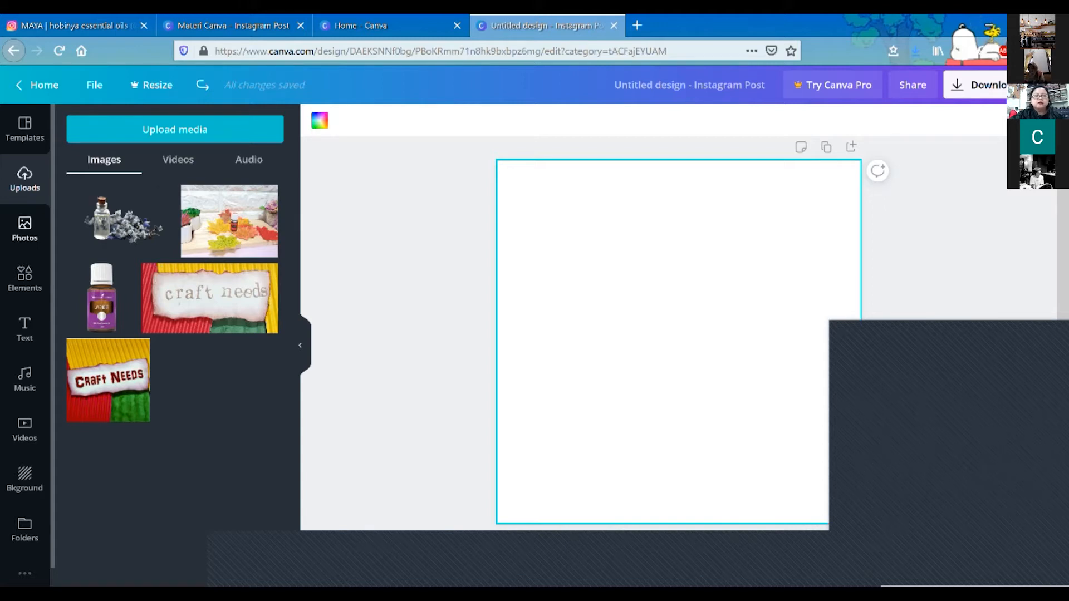
left_click(25, 228)
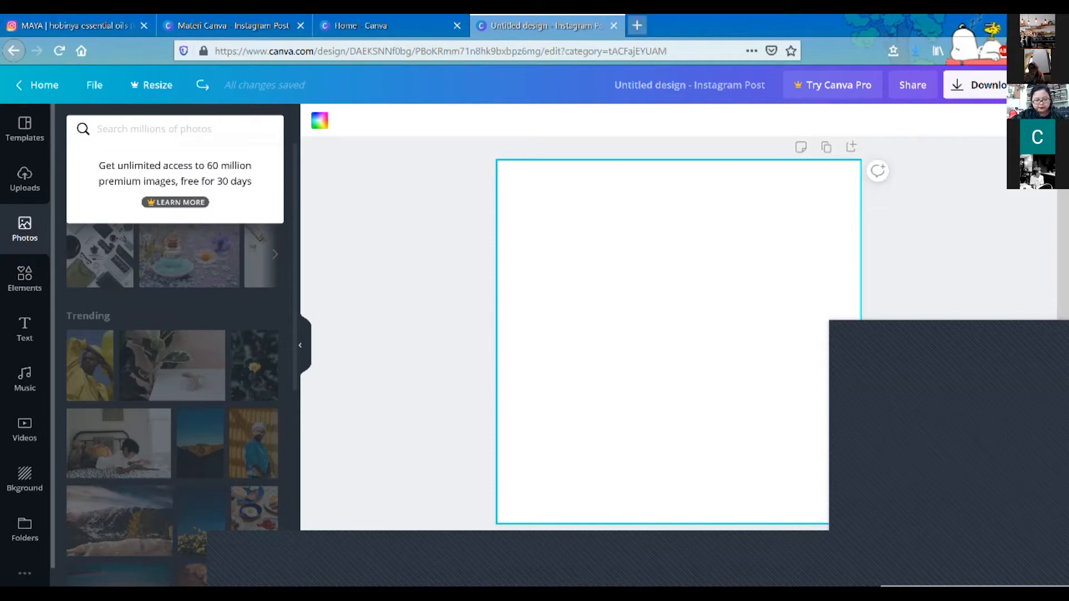
left_click(637, 25)
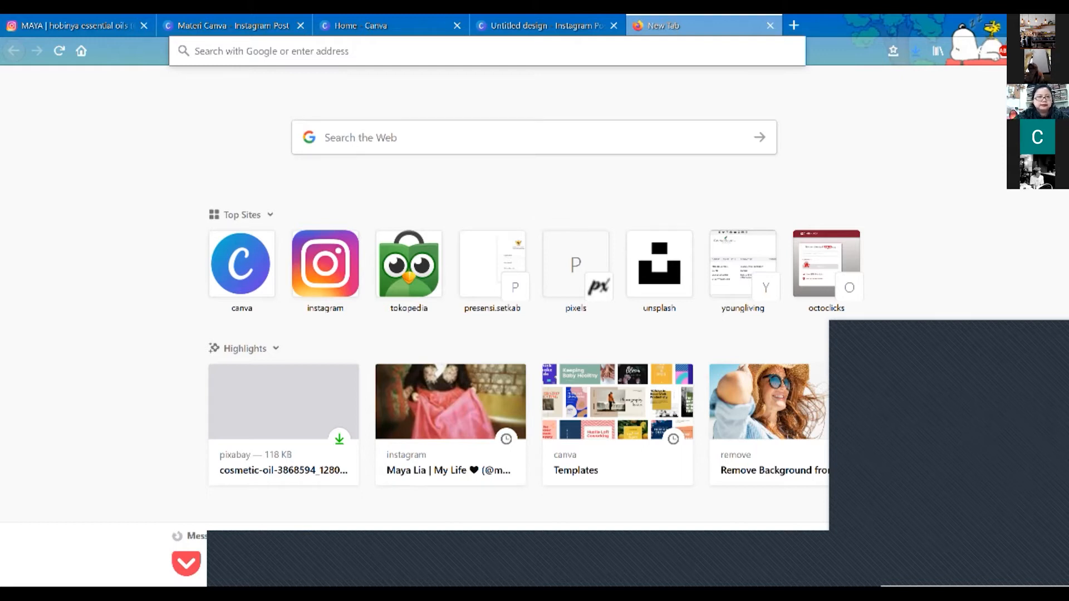
type("www.")
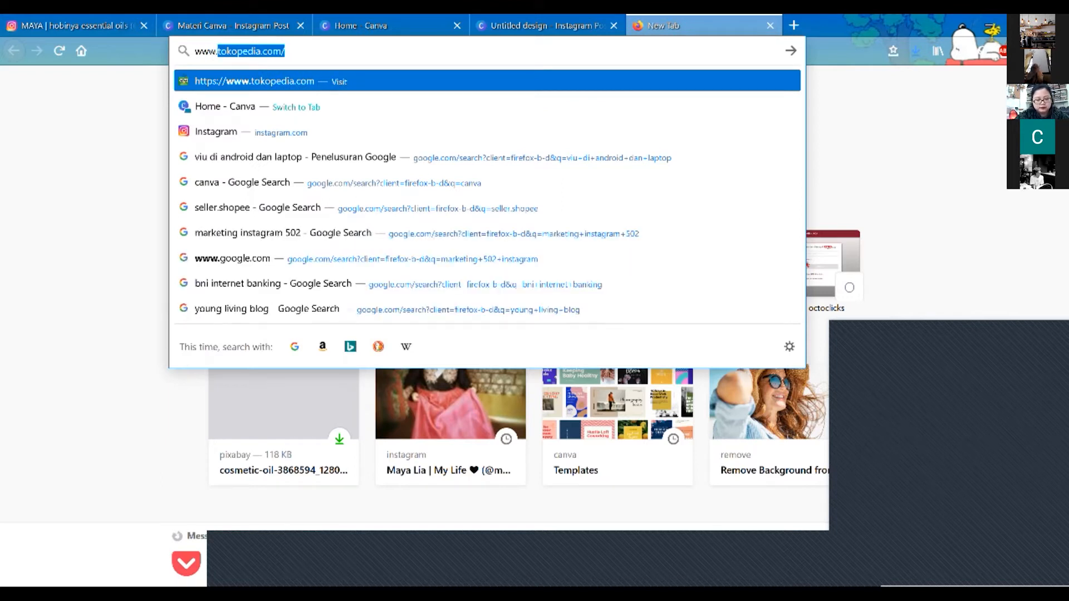
type("pexel.com")
key("Return")
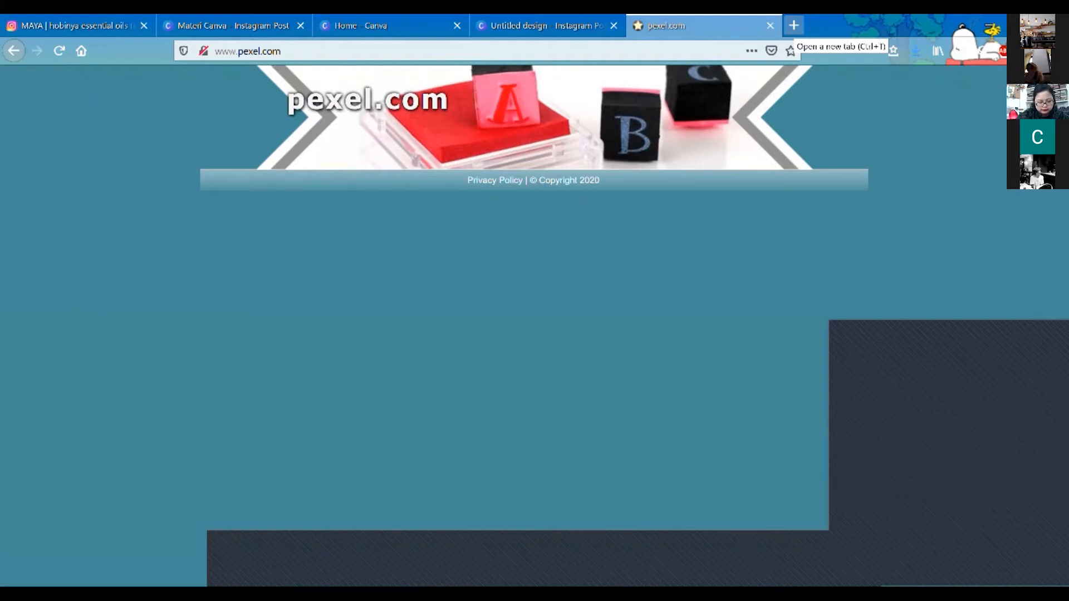
left_click(794, 25)
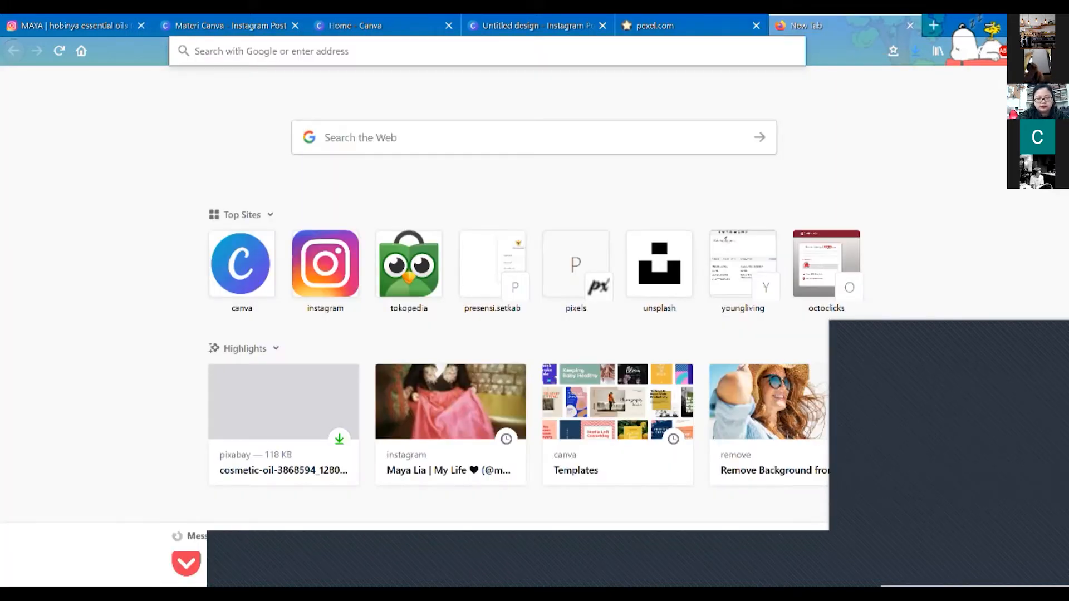
type("www.pixa")
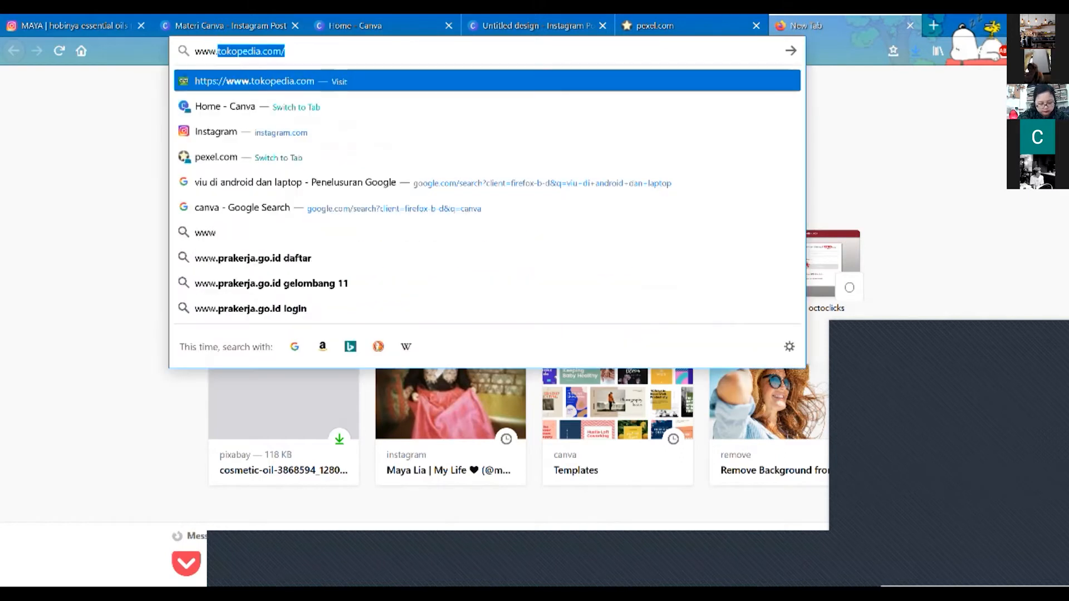
type("bay.com")
key("Return")
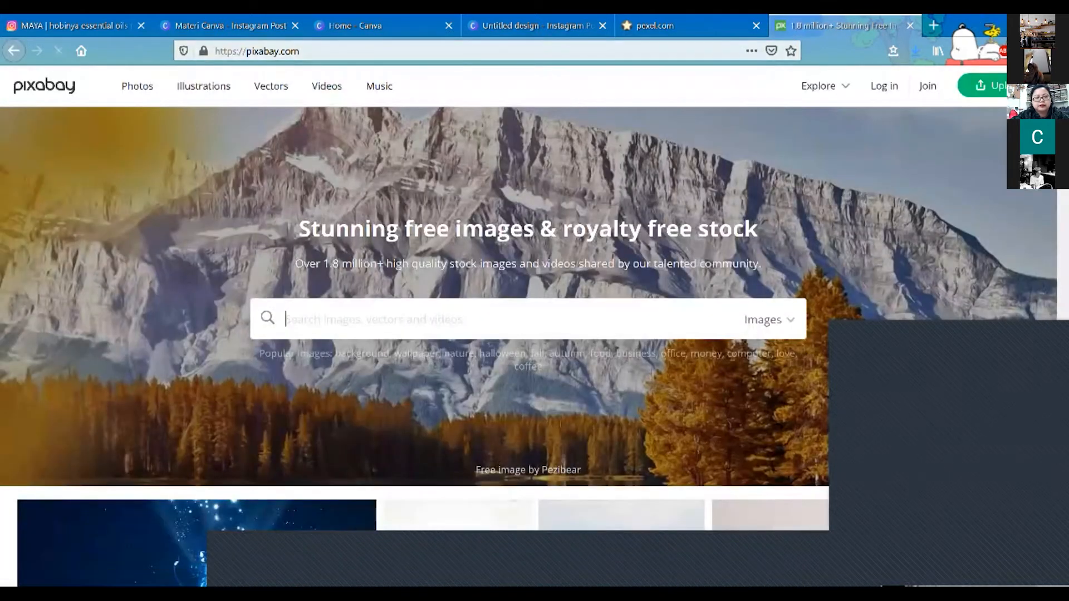
- Look through the Pixabay home page images, search the site for nature, and browse the resulting pictures
scroll(457, 306, "down", 5)
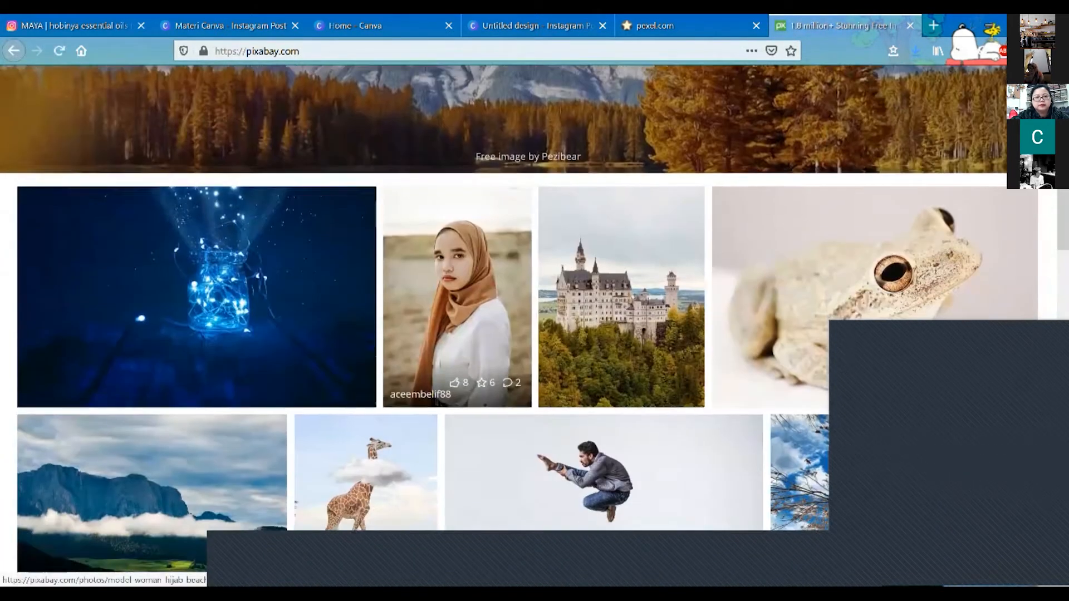
scroll(456, 306, "down", 5)
scroll(456, 306, "up", 5)
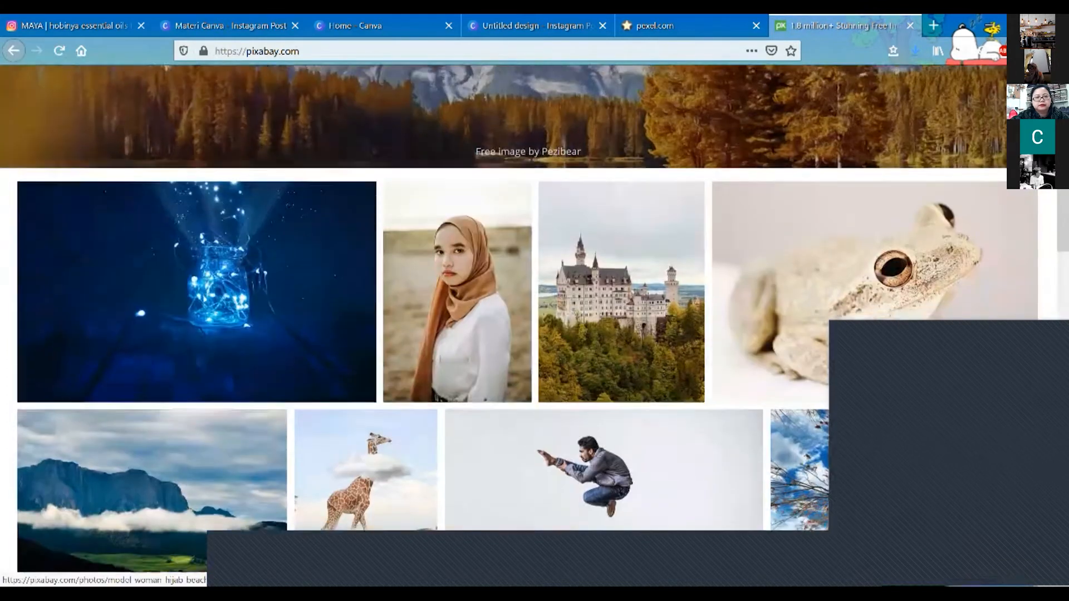
scroll(457, 306, "up", 5)
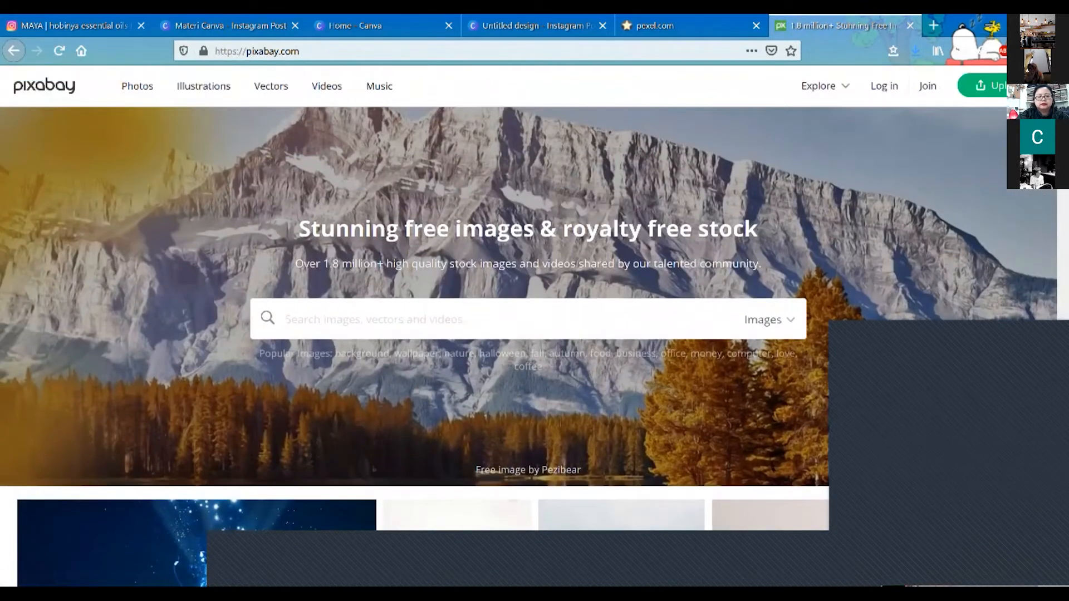
type("nat")
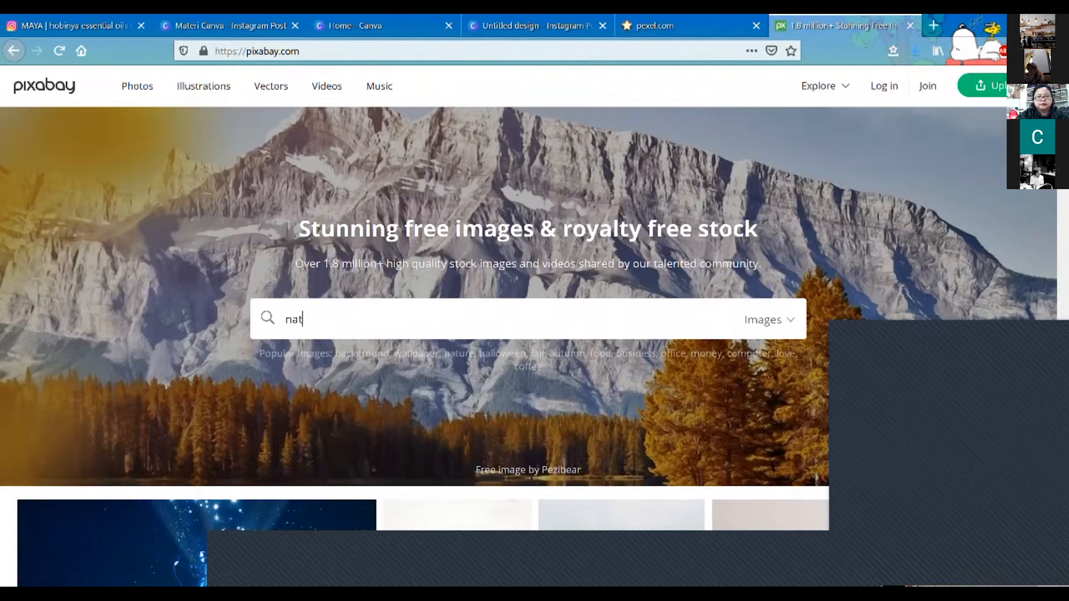
type("ure")
key("Return")
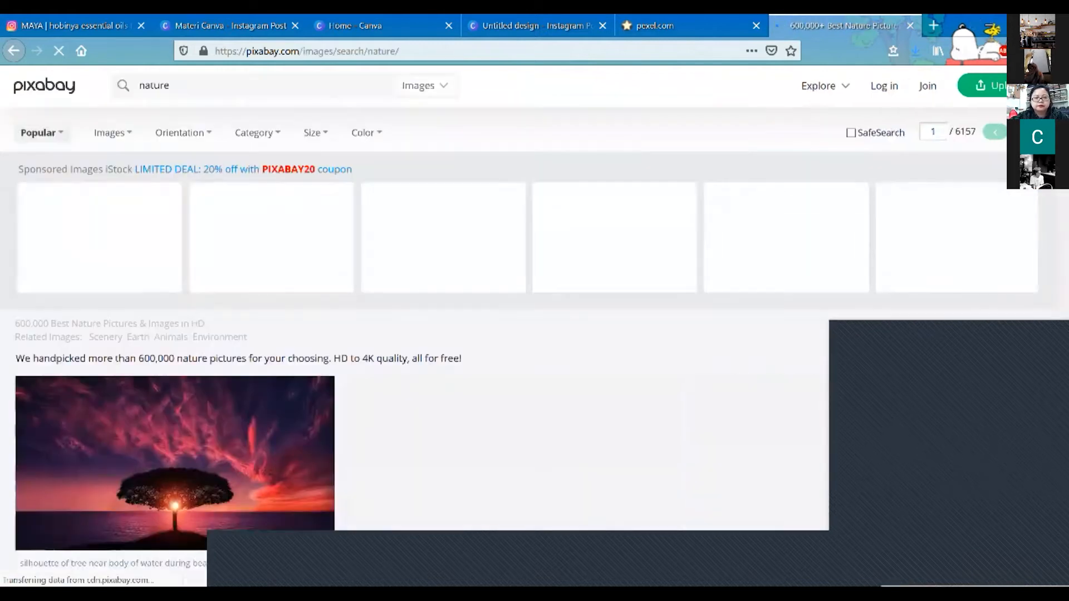
scroll(501, 323, "down", 3)
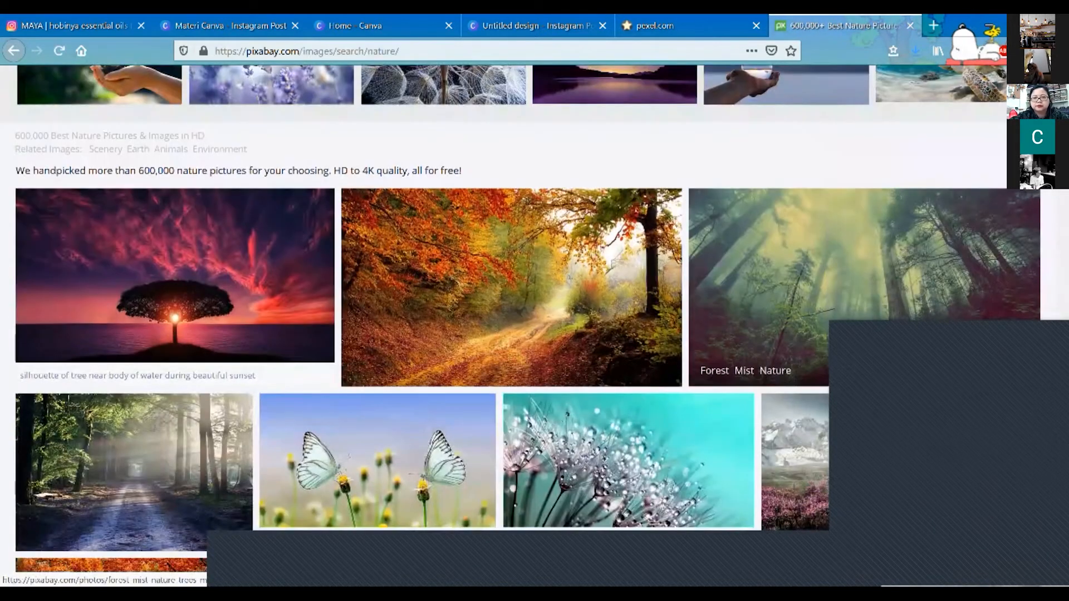
scroll(512, 286, "up", 3)
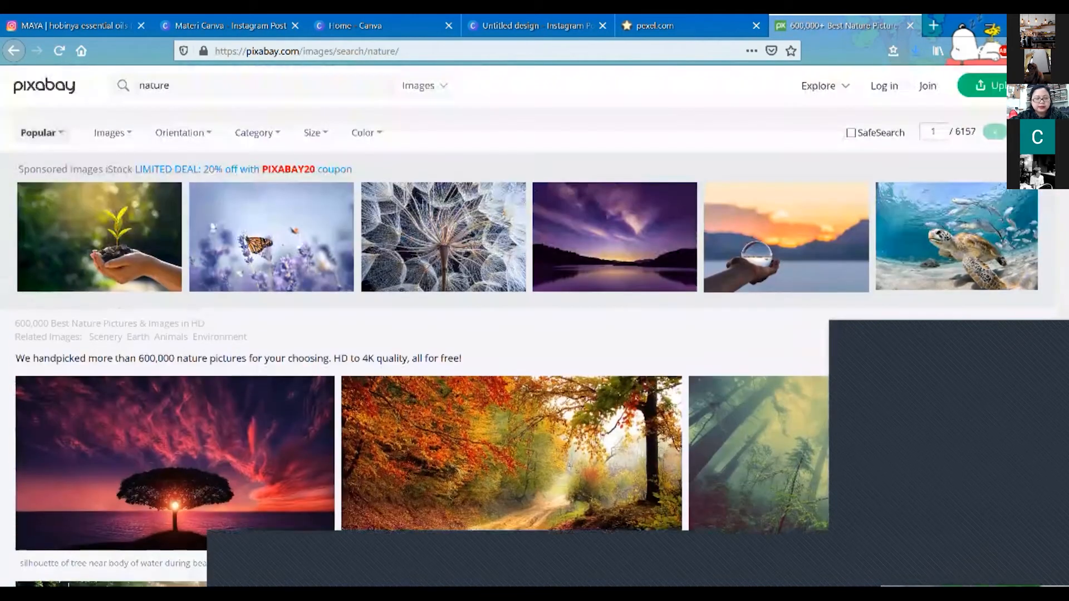
left_click(933, 25)
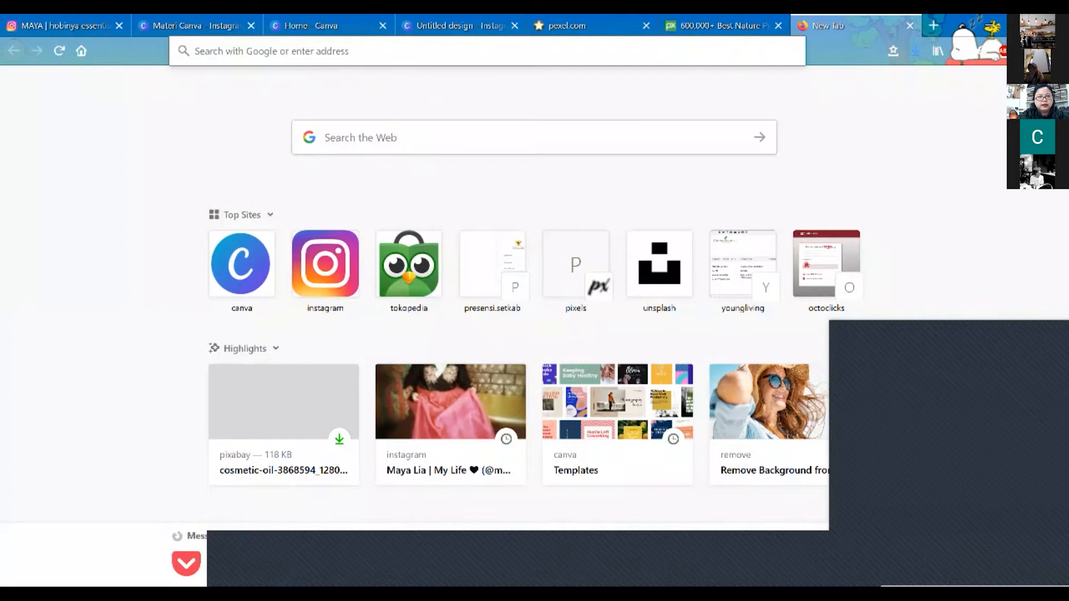
type("www.uns")
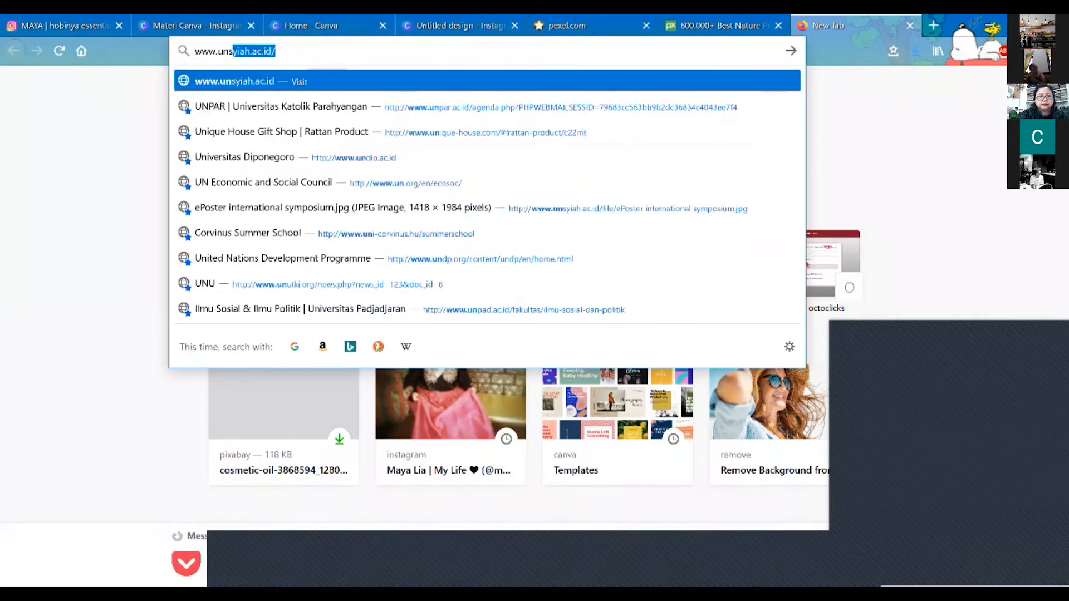
type("plas.com")
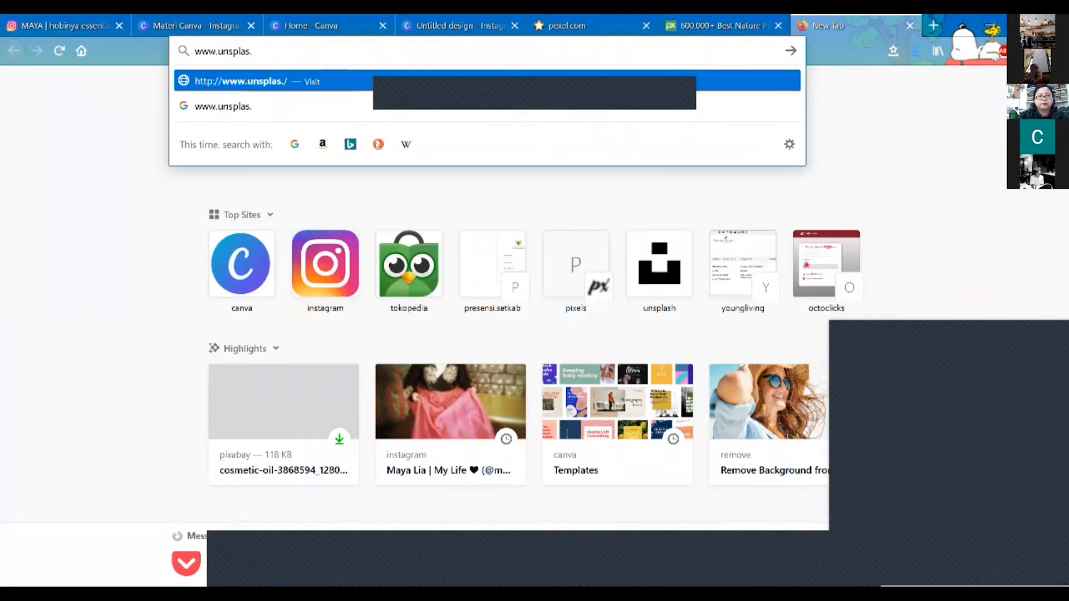
key("Return")
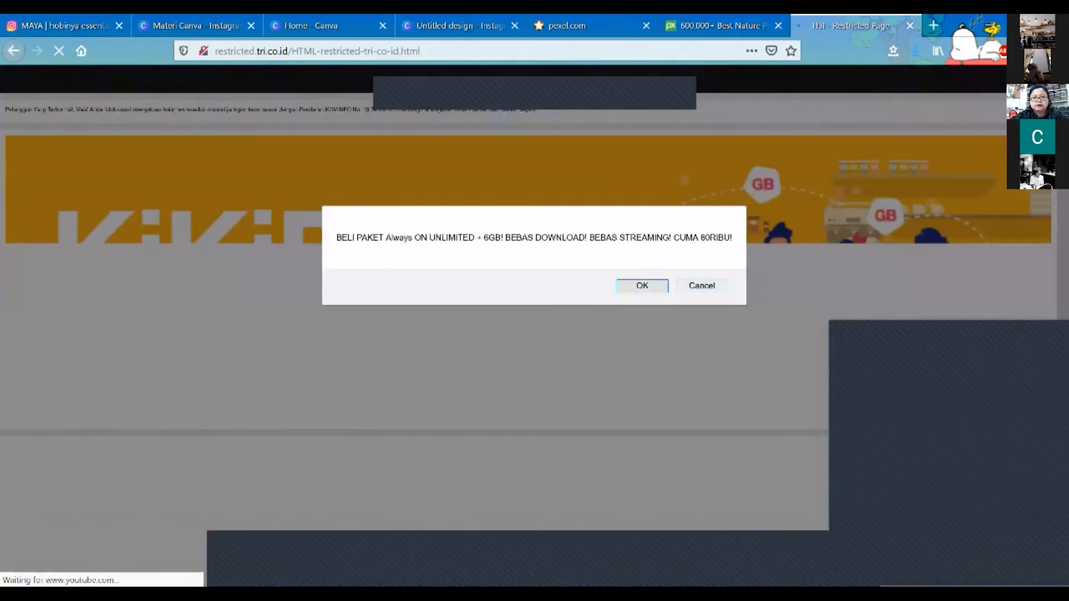
left_click(701, 286)
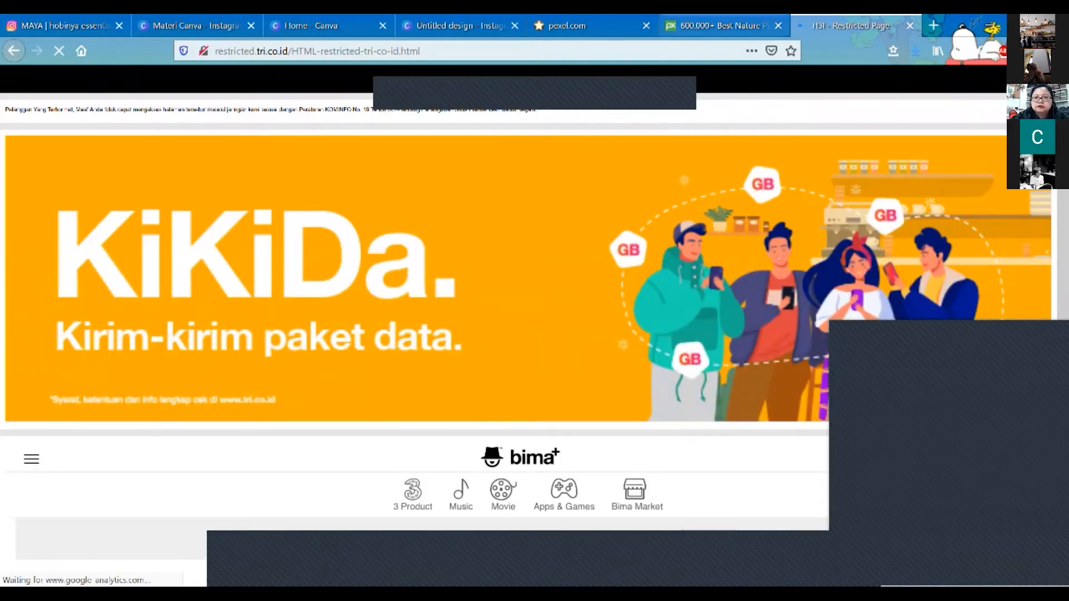
key("ctrl+w")
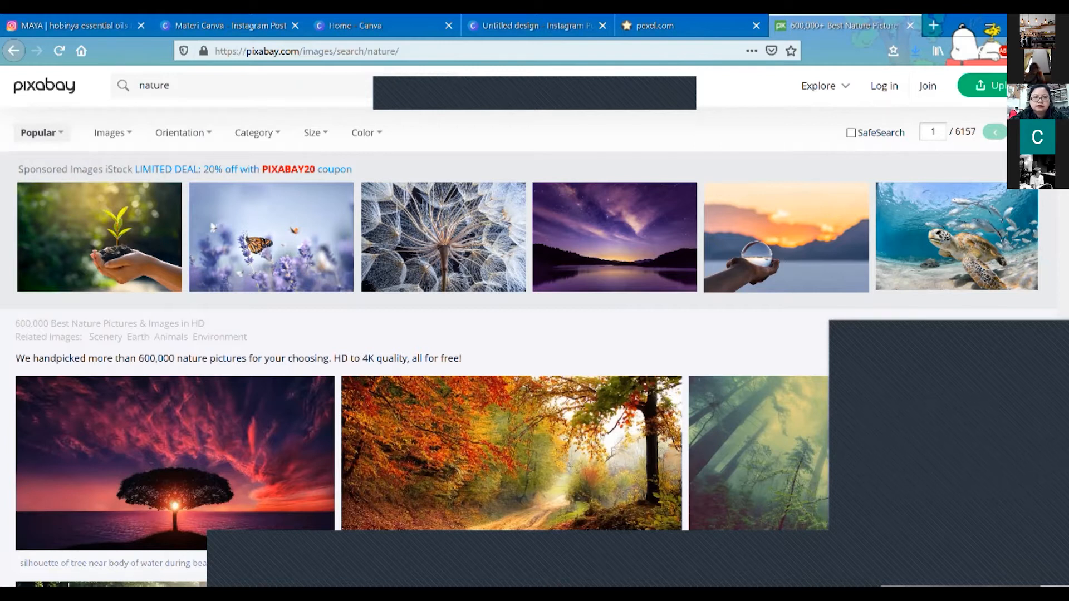
- Open the Unsplash website from the top sites in a new browser tab and look through its home page photos
key("ctrl+t")
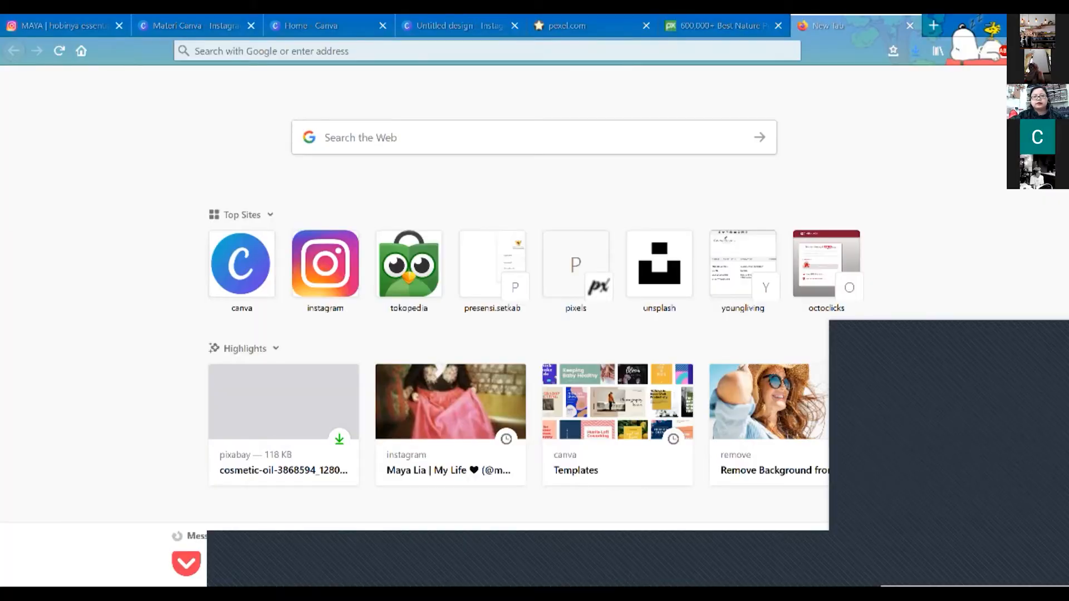
left_click(659, 264)
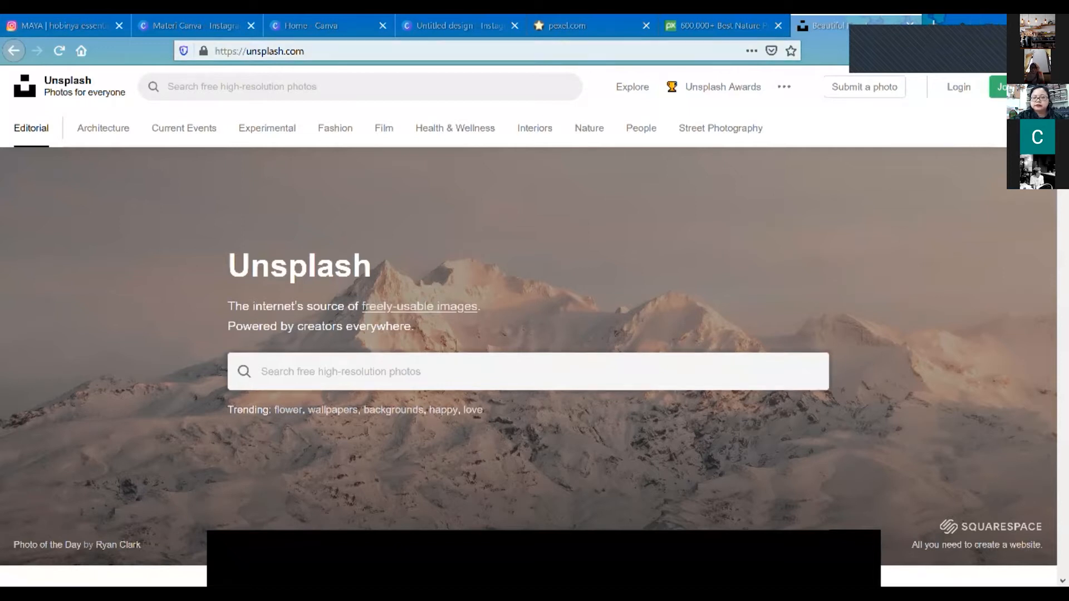
scroll(443, 235, "down", 3)
scroll(443, 234, "down", 5)
scroll(445, 400, "up", 2)
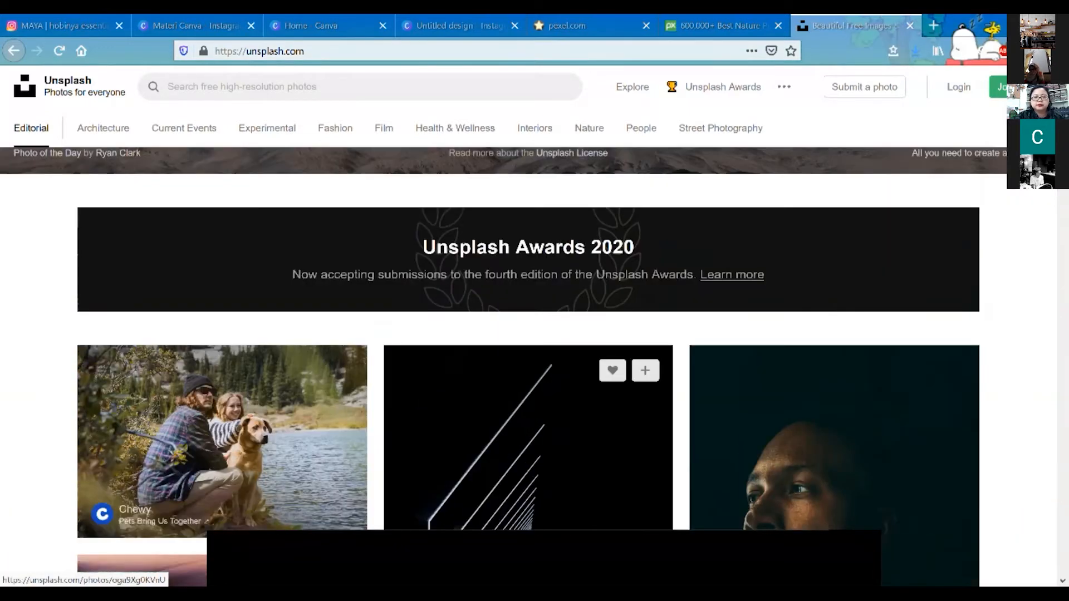
scroll(445, 400, "down", 2)
scroll(445, 401, "up", 8)
scroll(445, 401, "down", 4)
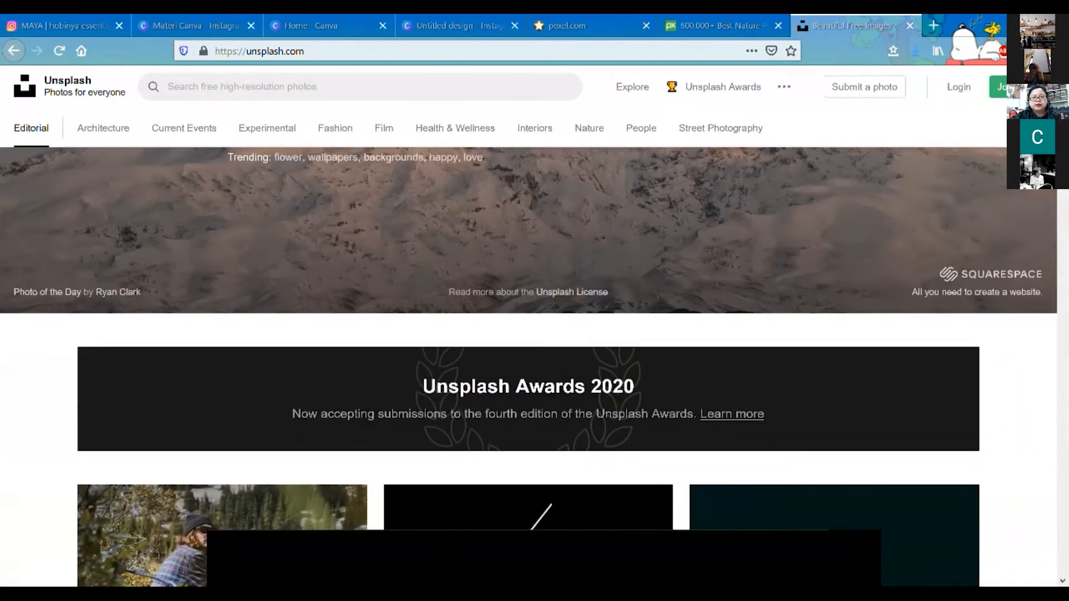
scroll(501, 389, "down", 4)
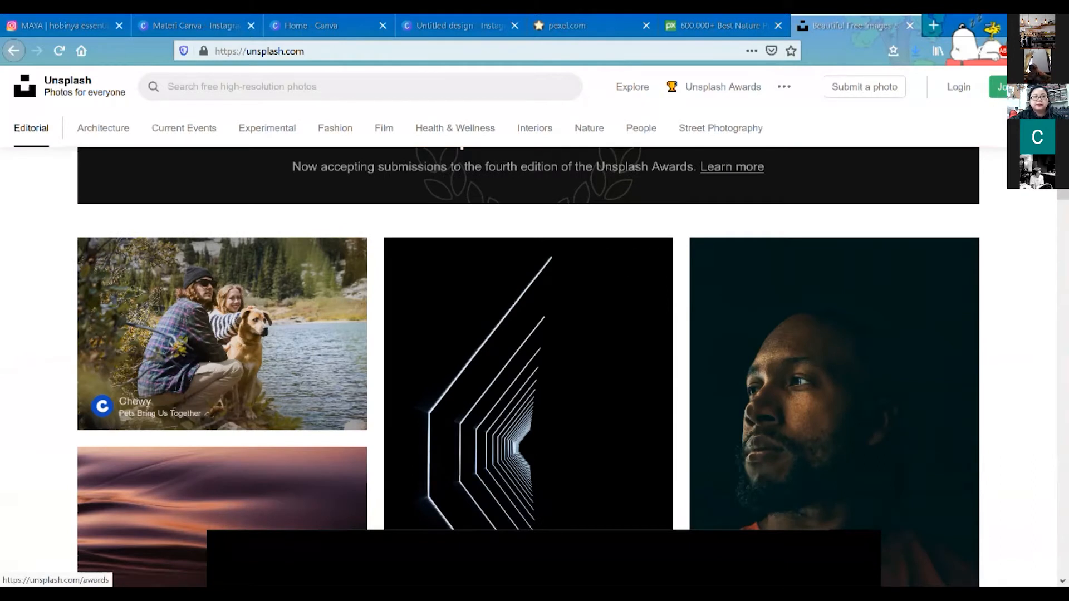
- Return to the untitled Instagram Post design in Canva and examine the available elements, from lines and shapes to frames and stickers
left_click(320, 26)
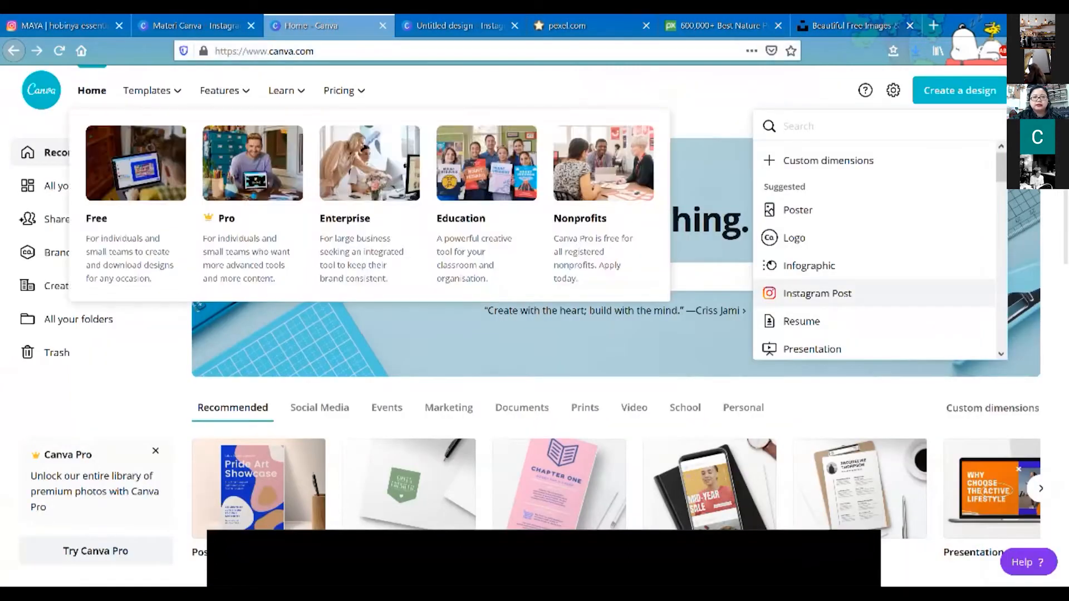
left_click(456, 26)
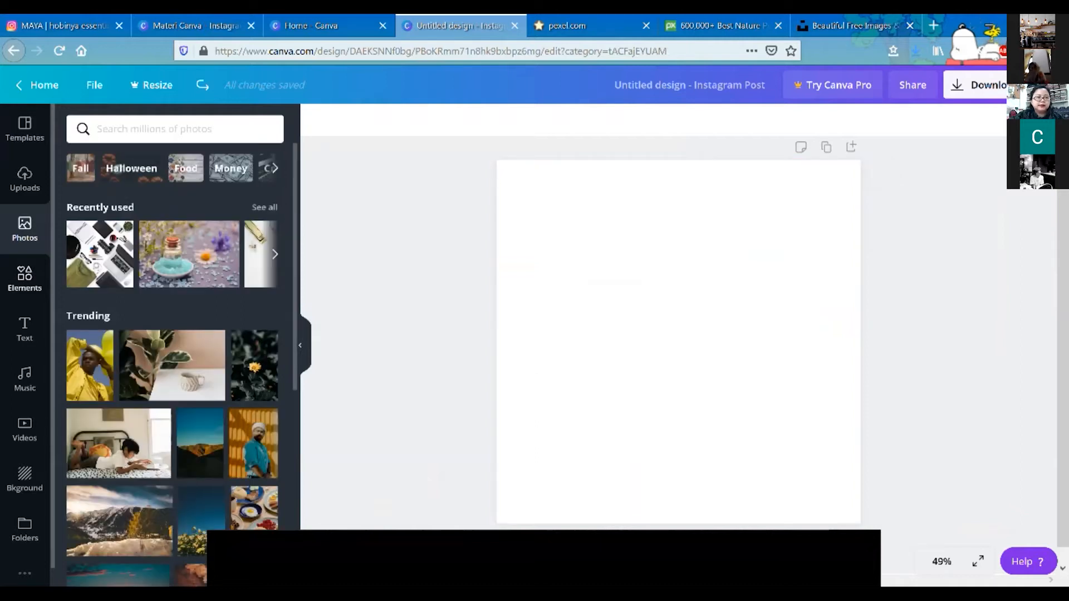
left_click(24, 279)
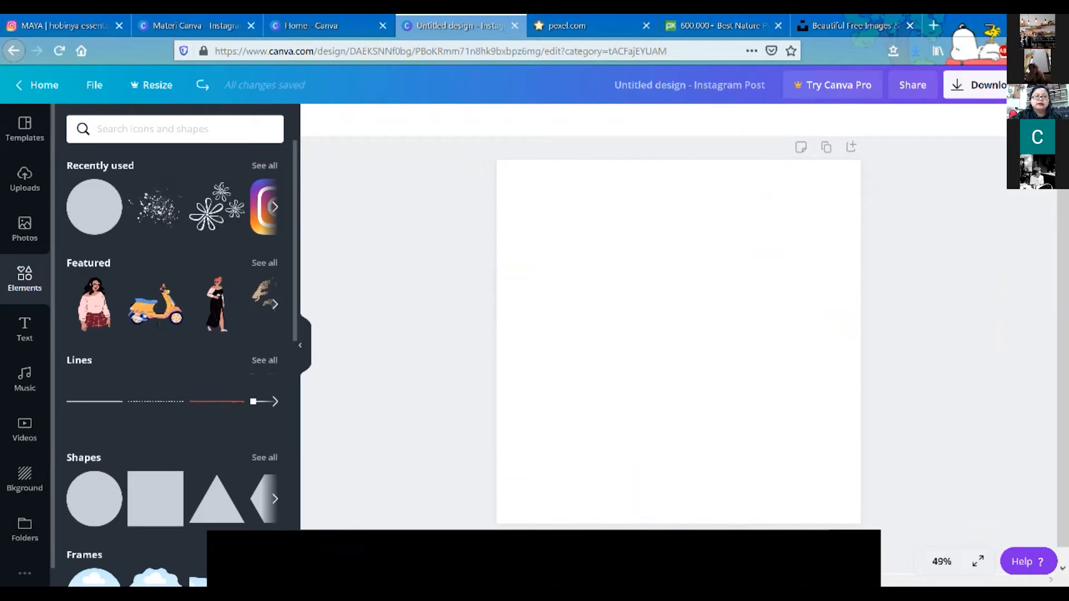
scroll(218, 303, "down", 4)
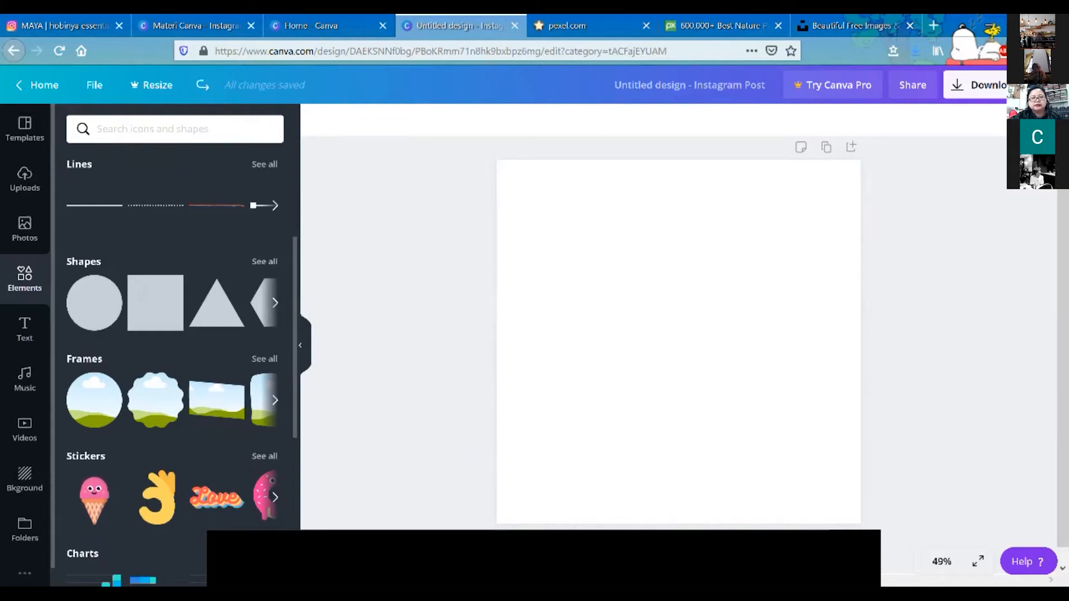
- Search the elements library for lavender and browse the matching graphics
left_click(175, 129)
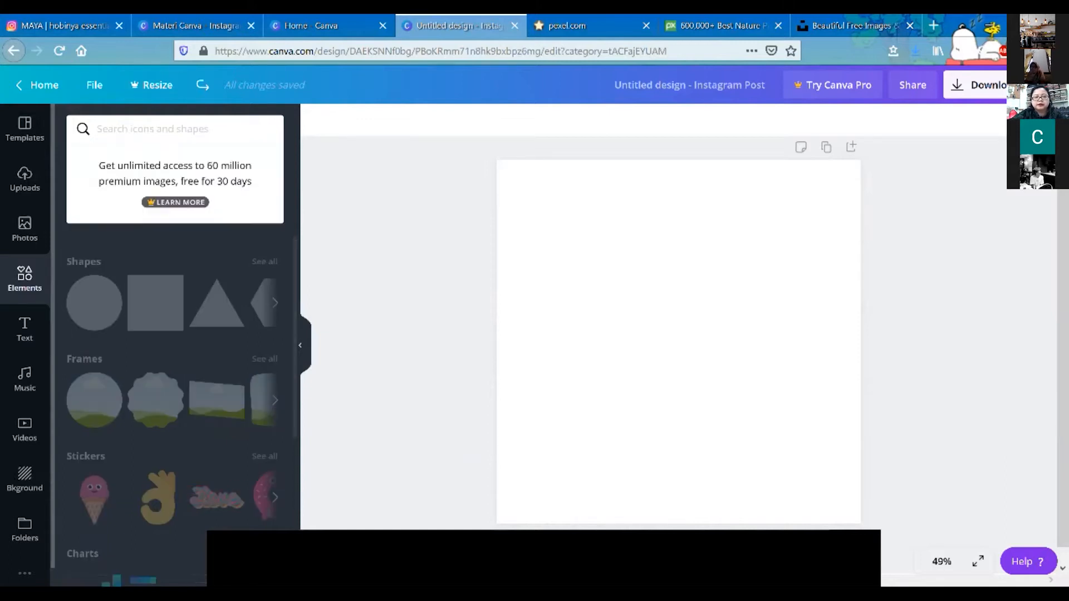
type("lavender")
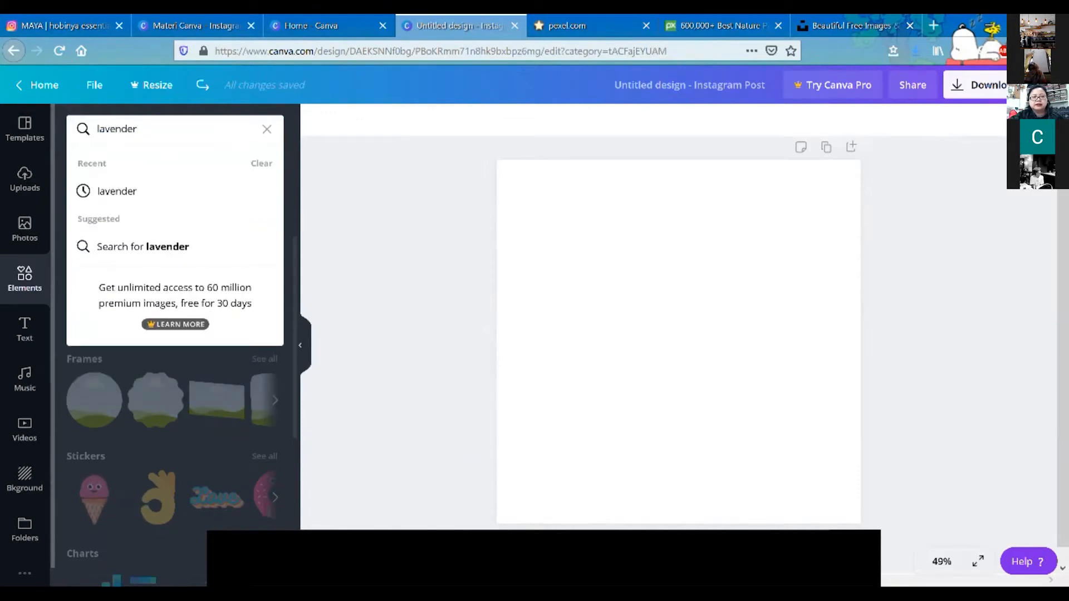
key("Return")
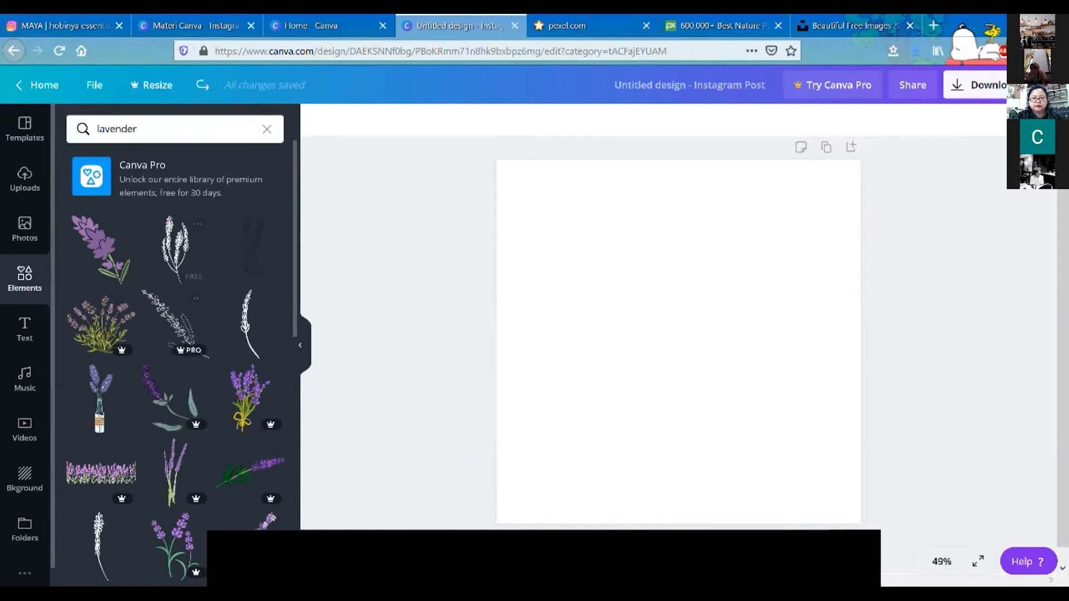
scroll(178, 323, "down", 3)
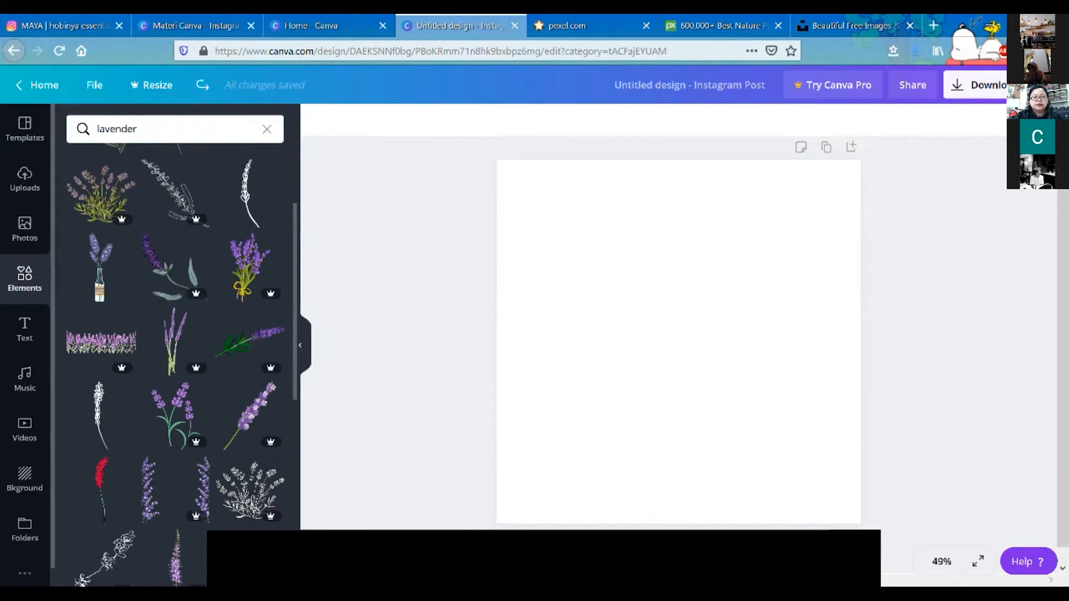
- Examine the text options for headings, subheadings and body text, along with the ready-made font combinations
left_click(25, 330)
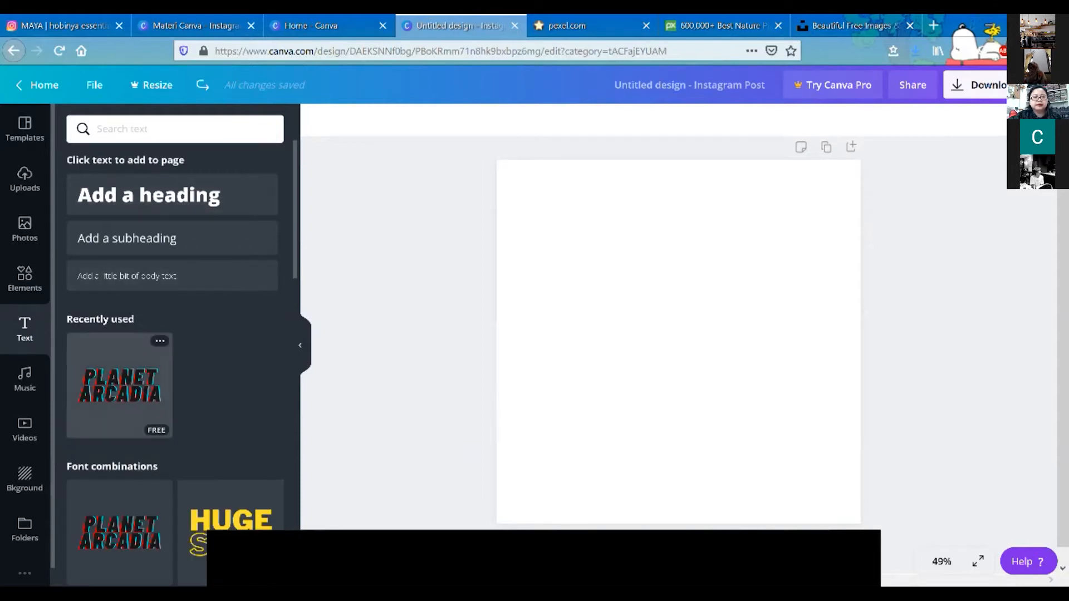
scroll(120, 362, "down", 2)
scroll(120, 362, "up", 2)
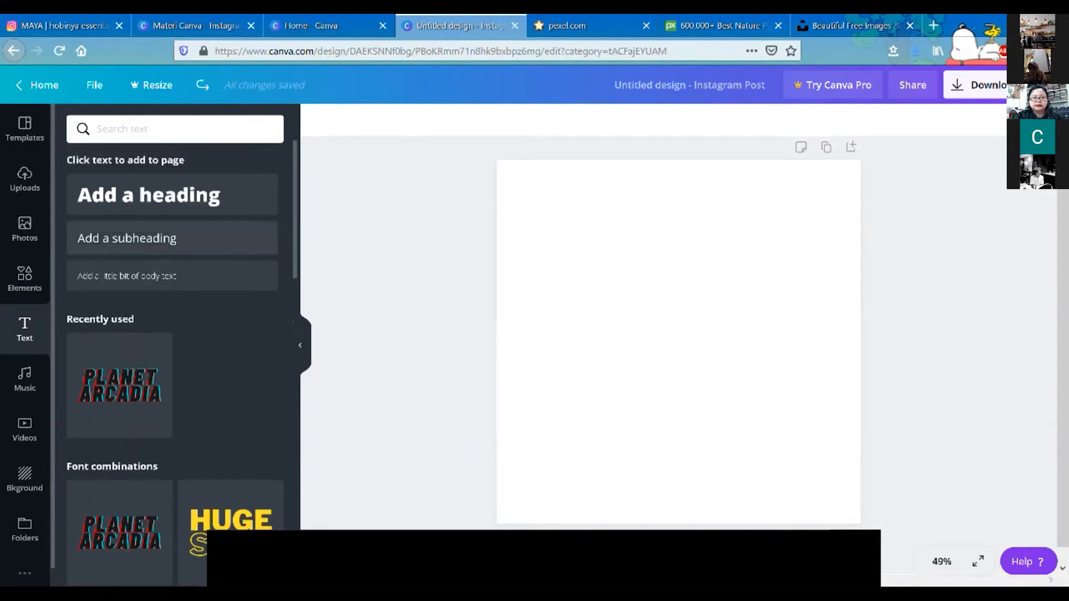
scroll(119, 385, "down", 3)
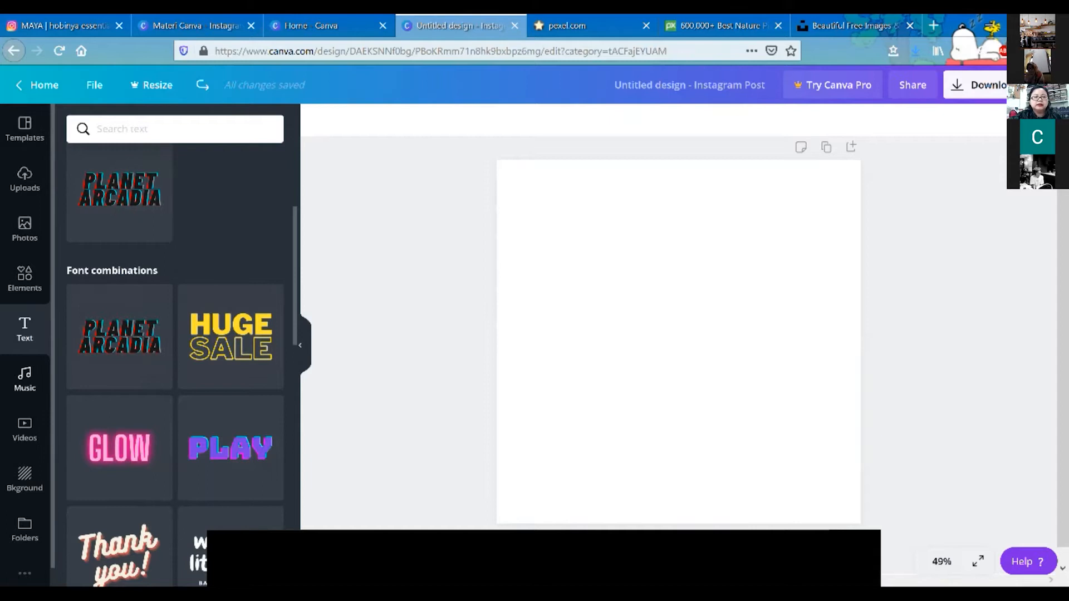
scroll(24, 395, "down", 1)
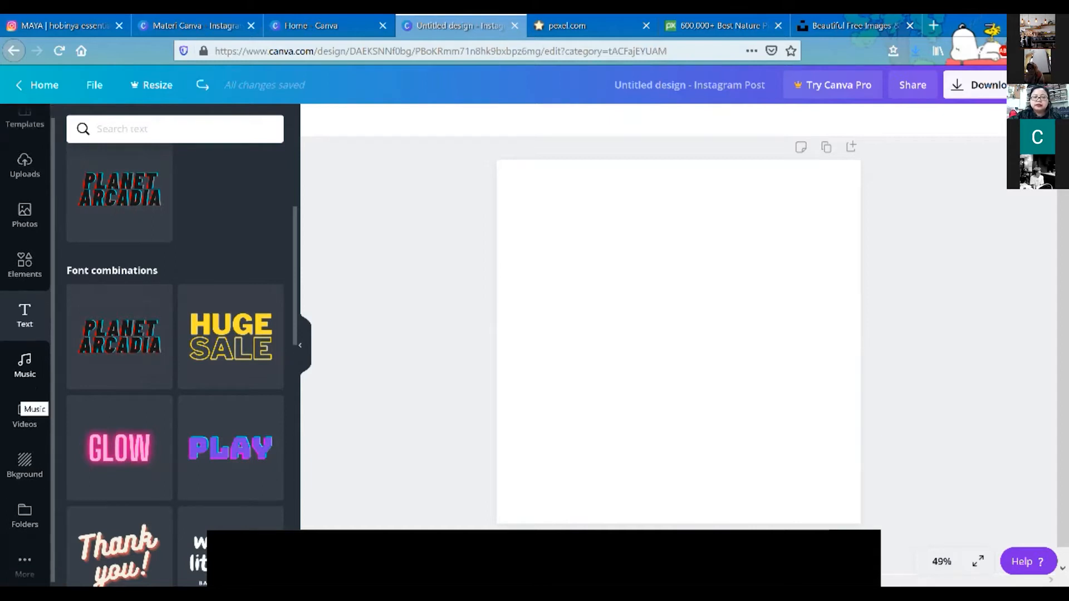
scroll(24, 410, "down", 1)
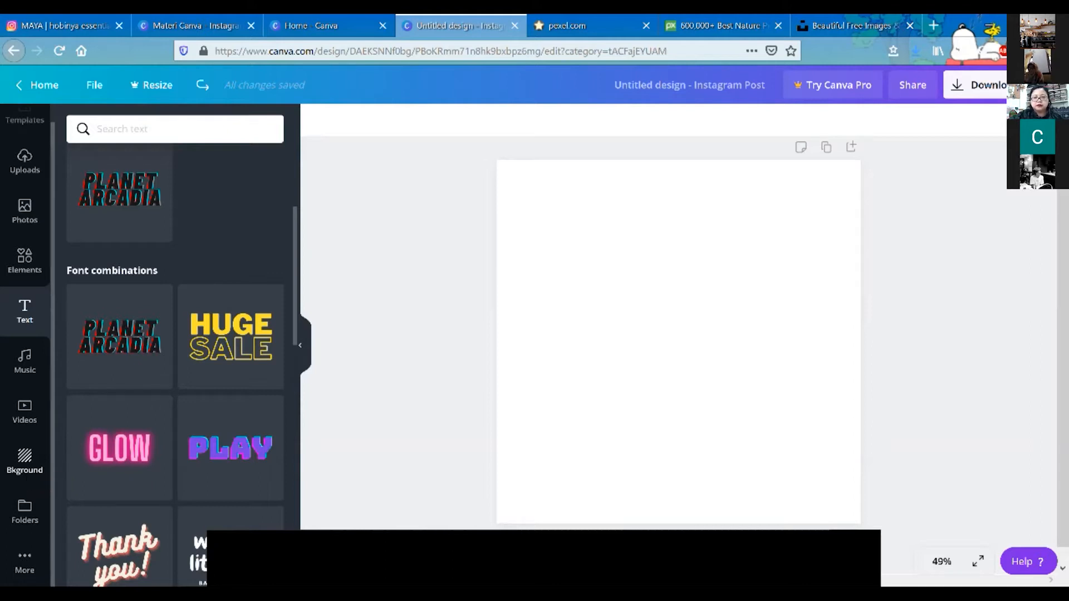
- Set the blank page's background to the pink preset color and select the page background
left_click(25, 461)
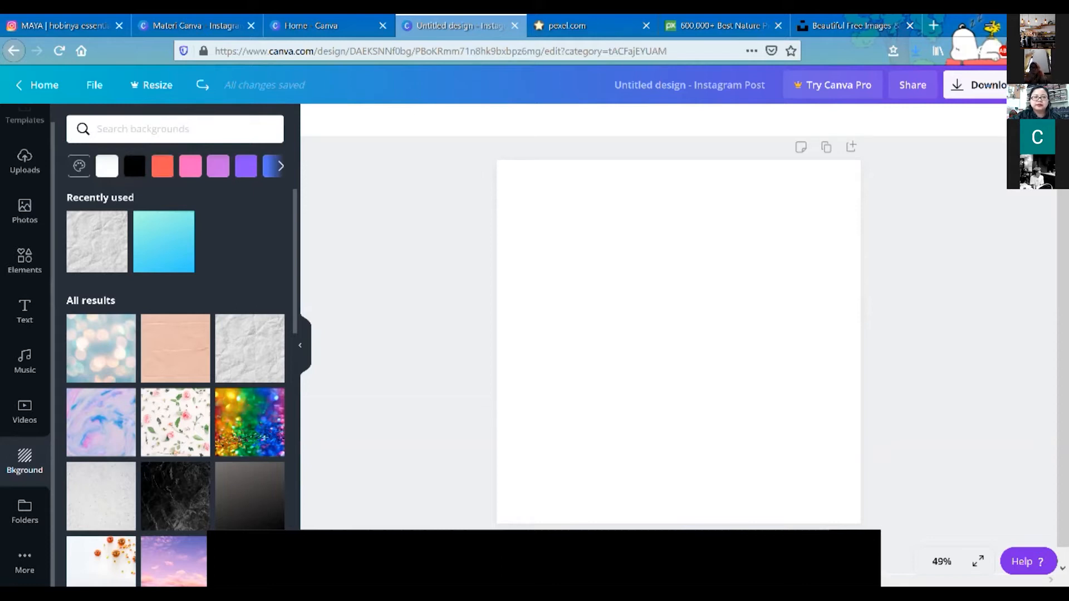
left_click(79, 166)
left_click(79, 166)
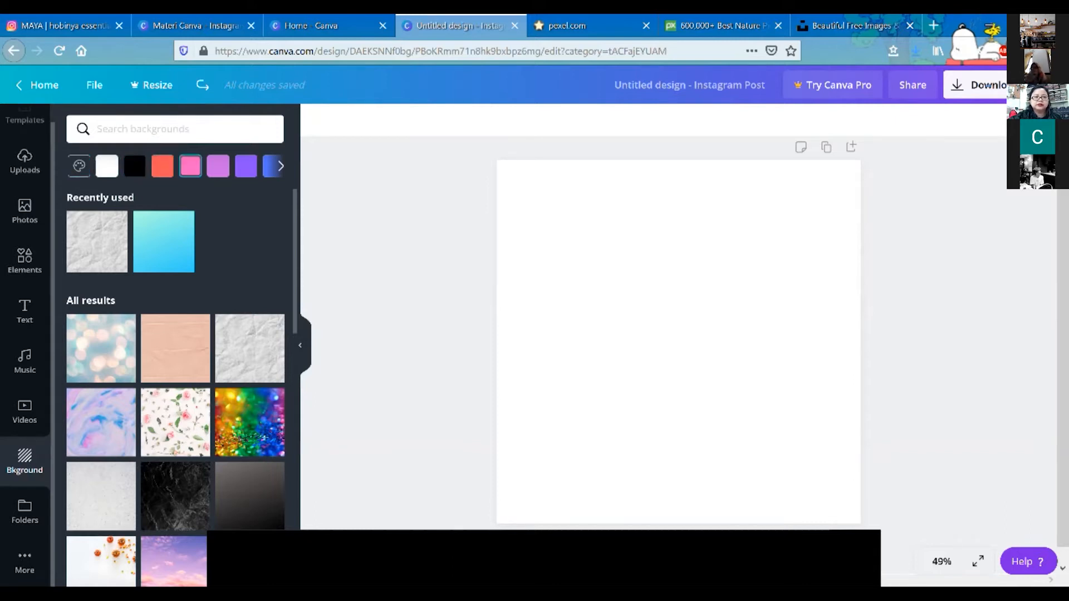
left_click(190, 166)
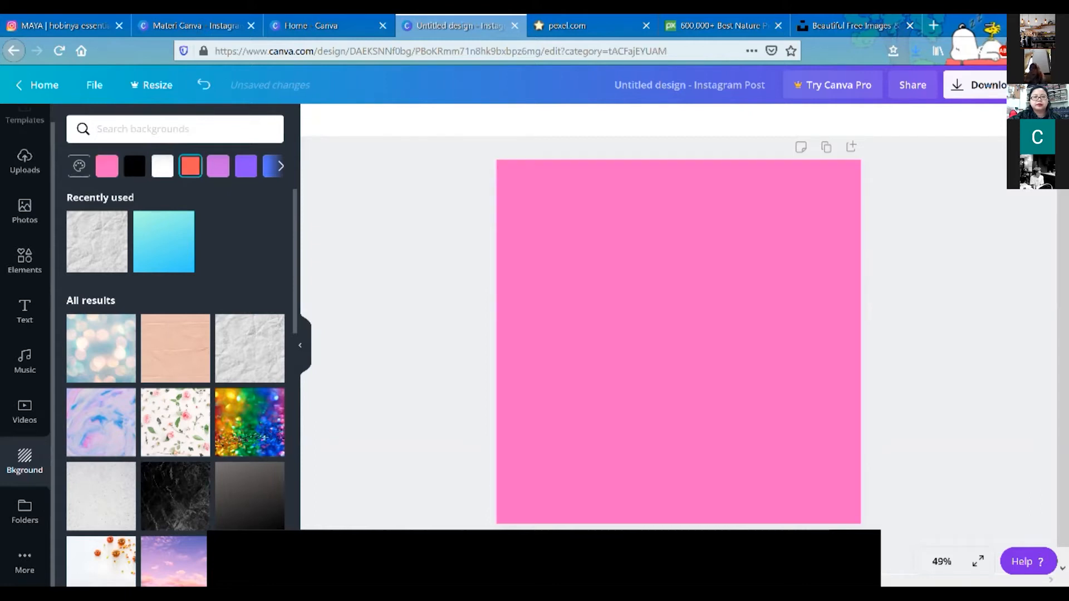
left_click(678, 342)
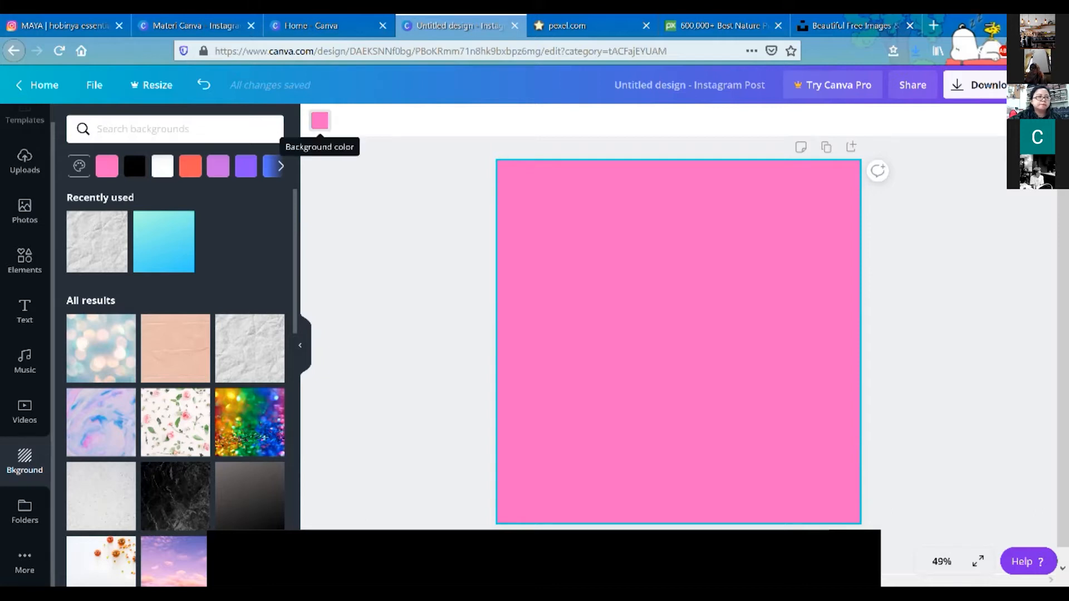
- Try a lighter custom pink for the page background and replace it with the dark teal default color
left_click(320, 120)
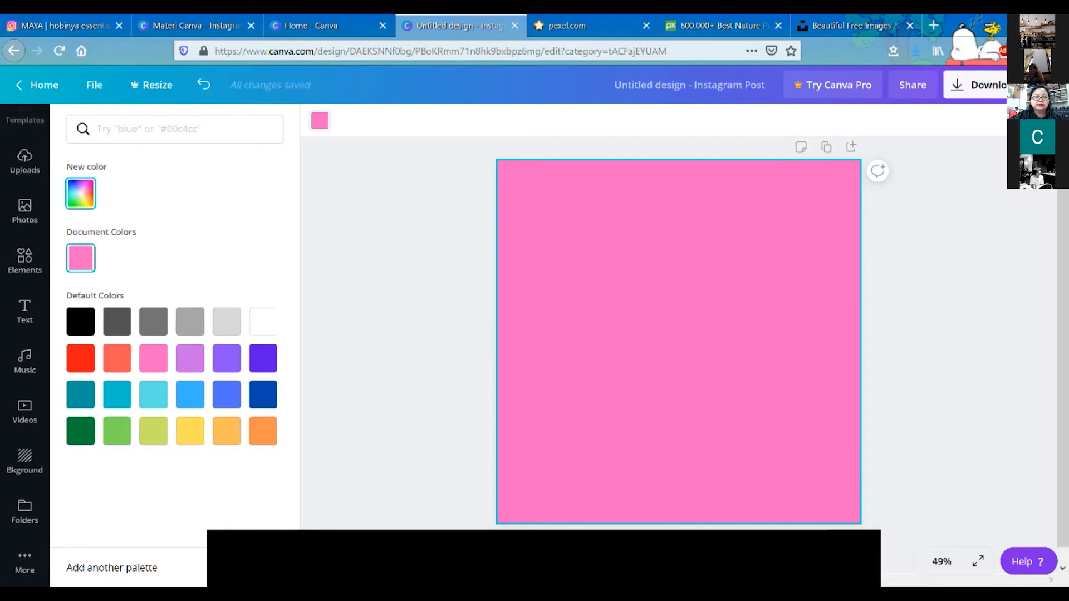
left_click(81, 193)
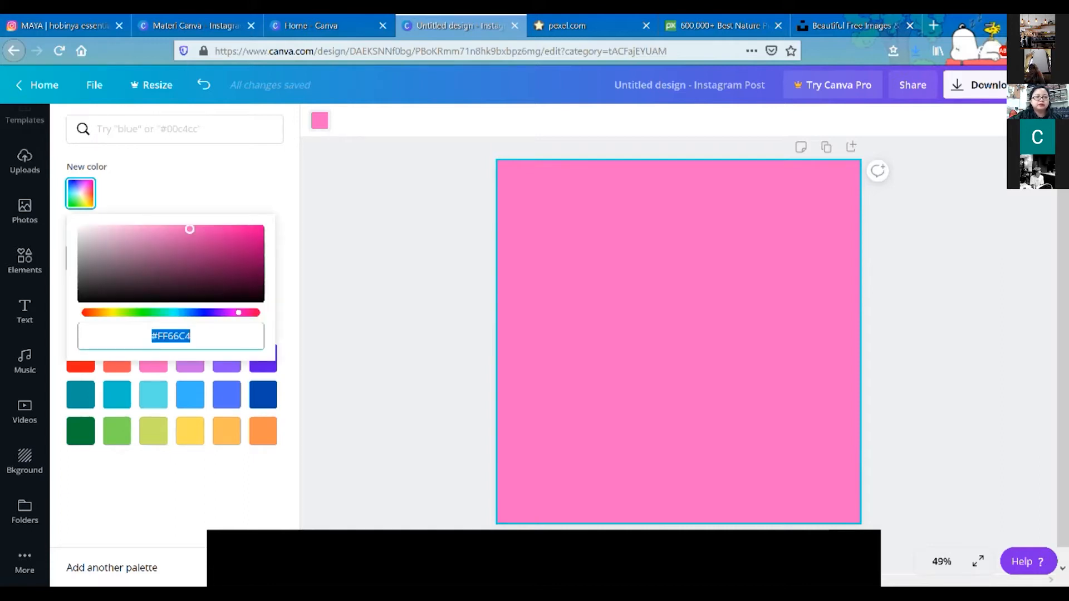
left_click_drag(189, 229, 153, 230)
left_click(81, 395)
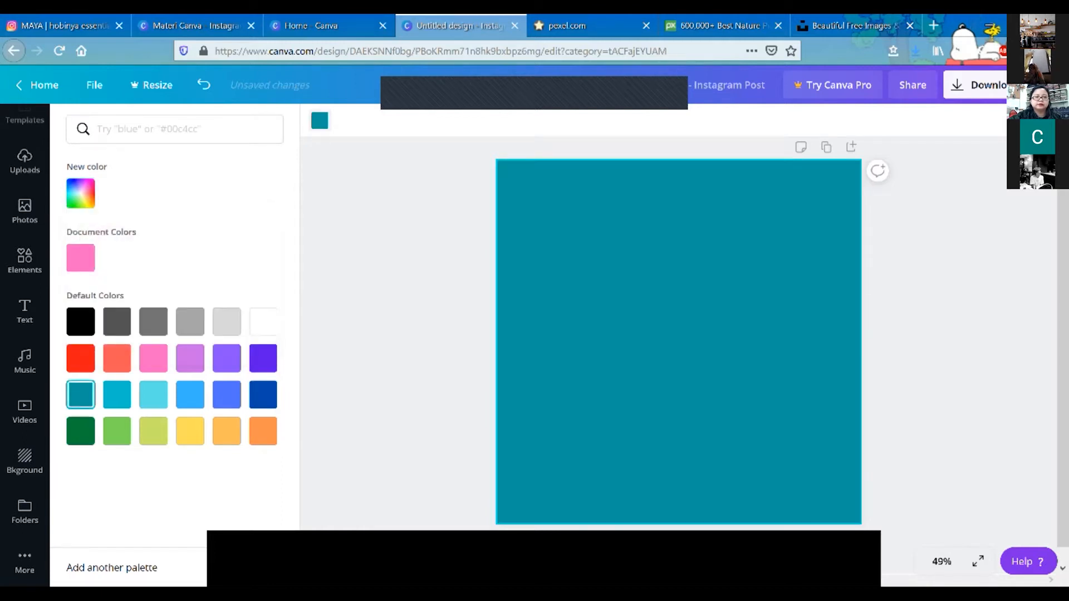
- Customize the background color, shifting the hue to purple #6C039E, back to teal #039E95, and muting it to #349993
left_click(81, 193)
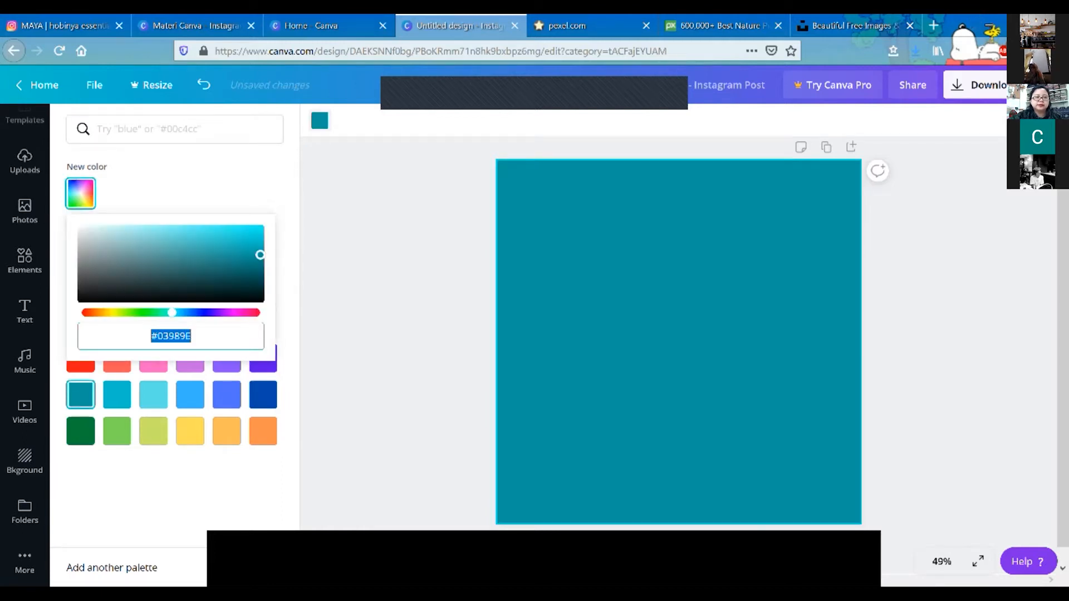
left_click_drag(172, 312, 219, 313)
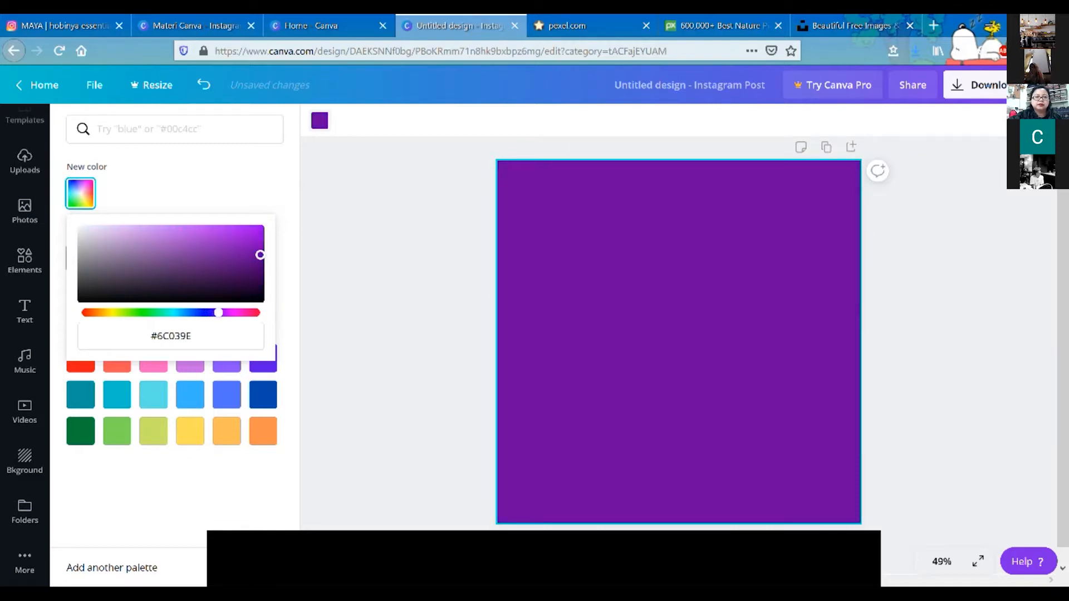
left_click_drag(218, 312, 170, 312)
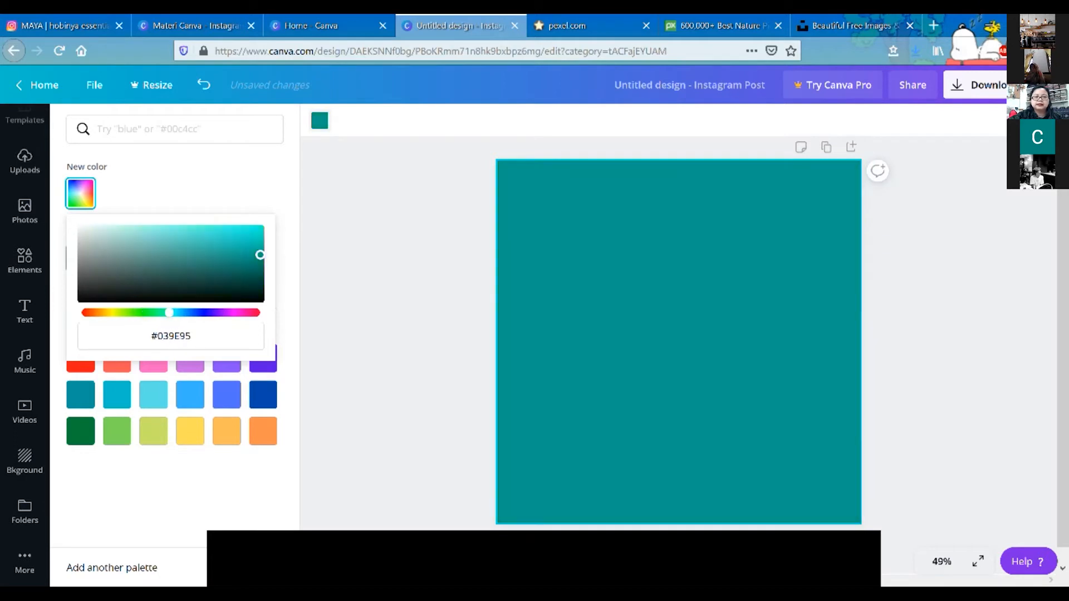
left_click_drag(260, 255, 199, 256)
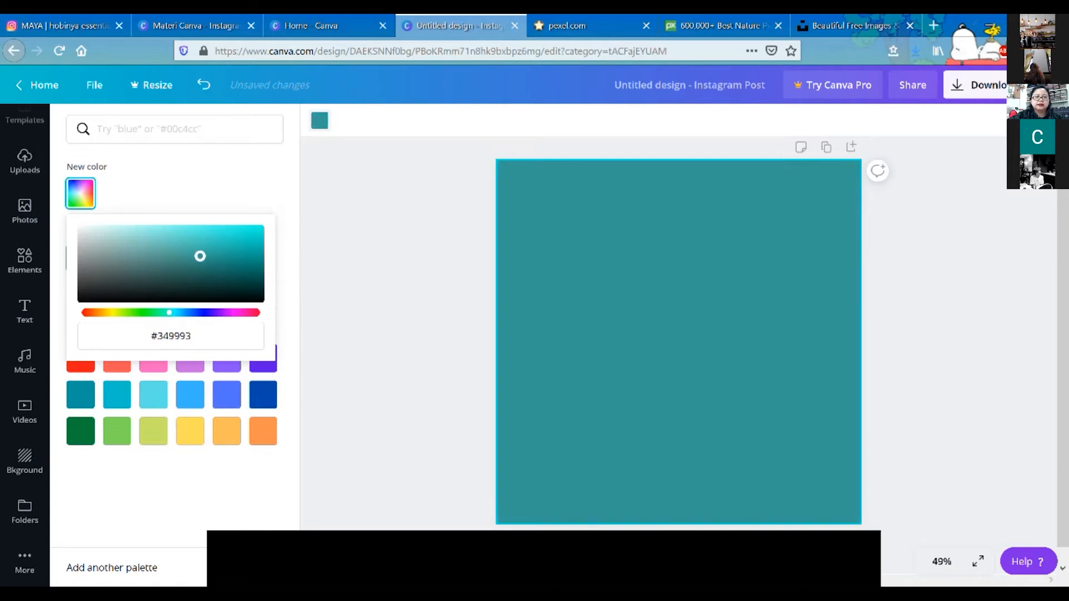
- Reset the background to the dark teal default color and lighten it to #51DADF
left_click(81, 394)
left_click(80, 194)
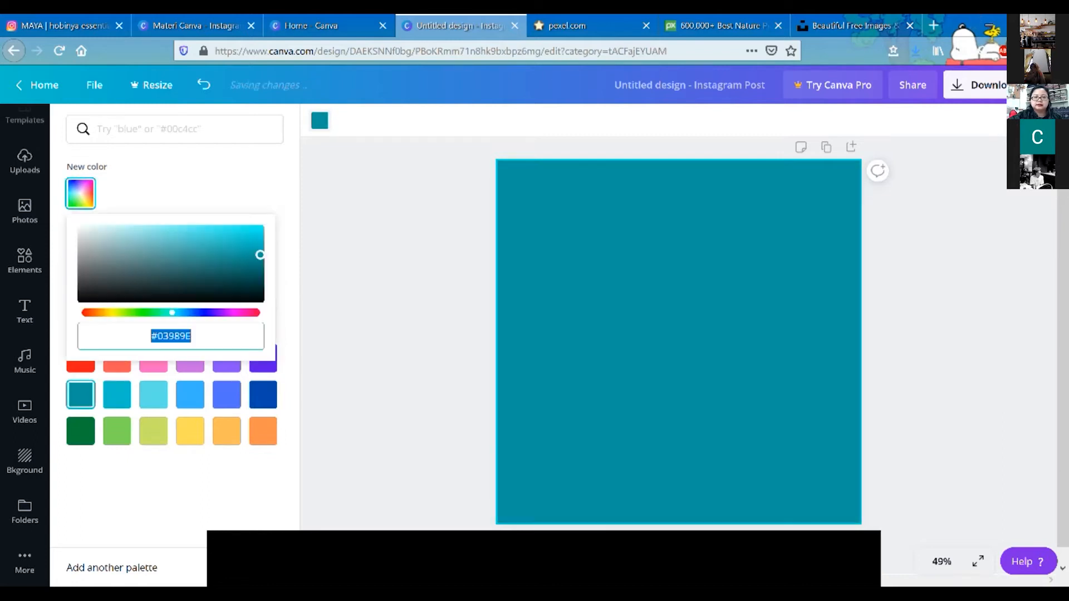
left_click_drag(260, 254, 196, 234)
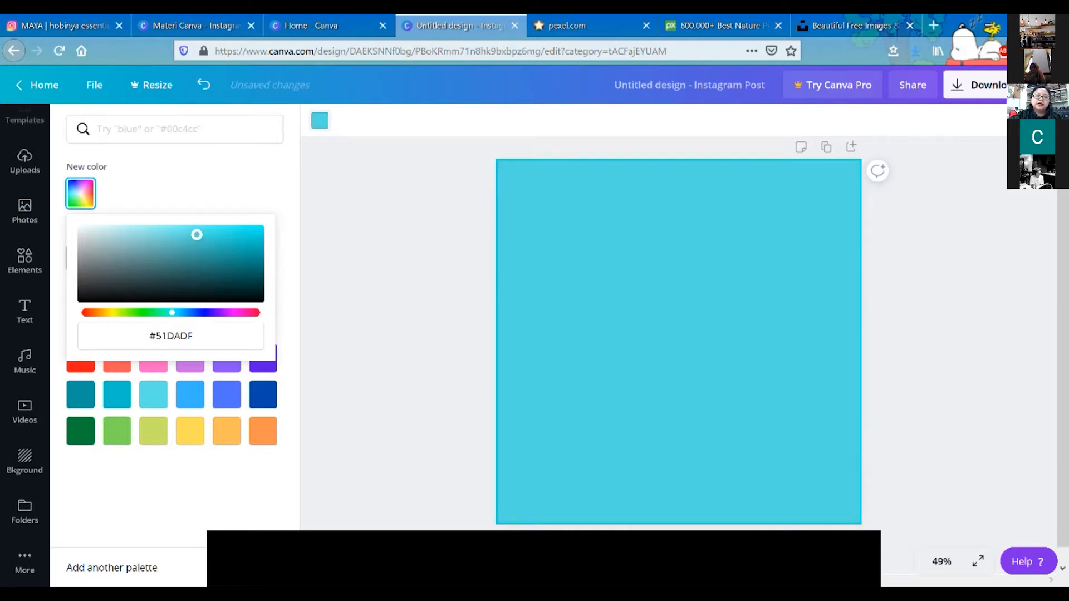
- Browse the ready-made backgrounds and apply the free crumpled white paper texture to the page
left_click(24, 461)
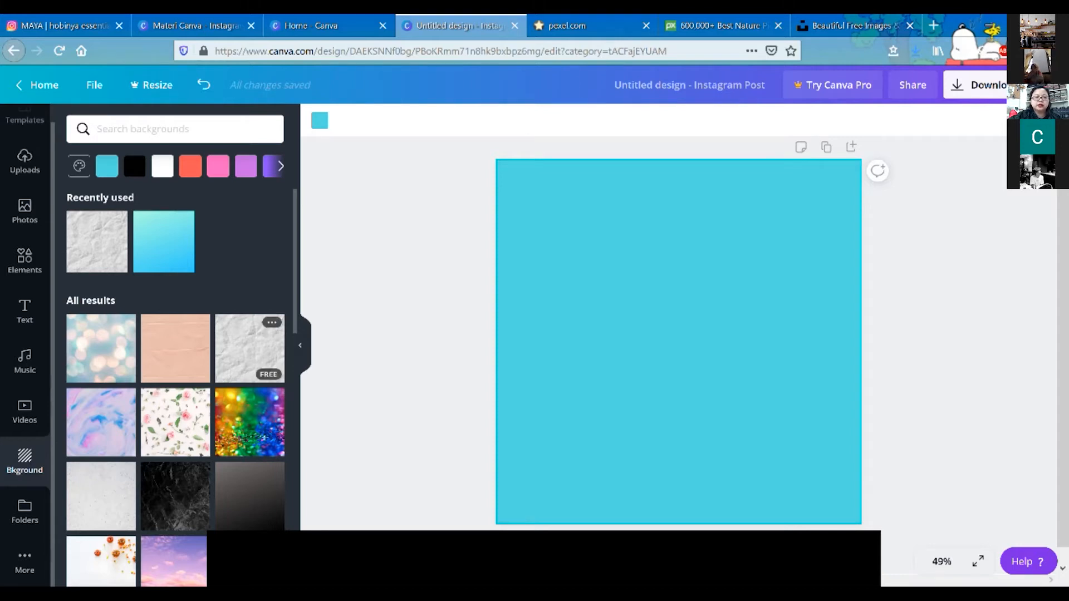
scroll(176, 390, "down", 3)
scroll(175, 390, "up", 3)
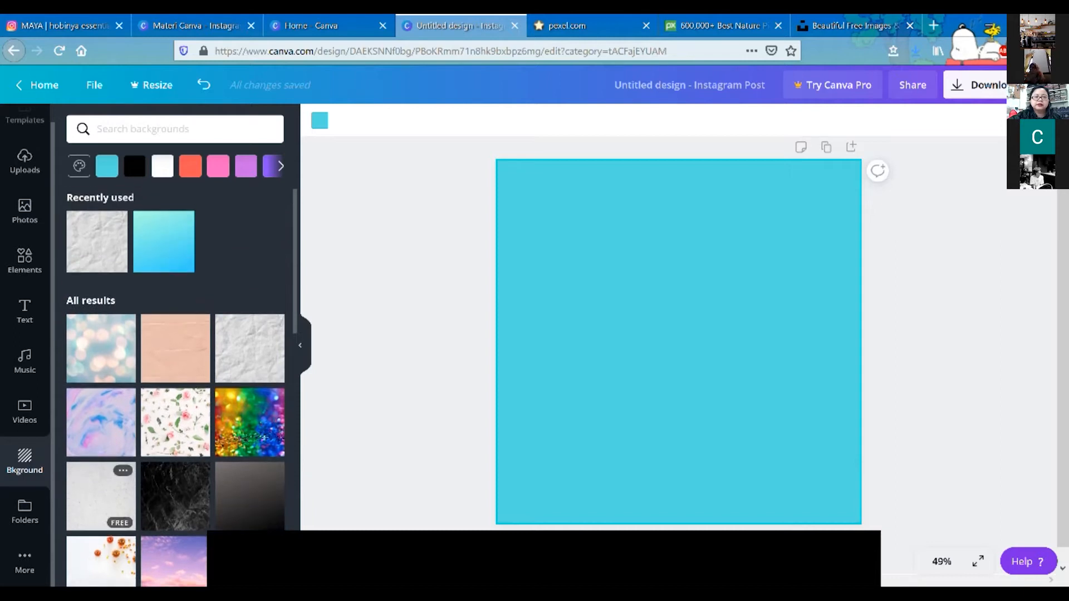
scroll(175, 340, "down", 3)
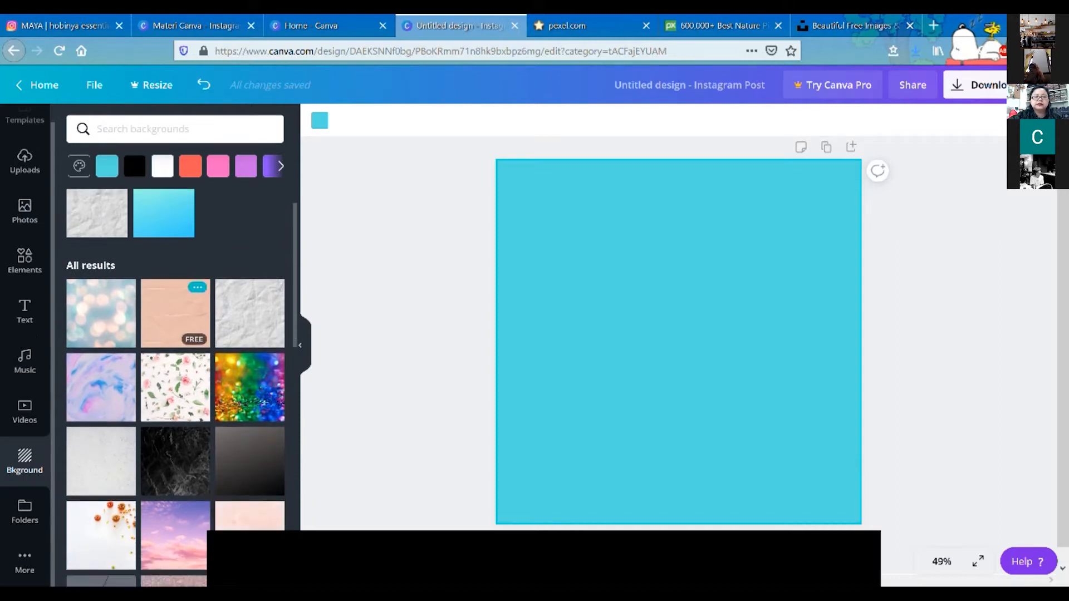
scroll(175, 323, "down", 1)
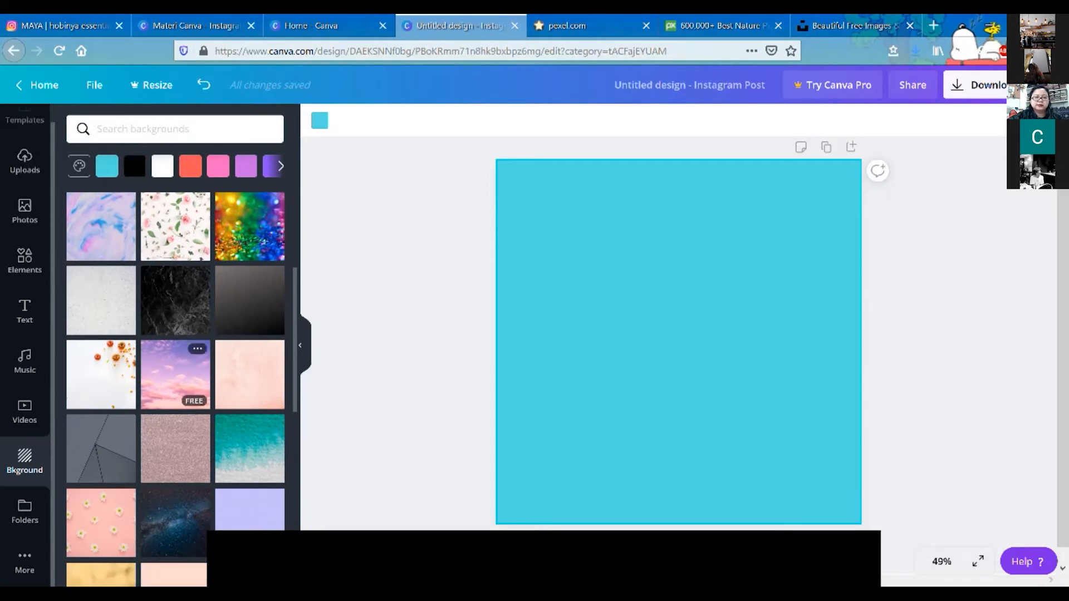
scroll(175, 378, "up", 2)
scroll(175, 389, "up", 1)
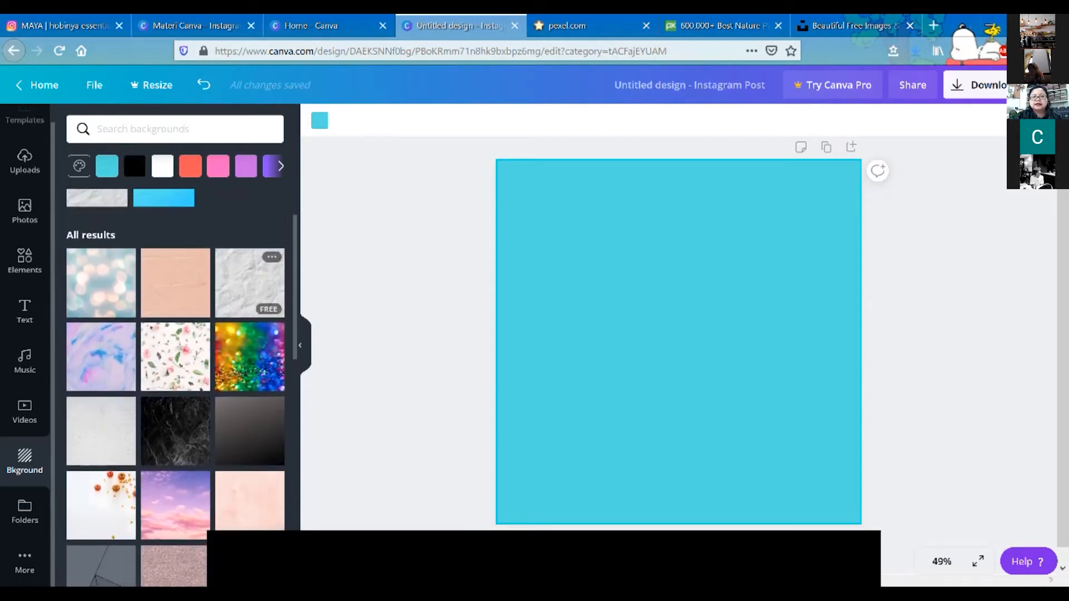
left_click(250, 284)
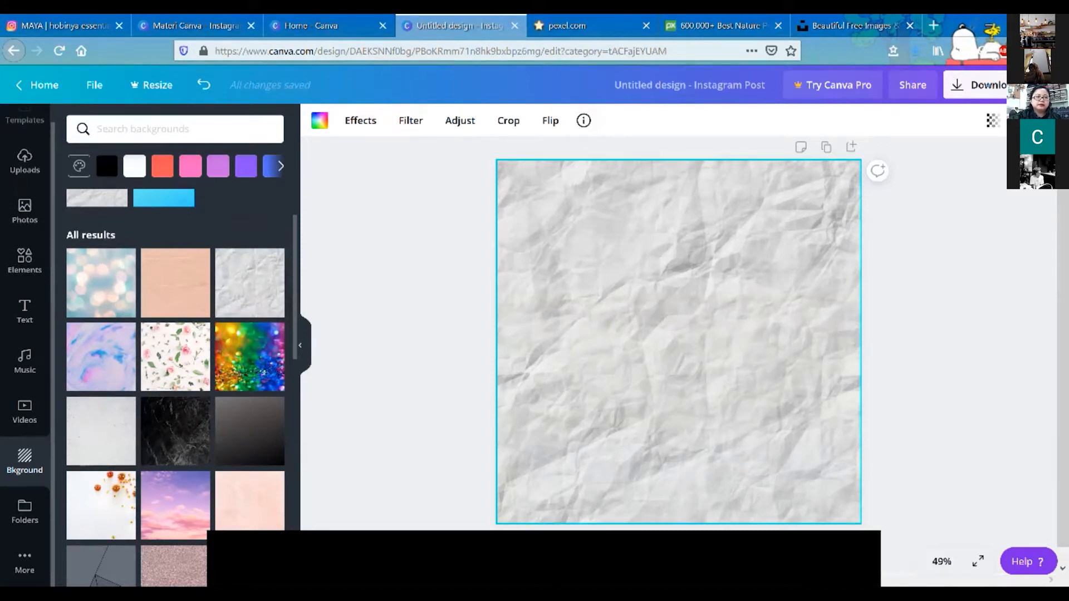
- Search the photo library for working space
left_click(25, 211)
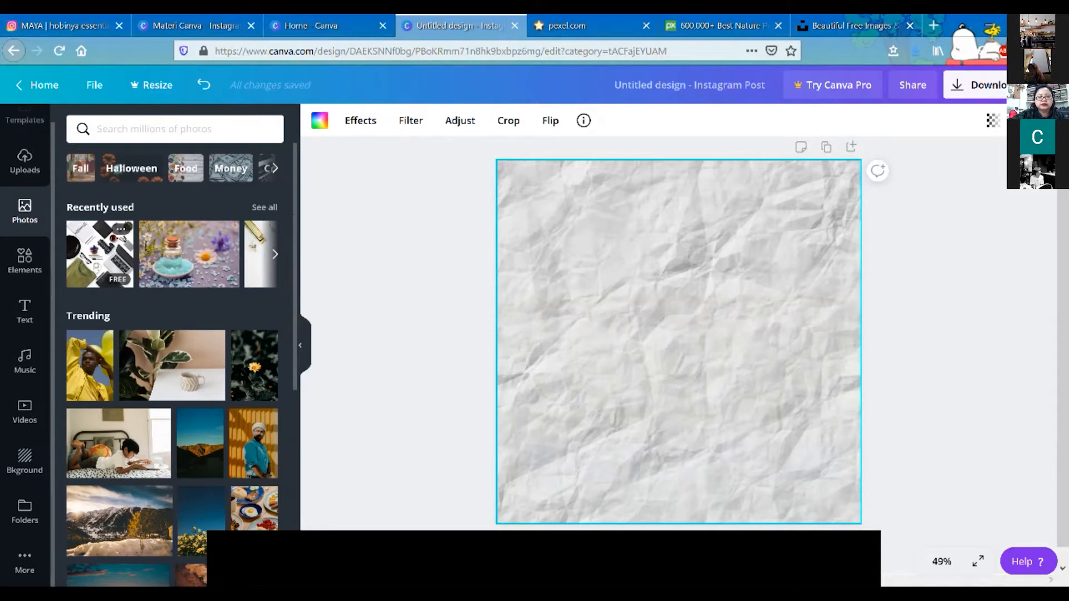
left_click(154, 129)
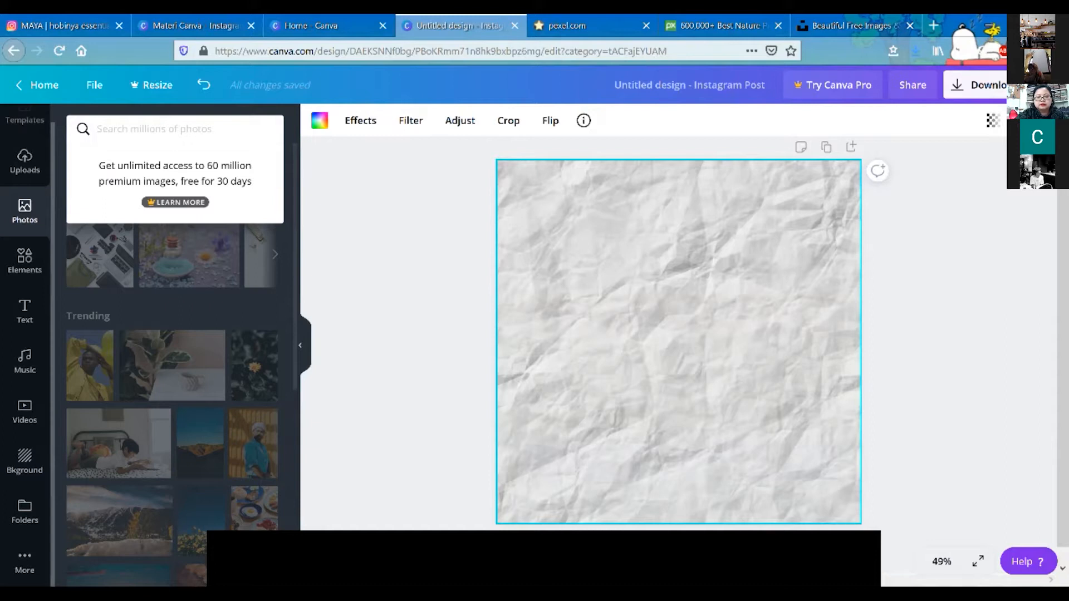
type("d")
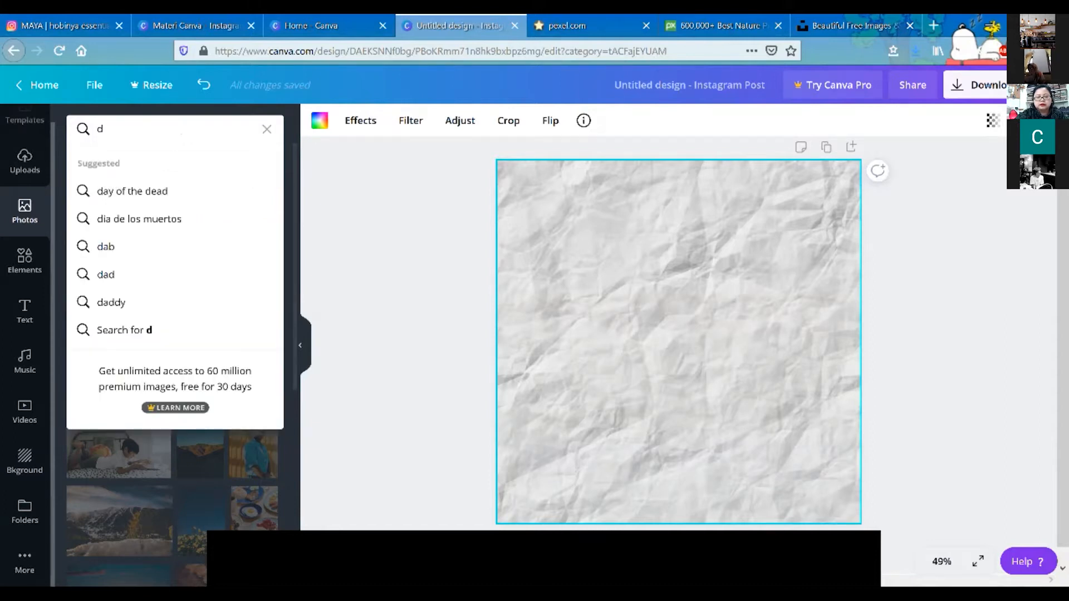
key("BackSpace")
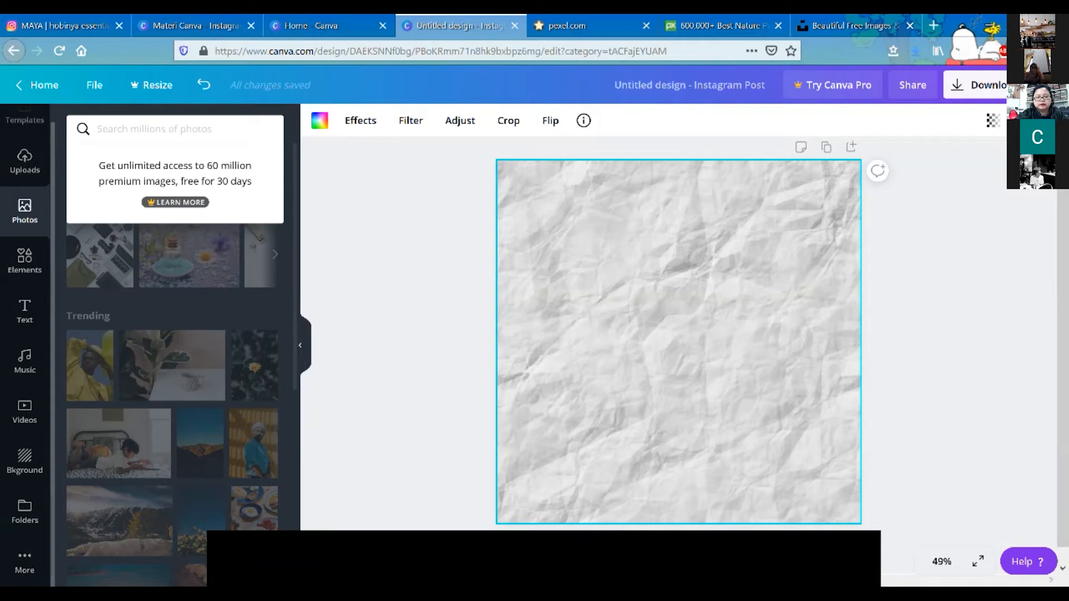
type("d")
key("BackSpace")
type("working space")
key("Return")
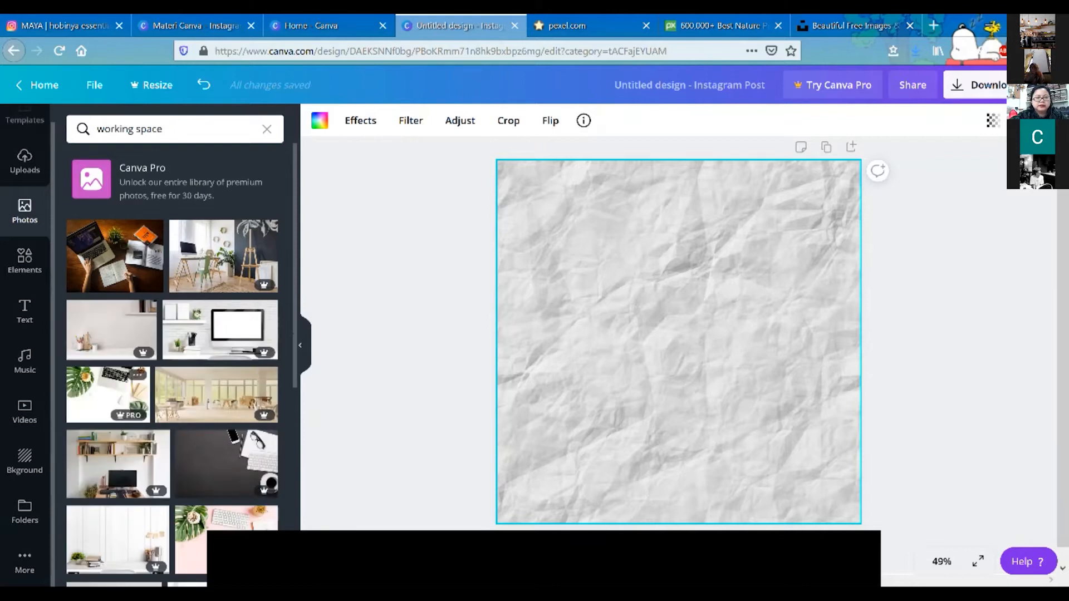
- Add the free photo of hands with a laptop on a dark wooden desk to the page and enlarge it slightly
scroll(173, 389, "down", 3)
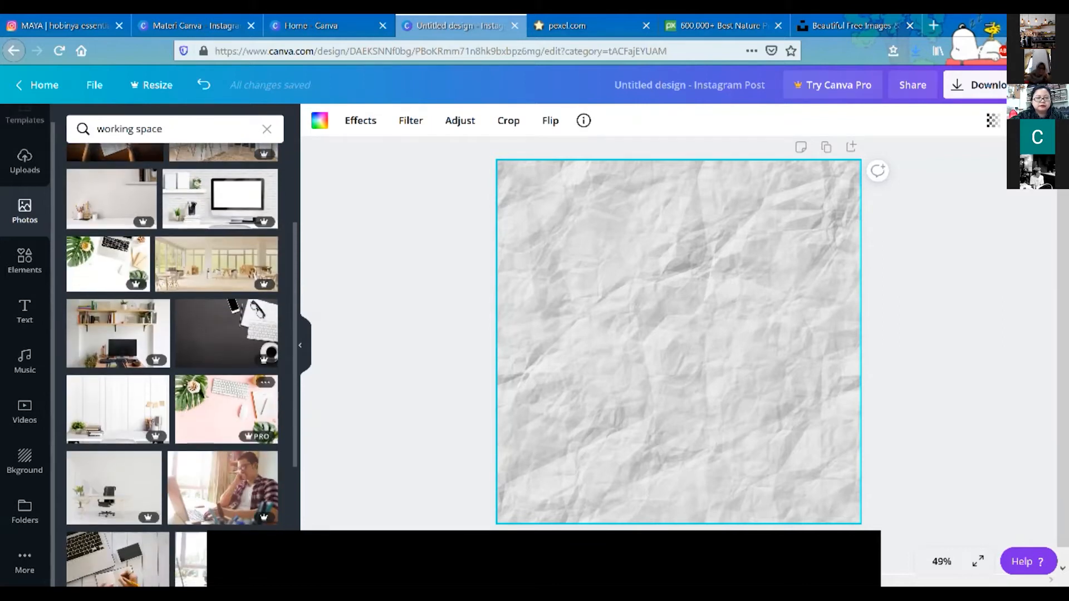
scroll(172, 390, "down", 3)
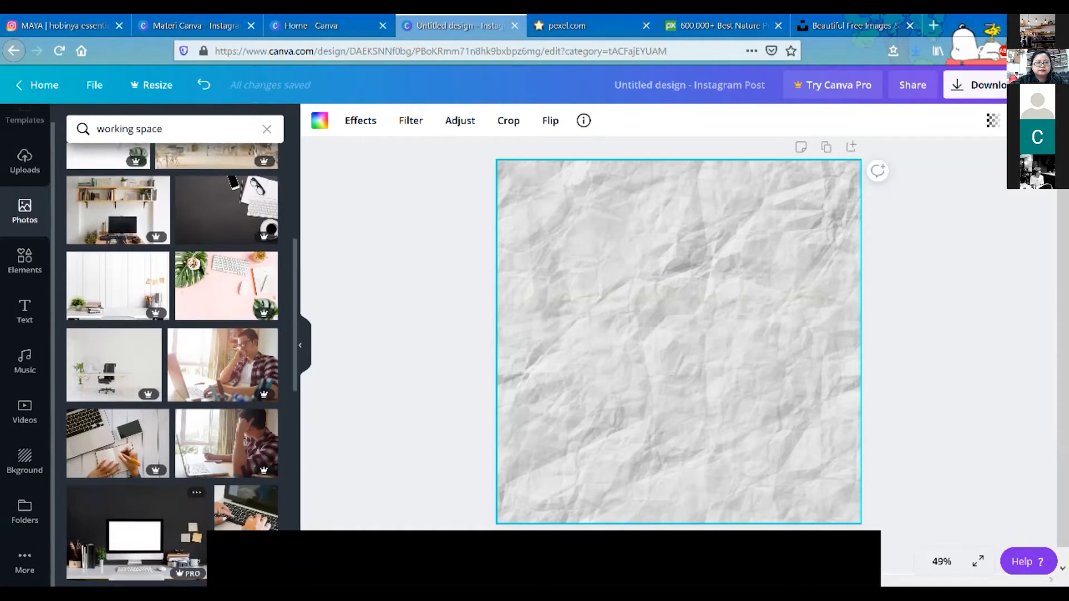
scroll(173, 362, "up", 6)
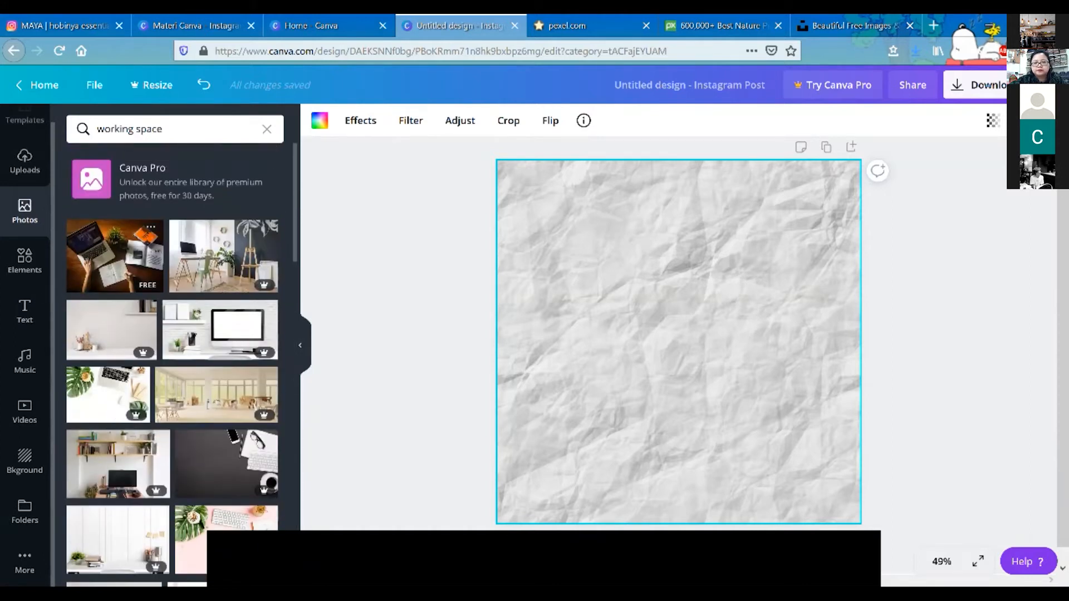
left_click(115, 256)
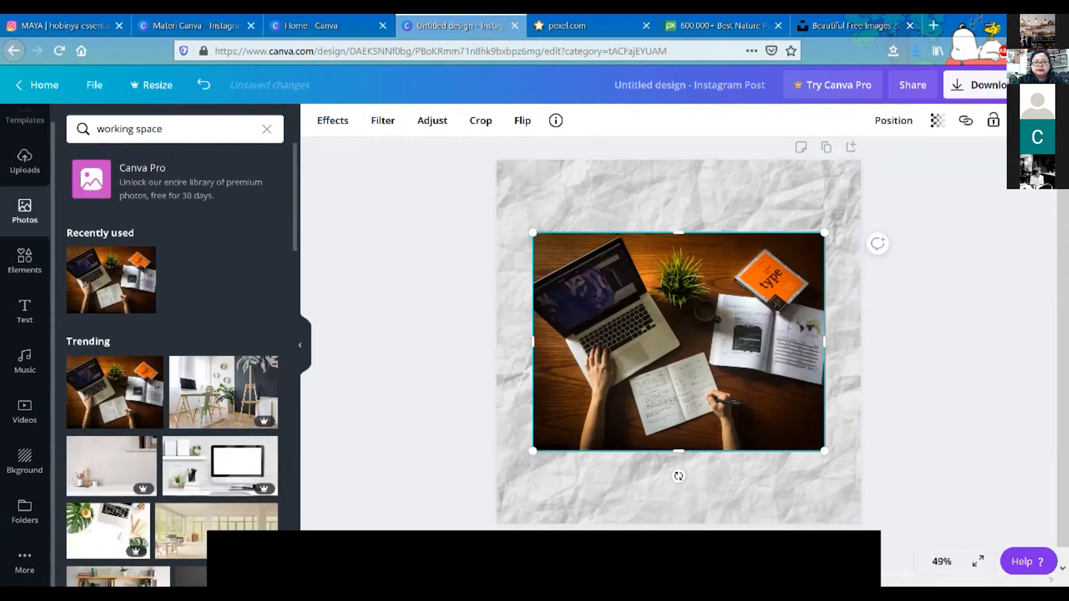
left_click_drag(825, 451, 848, 469)
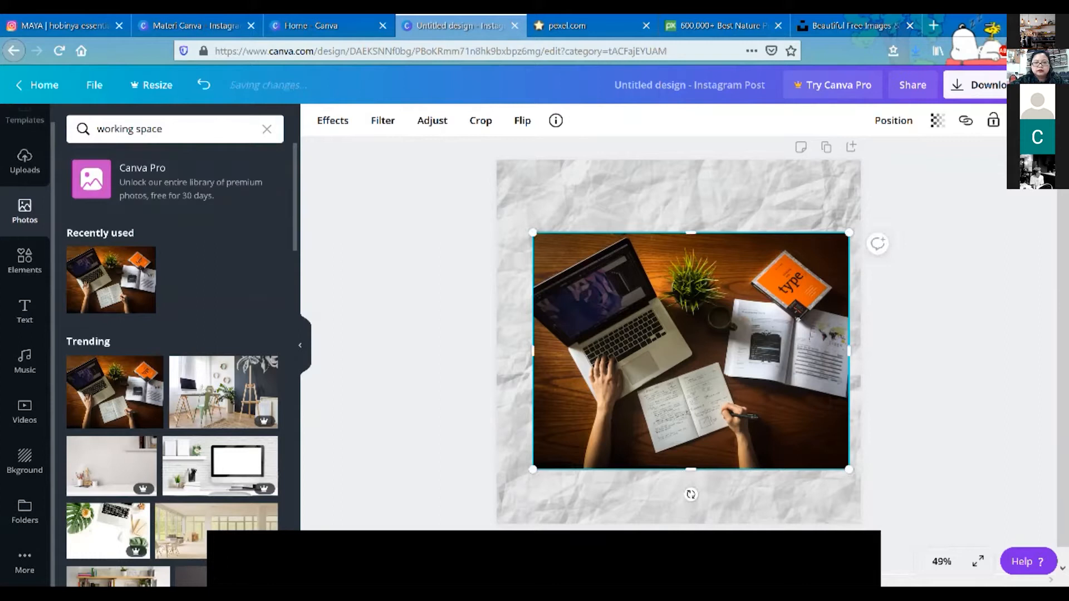
- Clear the photo search and delete the wooden desk photo from the page
left_click(267, 128)
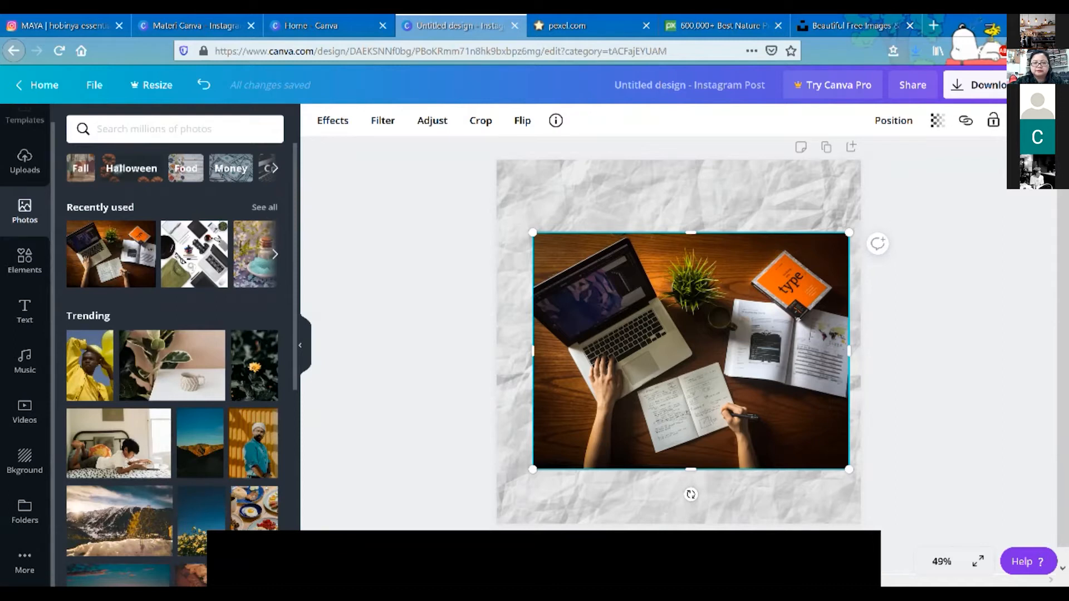
key("Escape")
left_click(690, 465)
key("Delete")
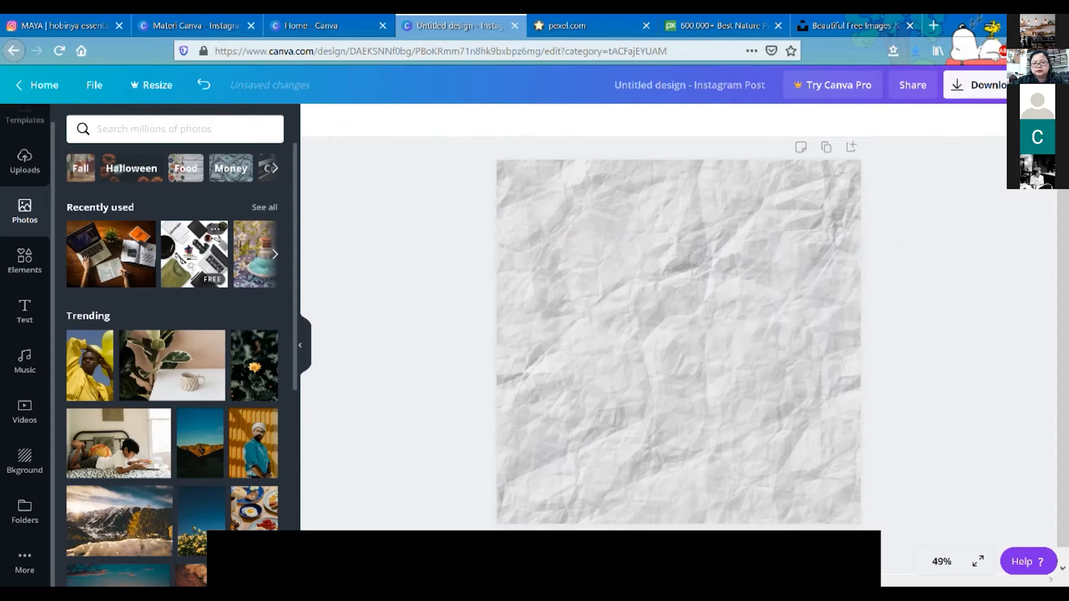
- Place the recently used flat-lay photo of desk gadgets over the paper background and undo the placement
left_click(193, 254)
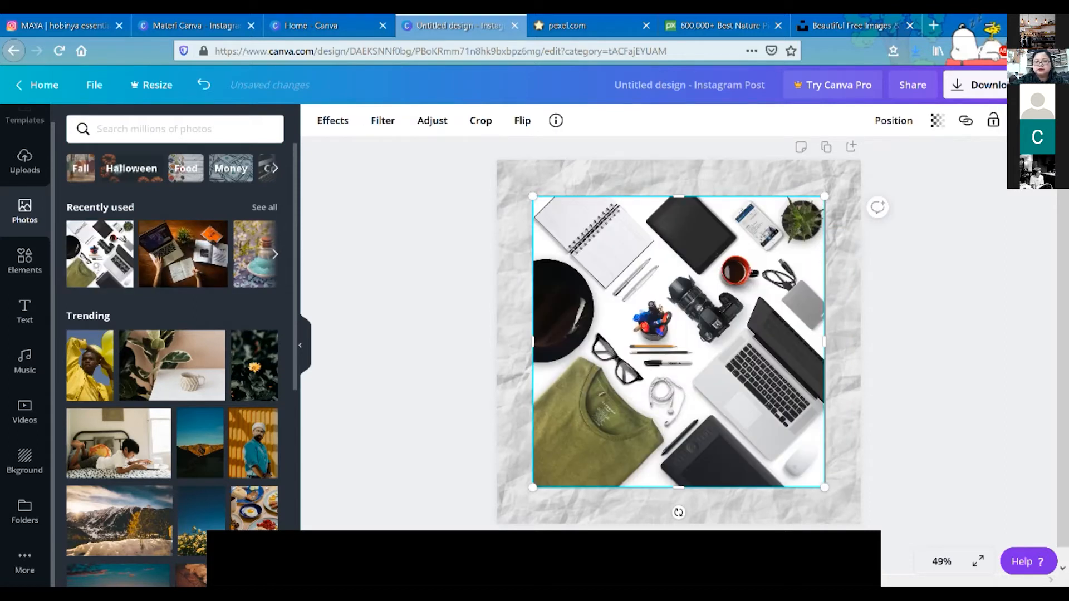
left_click(514, 346)
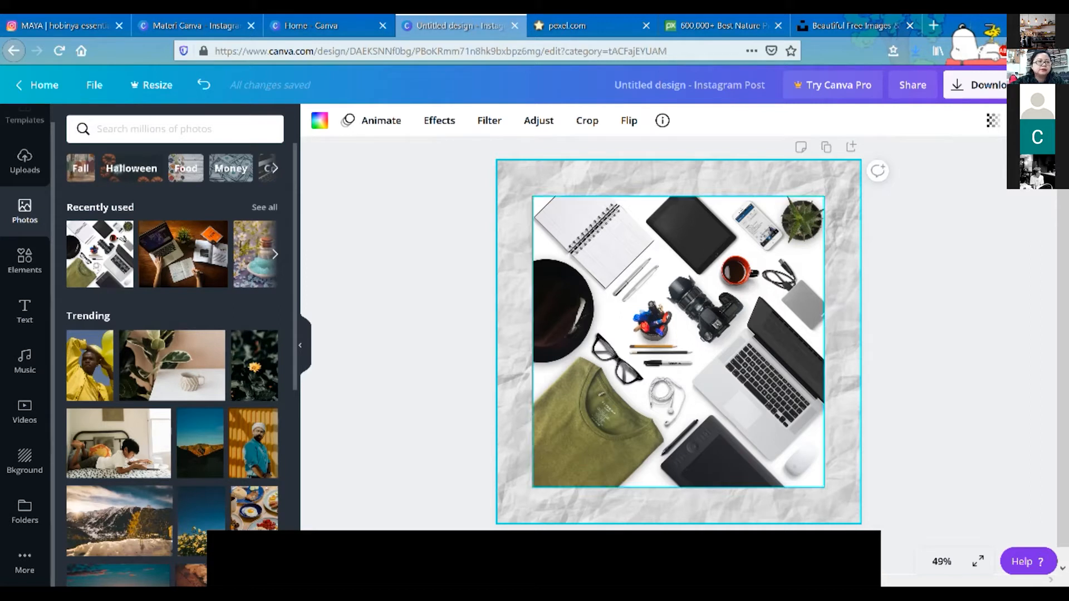
left_click(204, 84)
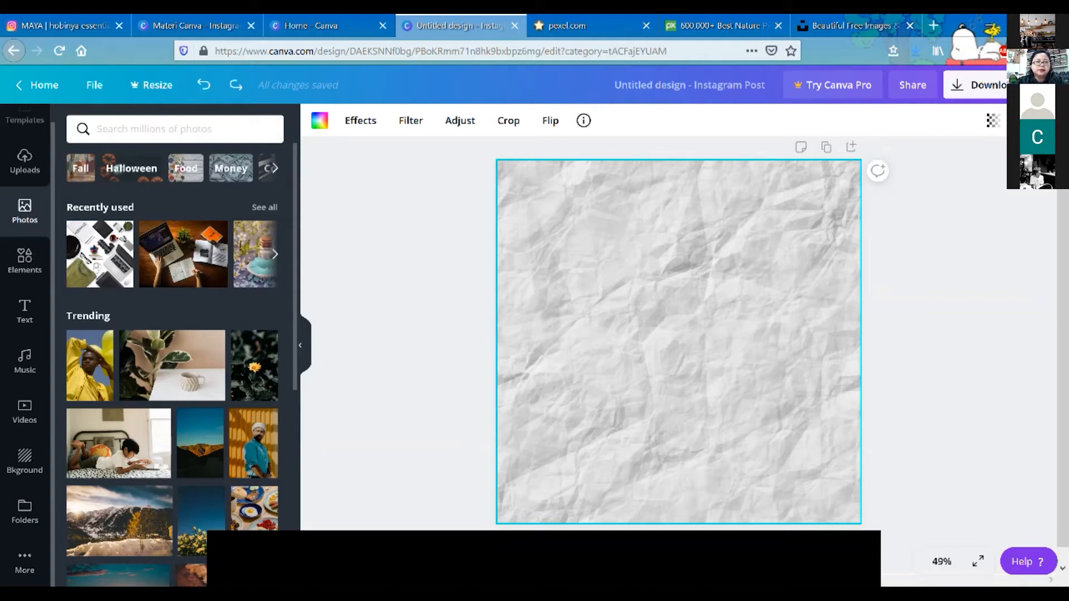
- Delete the crumpled paper background and add the recently used flat-lay photo of desk gadgets to the blank page
key("Delete")
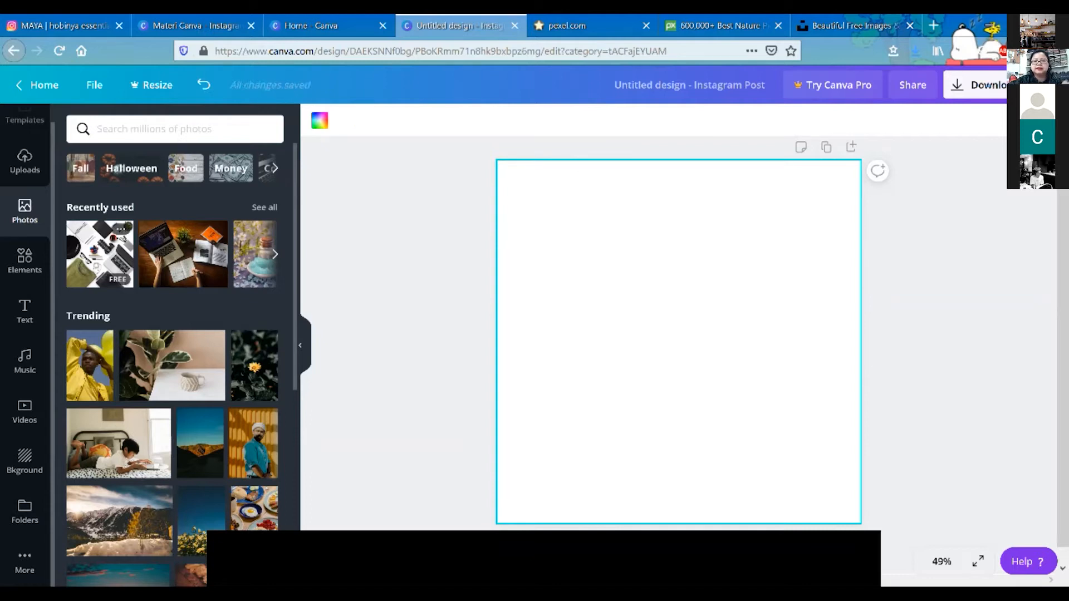
left_click(100, 253)
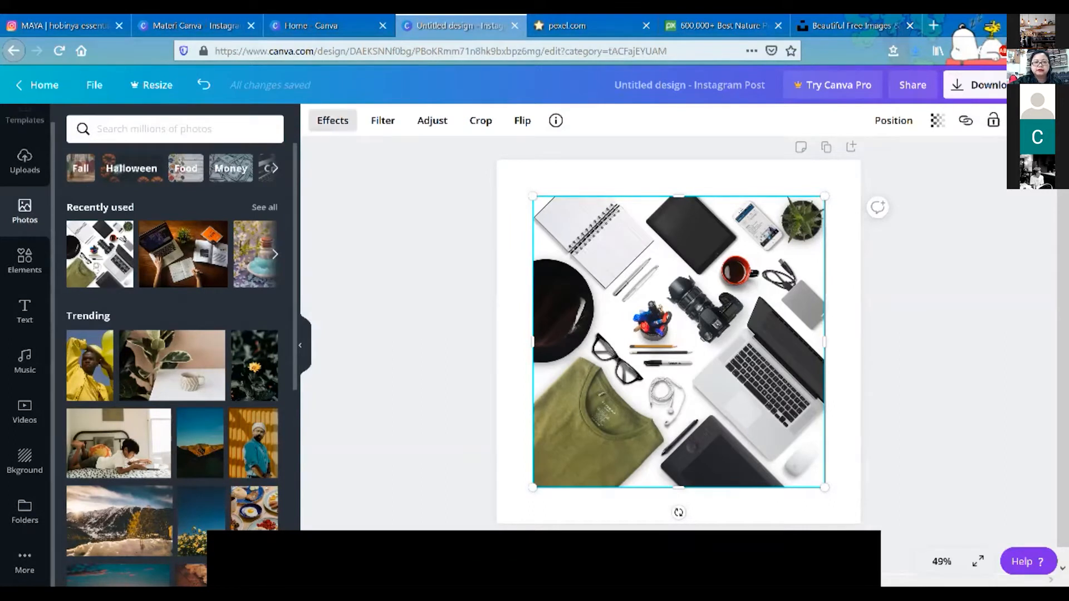
- Look over the image effects for the flat-lay photo and apply the Nordic filter to it
left_click(332, 121)
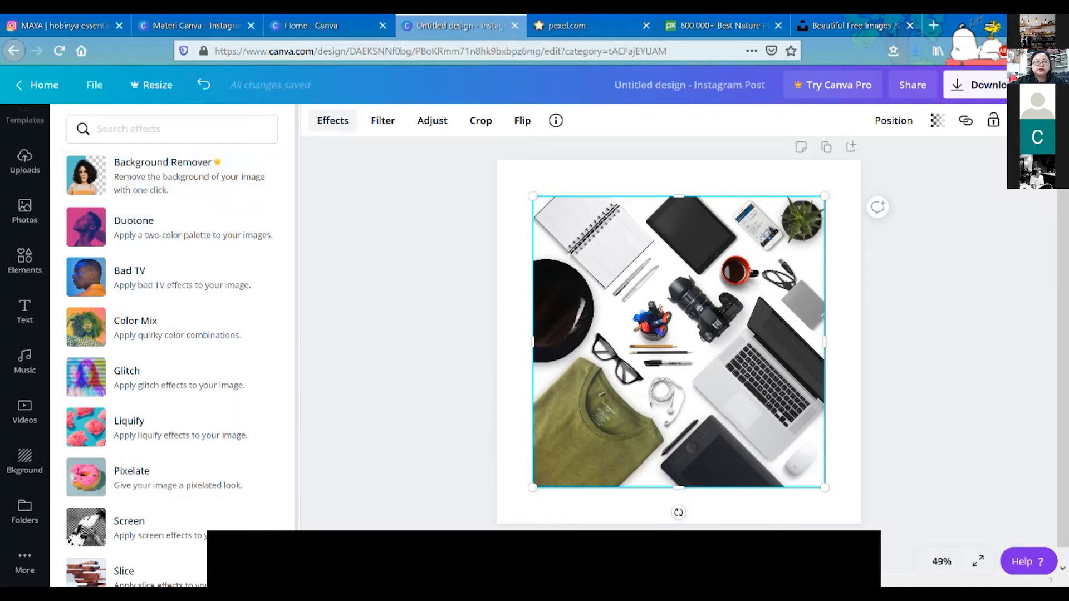
left_click(382, 120)
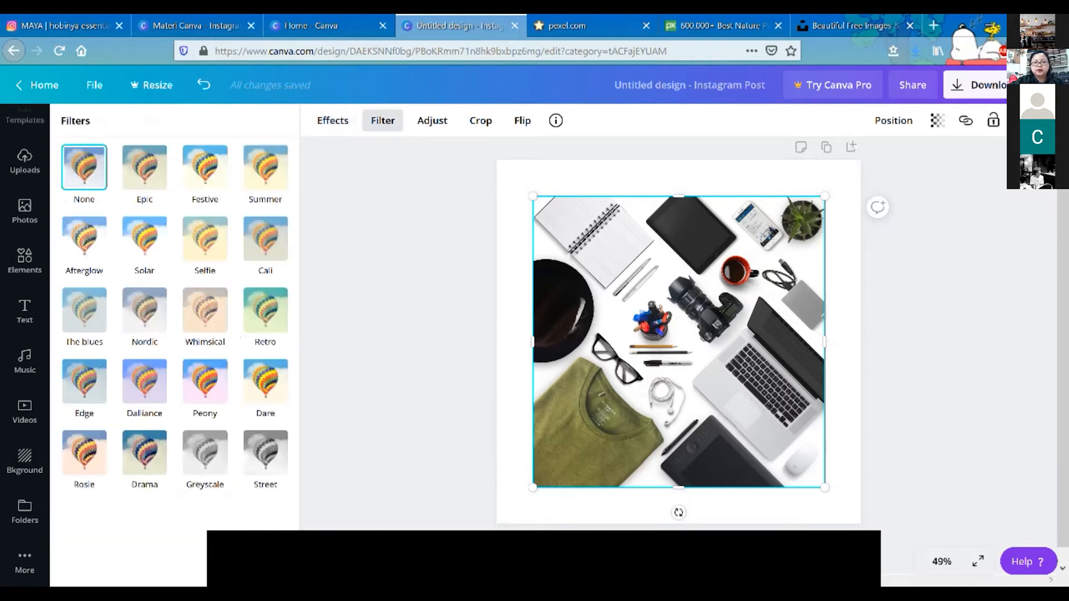
left_click(144, 310)
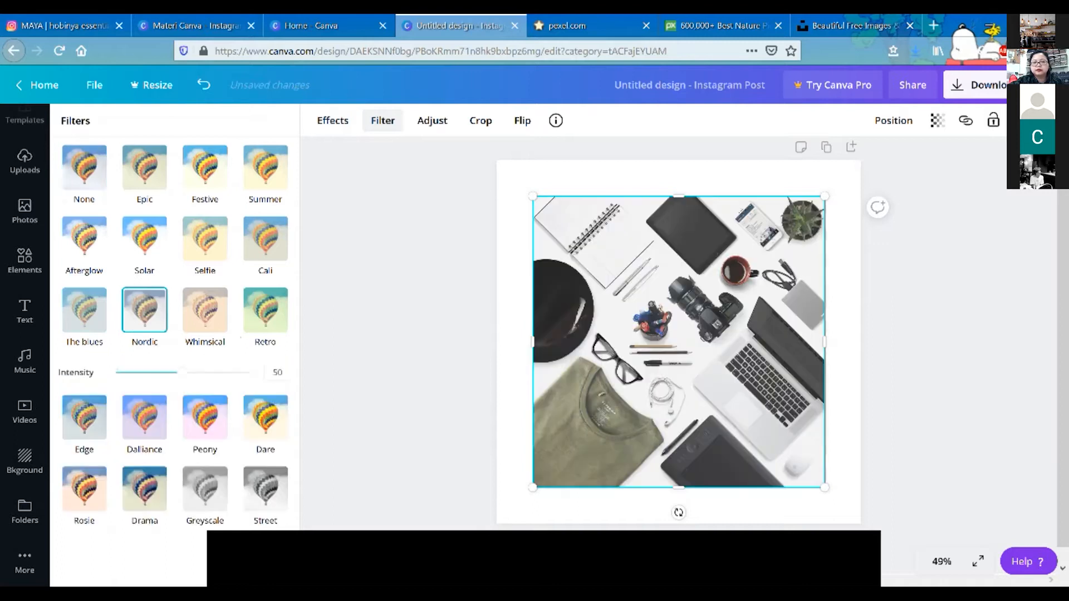
- Try the Retro, Selfie and Festive filters on the flat-lay photo, and remove the filter with None
left_click(265, 310)
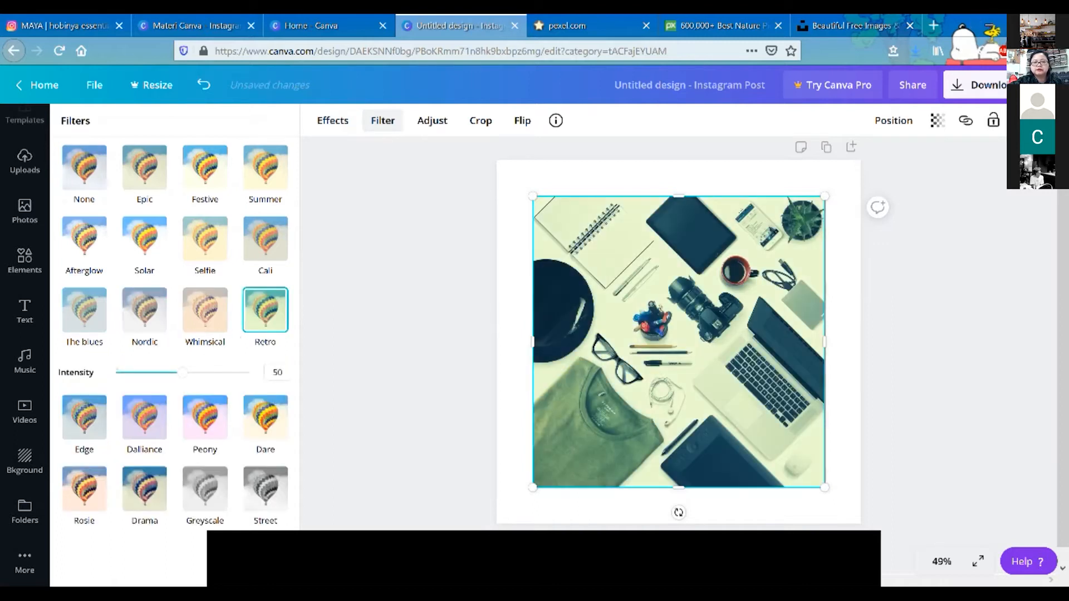
left_click(205, 238)
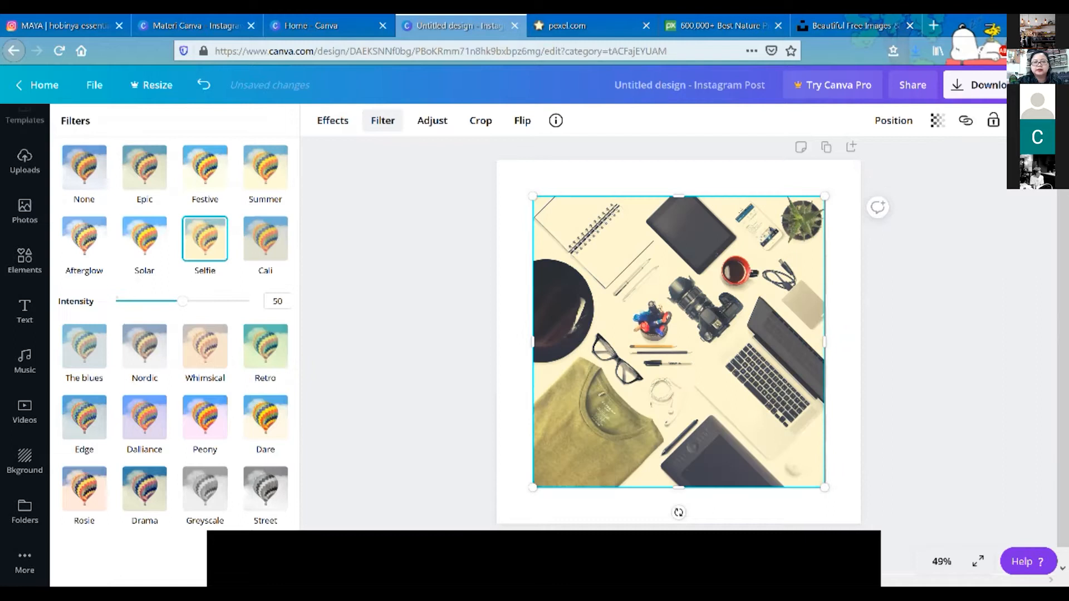
left_click(205, 167)
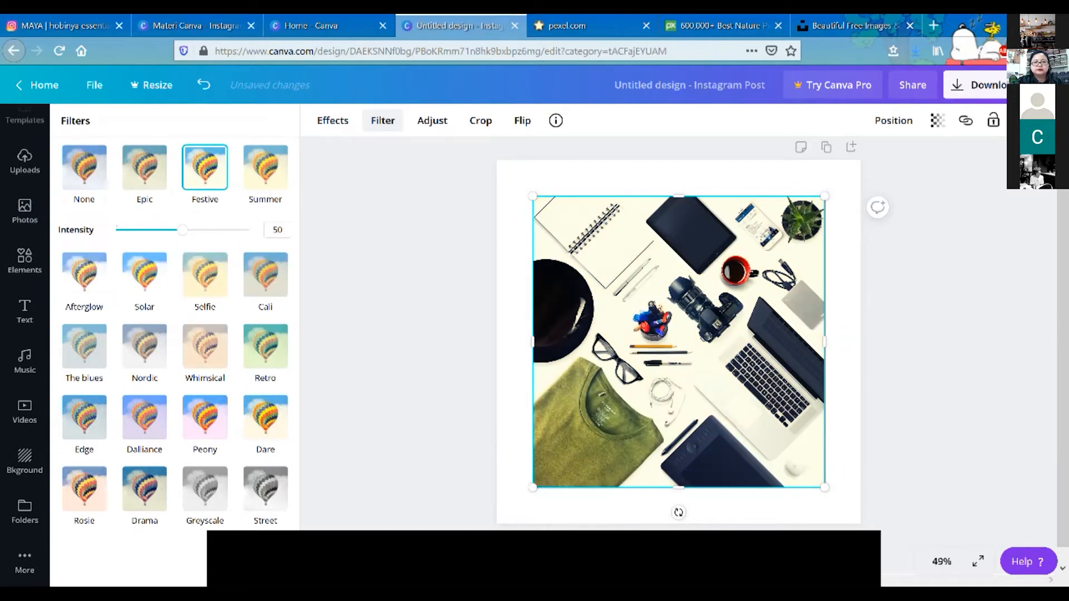
left_click(84, 167)
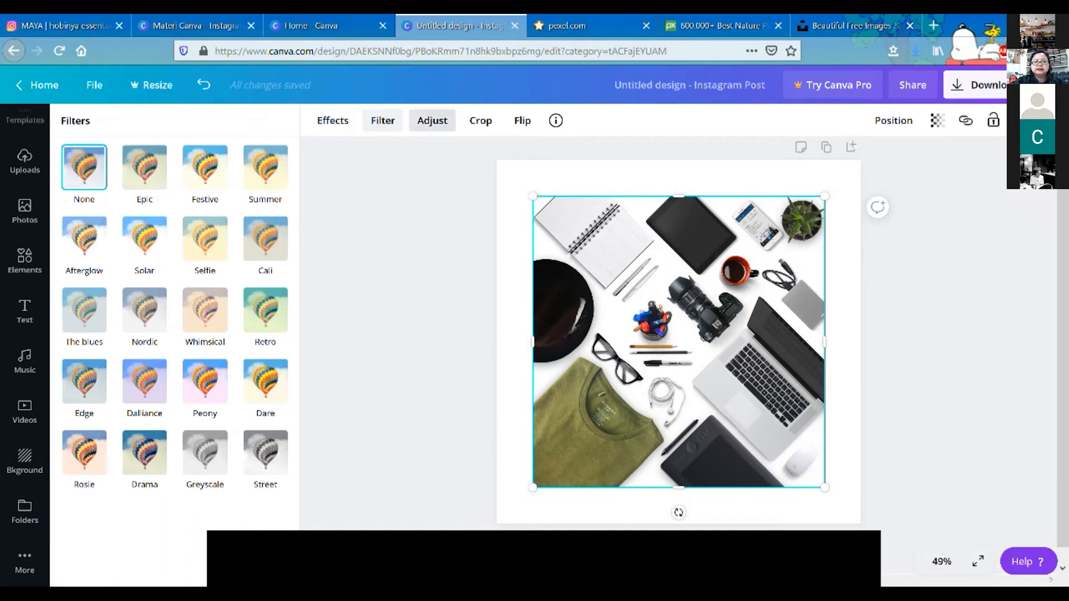
- Lower the photo's brightness to -42 and contrast to -45, and bring both back to -2
left_click(432, 120)
left_click_drag(186, 154, 159, 182)
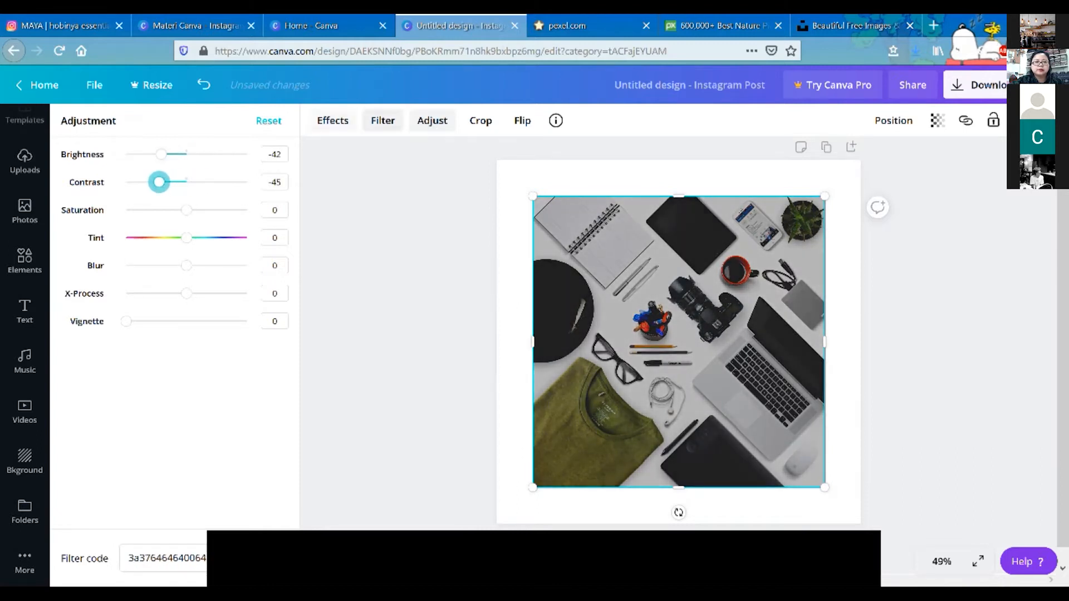
left_click_drag(161, 154, 185, 182)
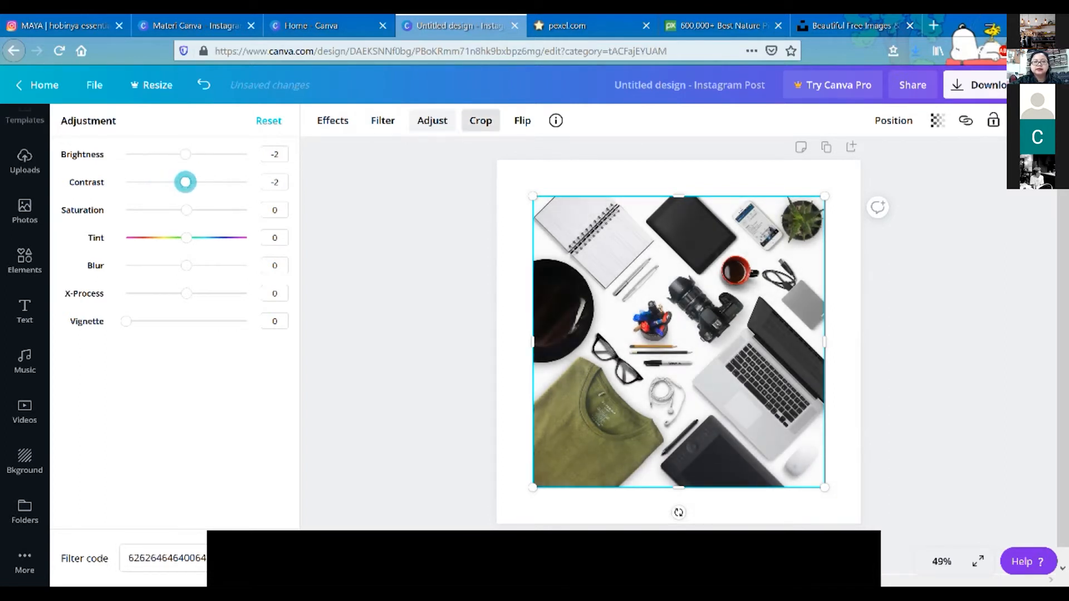
- Crop the flat-lay photo to the area with the camera, red coffee cup, pens and laptop
left_click(480, 120)
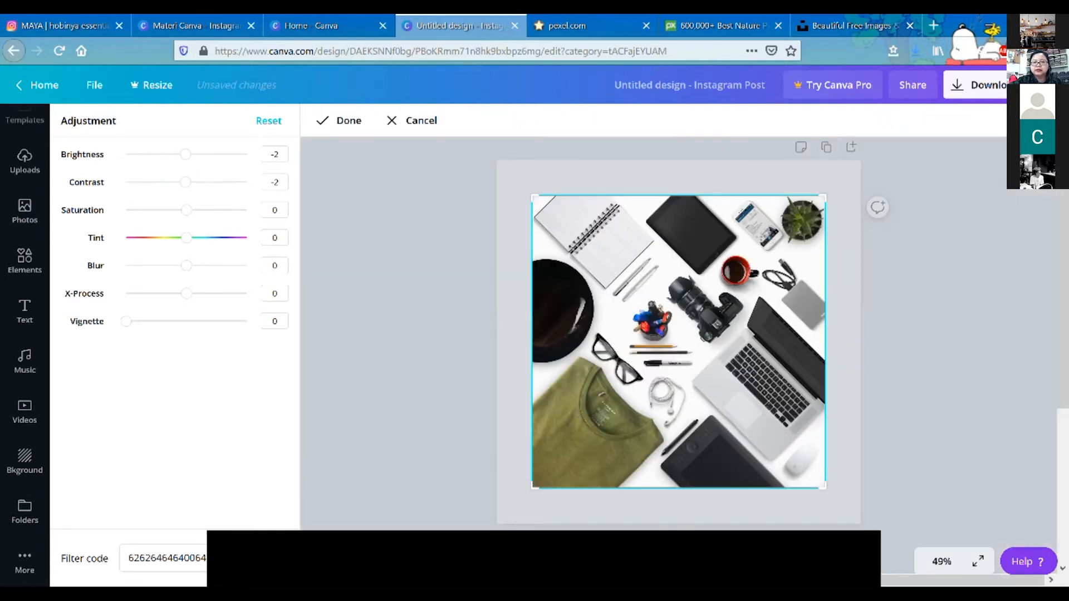
left_click_drag(533, 196, 638, 284)
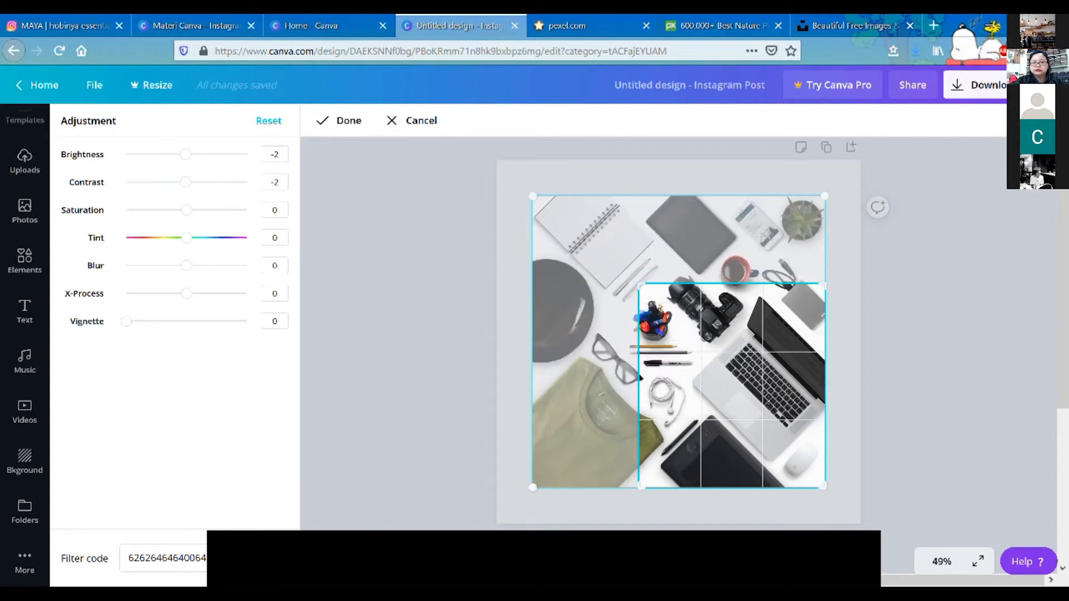
left_click_drag(823, 486, 825, 482)
left_click_drag(731, 385, 730, 380)
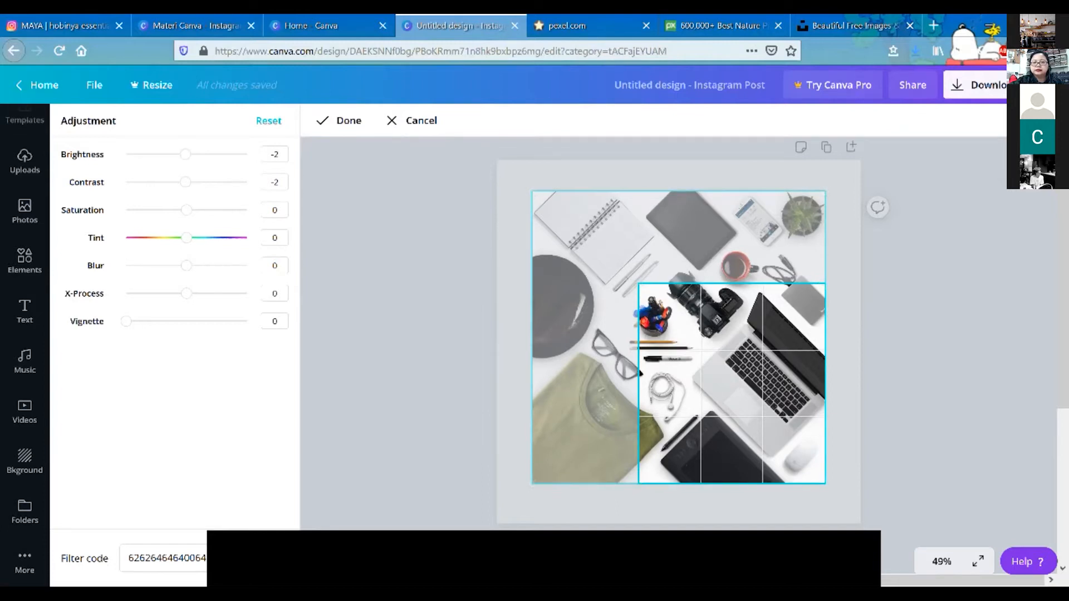
left_click_drag(639, 283, 632, 246)
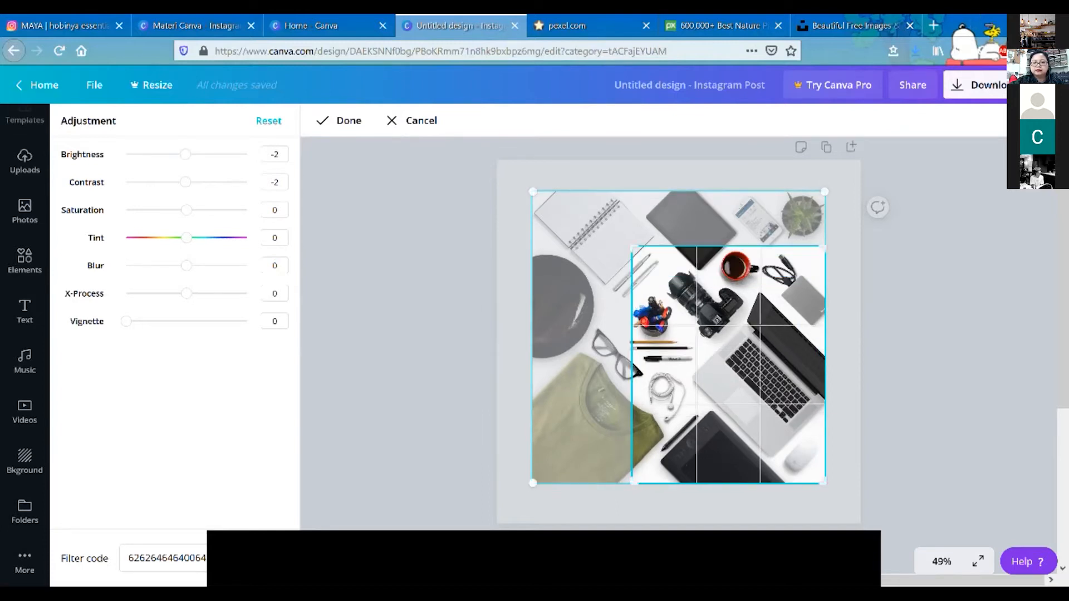
left_click_drag(824, 483, 825, 439)
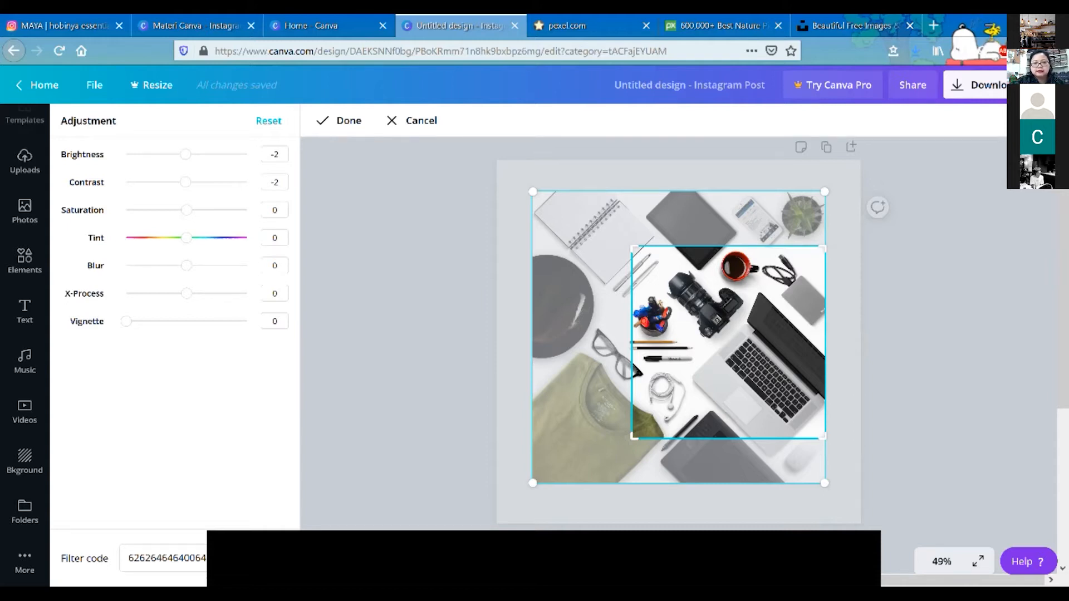
mouse_move(633, 248)
left_mouse_down()
mouse_move(653, 269)
mouse_move(633, 249)
left_mouse_up()
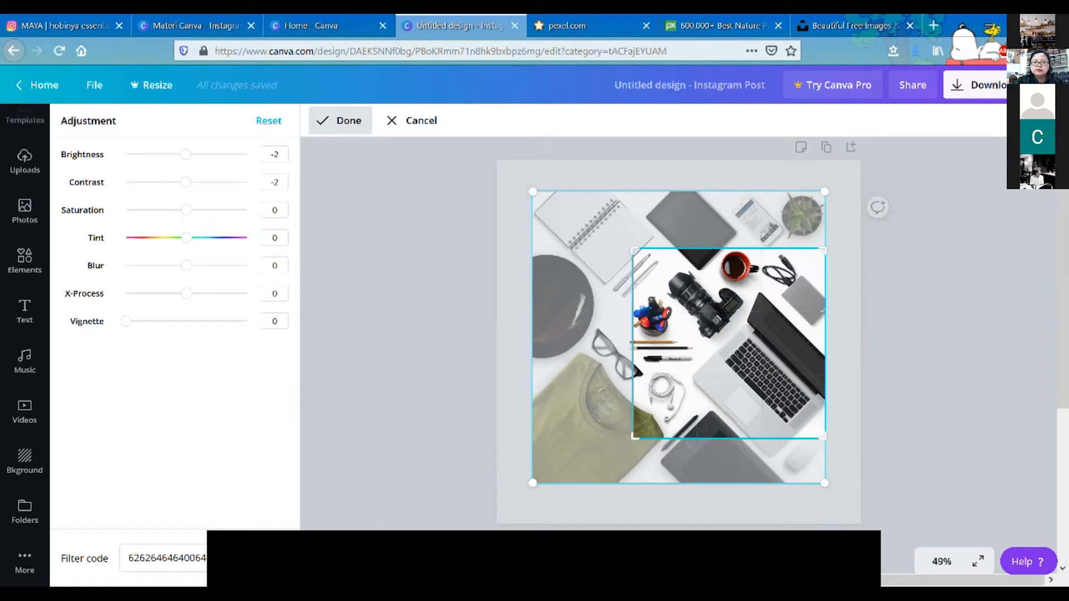
left_click(340, 121)
- Move the cropped photo into the page's upper-left corner and shrink it to under half the page width
left_click_drag(729, 344, 708, 313)
left_click_drag(615, 341, 501, 282)
left_click_drag(688, 349, 648, 310)
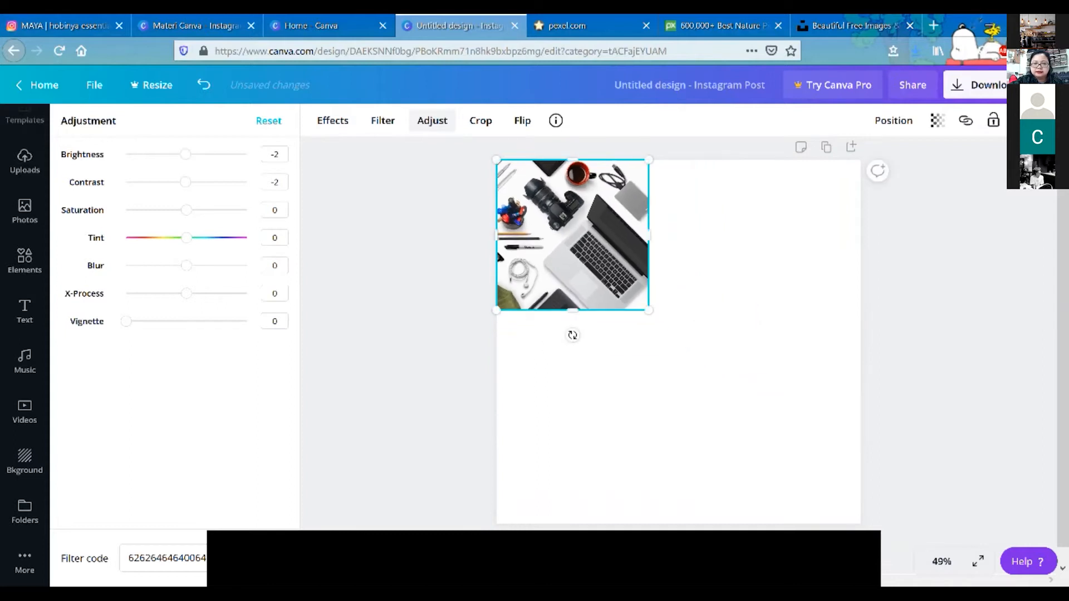
- Set the cropped photo as the page background and detach it from the background again
right_click(565, 210)
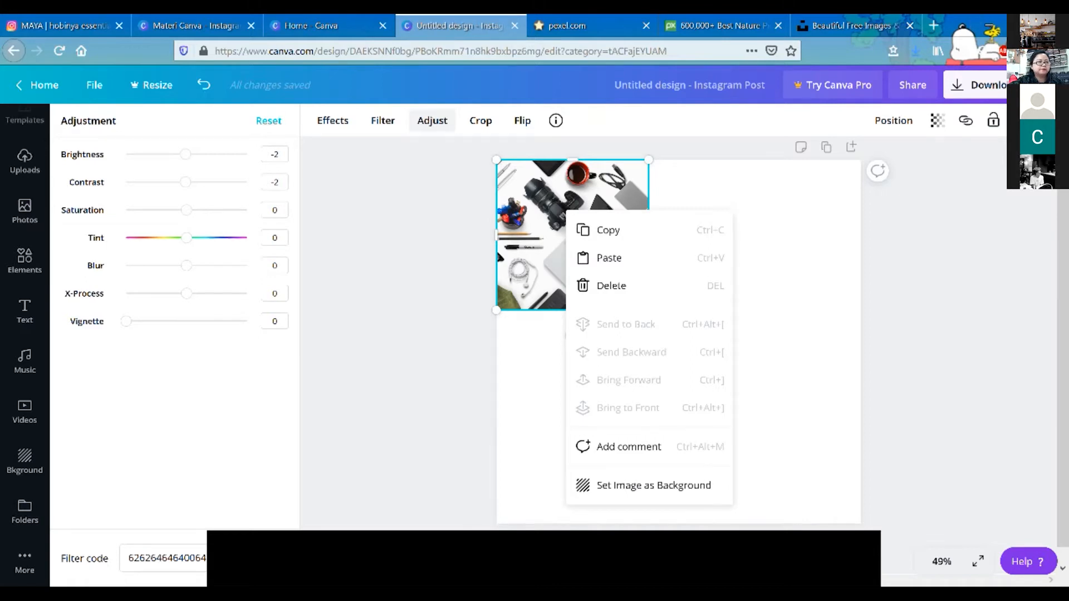
left_click(654, 485)
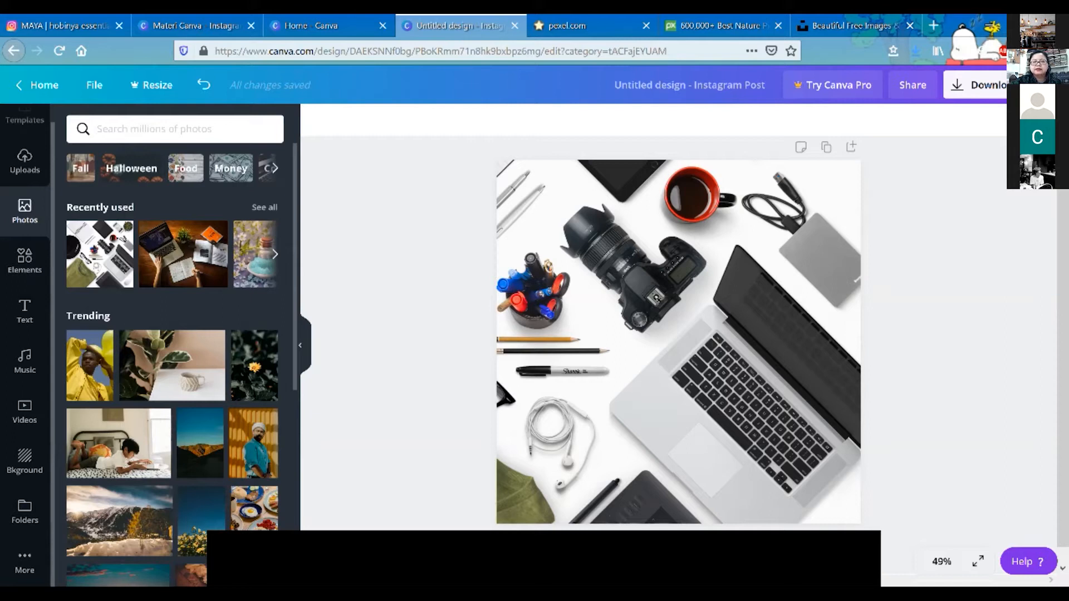
right_click(729, 207)
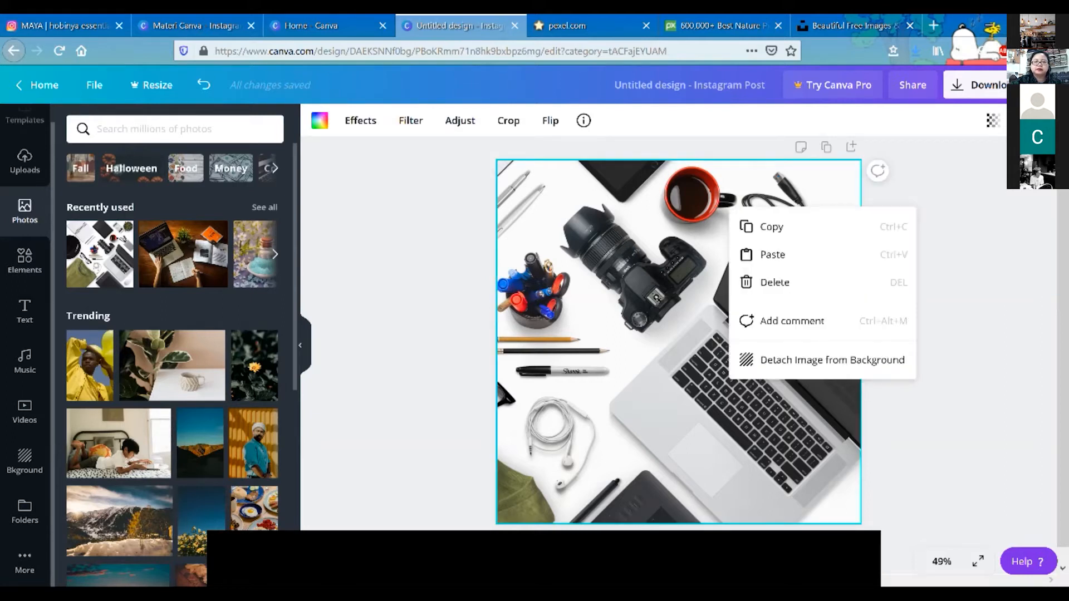
left_click(832, 359)
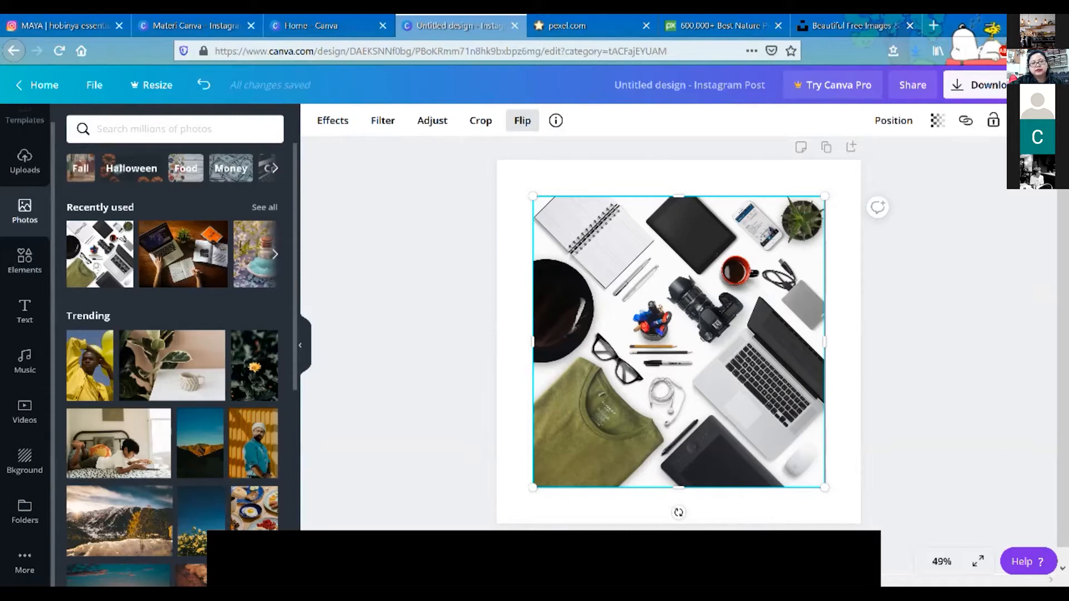
- Try flipping the flat-lay photo horizontally and vertically, return it to its original orientation and deselect it
left_click(522, 120)
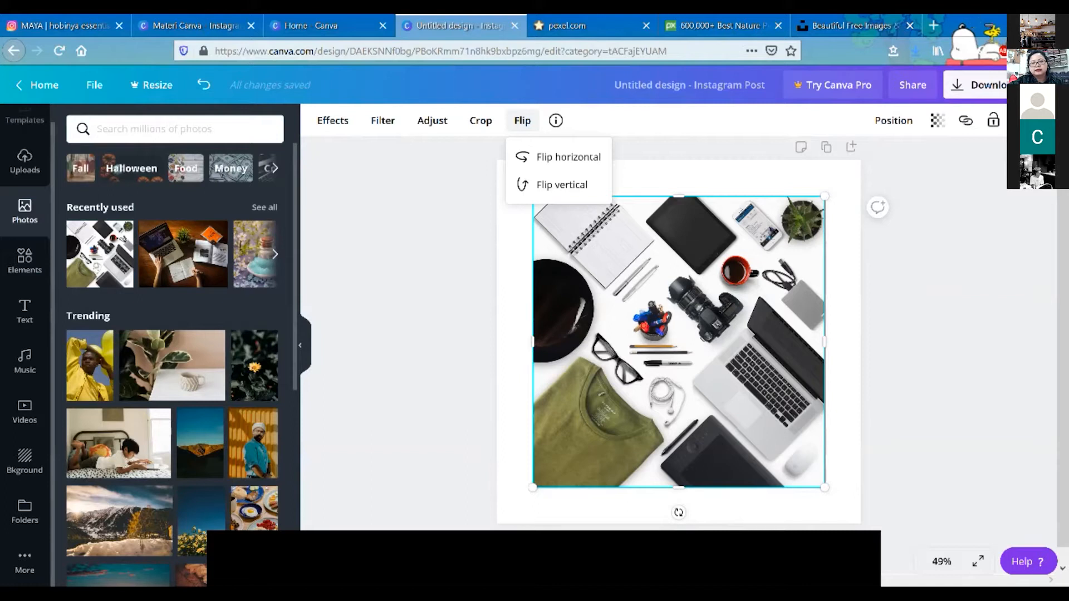
left_click(568, 157)
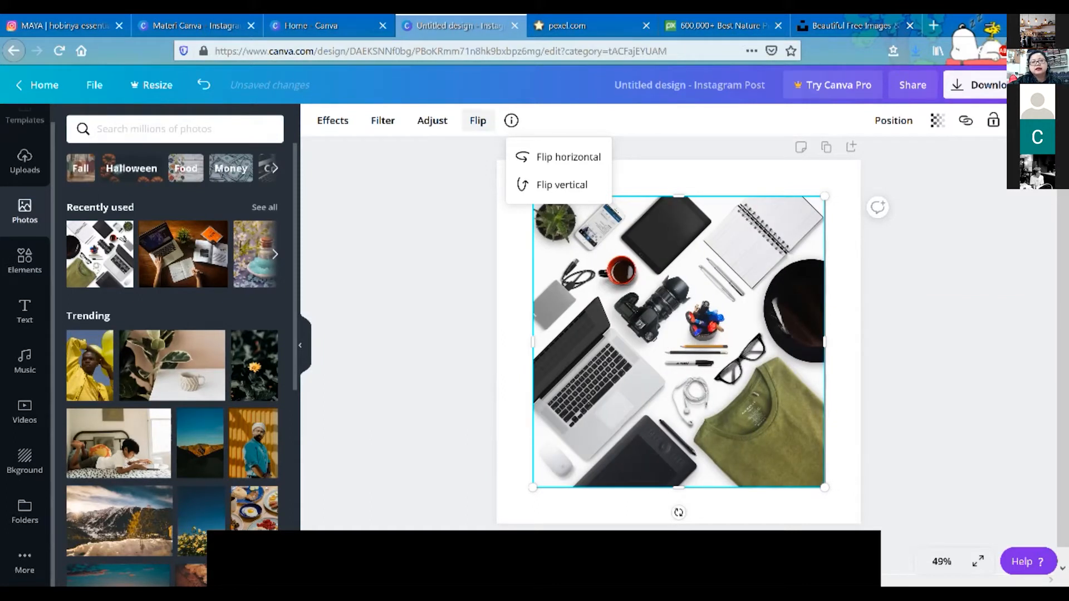
left_click(568, 157)
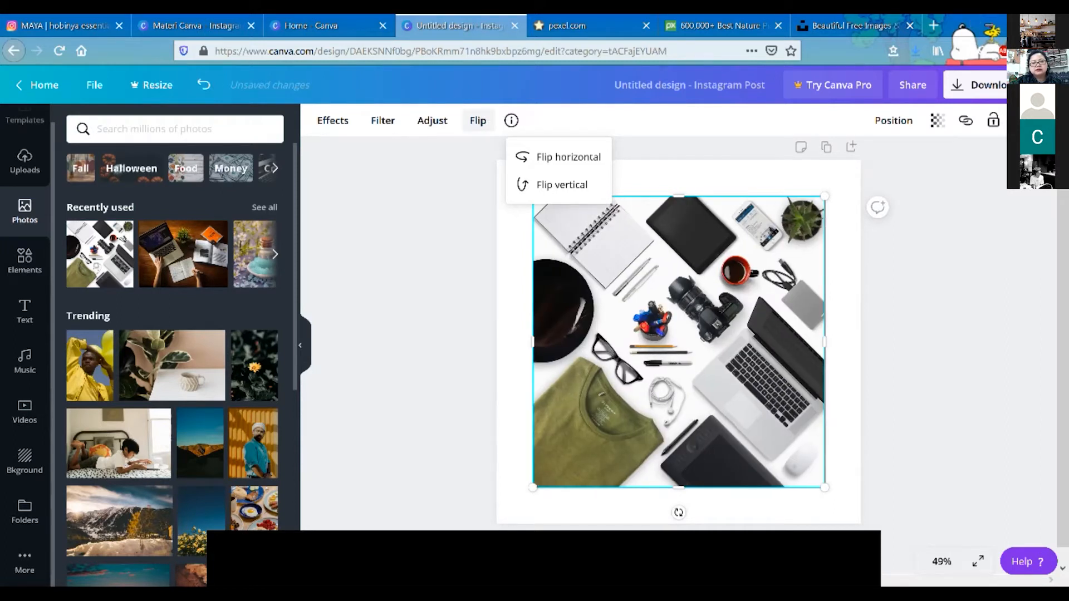
left_click(562, 185)
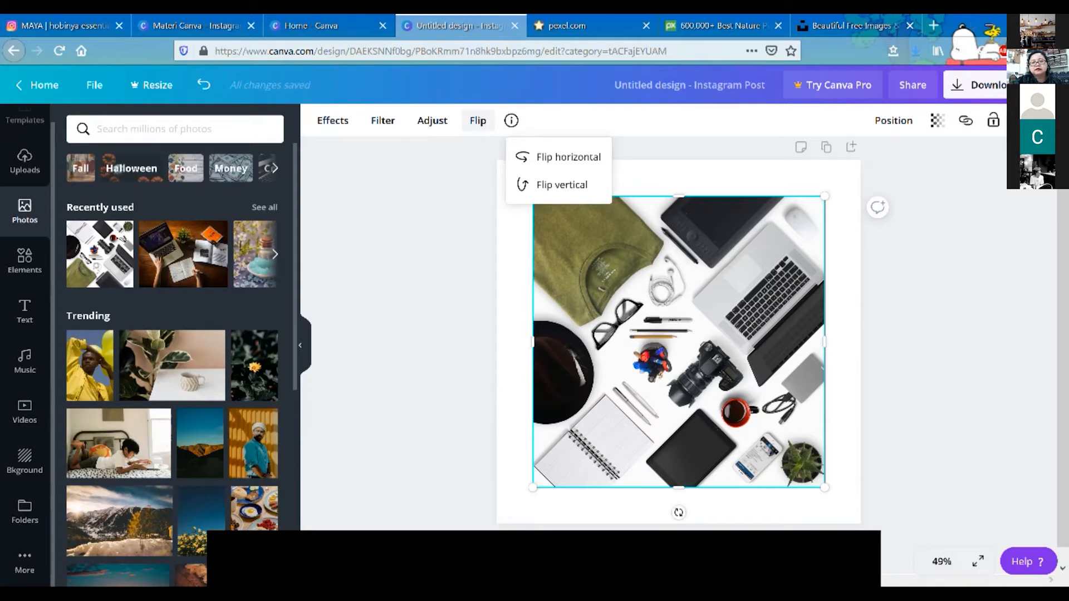
left_click(562, 185)
left_click(561, 185)
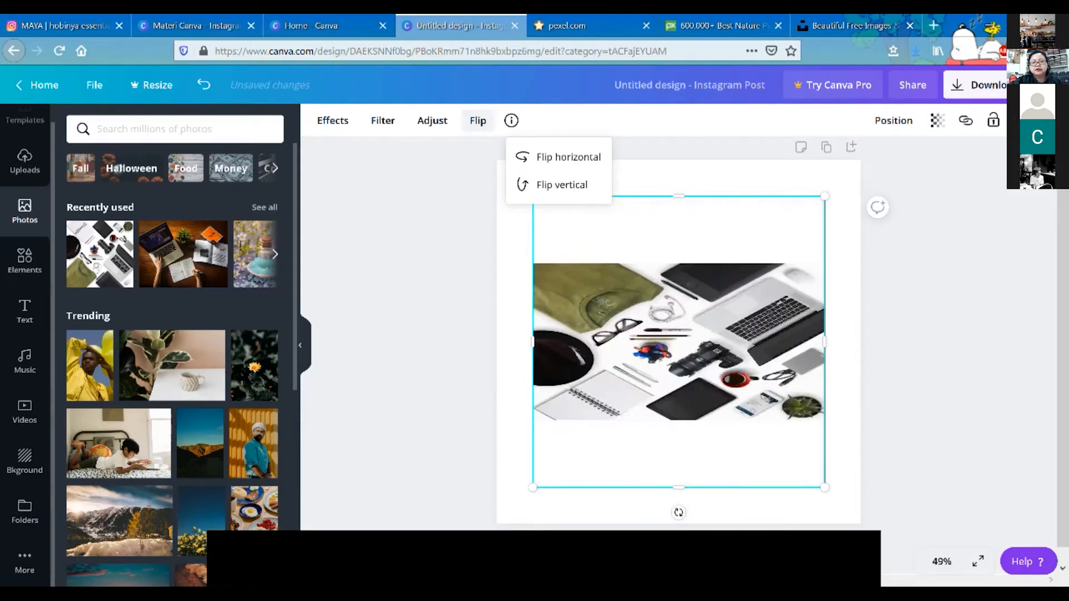
left_click(568, 157)
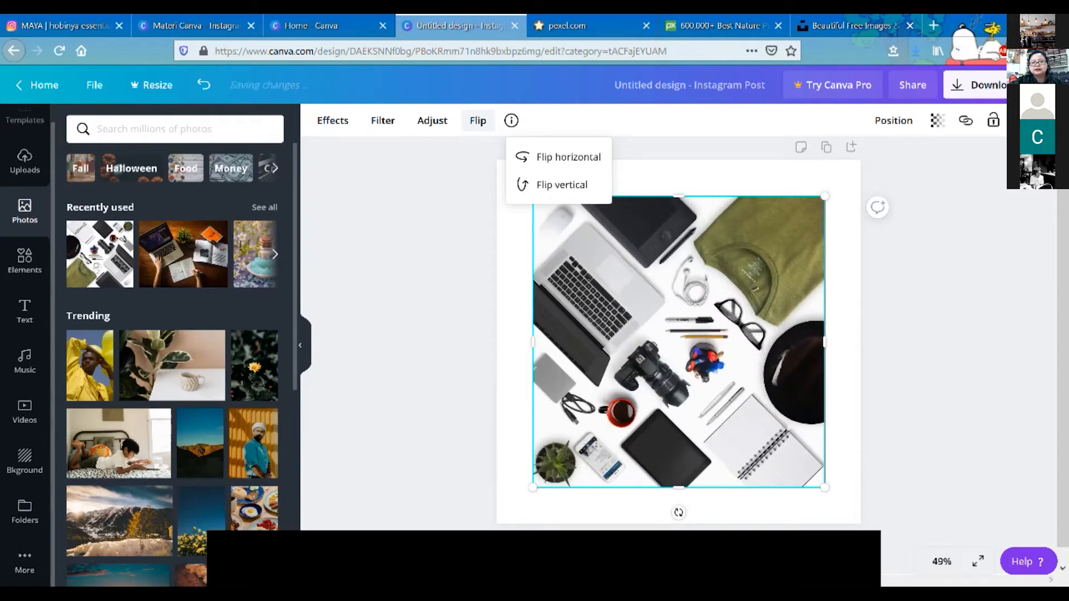
left_click(568, 157)
left_click(561, 185)
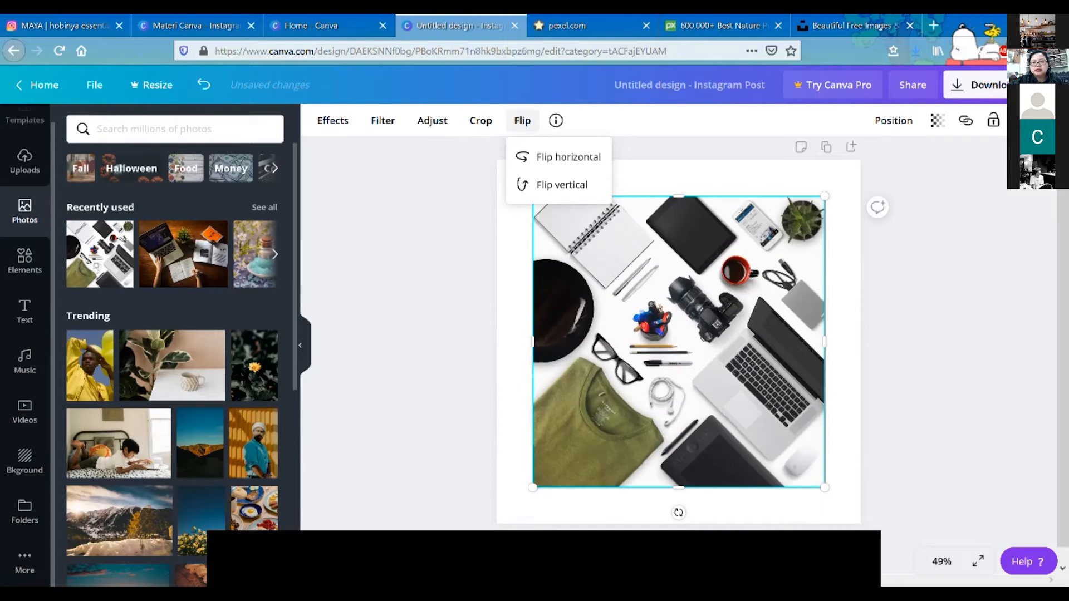
left_click(668, 323)
left_click(668, 323)
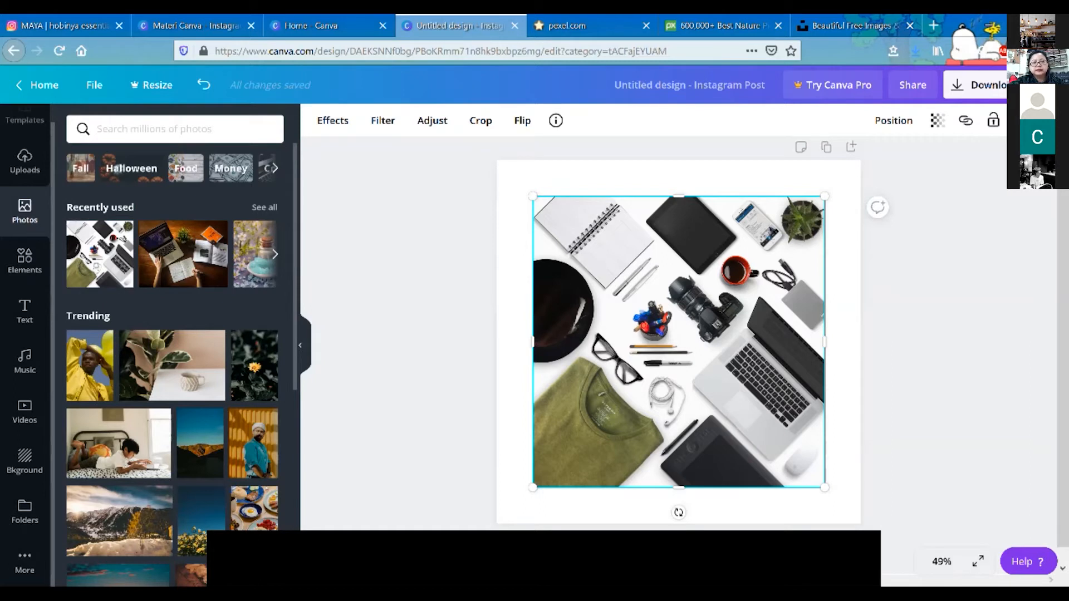
key("Escape")
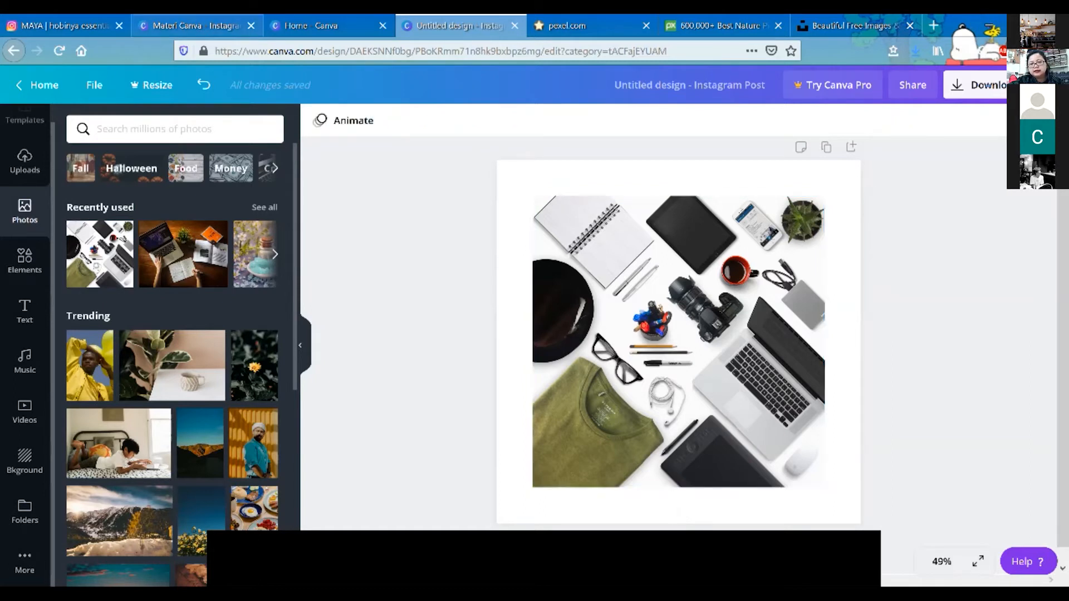
- Switch to the Materi Canva design and delete the extra lavender bottle image overlapping the first paragraph
left_click(195, 25)
scroll(678, 334, "down", 1)
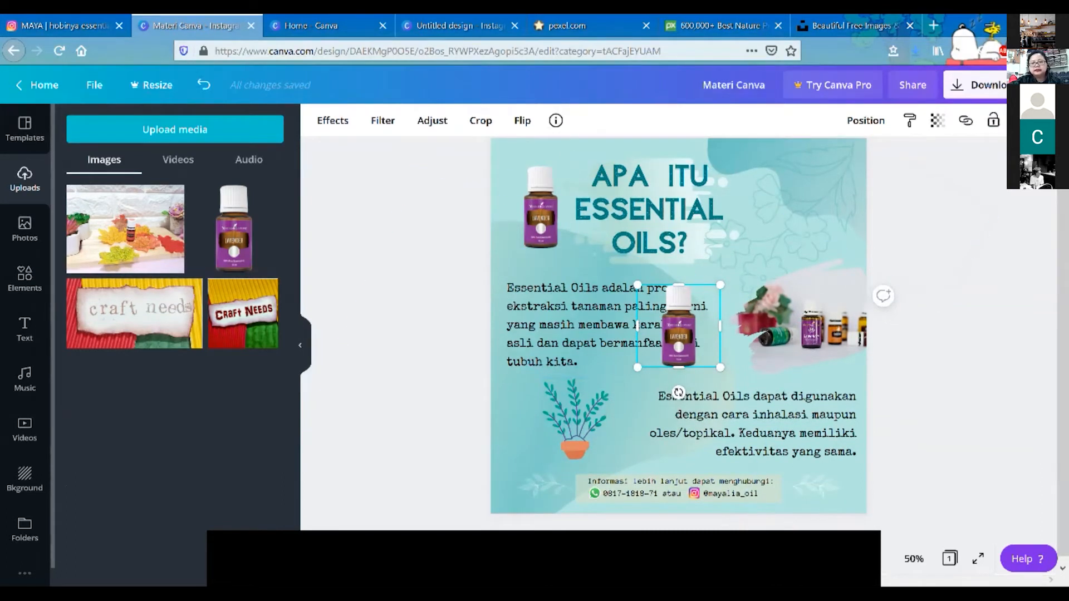
key("Delete")
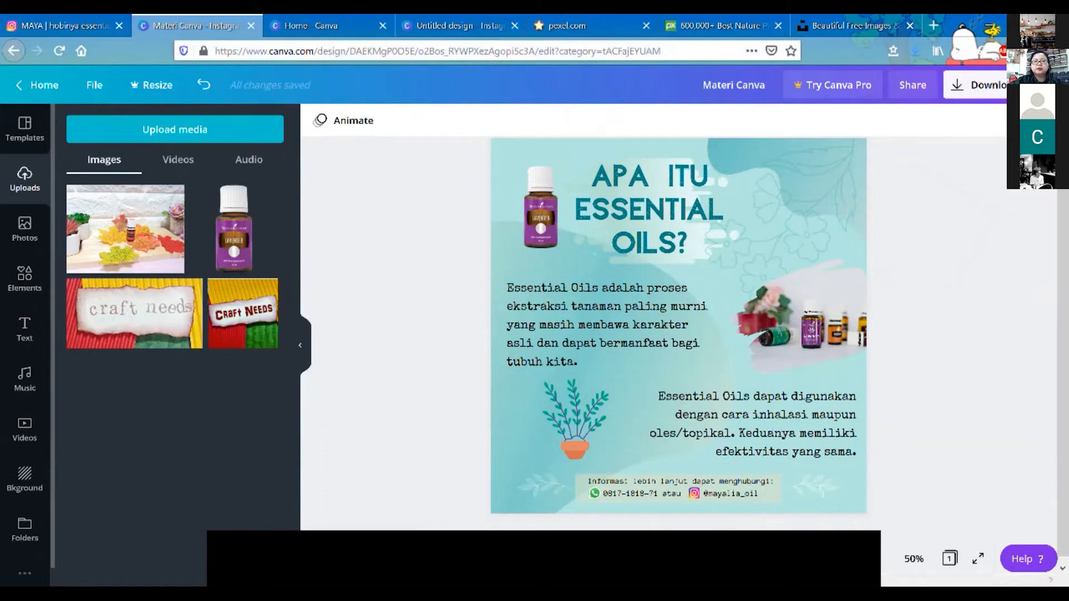
- Return to the untitled Instagram post design and delete the flat-lay photo from the page
left_click(460, 26)
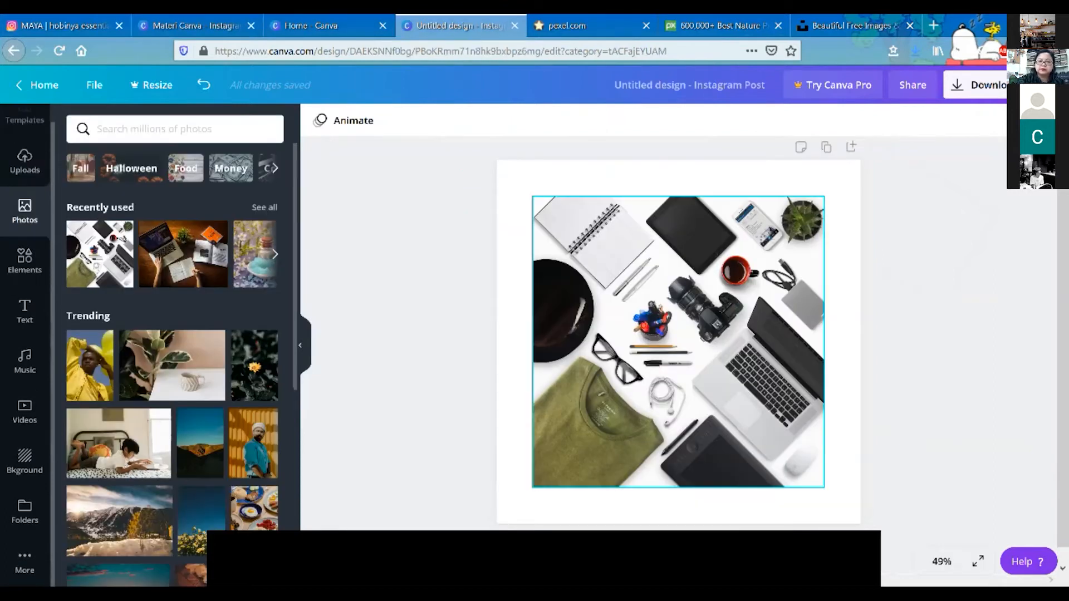
left_click(678, 342)
key("Delete")
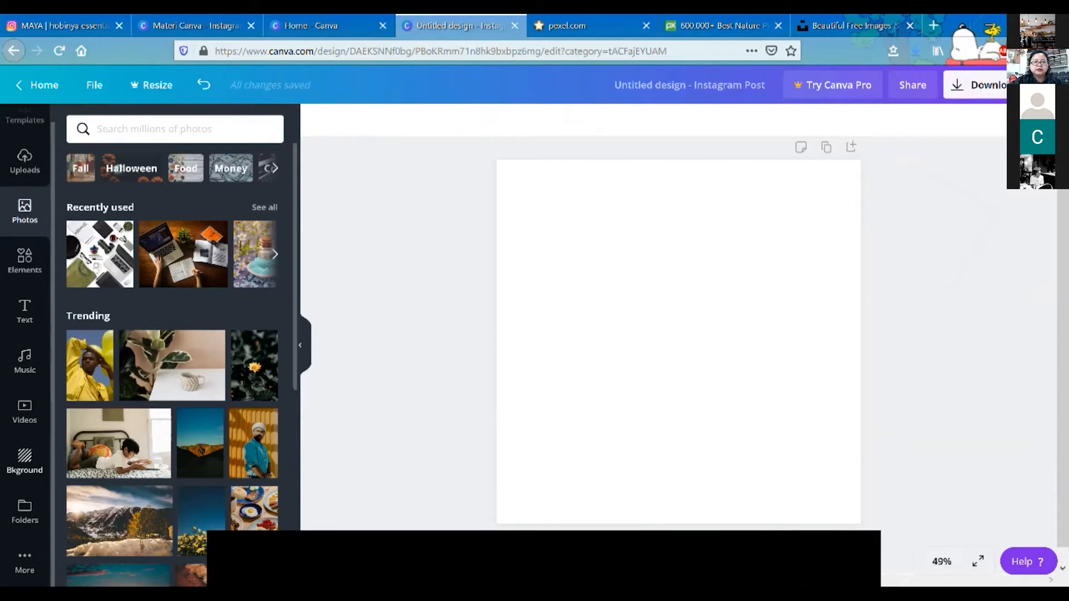
- Set the blank page's background to the dark teal from the default colors
left_click(24, 461)
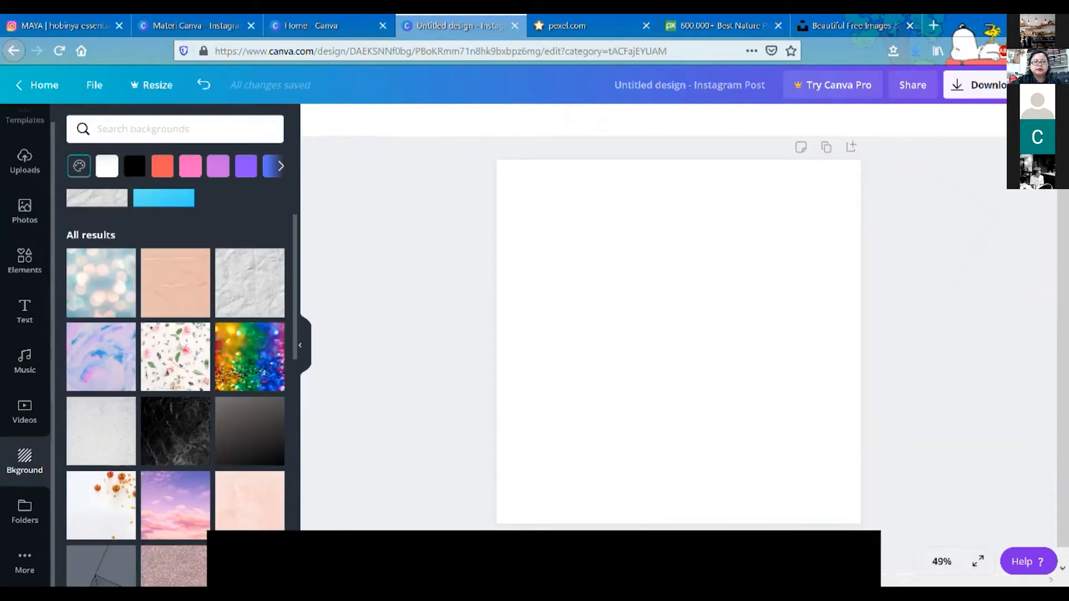
left_click(79, 166)
left_click(91, 225)
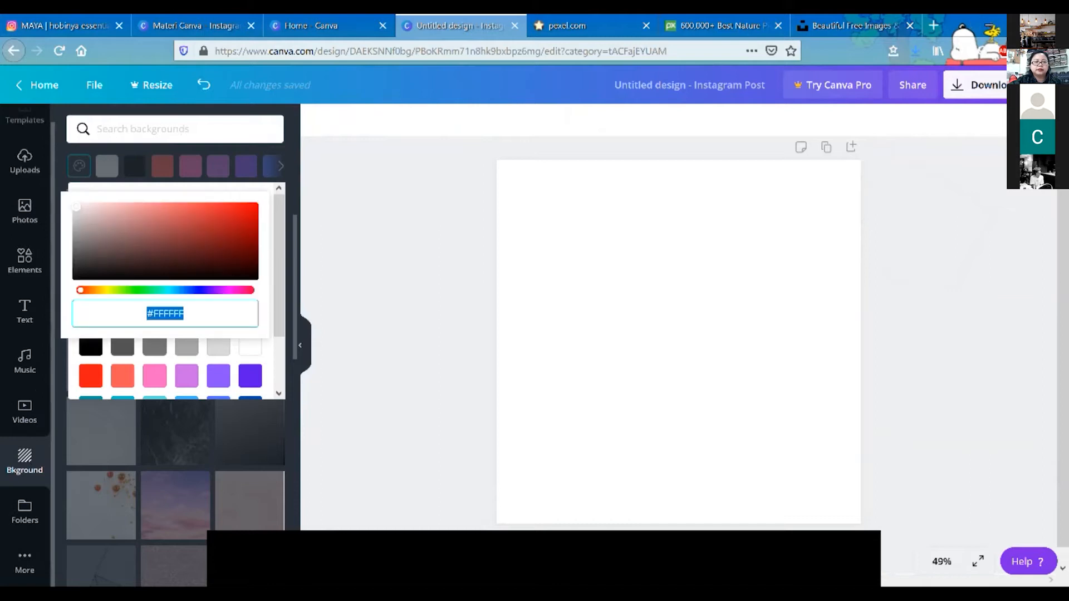
left_click(175, 290)
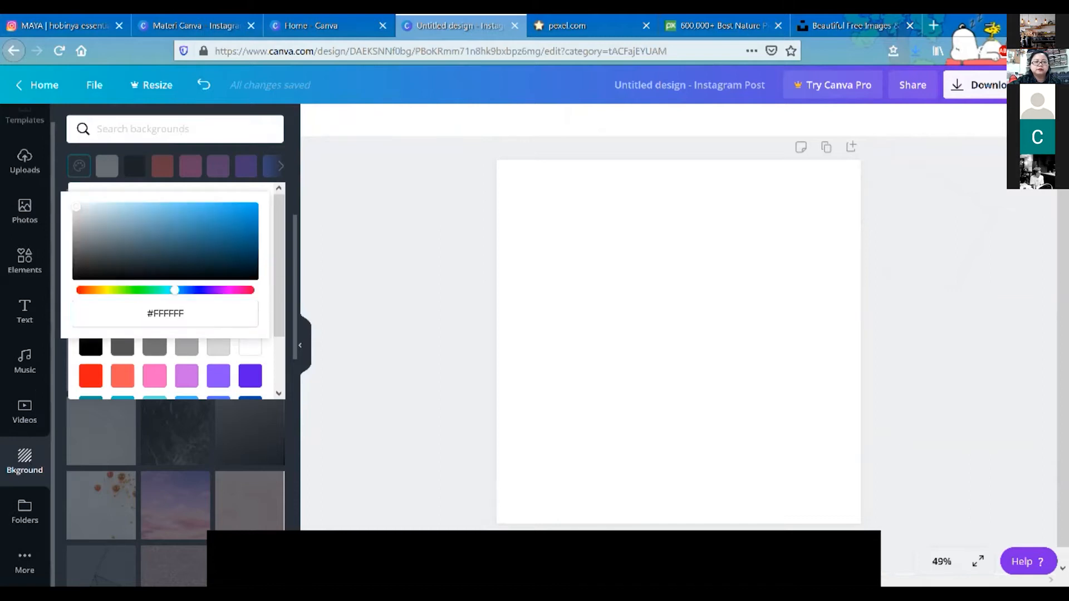
scroll(250, 376, "down", 1)
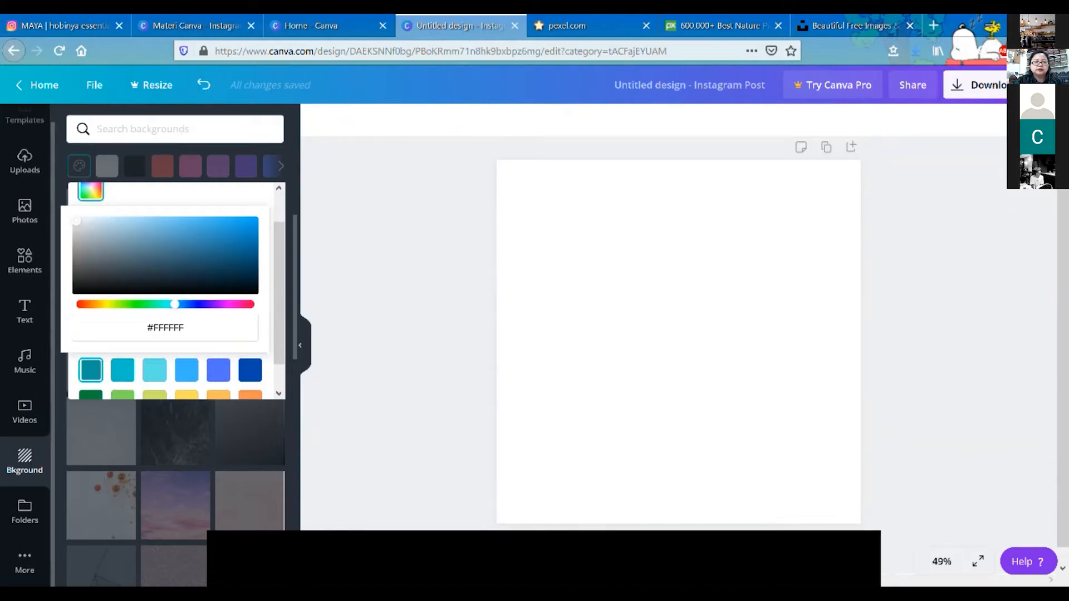
left_click(91, 370)
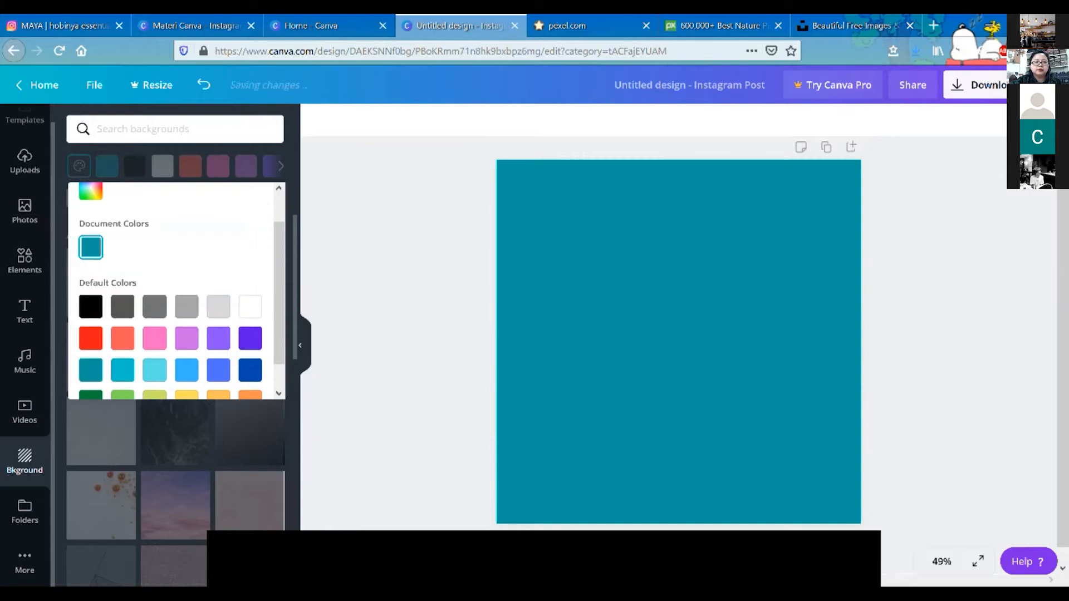
- Set the blank page's background to the custom teal #07AFB6
left_click(91, 191)
left_click_drag(254, 247, 251, 238)
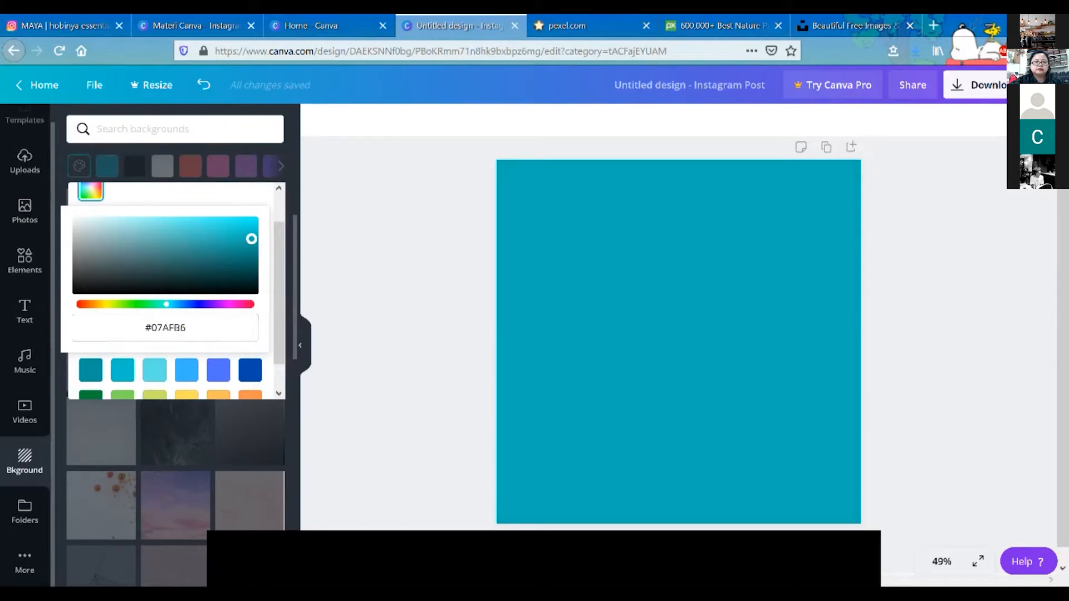
left_click(579, 267)
left_click(579, 268)
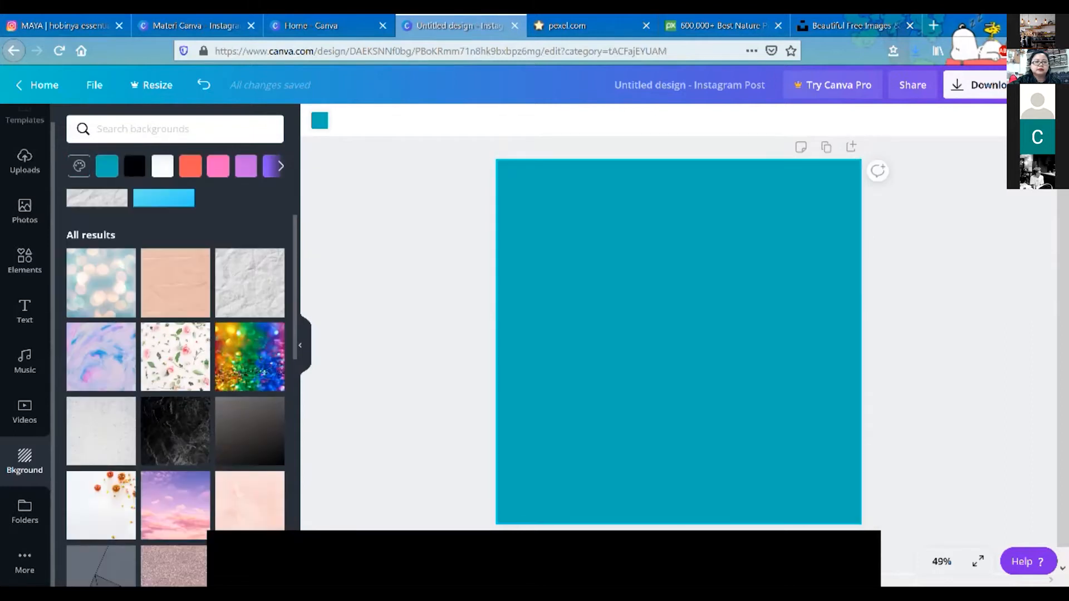
- Lighten the page background to the custom color #80E0E4 and deselect the page
left_click(319, 121)
left_click(80, 193)
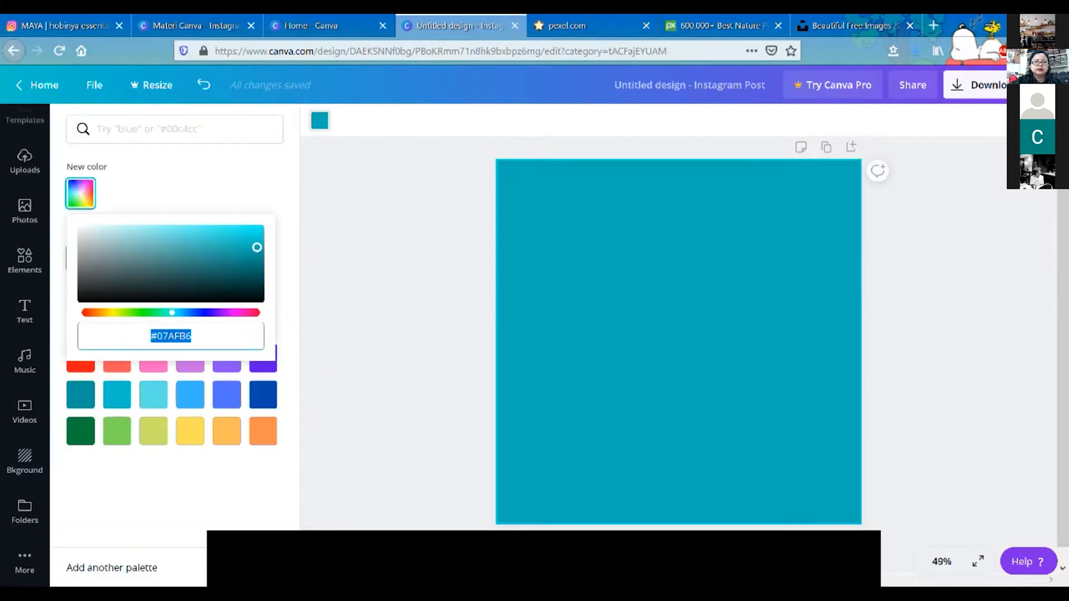
left_click_drag(256, 247, 159, 233)
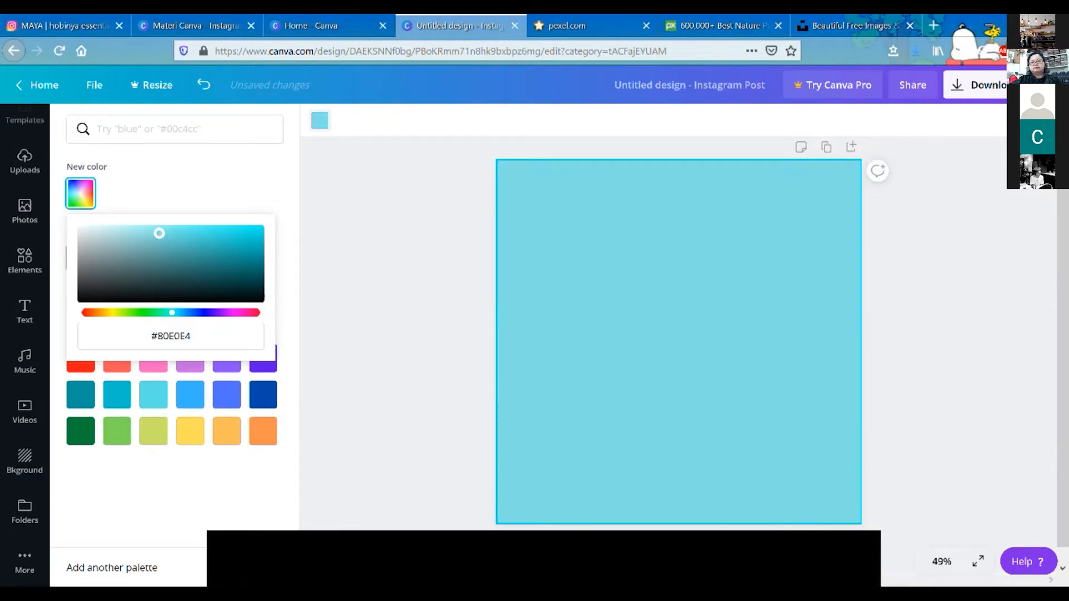
left_click(338, 249)
left_click(338, 248)
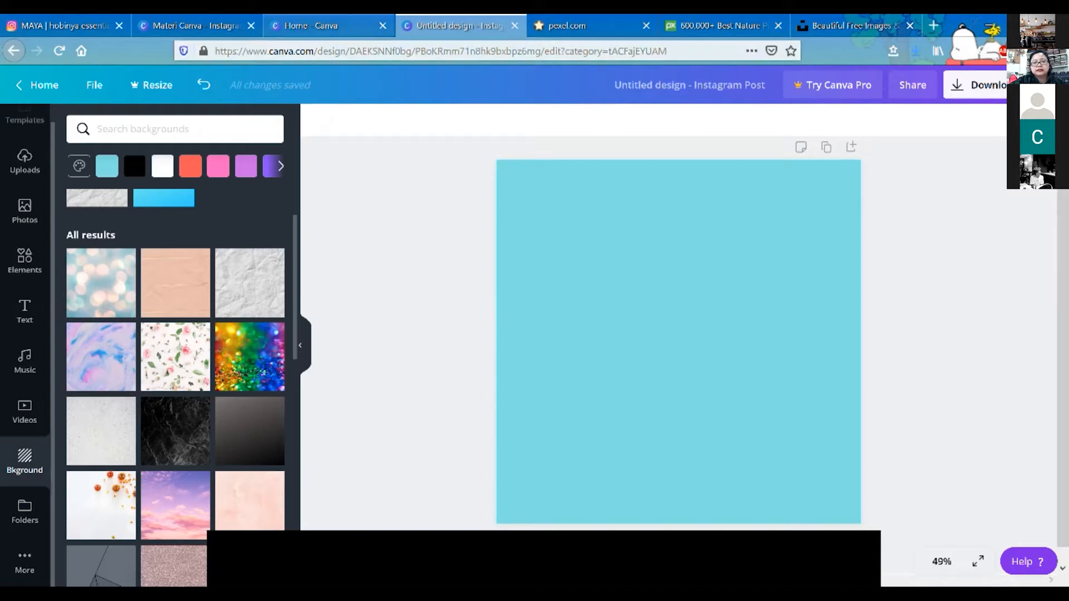
- Switch to the Materi Canva design and copy its background color code #B3E6E0
left_click(311, 25)
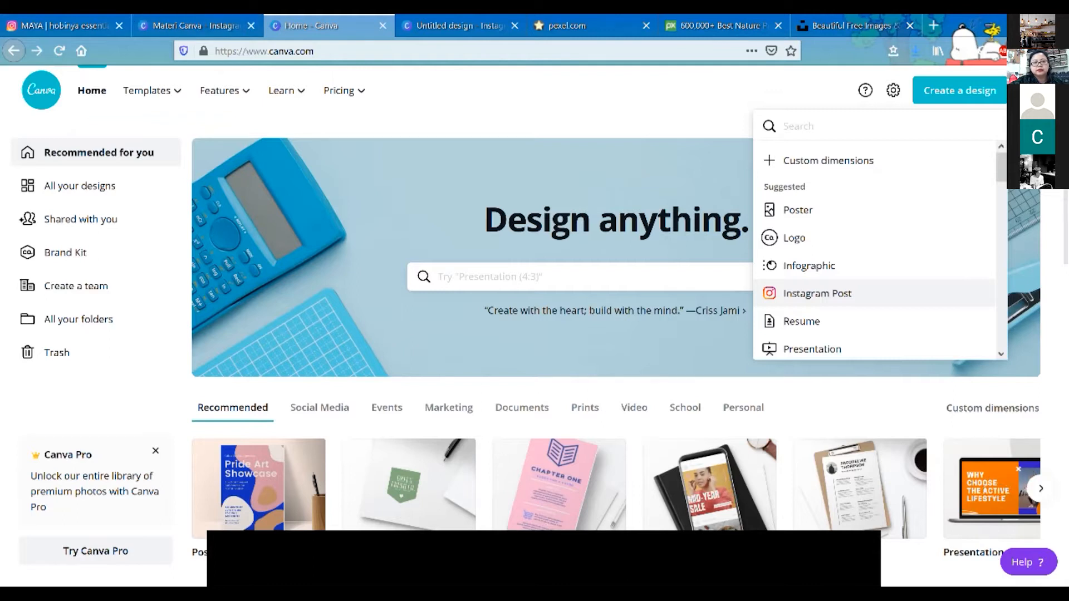
left_click_drag(195, 25, 312, 25)
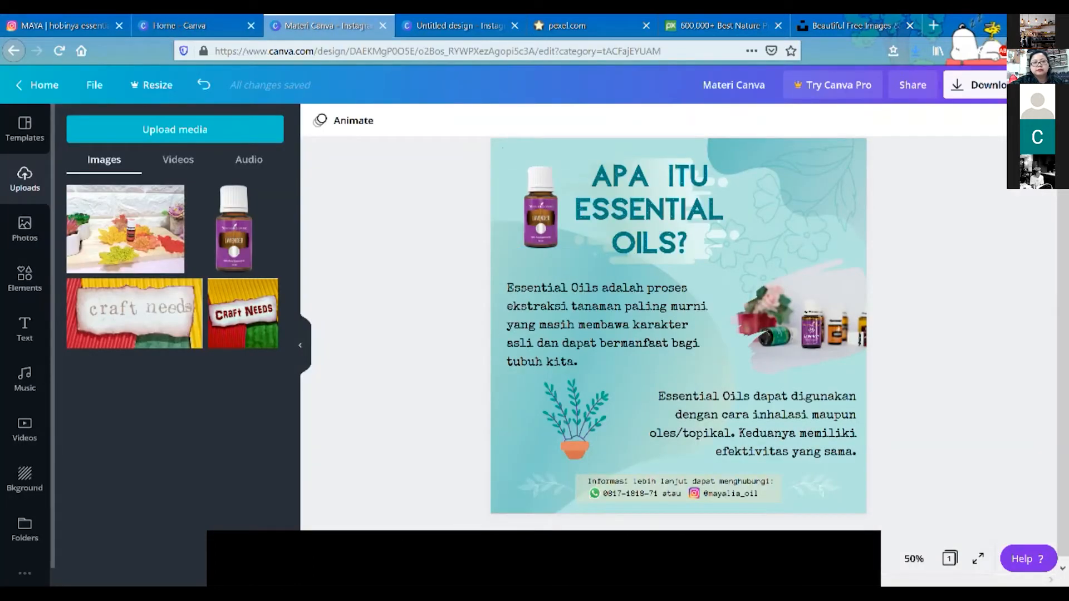
left_click(503, 149)
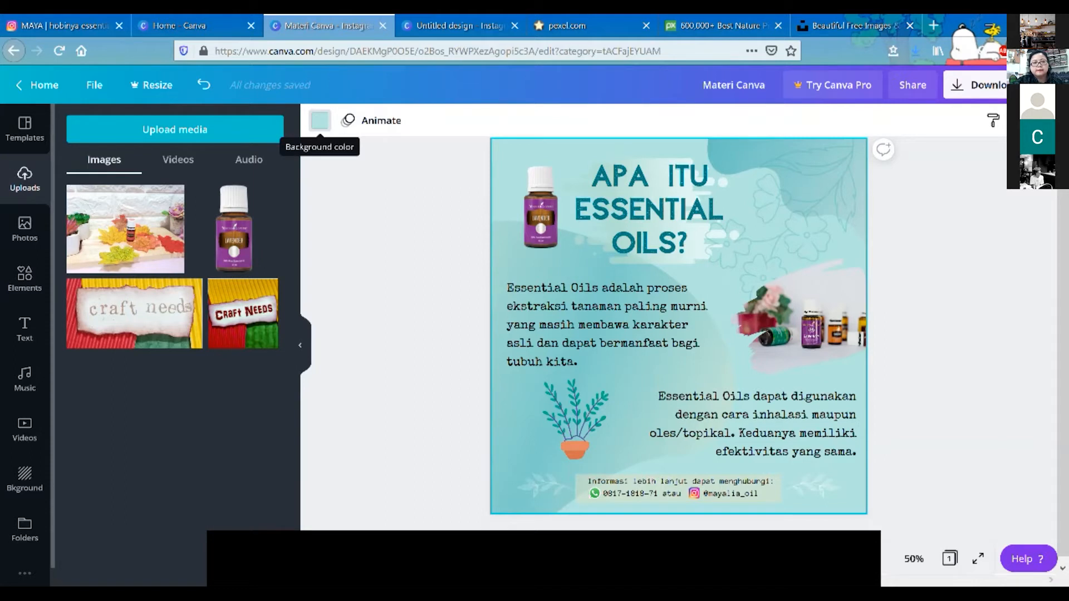
left_click(320, 120)
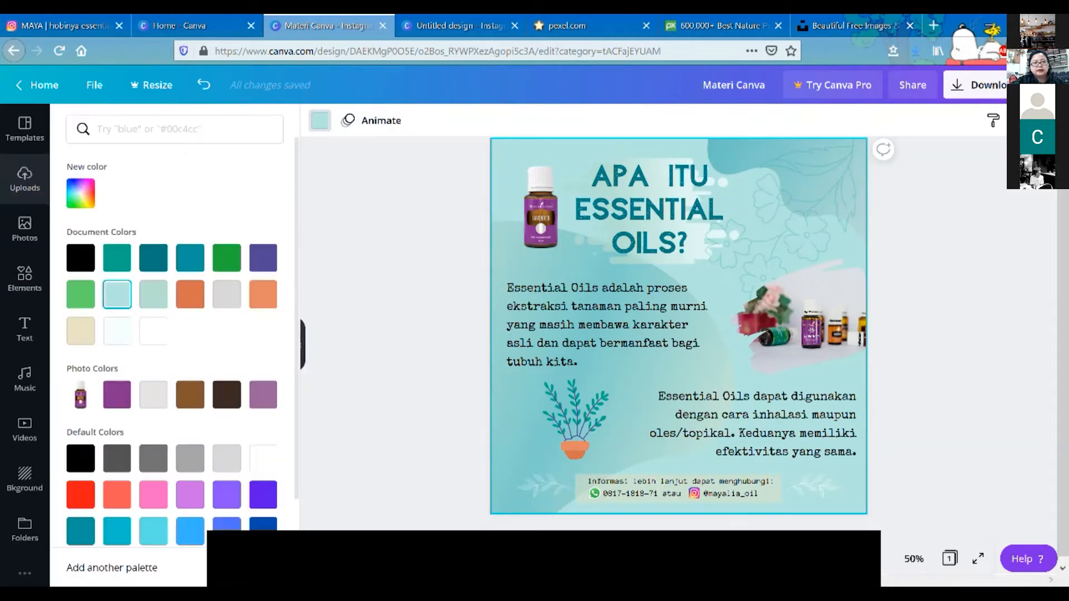
left_click(81, 193)
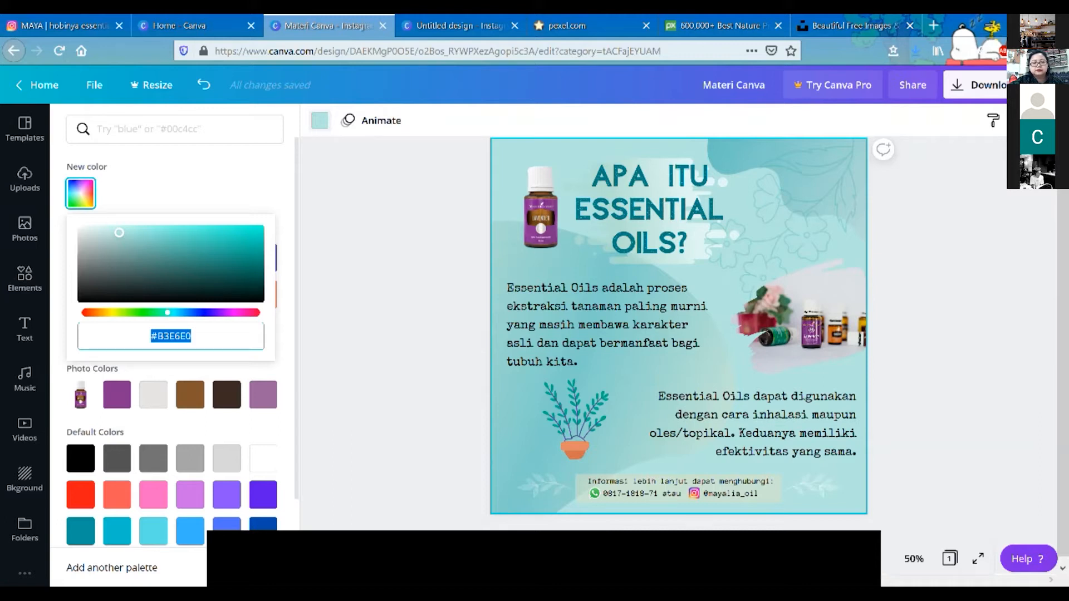
key("End")
key("shift+Left")
key("shift+Left")
key("shift+Left")
key("ctrl+a")
key("ctrl+c")
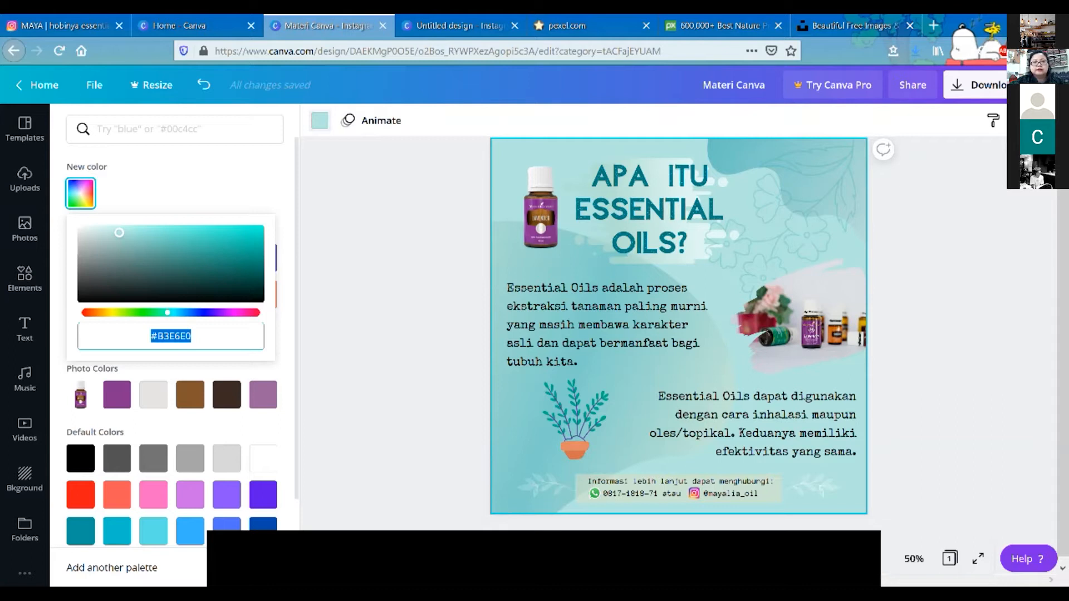
- Return to the untitled Instagram post design and set its background to the copied color code #B3E6E0
key("ctrl+Tab")
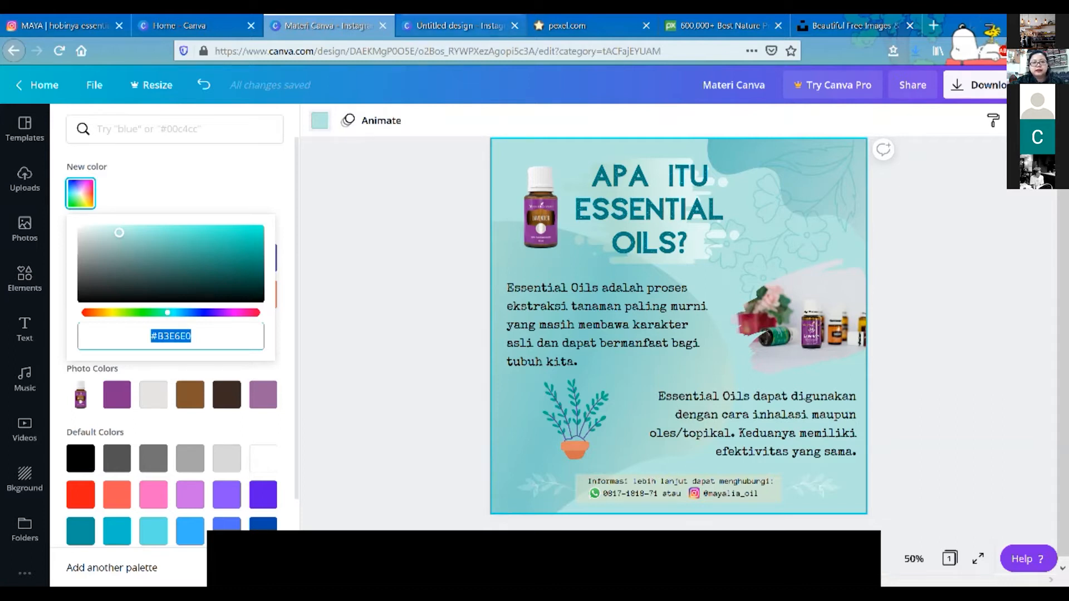
left_click(678, 342)
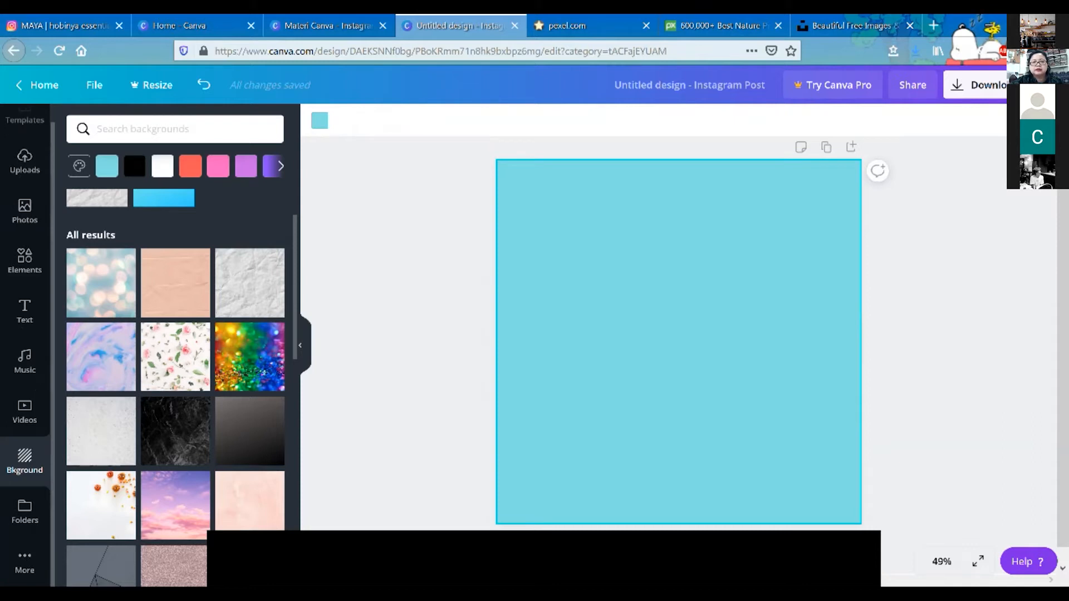
left_click(320, 120)
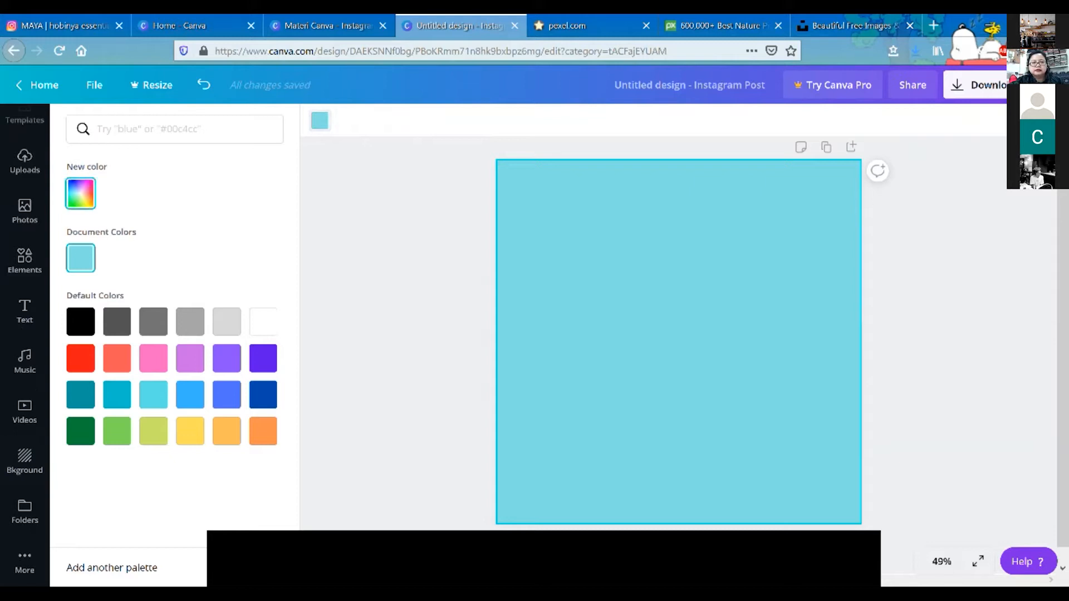
left_click(80, 193)
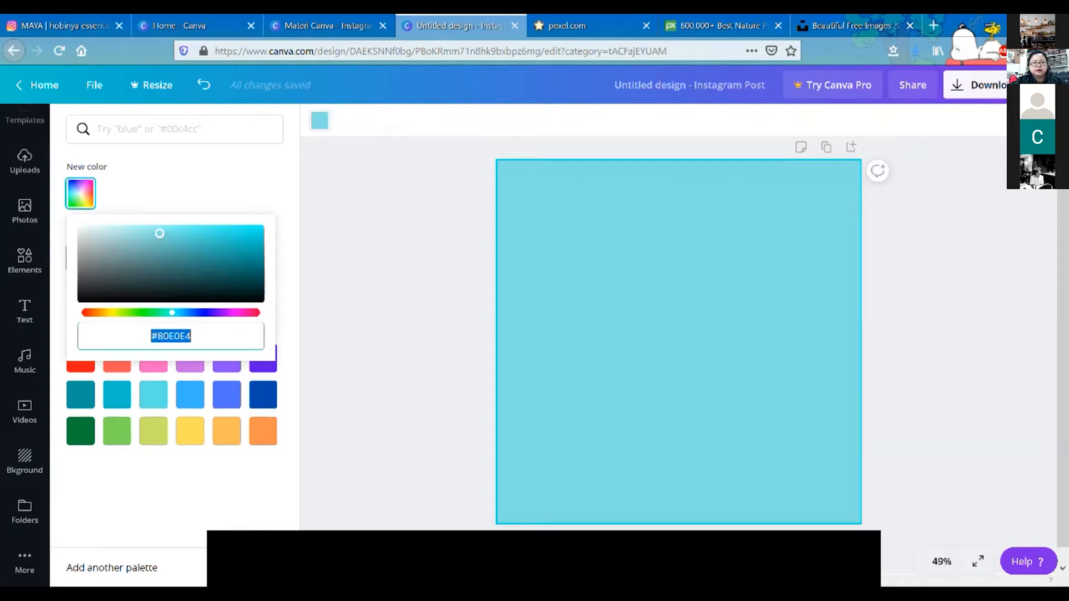
left_click_drag(191, 336, 150, 336)
key("ctrl+v")
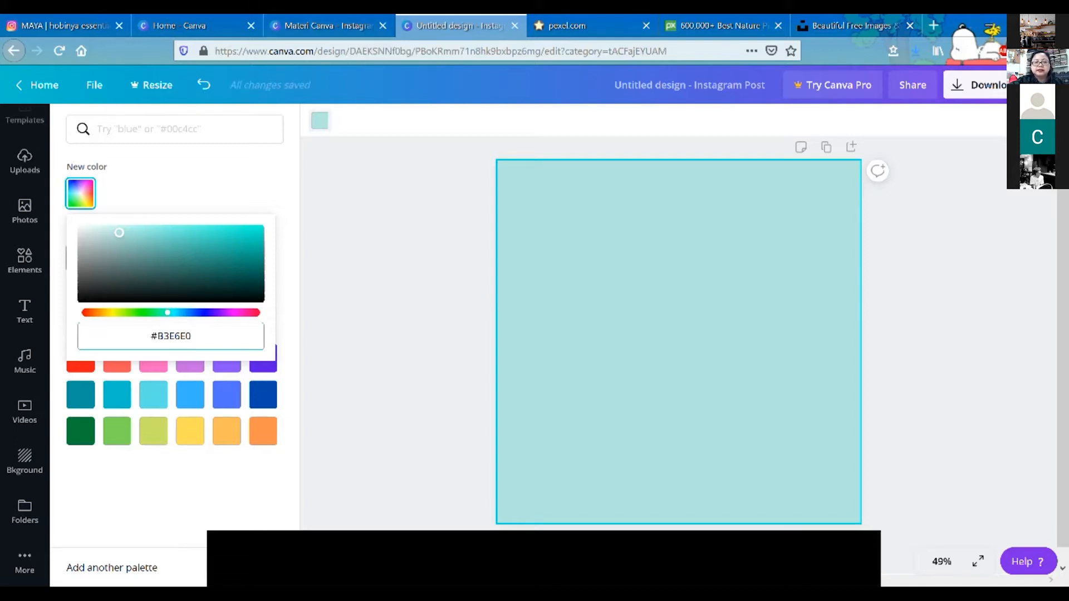
left_click(590, 278)
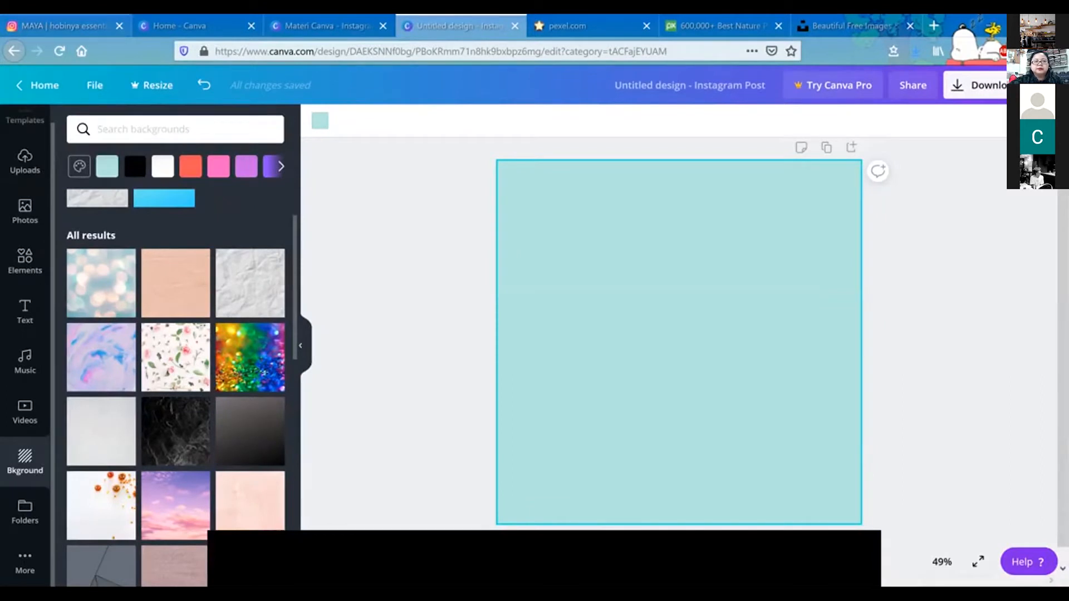
- Browse the essential oils Instagram profile, view the Peace & Calming post, and return to the untitled design
left_click(64, 26)
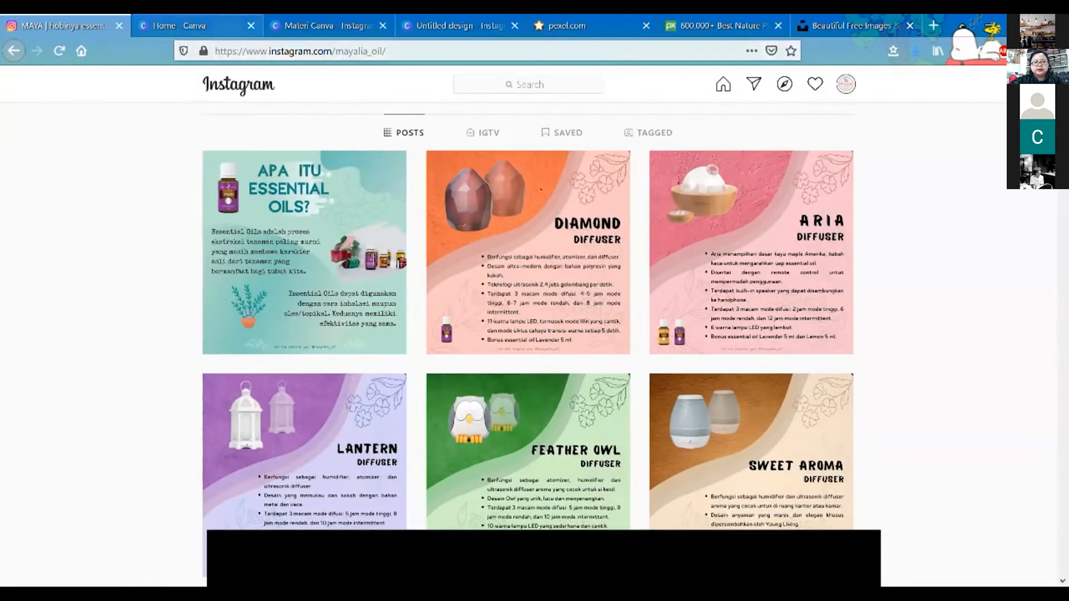
scroll(541, 190, "down", 9)
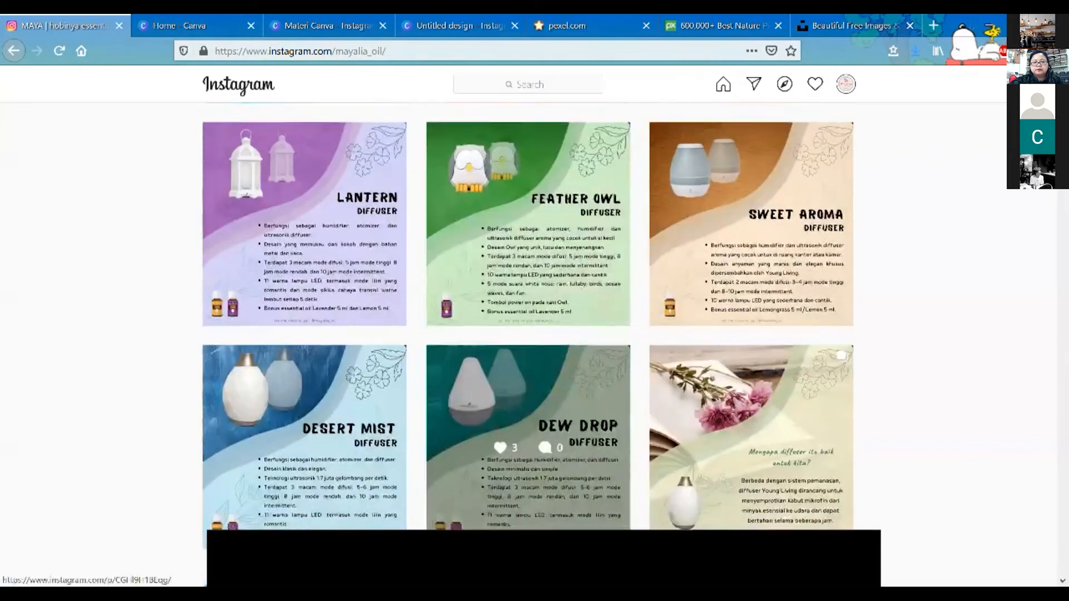
scroll(529, 423, "down", 3)
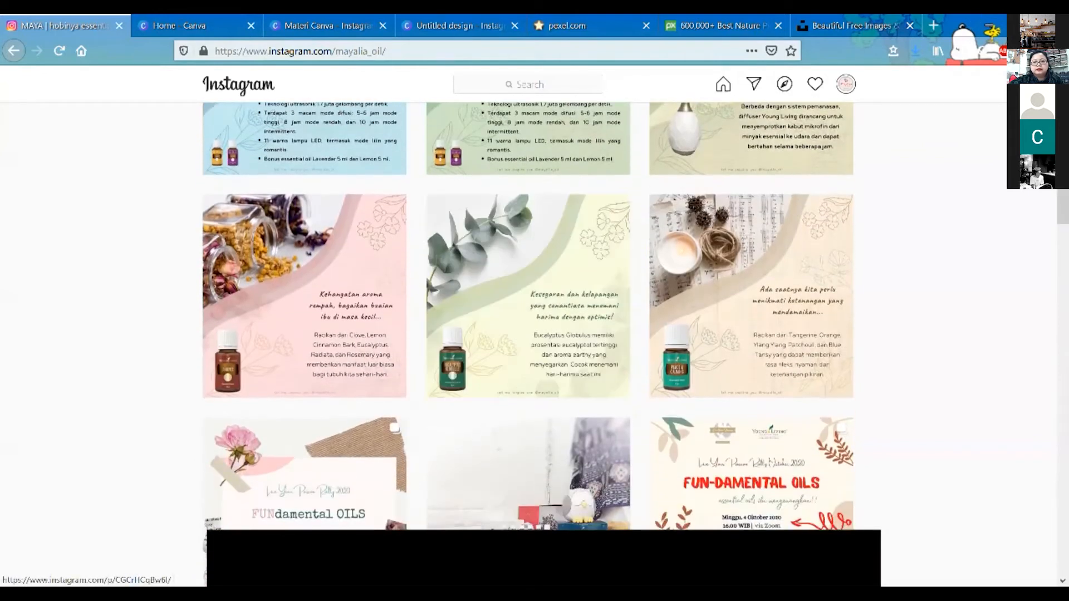
left_click(768, 295)
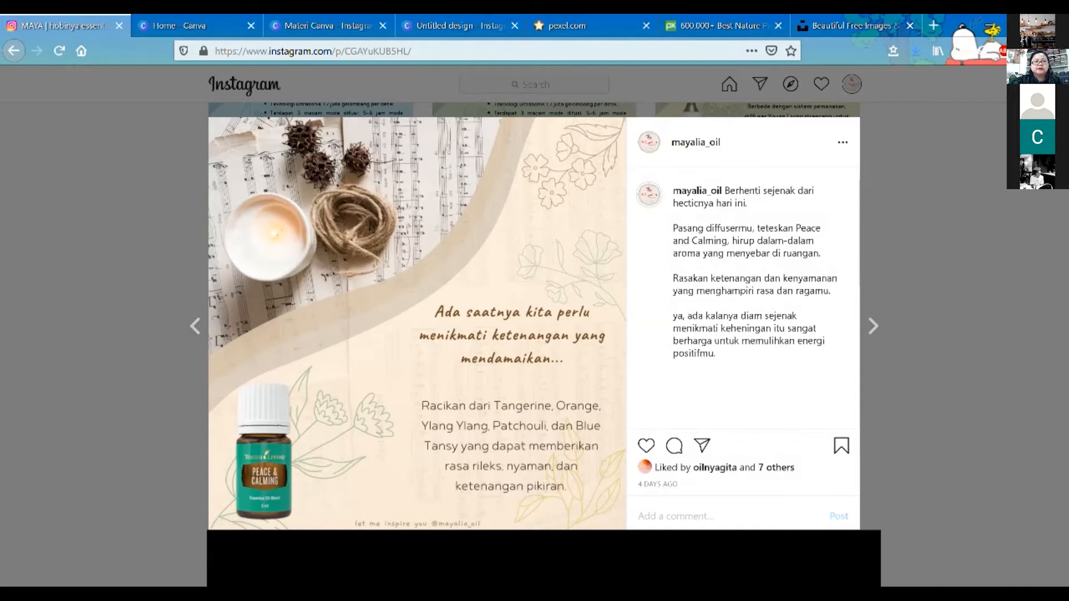
left_click(457, 26)
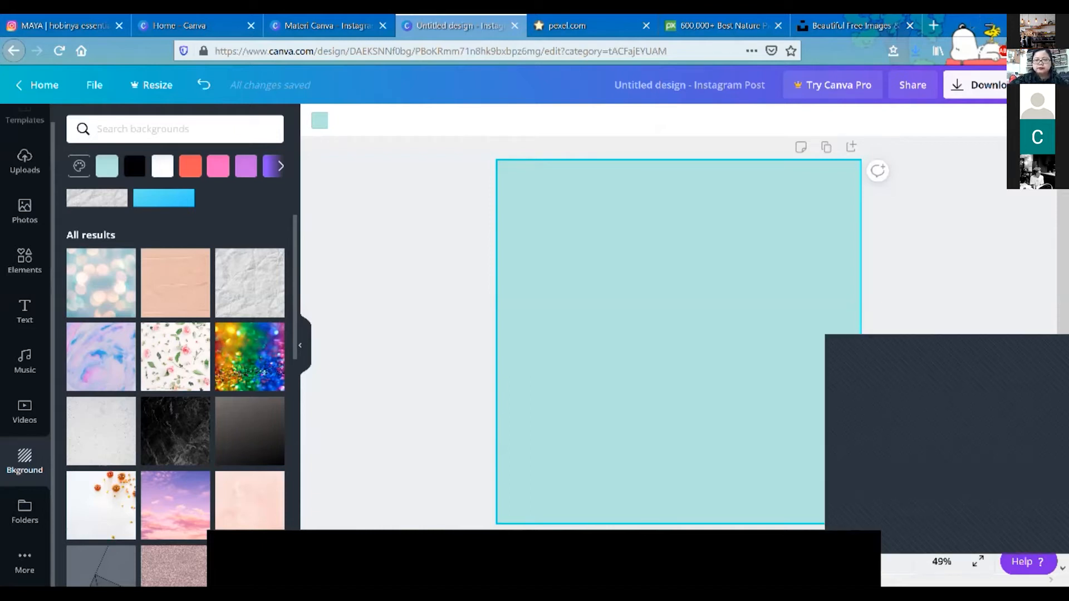
left_click(947, 261)
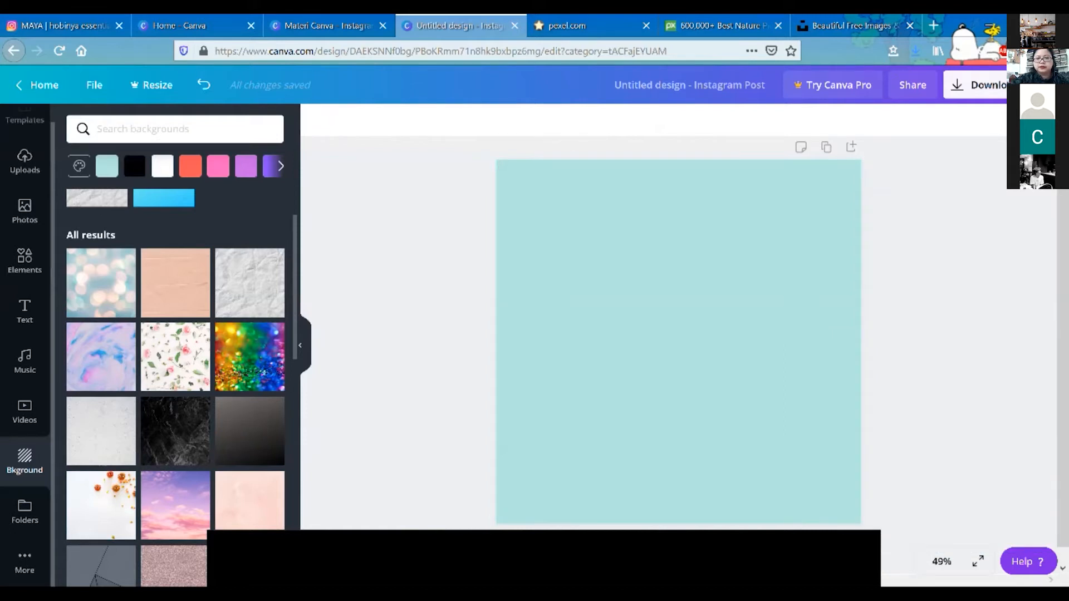
key("ctrl+h")
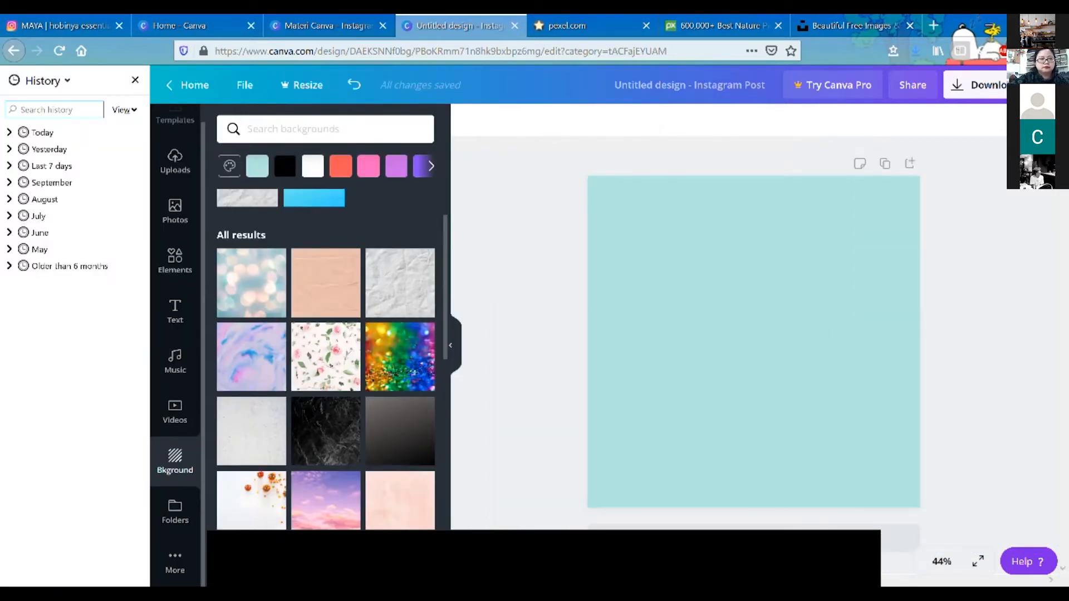
key("ctrl+h")
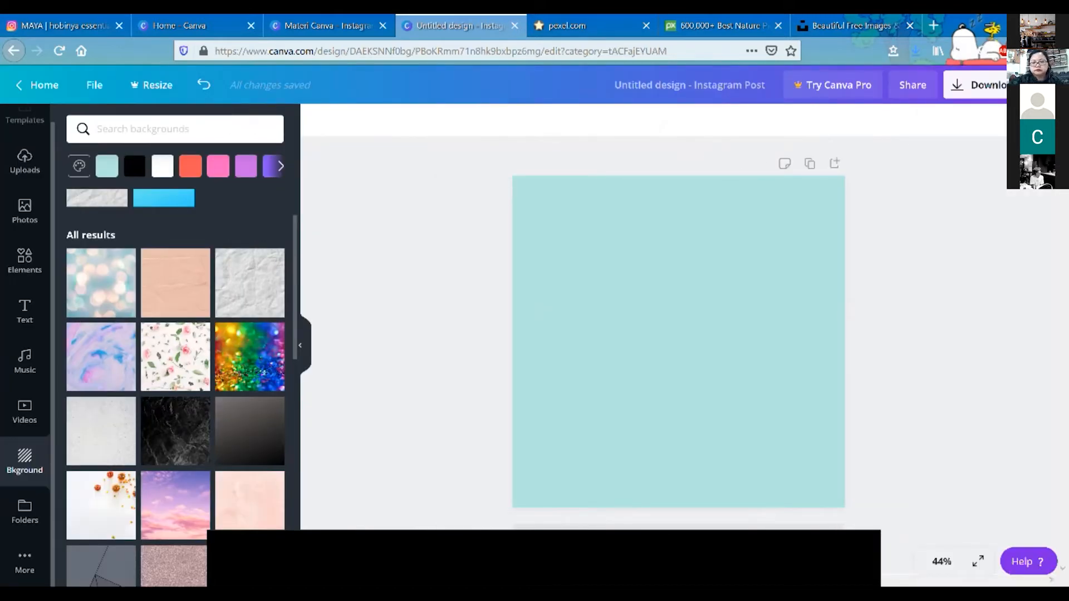
key("alt+h")
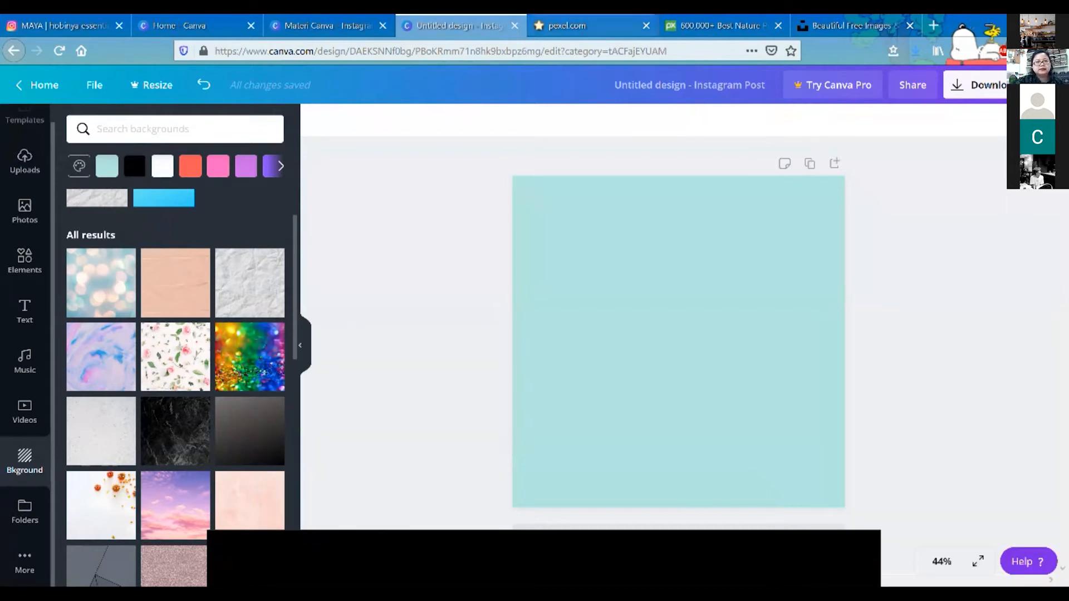
left_click(328, 26)
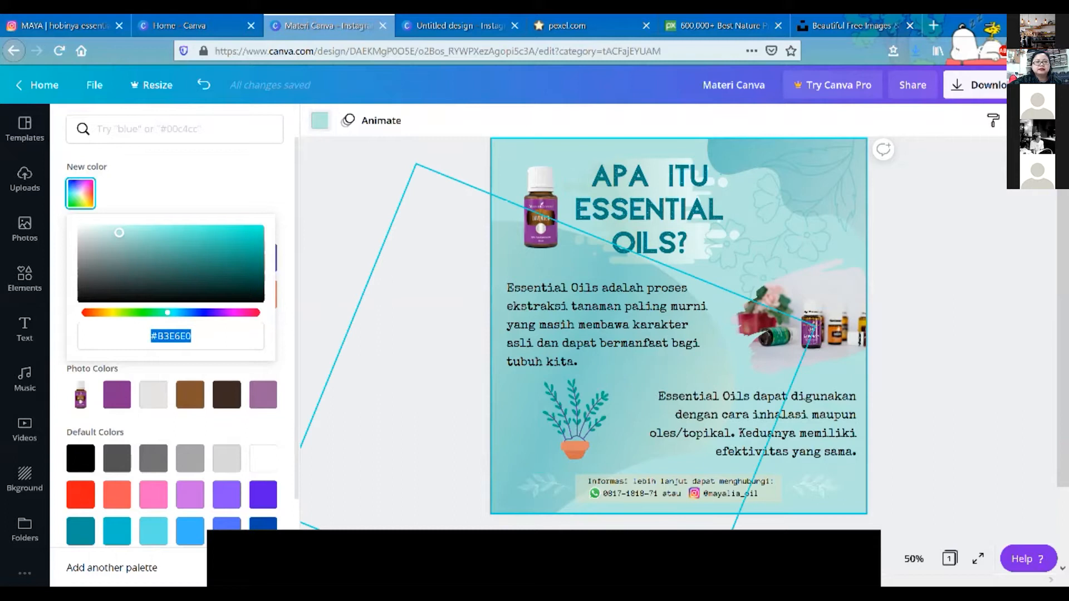
left_click(460, 26)
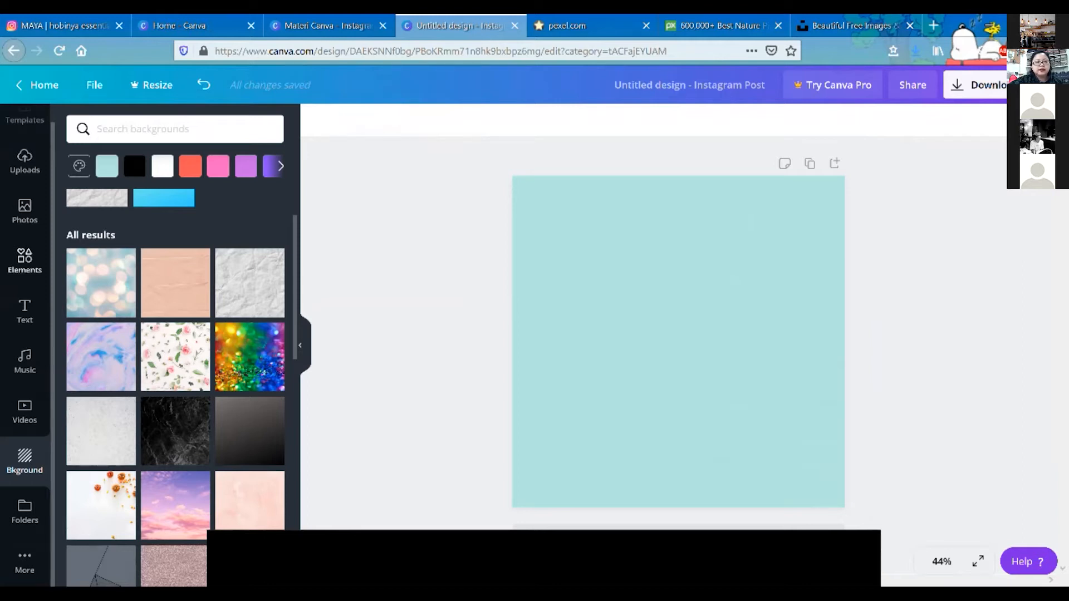
- Clear the lavender search in the elements library and browse its categories to the basic shapes
left_click(25, 259)
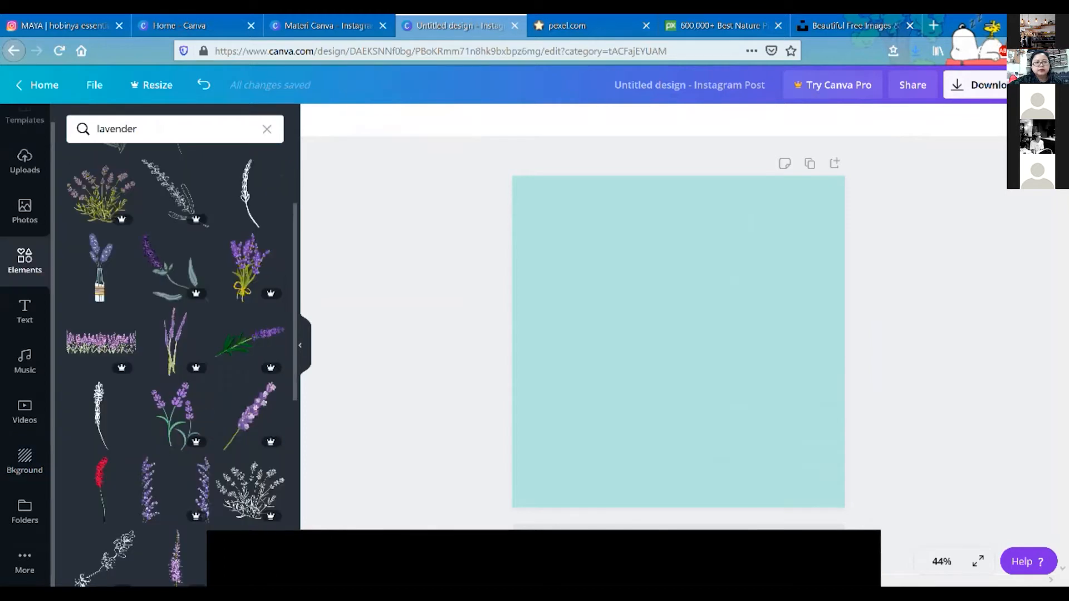
left_click(266, 128)
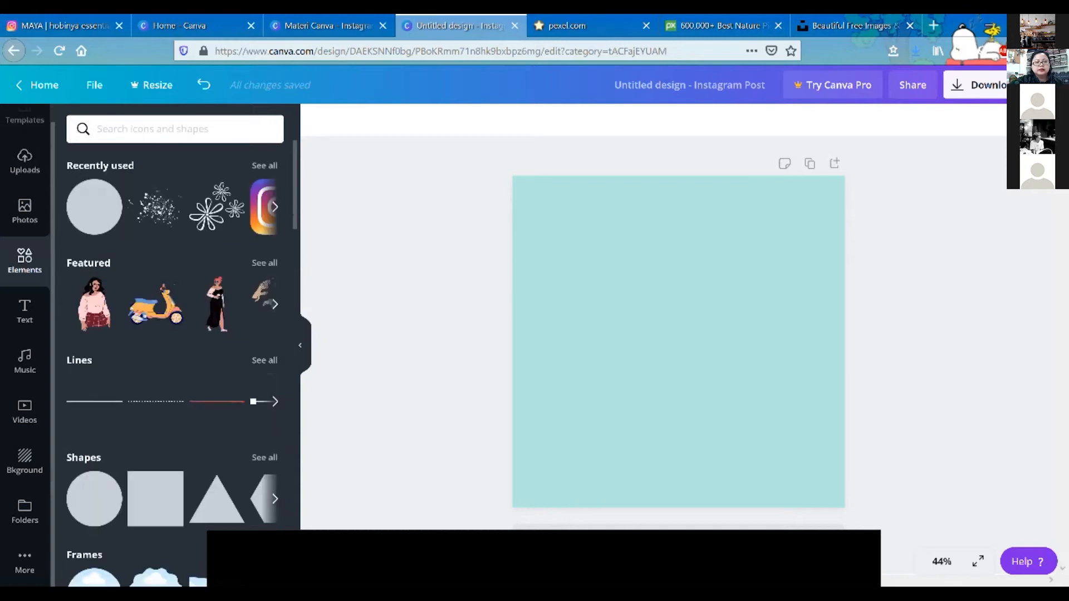
scroll(181, 362, "down", 5)
scroll(181, 362, "down", 1)
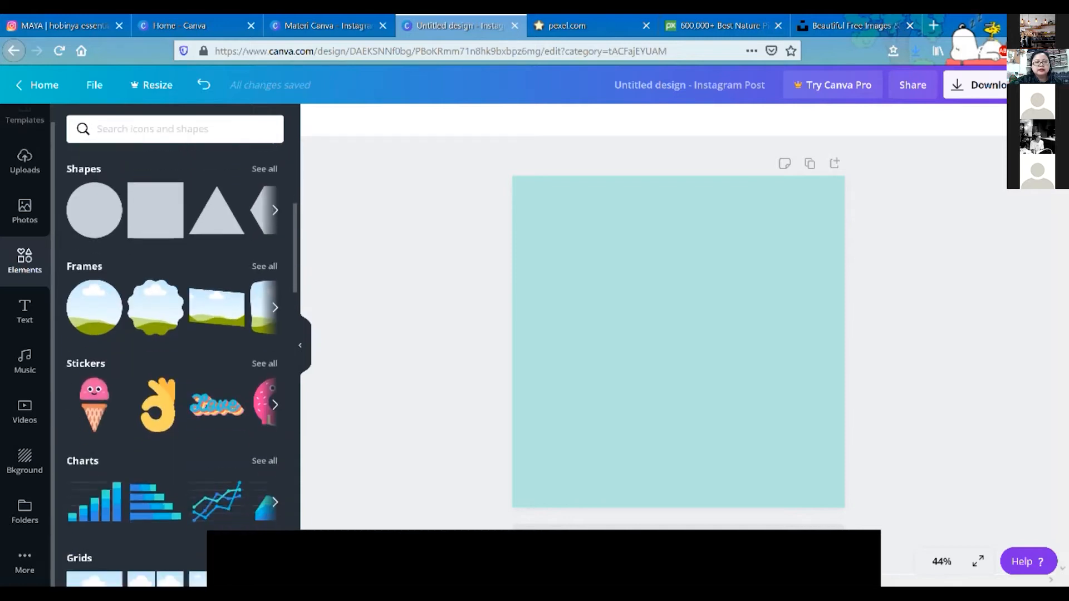
scroll(181, 362, "up", 1)
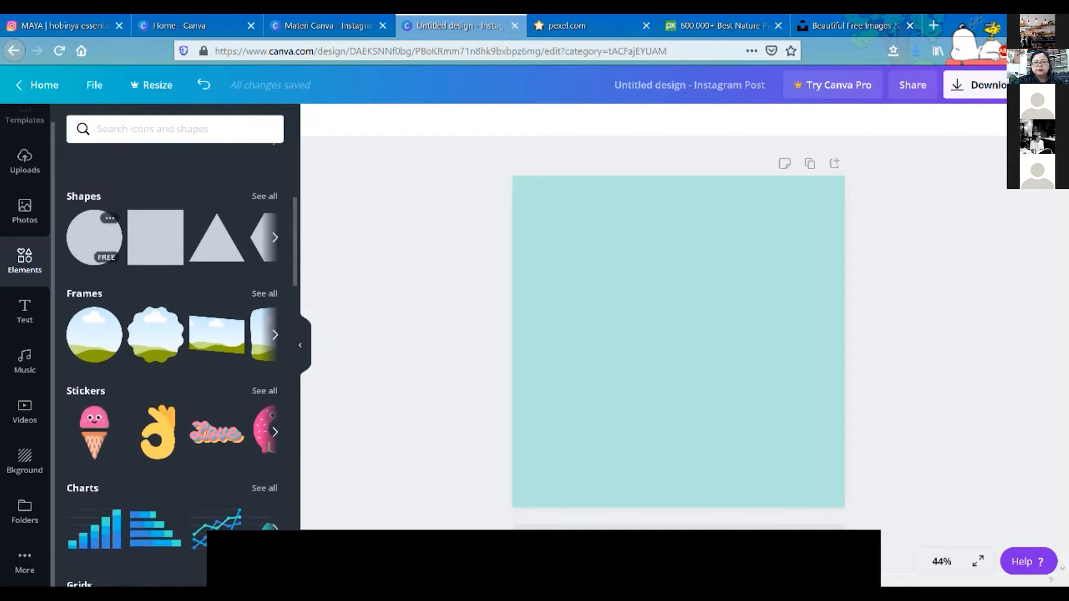
- Try adding a circle shape to the page, delete it, and browse on to the grids and gradients
left_click(94, 237)
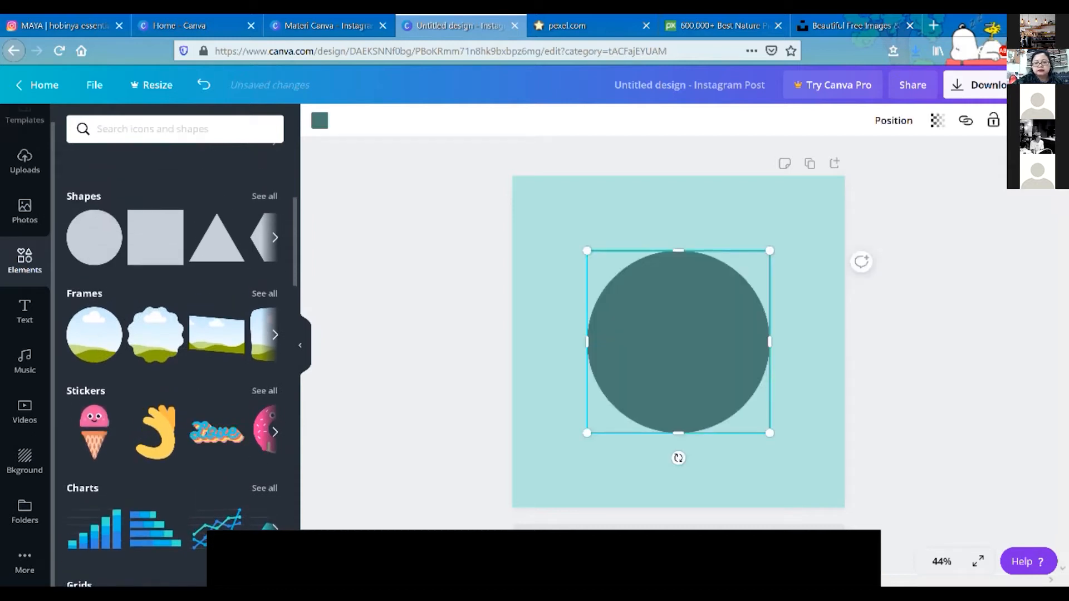
key("Delete")
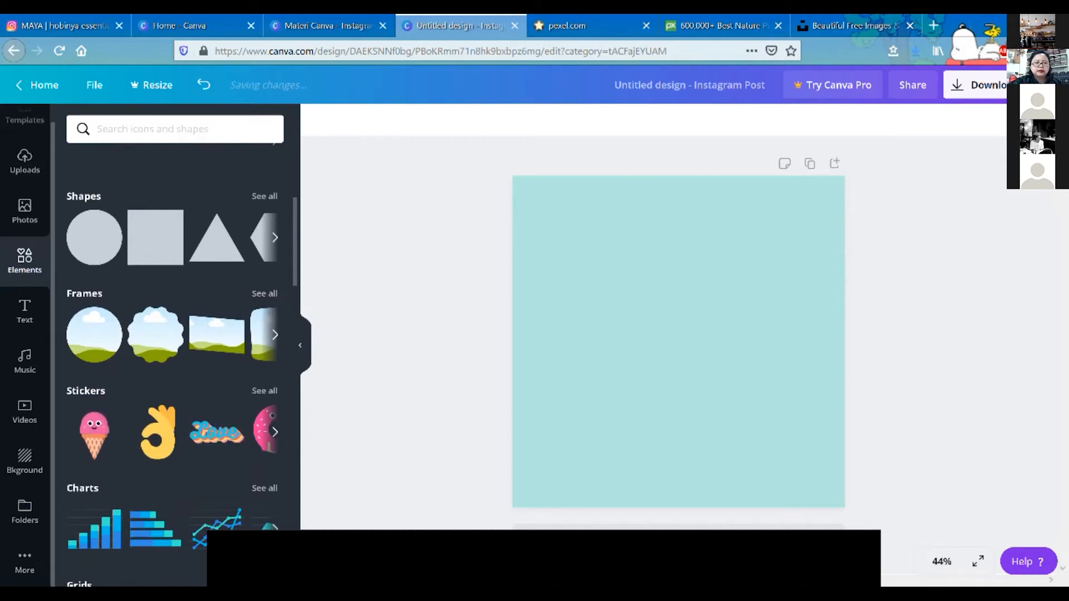
scroll(172, 334, "down", 2)
scroll(172, 345, "down", 6)
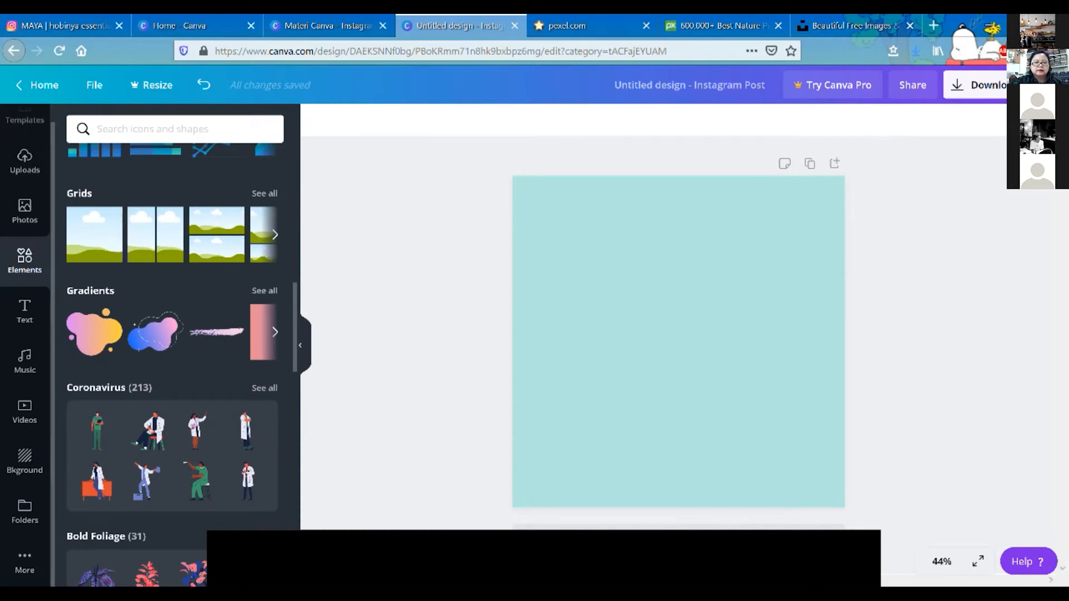
- Browse the full Gradients collection, clear its search, and look through the other element categories down to Handdrawn Love
left_click(264, 291)
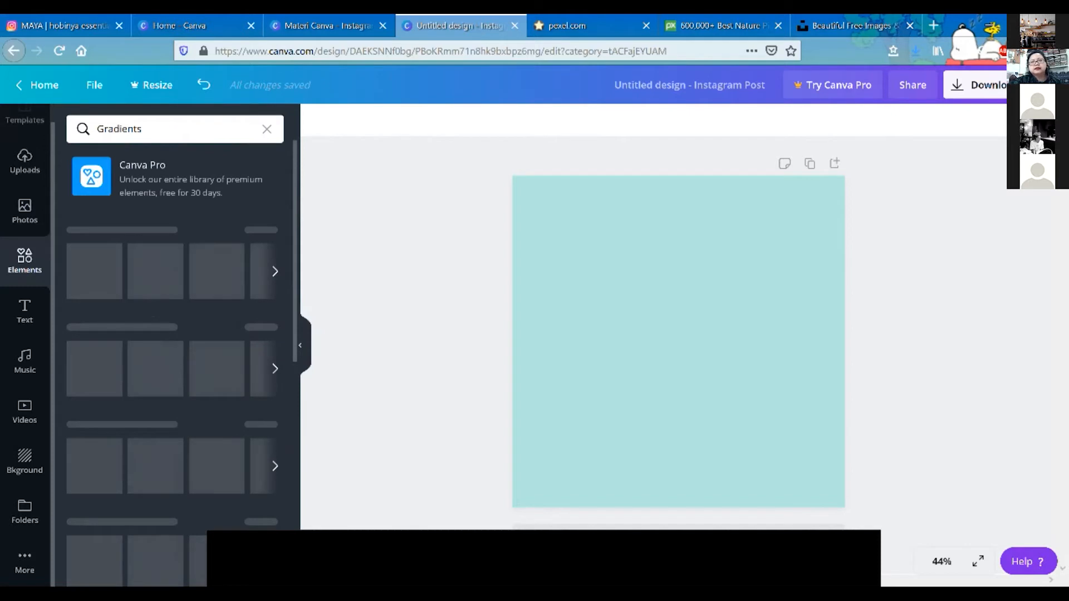
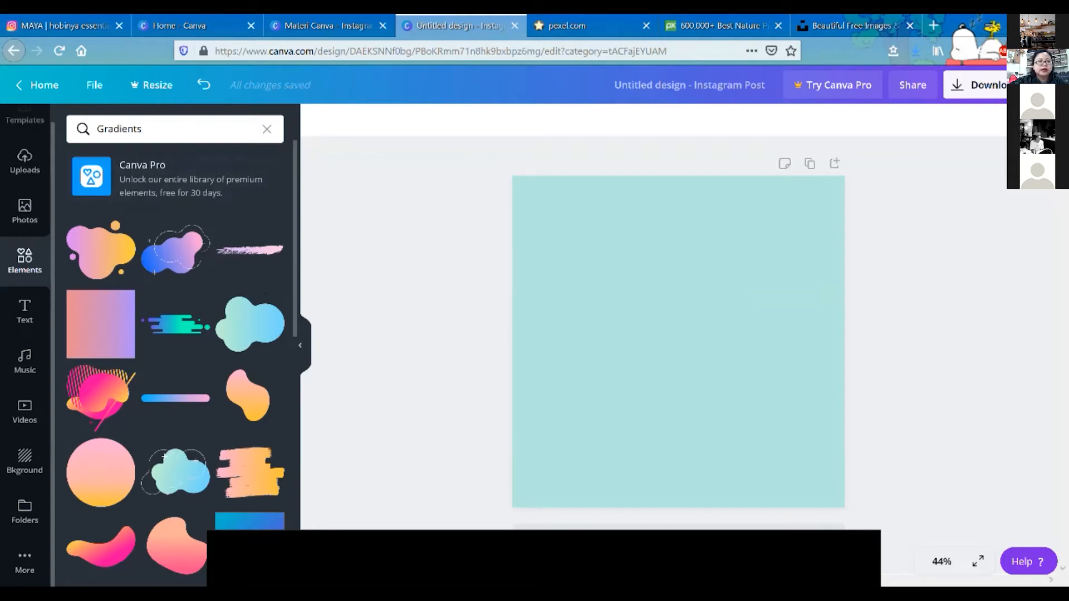
left_click(175, 129)
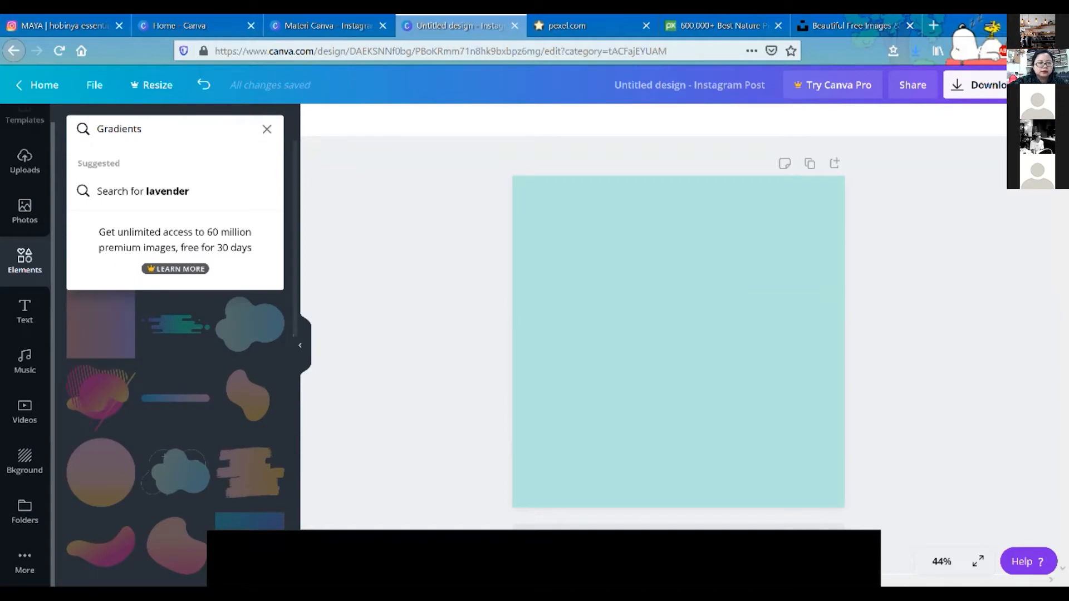
left_click(267, 129)
scroll(192, 329, "down", 2)
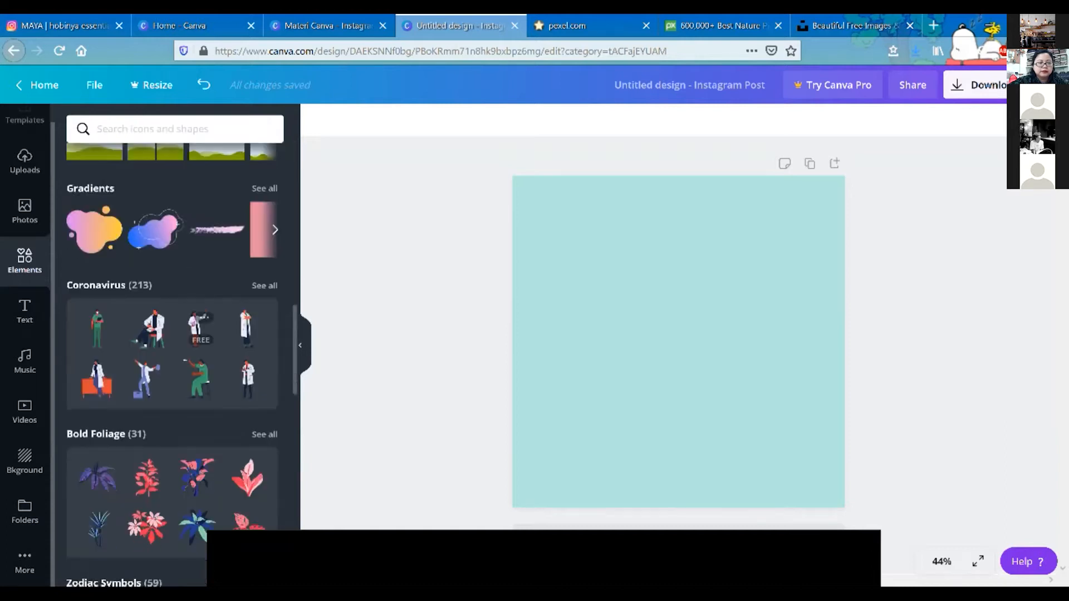
scroll(178, 345, "down", 12)
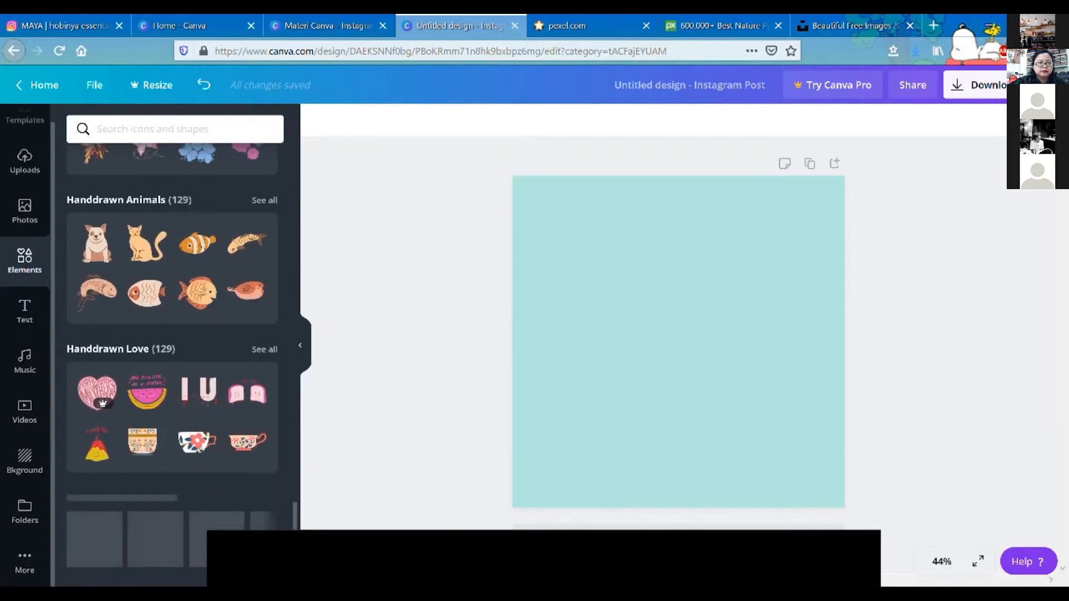
scroll(173, 345, "up", 12)
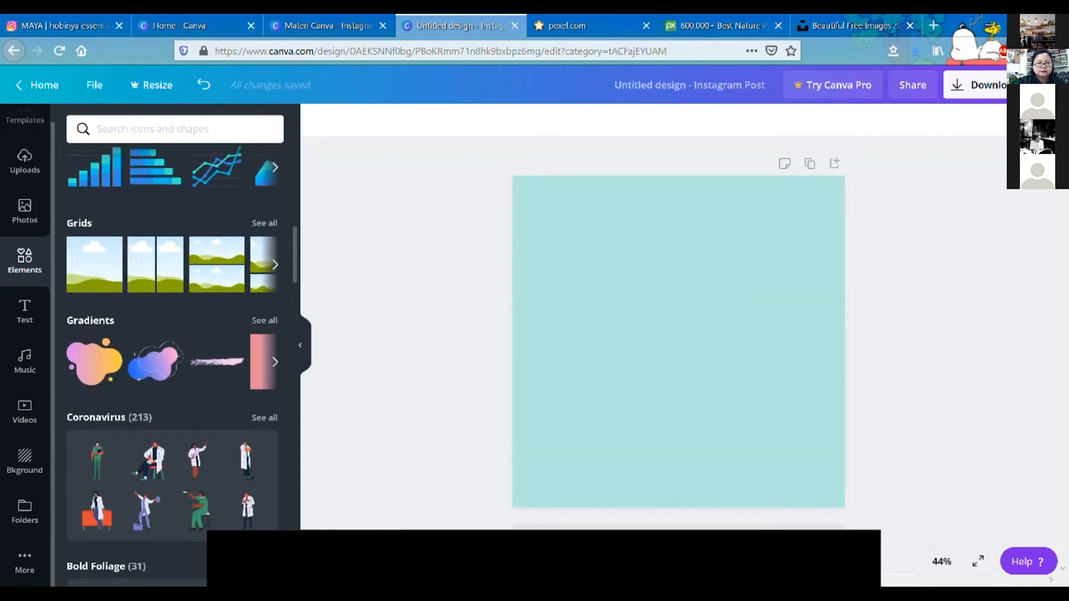
- Add the purple-to-teal rounded blob from the Gradients collection and place it in the page's upper-left area
left_click(264, 320)
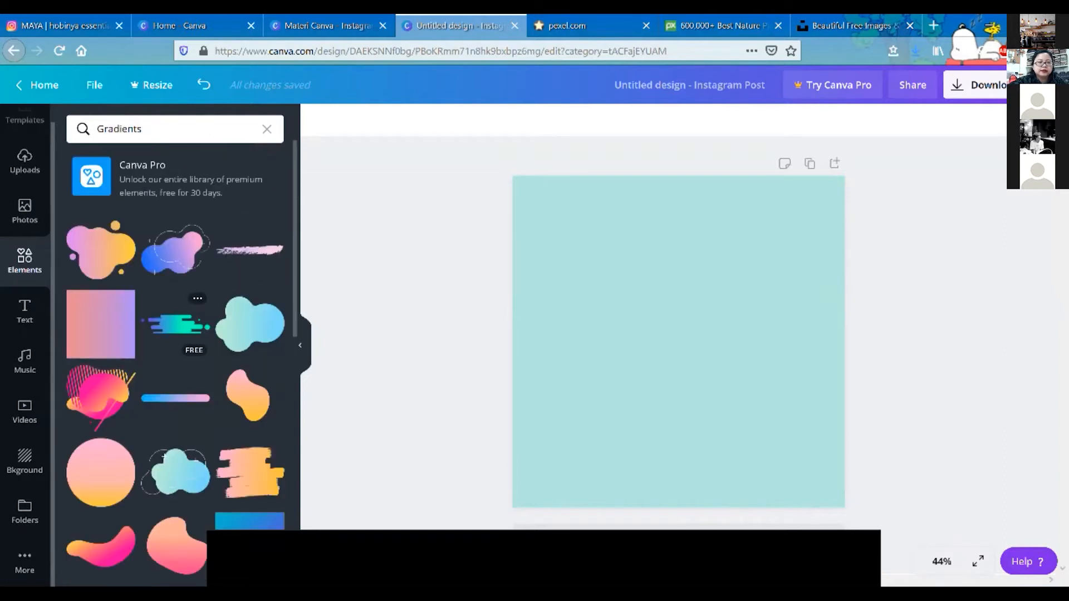
scroll(175, 334, "down", 7)
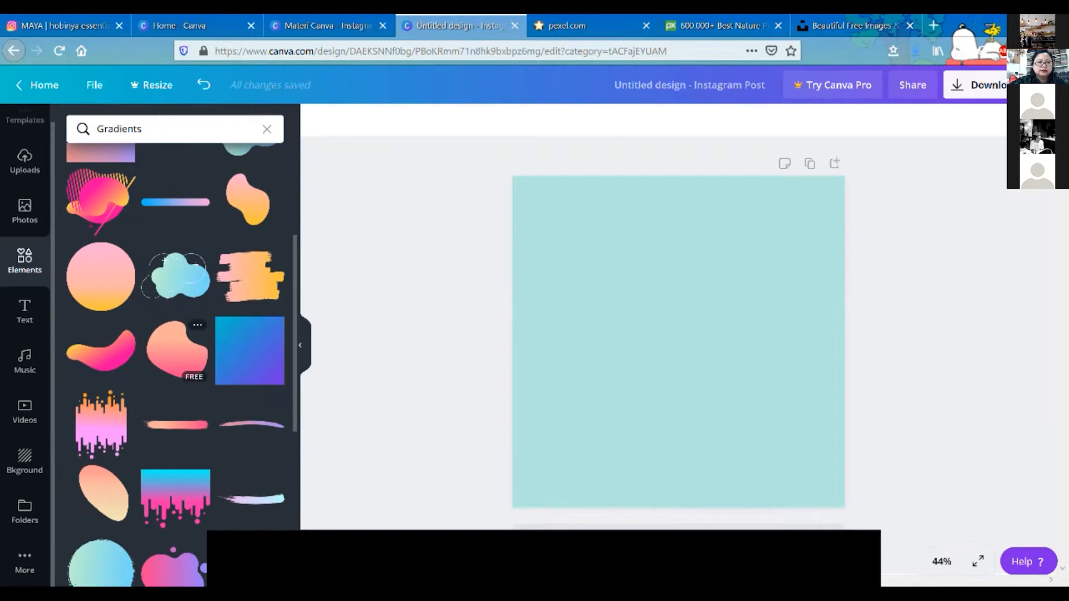
scroll(176, 367, "down", 5)
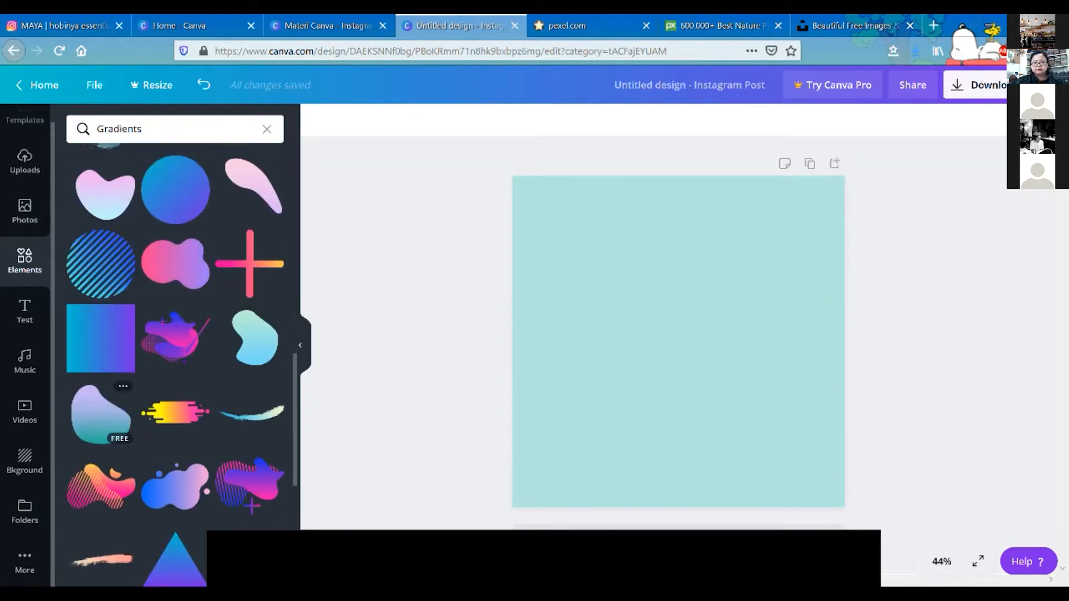
left_click(100, 415)
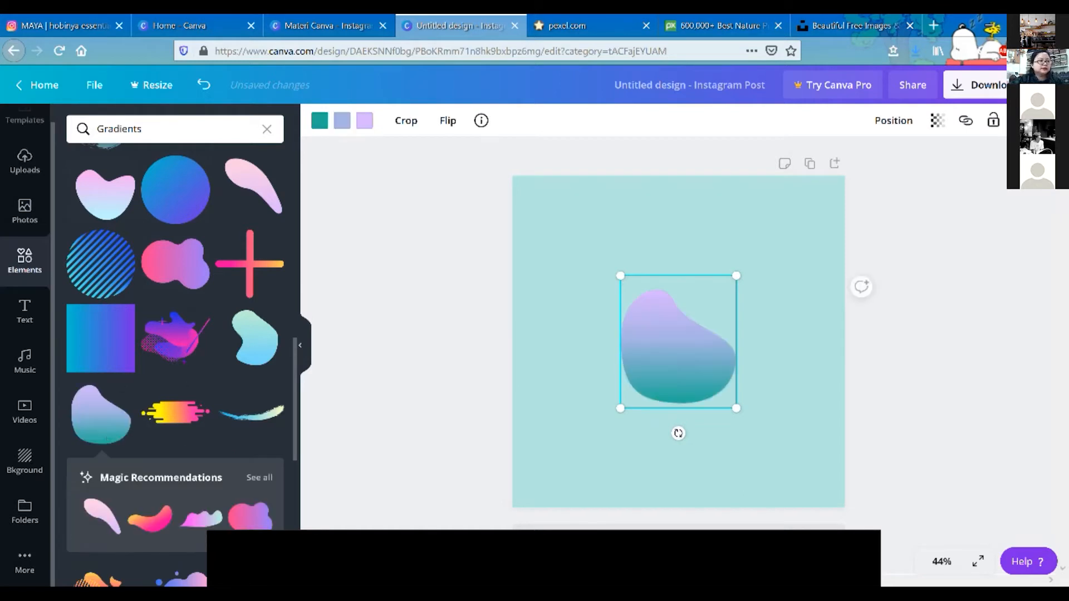
left_click_drag(679, 342, 570, 256)
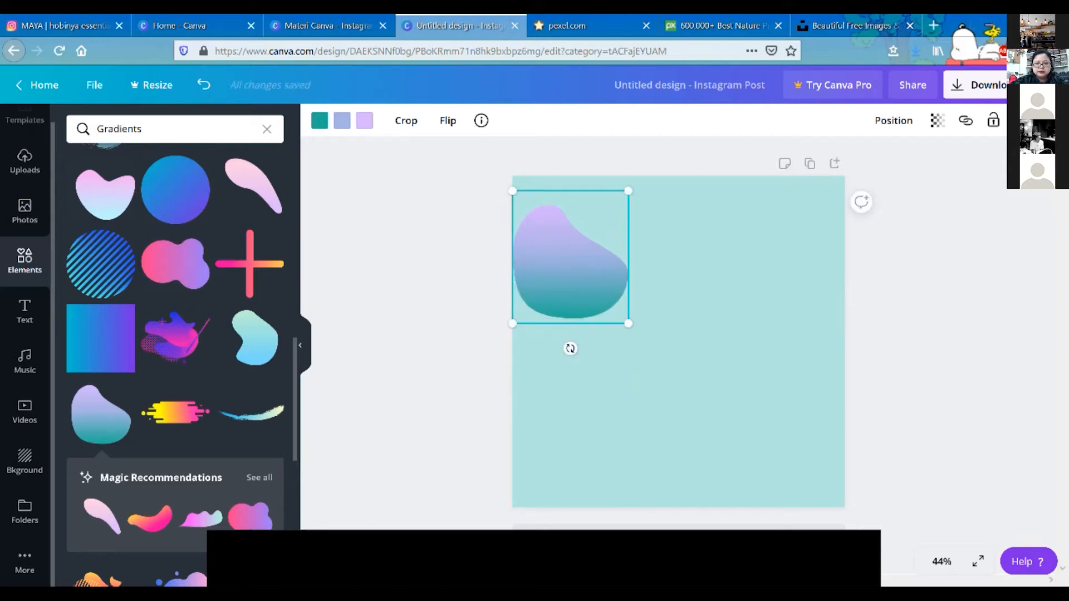
- Rotate the gradient blob slightly clockwise, and flip it both horizontally and vertically
left_click_drag(570, 349, 658, 285)
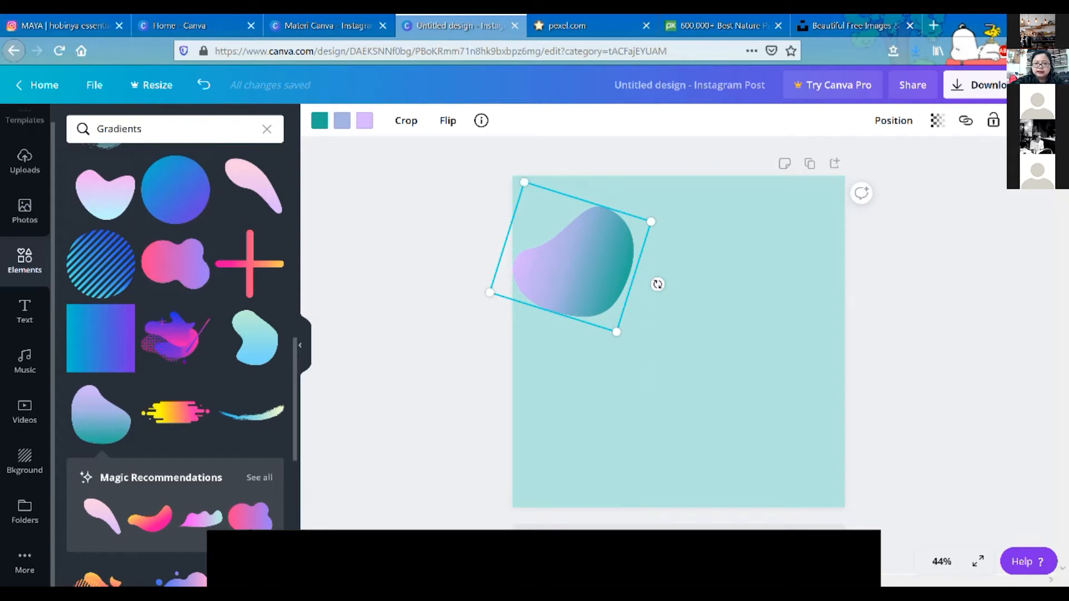
left_click_drag(657, 283, 582, 406)
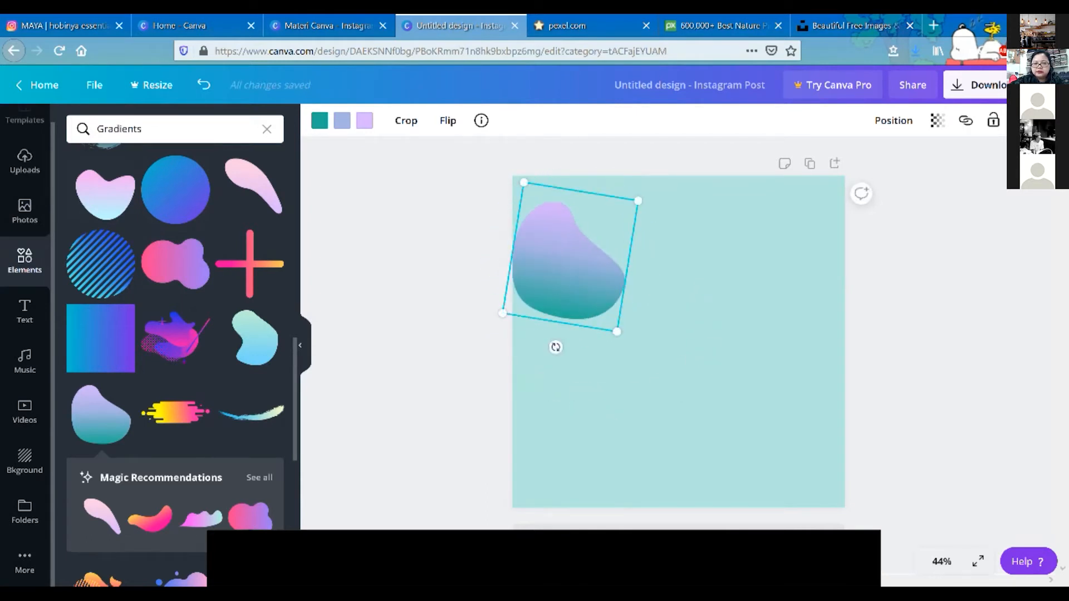
left_click(448, 120)
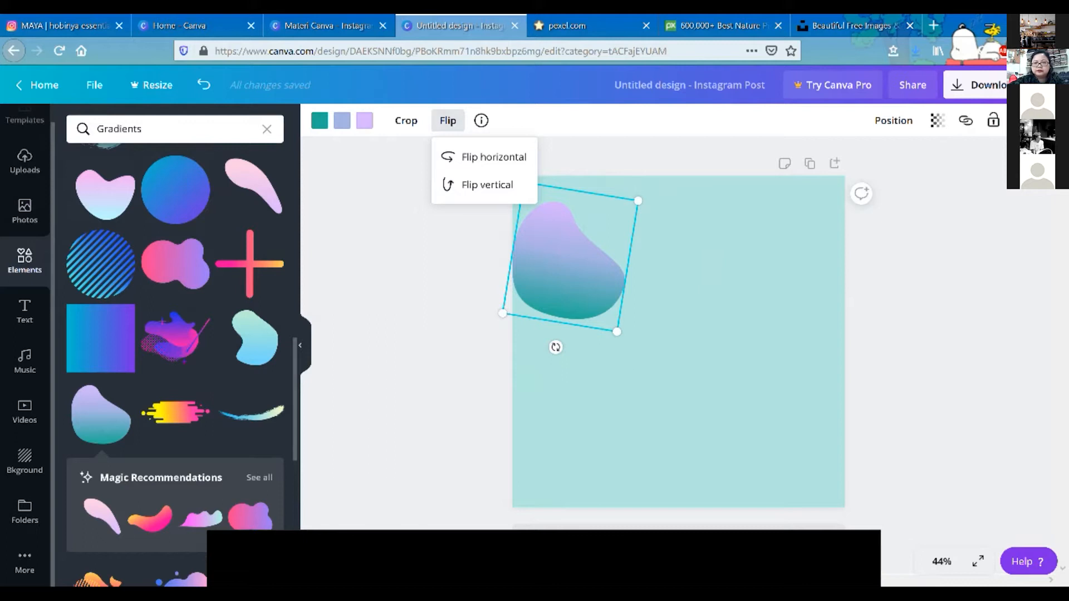
left_click(494, 156)
left_click(487, 185)
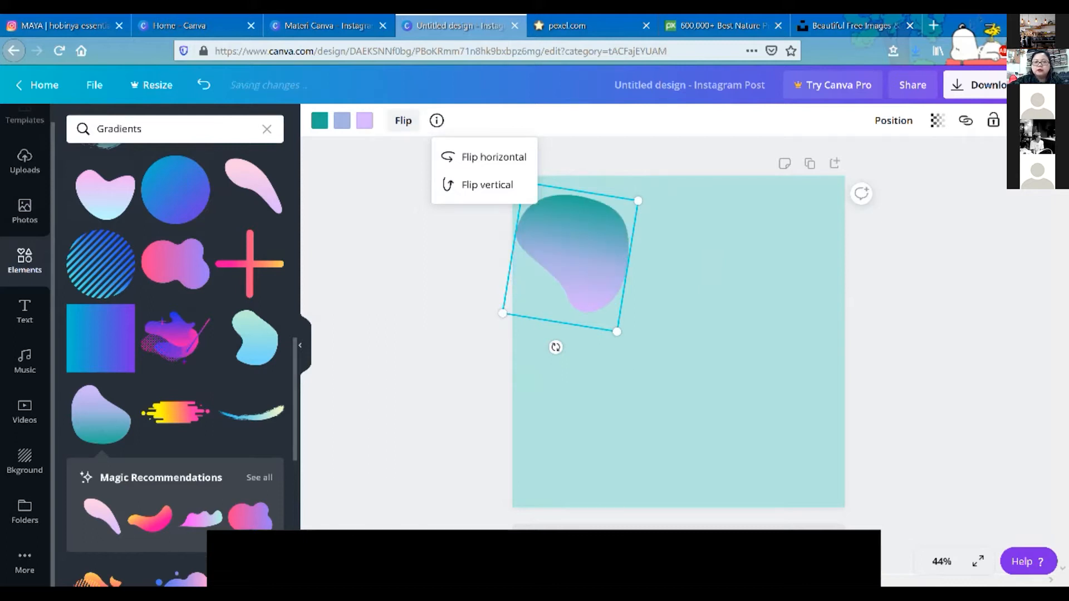
left_click(435, 262)
left_click(573, 251)
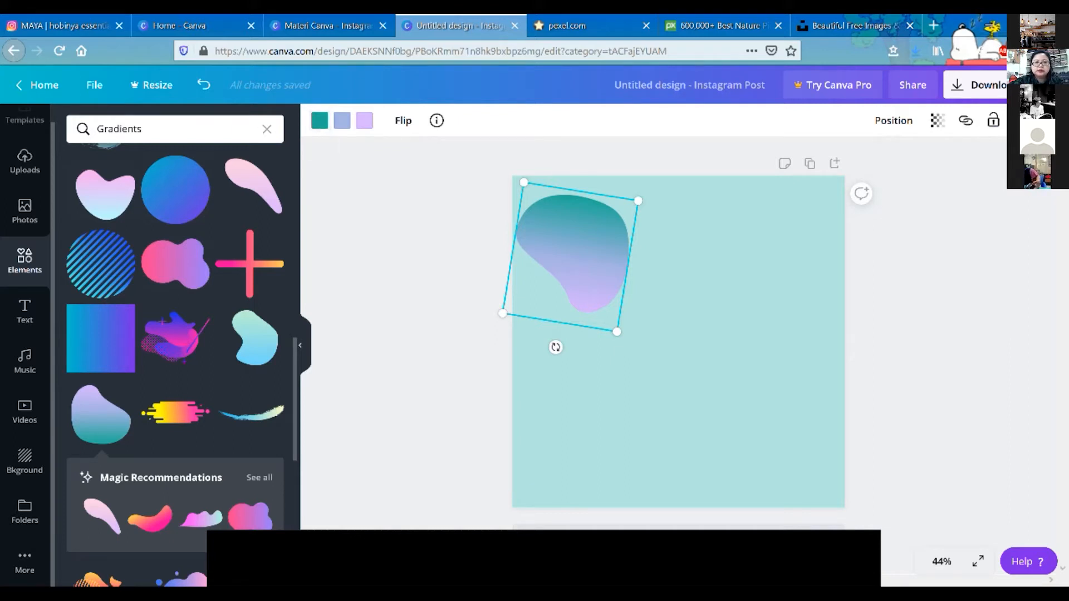
- Change the blob's first gradient color to the default dark teal and its second to the pale aqua document color
left_click(319, 121)
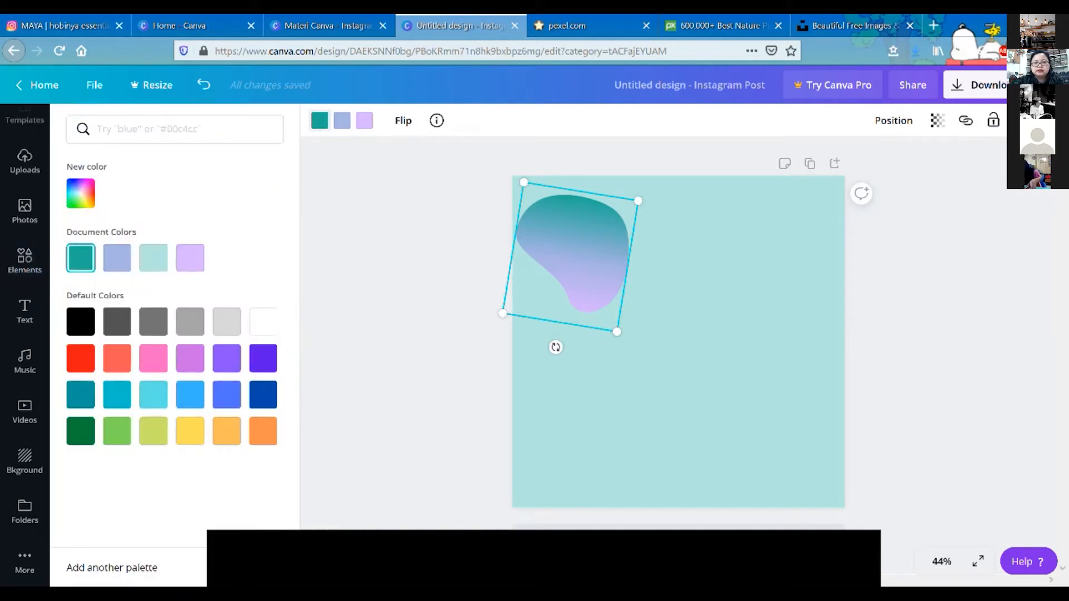
left_click(81, 394)
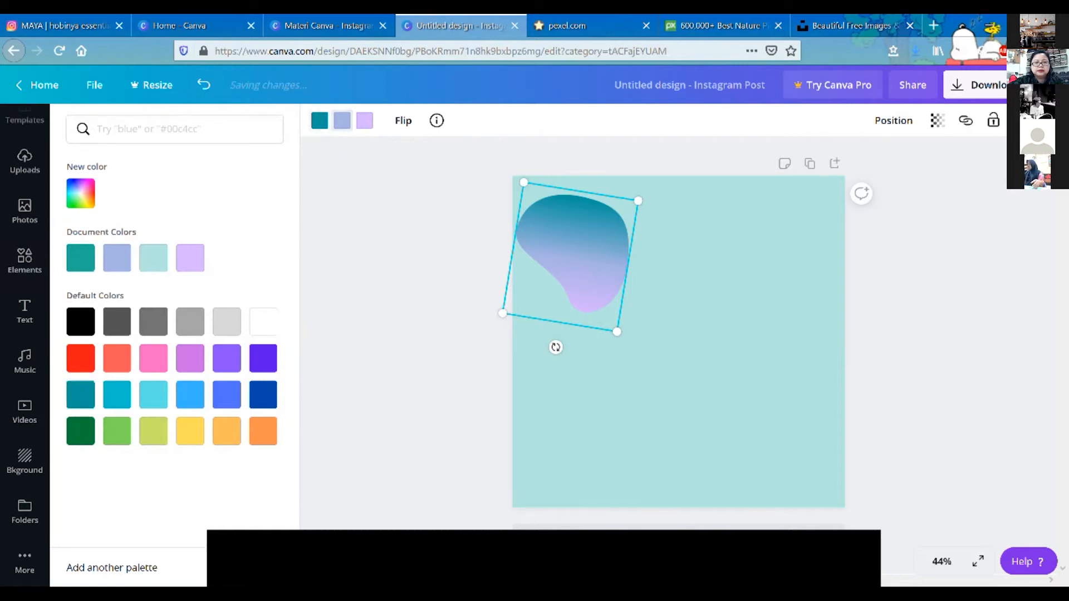
left_click(153, 258)
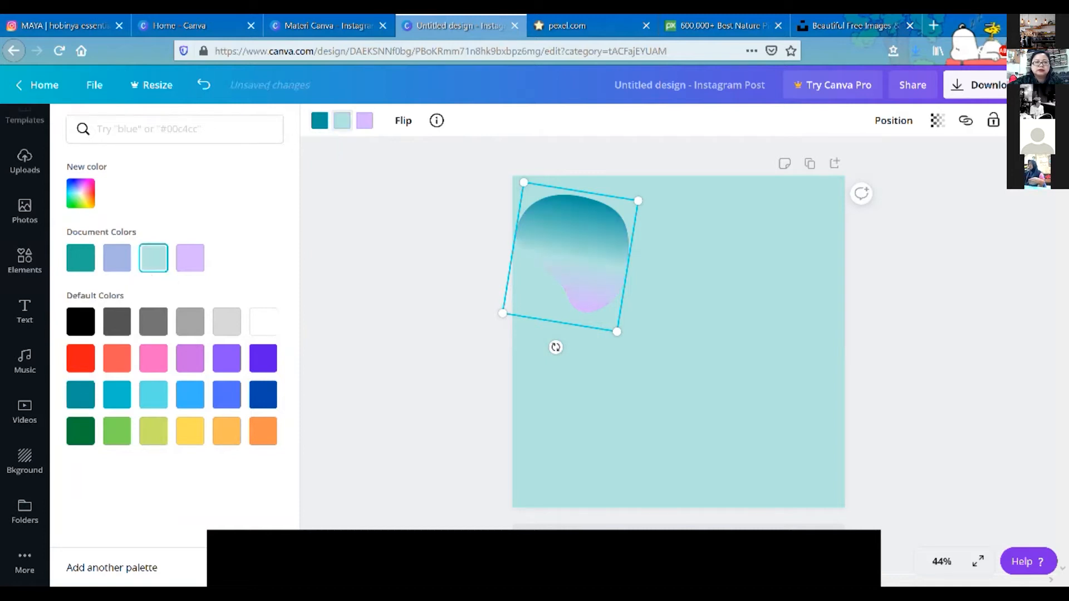
- Replace the blob's third gradient color, trying the default yellow first and settling on the custom cream #F1E9C6
left_click(364, 121)
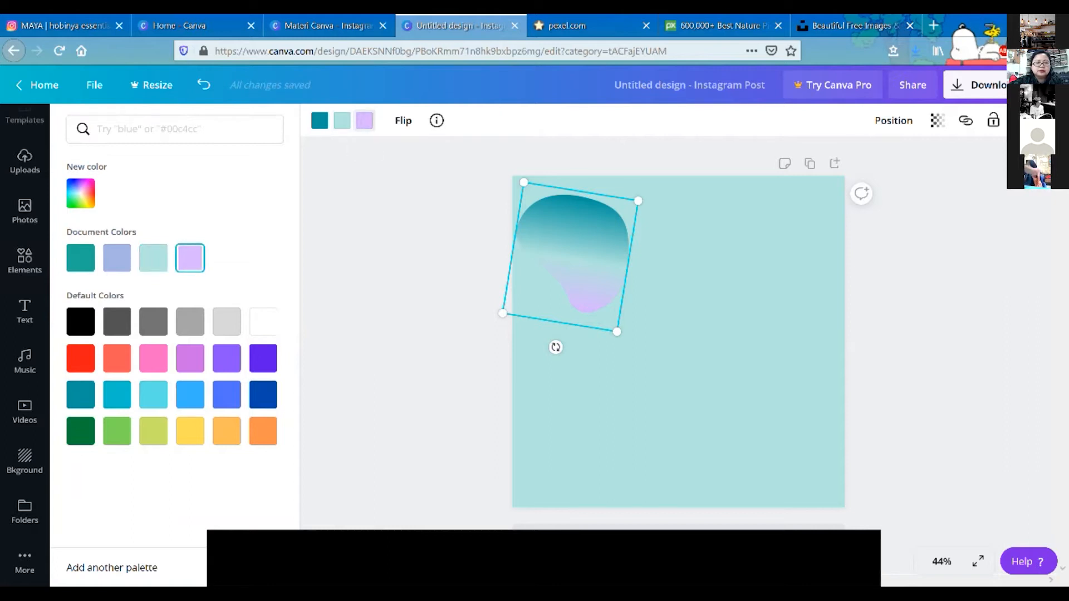
left_click(190, 431)
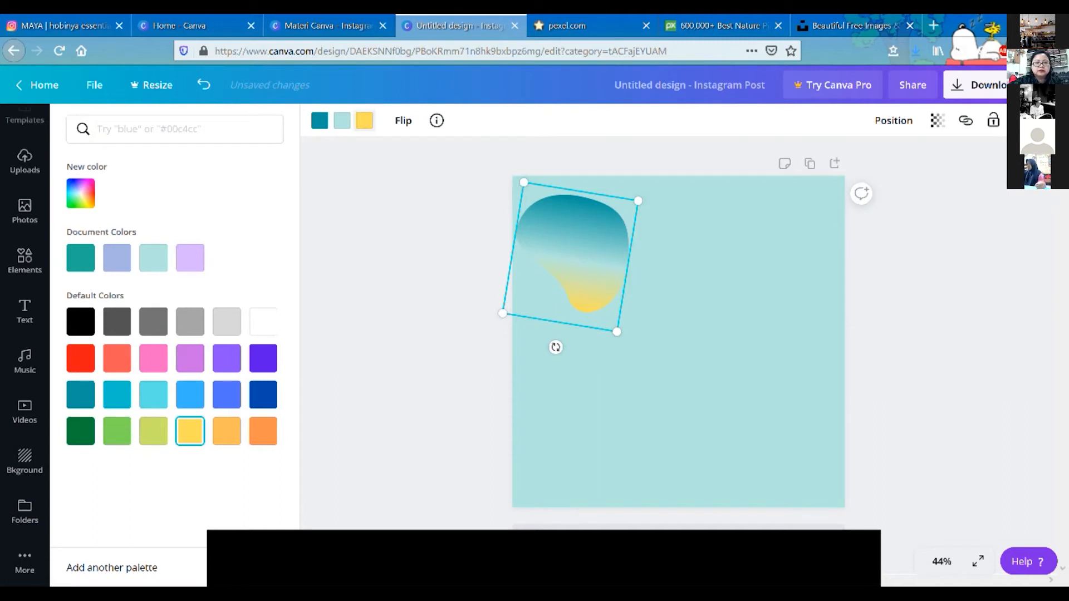
left_click(81, 193)
type("#F1E9C6")
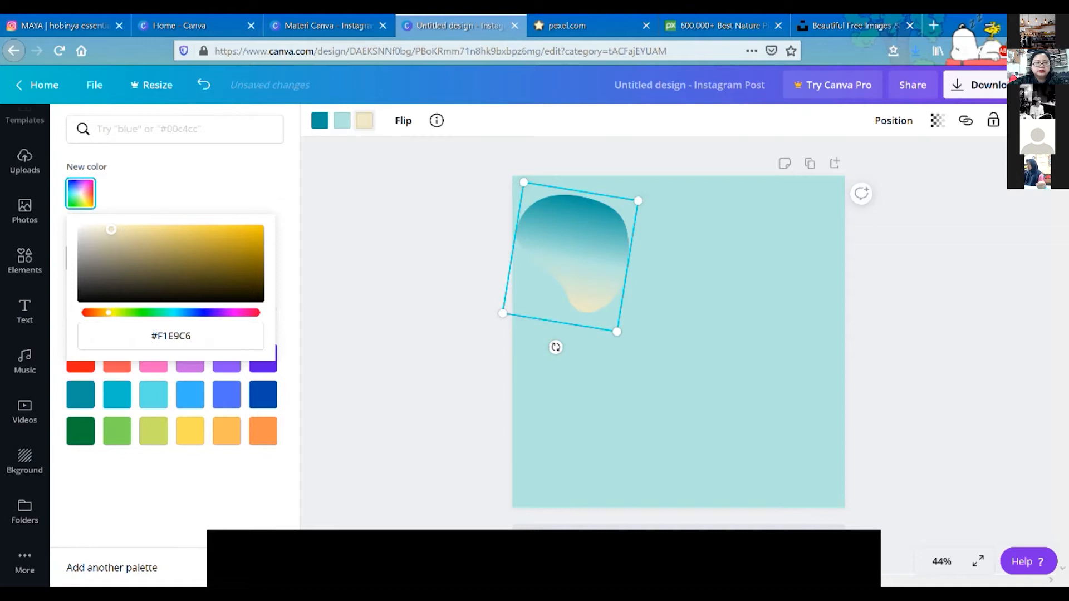
- Set the blob's middle gradient color to the custom bright aqua #99FFF3
left_click(342, 120)
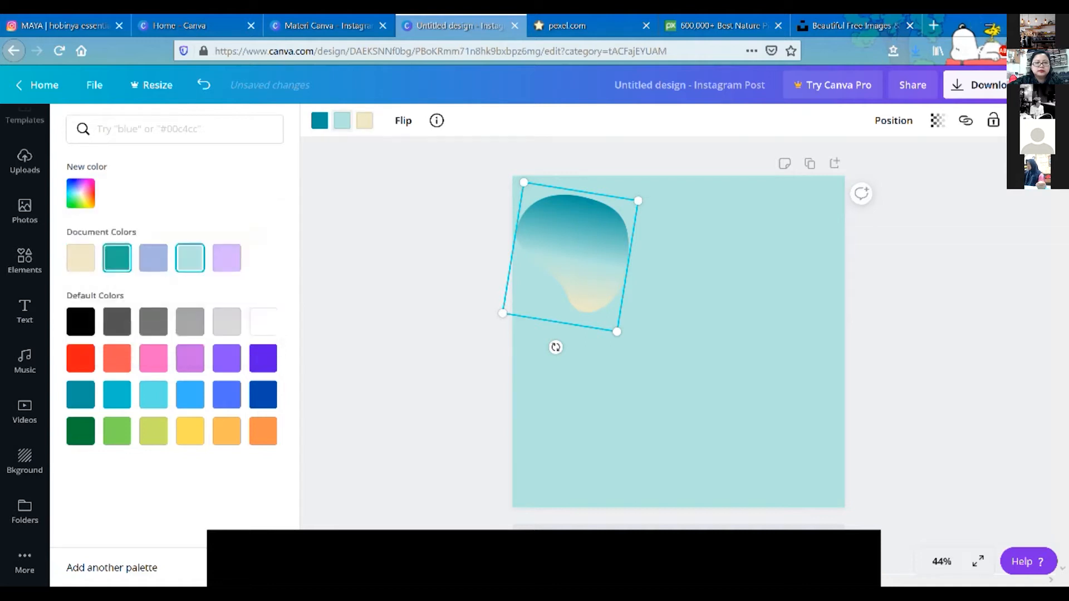
left_click(81, 193)
mouse_move(119, 232)
left_mouse_down()
mouse_move(138, 241)
mouse_move(146, 229)
mouse_move(167, 238)
mouse_move(171, 229)
mouse_move(152, 229)
left_mouse_up()
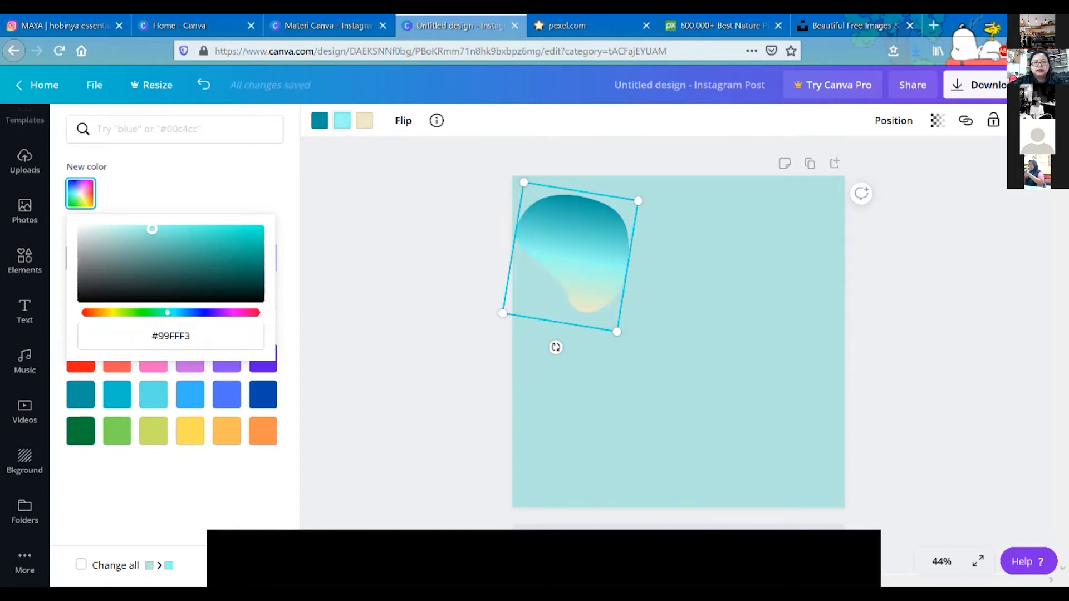
left_click(576, 253)
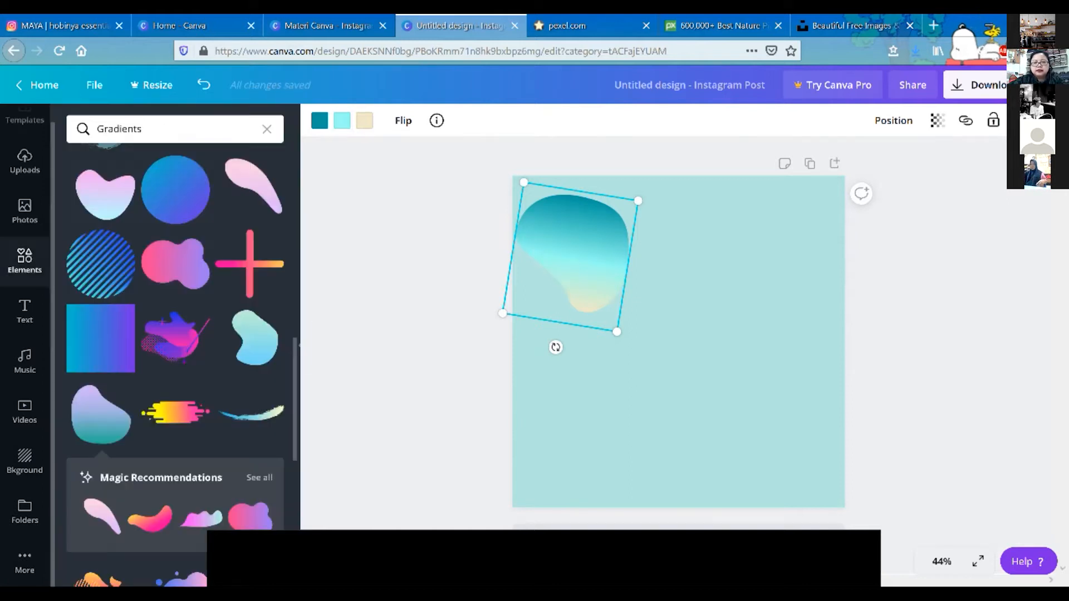
- Enlarge the gradient blob and position it over the page's lower-left area so it extends past the page edges
left_click_drag(576, 253, 566, 280)
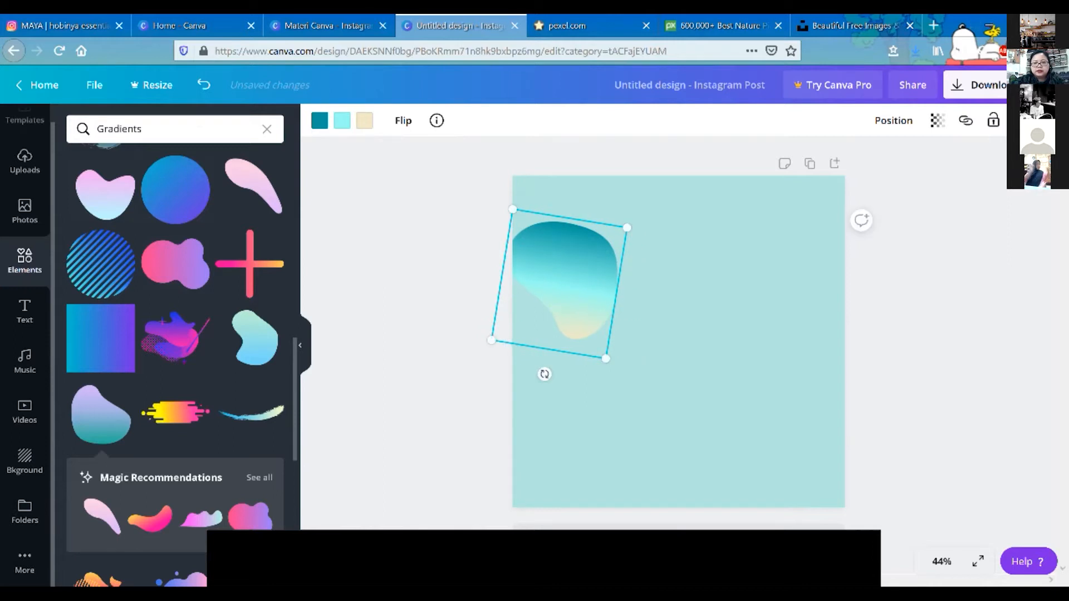
left_click_drag(606, 358, 744, 586)
left_click_drag(618, 378, 582, 397)
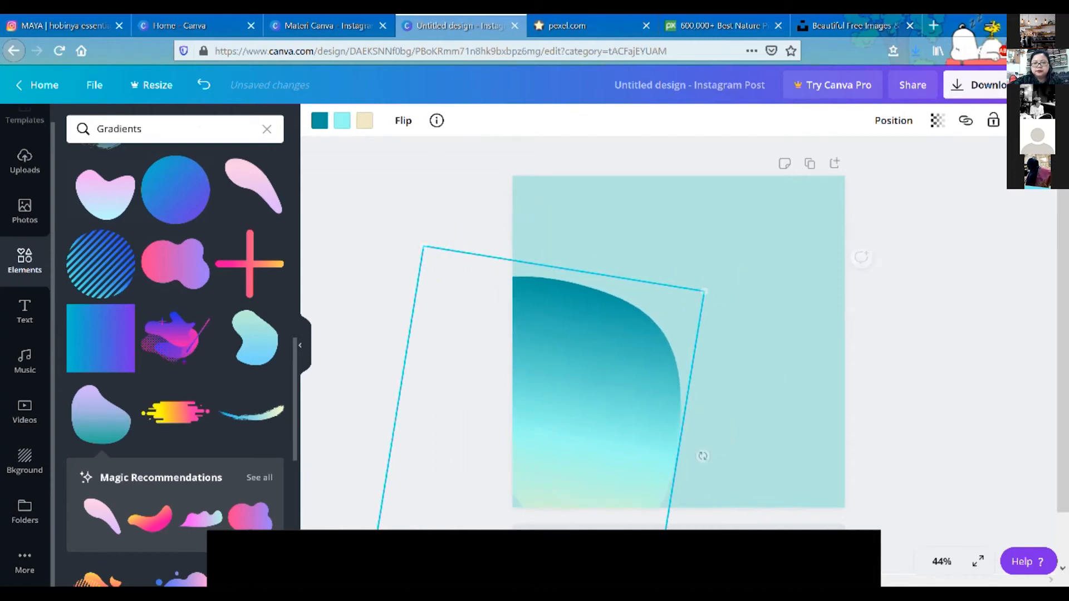
left_click_drag(704, 291, 794, 215)
left_click_drag(785, 425, 748, 462)
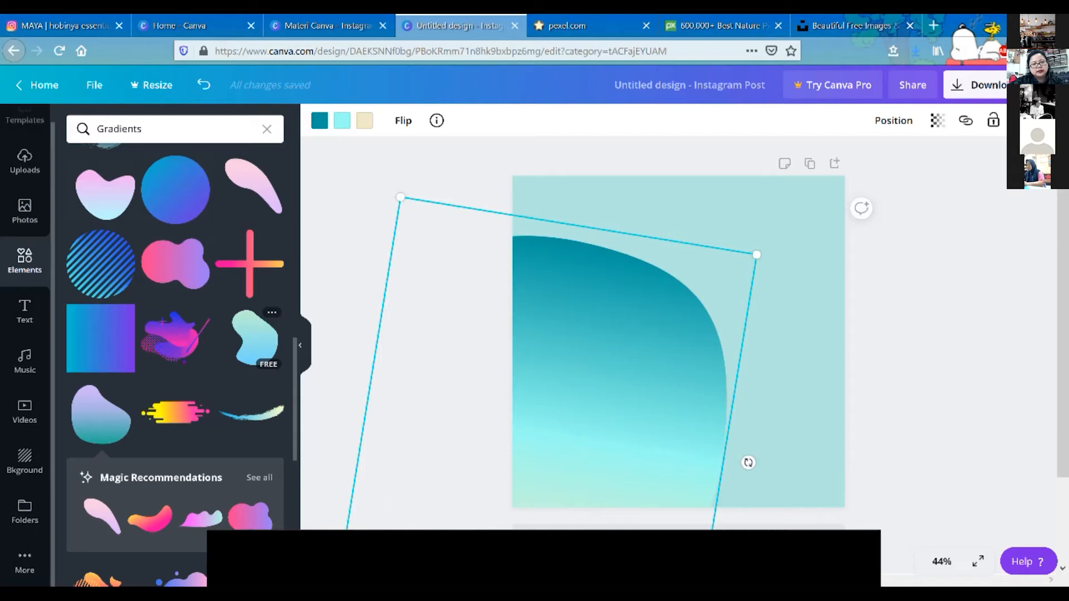
scroll(251, 345, "down", 1)
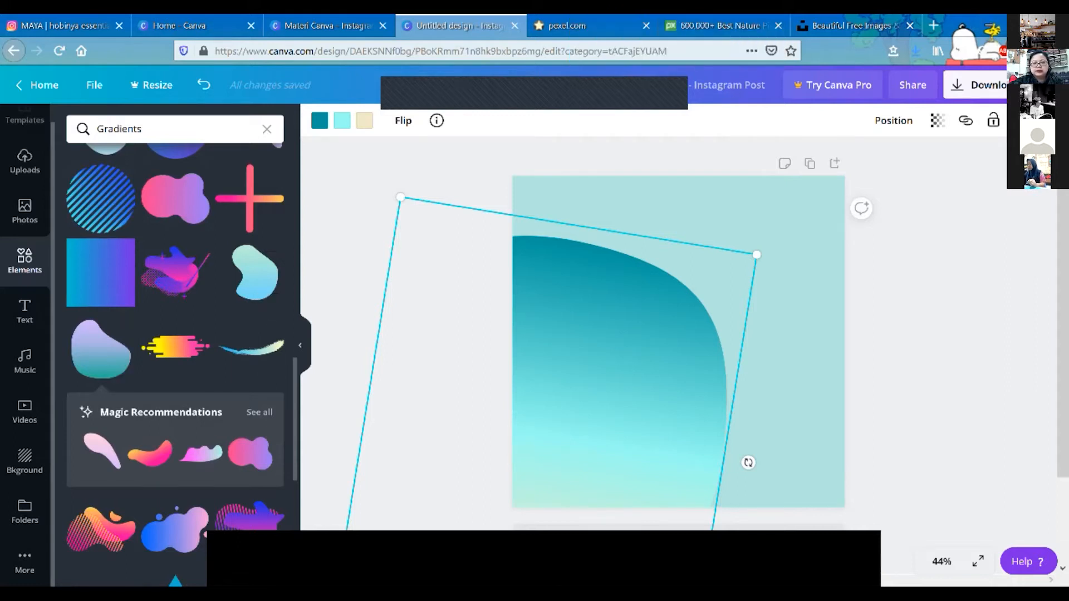
left_click_drag(619, 367, 632, 388)
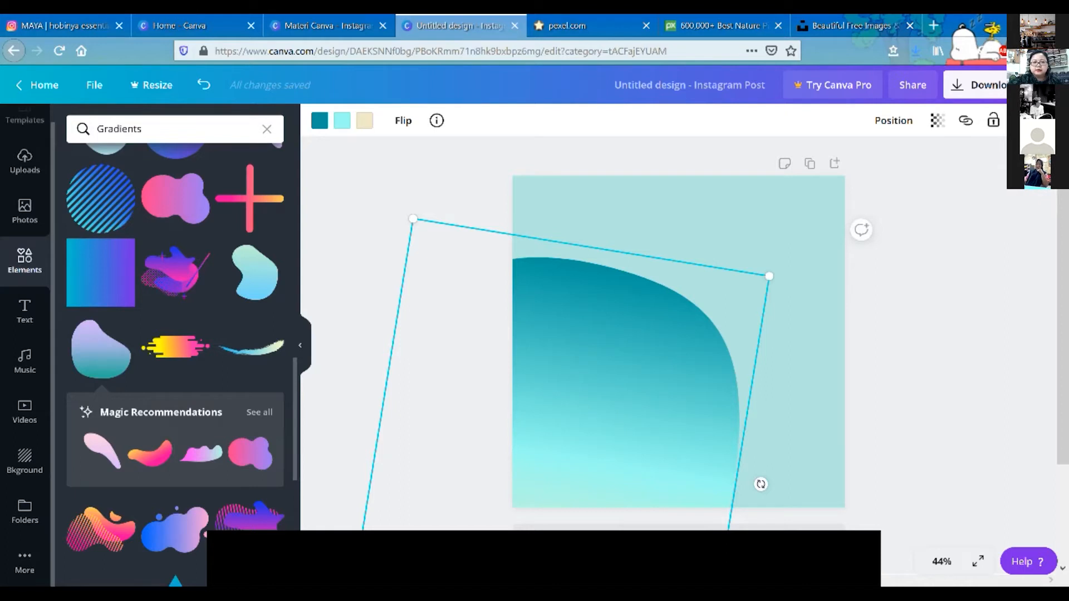
left_click(922, 319)
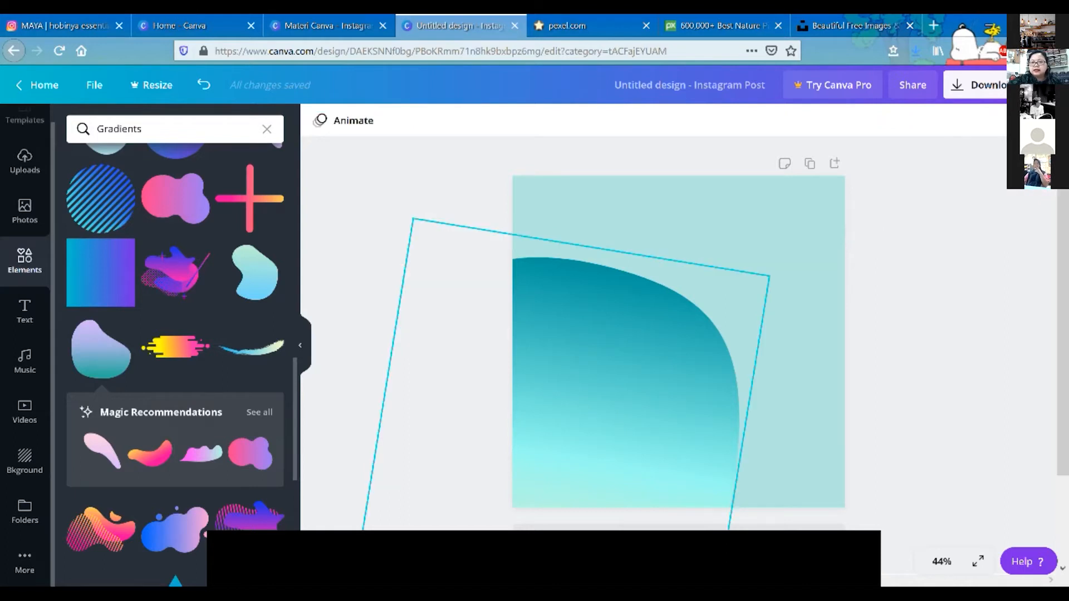
- Align the enlarged blob to the middle and center of the page
left_click(740, 334)
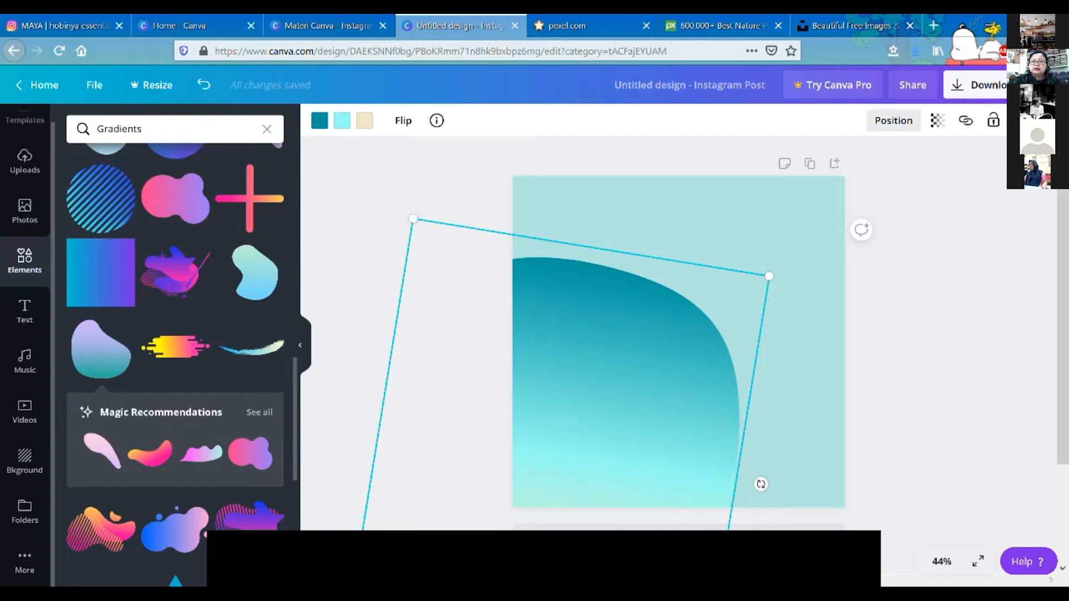
left_click(893, 120)
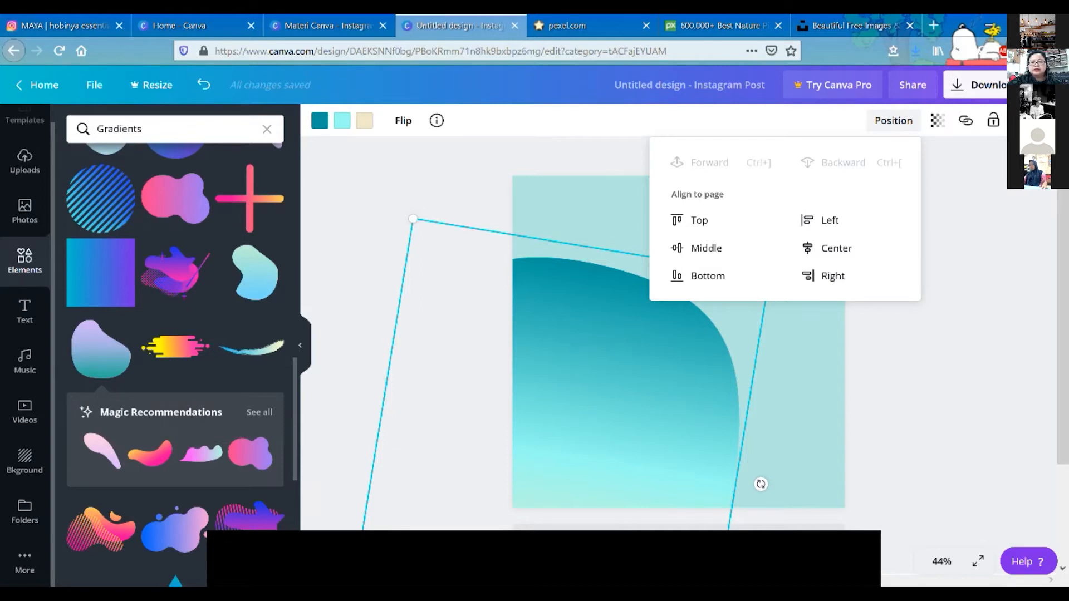
left_click(705, 248)
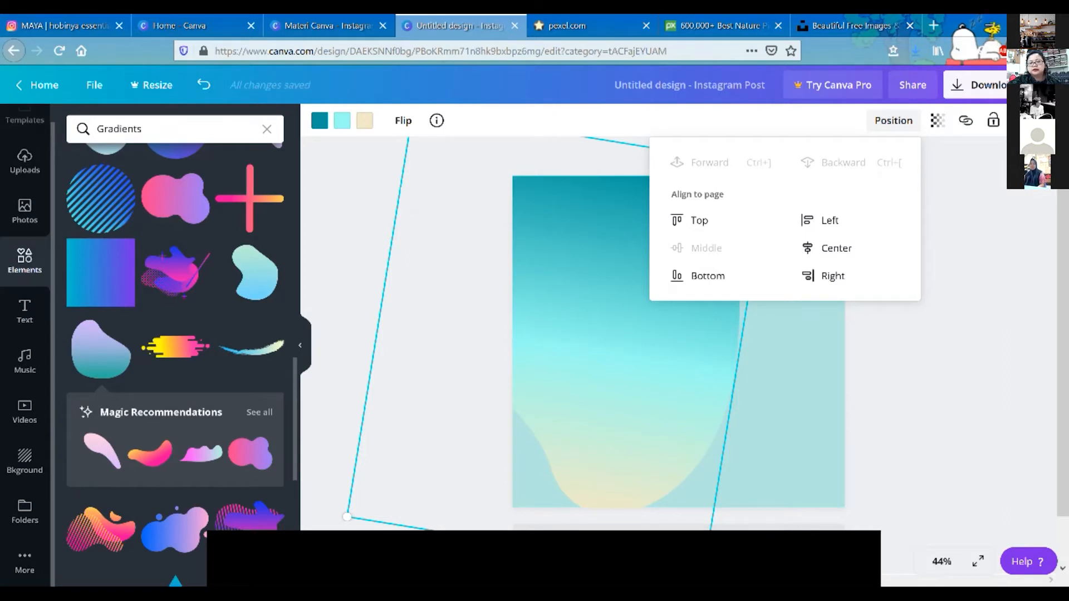
left_click(835, 248)
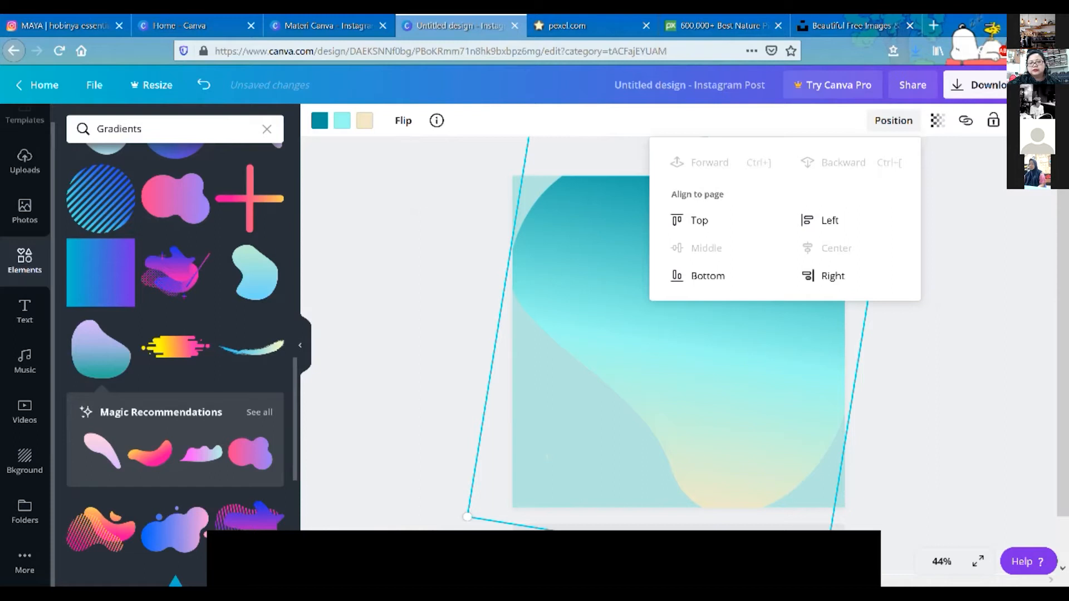
- Try aligning the gradient blob to the page's right, bottom and top edges
left_click(833, 276)
left_click(707, 275)
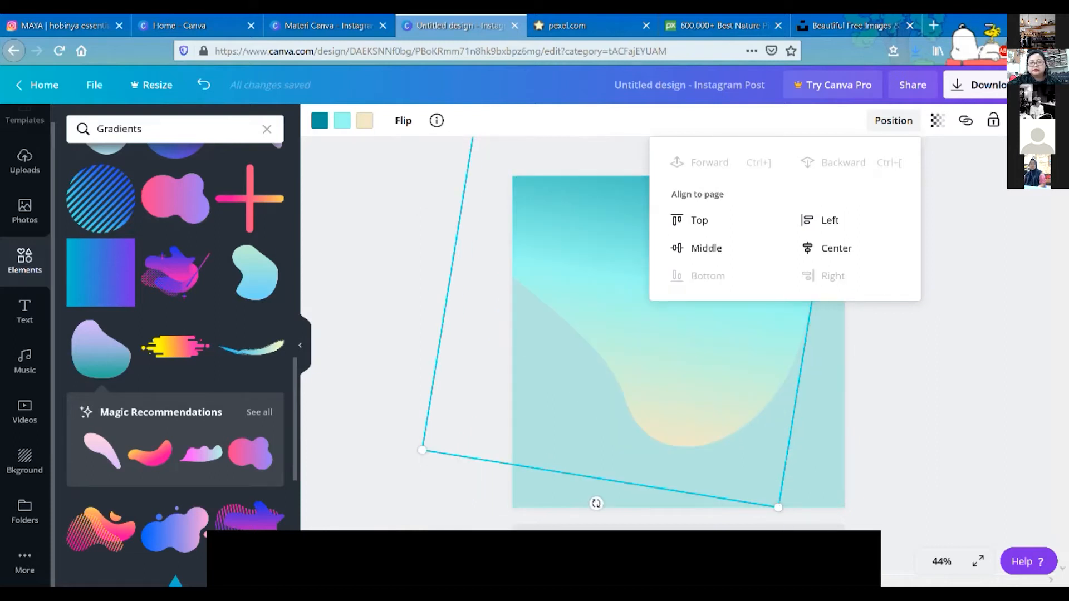
left_click(699, 220)
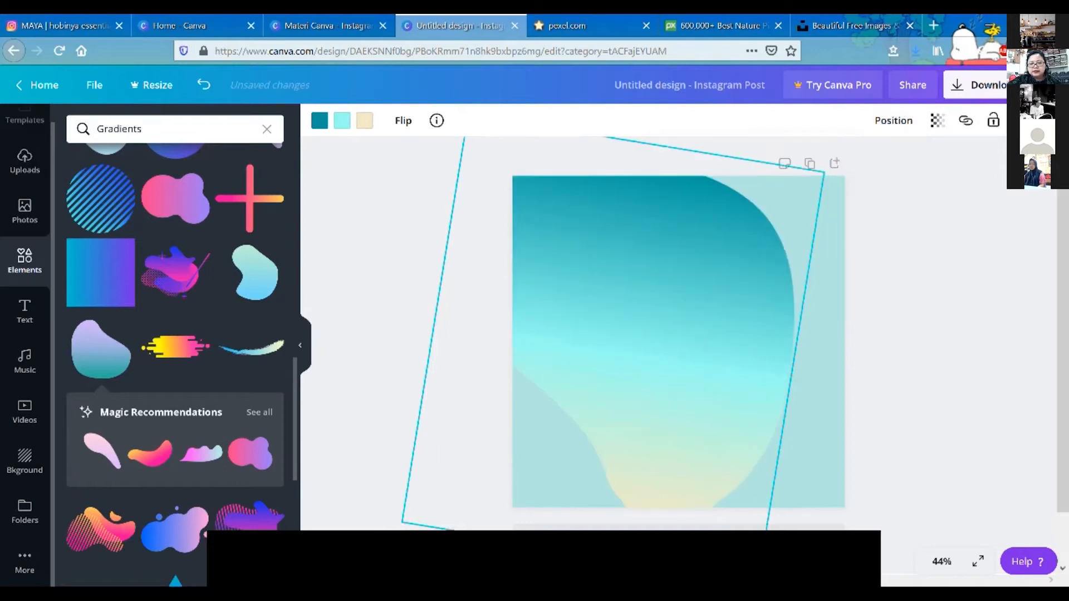
- Move the blob around the page's center guides and settle it over the lower-left area, extending past the page edges
left_click_drag(663, 339, 667, 333)
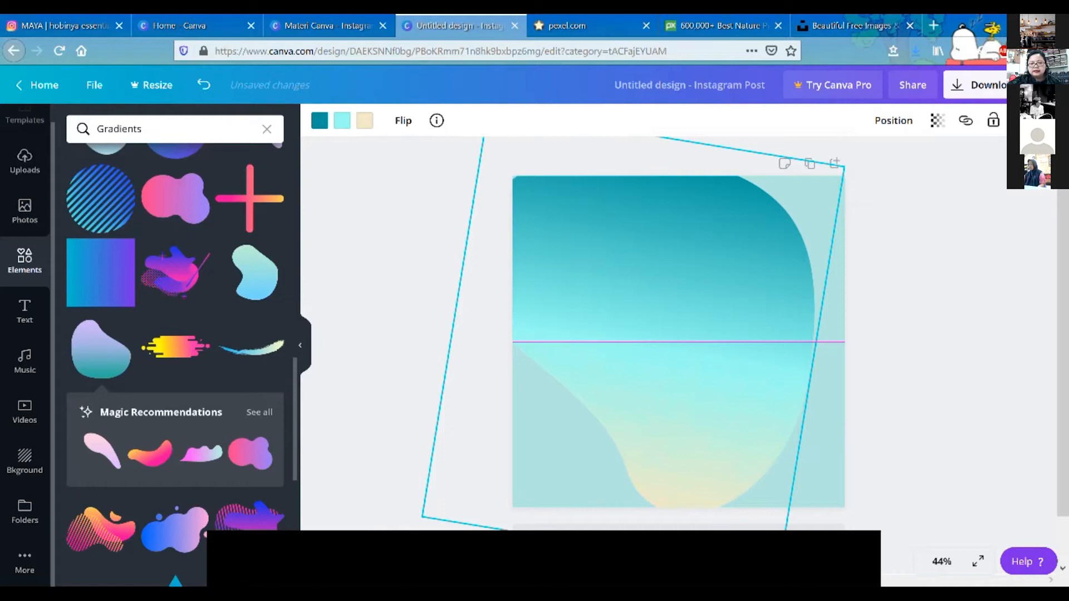
mouse_move(667, 333)
left_mouse_down()
mouse_move(667, 357)
mouse_move(663, 333)
left_mouse_up()
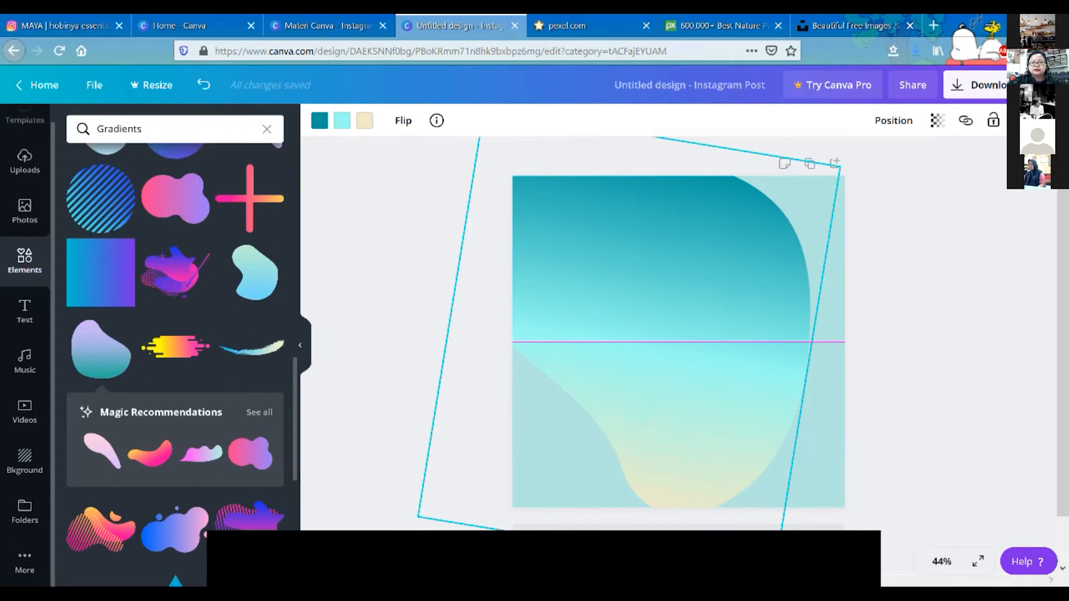
left_click_drag(629, 341, 678, 369)
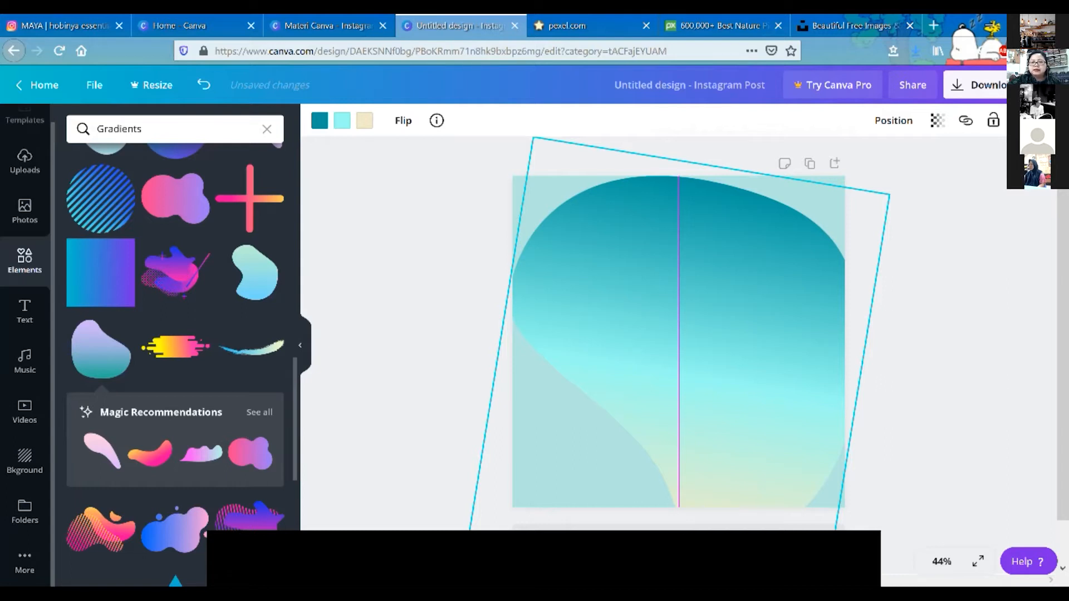
left_click_drag(679, 342, 545, 430)
- Set the blob's transparency to 41, trying 31 first, and nudge it slightly toward the page's right side
left_click(894, 121)
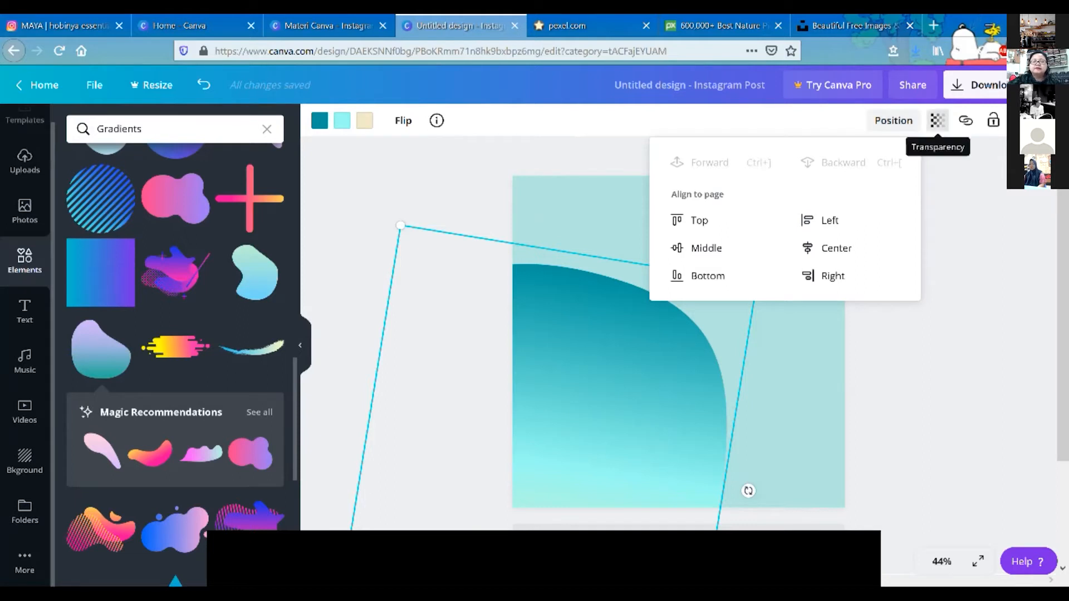
left_click(938, 120)
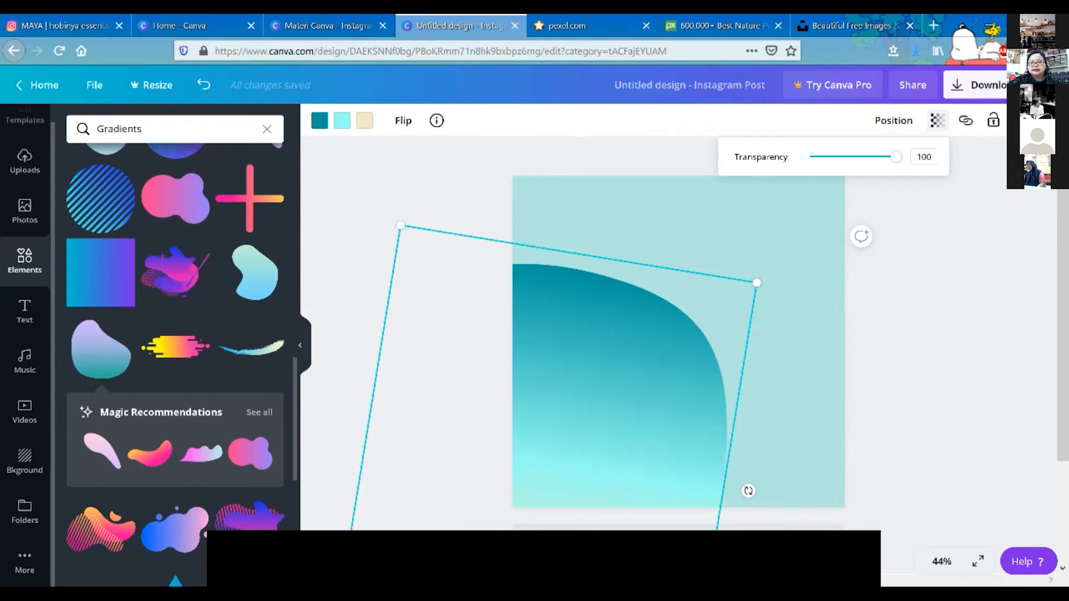
left_click_drag(895, 157, 836, 156)
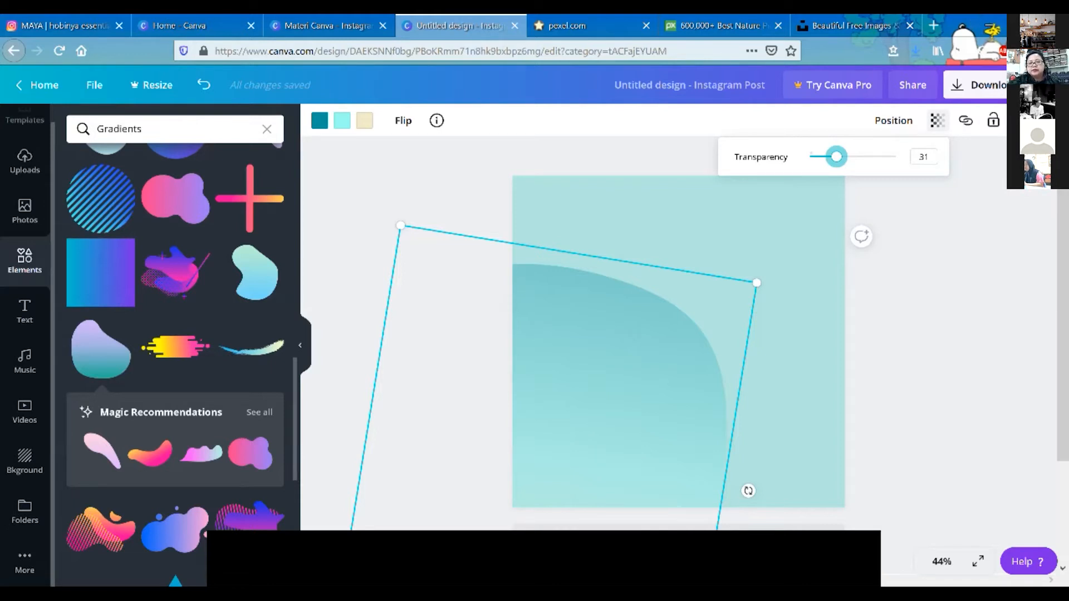
mouse_move(836, 156)
left_mouse_down()
mouse_move(887, 156)
mouse_move(845, 156)
left_mouse_up()
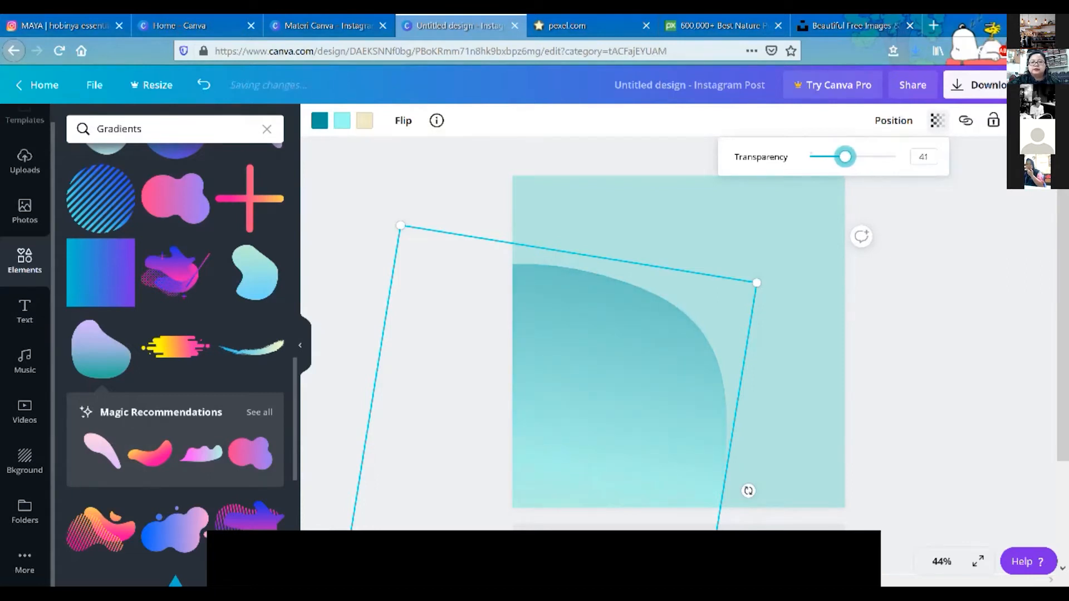
left_click(913, 251)
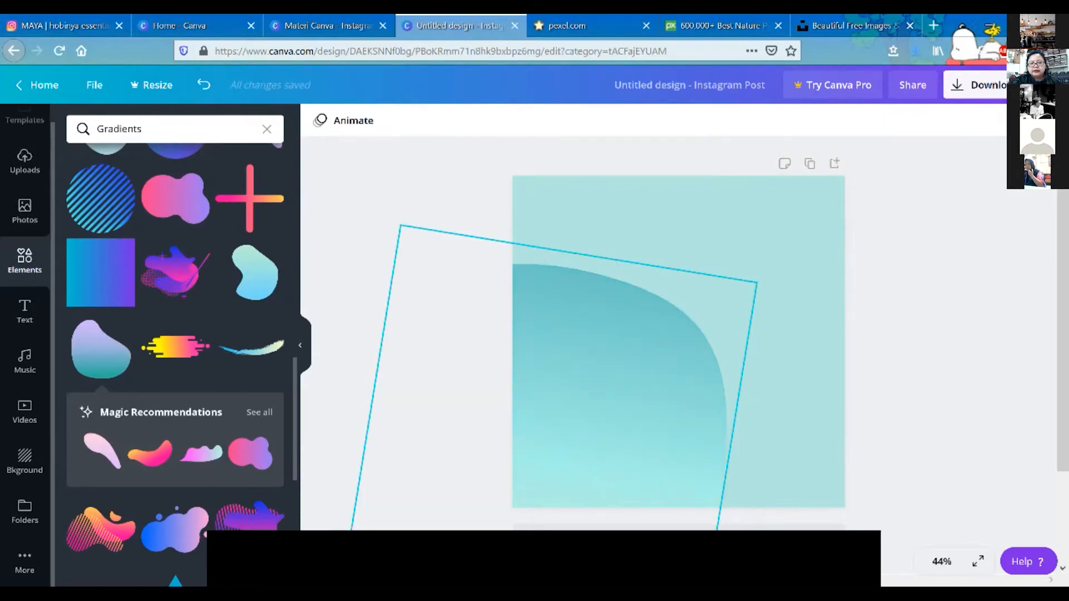
left_click(630, 373)
left_click_drag(629, 373, 637, 374)
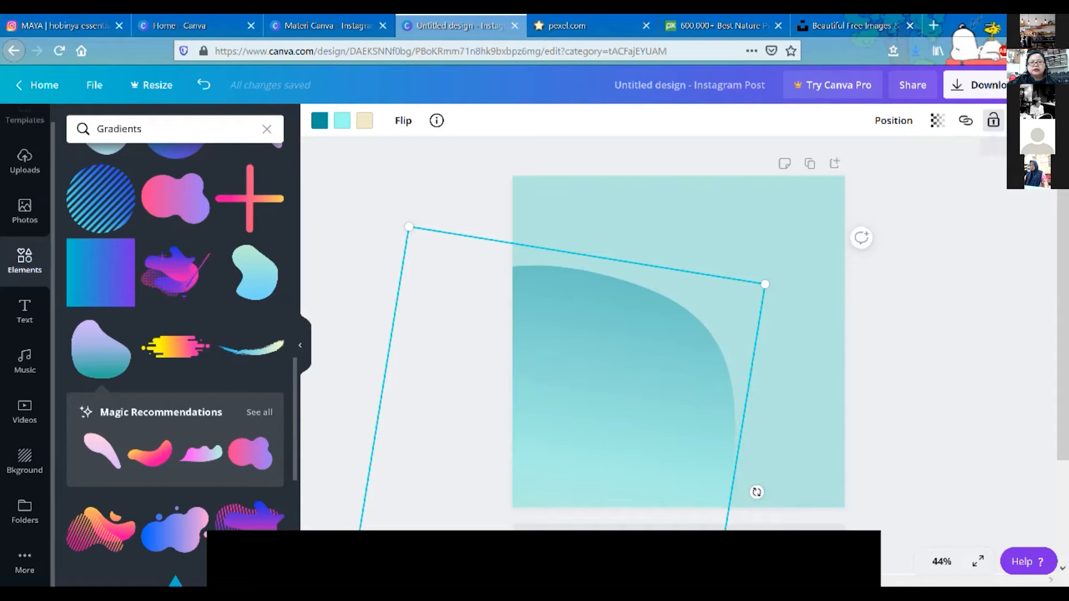
- Lock the blob in place to test that it cannot be moved, and unlock it again
left_click(993, 120)
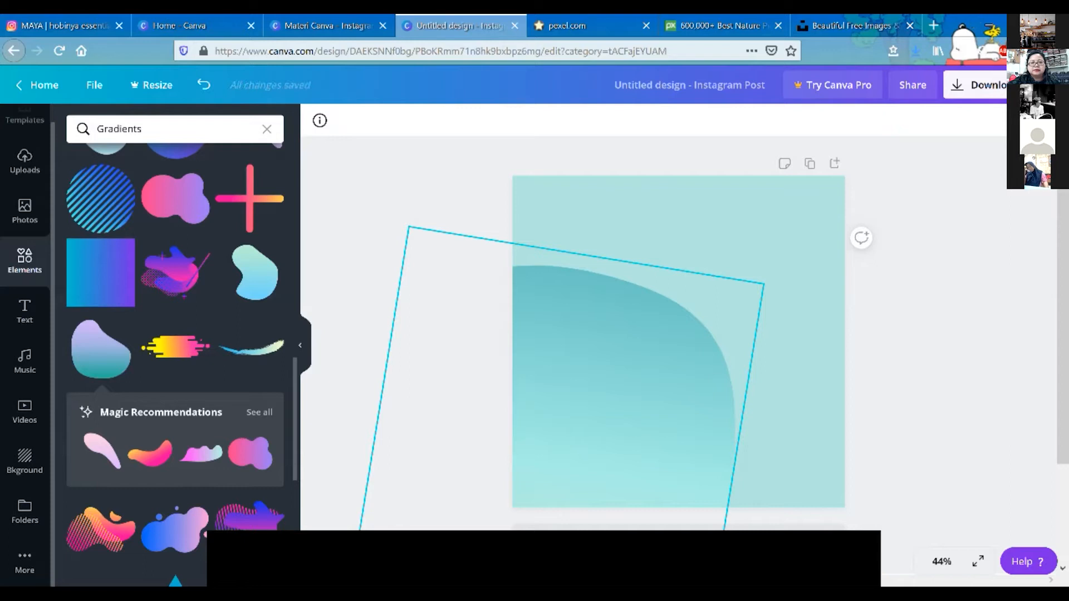
left_click(749, 239)
left_click(657, 362)
left_click(657, 362)
left_click(657, 361)
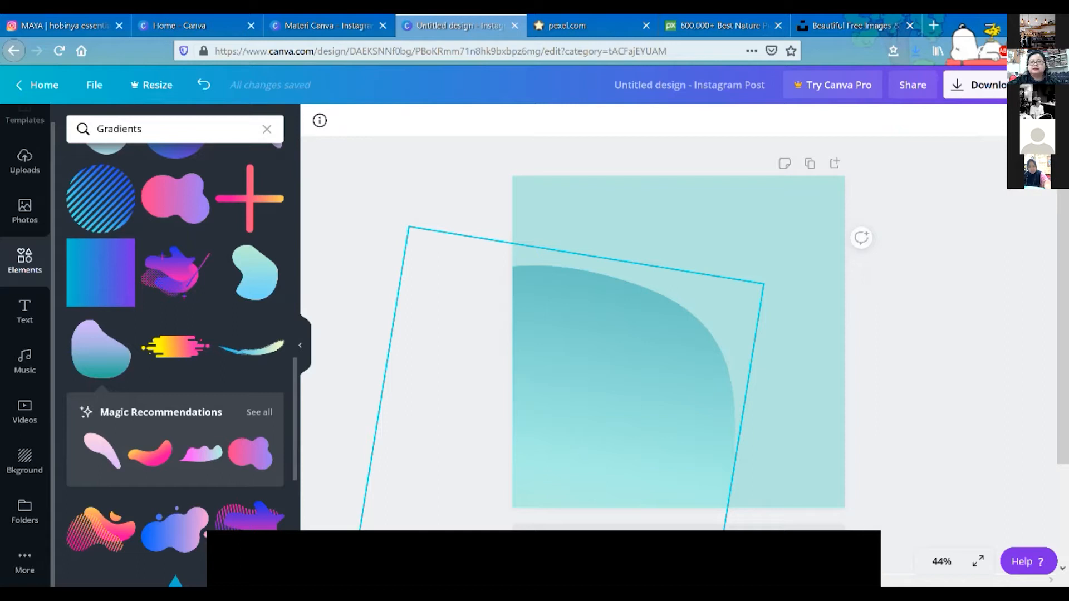
left_click(1021, 120)
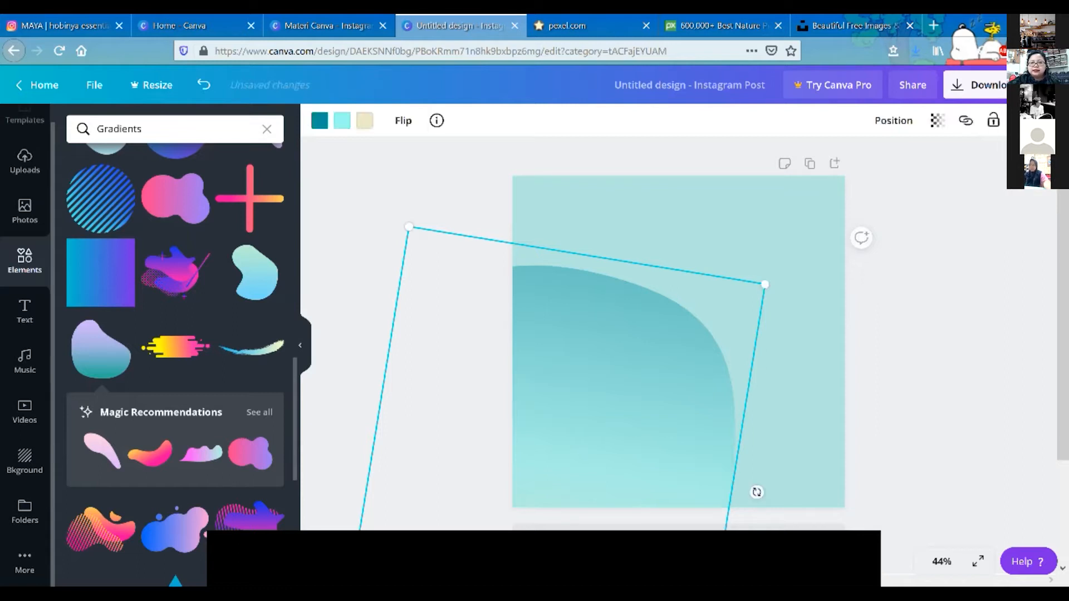
left_click(918, 345)
- Duplicate the blob, place the copy over the page's upper-right area, and delete the copy
left_click(640, 379)
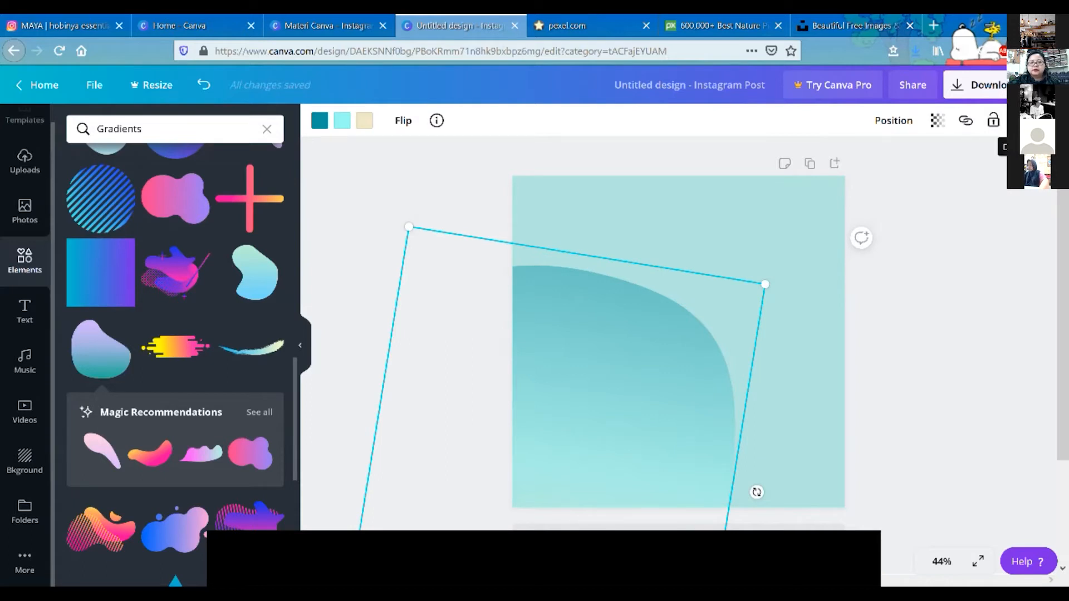
key("ctrl+d")
left_click_drag(623, 384, 787, 314)
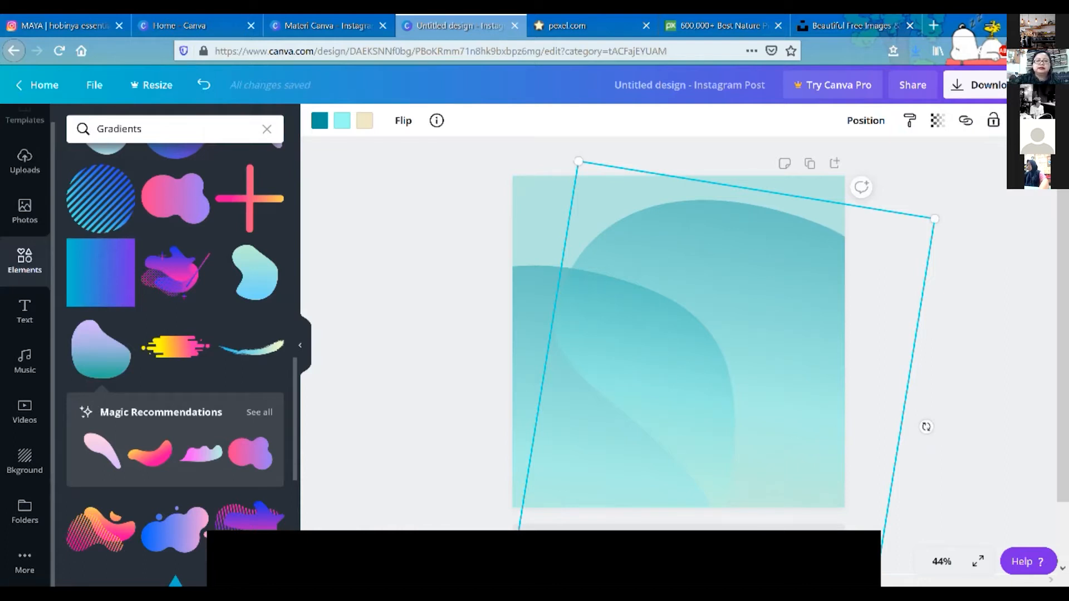
key("Delete")
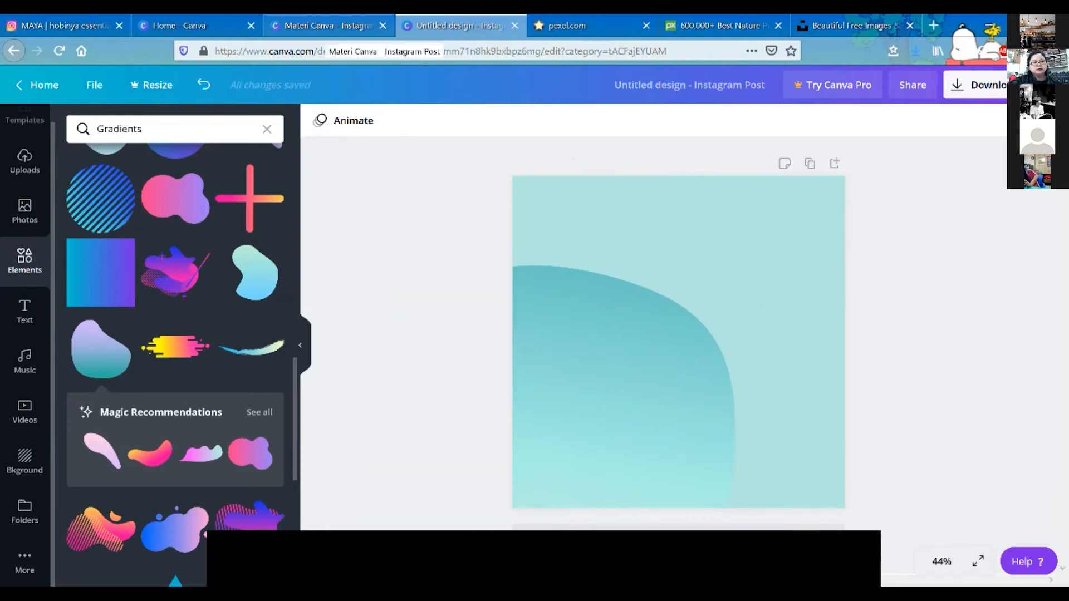
- Check the Materi Canva design for reference, and add the pink-and-mint wavy gradient shape from the Magic Recommendations to the untitled design
left_click(326, 26)
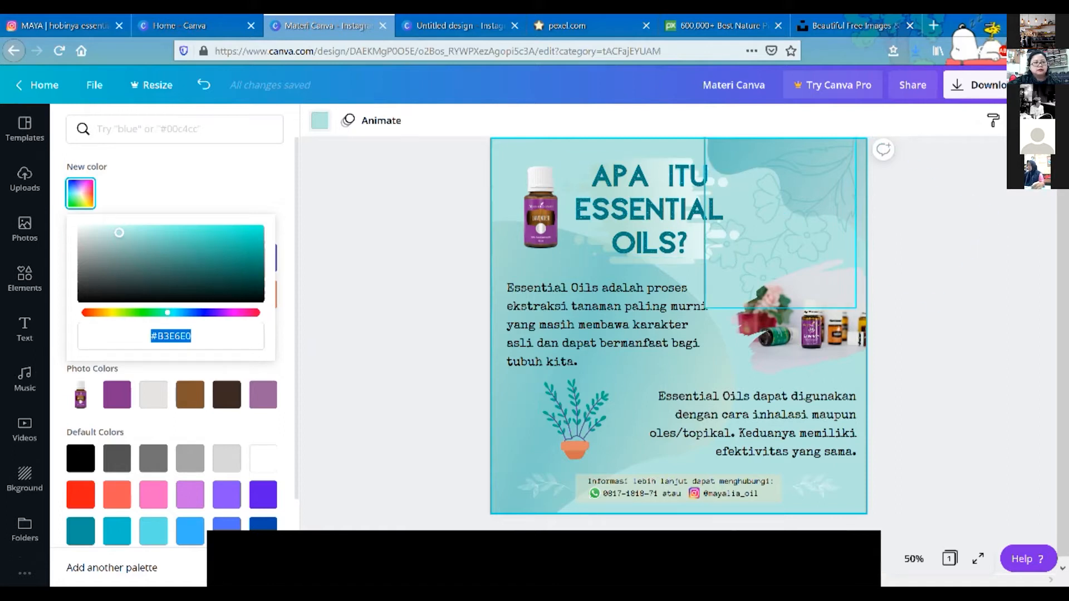
left_click(451, 26)
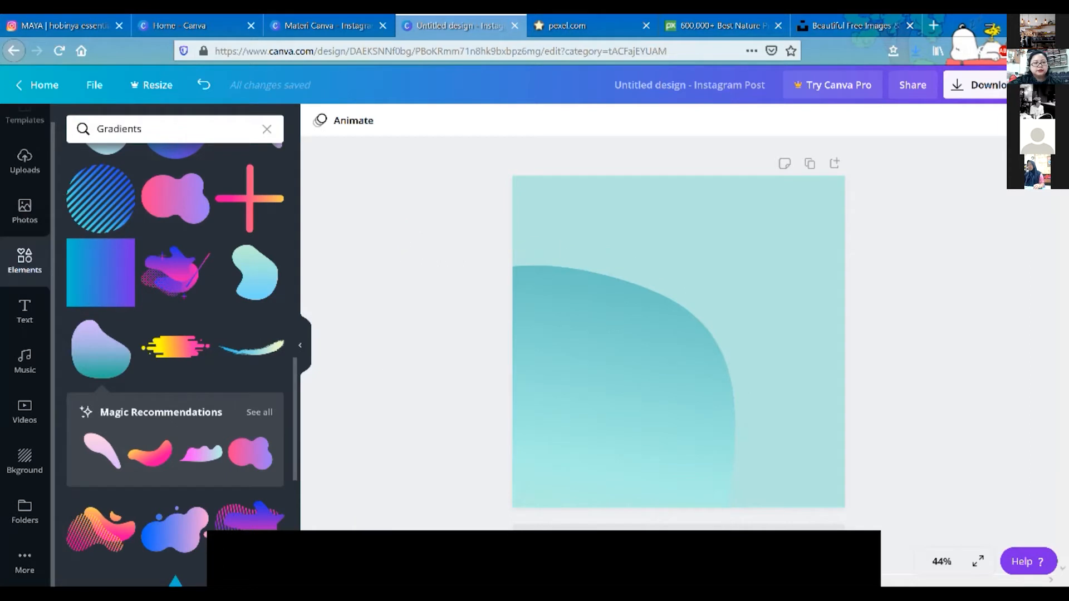
scroll(175, 454, "up", 5)
scroll(175, 454, "up", 4)
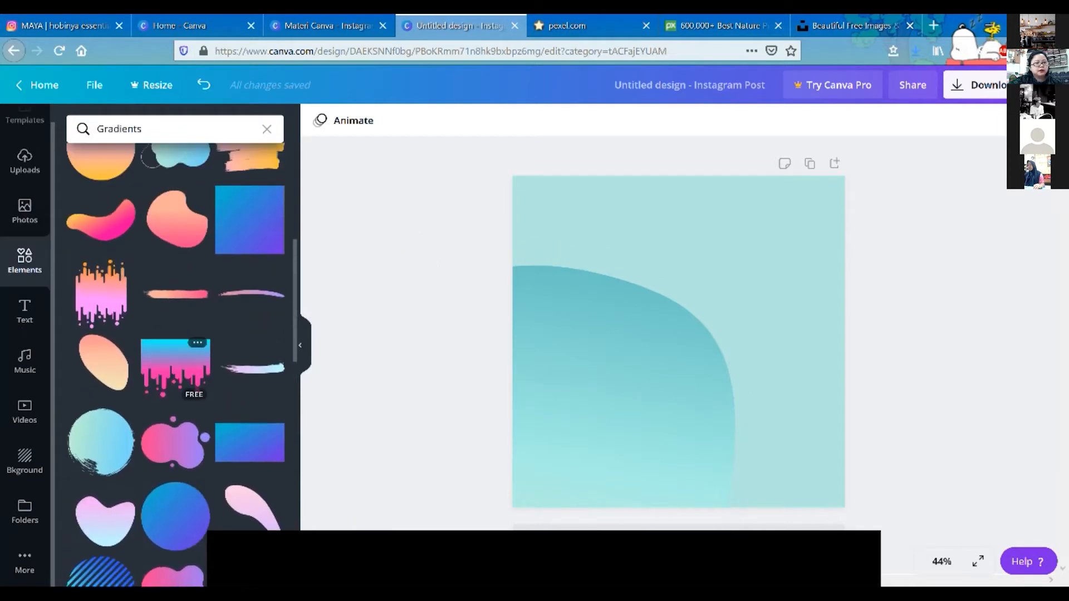
scroll(175, 406, "up", 1)
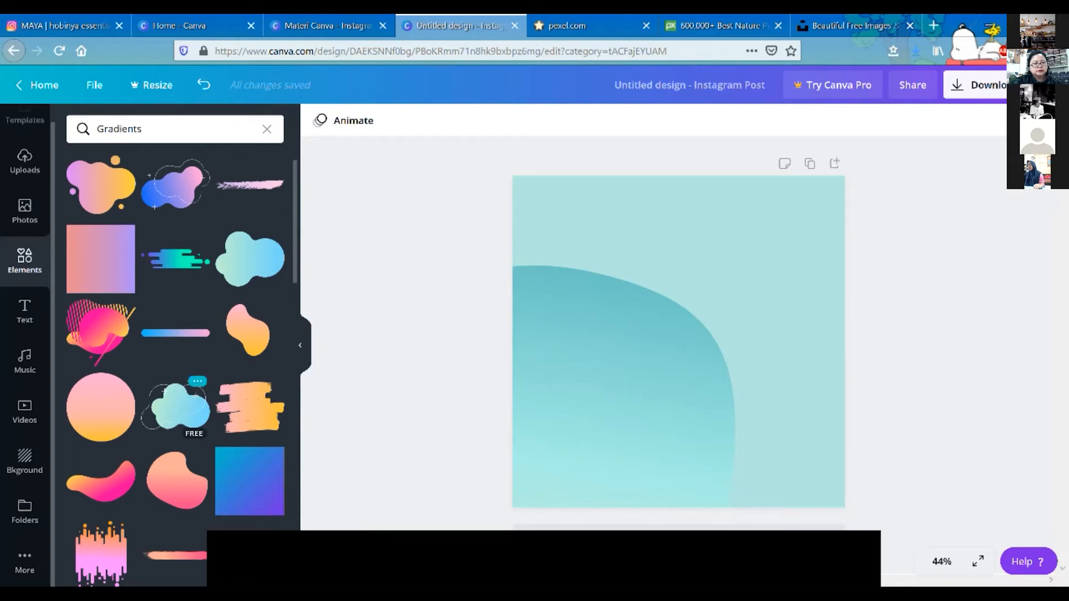
scroll(176, 406, "down", 8)
scroll(183, 250, "down", 6)
scroll(184, 278, "down", 4)
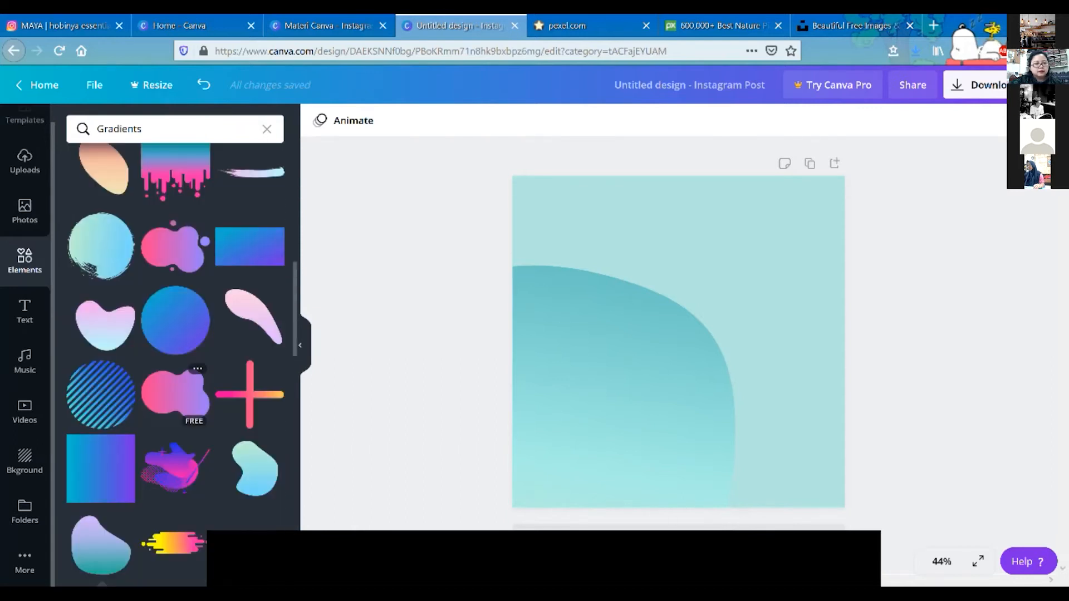
scroll(181, 362, "up", 5)
scroll(176, 412, "up", 3)
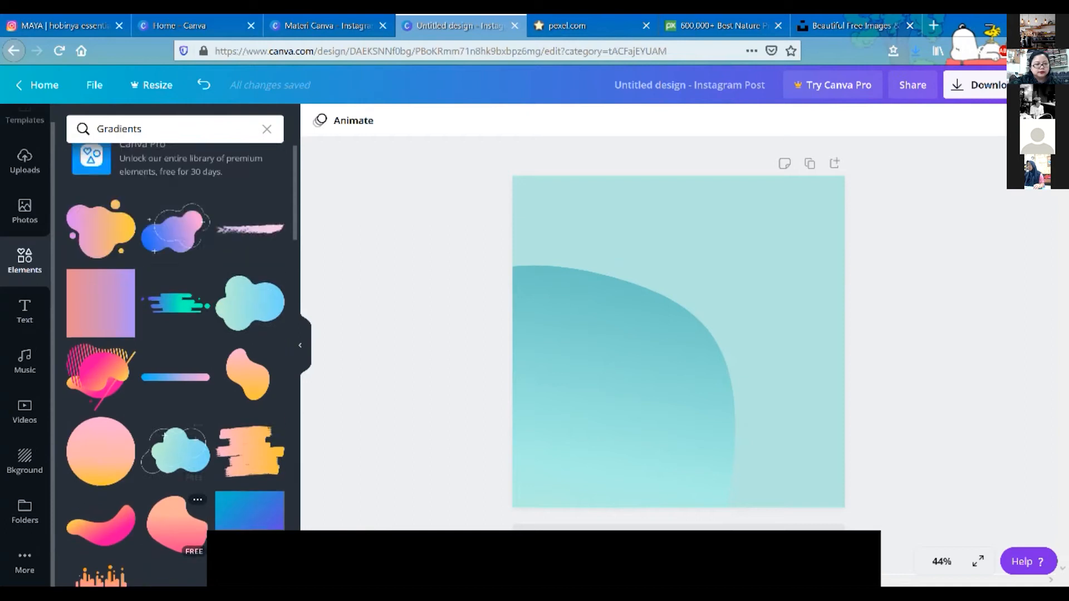
scroll(175, 390, "down", 7)
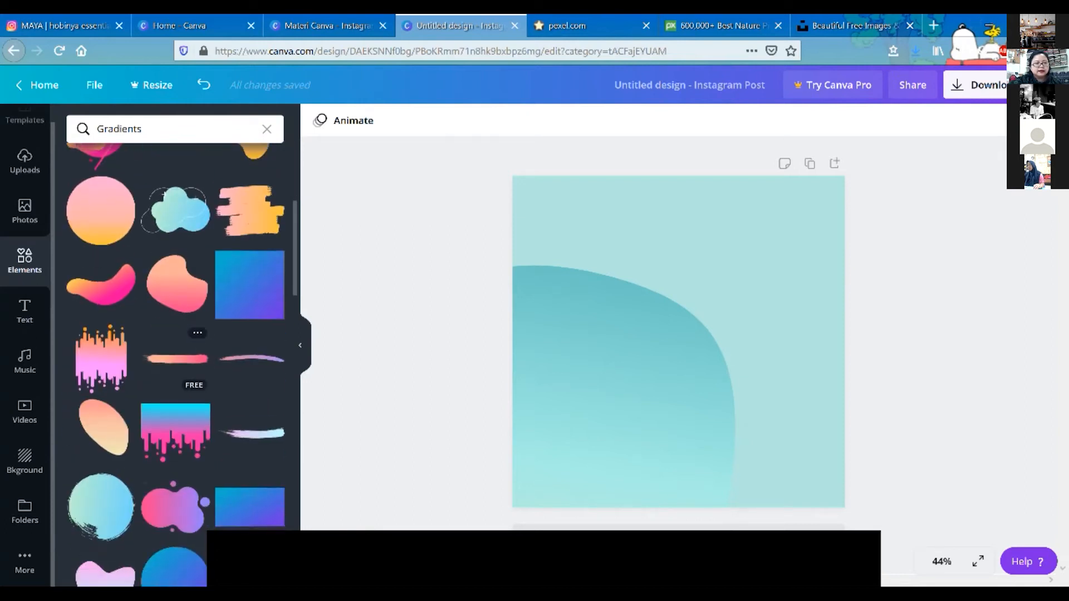
scroll(176, 362, "down", 5)
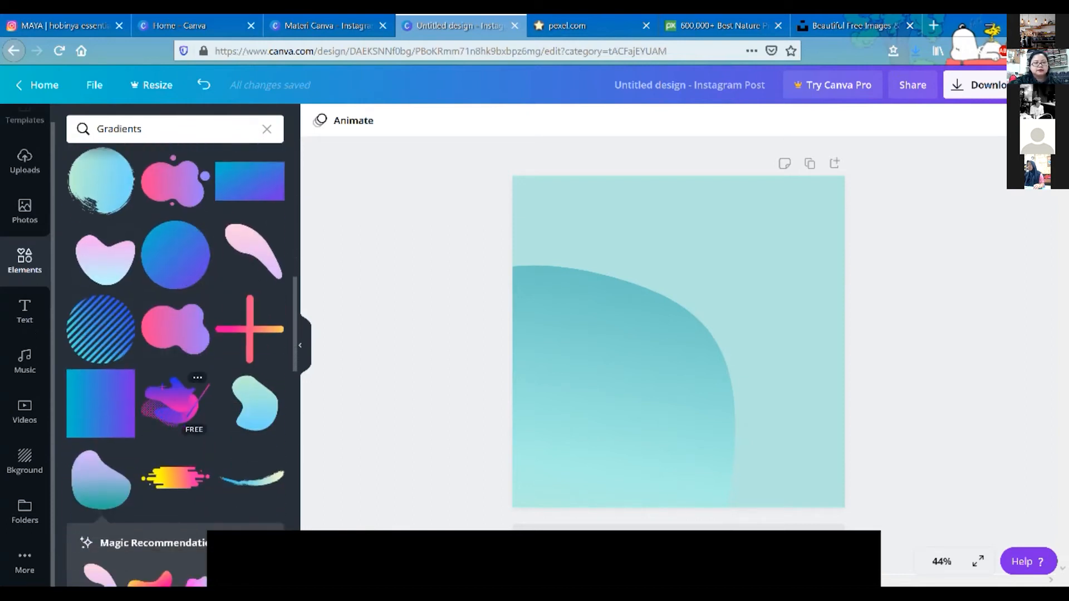
scroll(200, 390, "down", 1)
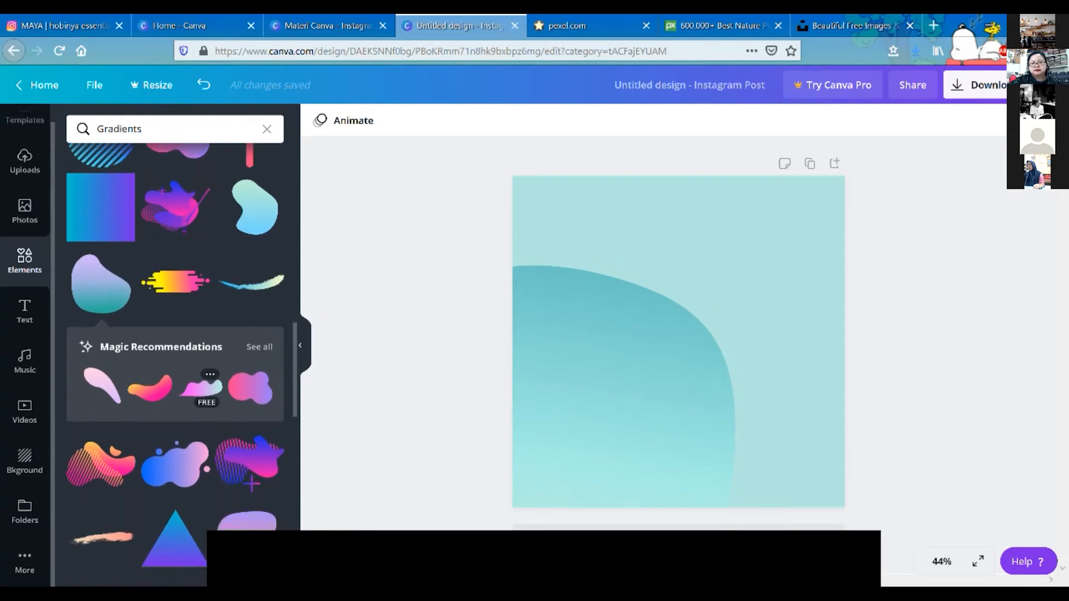
left_click(201, 387)
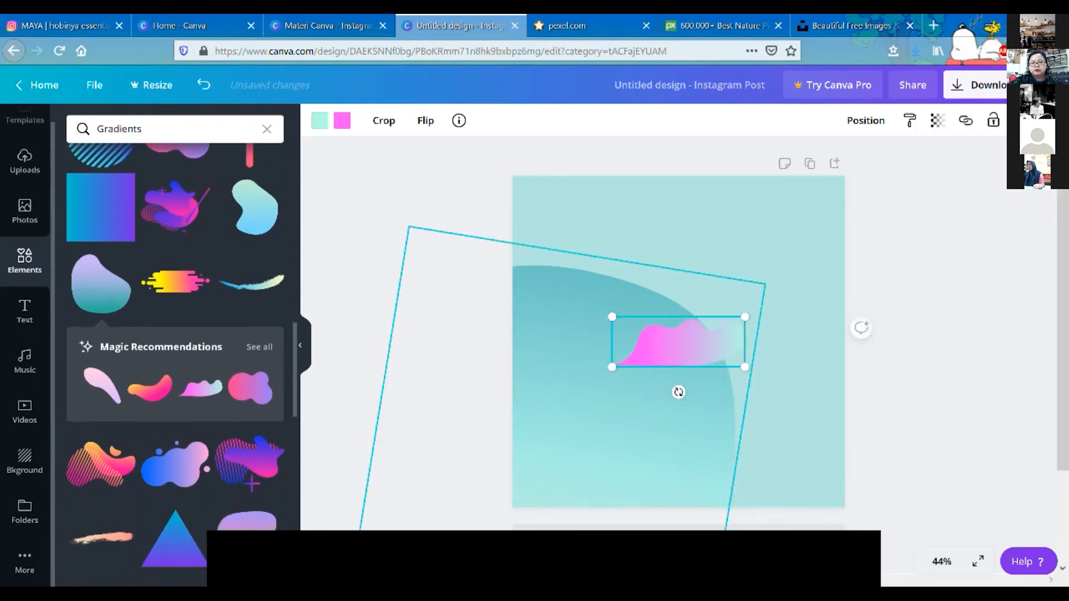
- Rotate and enlarge the wavy gradient shape, placing it diagonally across the page's upper-right corner so it extends past the edges
left_click_drag(679, 392, 761, 252)
left_click_drag(744, 368, 907, 370)
left_click_drag(788, 364, 839, 258)
left_click_drag(936, 301, 996, 327)
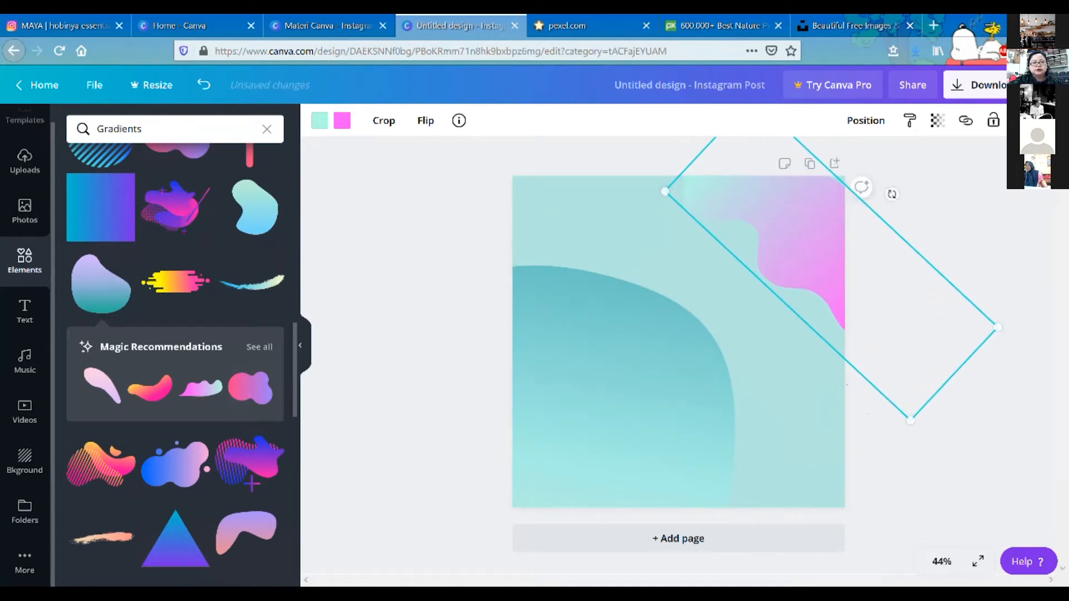
left_click_drag(816, 245, 821, 230)
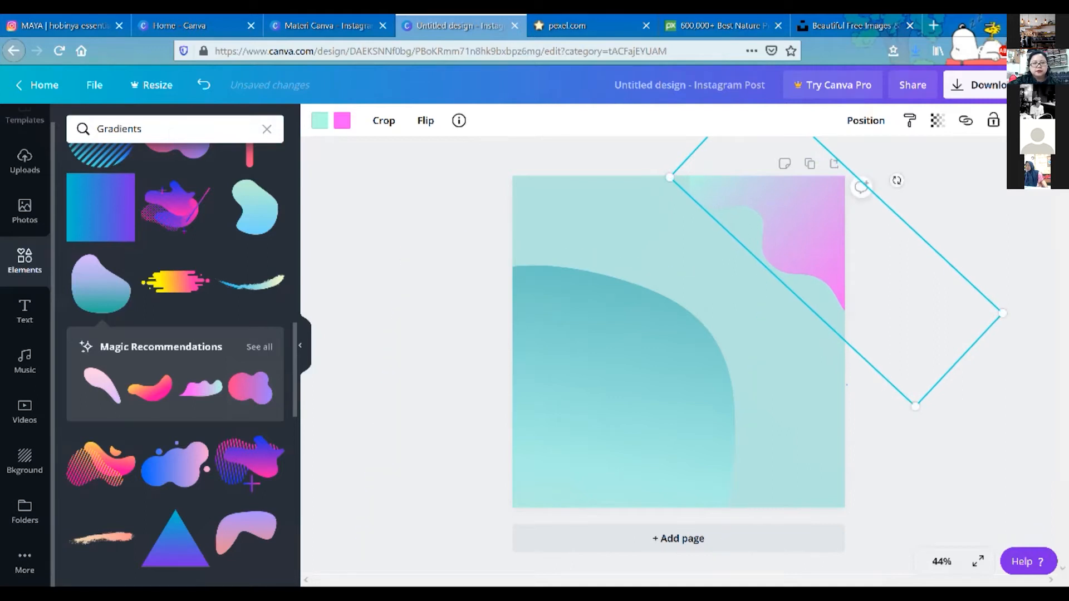
- Replace the wavy shape's pink with the dark teal document color and set its transparency to 32
left_click(342, 120)
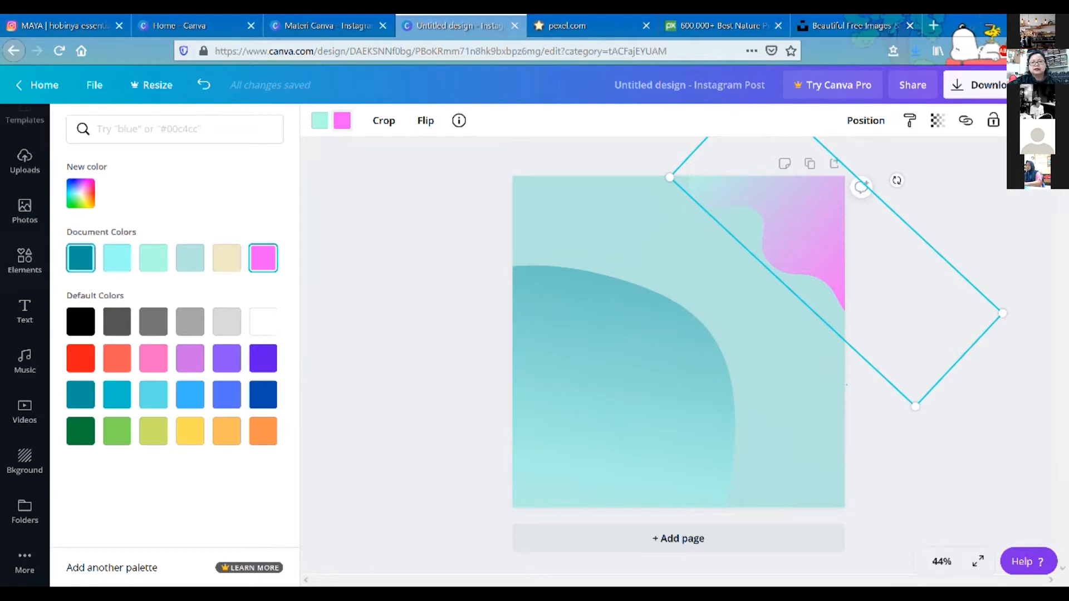
left_click(80, 258)
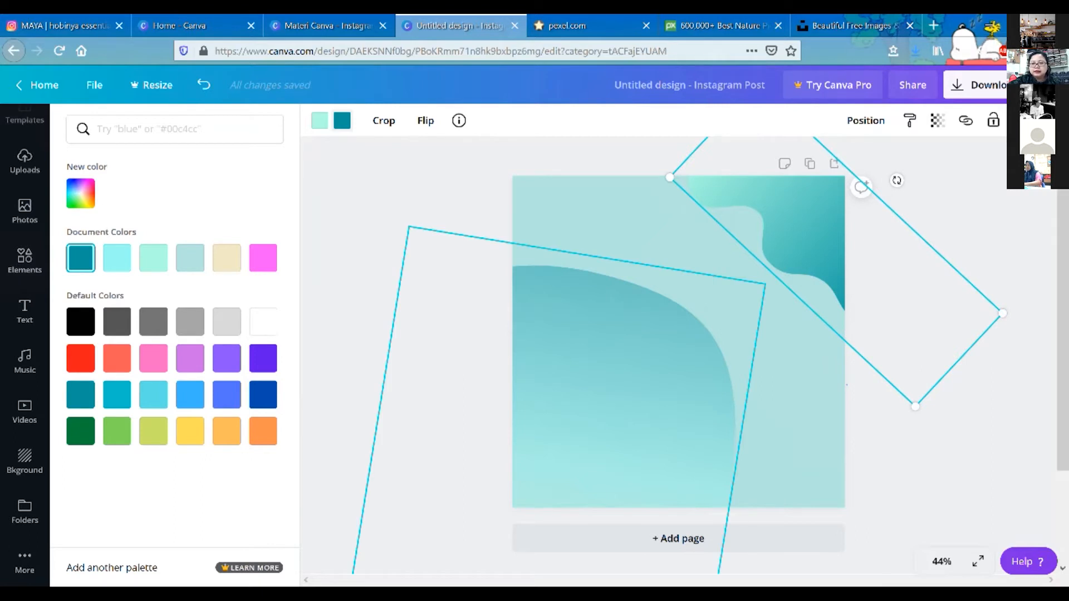
left_click(937, 120)
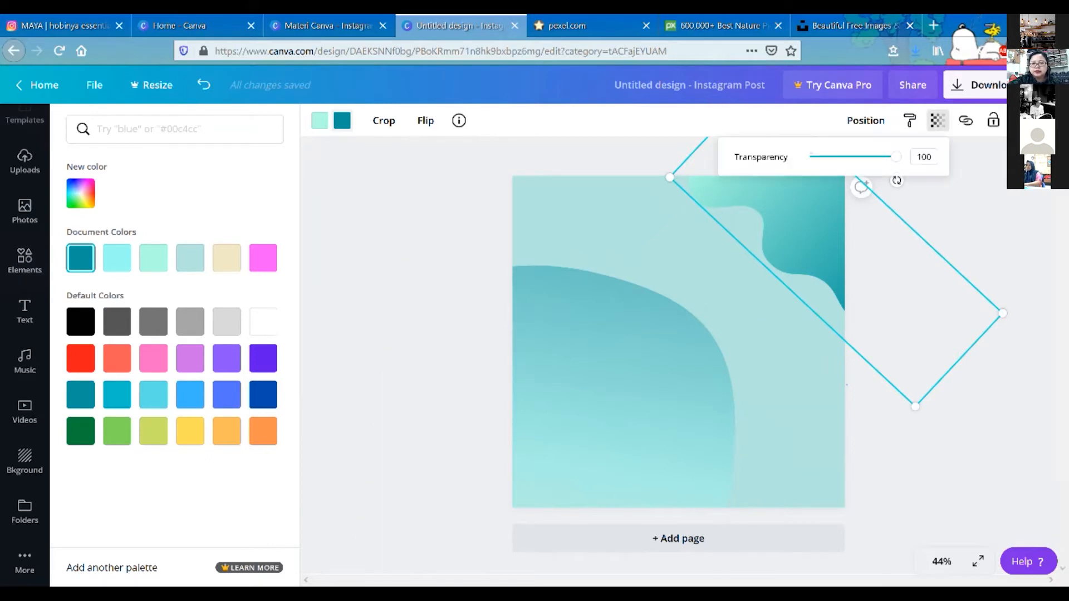
left_click_drag(896, 156, 836, 156)
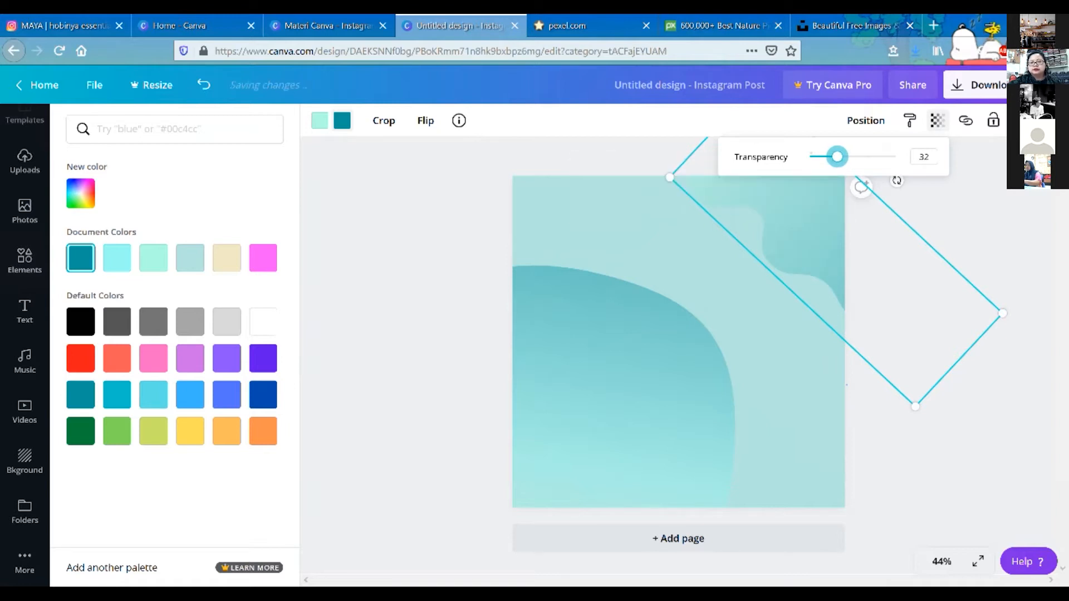
left_click(25, 261)
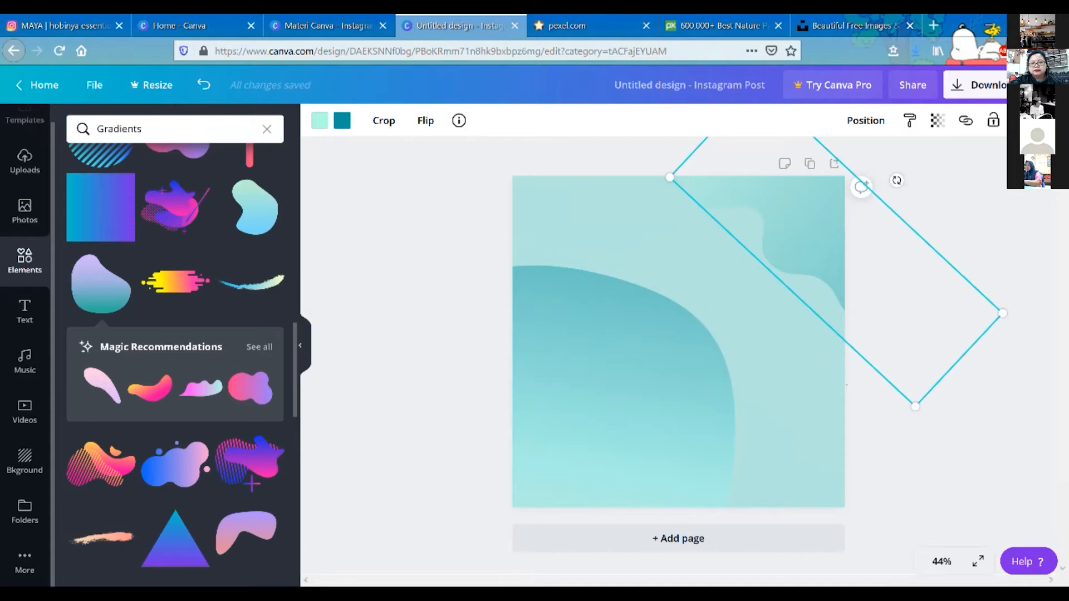
left_click(925, 445)
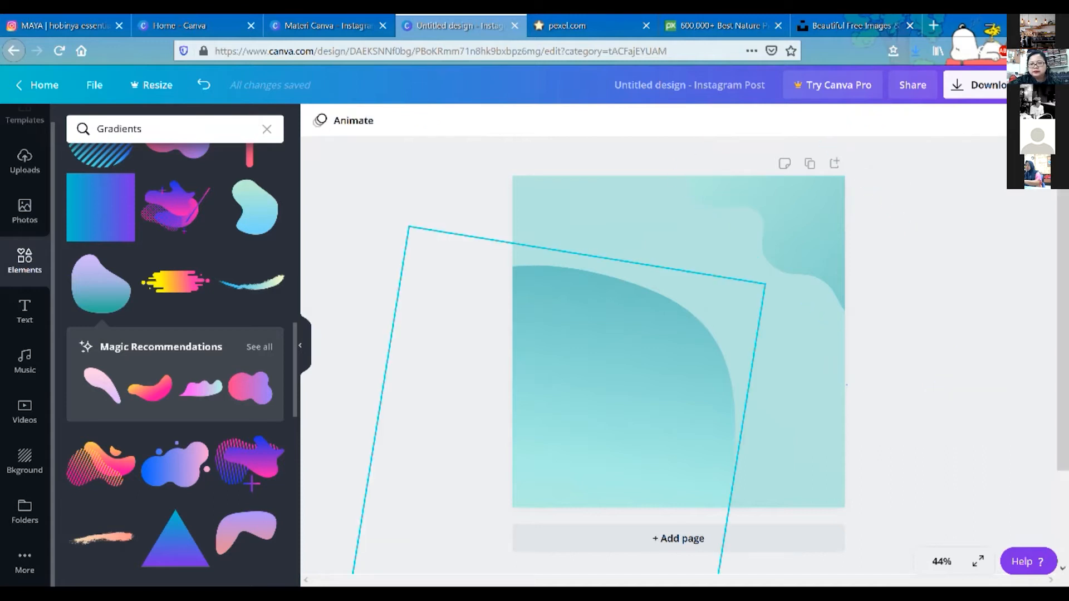
- Set the large teal blob's transparency to 26 in the page's lower-left area
left_click(640, 384)
left_click(938, 121)
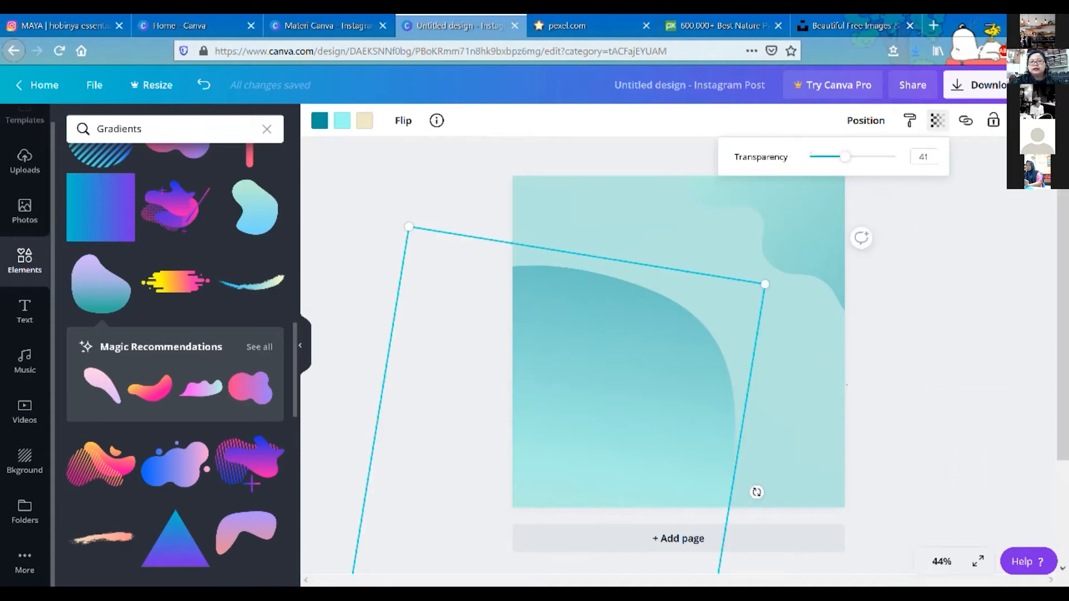
left_click_drag(845, 156, 832, 156)
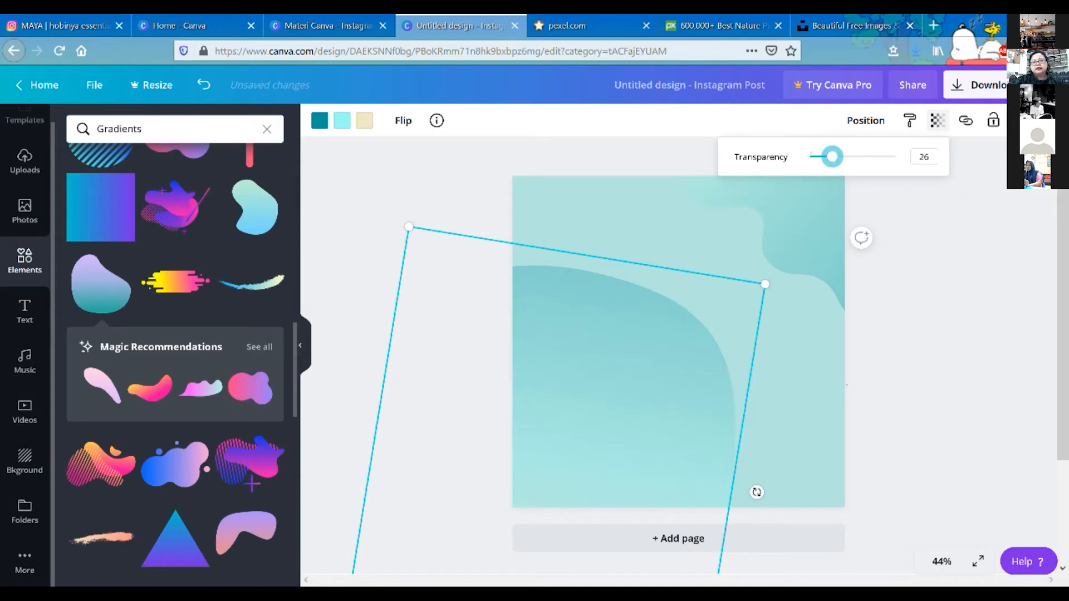
left_click(963, 195)
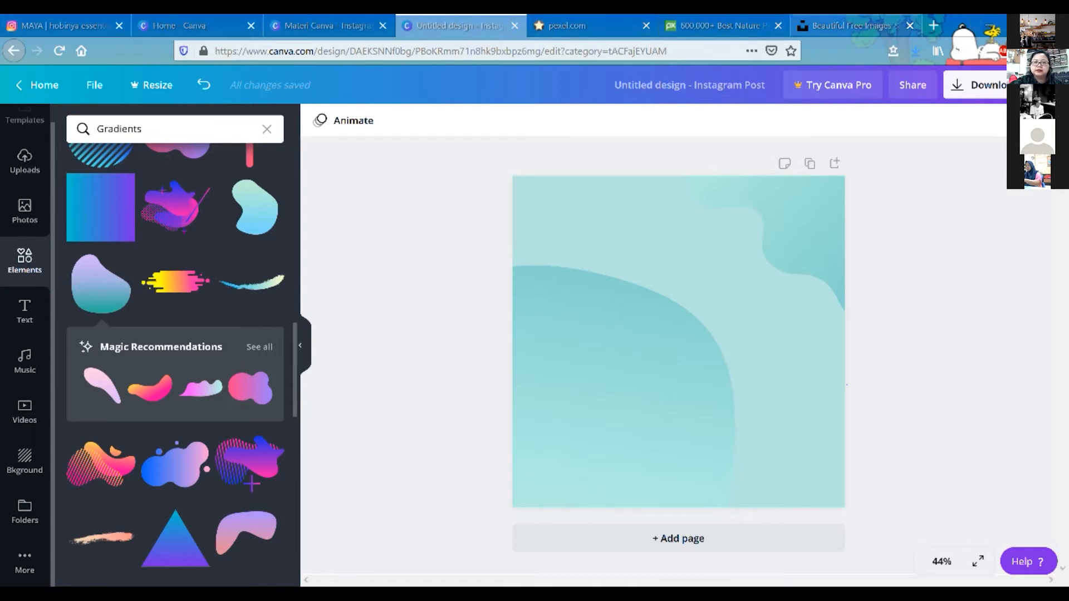
- Close the pexel.com page and open the misty green forest photo from Pixabay's nature results
left_click(646, 26)
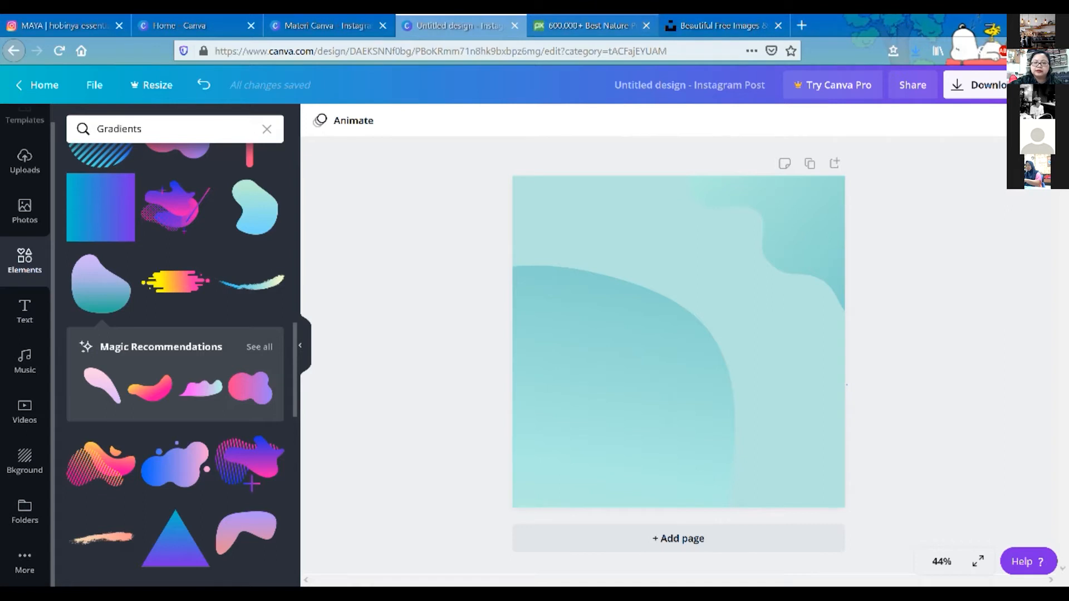
left_click(593, 26)
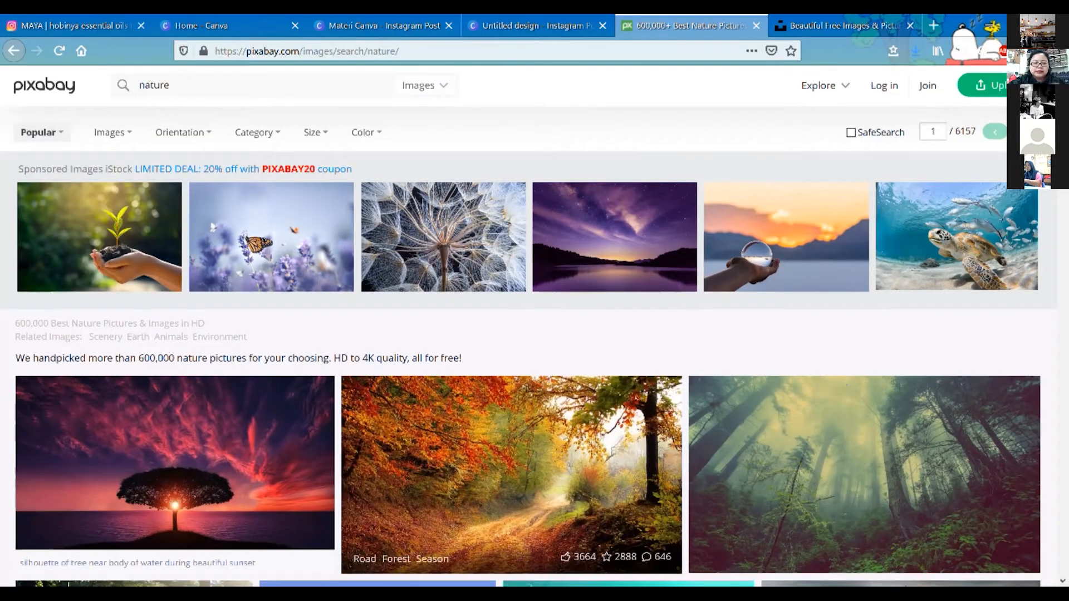
scroll(896, 412, "down", 4)
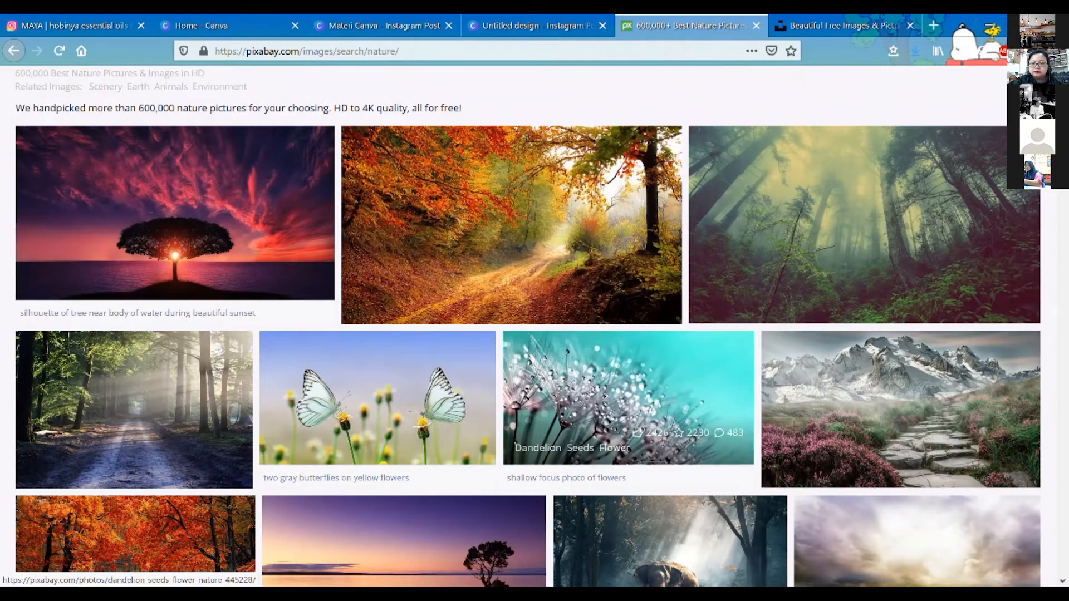
left_click(863, 222)
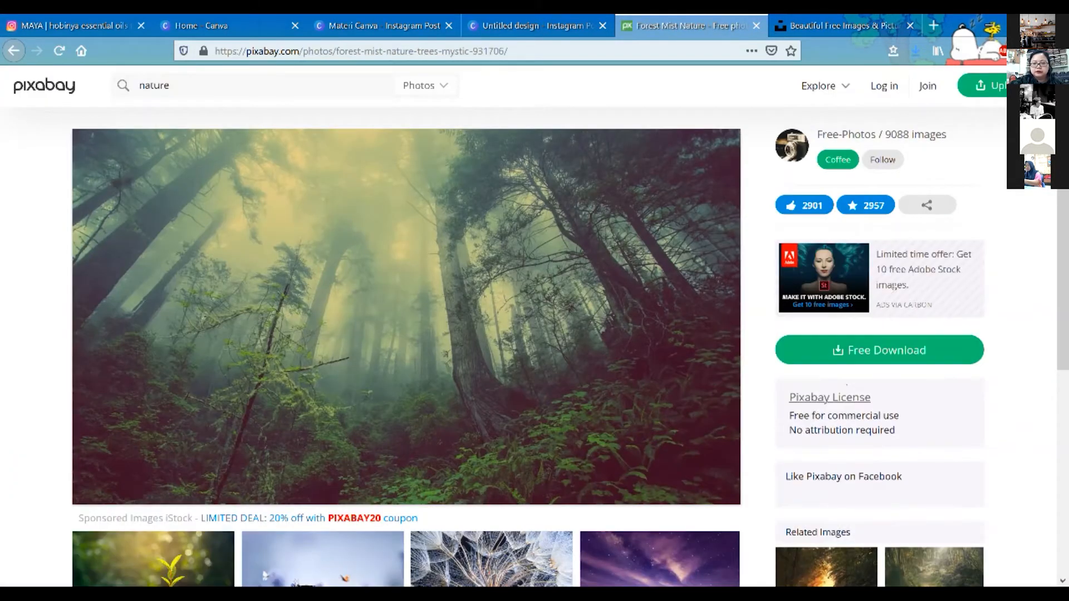
- Download the misty forest photo at 1280×720 and save it as forest-931706_1280 in the Download Pic folder
left_click(880, 350)
left_click(797, 411)
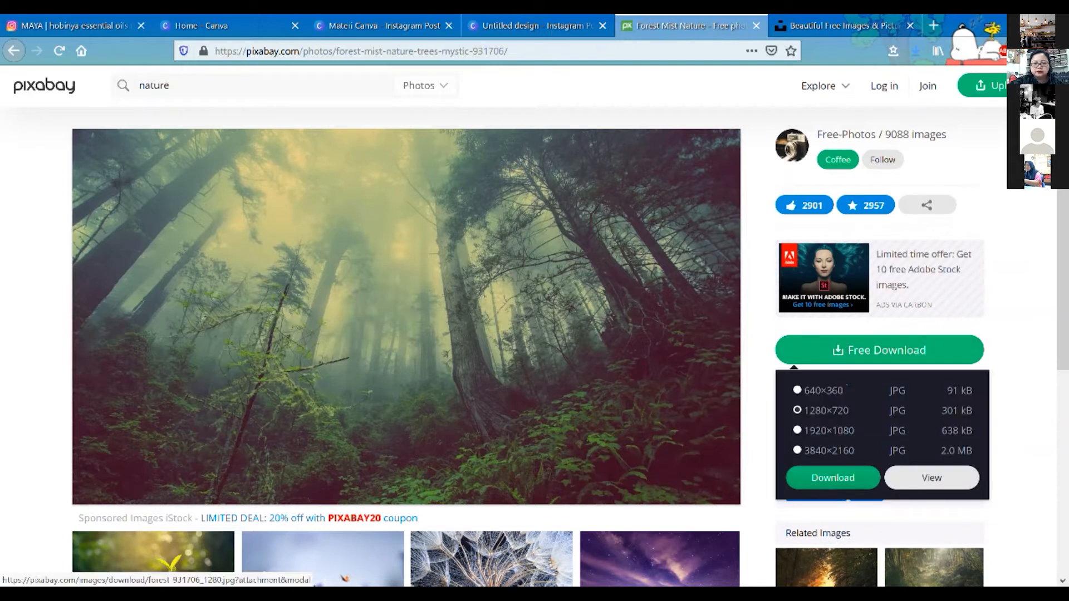
left_click(833, 478)
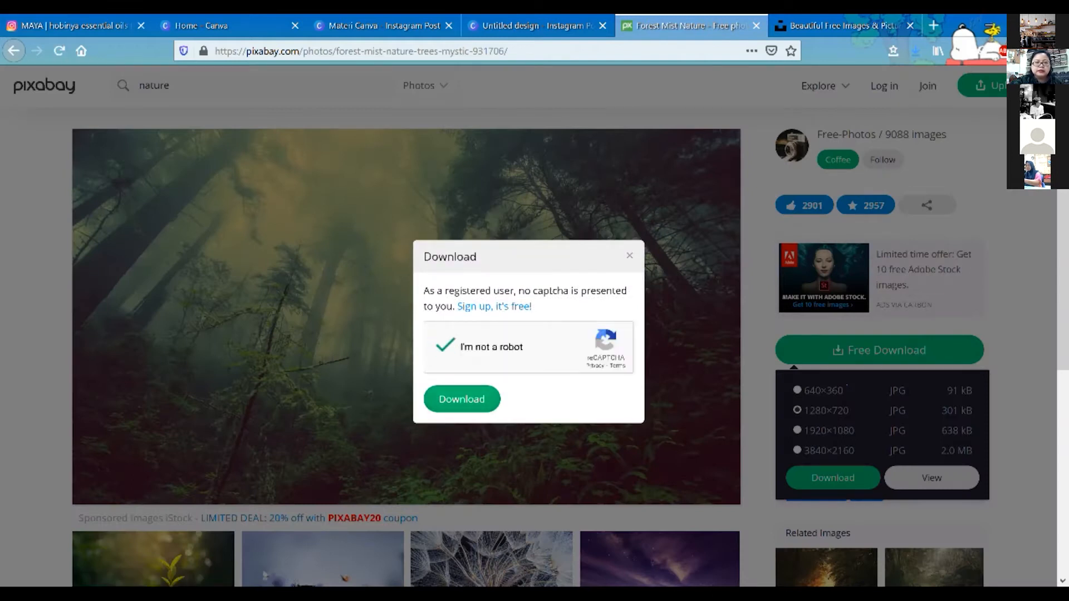
left_click(461, 400)
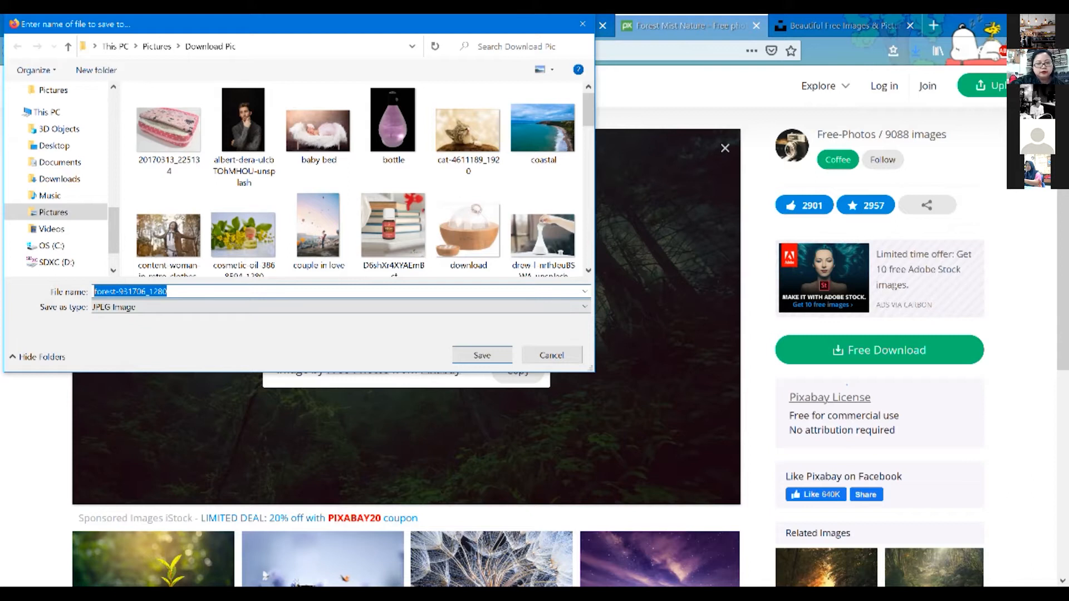
left_click(482, 355)
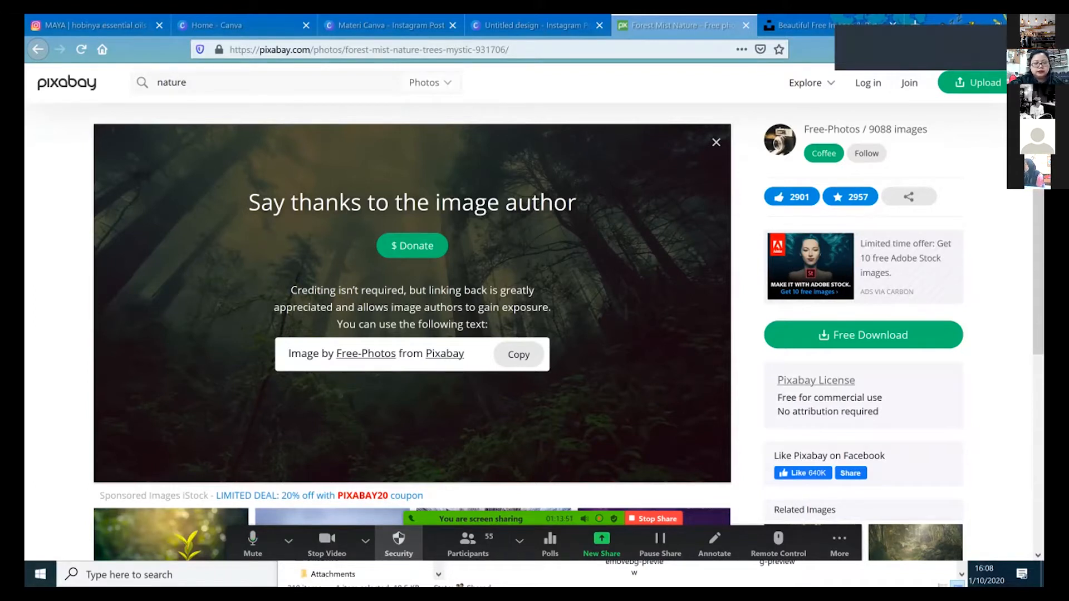
- Switch to File Explorer and locate the downloaded forest image in the Download Pic folder
key("super")
left_click(381, 574)
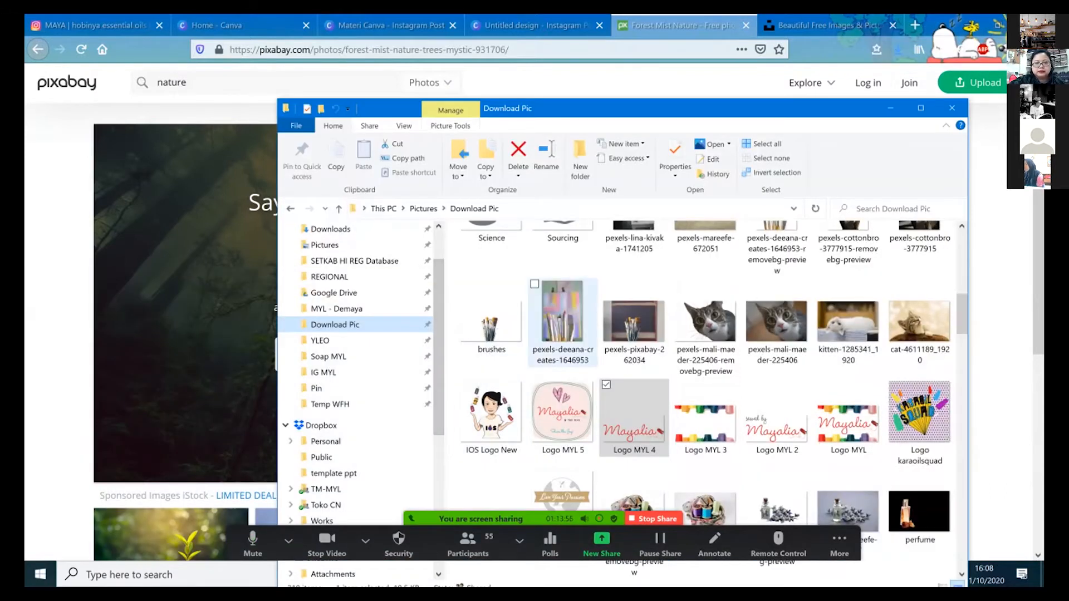
scroll(562, 340, "up", 5)
scroll(562, 342, "up", 3)
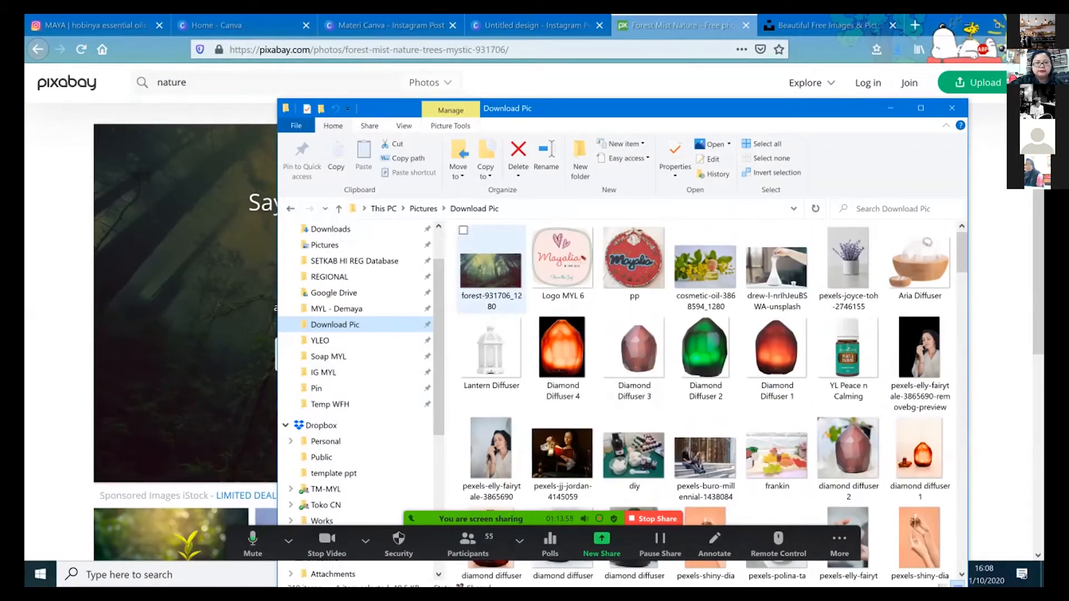
- Return to the untitled Canva design and upload forest-931706_1280 from the Download Pic folder
left_click(536, 25)
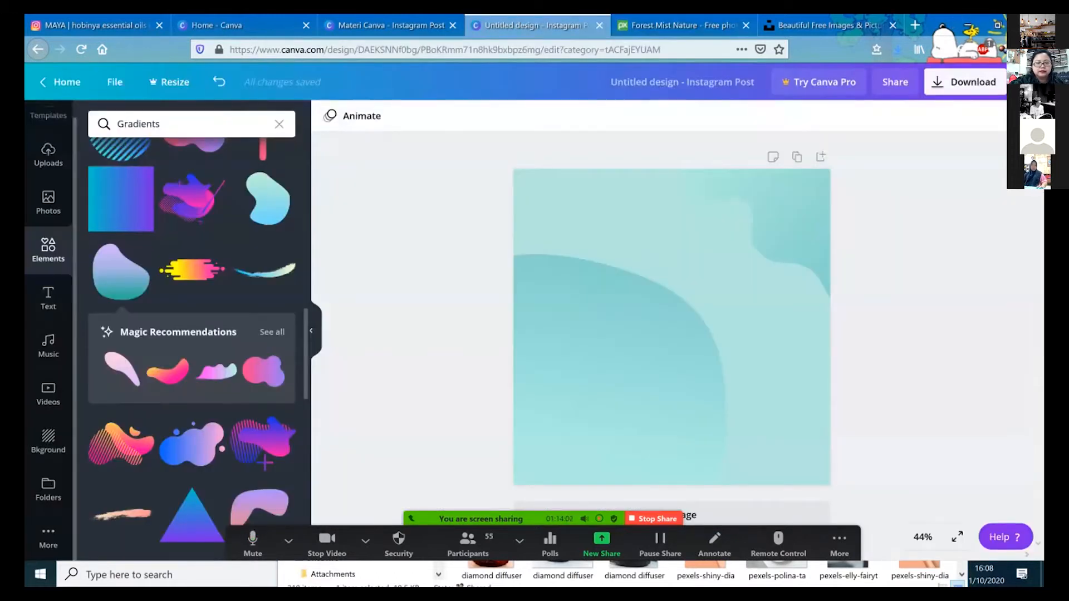
key("super")
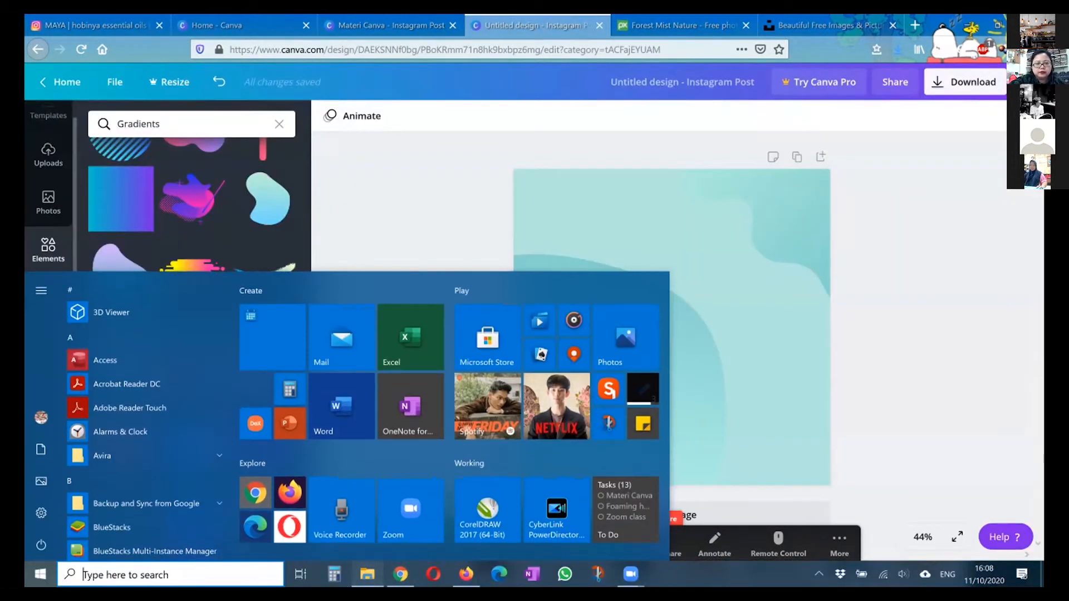
left_click(362, 574)
left_click_drag(591, 110, 664, 113)
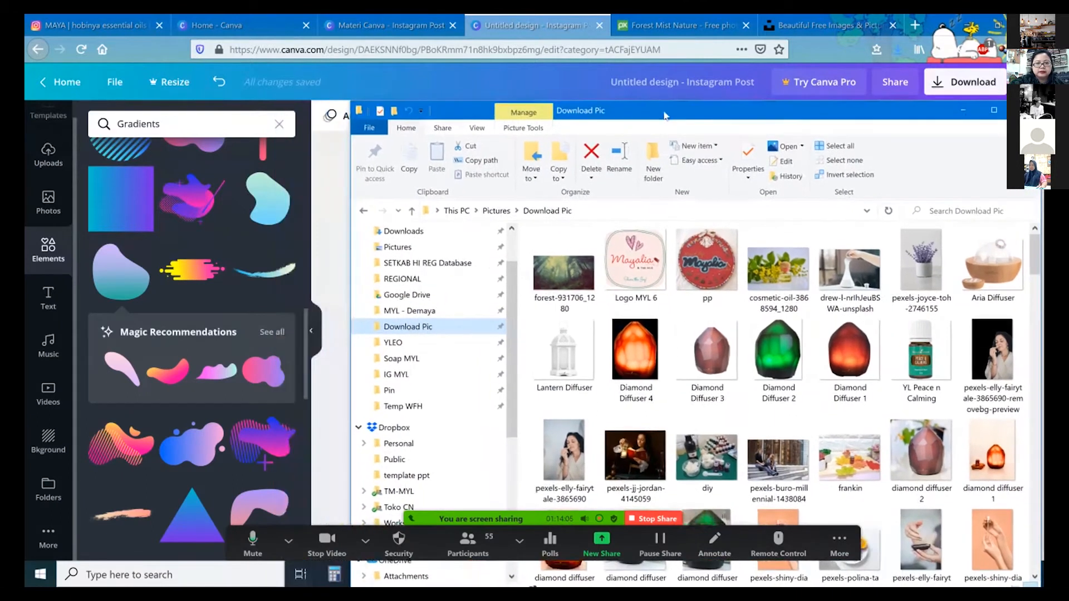
left_click(564, 273)
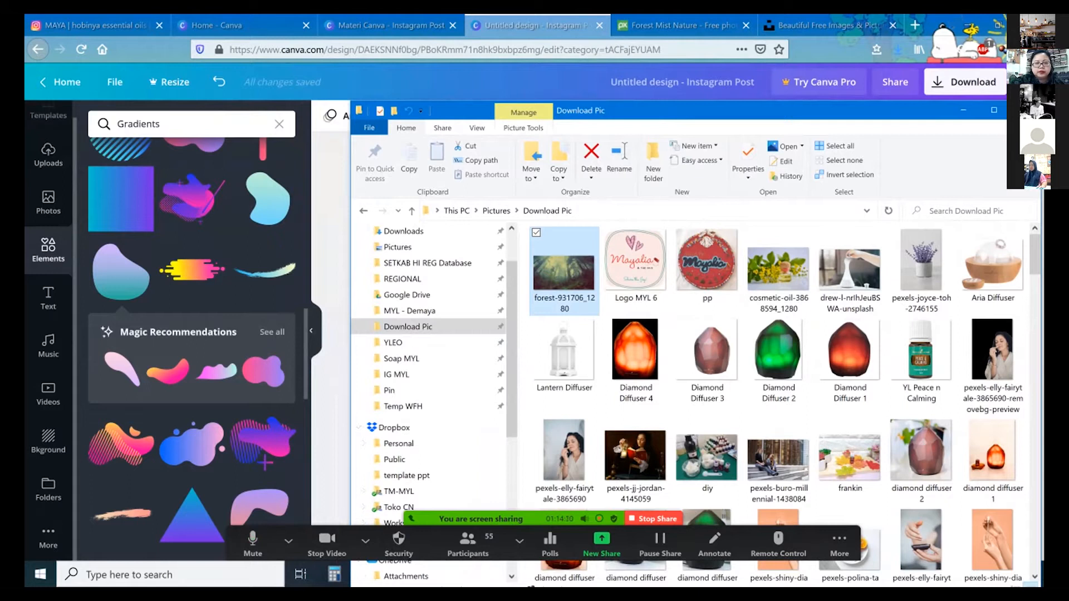
left_click_drag(564, 272, 199, 242)
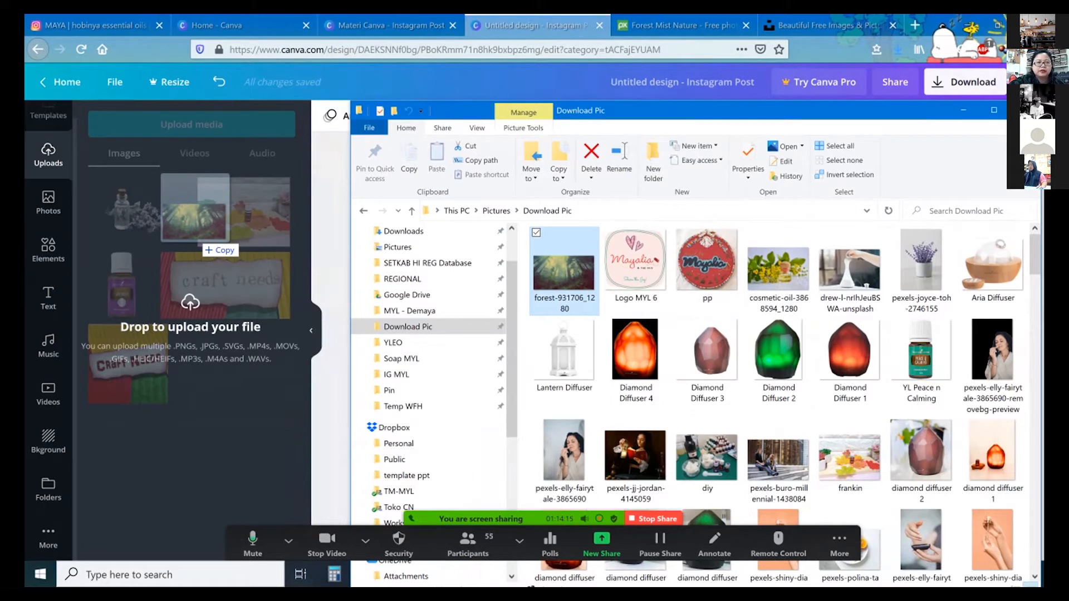
left_click_drag(199, 244, 199, 244)
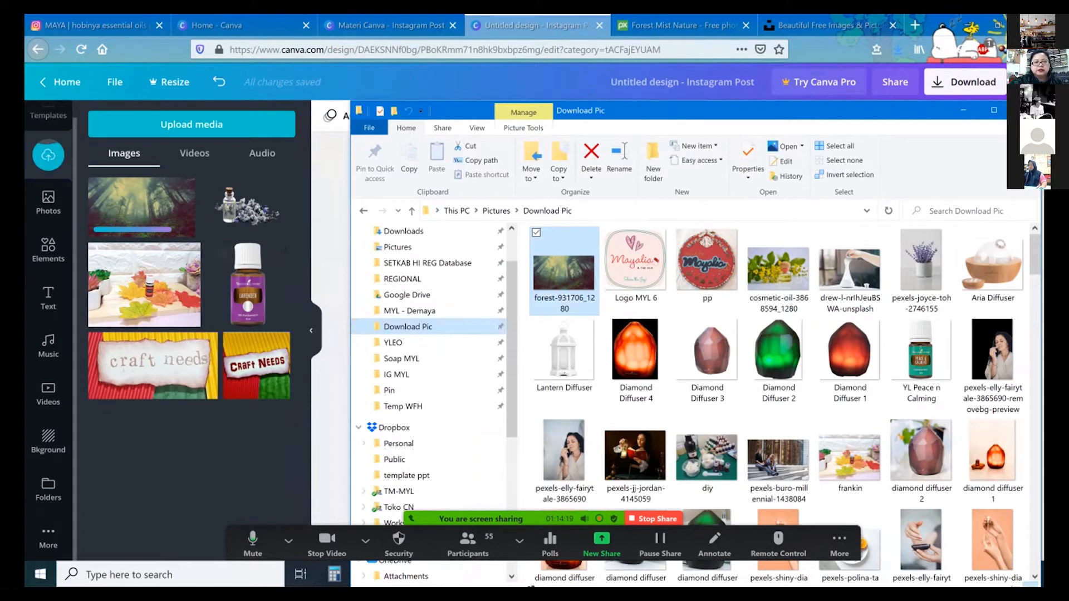
- Upload pexels-buro-millennial-1438084 from the Download Pic folder to Canva and bring the design back to the front
scroll(707, 356, "down", 5)
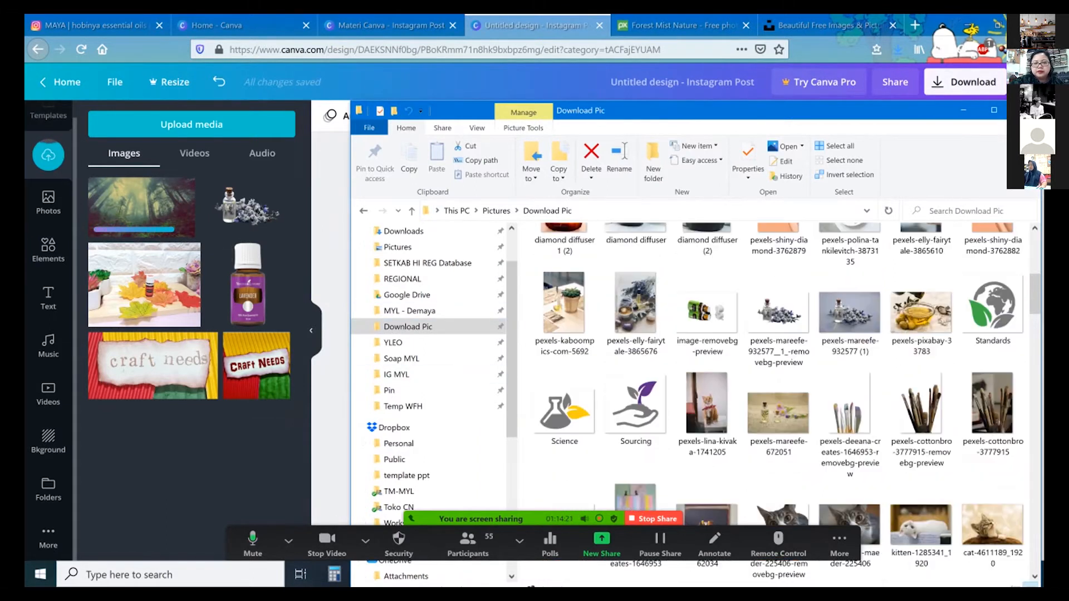
scroll(850, 423, "up", 3)
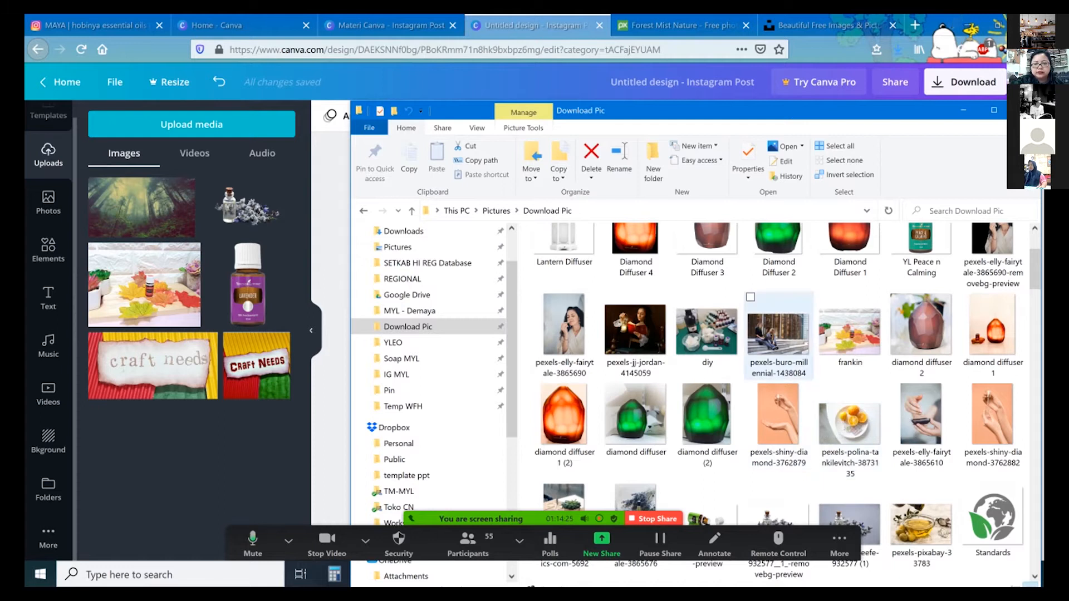
left_click_drag(778, 334, 233, 328)
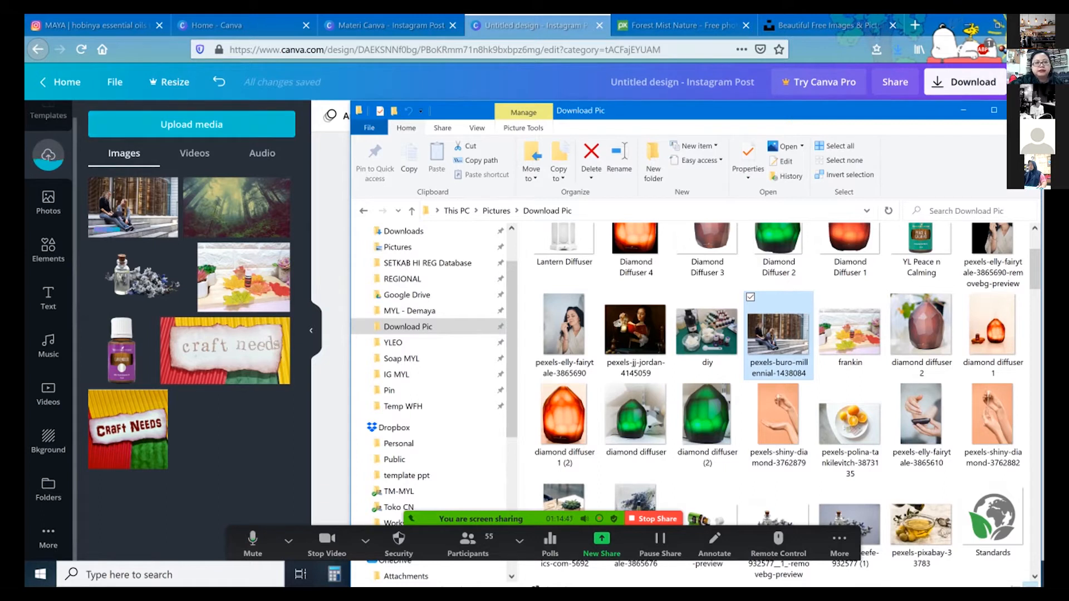
left_click(229, 437)
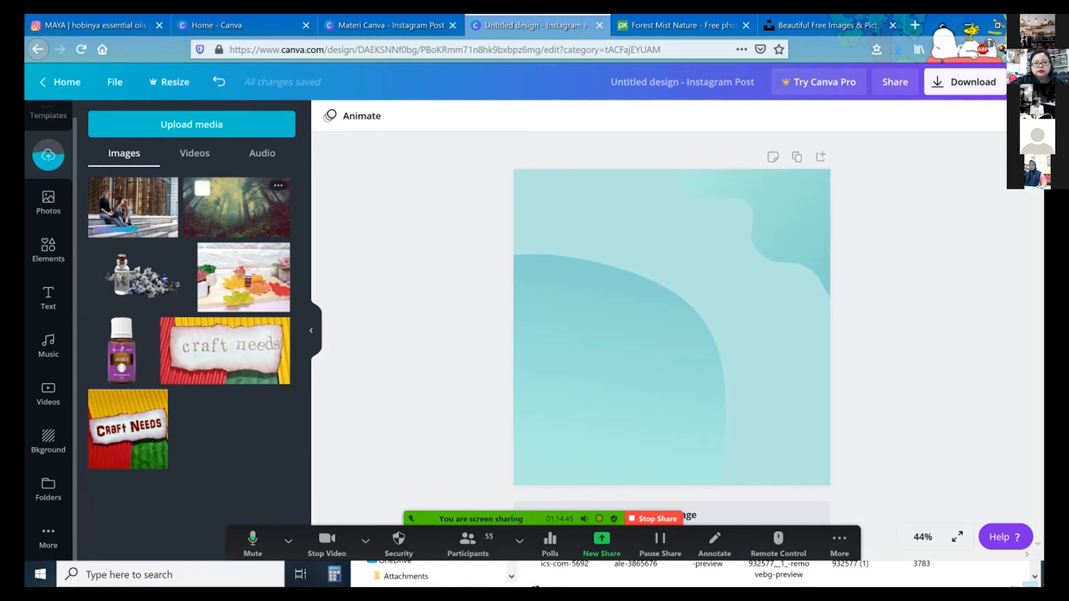
- Add the uploaded forest photo to the page and replace the page background with it
left_click(236, 209)
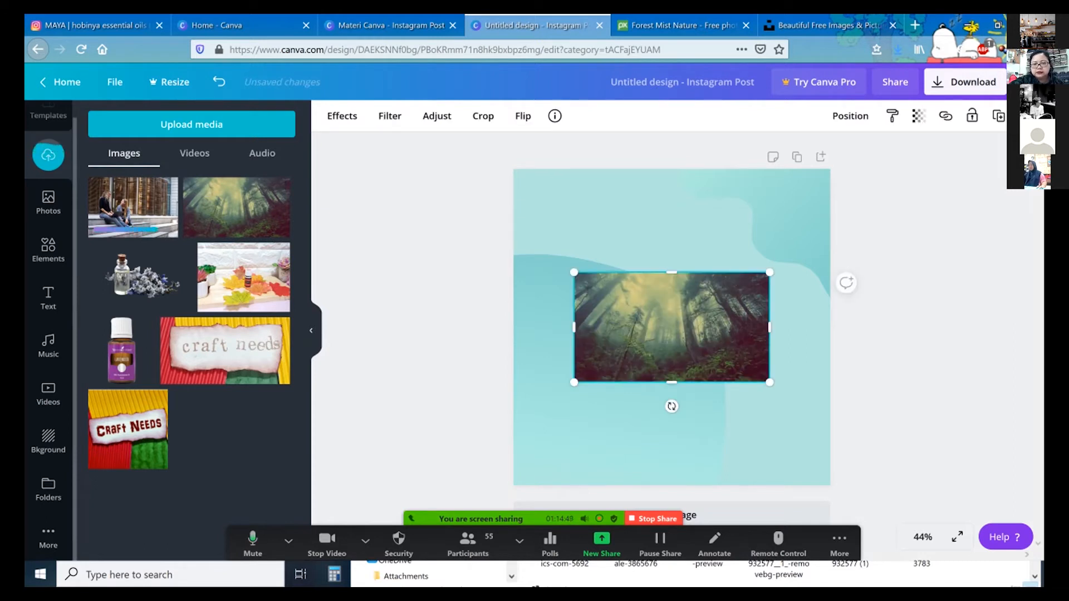
left_click_drag(671, 327, 667, 282)
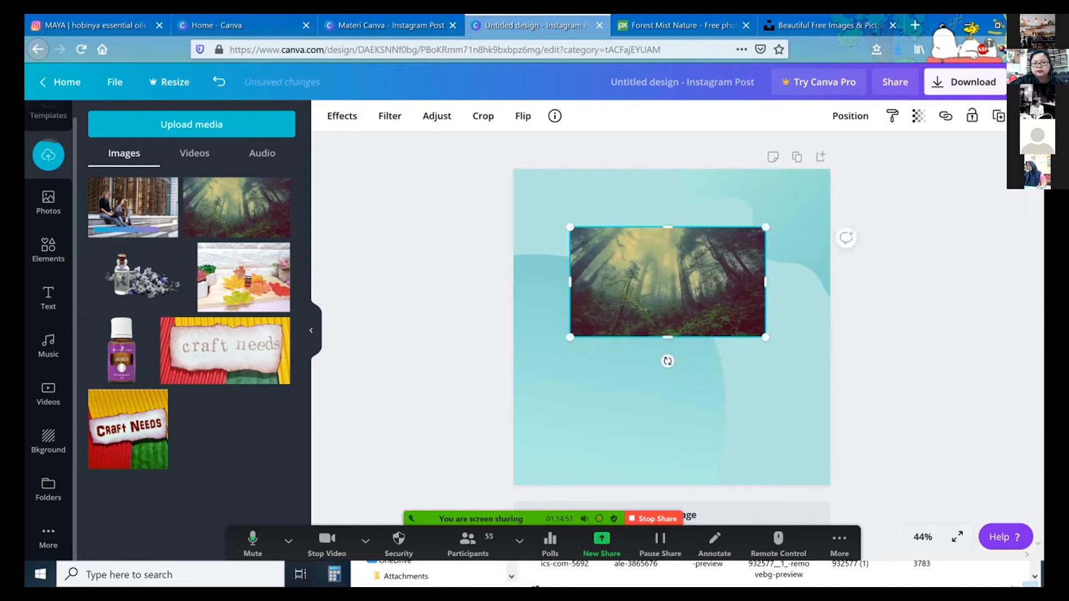
right_click(646, 275)
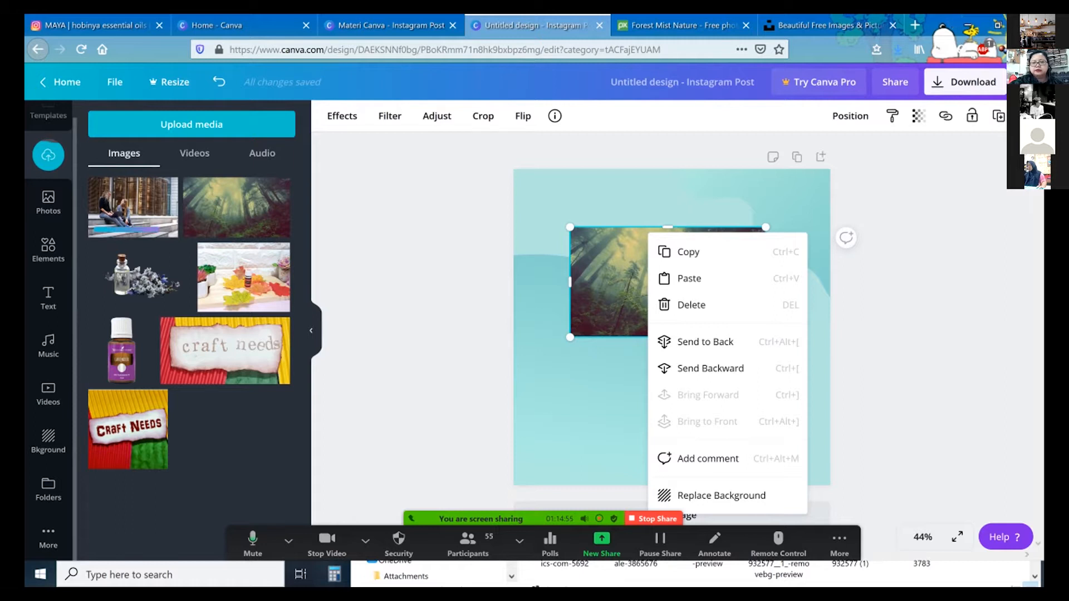
left_click(721, 496)
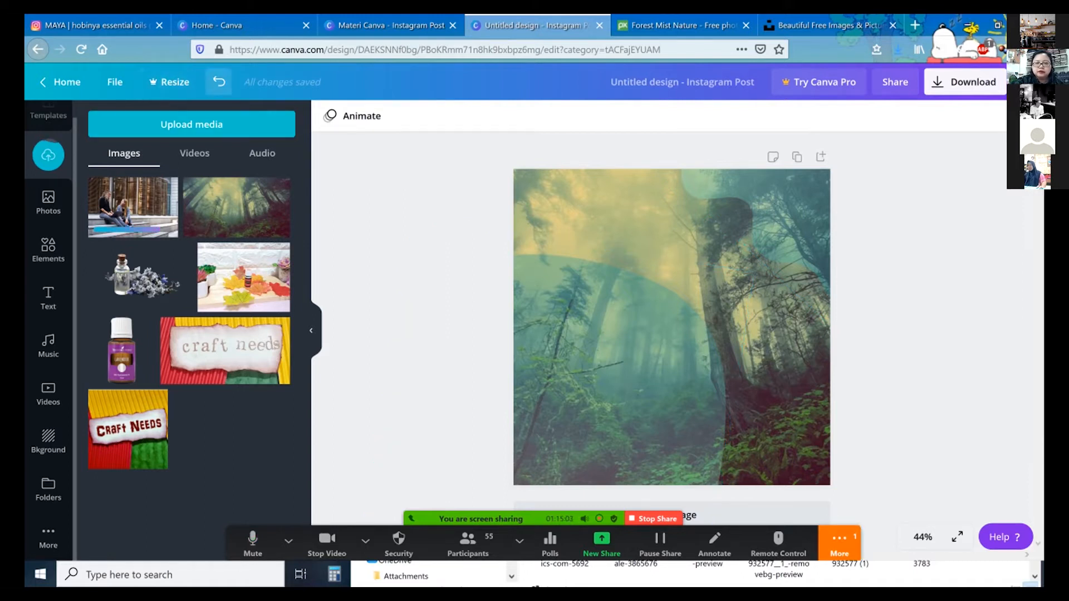
- Undo the forest background replacement and delete the forest photo from the page
left_click(219, 82)
left_click(668, 282)
key("Delete")
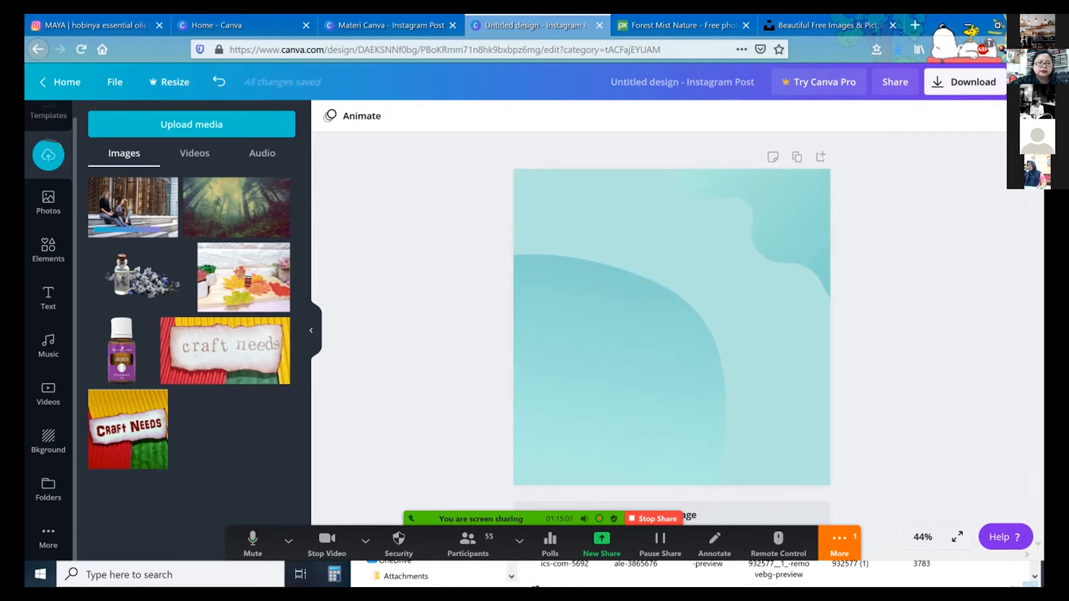
- Add the uploaded photo of two people sitting on steps and replace the page background with it
left_click(133, 207)
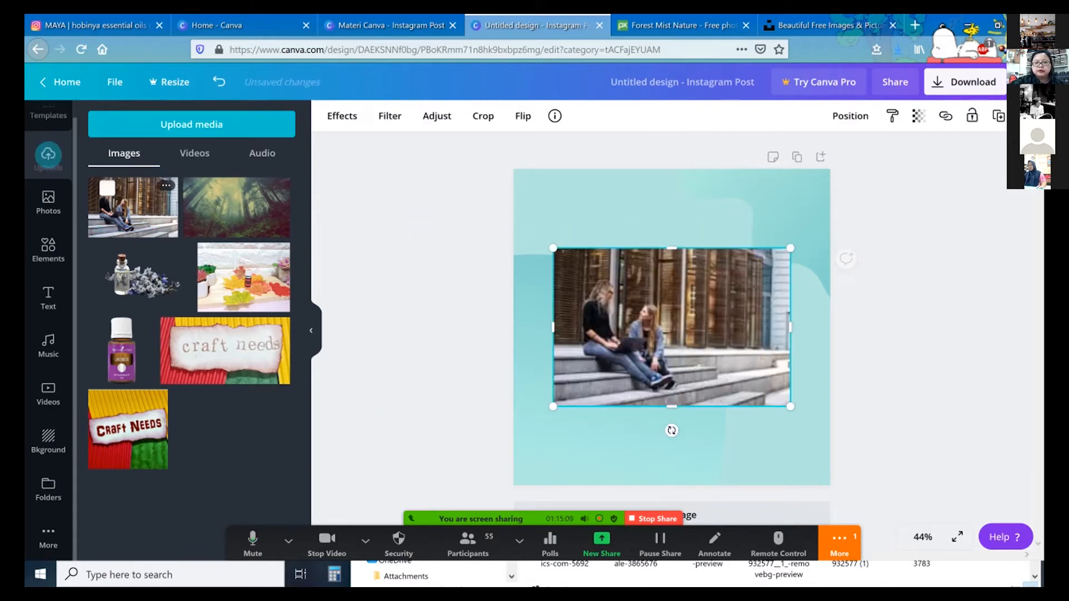
right_click(714, 276)
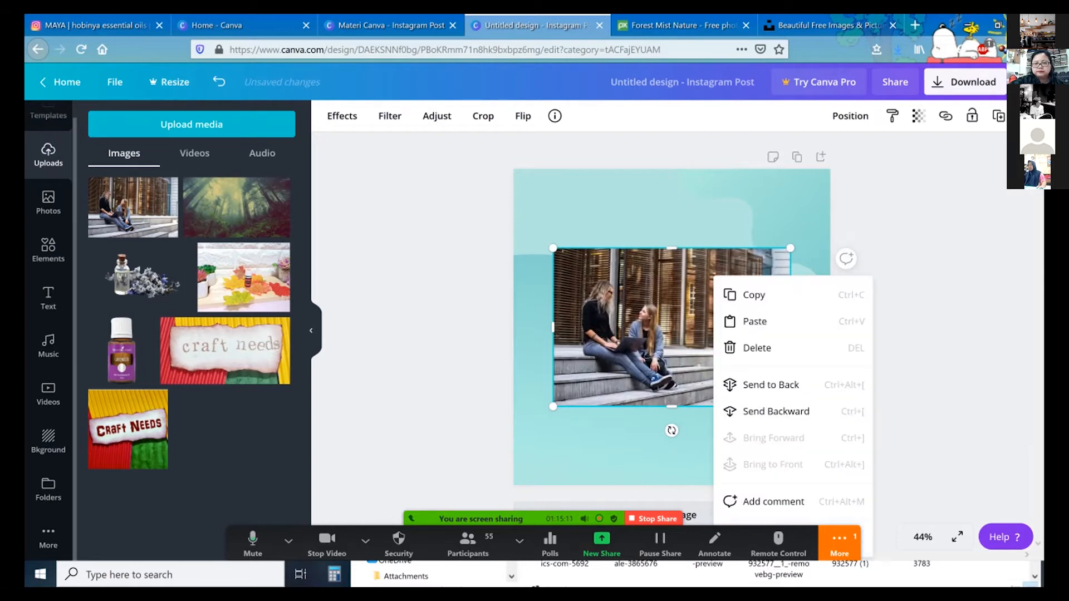
right_click(700, 262)
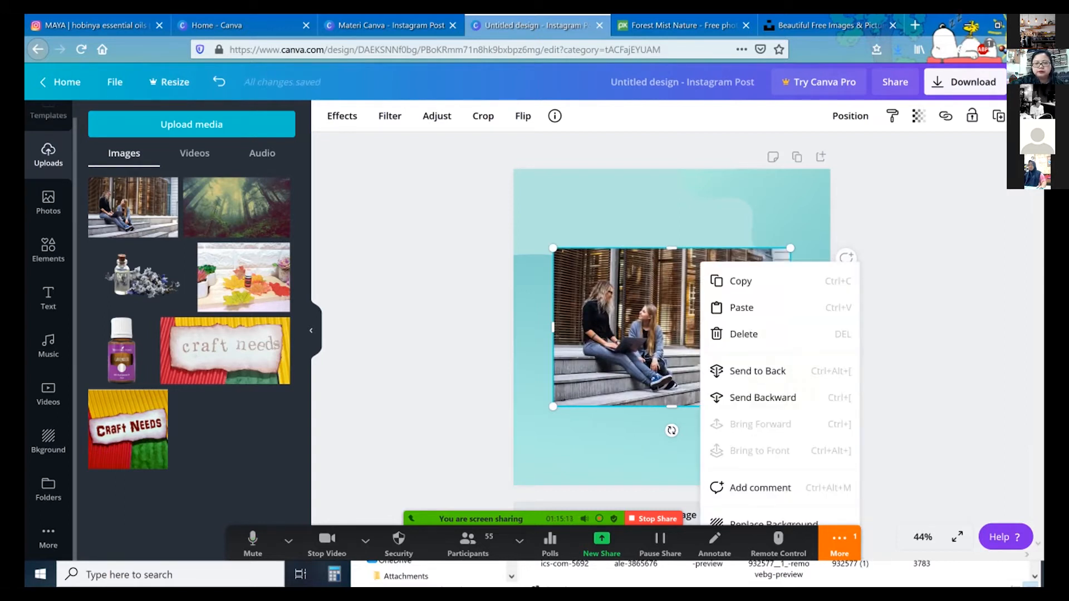
left_click(774, 523)
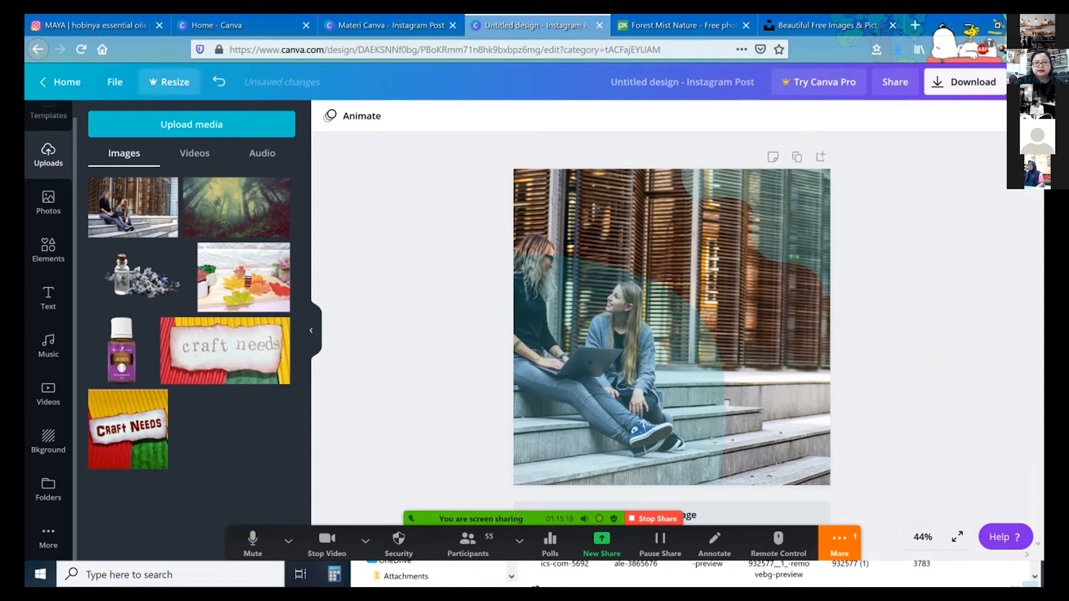
- Undo the steps-photo background replacement, delete that photo from the page, and return to the Gradients elements
left_click(219, 82)
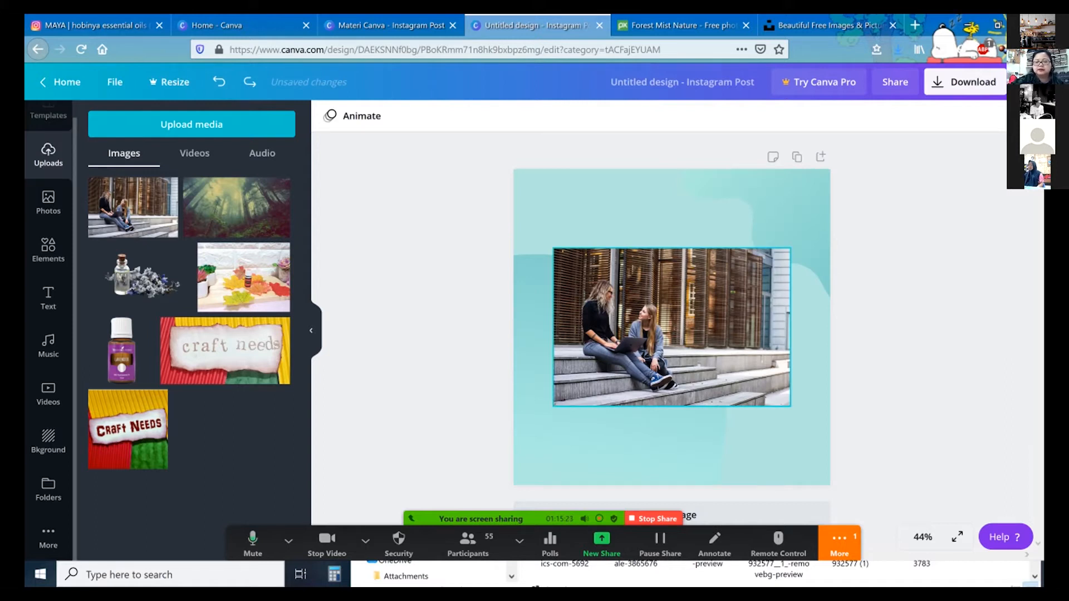
left_click(672, 327)
key("Delete")
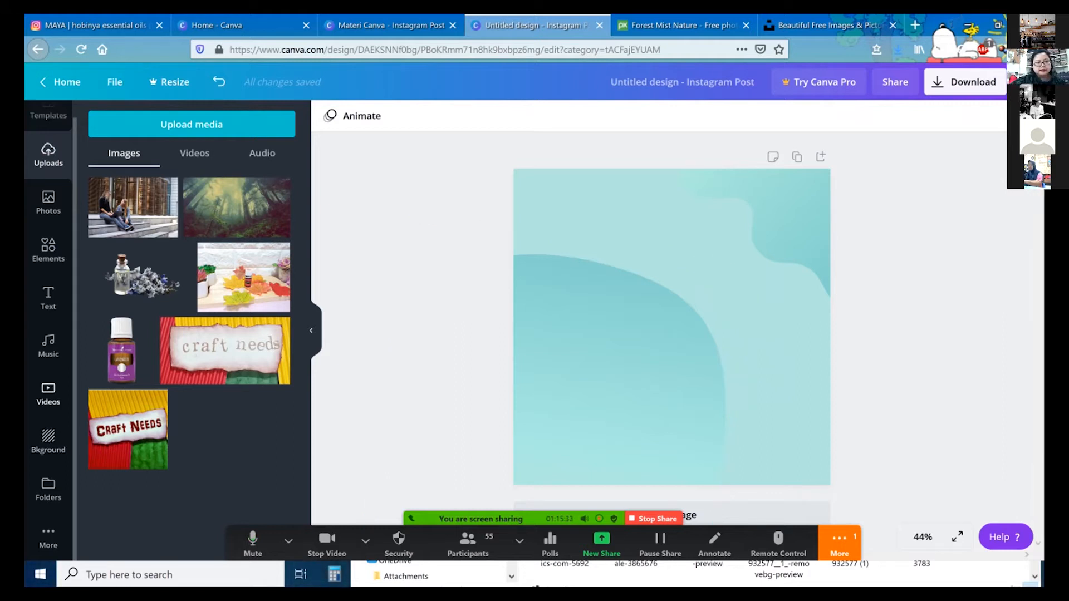
left_click(49, 250)
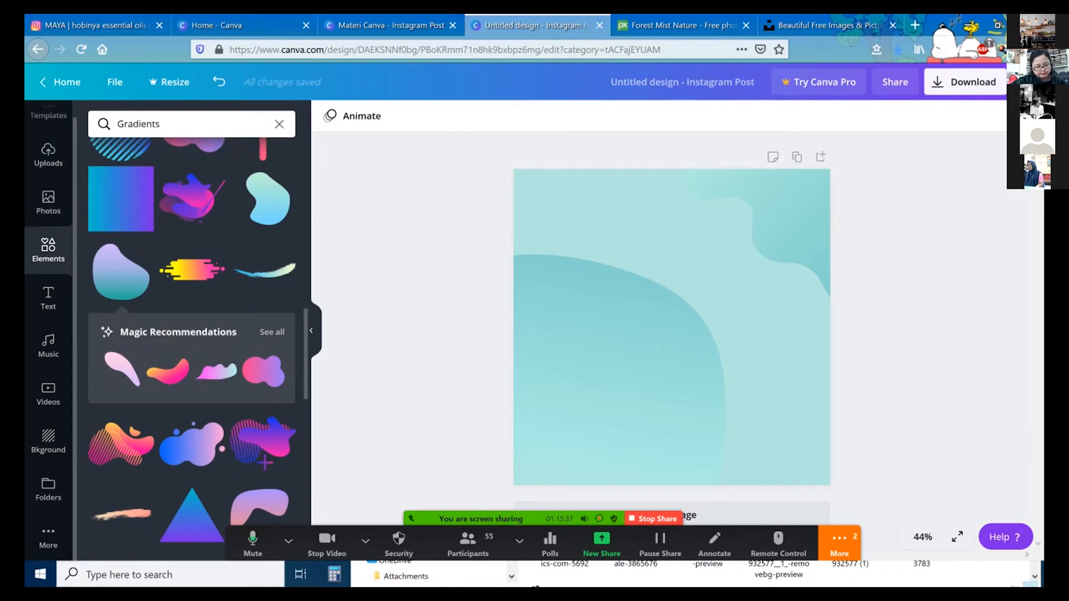
- Add the PLANET ARCADIA font combination to the page
left_click(48, 250)
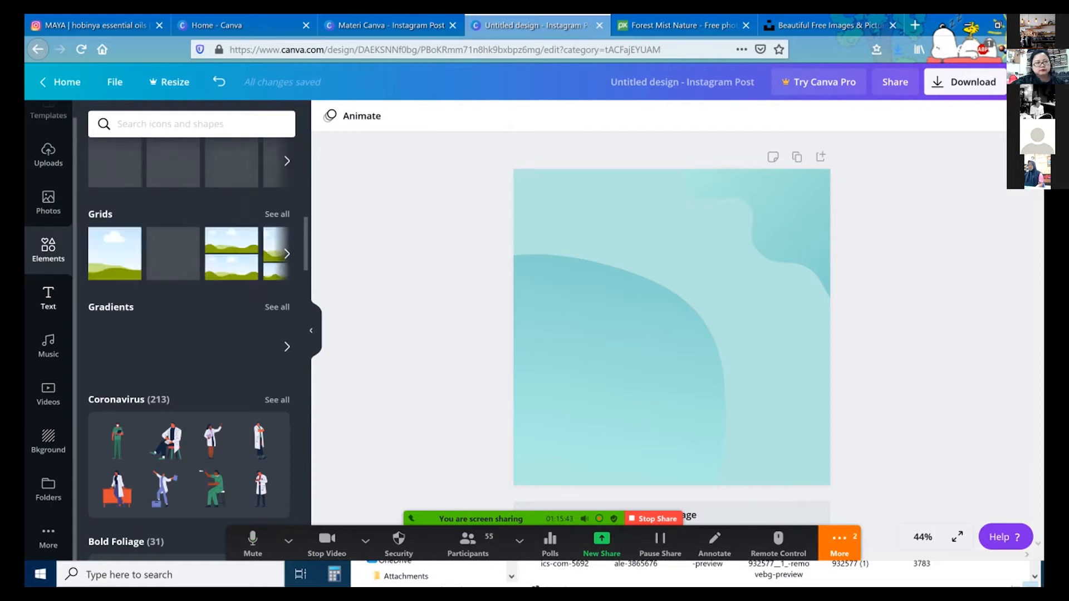
left_click(48, 299)
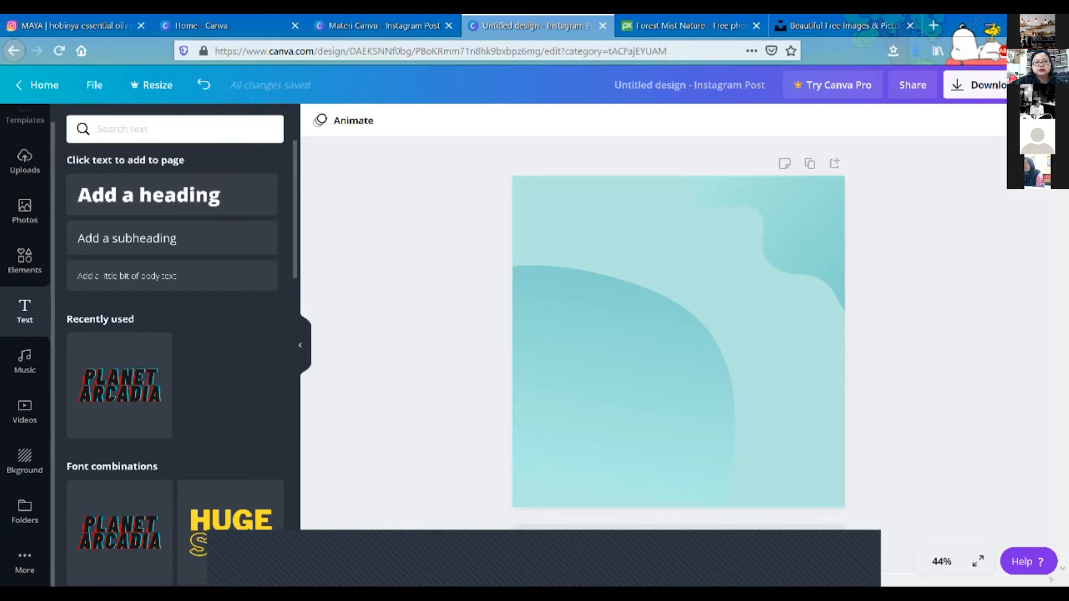
scroll(217, 206, "down", 5)
scroll(172, 334, "down", 2)
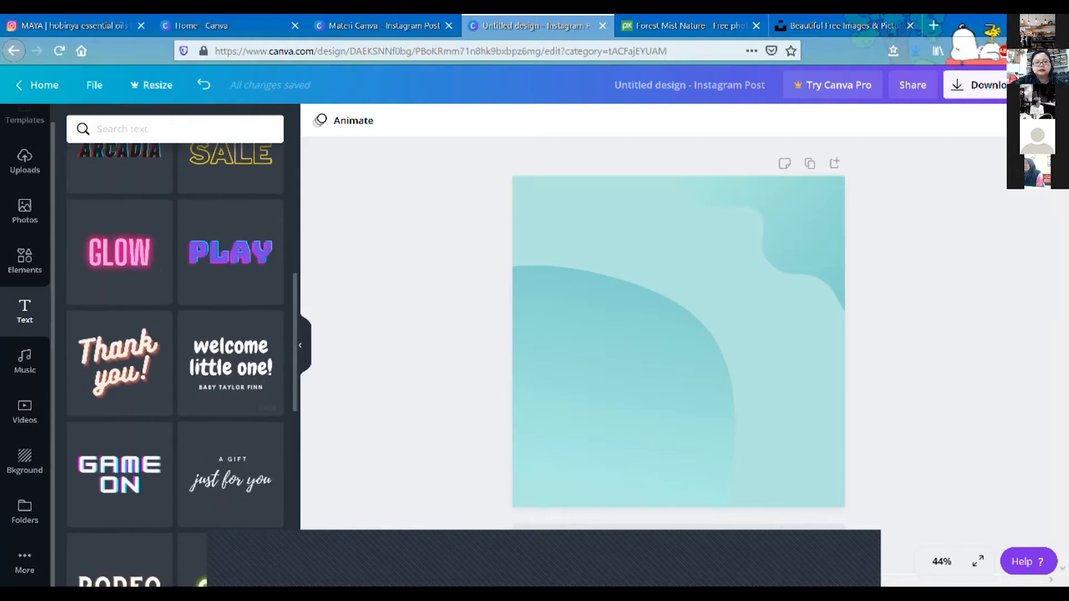
scroll(176, 346, "up", 3)
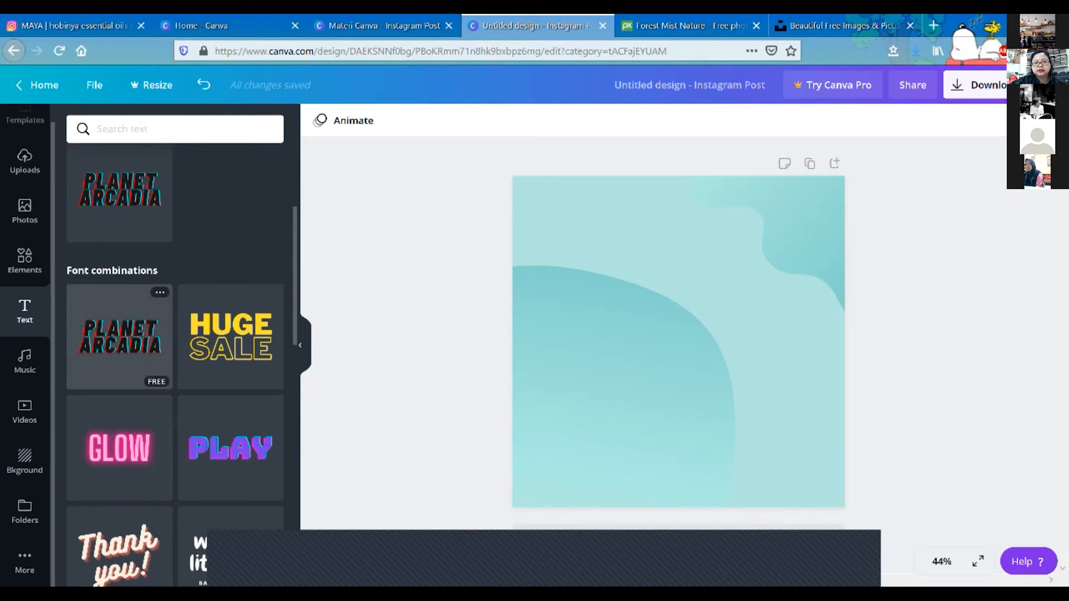
left_click(119, 336)
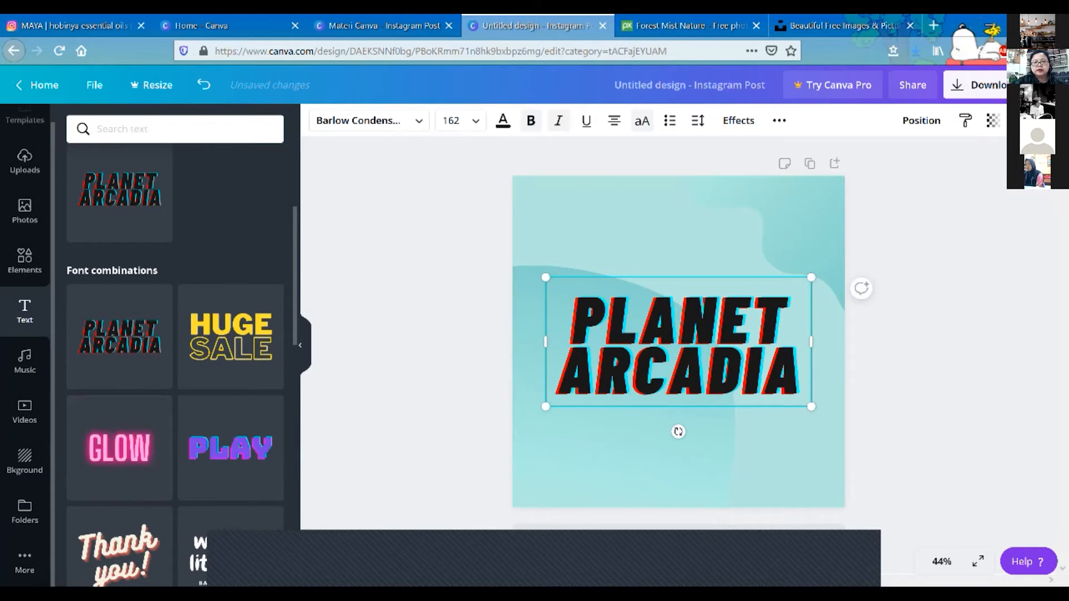
- Replace the PLANET ARCADIA wording in the text box with MAYALIA
double_click(679, 370)
left_click(608, 301)
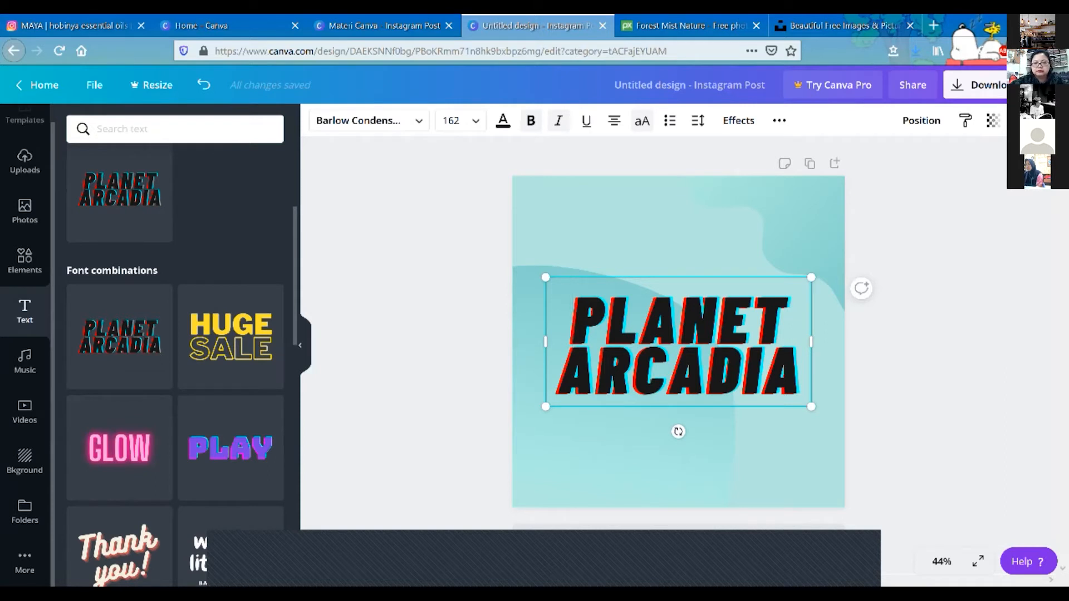
left_click_drag(608, 303, 803, 370)
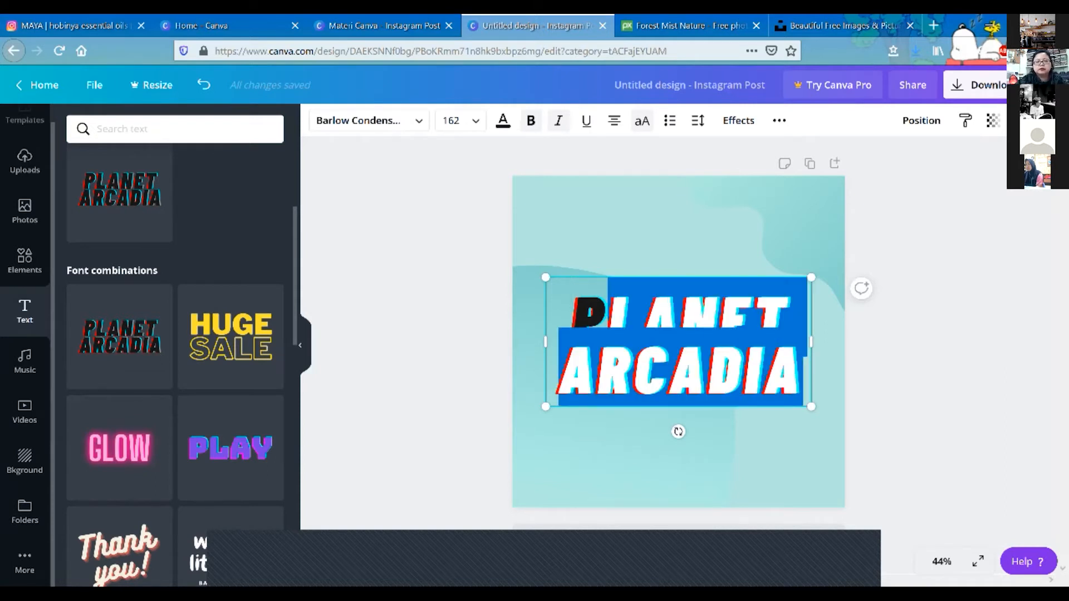
key("BackSpace")
type("MA")
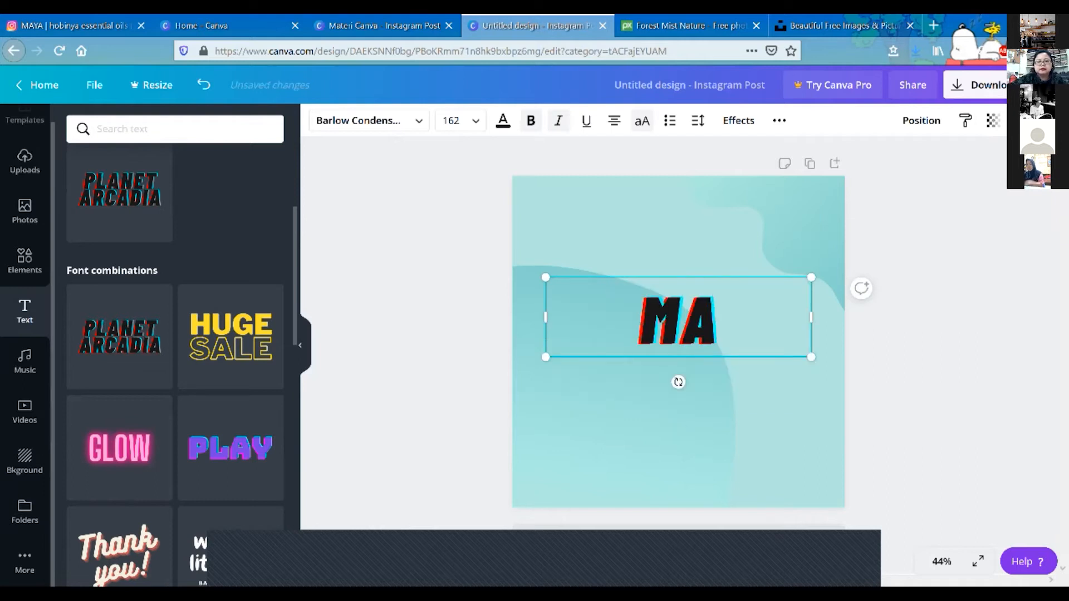
type("YALIA")
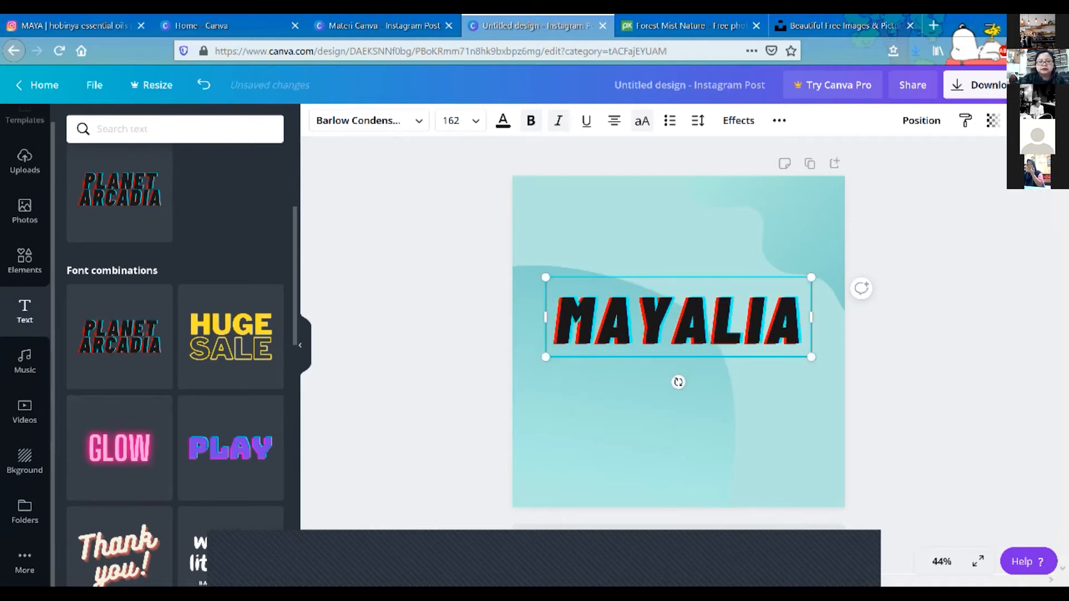
- Add a second line reading INC below MAYALIA in the same text box
key("Return")
type("IN")
key("BackSpace")
key("BackSpace")
key("BackSpace")
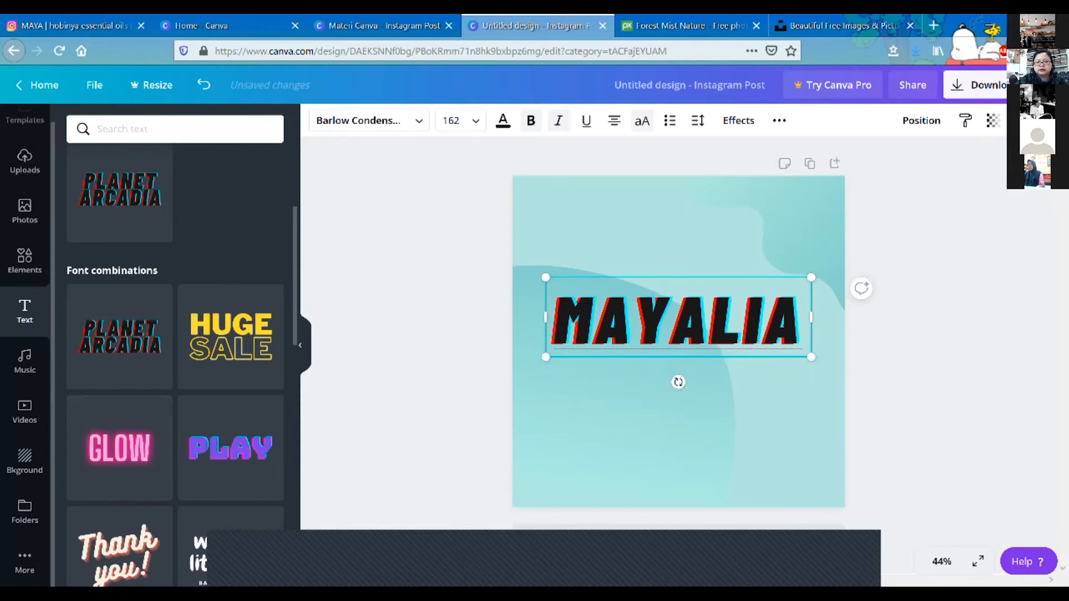
key("Return")
type("INC")
key("BackSpace")
type("NC")
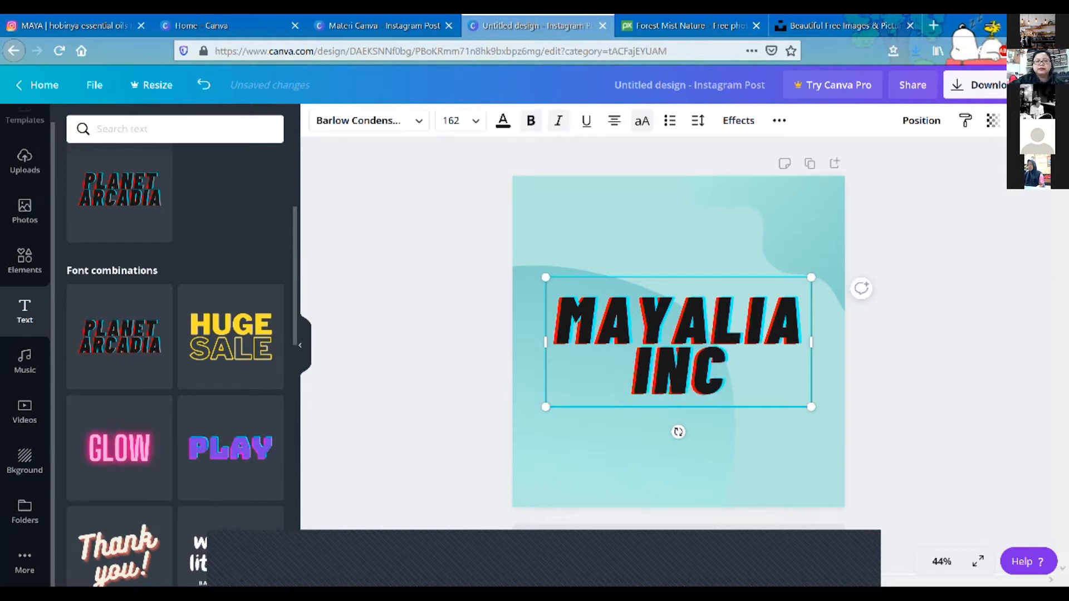
- Finish editing the MAYALIA INC text and delete it from the page
key("Escape")
left_click(678, 342)
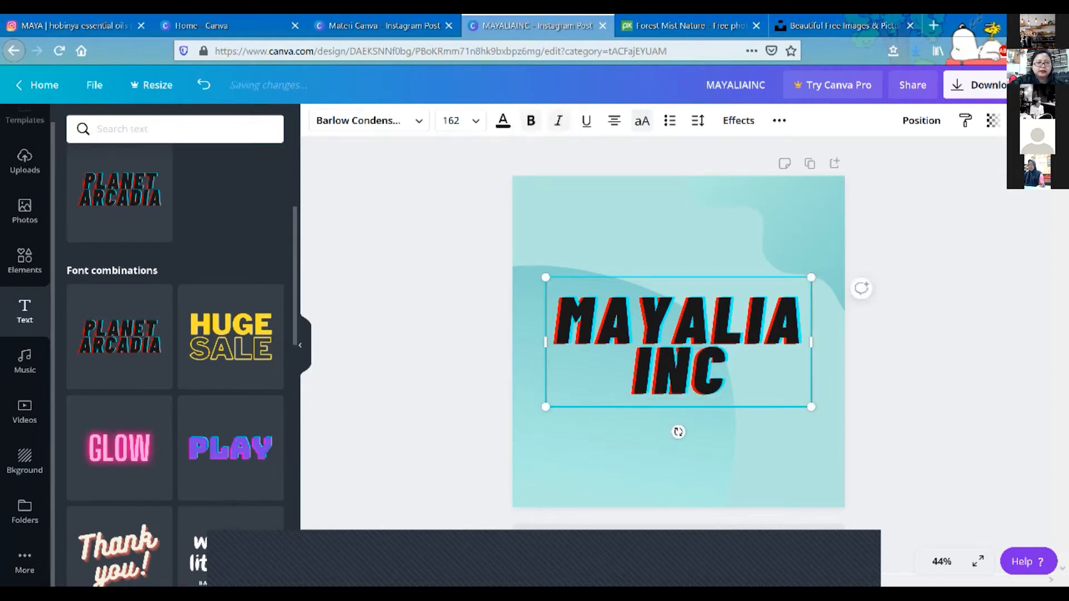
key("Delete")
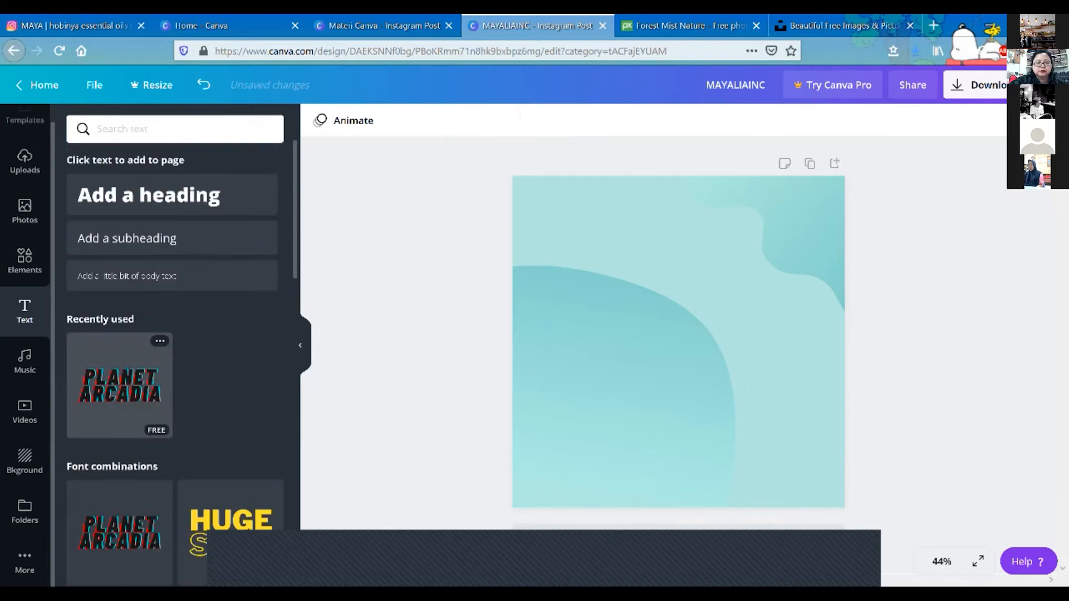
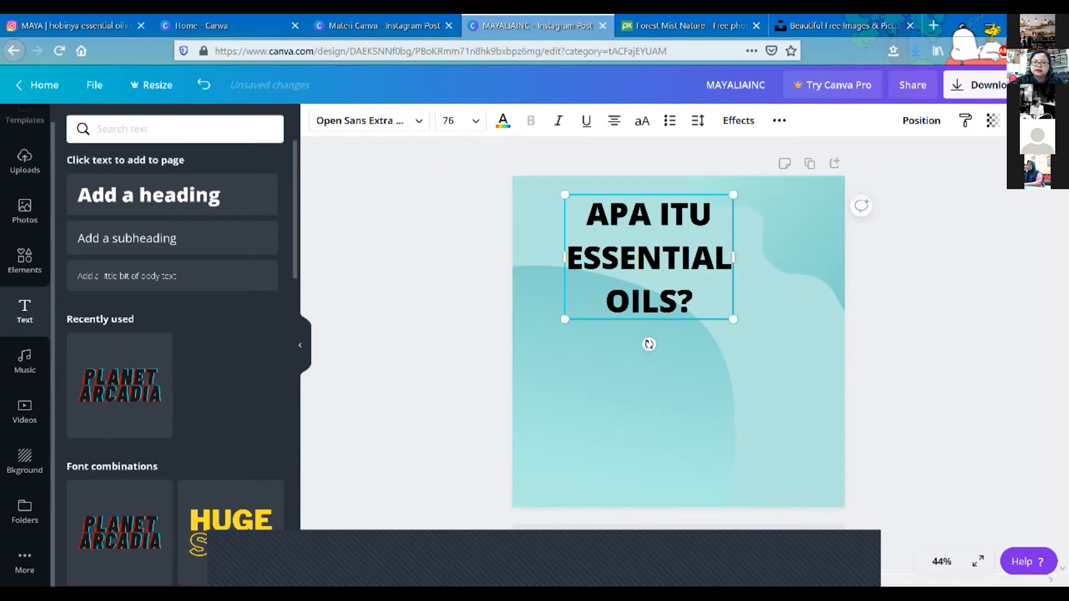
- Narrow the APA ITU ESSENTIAL OILS? text box to a width of 235, and widen it back to wrap on three lines
left_click_drag(734, 257, 637, 269)
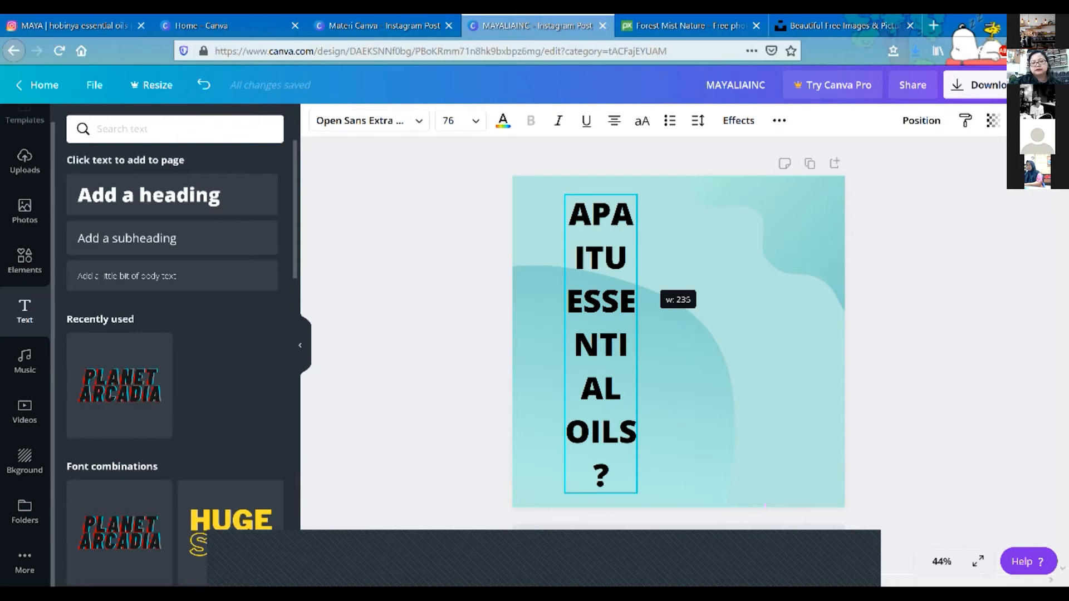
left_click_drag(637, 301, 737, 307)
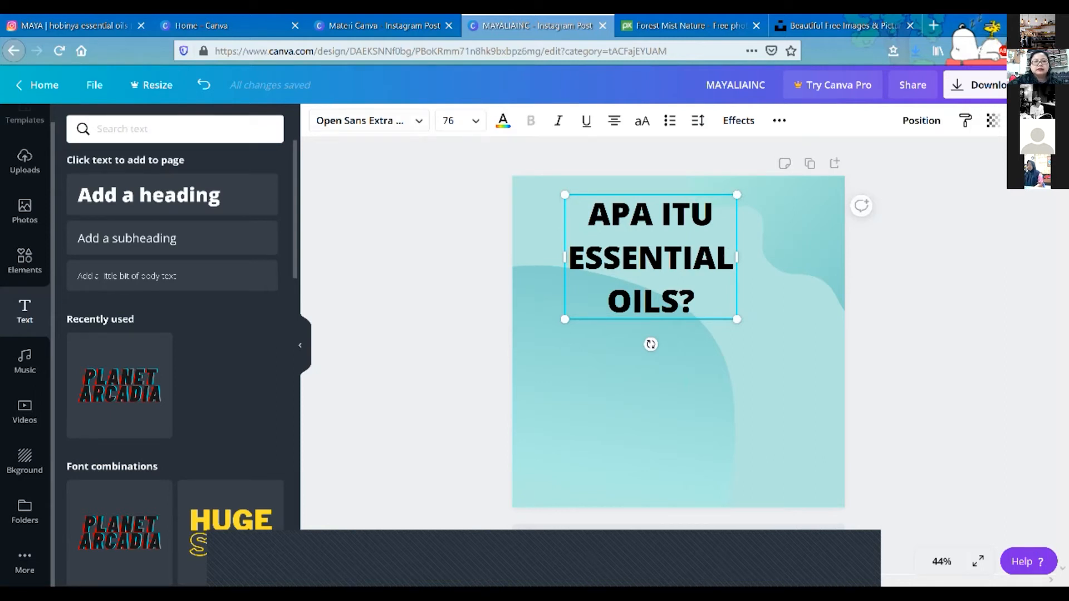
- Browse the available fonts and set the APA ITU ESSENTIAL OILS? heading to Gagalin
left_click(362, 120)
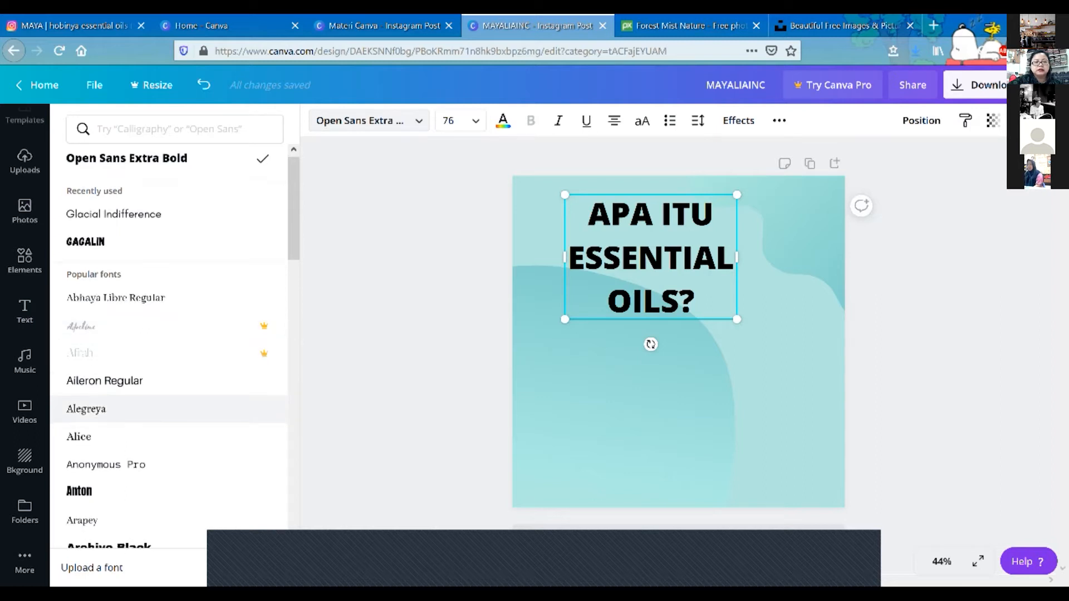
scroll(167, 347, "down", 3)
scroll(167, 346, "down", 15)
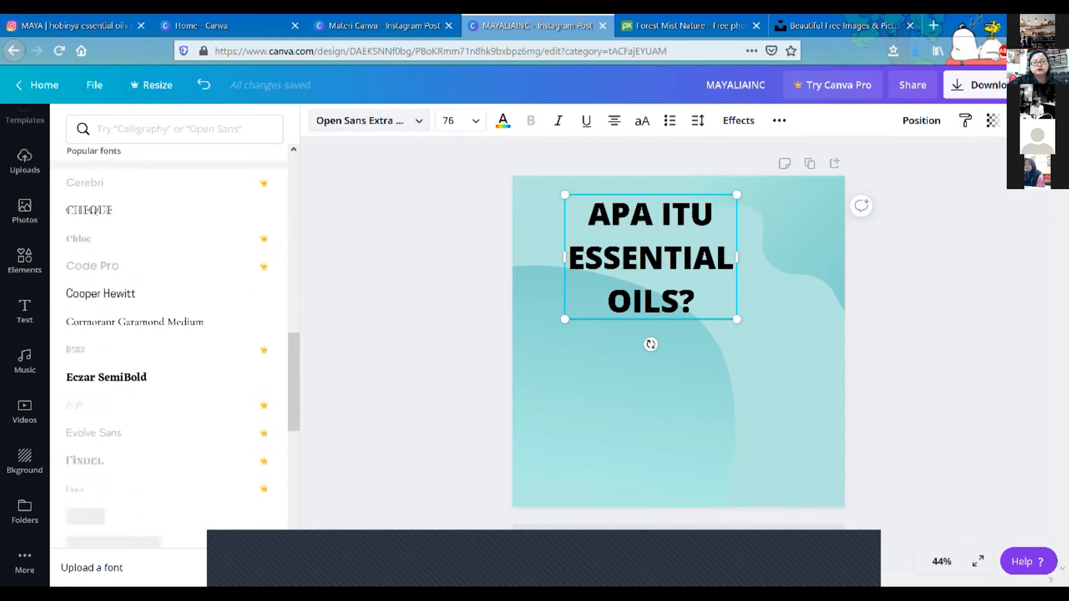
scroll(167, 389, "down", 2)
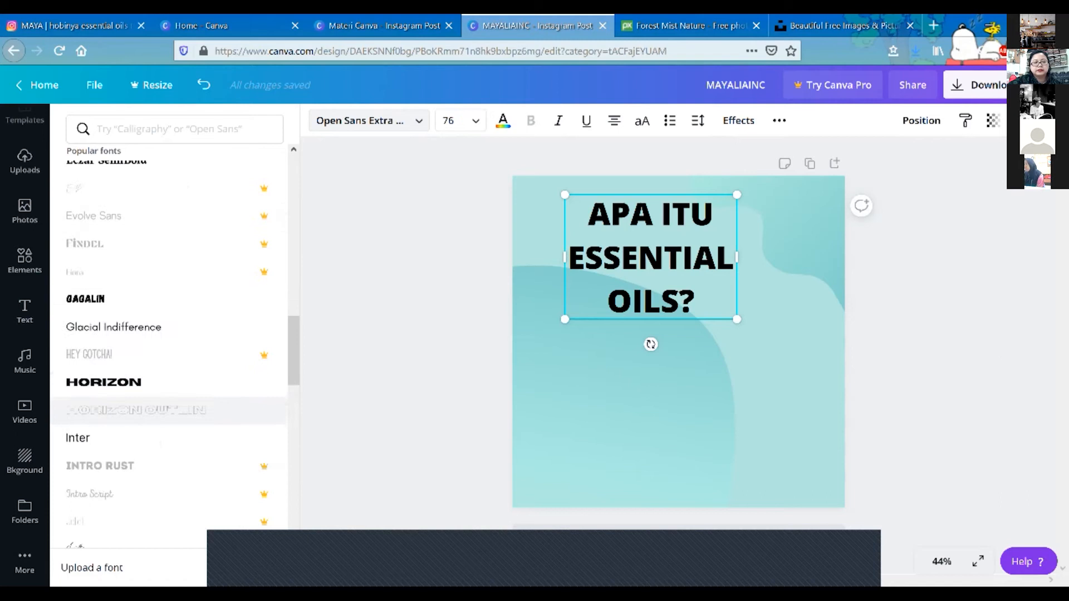
scroll(167, 395, "down", 6)
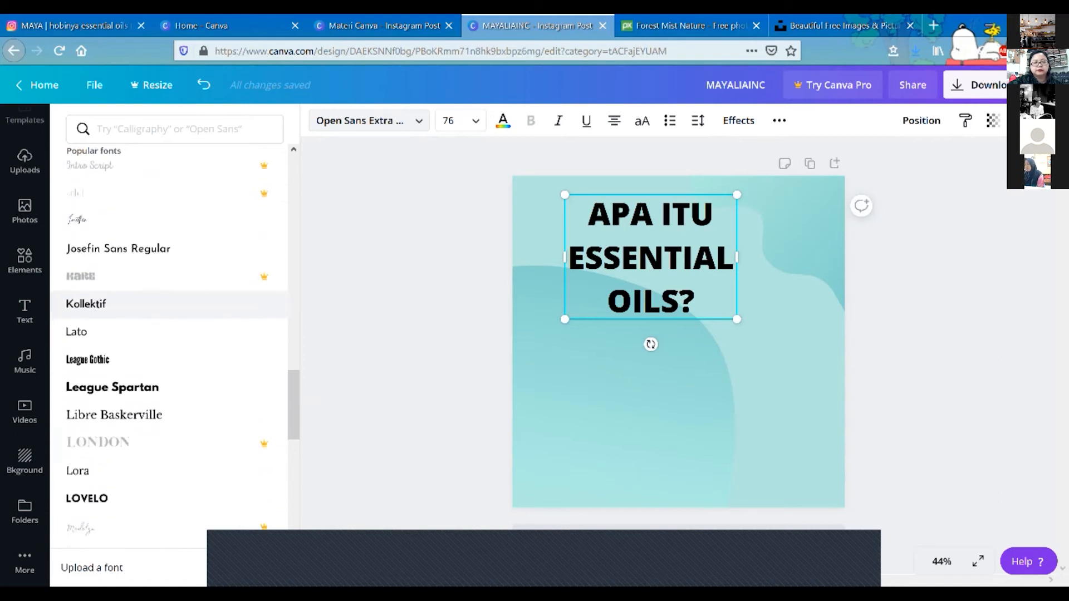
scroll(167, 389, "down", 2)
scroll(167, 390, "up", 20)
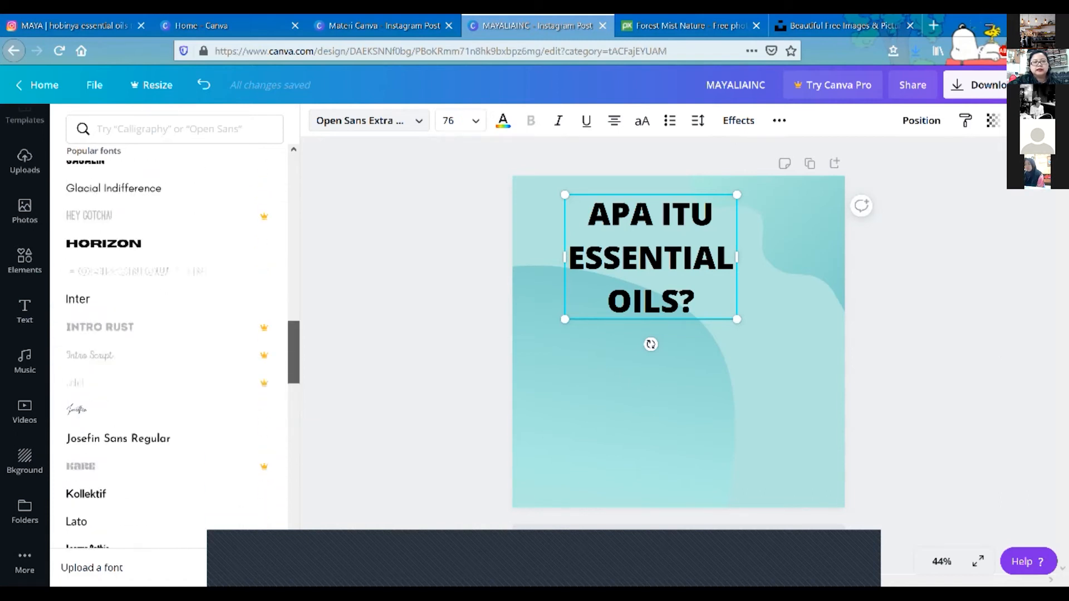
left_click(111, 246)
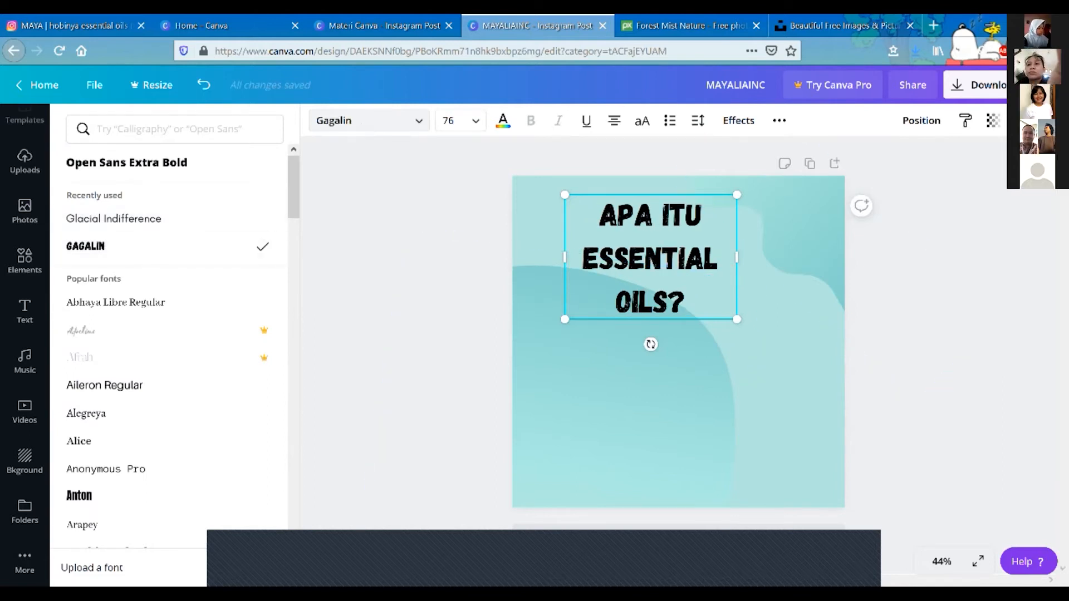
- Scale the "APA ITU ESSENTIAL OILS?" heading down slightly, then set its font size to 48
left_click(448, 121)
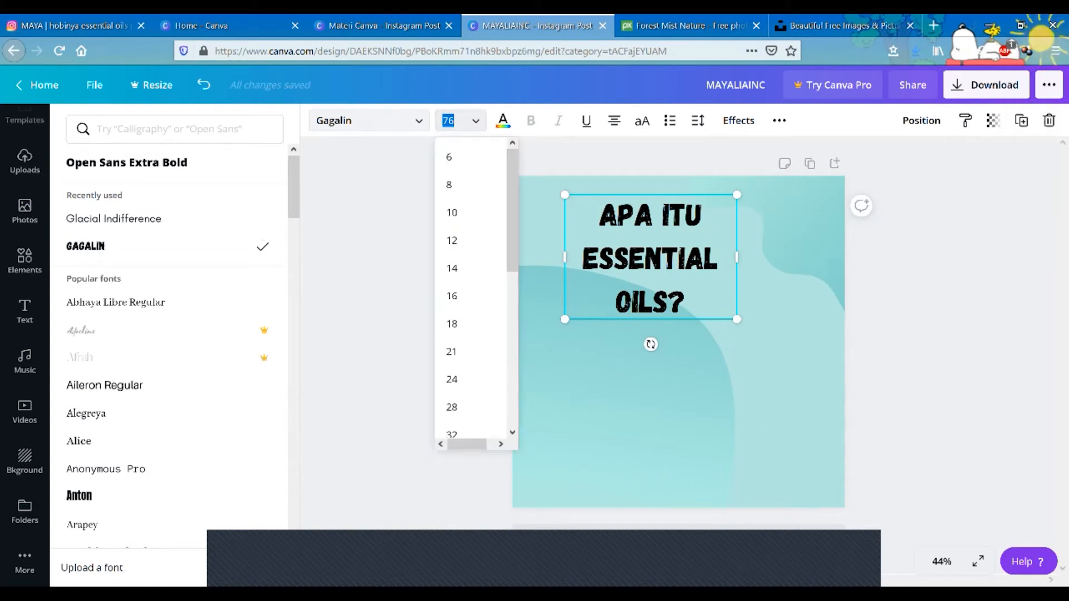
key("Escape")
left_click(686, 259)
mouse_move(737, 319)
left_mouse_down()
mouse_move(837, 392)
mouse_move(788, 368)
mouse_move(724, 295)
mouse_move(808, 404)
mouse_move(736, 303)
mouse_move(743, 310)
left_mouse_up()
left_click(461, 121)
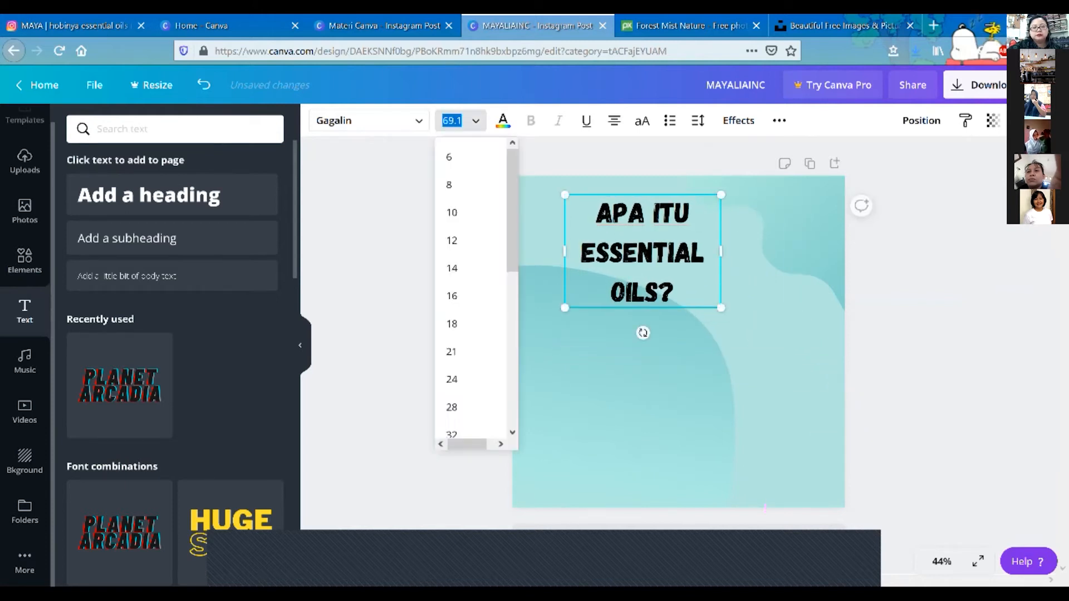
scroll(470, 334, "down", 4)
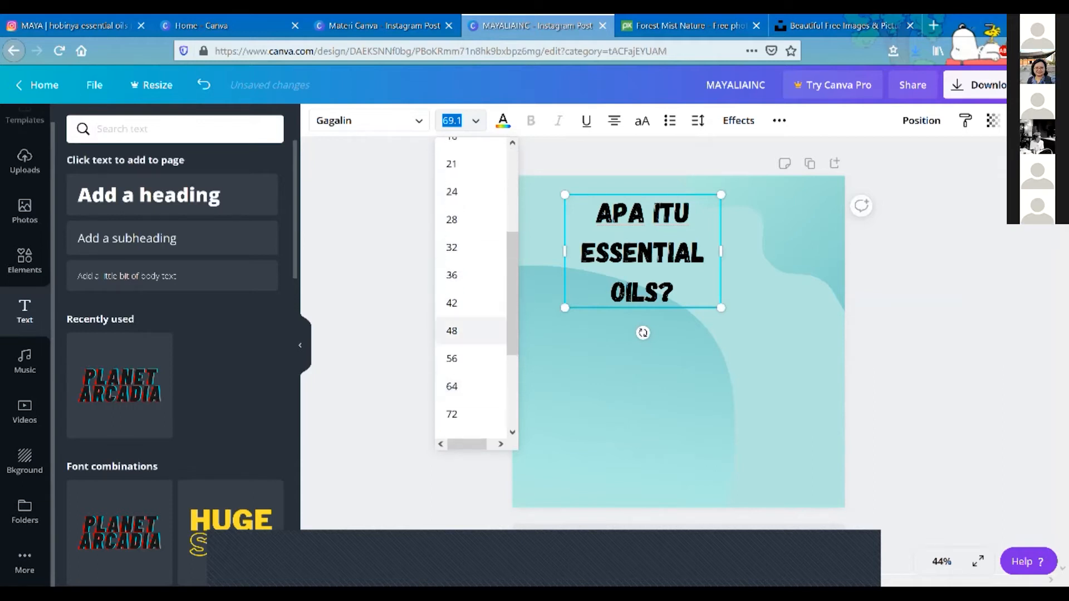
left_click(452, 306)
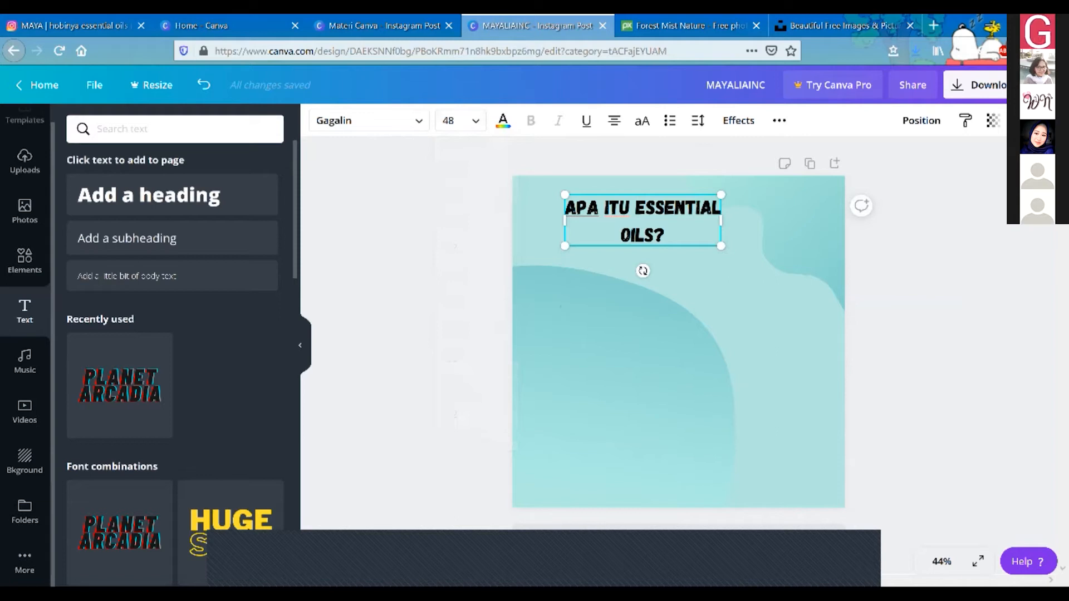
- Add line breaks to the heading so "APA ITU", "ESSENTIAL" and "OILS?" sit on separate lines
key("Return")
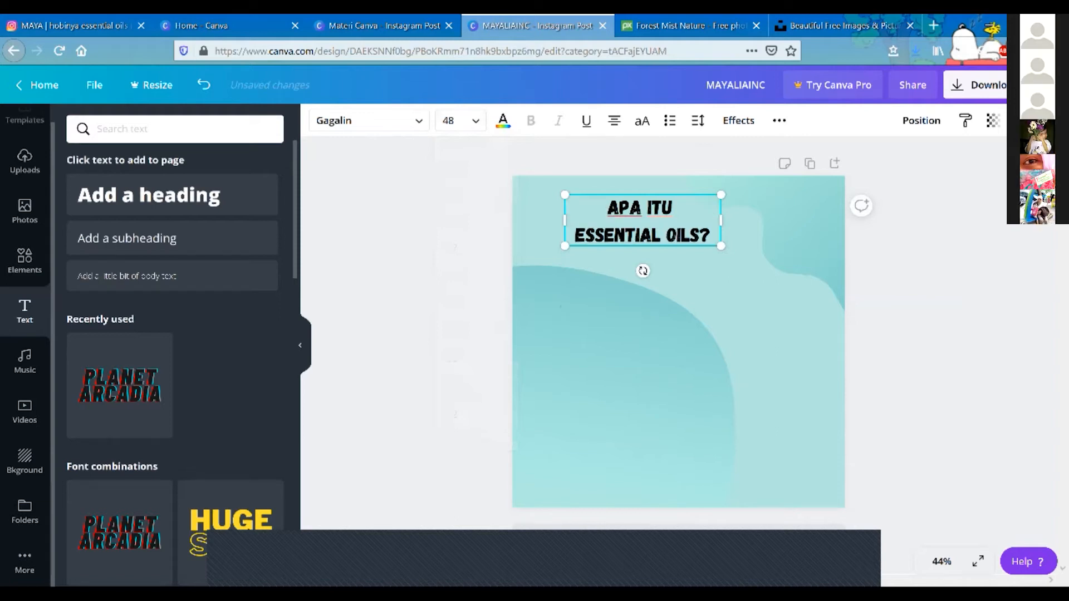
key("Return")
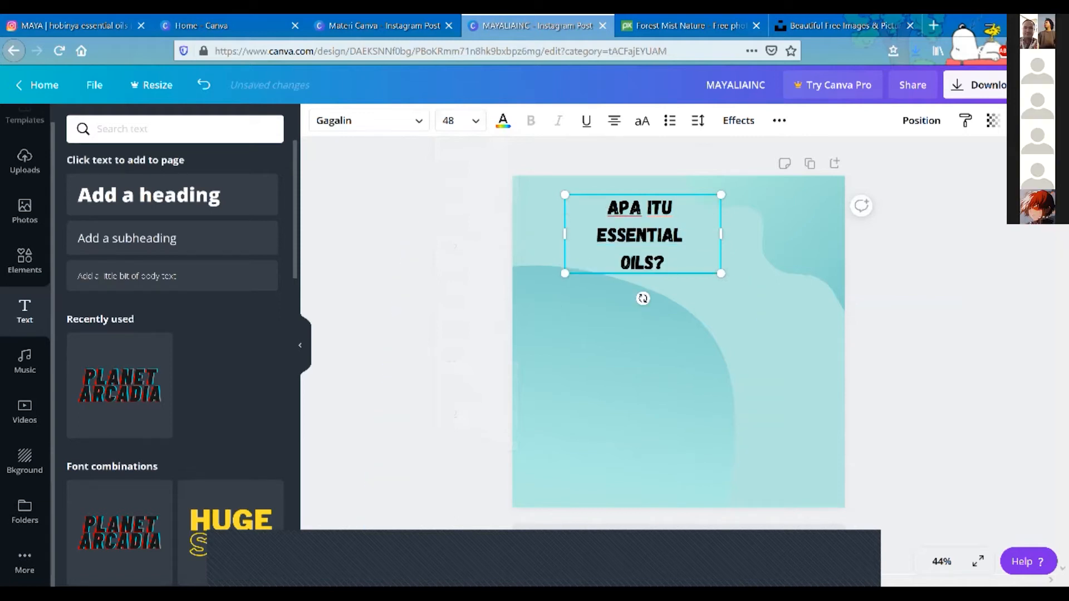
key("Escape")
left_click(640, 262)
- Undo the heading's line breaks and its font size reductions
key("ctrl+z")
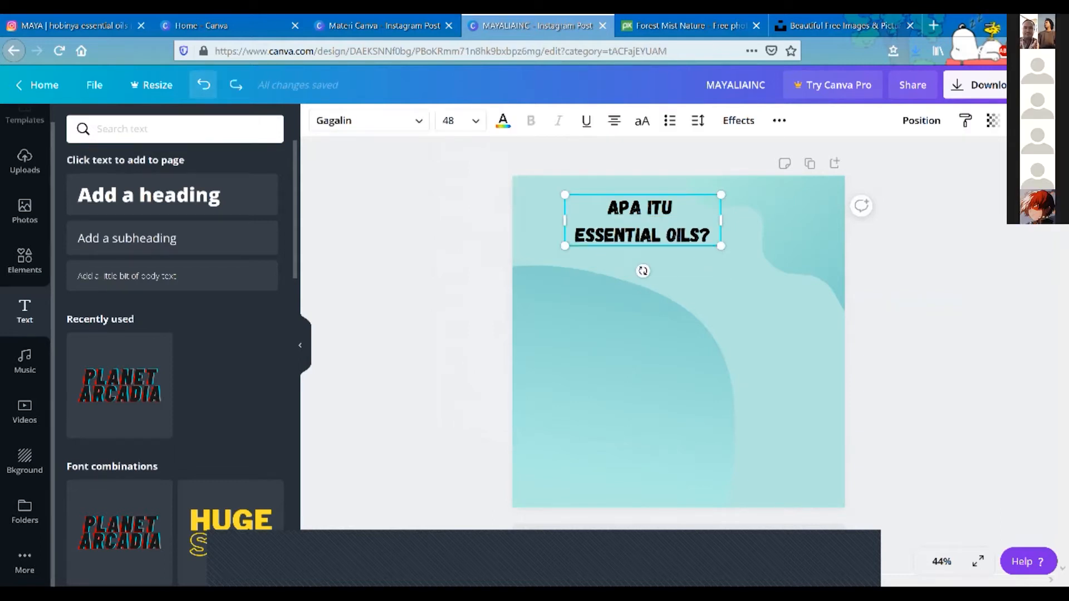
key("ctrl+z")
key("ctrl+y")
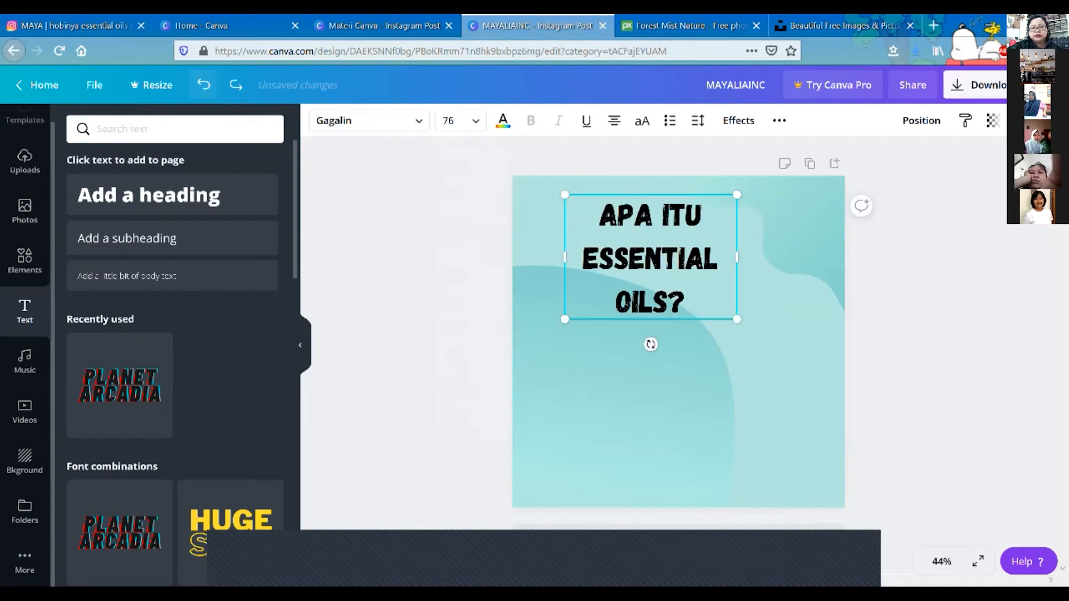
- Scale the heading down to a font size of about 62.9 and shift it slightly right and up on the page
left_click_drag(736, 319, 707, 298)
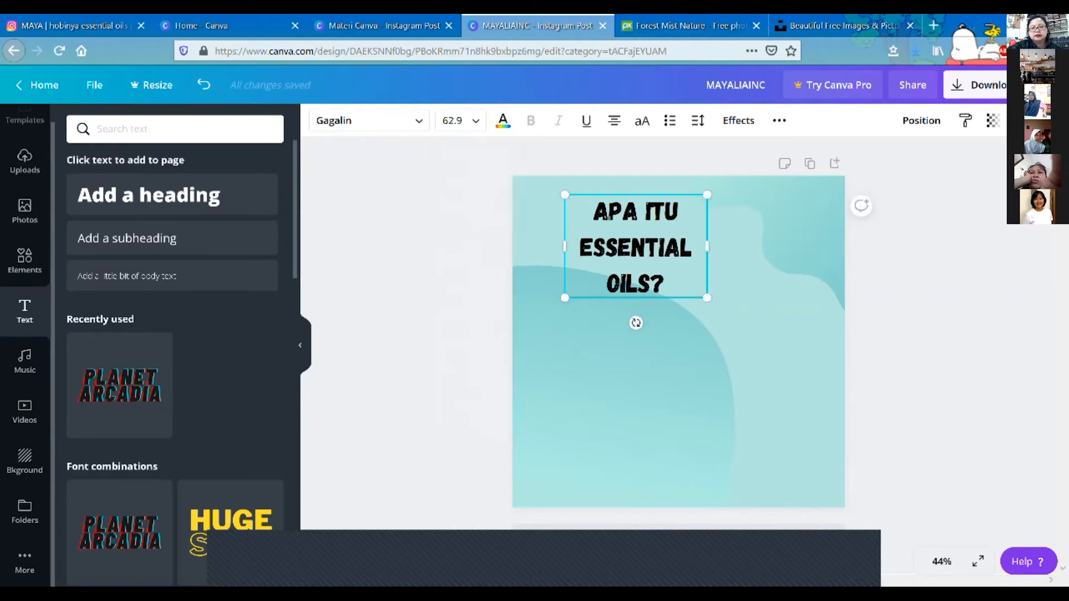
left_click_drag(616, 269, 634, 263)
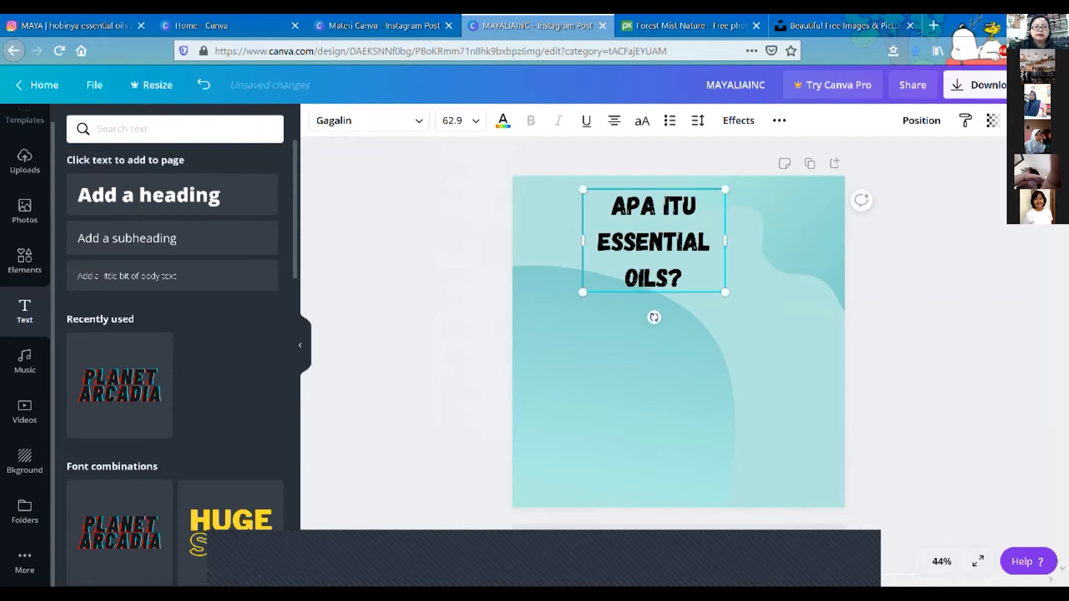
- Recolor the heading from the teal document color to a custom darker teal, #007277
left_click(503, 120)
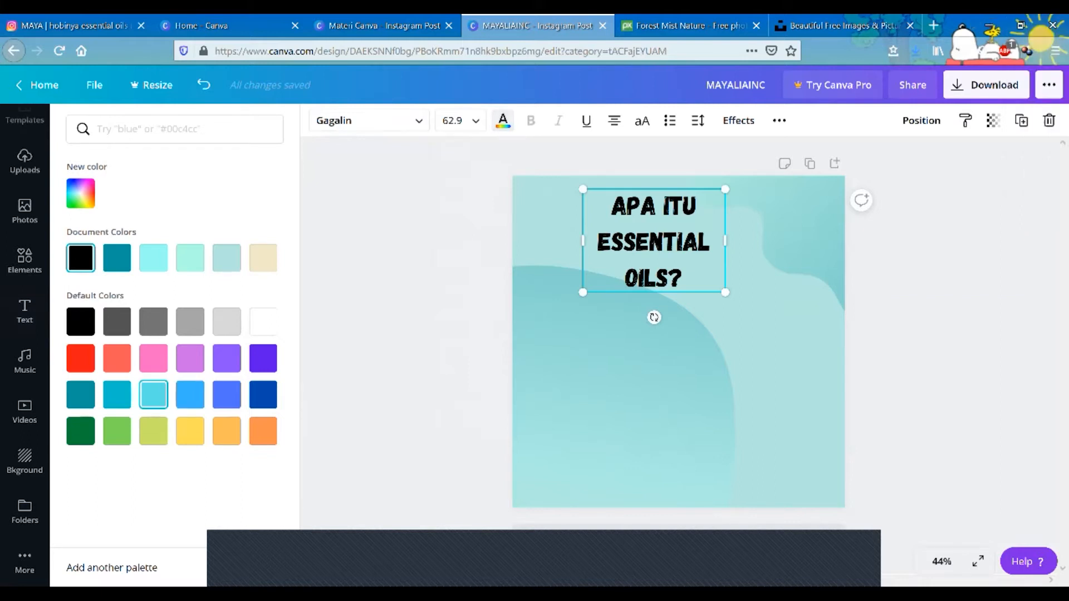
left_click(117, 259)
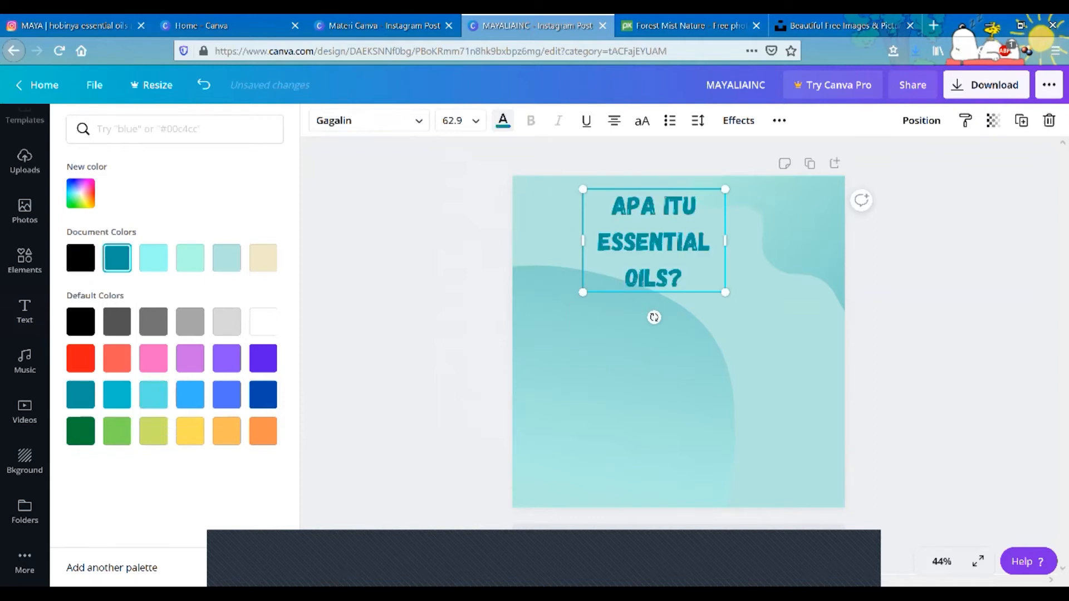
left_click(80, 193)
left_click_drag(259, 255, 260, 267)
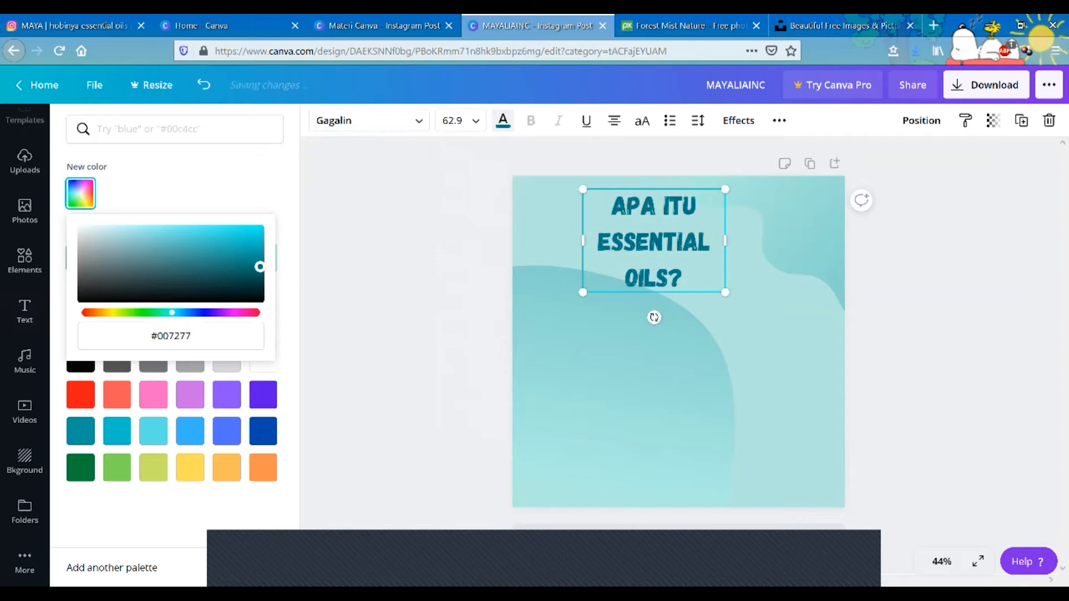
left_click(24, 311)
left_click(473, 189)
- Try underlining the heading, then remove the underline
left_click(654, 242)
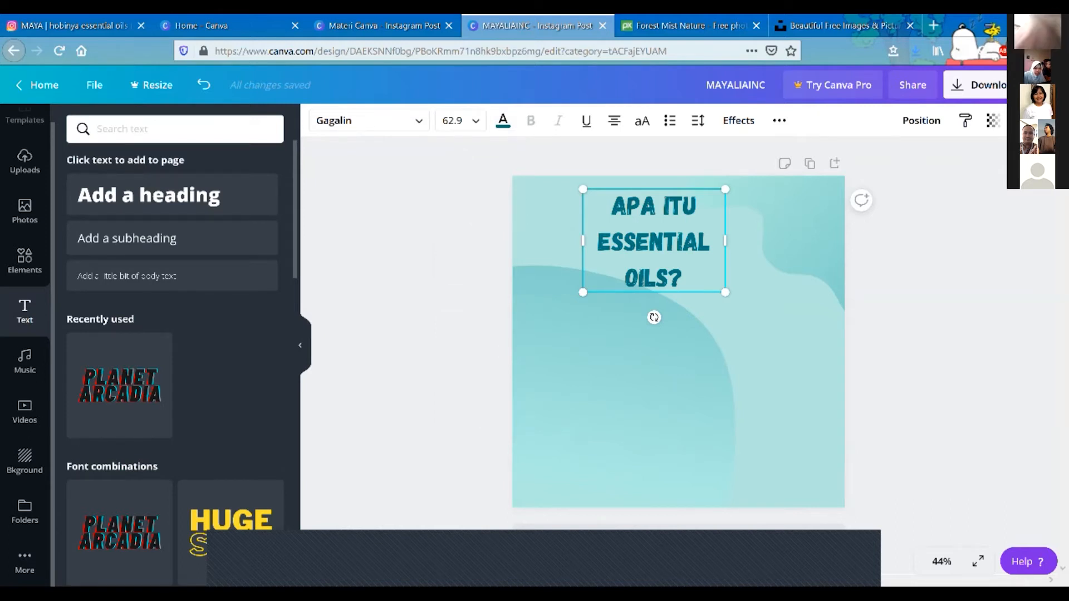
left_click(586, 120)
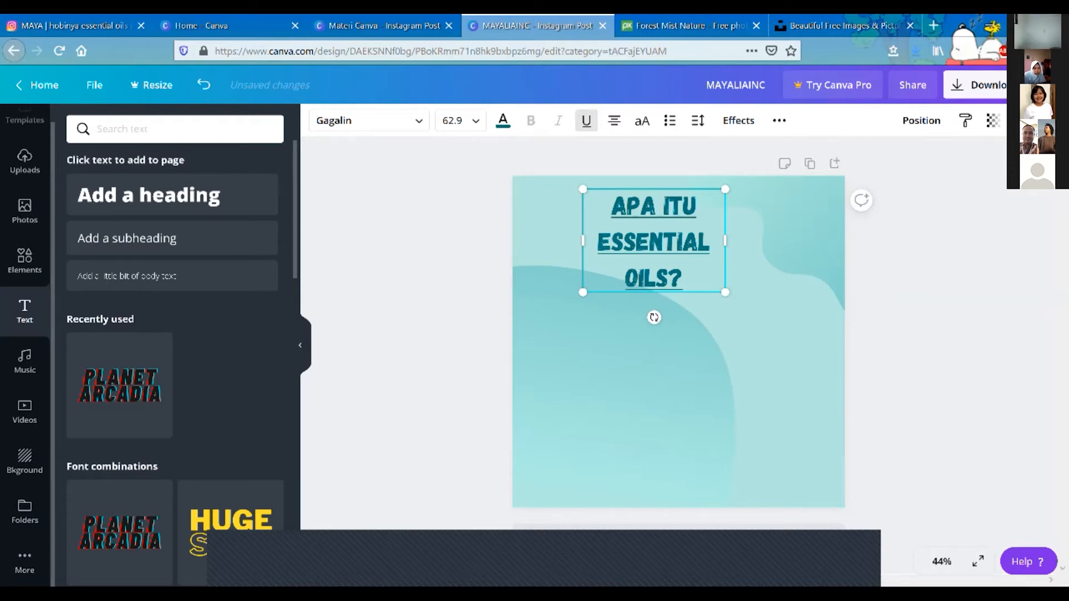
left_click(586, 120)
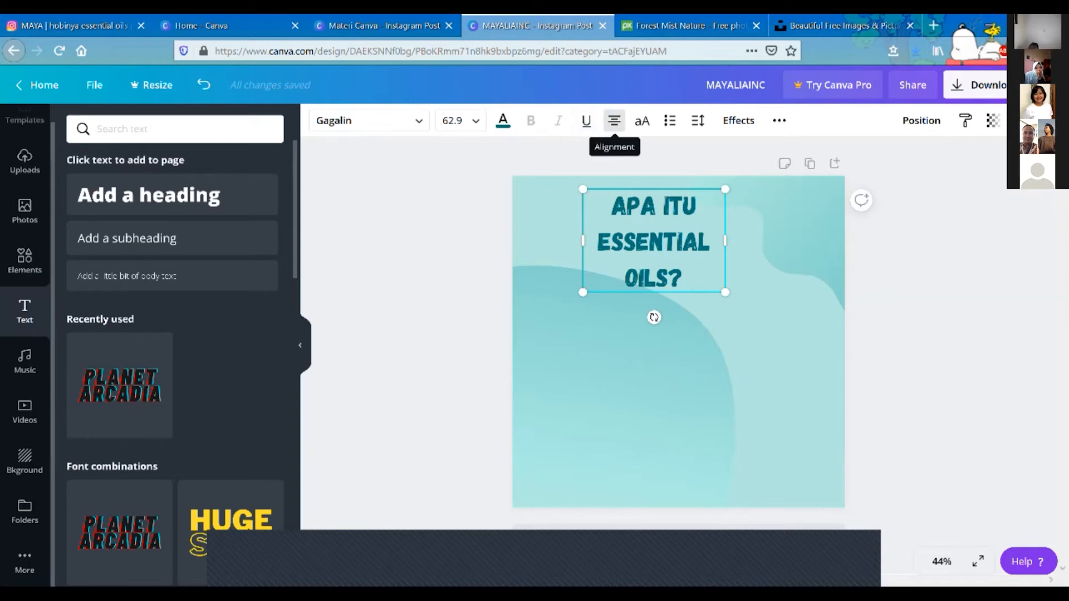
- Try left, justified and right alignment on the heading, then return it to centered
left_click(614, 120)
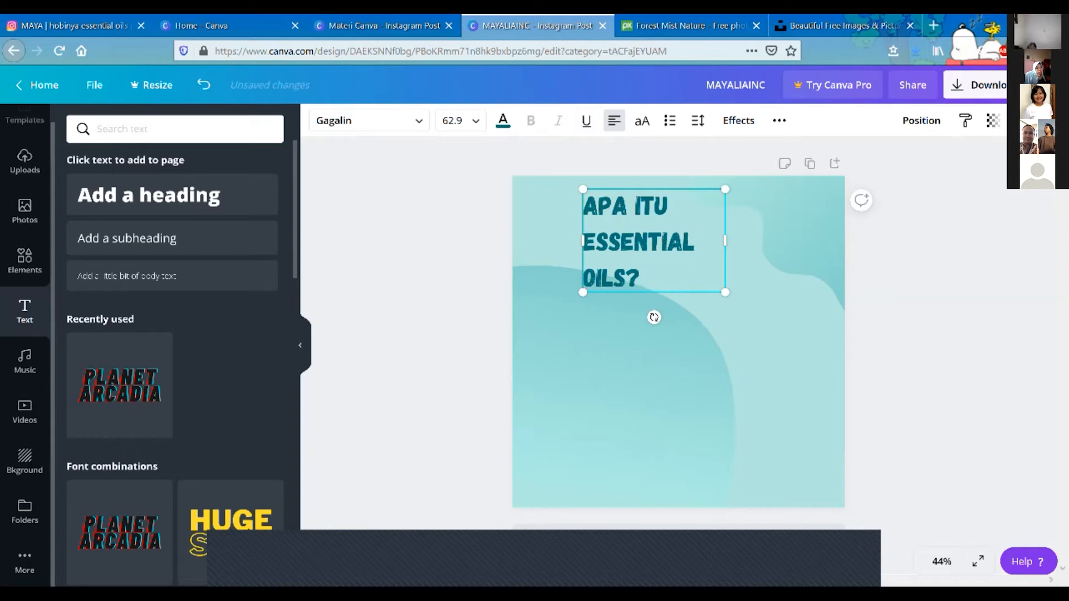
left_click(614, 120)
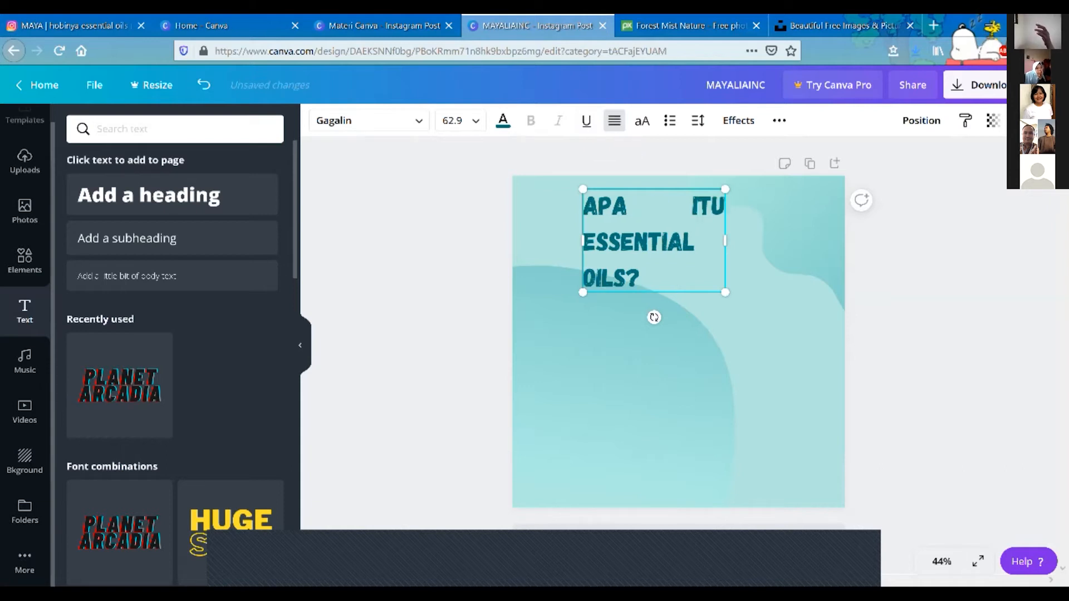
left_click(614, 120)
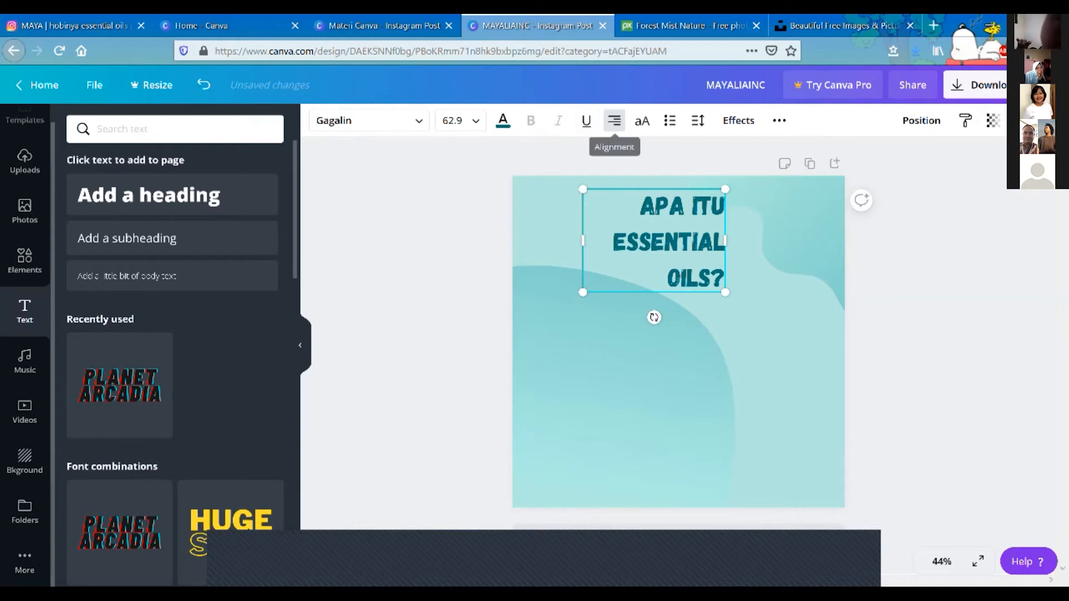
left_click(615, 120)
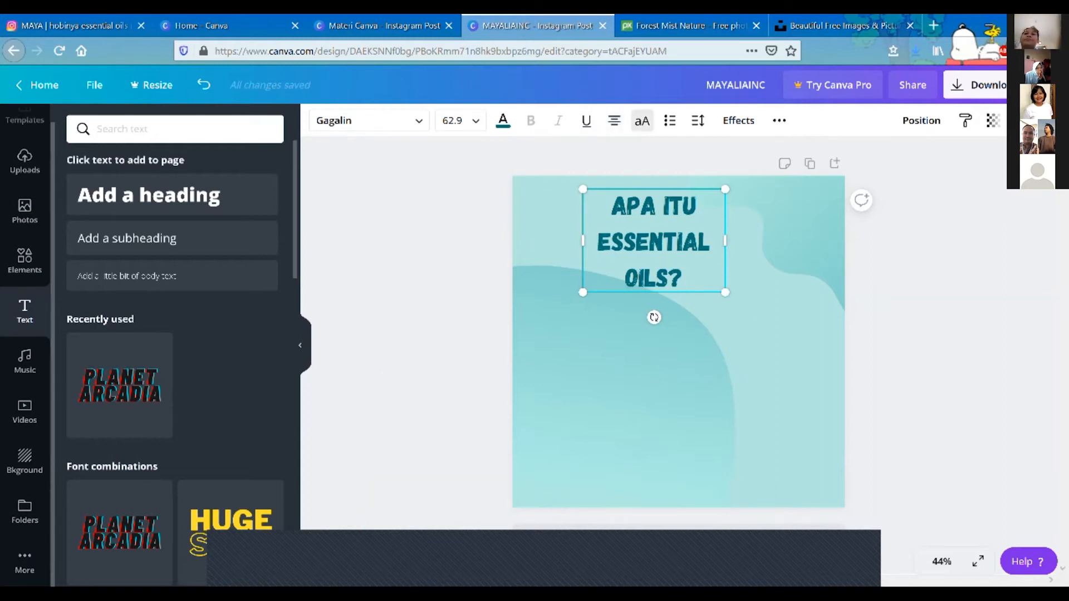
- Turn on uppercase for the heading, then try list formatting on it and switch the list back off
left_click(642, 121)
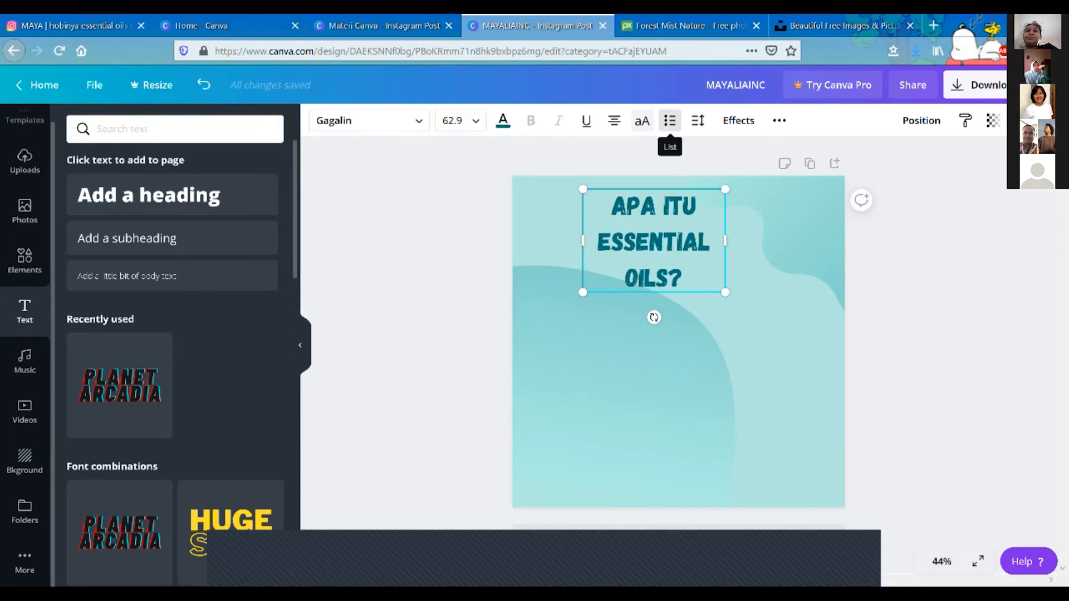
left_click(670, 120)
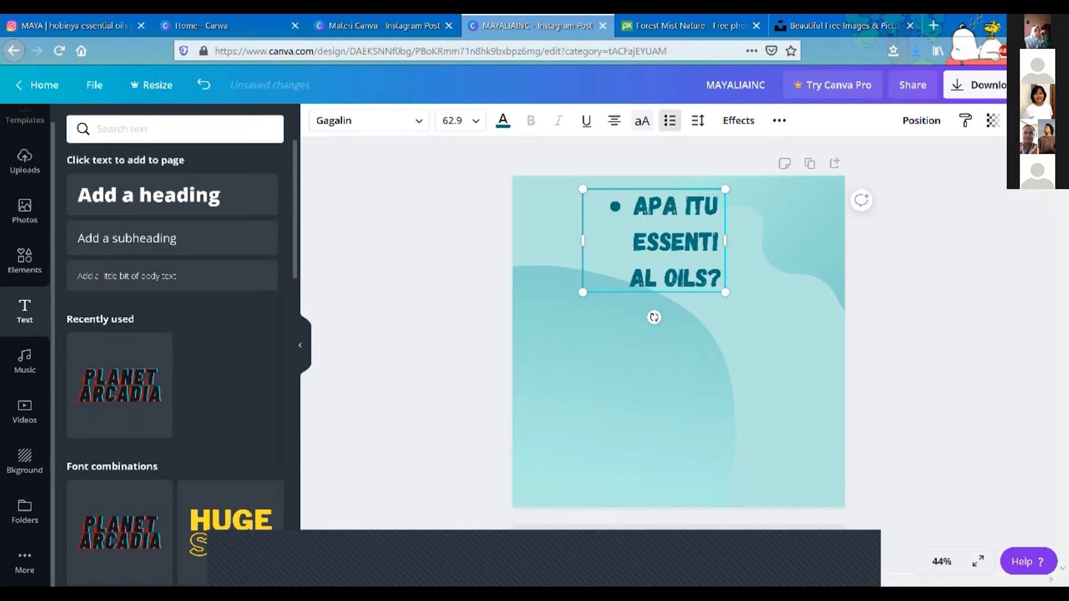
left_click(670, 120)
left_click(670, 121)
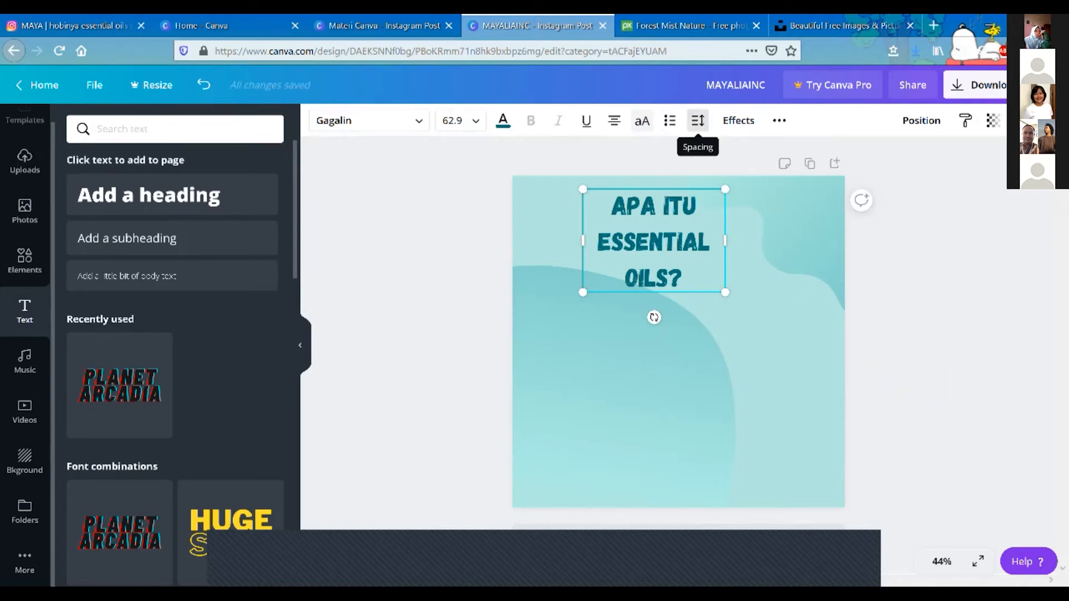
- Set the heading's letter spacing to 35 and its line height to 1.07
left_click(698, 120)
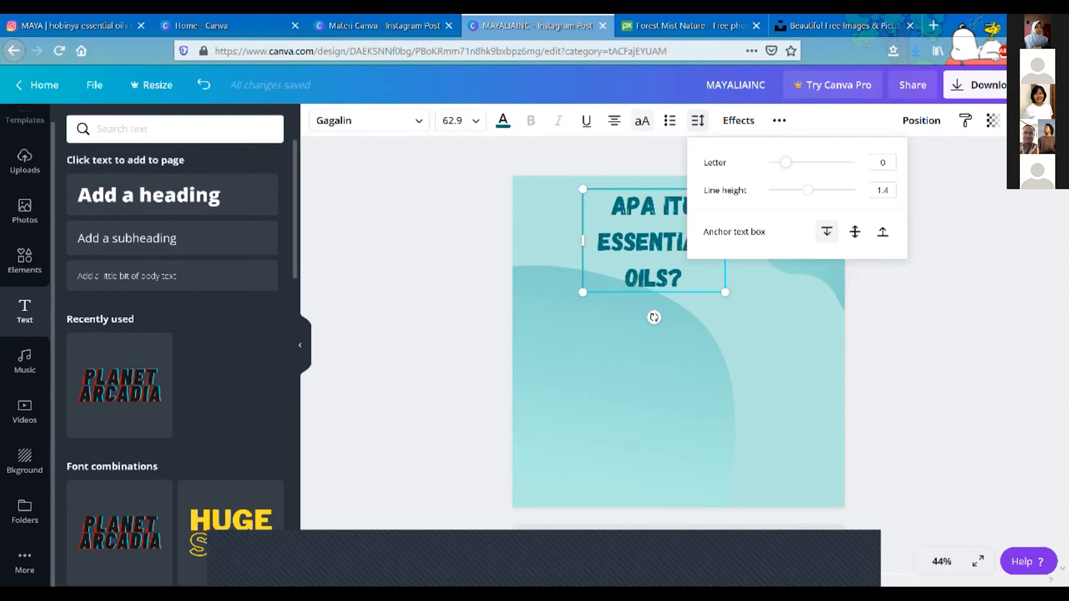
mouse_move(786, 162)
left_mouse_down()
mouse_move(839, 162)
mouse_move(768, 162)
mouse_move(788, 162)
left_mouse_up()
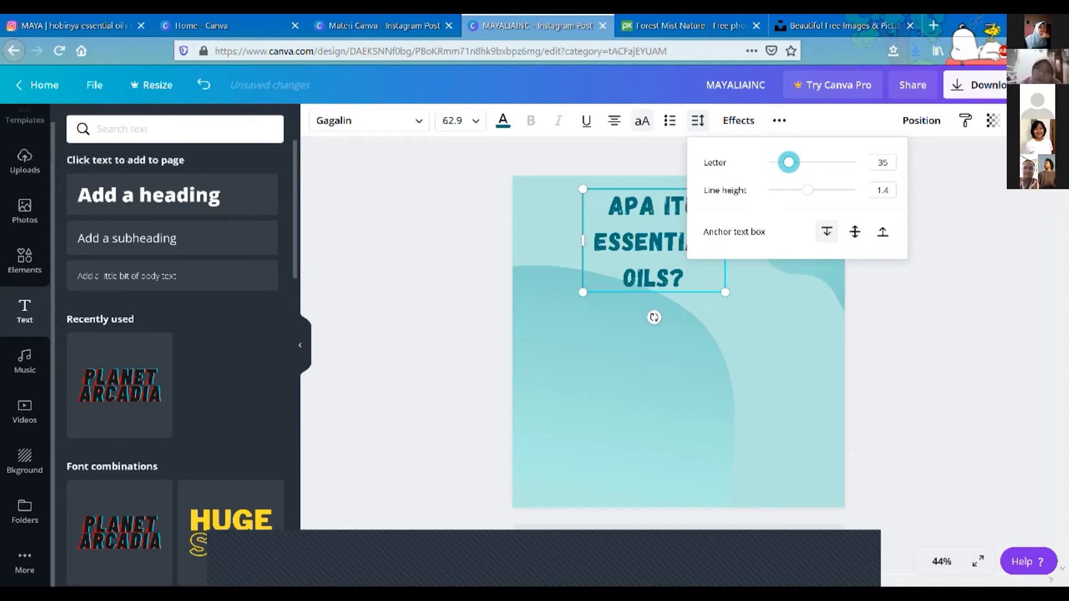
left_click(807, 190)
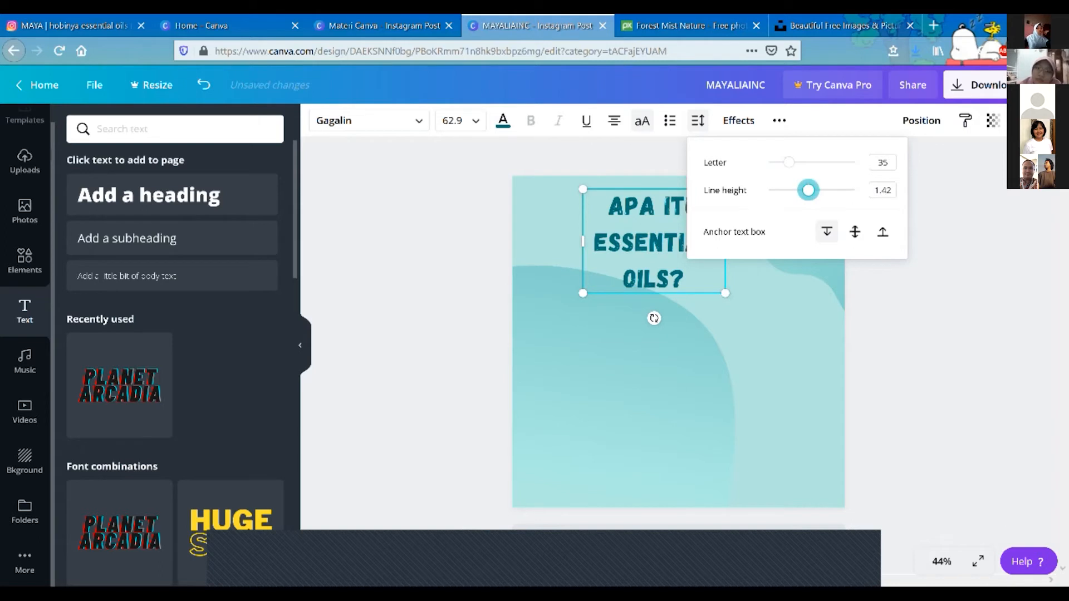
left_click_drag(808, 190, 791, 190)
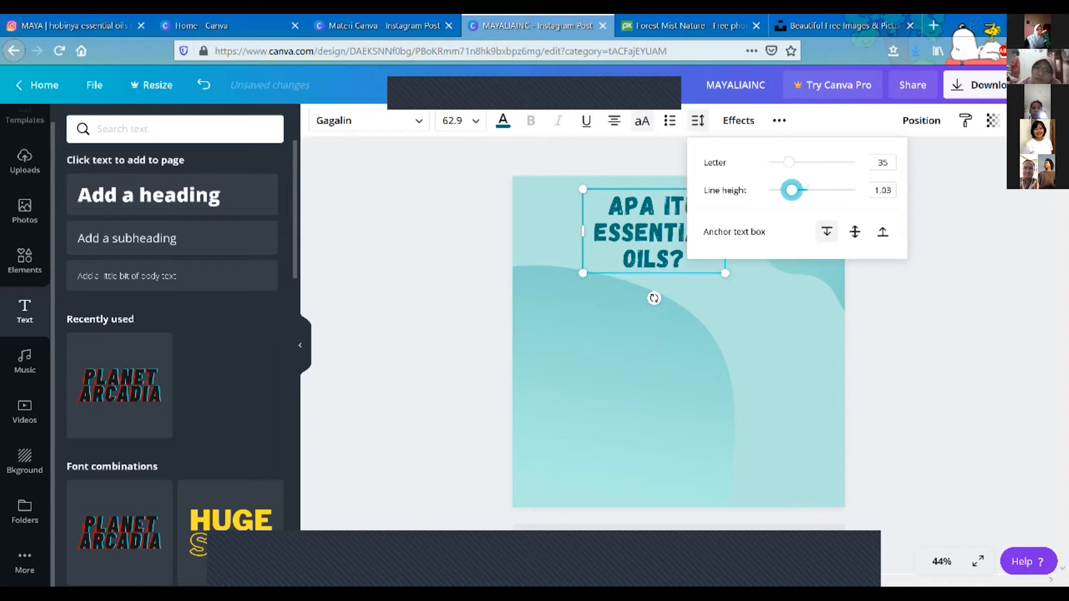
mouse_move(791, 190)
left_mouse_down()
mouse_move(852, 190)
mouse_move(780, 189)
mouse_move(794, 190)
left_mouse_up()
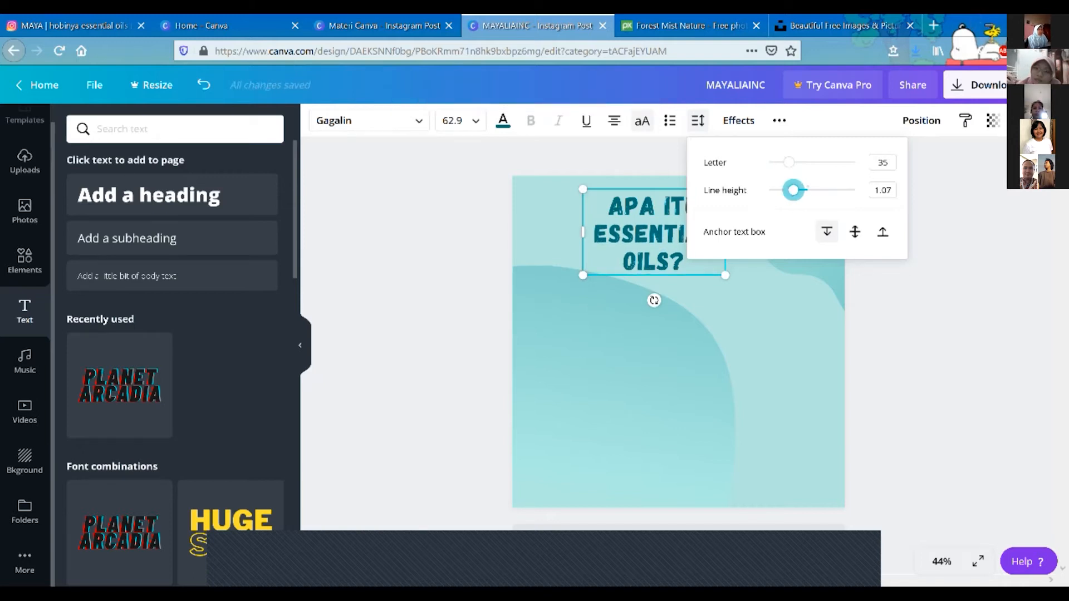
left_click(937, 223)
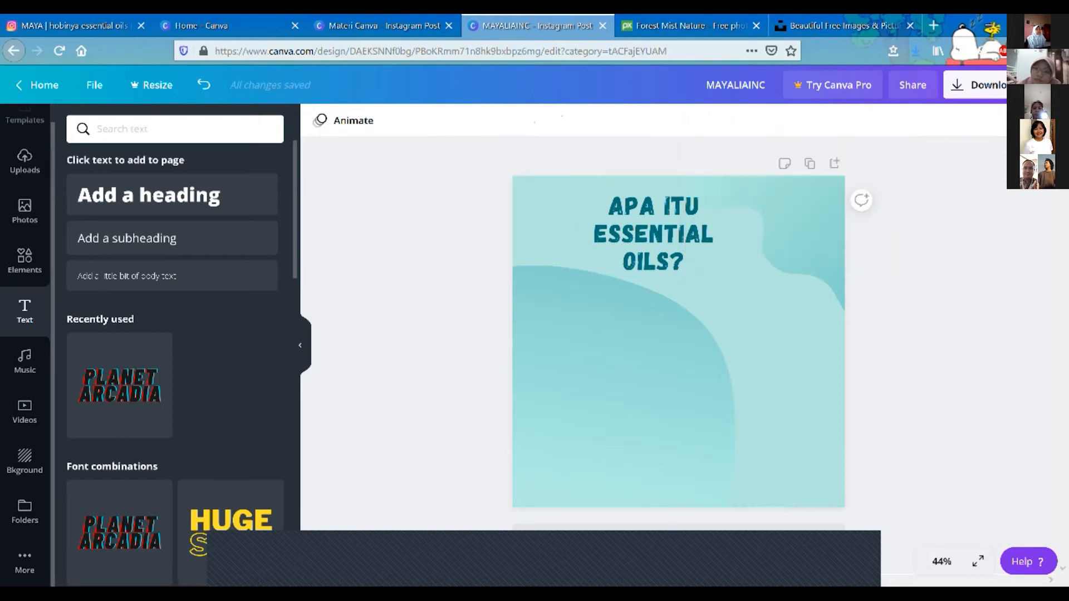
- Try the Splice, Echo, Lift and Neon text effects on the heading, then set the effect back to None
left_click(690, 233)
left_click(738, 120)
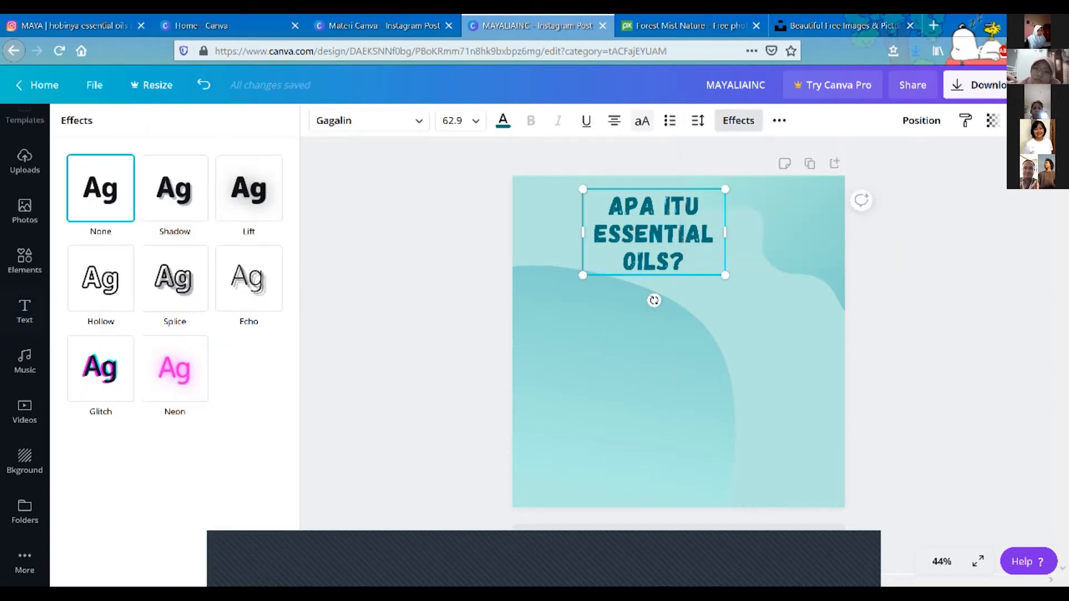
left_click(174, 278)
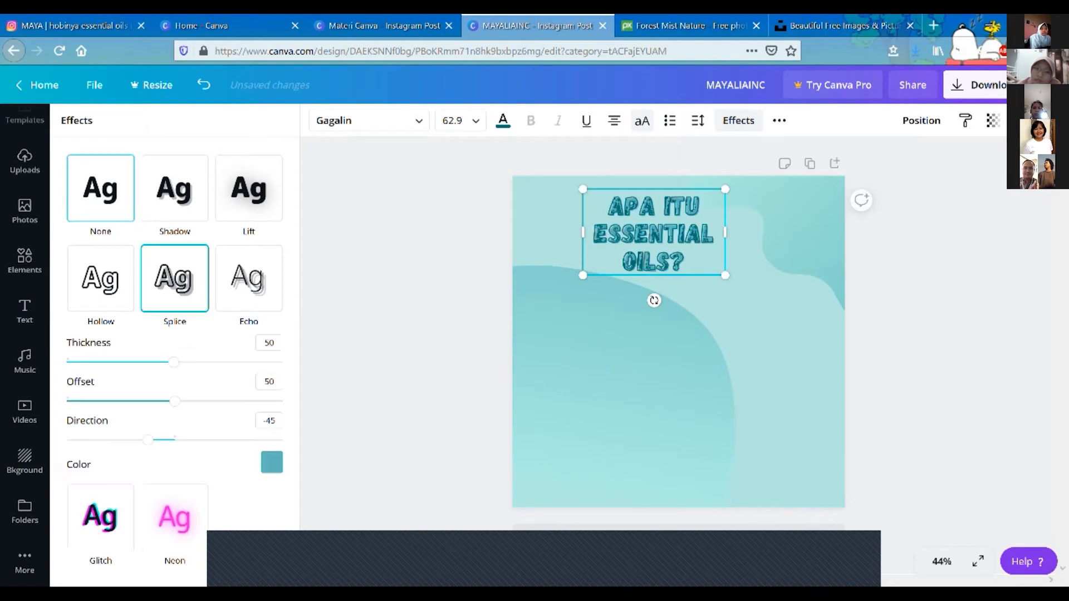
left_click(248, 278)
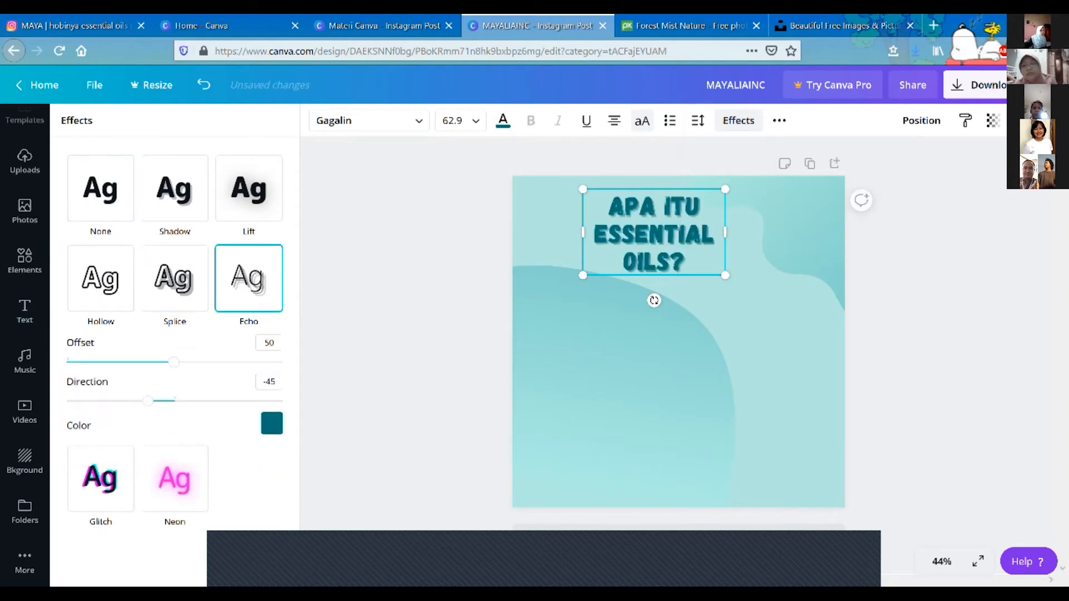
left_click(248, 188)
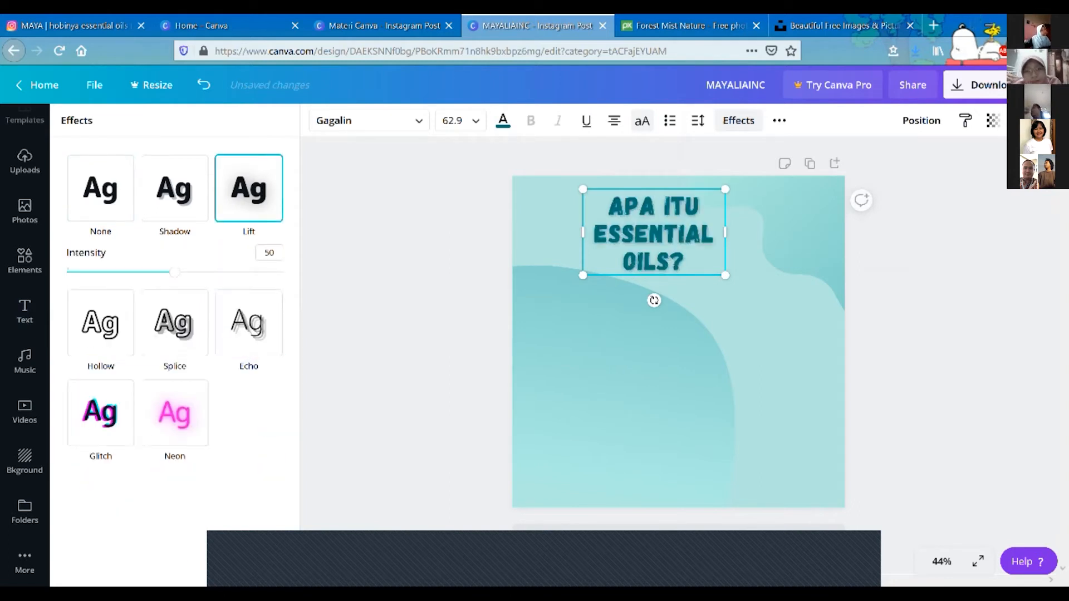
left_click(174, 411)
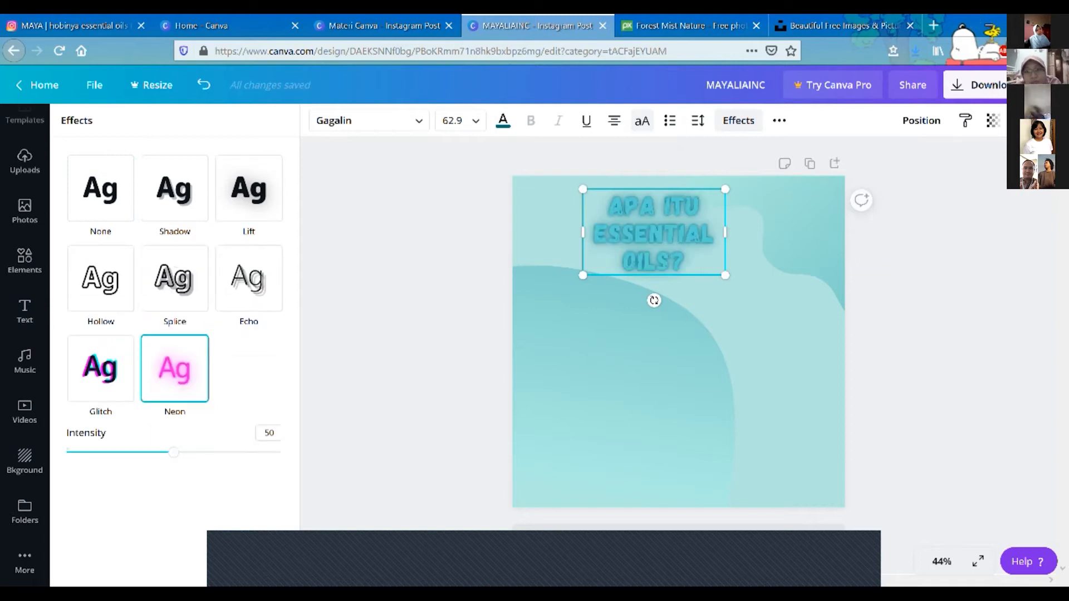
left_click(101, 189)
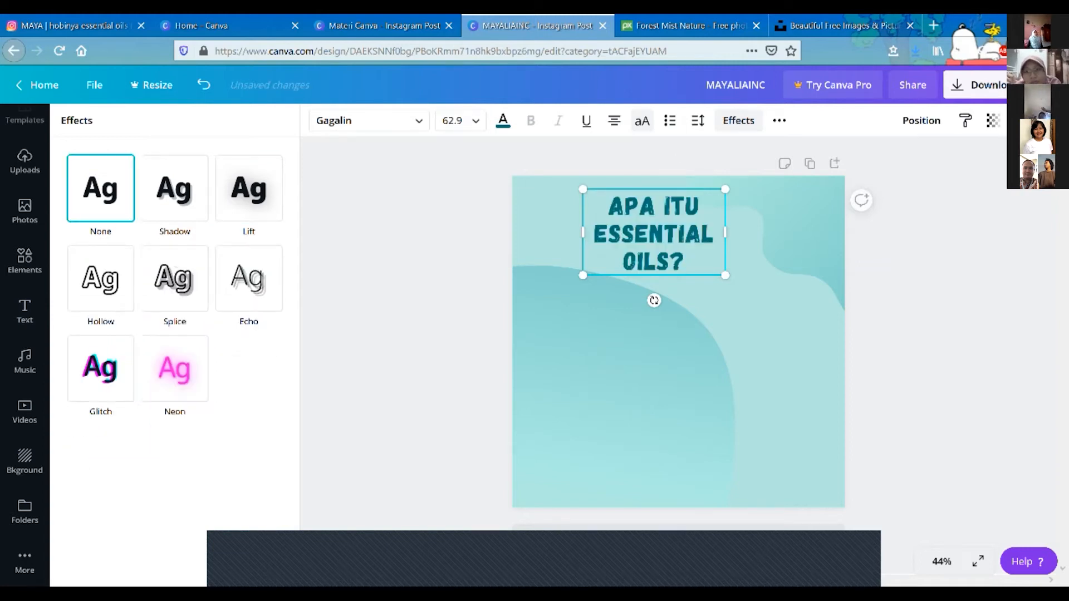
left_click(779, 121)
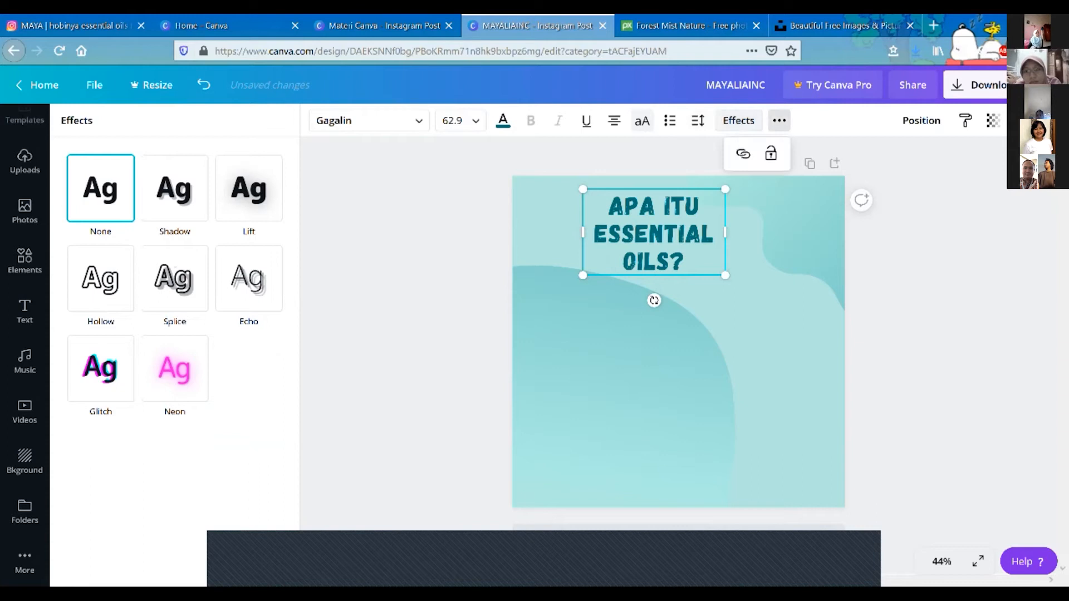
left_click(911, 233)
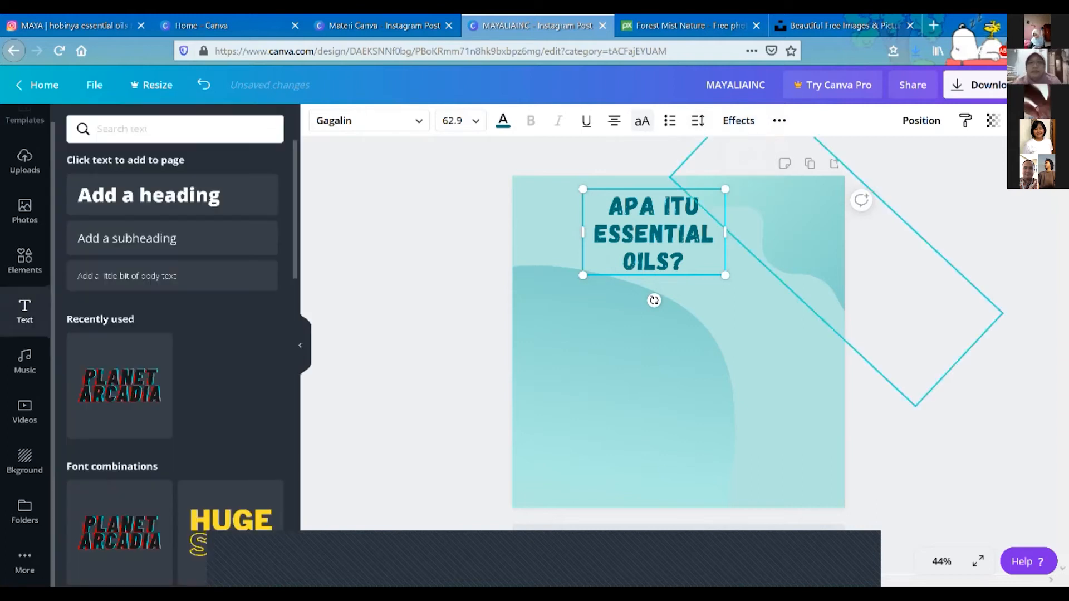
left_click(928, 234)
- Duplicate the heading, move the copy below the original, and delete the copy again
left_click(688, 234)
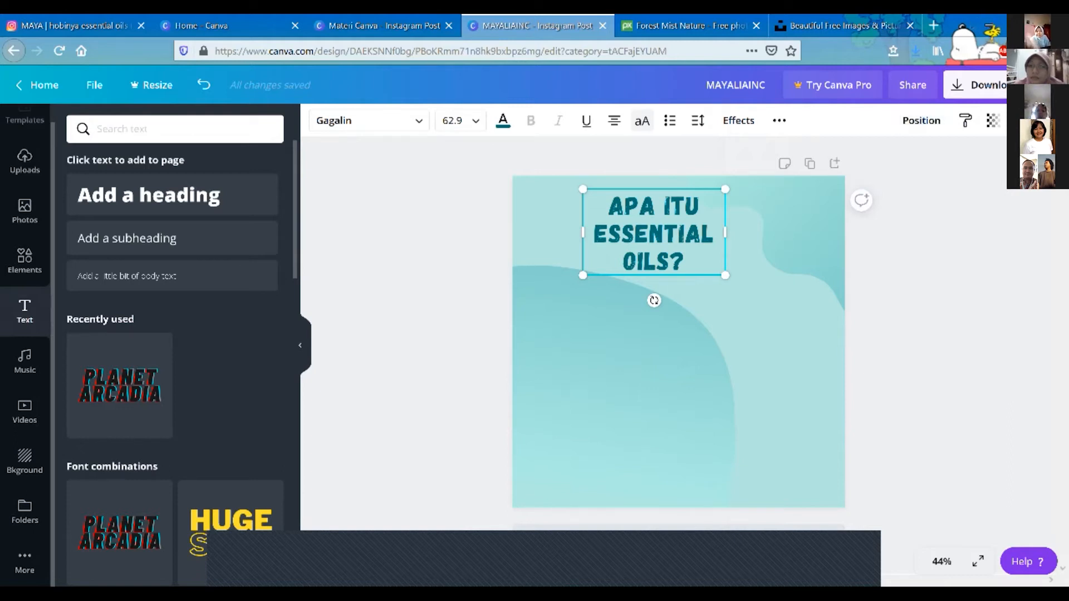
key("ctrl+d")
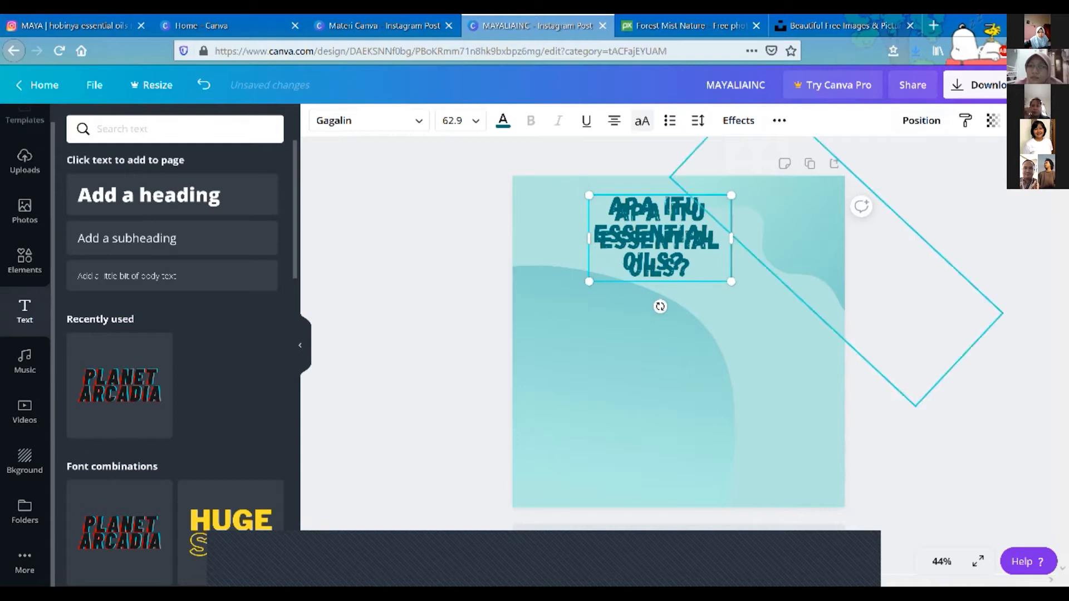
left_click_drag(660, 238, 669, 289)
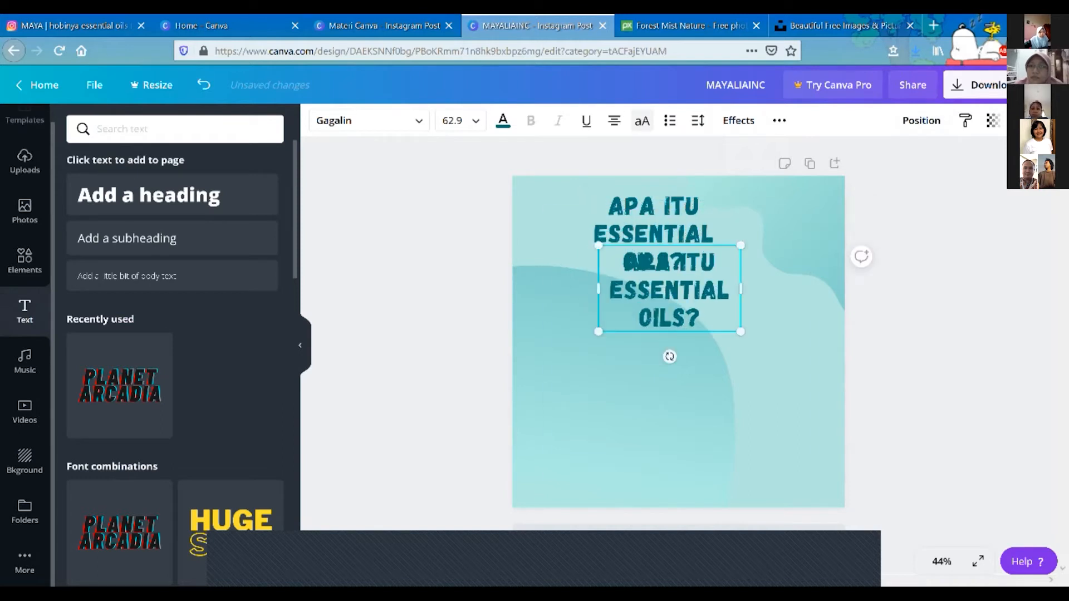
key("Delete")
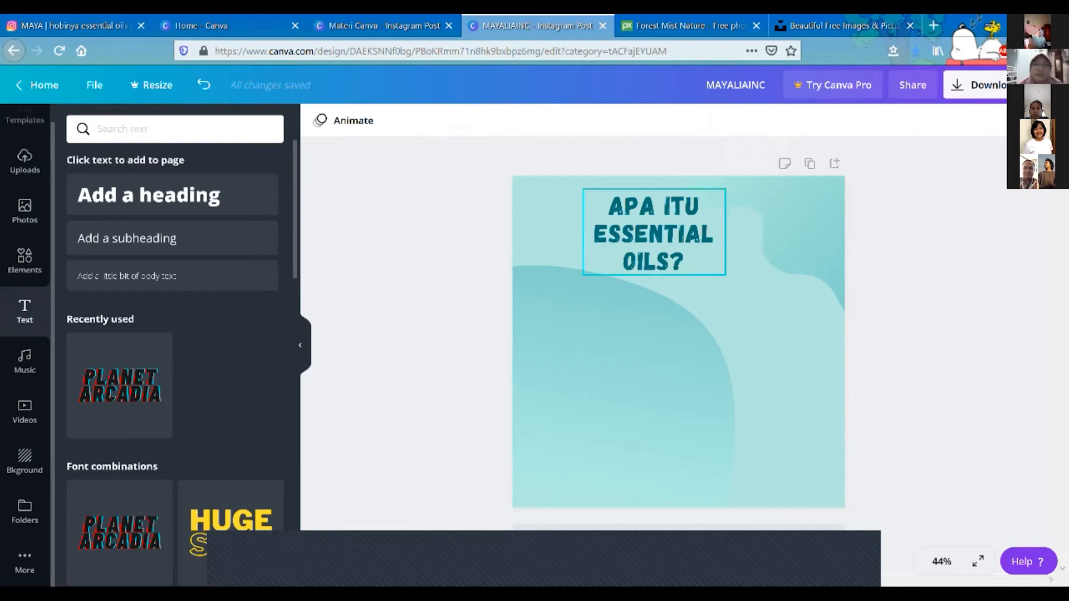
- Shift the heading slightly left and down, then check the finished "Materi Canva" design for reference and return to the MAYALIAINC design
left_click_drag(654, 234, 641, 238)
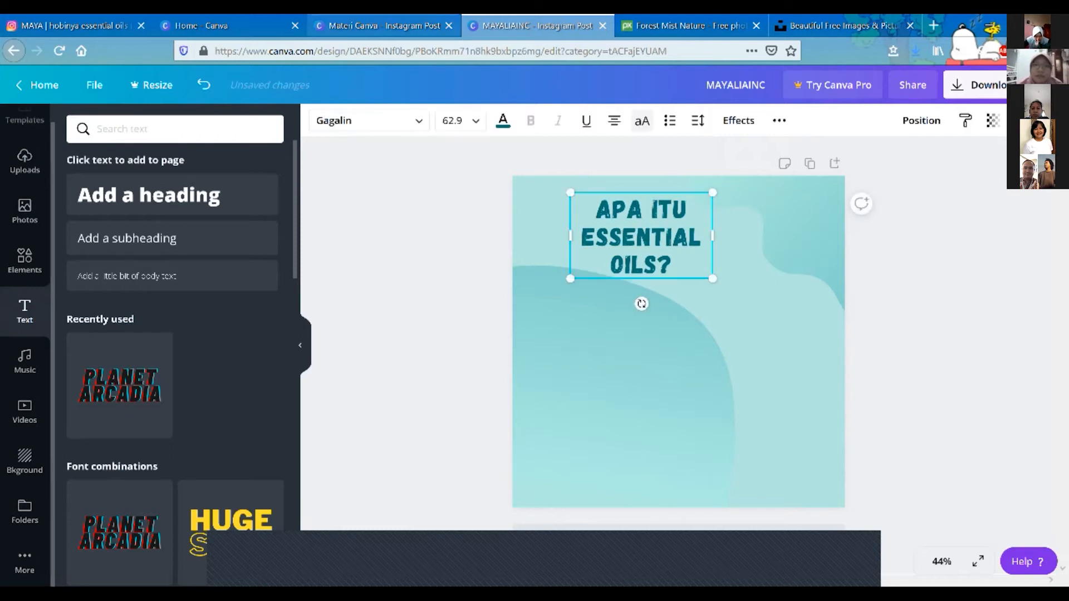
left_click(384, 25)
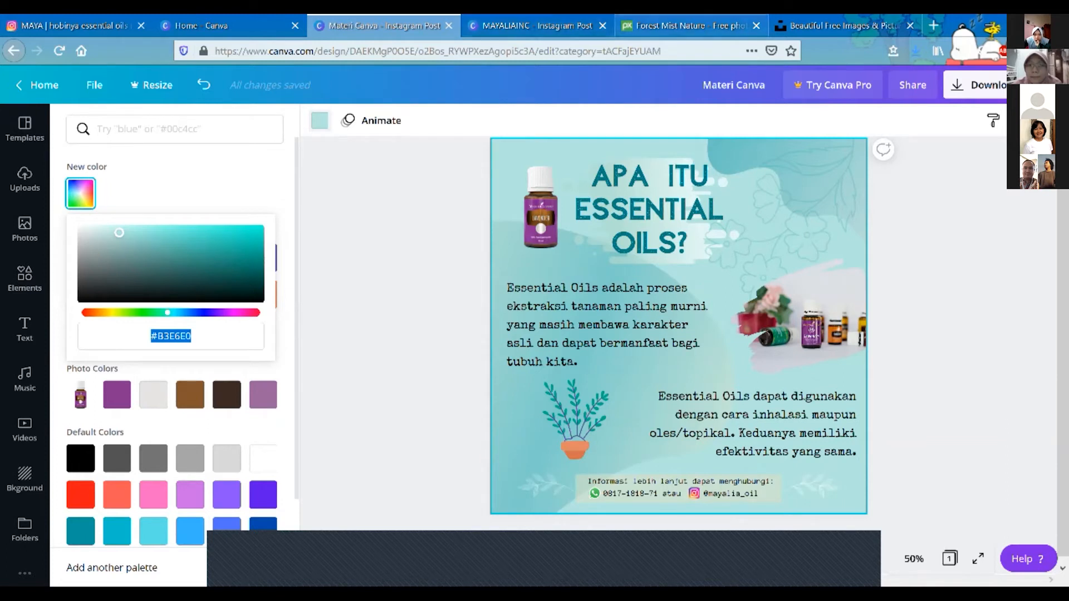
left_click(537, 26)
key("Escape")
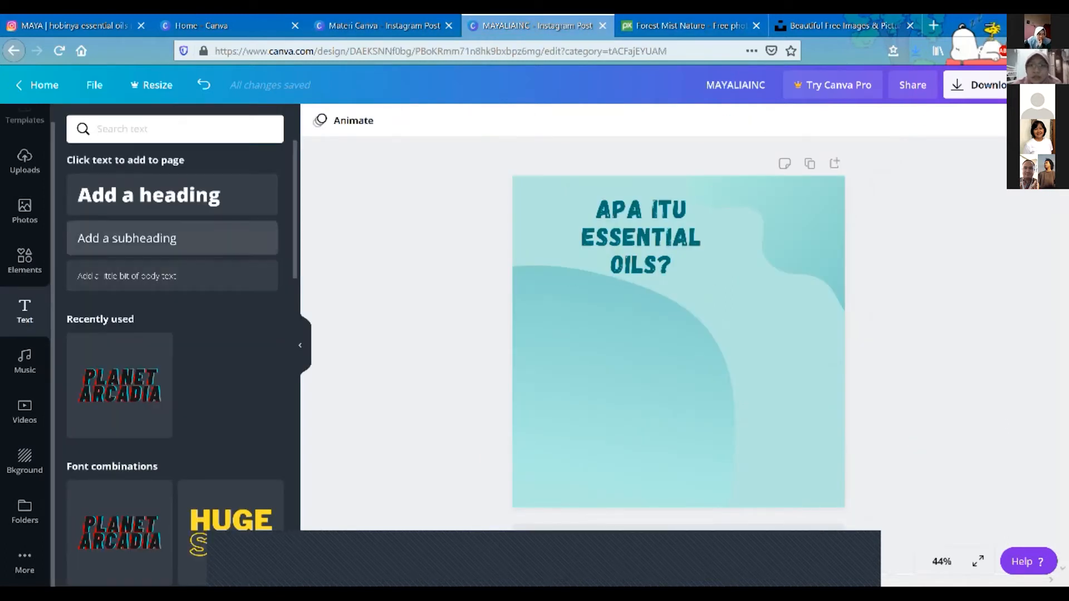
- Add a subheading text box to the page with the text "Essential Oils"
left_click(127, 239)
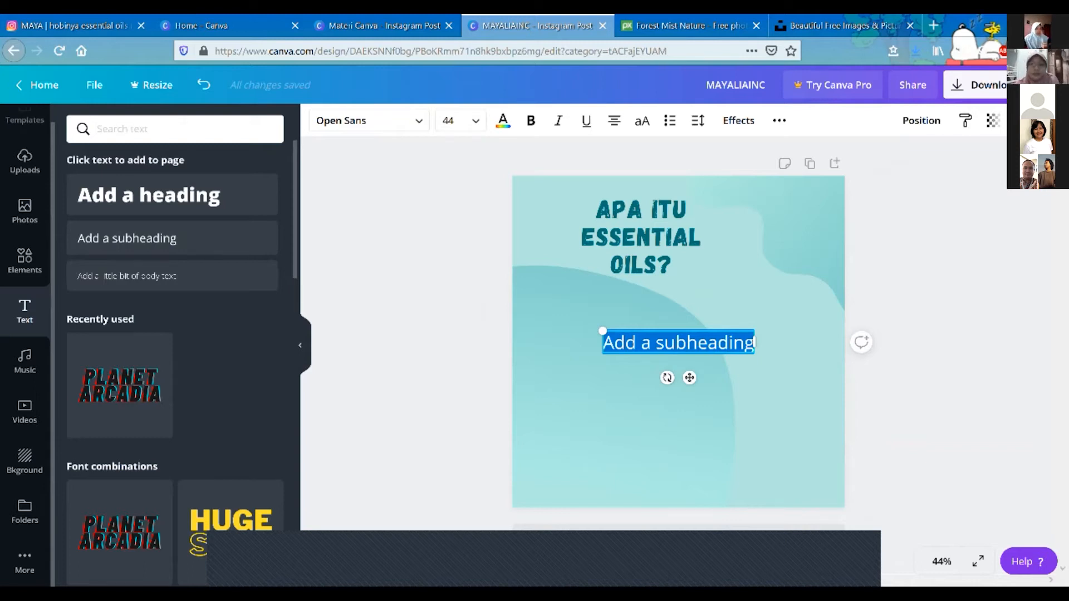
type("Ess")
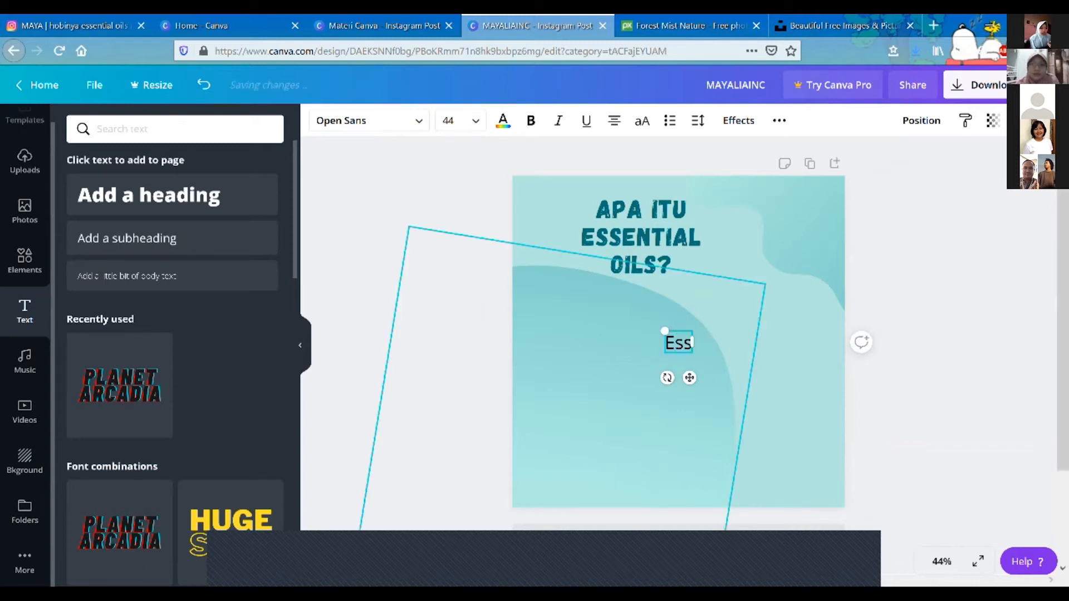
type("ential Oils")
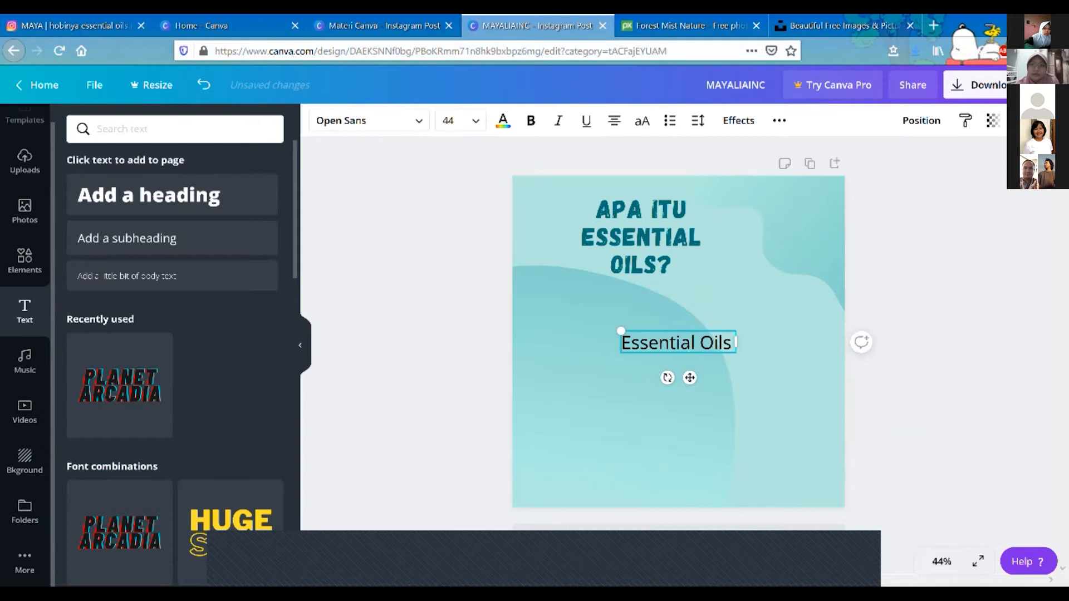
- Copy the "Essential Oils adalah proses ekstraksi..." paragraph from the Materi Canva design
left_click(384, 26)
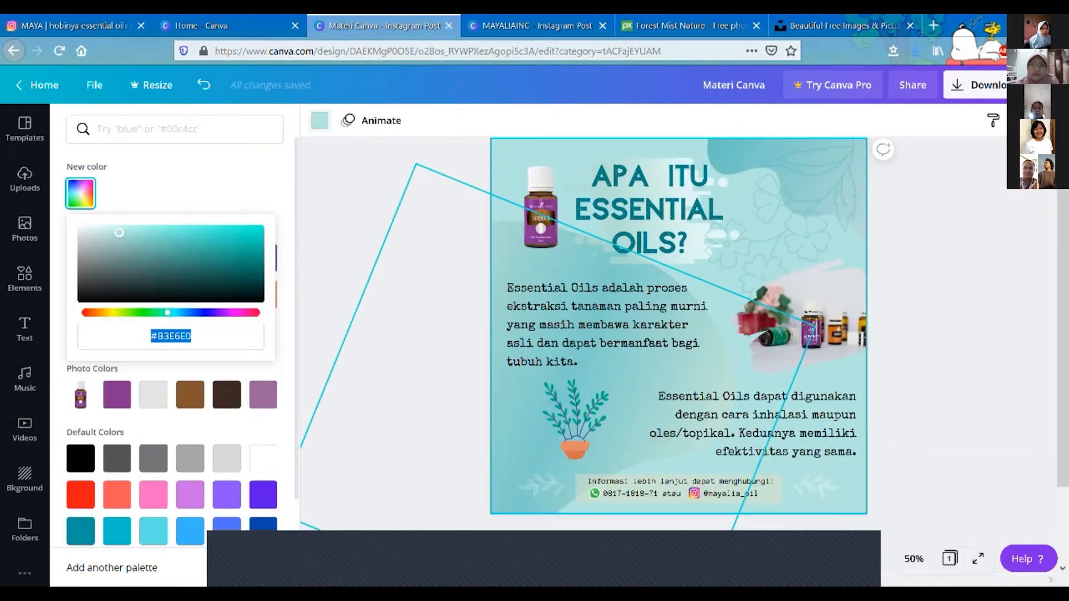
left_click(609, 325)
left_click_drag(507, 288, 579, 362)
key("ctrl+c")
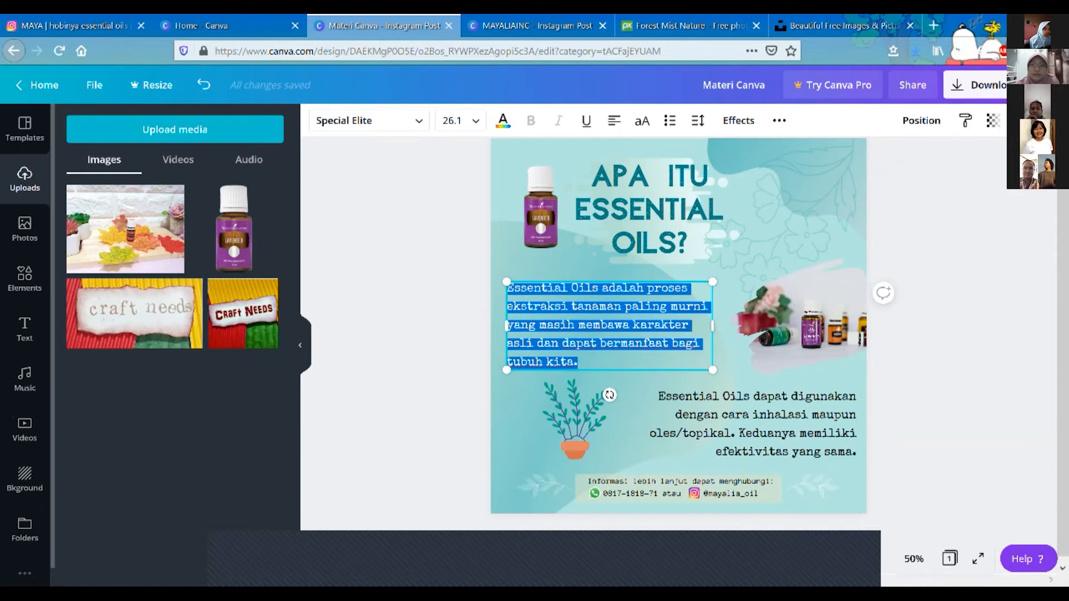
key("Escape")
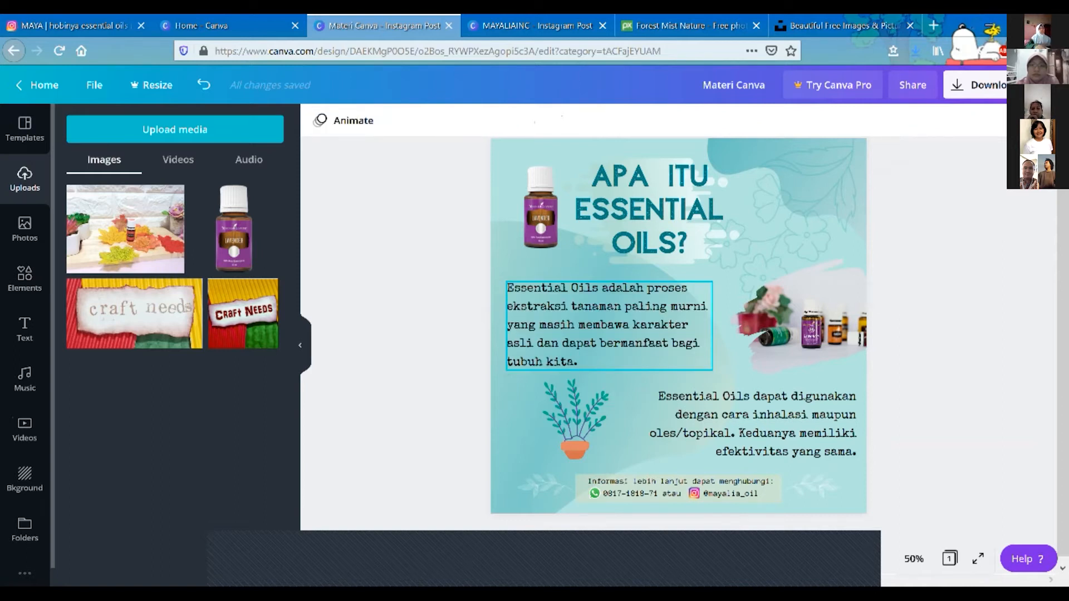
- Replace the "Essential Oils" subheading text in the MAYALIAINC design with the copied paragraph
key("ctrl+Tab")
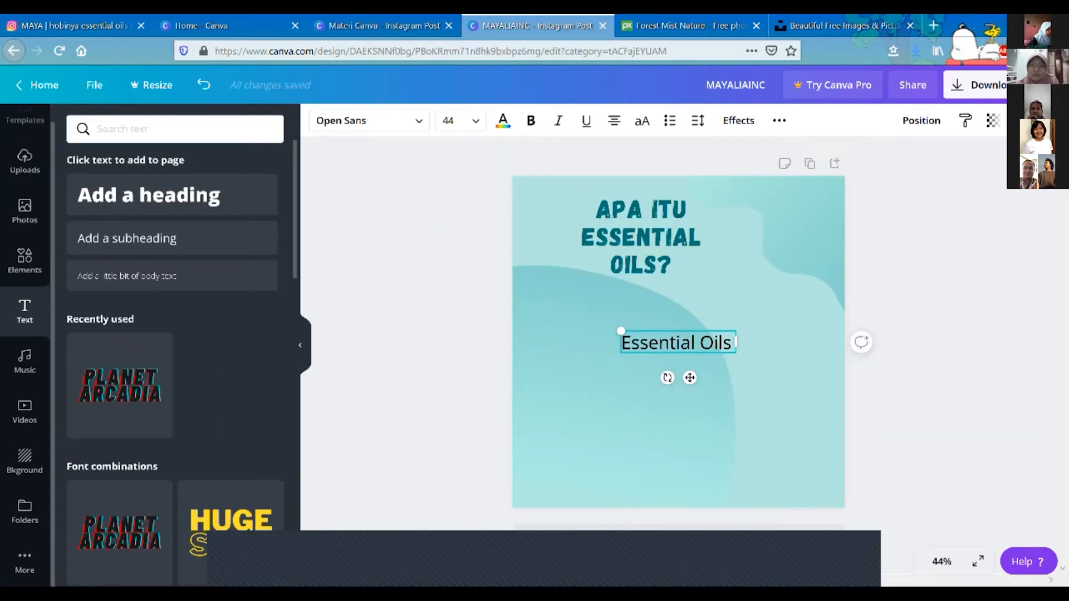
double_click(663, 342)
left_click(694, 343)
key("ctrl+a")
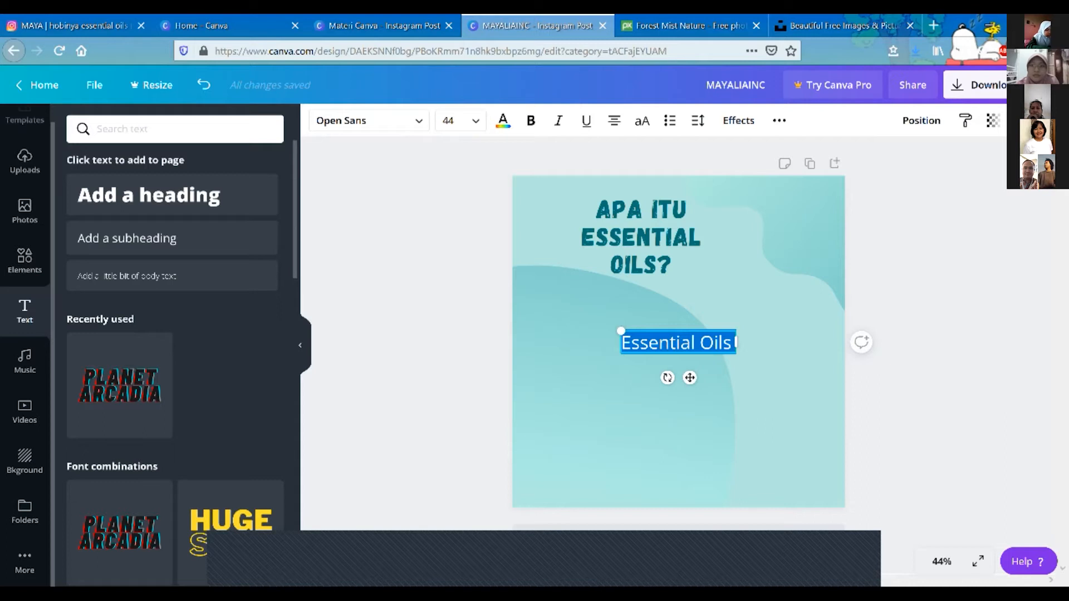
key("ctrl+v")
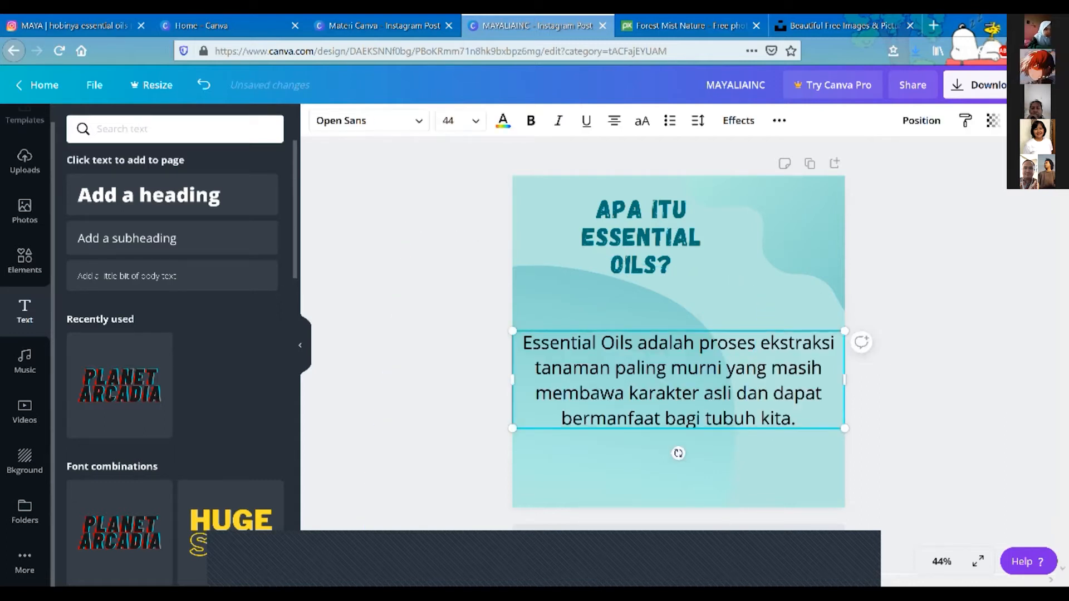
- Scale the pasted paragraph down to size 26.5, place it below the heading on the left side of the page, and left-align it
left_click_drag(845, 428, 713, 390)
mouse_move(612, 361)
left_mouse_down()
mouse_move(617, 341)
mouse_move(625, 350)
left_mouse_up()
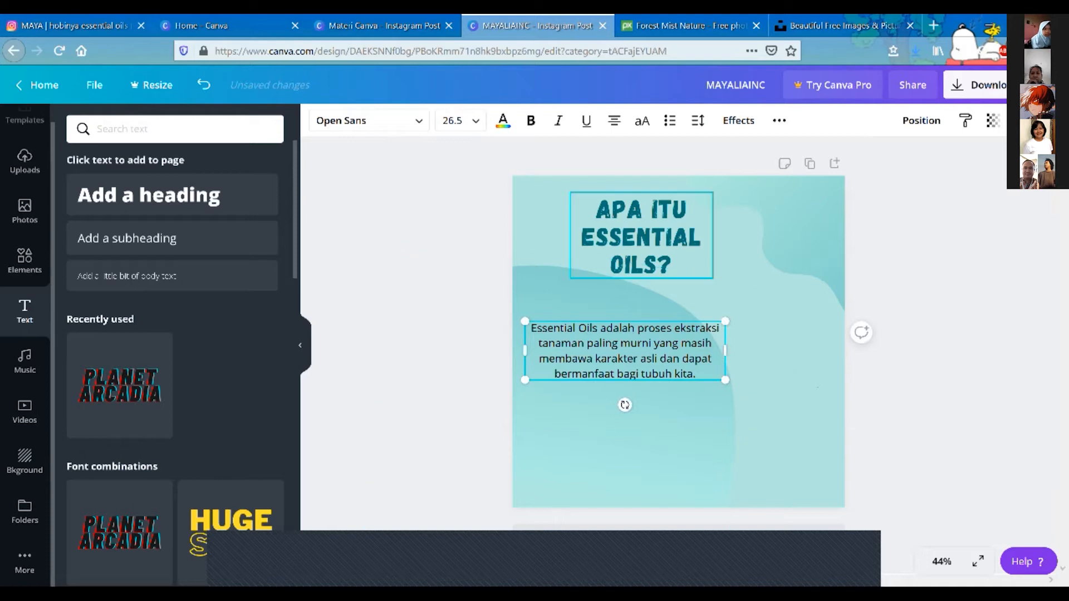
left_click(614, 120)
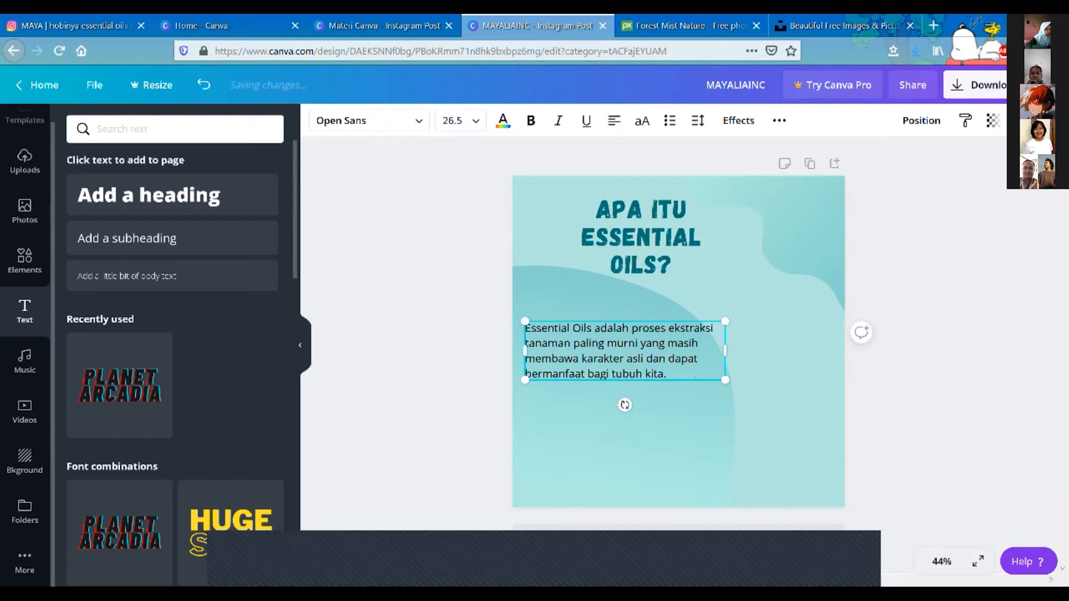
- Set the paragraph's font to Glacial Indifference and narrow its text box so the text wraps onto four lines
left_click(389, 123)
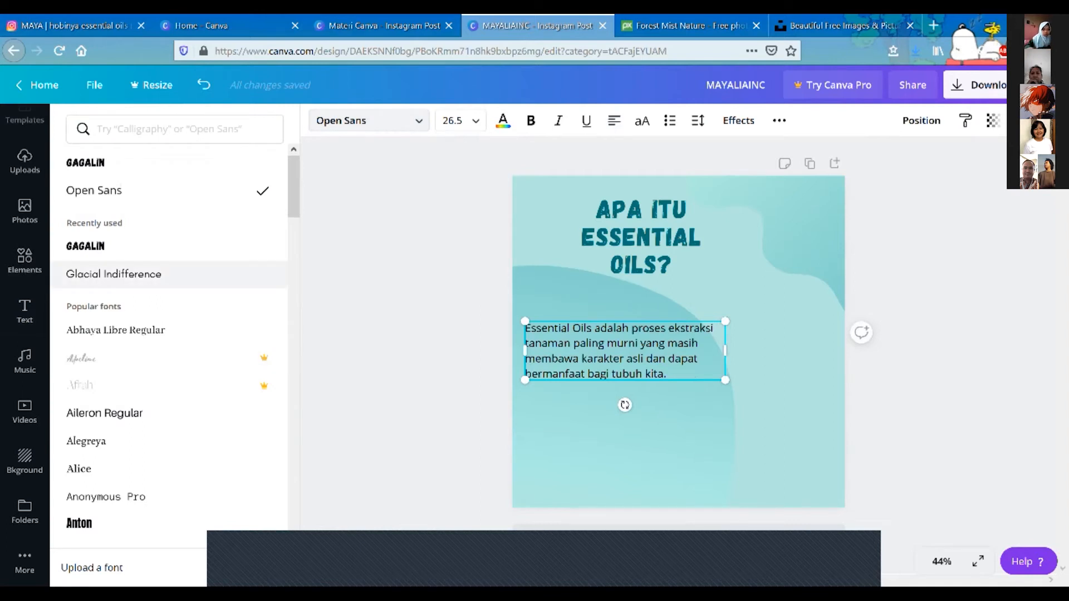
left_click(114, 274)
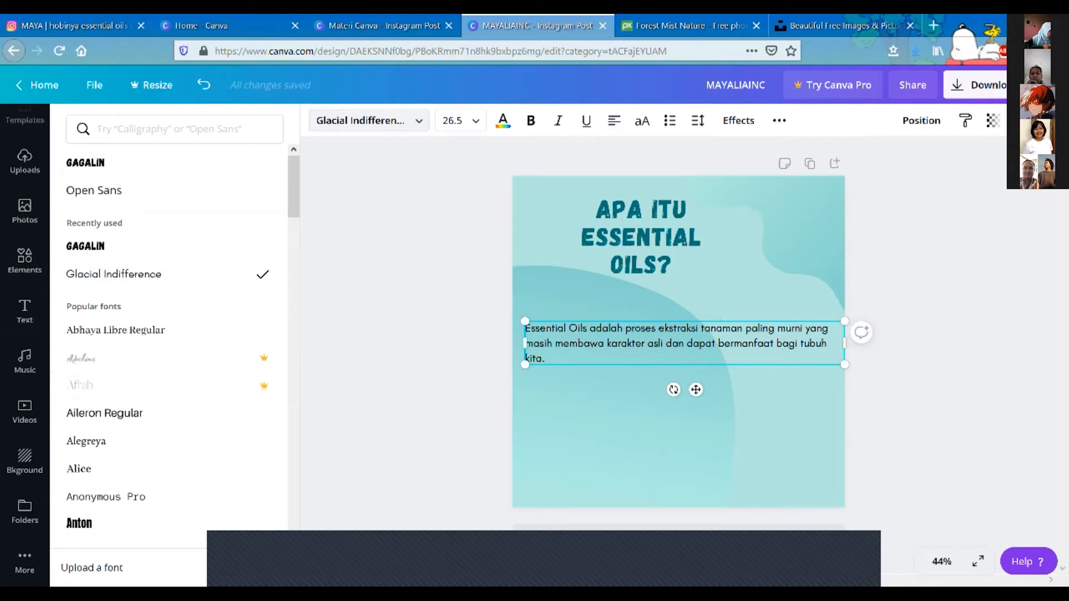
left_click_drag(845, 343, 701, 351)
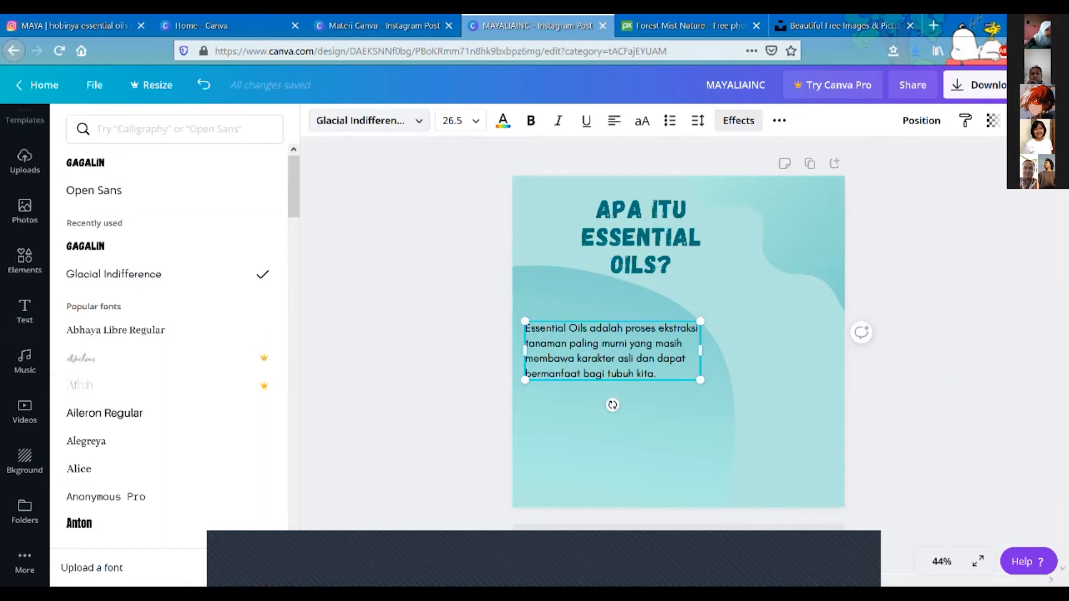
- Check the paragraph's spacing settings, leaving letter spacing at 0, then nudge the paragraph slightly up and deselect it
left_click(697, 120)
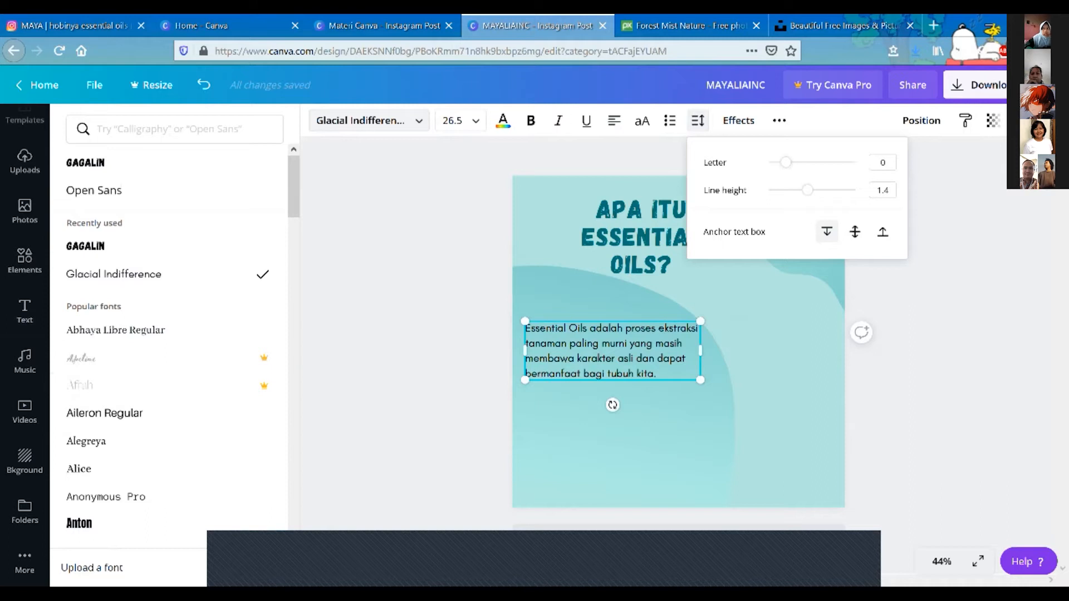
mouse_move(785, 162)
left_mouse_down()
mouse_move(795, 162)
mouse_move(785, 162)
left_mouse_up()
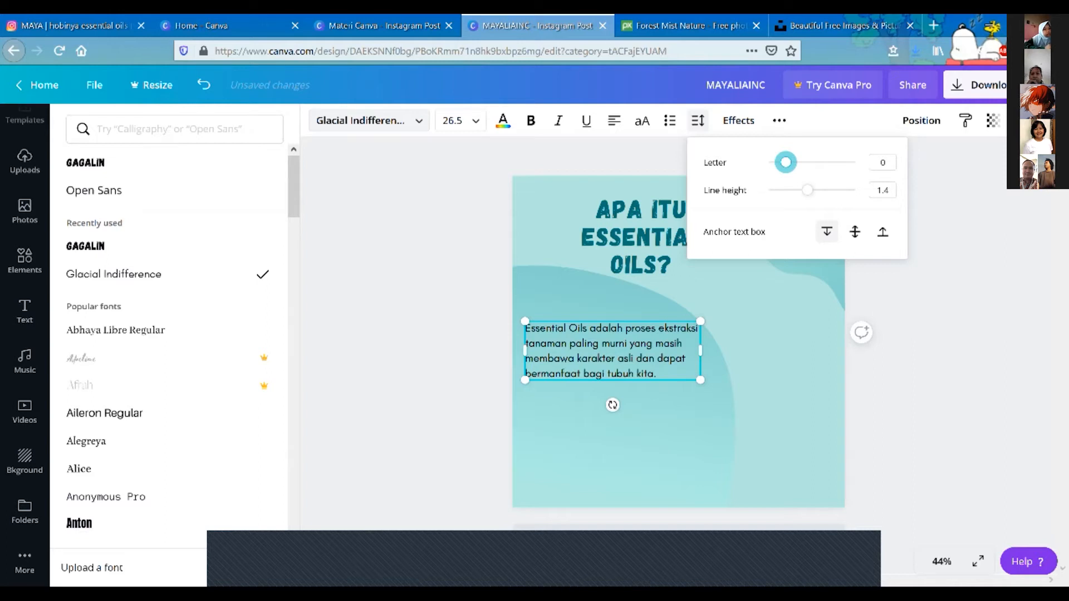
left_click(612, 351)
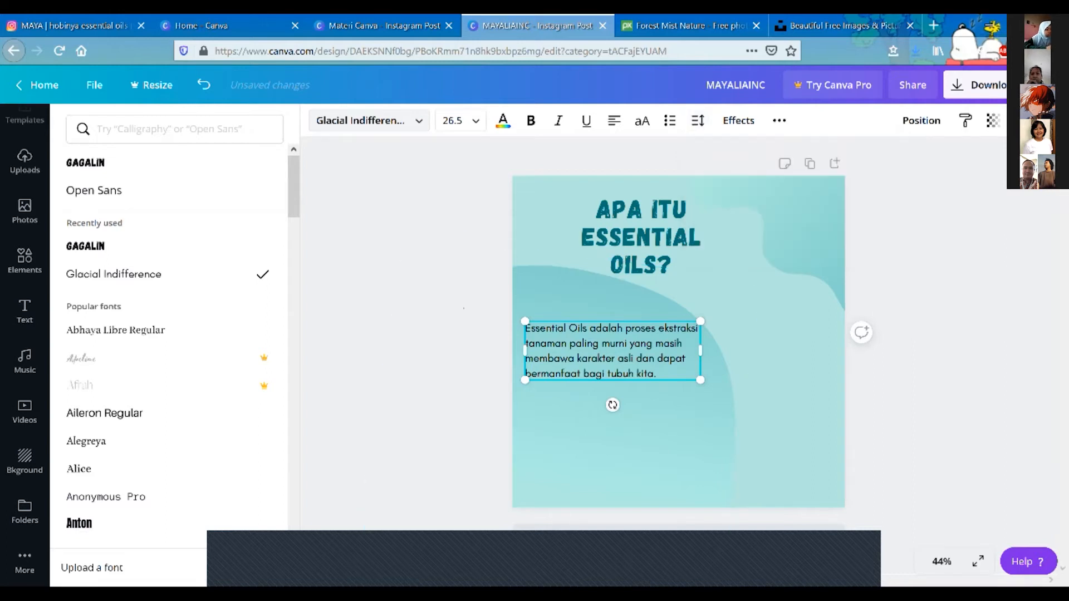
left_click_drag(612, 351, 615, 342)
left_click(861, 323)
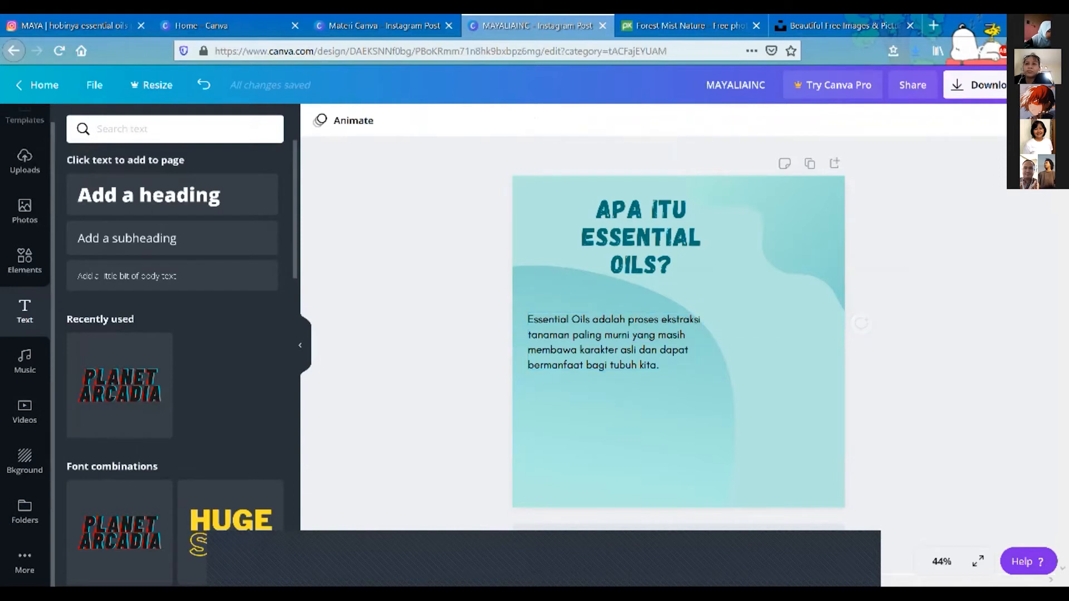
- Copy the "Essential Oils dapat digunakan dengan cara inhalasi..." paragraph from the Materi Canva design
left_click(385, 25)
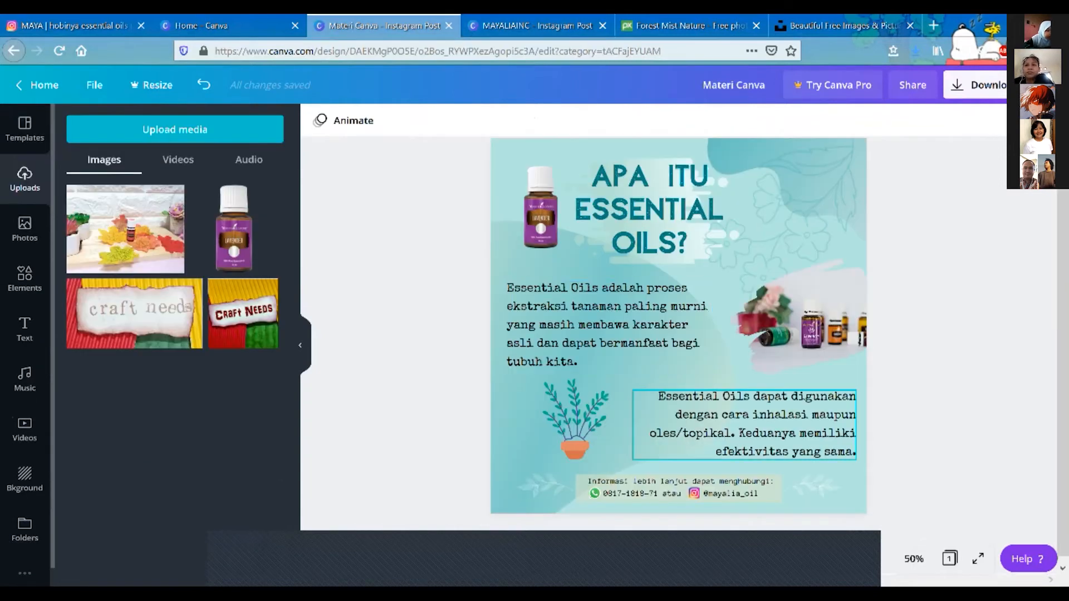
left_click_drag(658, 397, 857, 453)
key("ctrl+c")
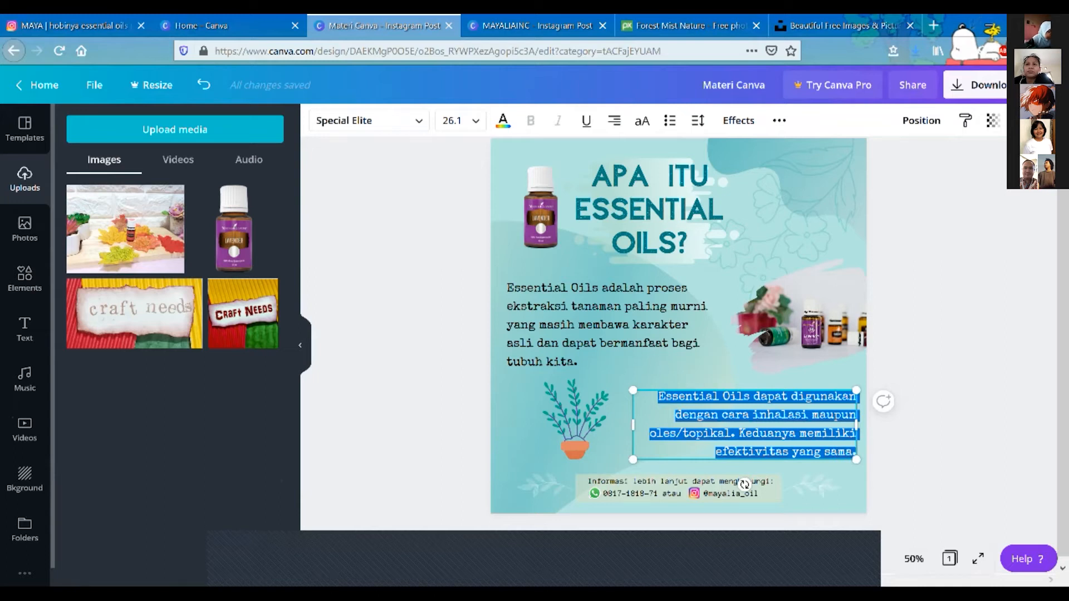
left_click(919, 434)
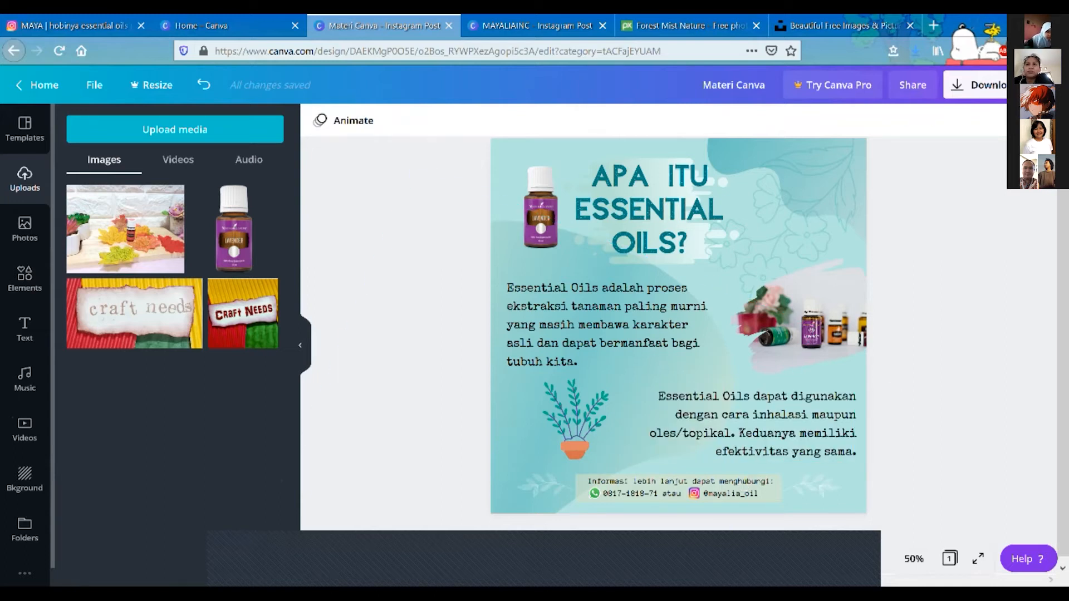
- Paste the copied paragraph into a new subheading text box in the MAYALIAINC design and move it below the first paragraph
key("ctrl+Tab")
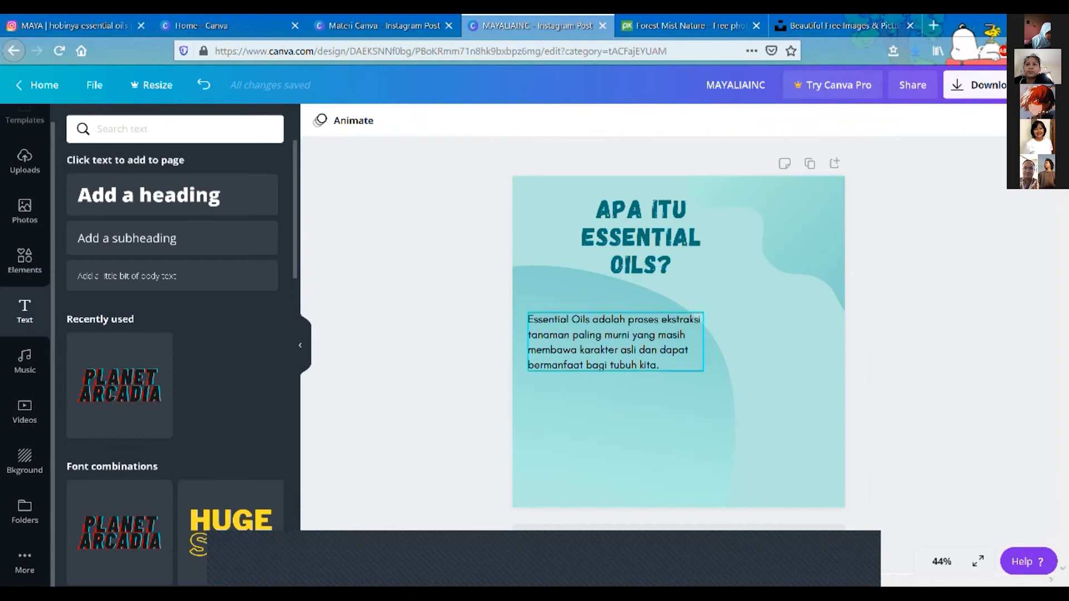
left_click(172, 238)
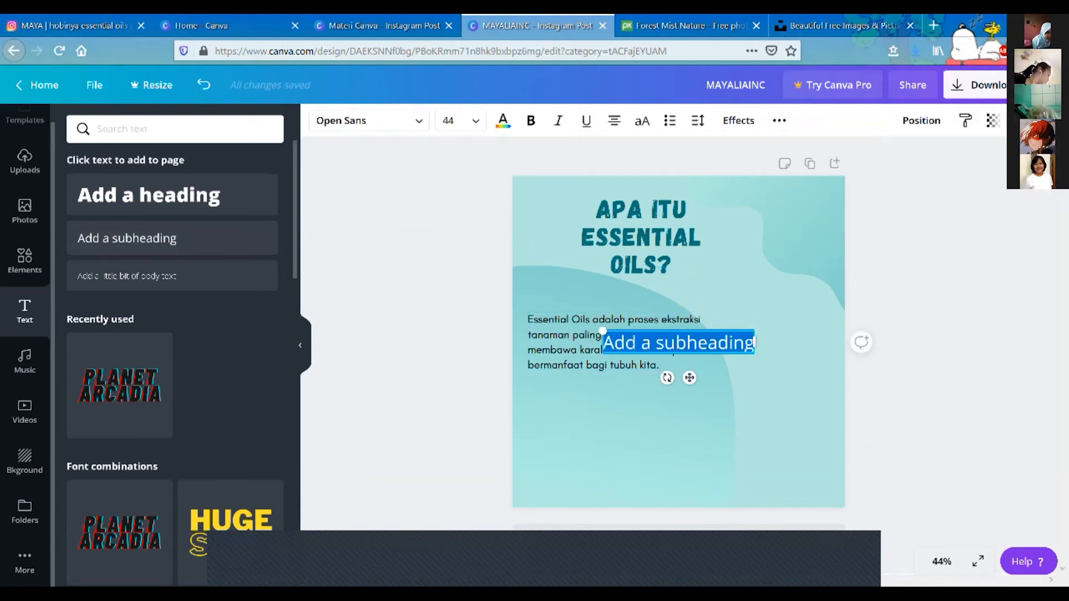
key("ctrl+v")
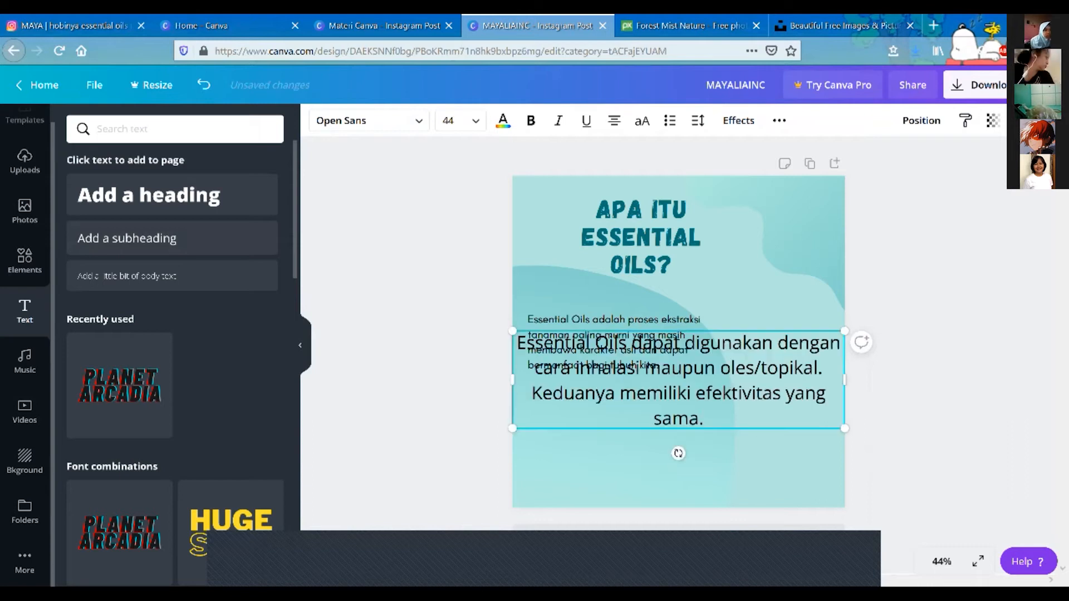
left_click_drag(678, 381, 670, 432)
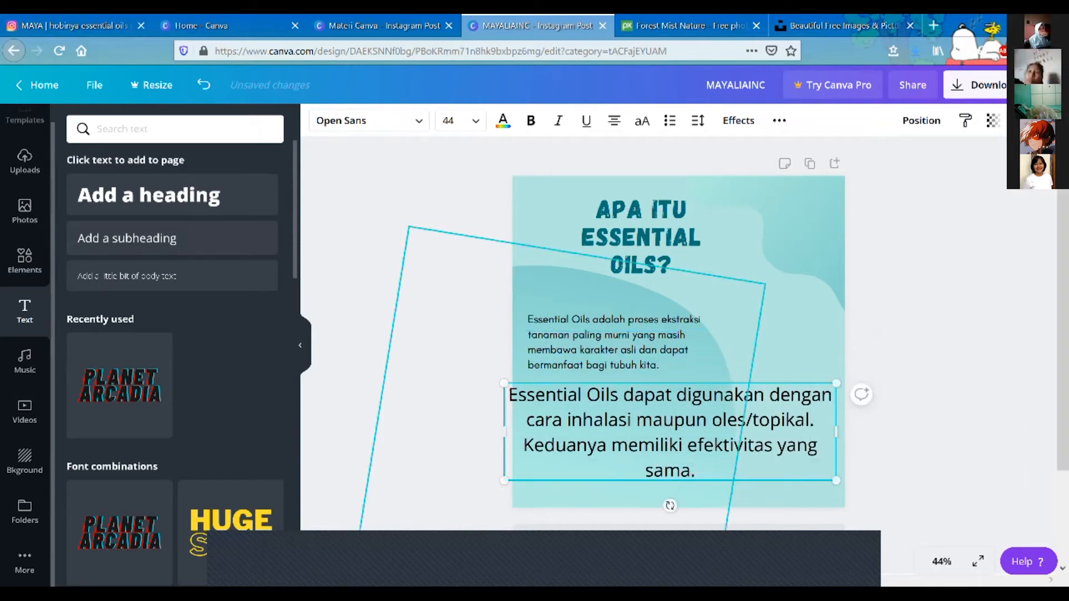
- Set the font of the "Essential Oils dapat digunakan..." paragraph to Glacial Indifference
left_click(369, 121)
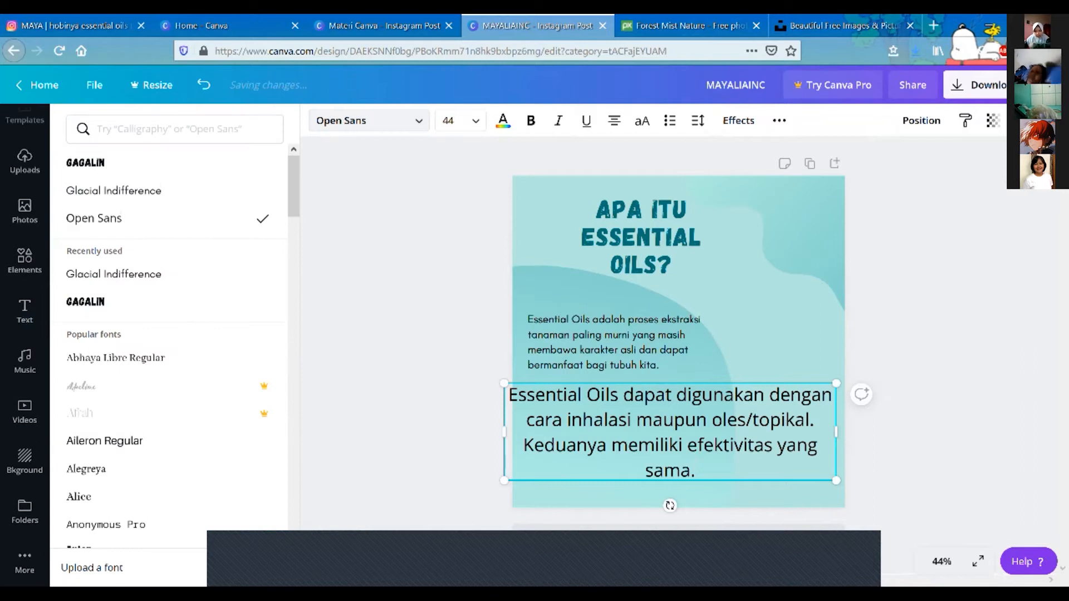
left_click(425, 308)
left_click(623, 420)
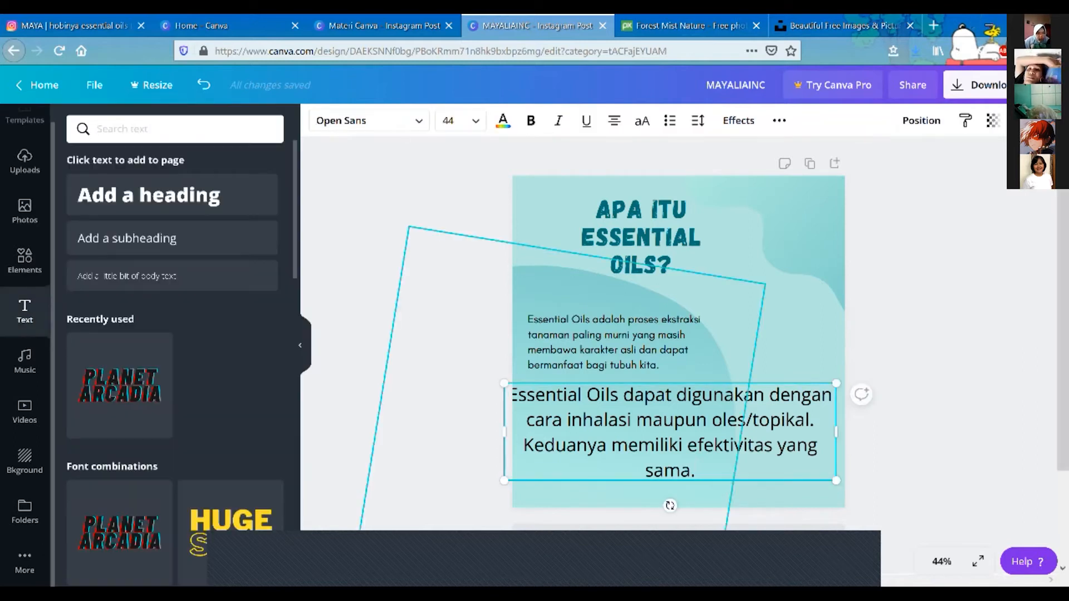
left_click(369, 121)
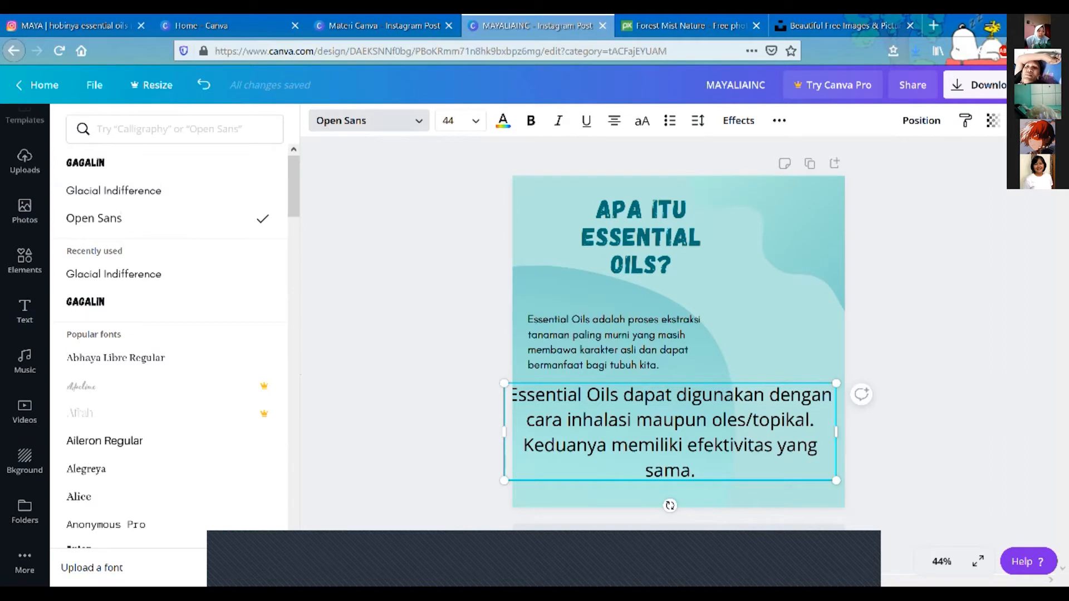
left_click(140, 274)
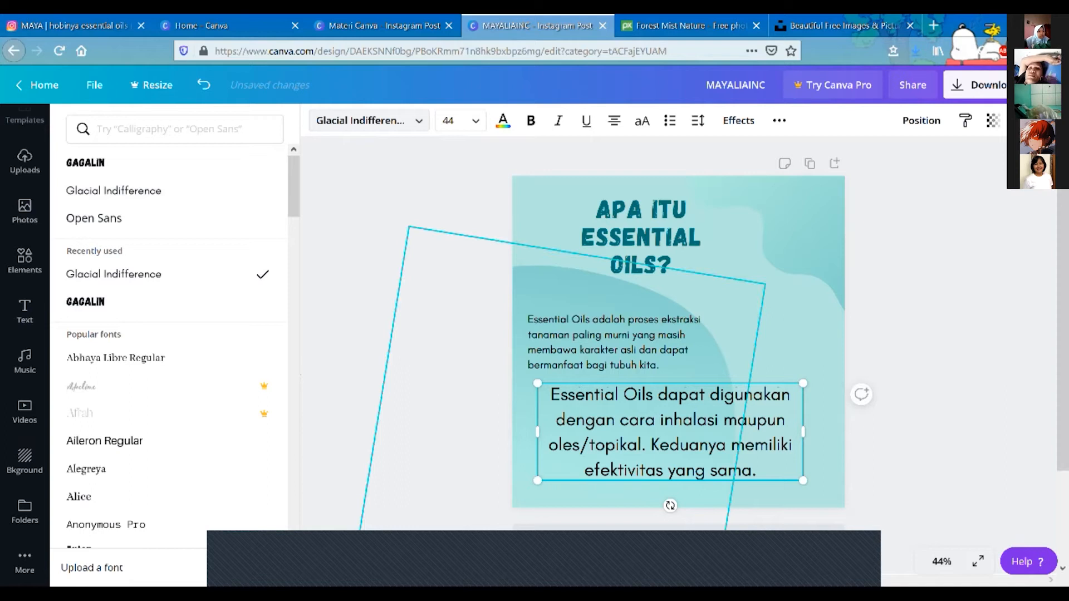
left_click(670, 432)
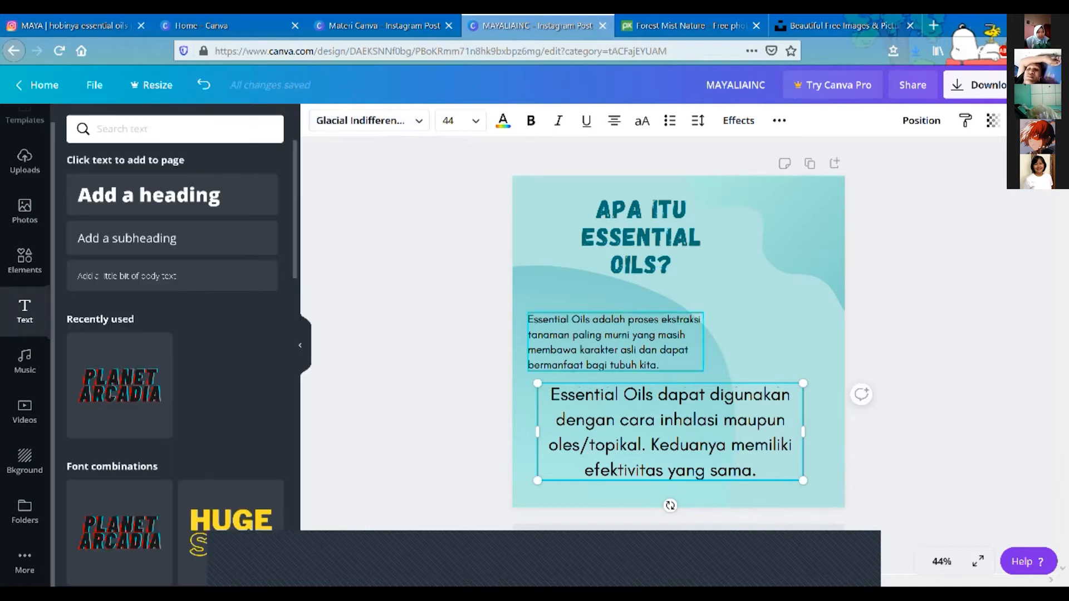
- Set the letter spacing of the first paragraph, "Essential Oils adalah proses ekstraksi...", to 5
left_click(614, 362)
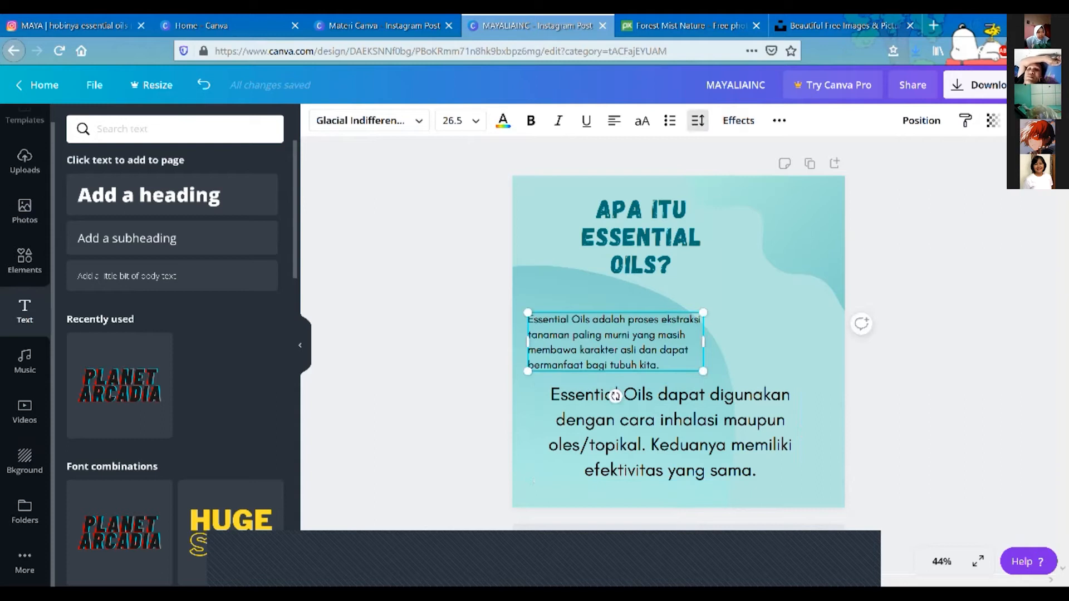
left_click(697, 121)
left_click_drag(786, 162, 786, 162)
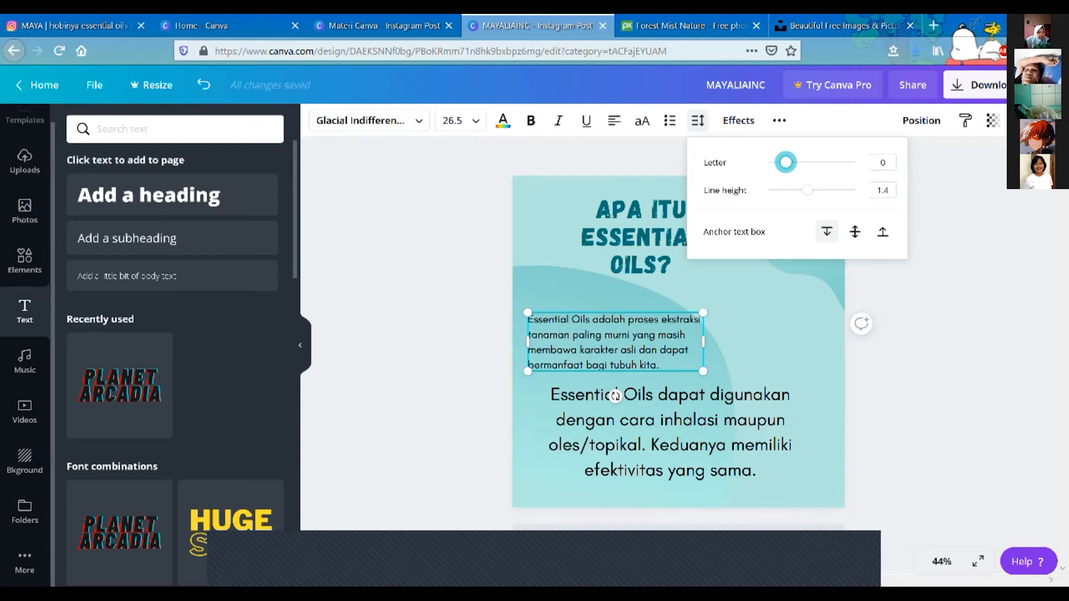
key("Tab")
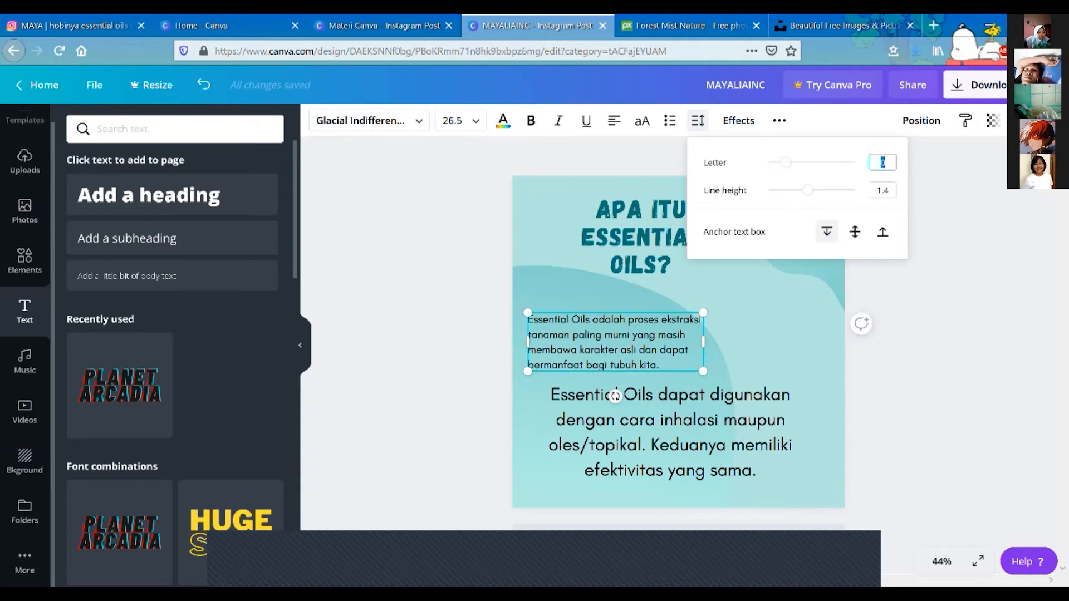
type("5")
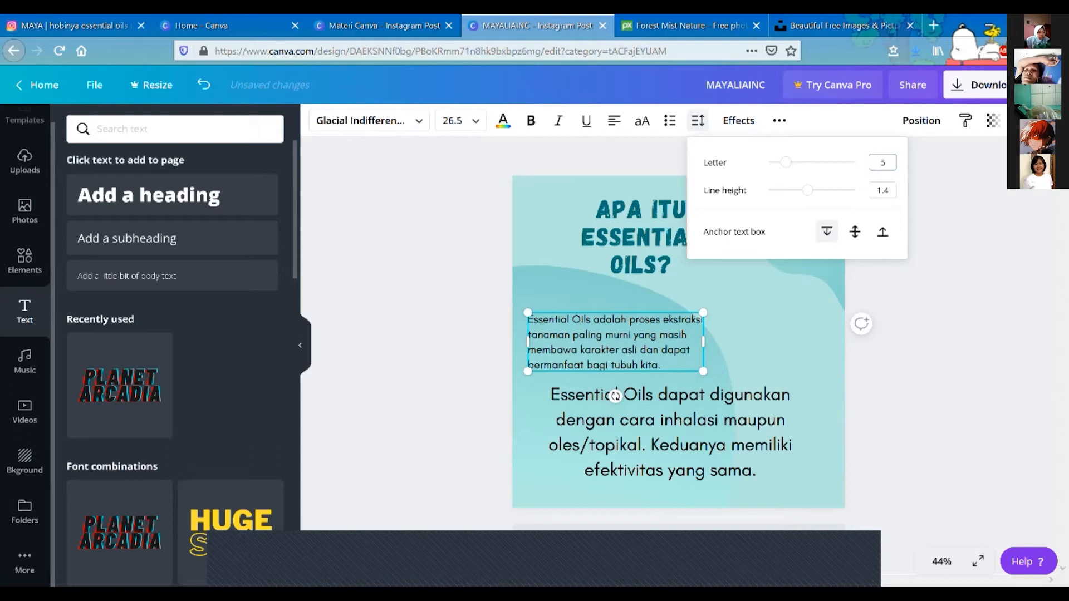
key("Escape")
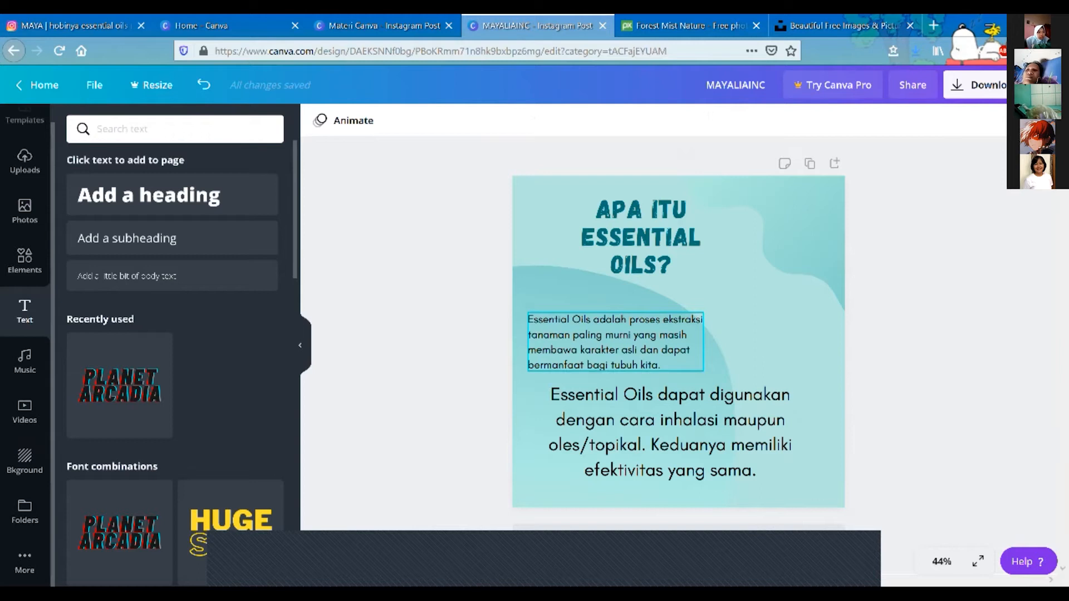
left_click(615, 341)
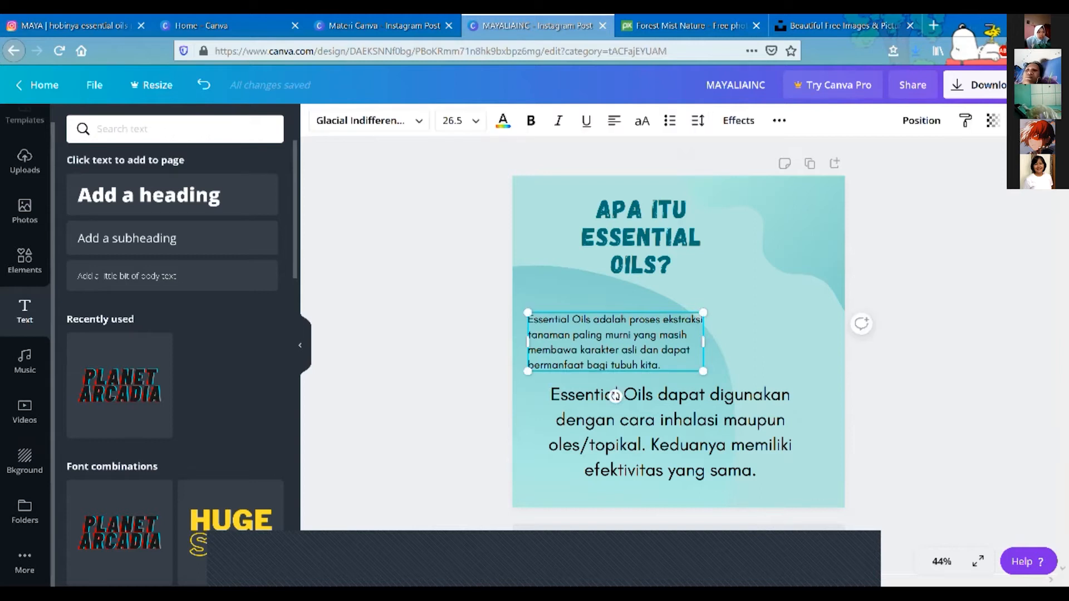
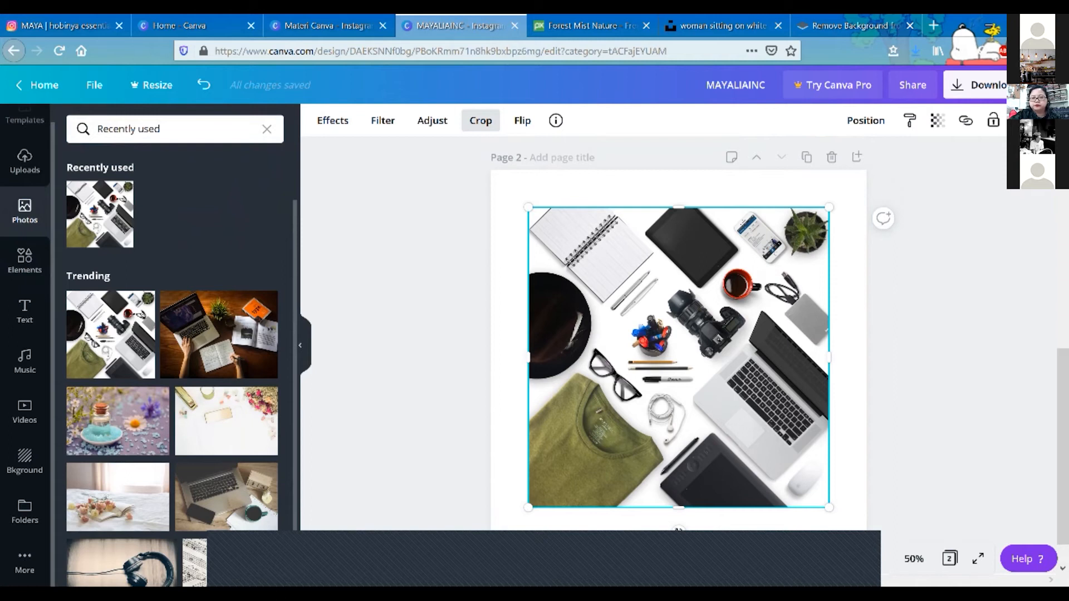
- Crop the desk photo on page 2 to the area around the camera and laptop, and move it toward the middle of the page
left_click(481, 120)
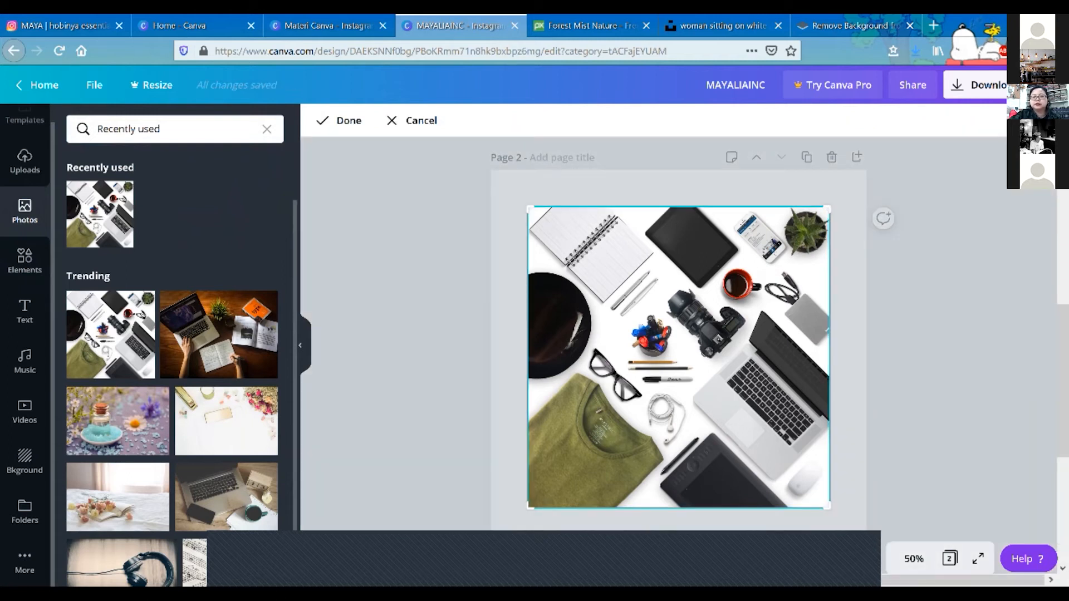
left_click_drag(529, 506, 640, 444)
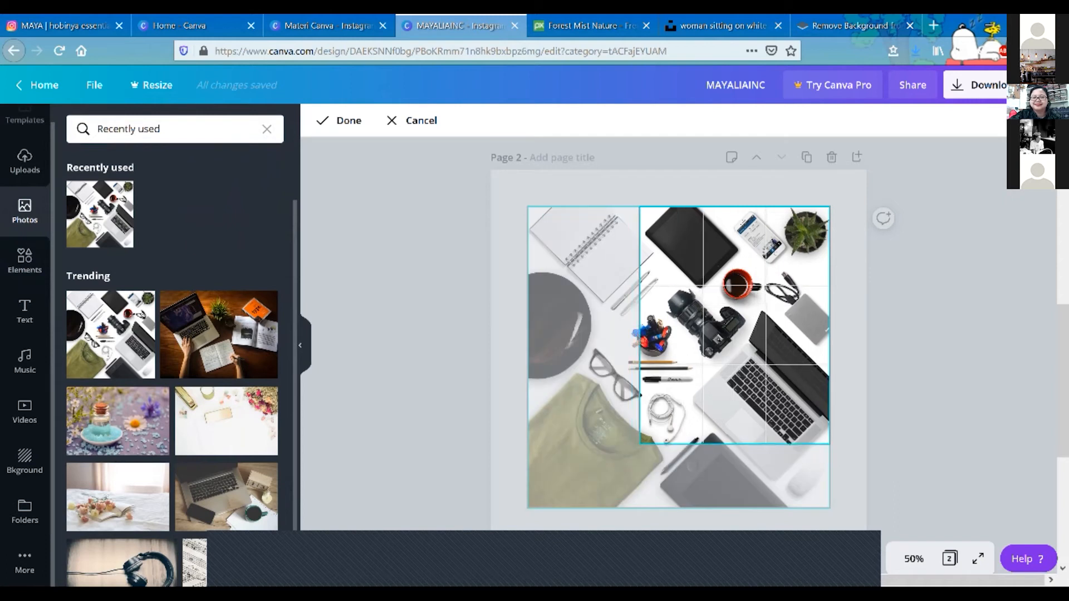
left_click_drag(640, 395, 615, 393)
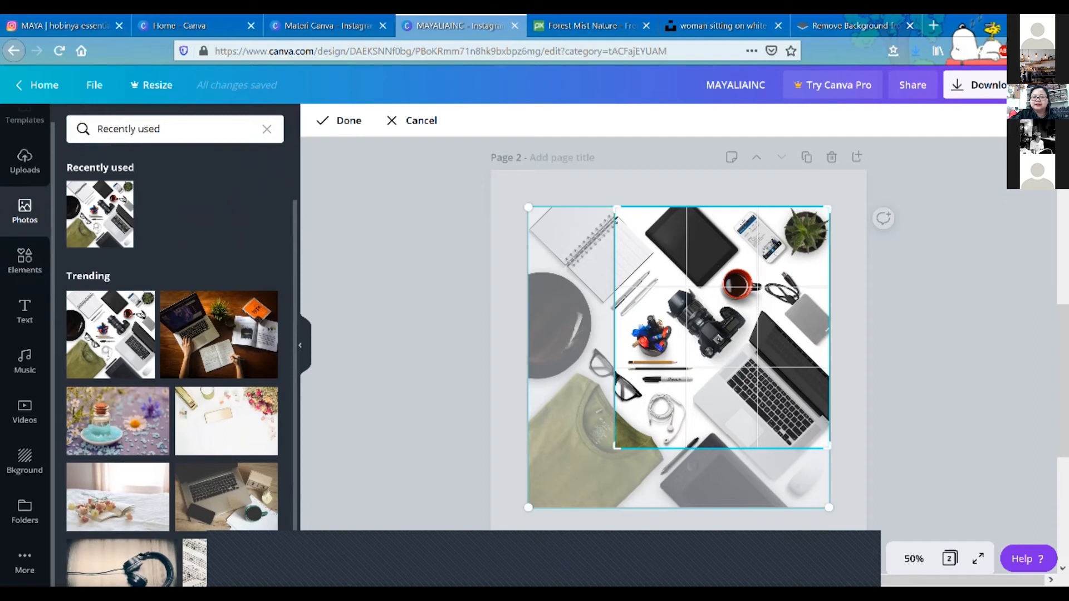
left_click_drag(615, 206, 615, 227)
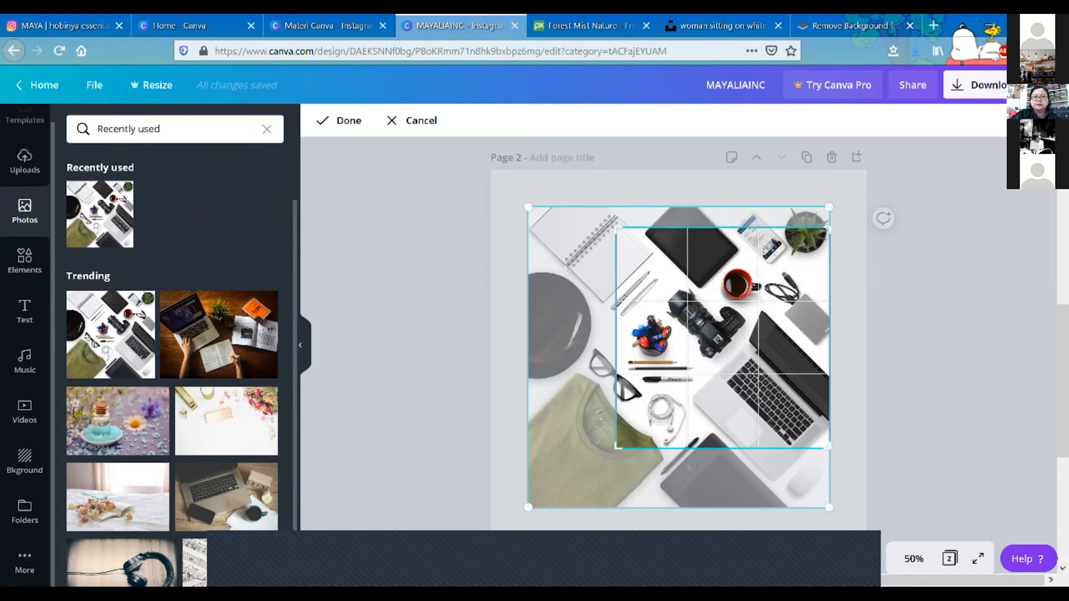
left_click(339, 121)
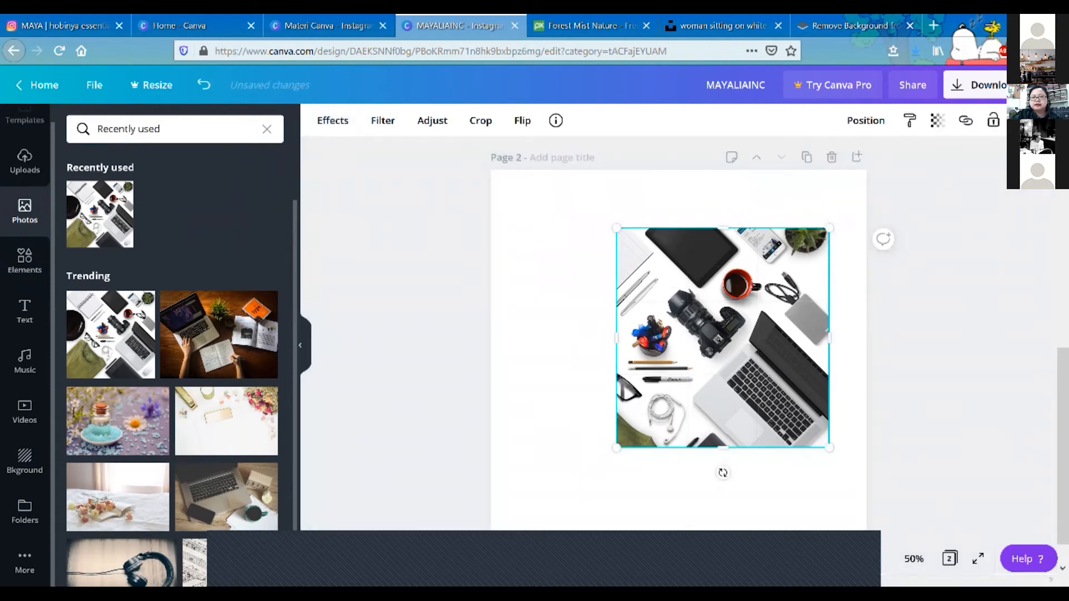
left_click_drag(723, 337, 684, 323)
left_click_drag(1063, 445, 1062, 454)
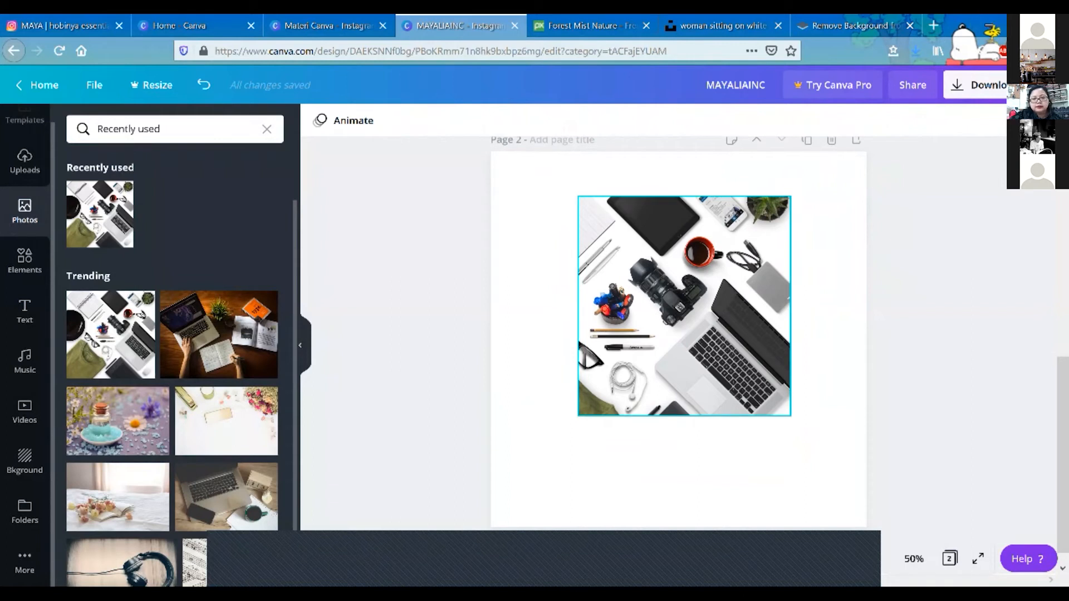
- Set the cropped desk photo as the background of page 2
right_click(730, 290)
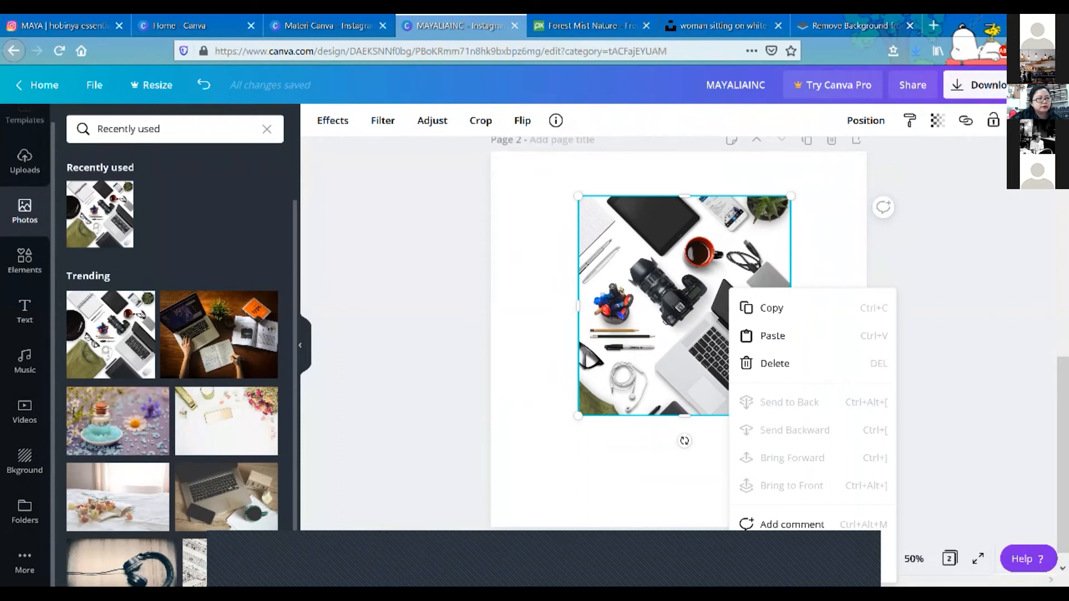
right_click(718, 230)
left_click(805, 504)
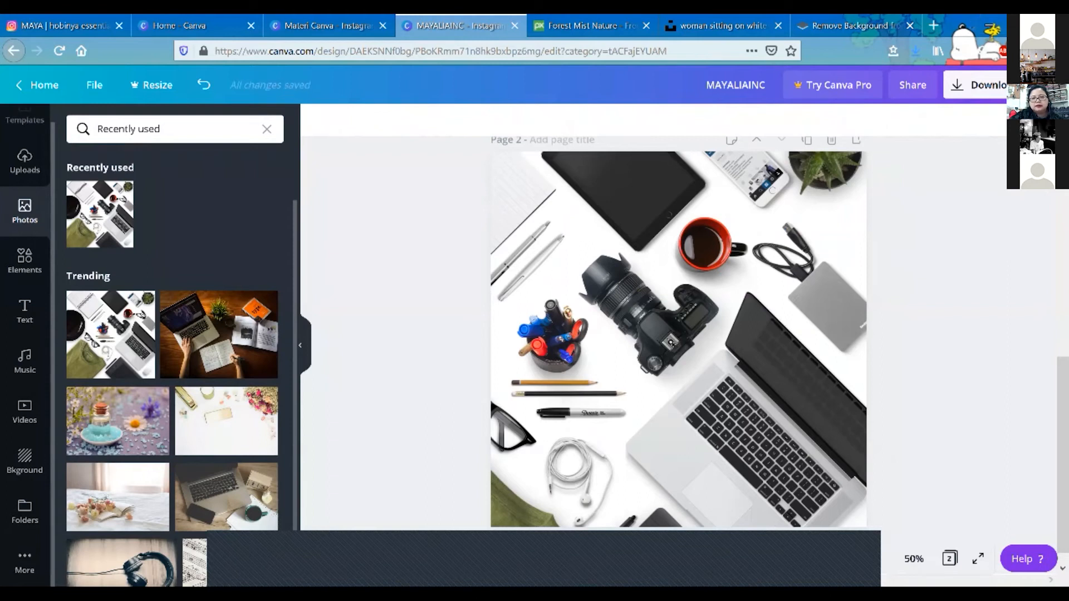
- Try a transparency of 24 on the background photo and restore it to 100
left_click(759, 271)
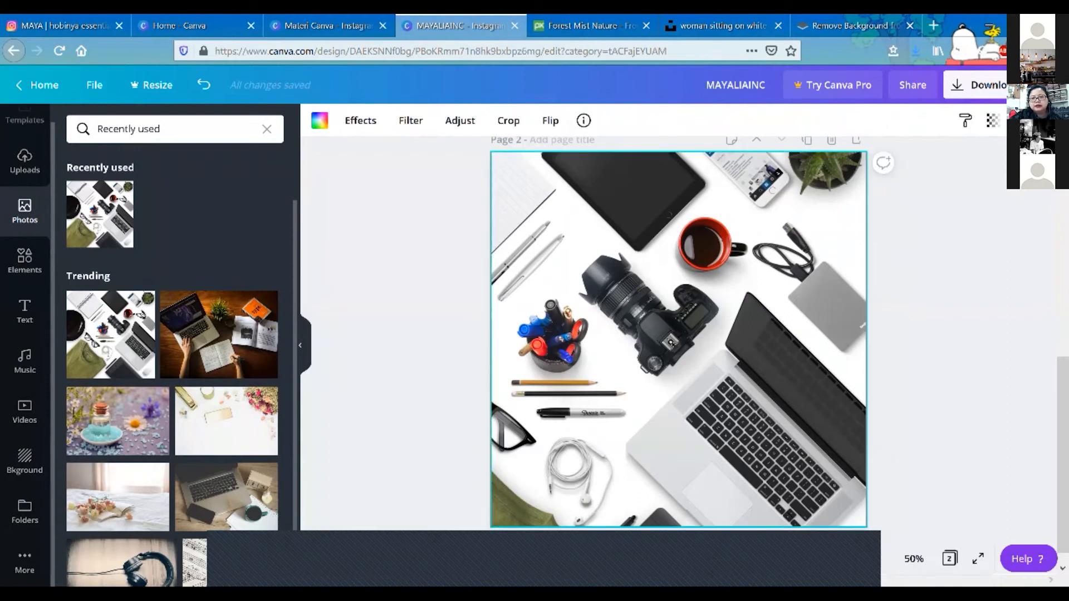
left_click(994, 121)
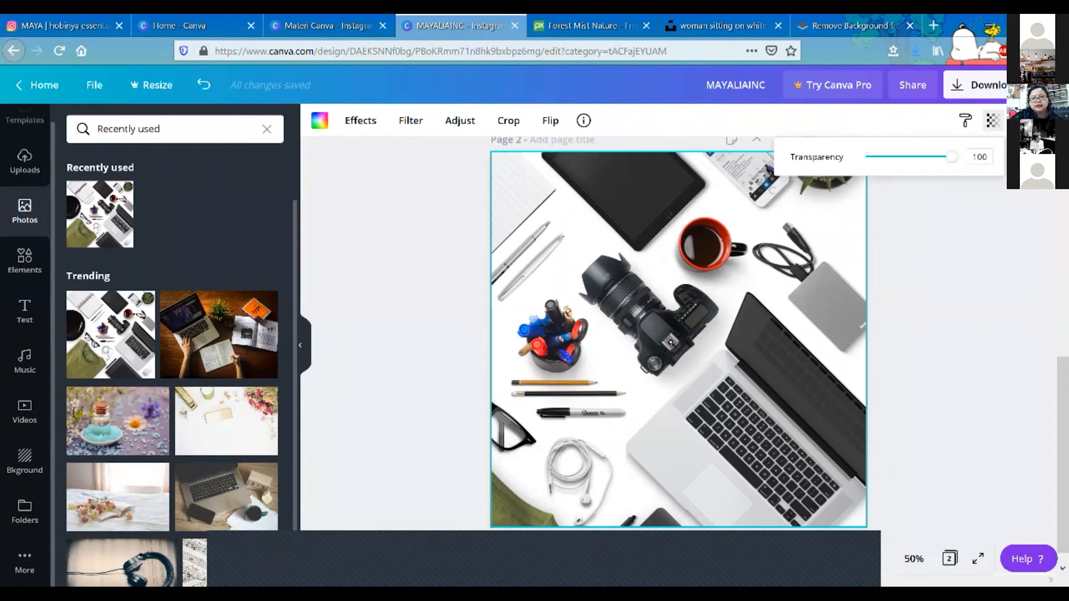
left_click_drag(951, 157, 886, 156)
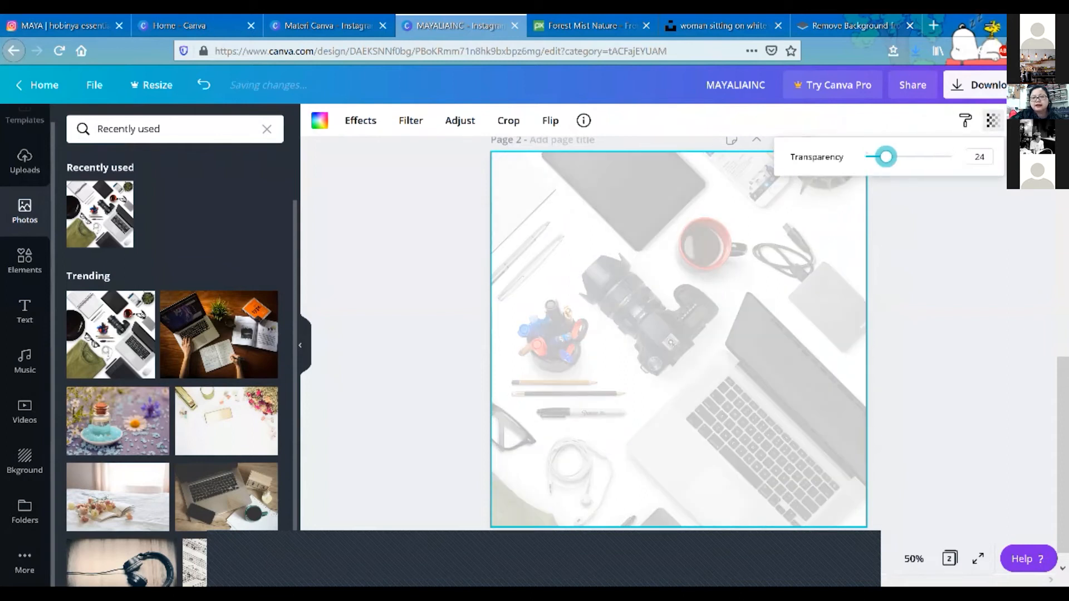
left_click_drag(886, 156, 951, 156)
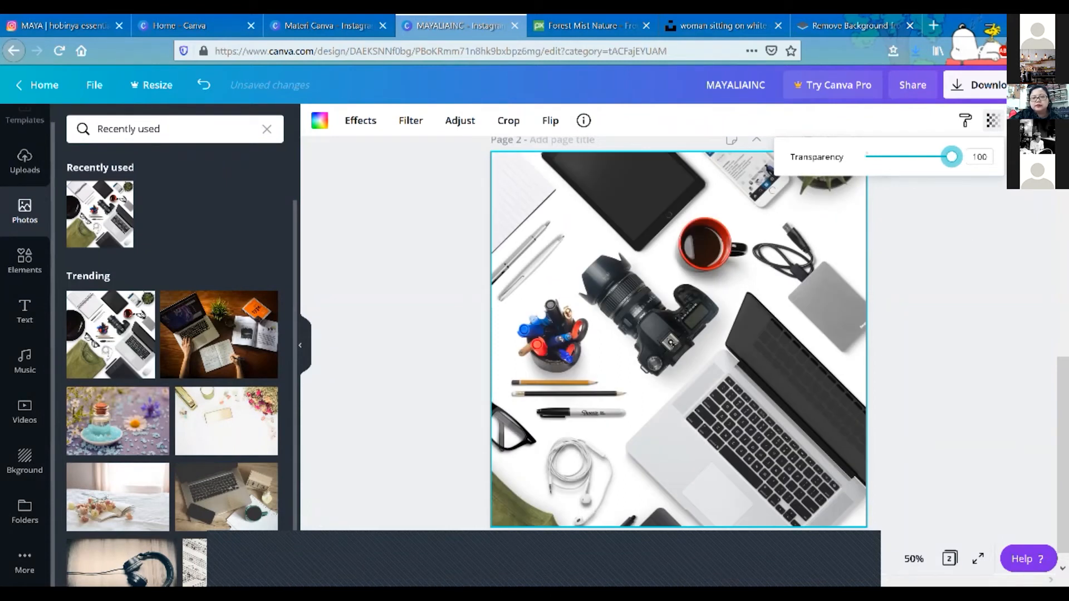
left_click(934, 239)
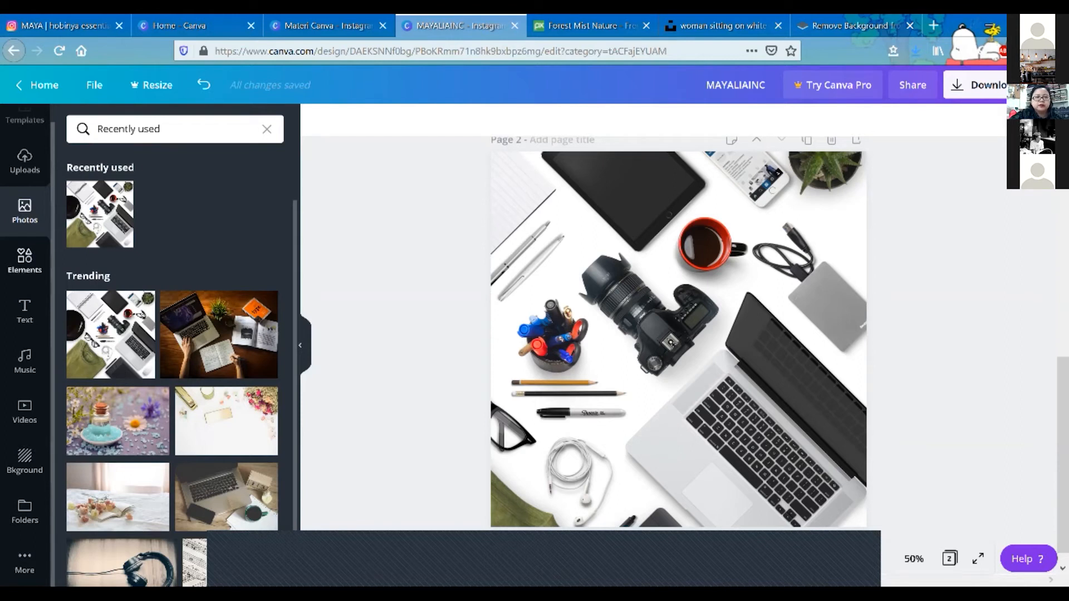
- Add a circle shape to page 2, enlarge it to about 1,017 by 1,017, and center it on the page
left_click(24, 259)
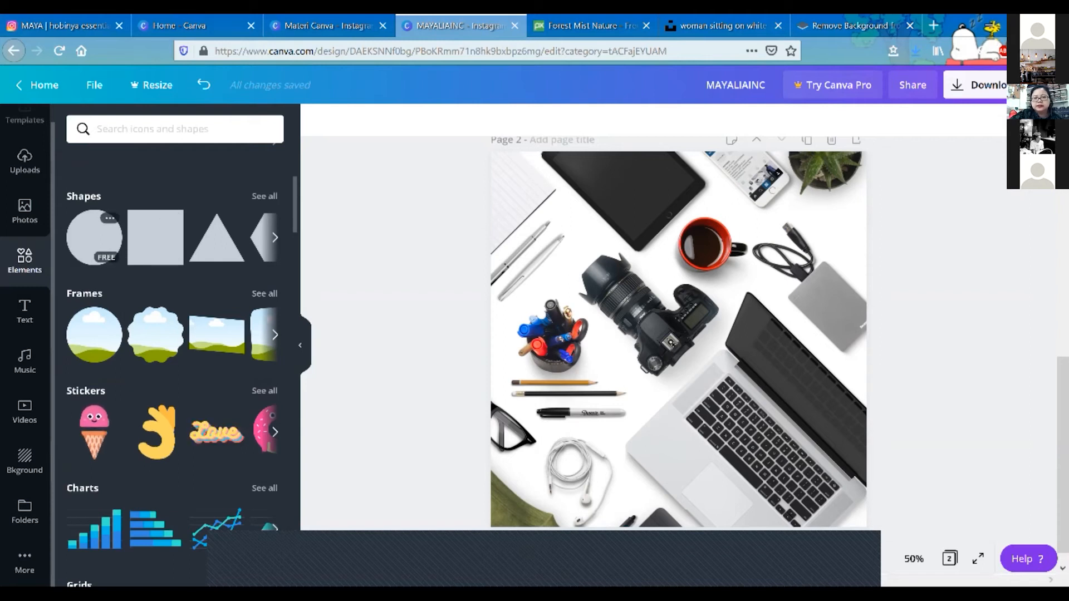
left_click(94, 237)
left_click_drag(678, 339, 594, 268)
left_click_drag(698, 371, 844, 517)
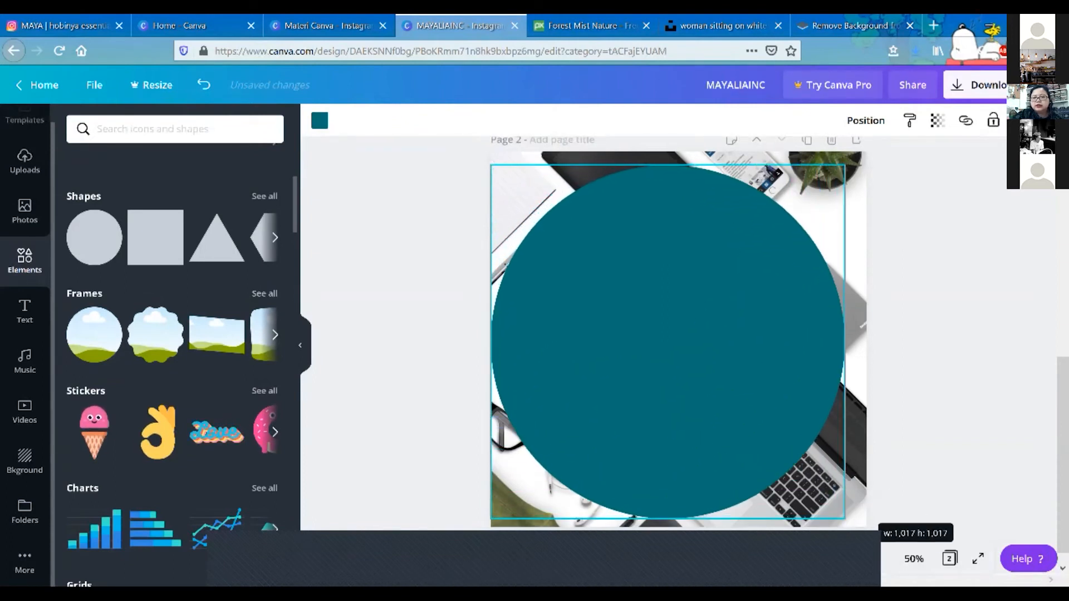
left_click_drag(667, 341, 679, 340)
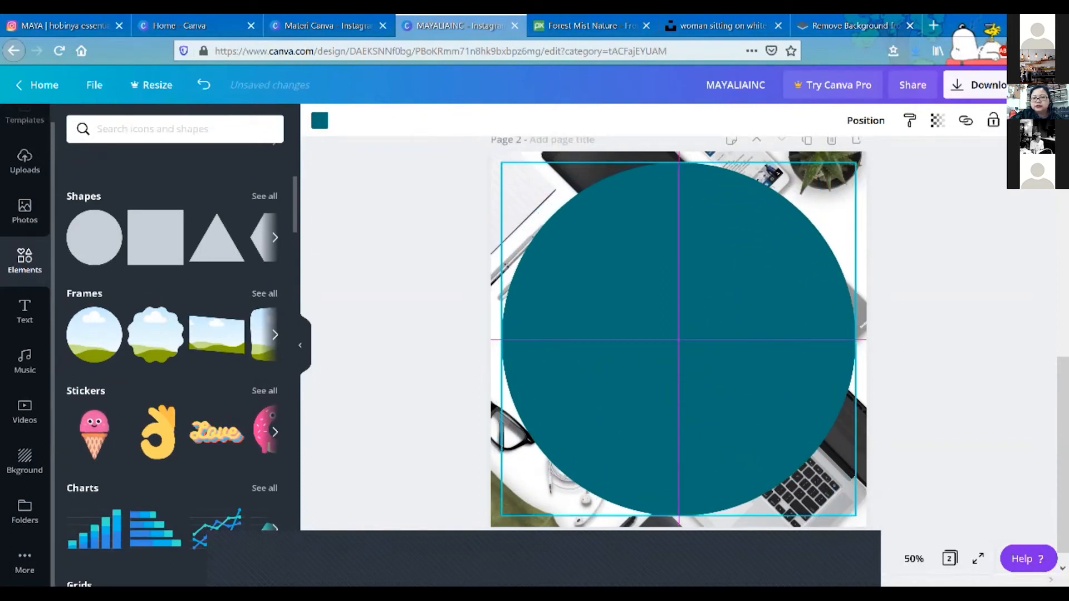
- Move the circle off-center and realign it to the page's center and middle
left_click(866, 120)
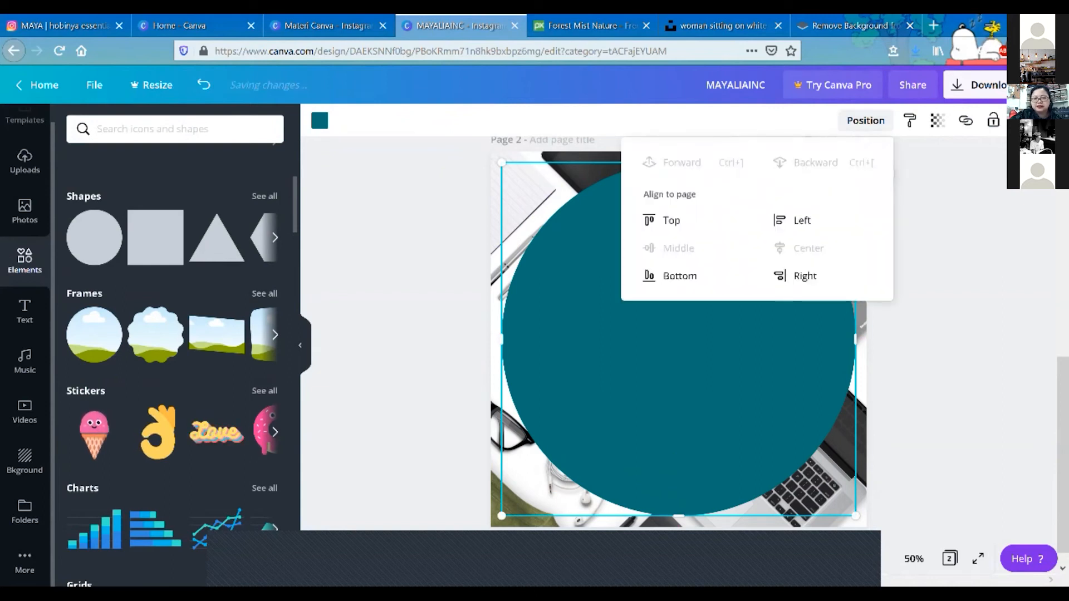
left_click(941, 267)
left_click_drag(724, 334, 675, 315)
left_click(866, 121)
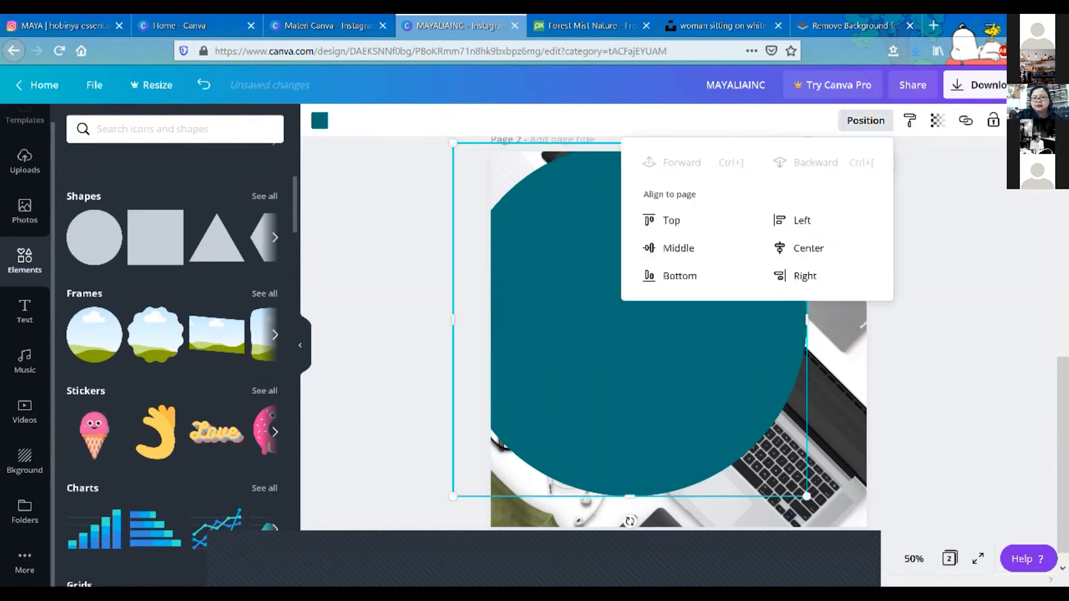
left_click(808, 248)
left_click(679, 248)
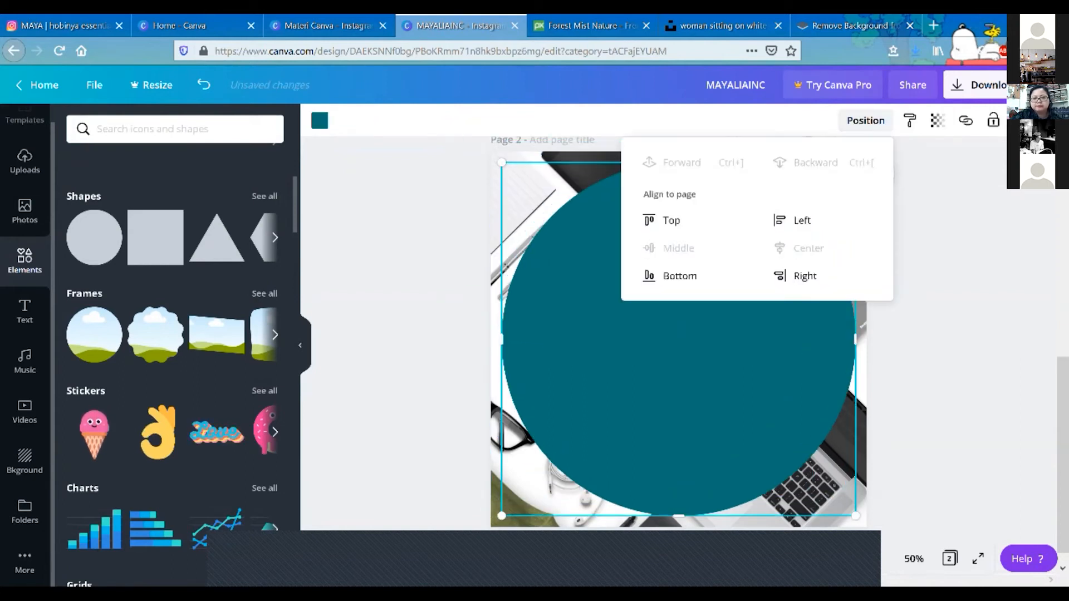
key("Escape")
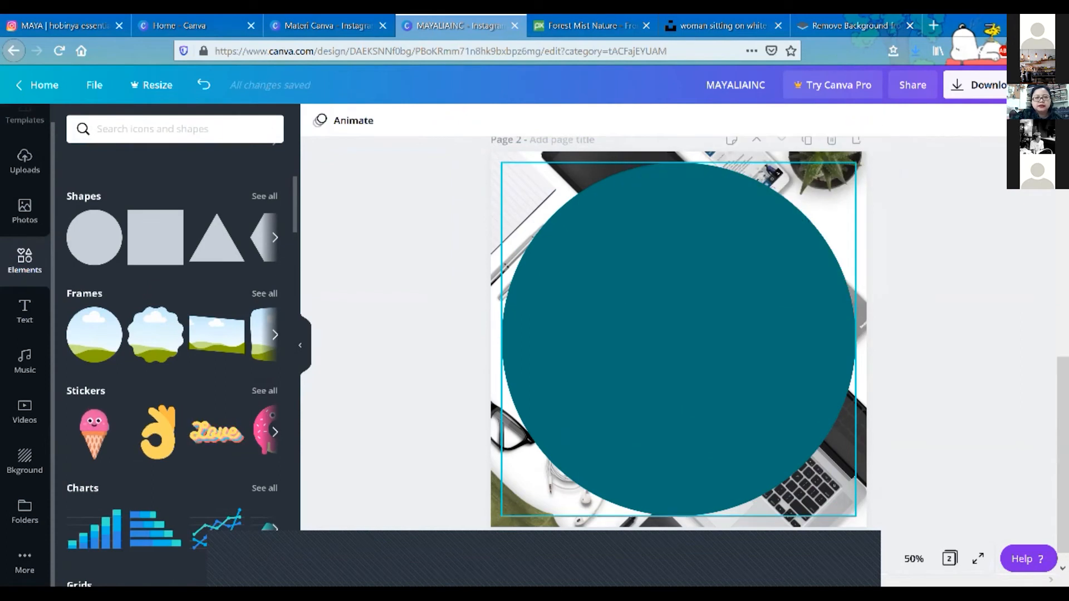
- Change the circle's fill color to white from the document colors
left_click(678, 339)
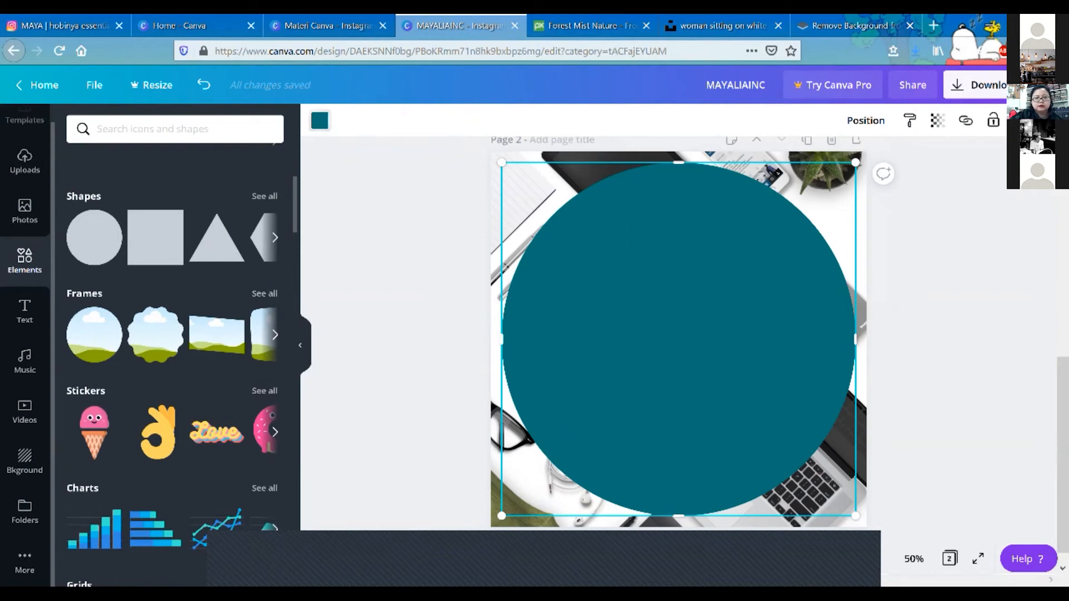
left_click(320, 121)
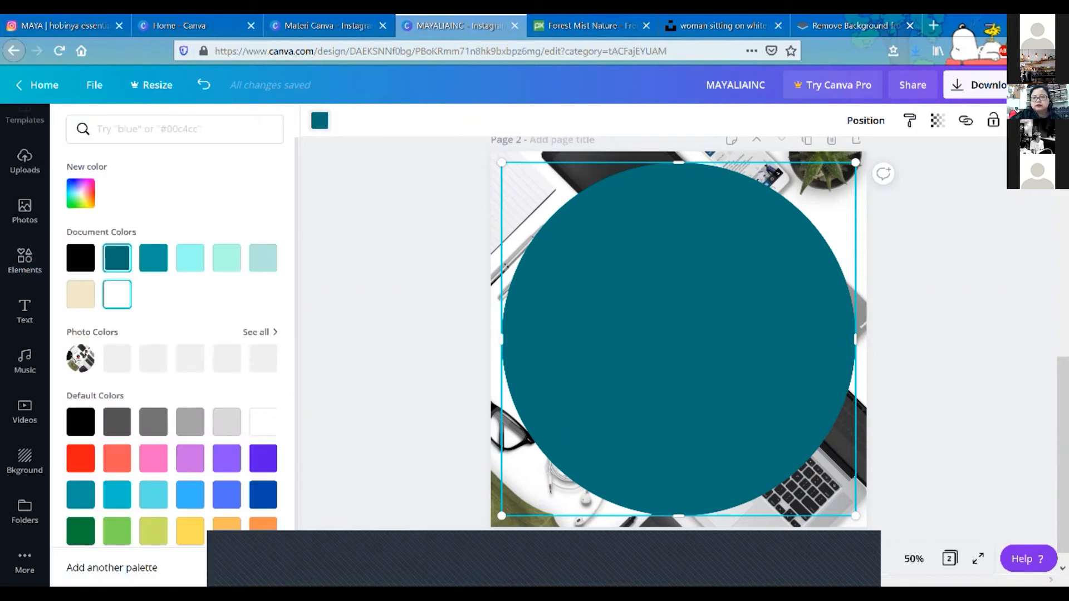
left_click(117, 294)
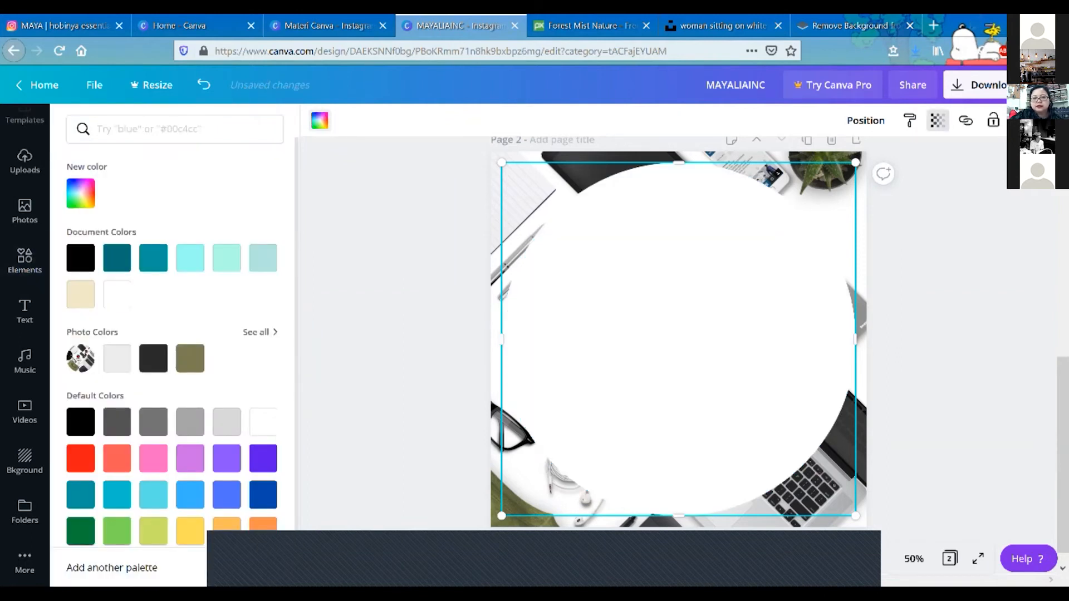
- Set the white circle's transparency to 76 and enlarge it slightly beyond the page edges, centered on page 2
left_click(937, 120)
mouse_move(895, 157)
left_mouse_down()
mouse_move(845, 157)
mouse_move(875, 156)
left_mouse_up()
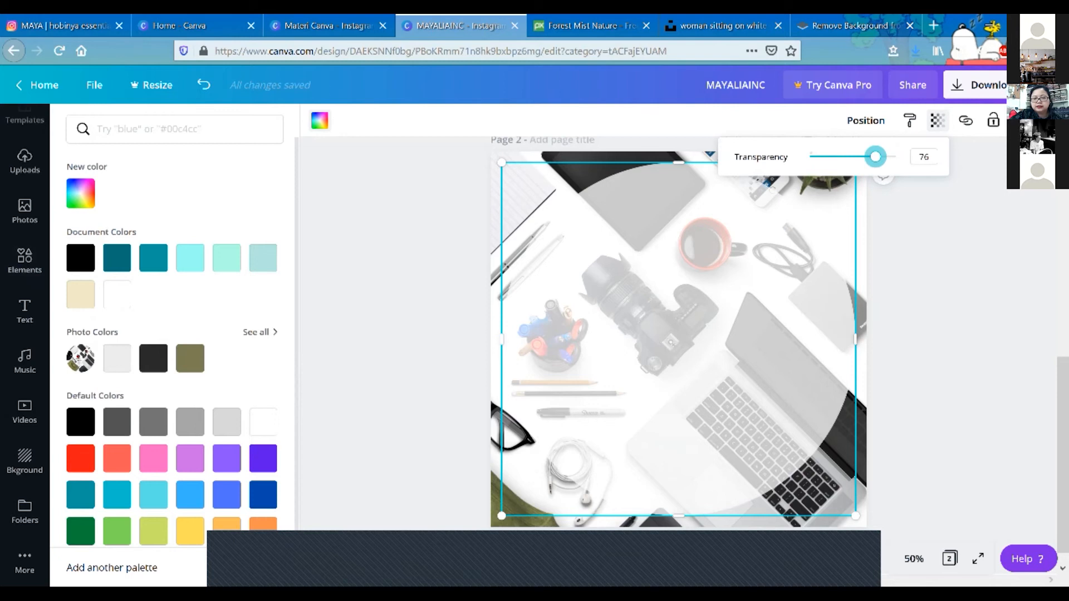
left_click(678, 340)
left_click_drag(679, 339, 657, 319)
left_click_drag(834, 495, 866, 527)
left_click_drag(673, 335, 678, 339)
left_click(866, 121)
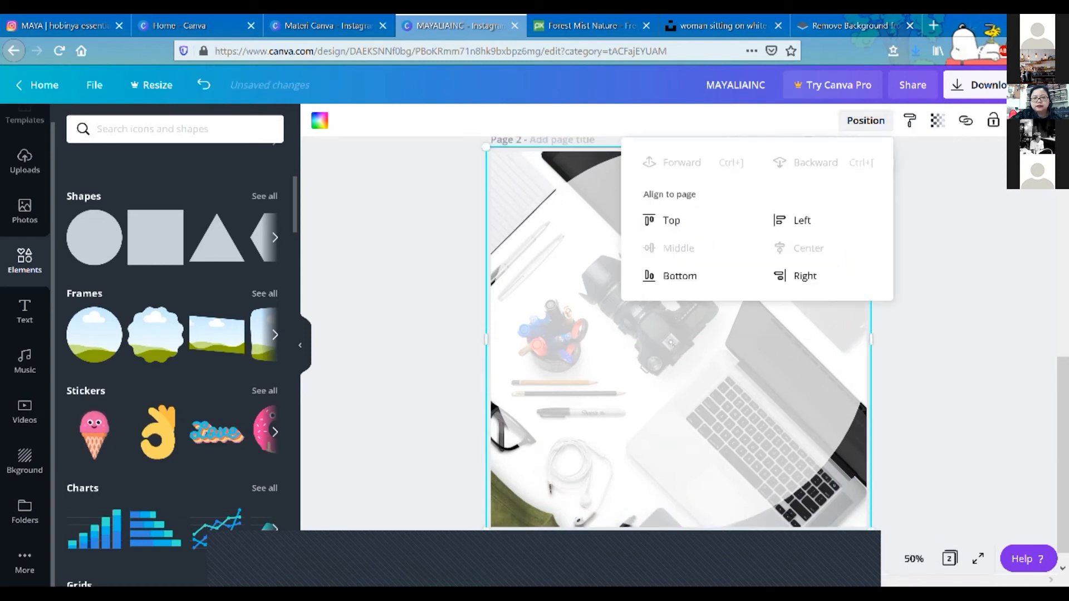
left_click(940, 239)
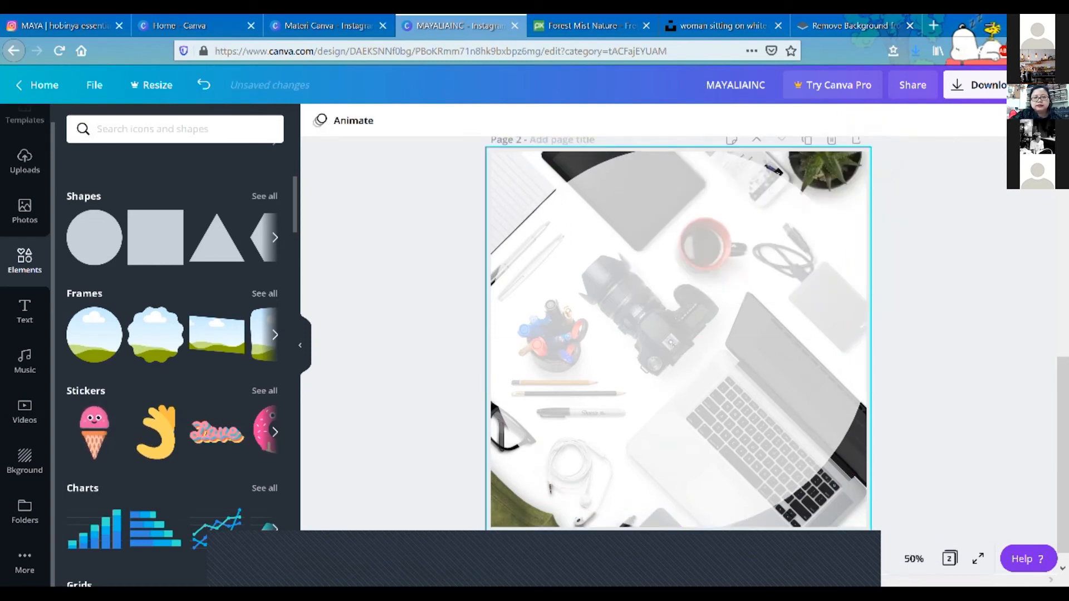
- Duplicate the translucent circle and shrink the copy to fit just inside the page edges, aligned to the page's center and middle
left_click(490, 398)
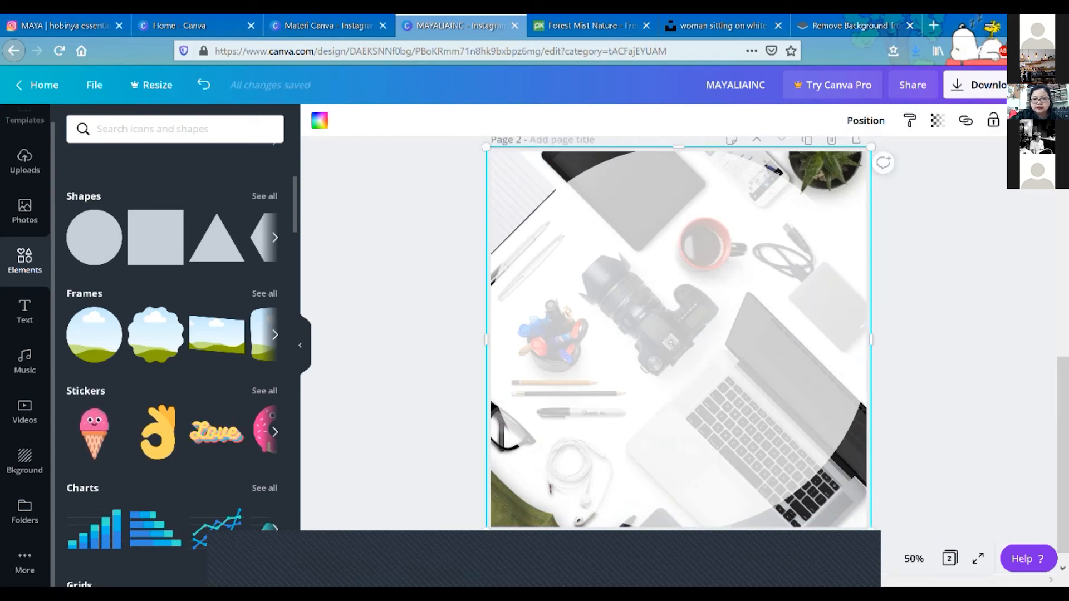
left_click(1021, 121)
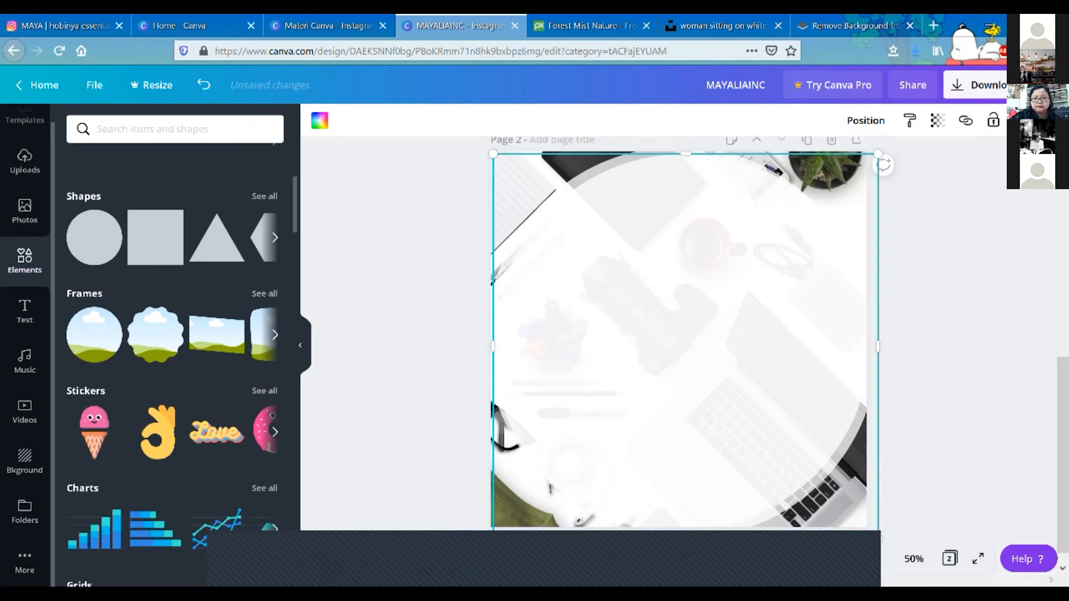
left_click_drag(878, 154, 849, 183)
left_click_drag(723, 312, 731, 300)
left_click(866, 121)
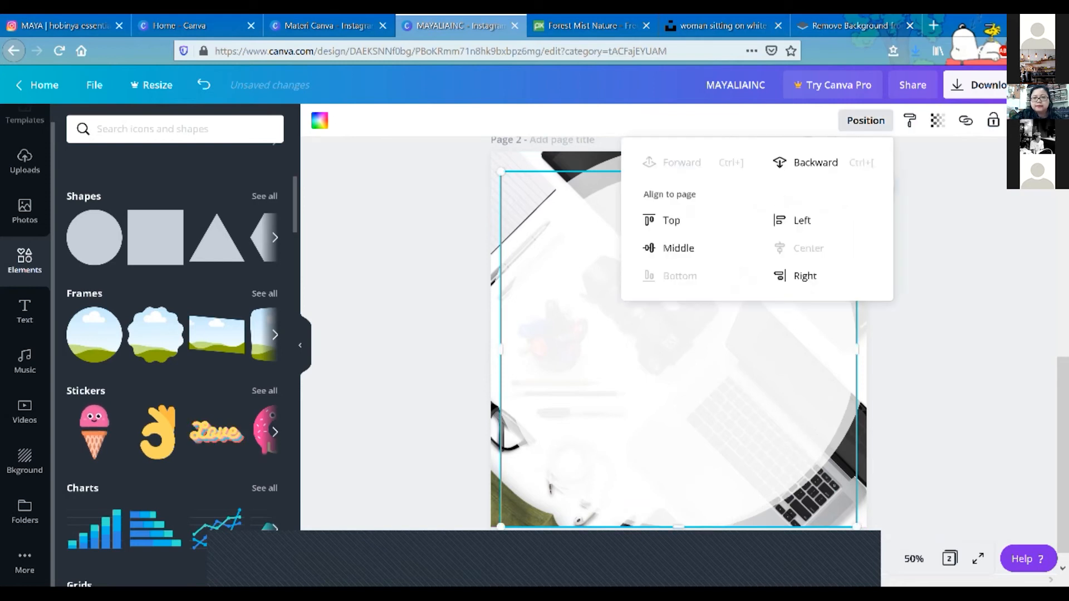
left_click(678, 248)
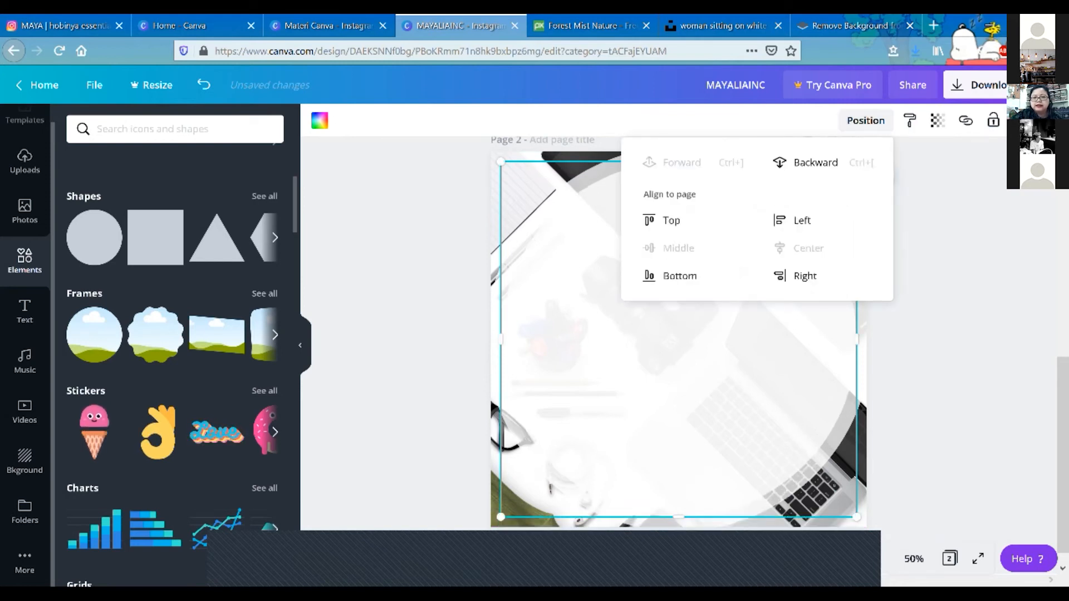
left_click(489, 398)
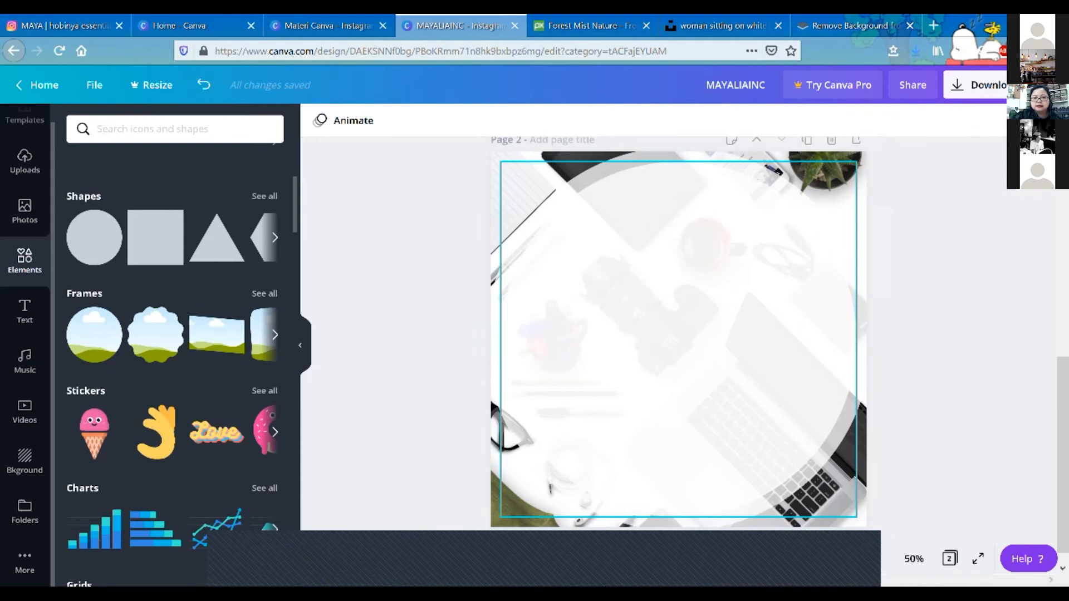
- Try the beige document color on the smaller circle, set its transparency to 88, and return its fill to white
left_click(490, 397)
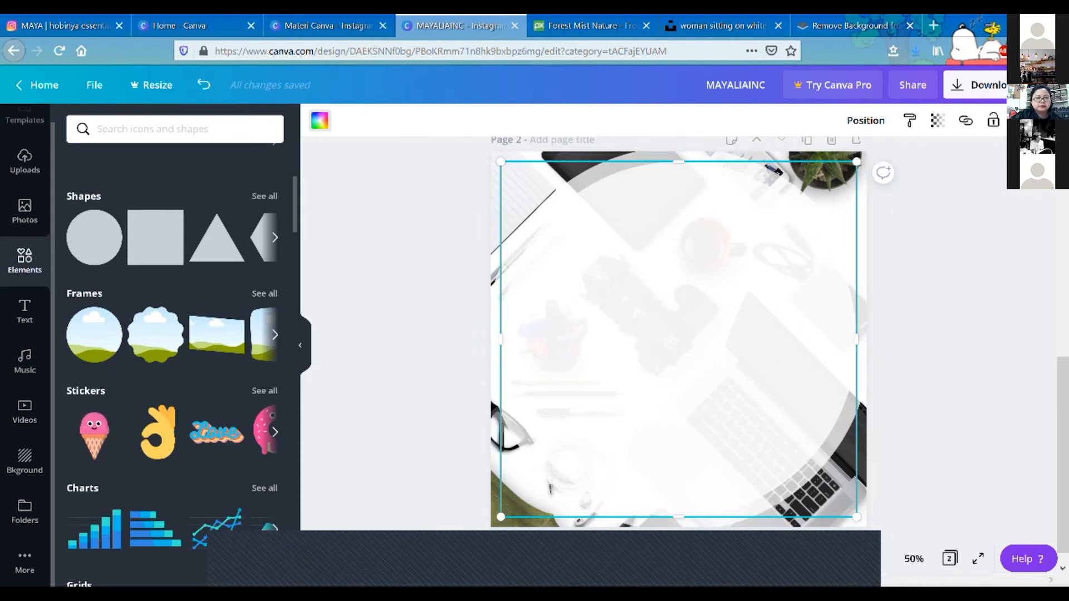
left_click(319, 121)
left_click(81, 294)
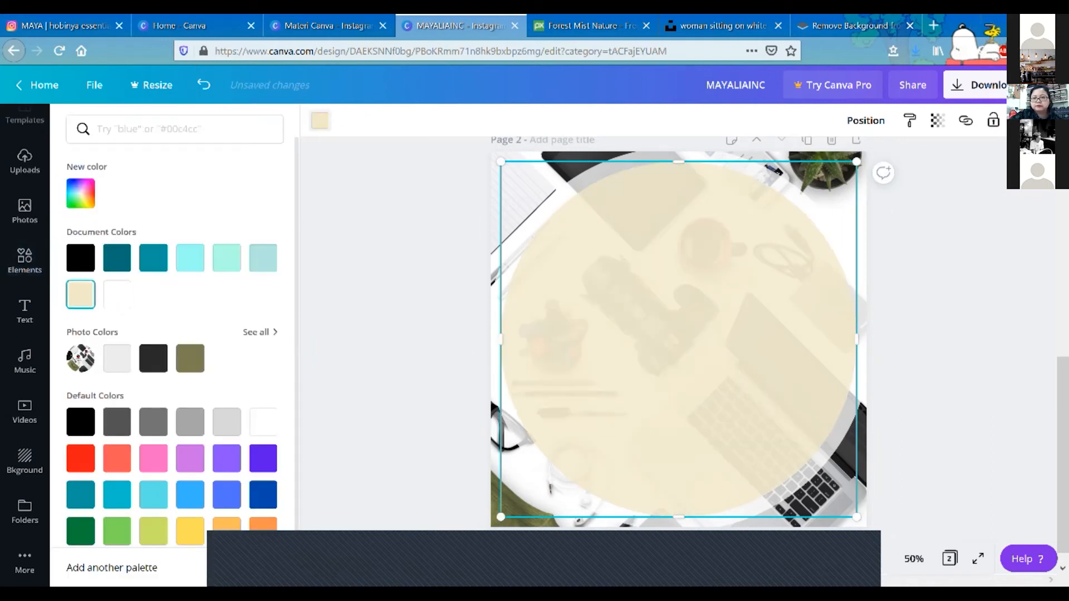
left_click(938, 120)
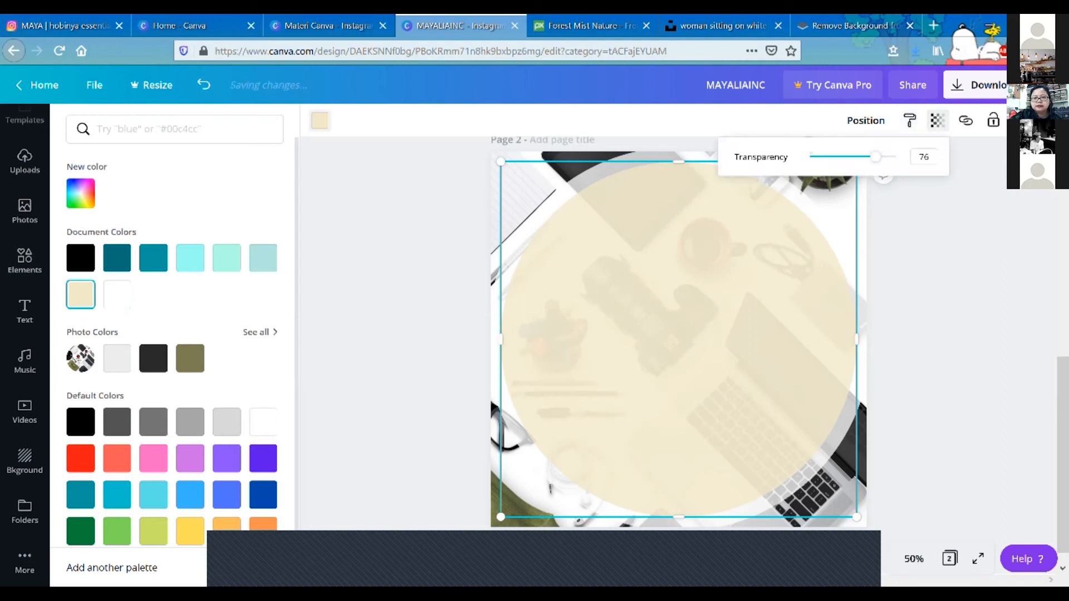
left_click_drag(878, 156, 886, 157)
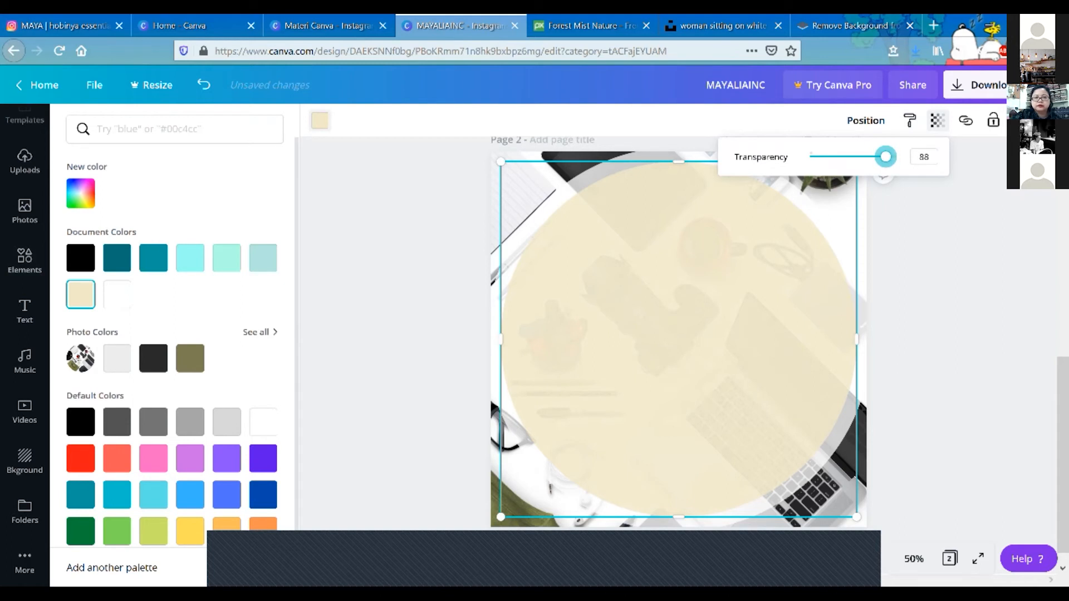
left_click(117, 295)
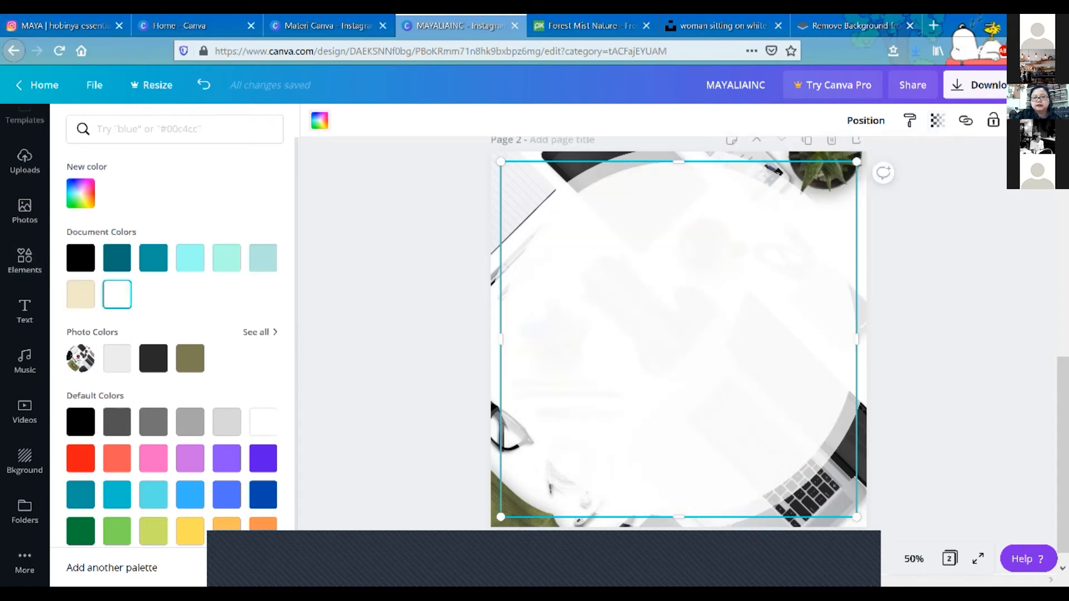
- Shrink the inner white circle further and realign it to the page's center and middle
left_click_drag(857, 161, 818, 198)
left_click(865, 120)
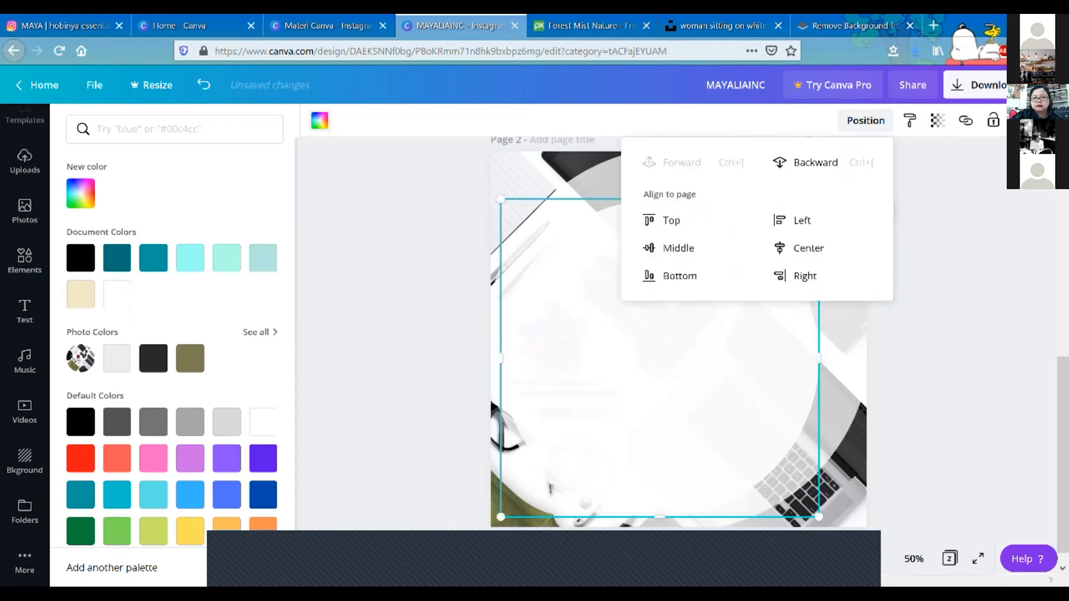
left_click(808, 248)
left_click(678, 249)
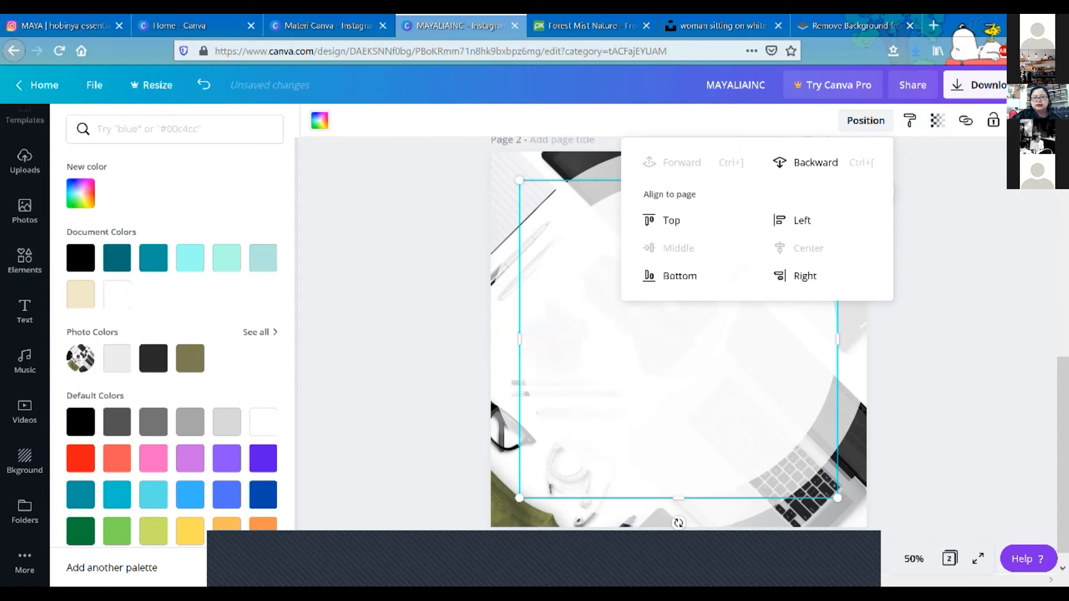
left_click(964, 332)
left_click(489, 398)
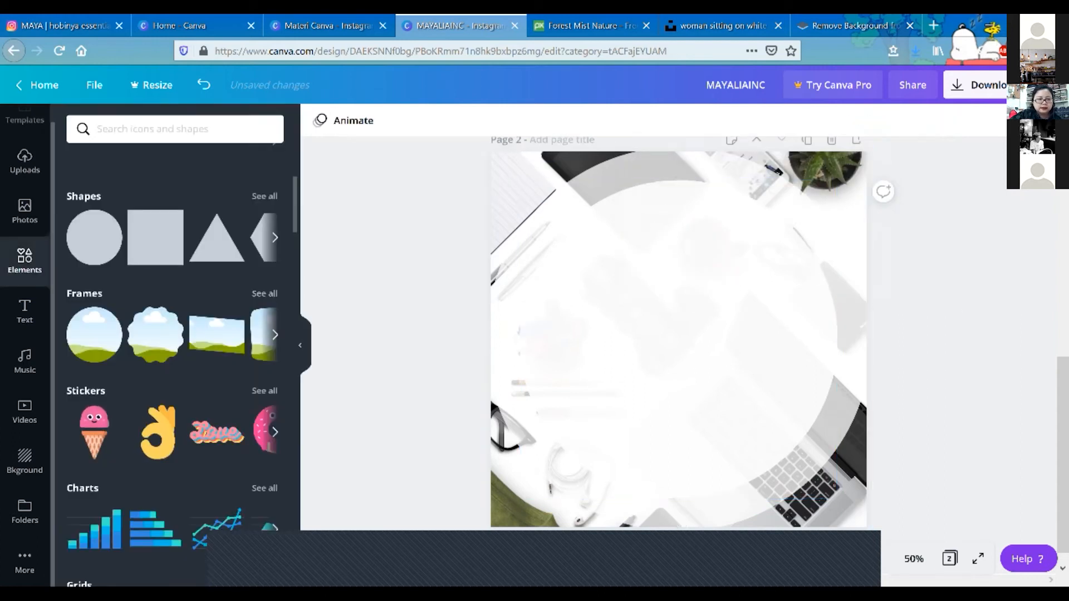
- Add a heading to page 2 reading "Kelas Fotografi"
left_click(25, 312)
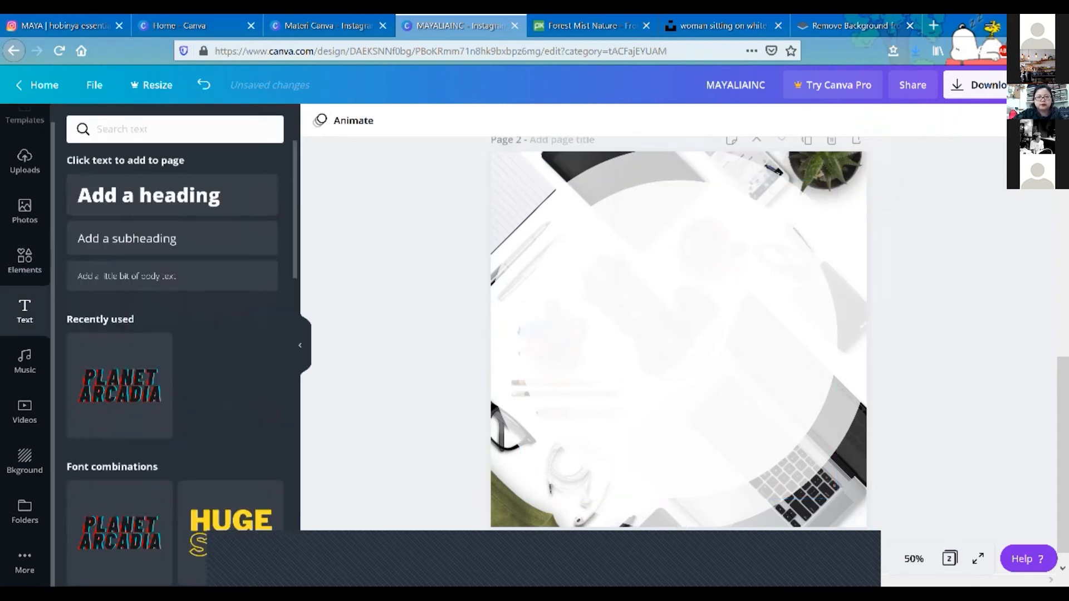
left_click(149, 195)
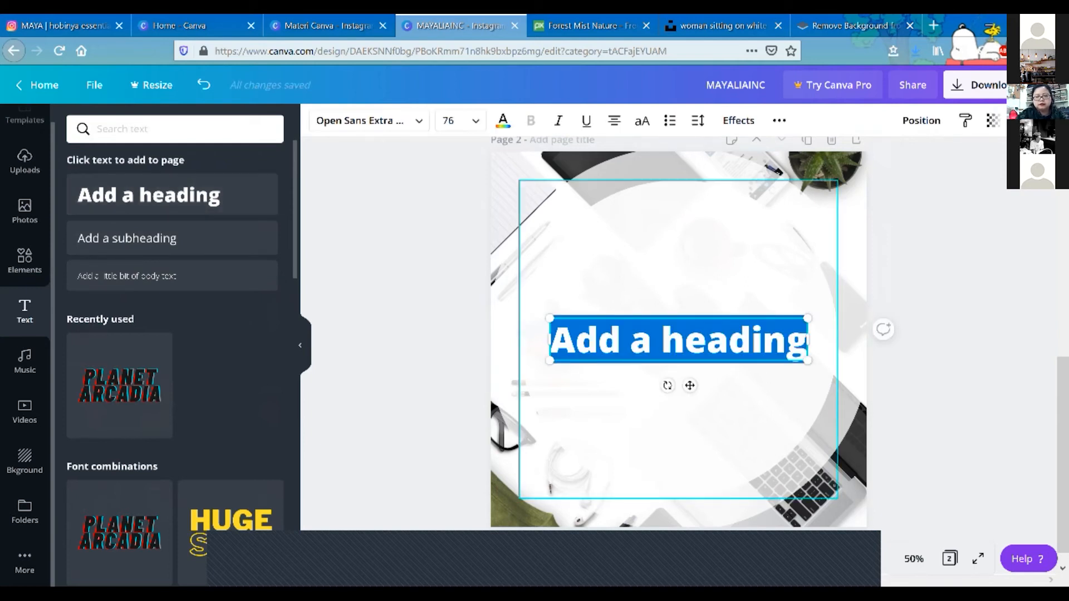
type("Edi")
key("BackSpace")
key("BackSpace")
key("BackSpace")
type("K")
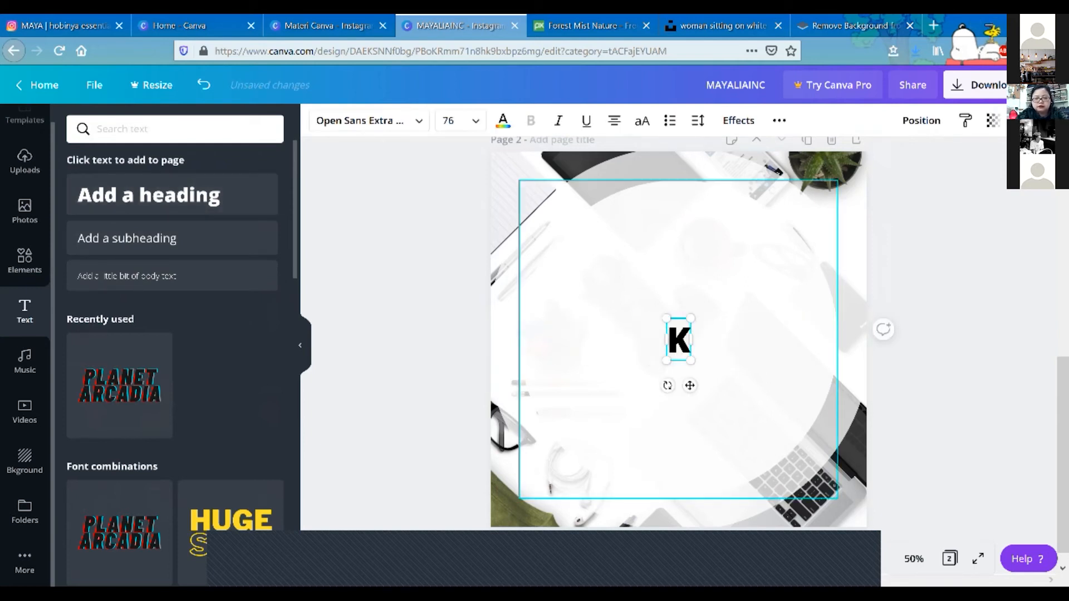
type("elas F")
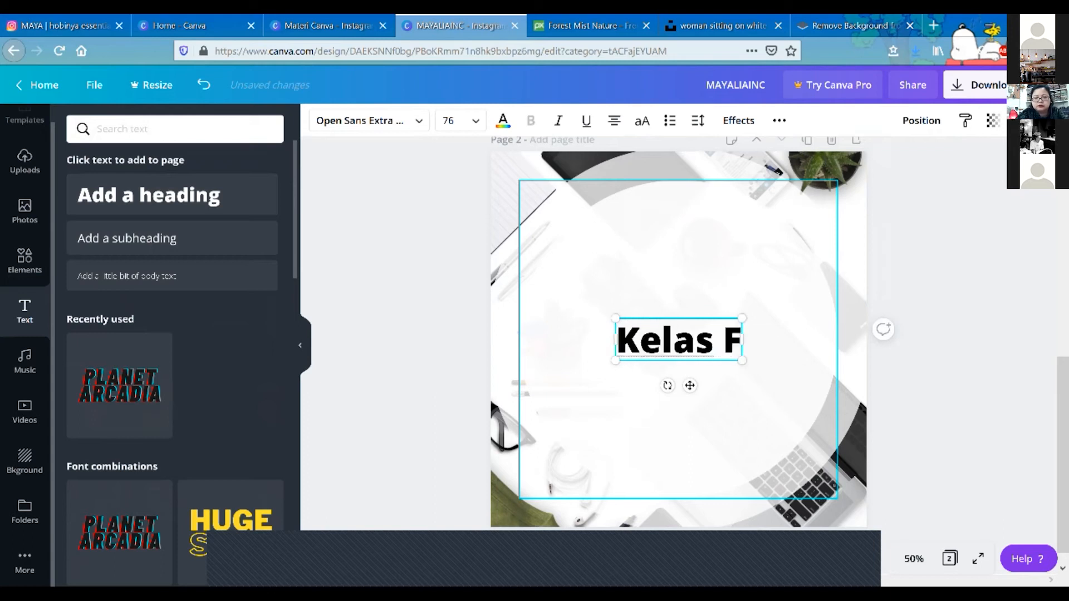
type("otogra")
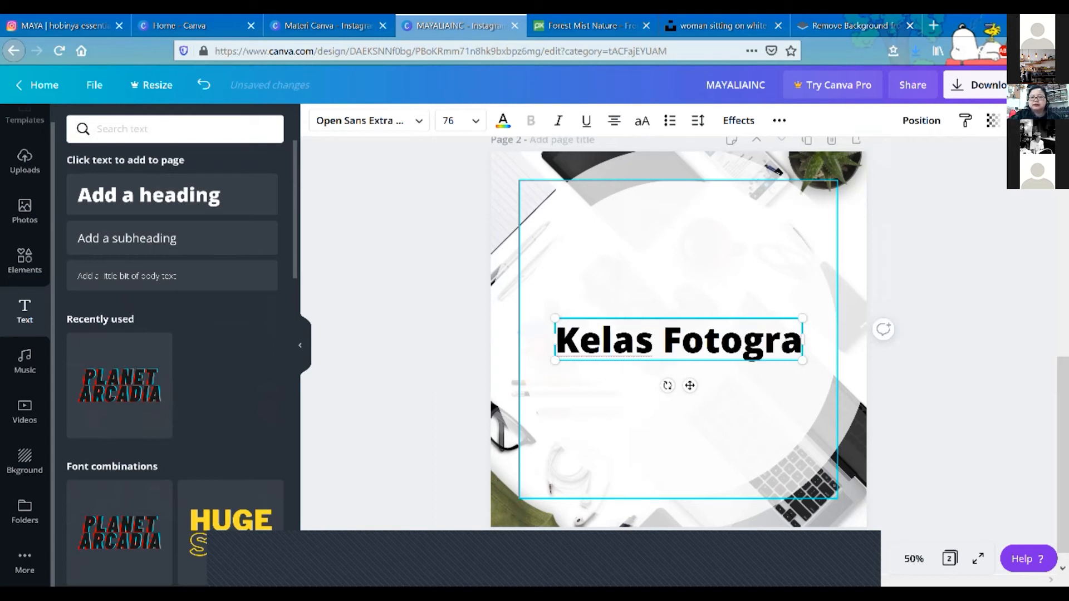
type("fi")
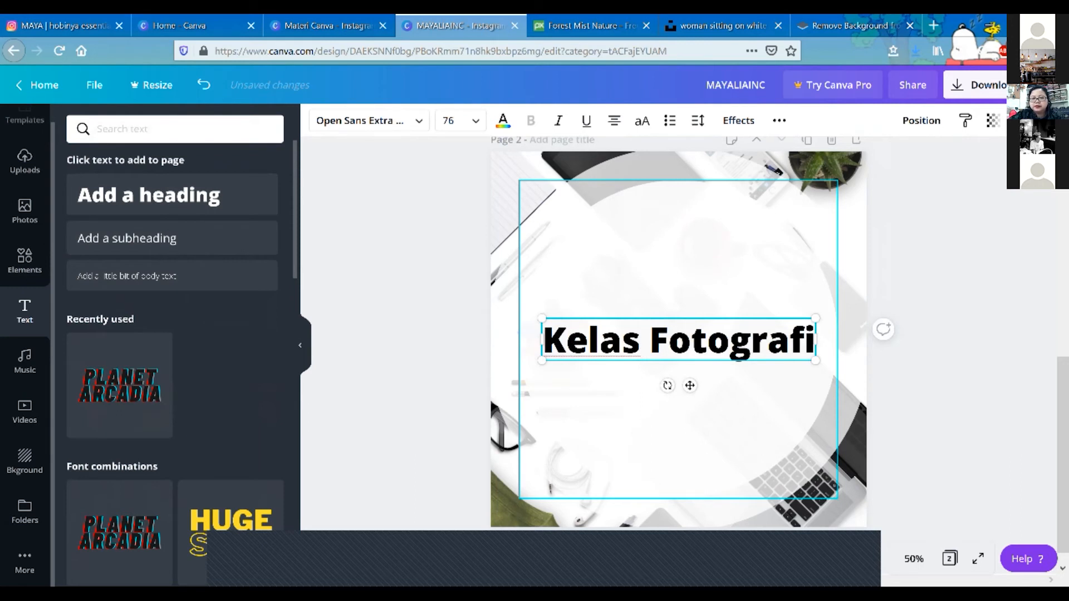
key("Escape")
- Lower the inner circle's transparency value so more of the background photo shows through
left_click(678, 418)
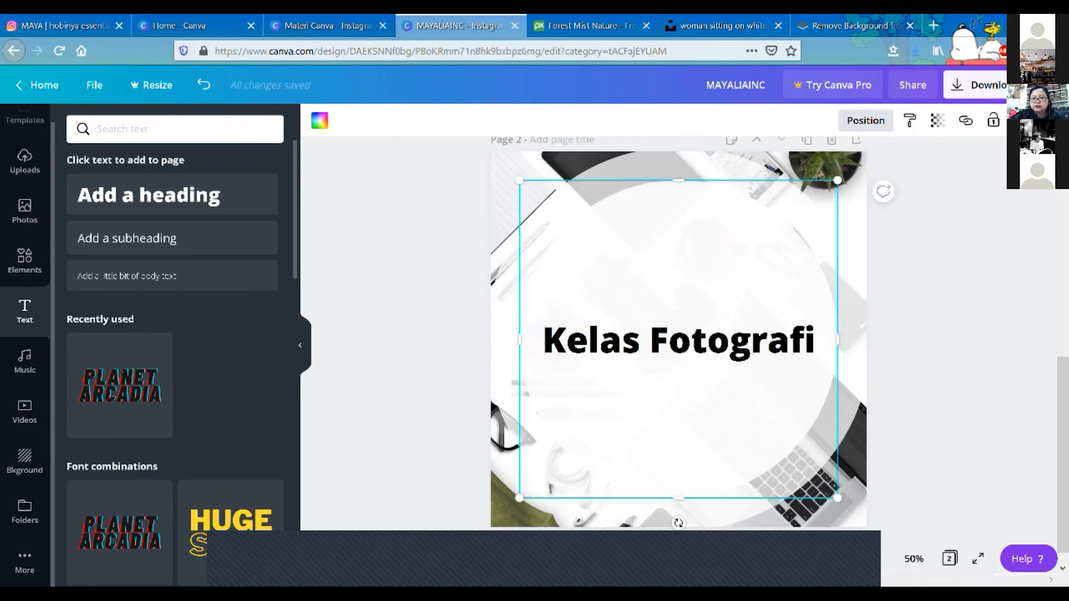
left_click(866, 120)
left_click(937, 120)
left_click_drag(883, 157, 868, 157)
left_click(490, 397)
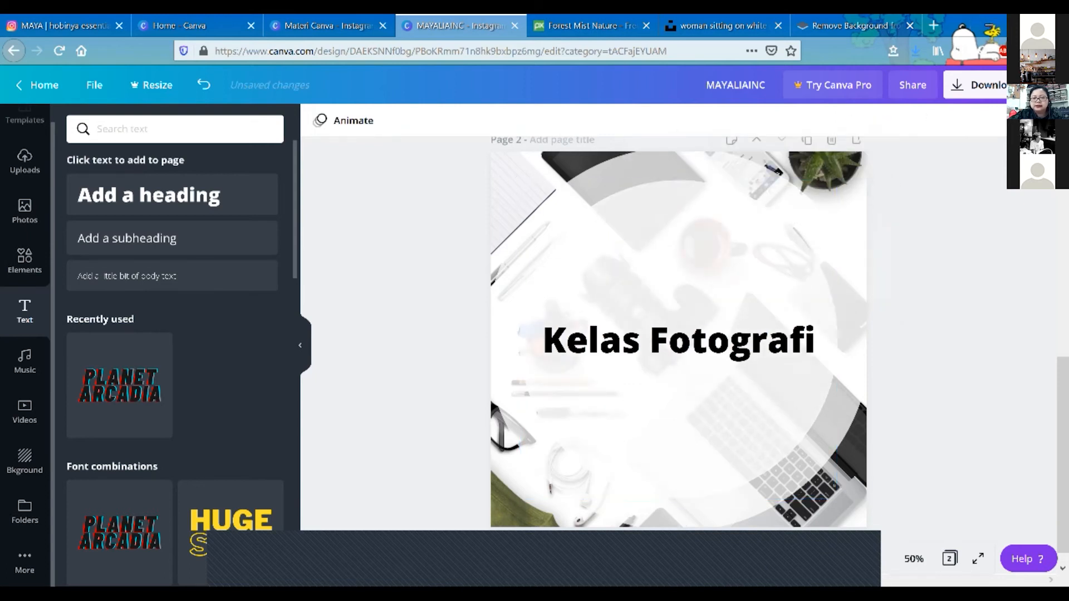
- Reduce the "Kelas Fotografi" heading to size 65.1 and move it into the upper part of the circle, centered horizontally
left_click(678, 341)
left_click_drag(816, 363, 776, 354)
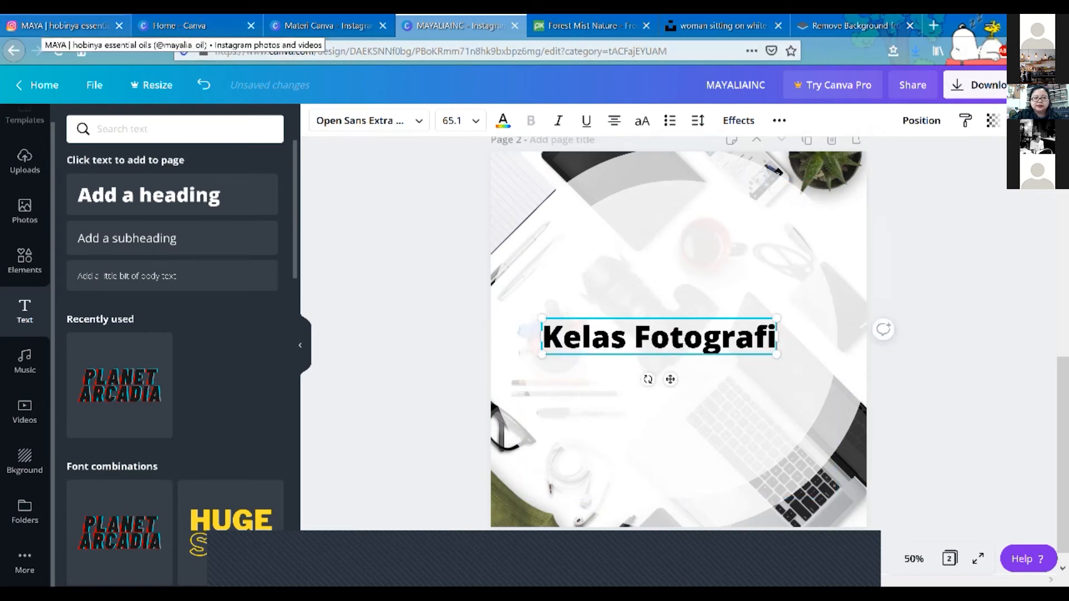
left_click(61, 25)
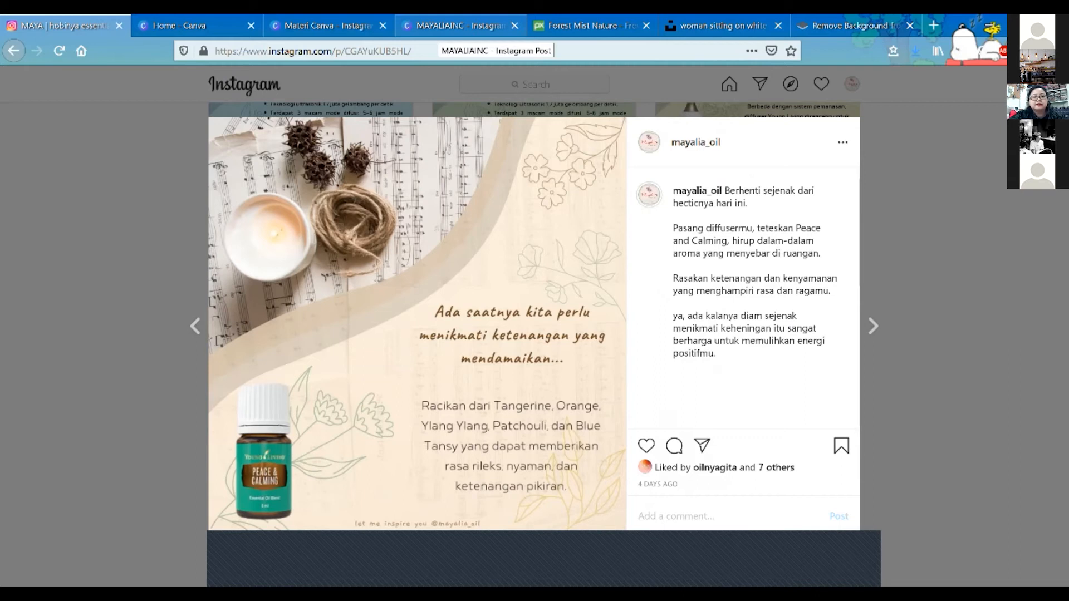
left_click(445, 26)
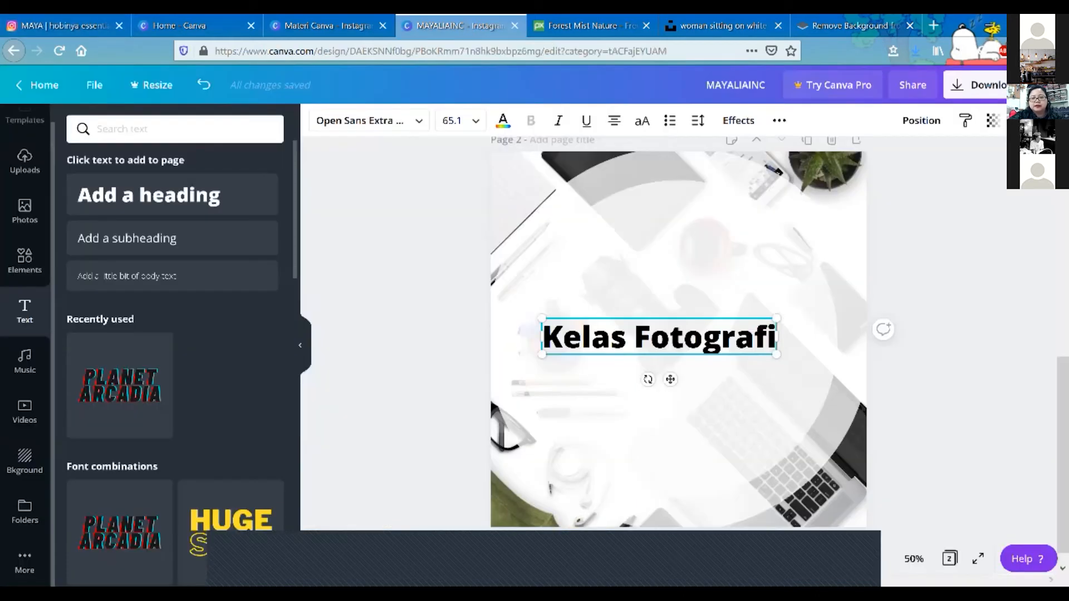
left_click_drag(671, 379, 690, 307)
left_click(918, 328)
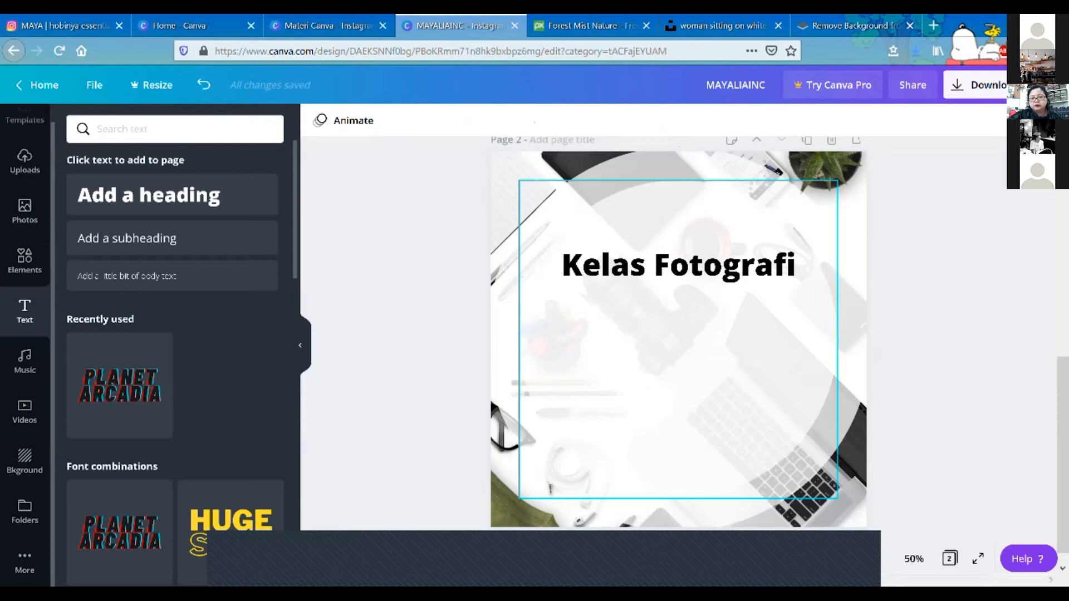
- Return to page 1 and examine the file types offered for downloading the design
scroll(489, 398, "up", 5)
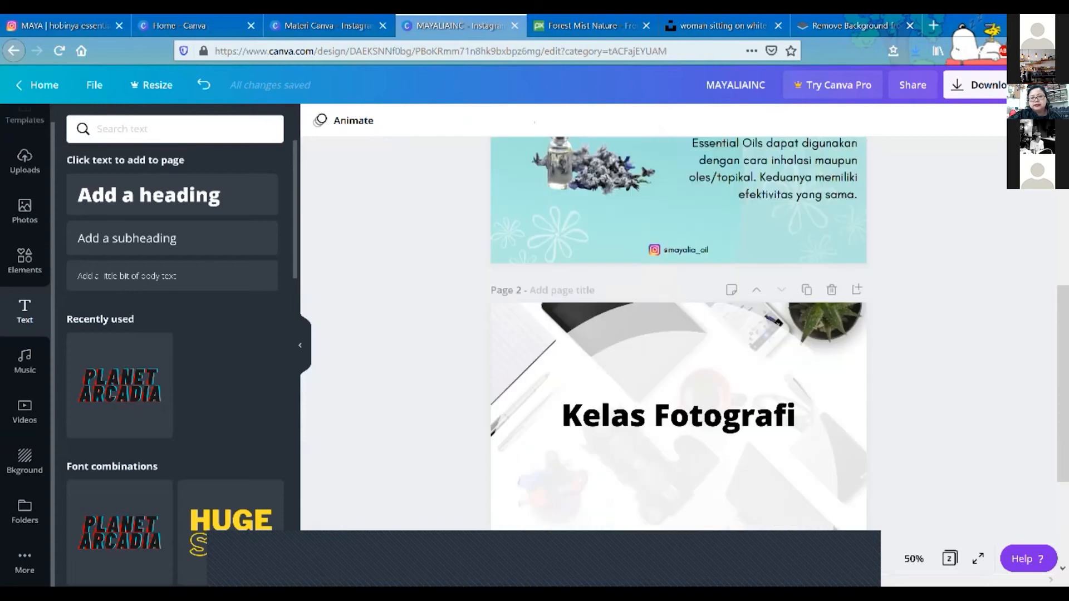
scroll(678, 334, "up", 4)
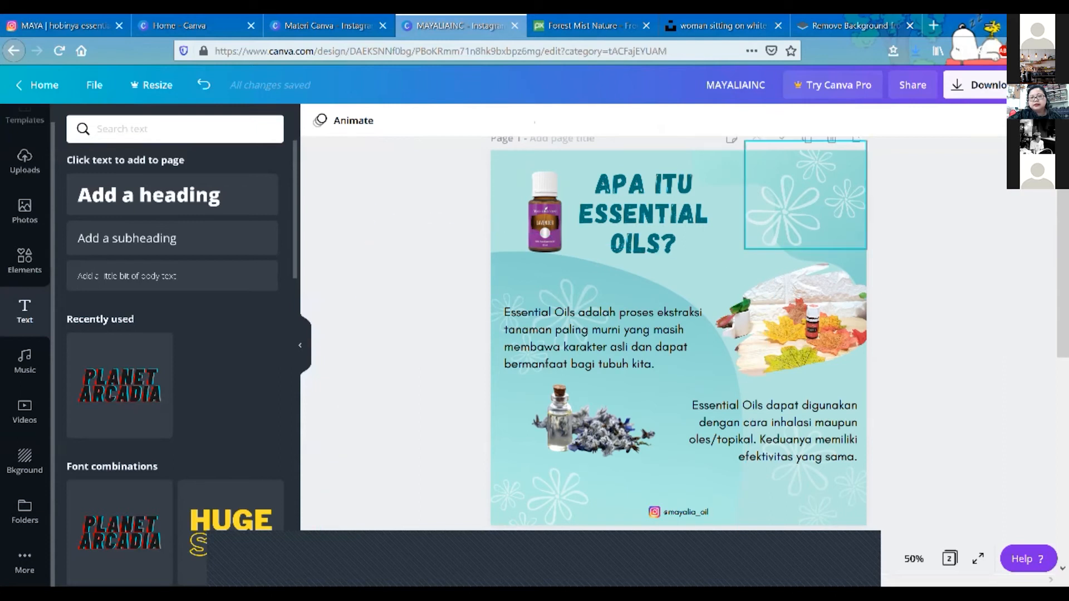
left_click(980, 85)
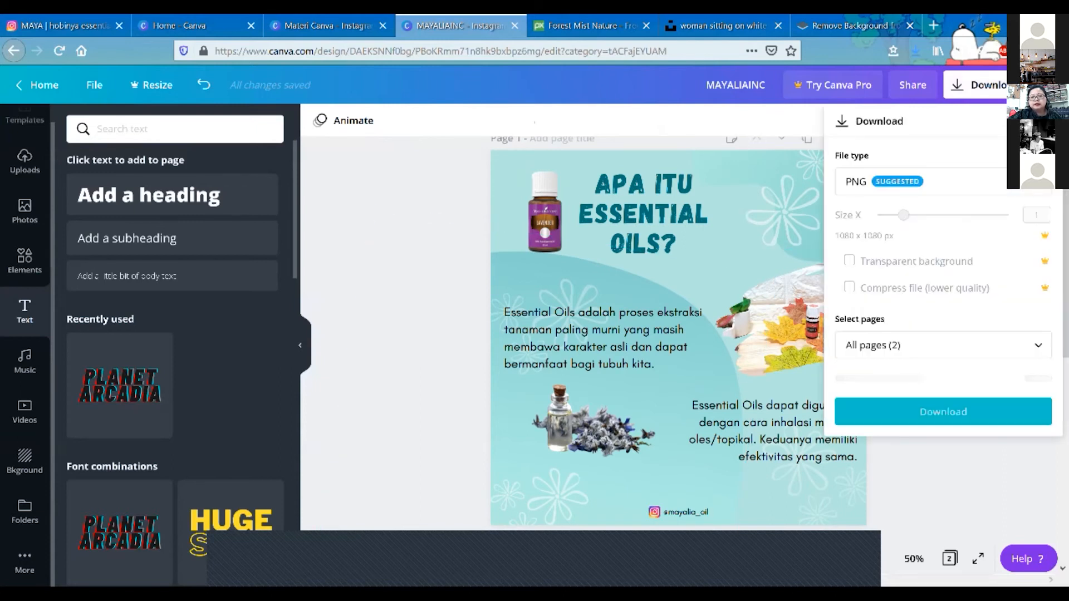
left_click(943, 181)
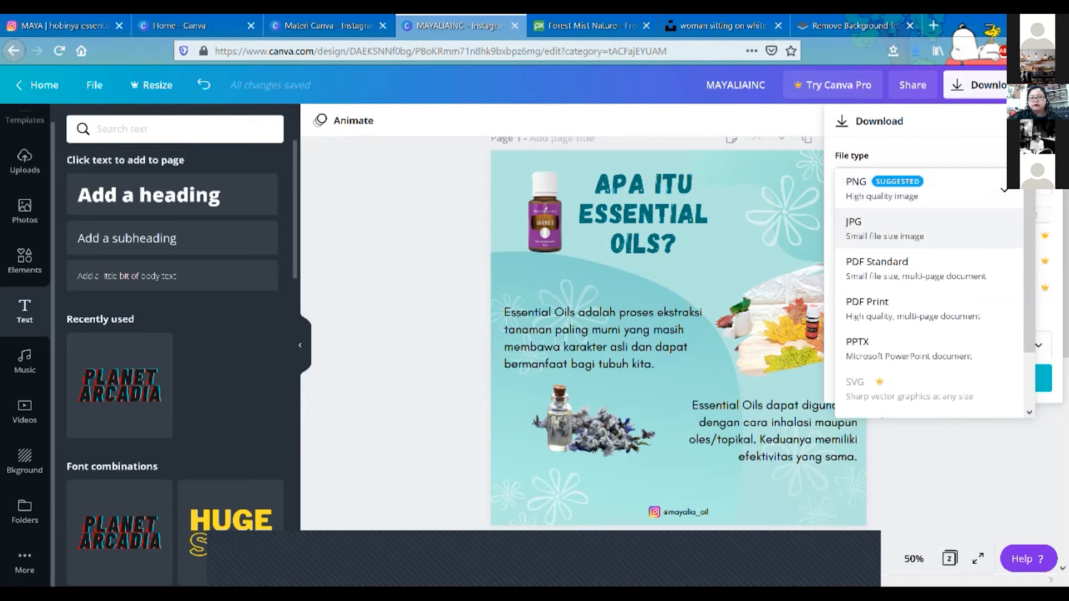
scroll(924, 334, "down", 2)
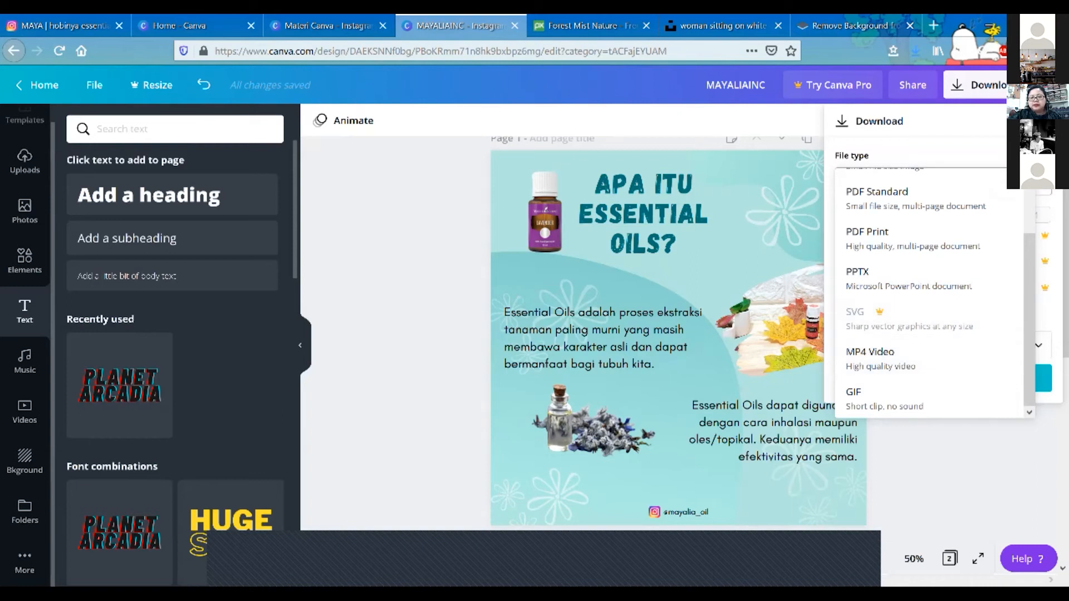
left_click(1038, 182)
left_click(1039, 181)
scroll(924, 357, "down", 2)
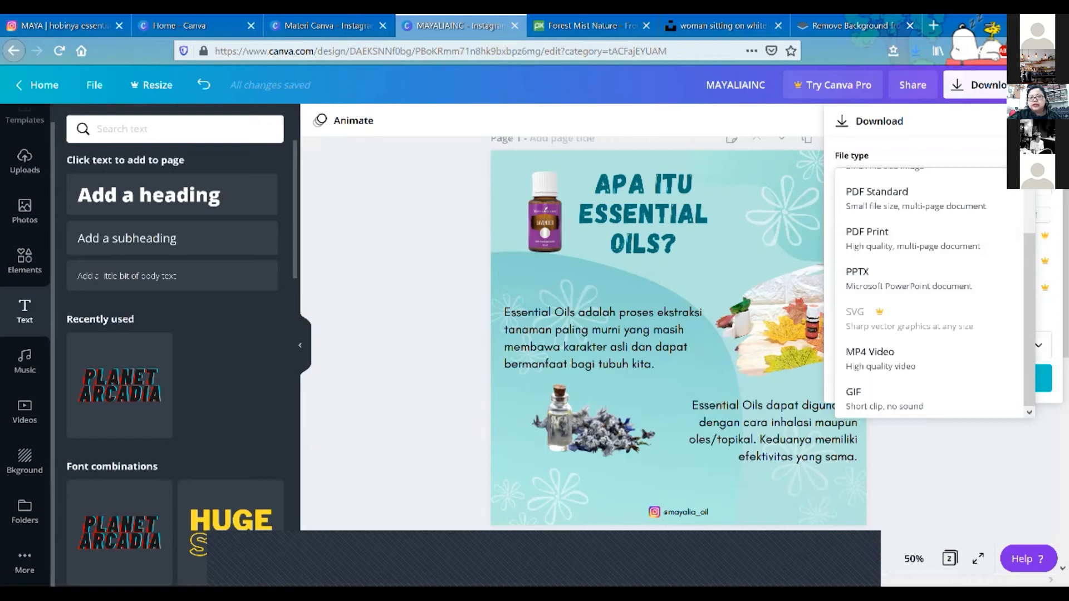
key("Escape")
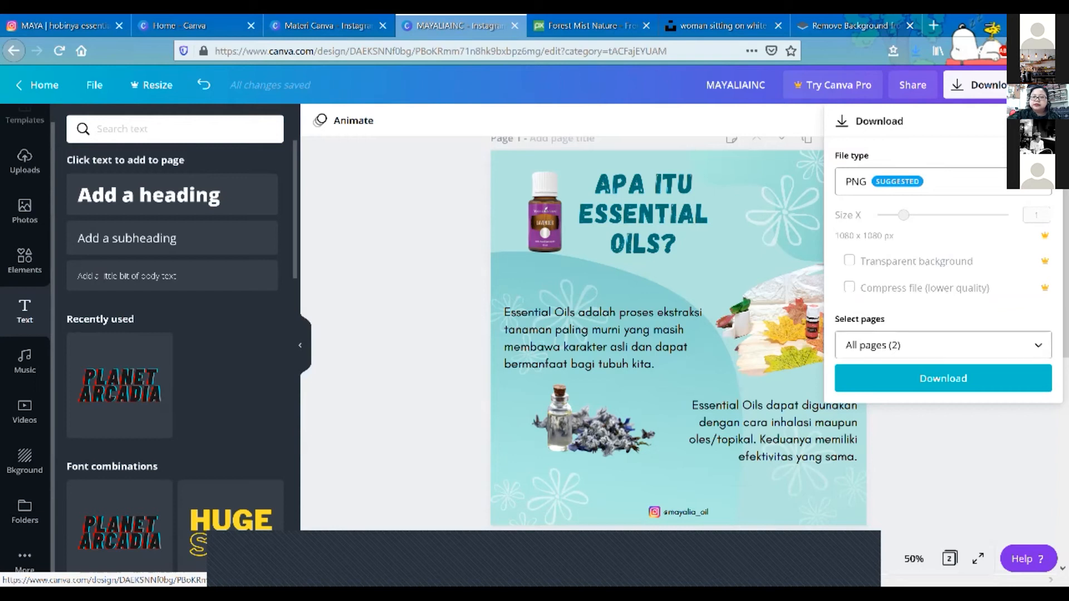
- Restrict the PNG download to page 1 of the design only
left_click(943, 346)
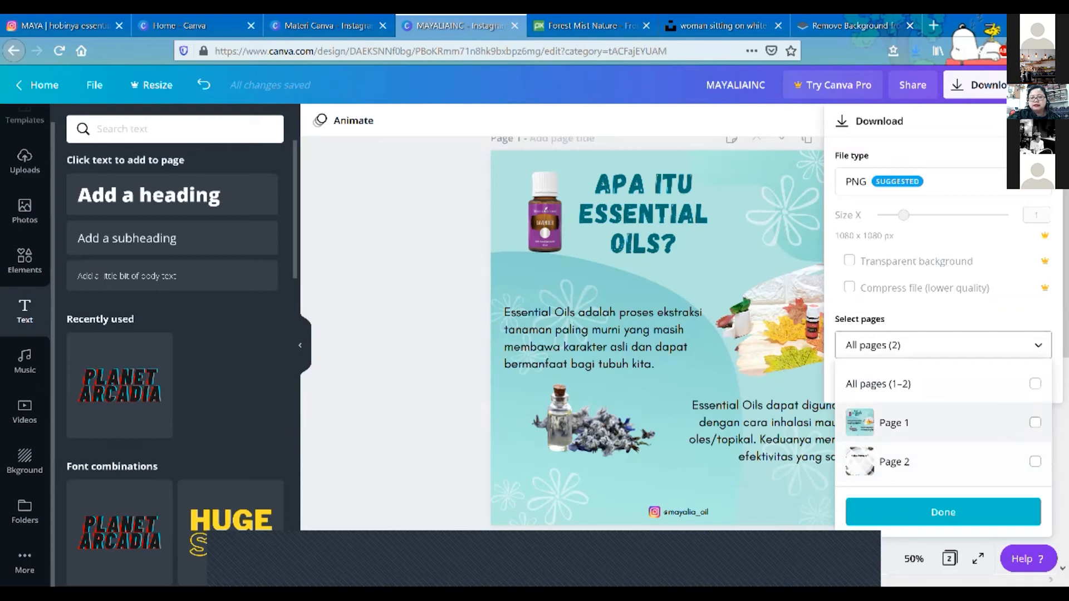
left_click(943, 513)
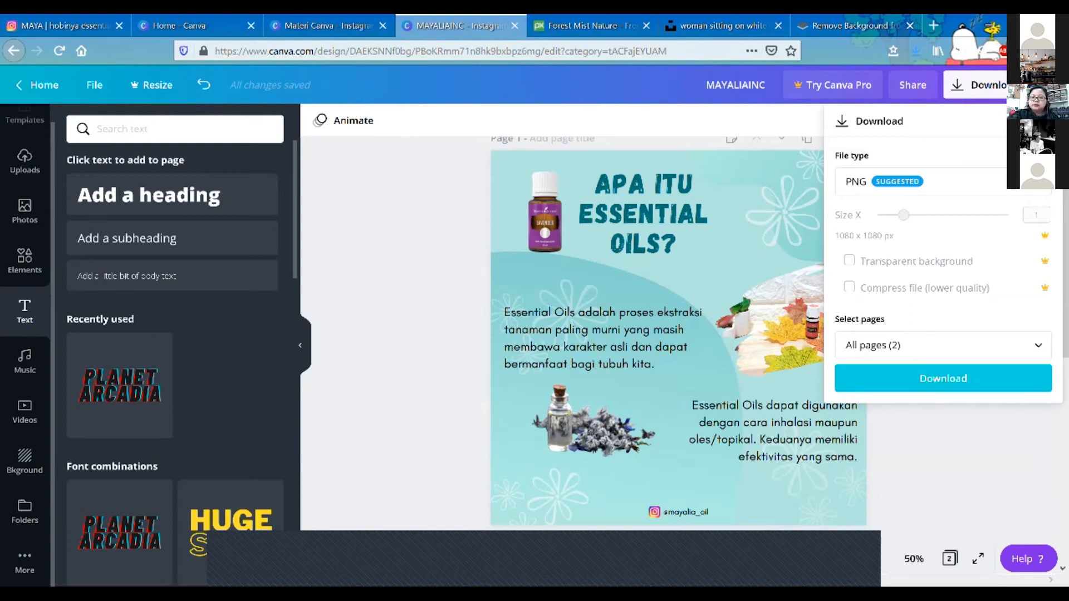
left_click(943, 345)
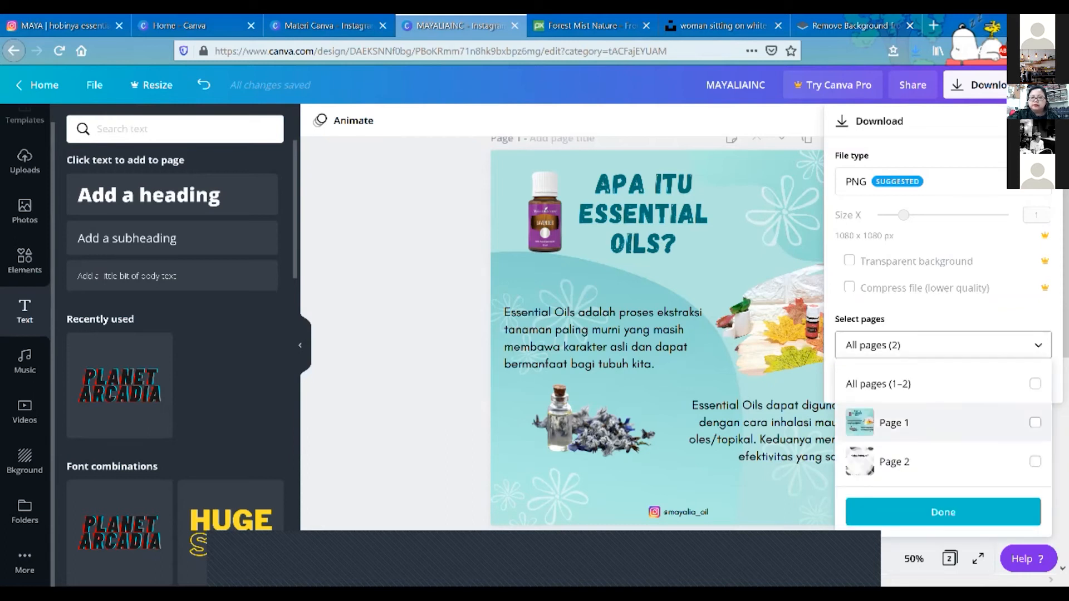
left_click(1035, 423)
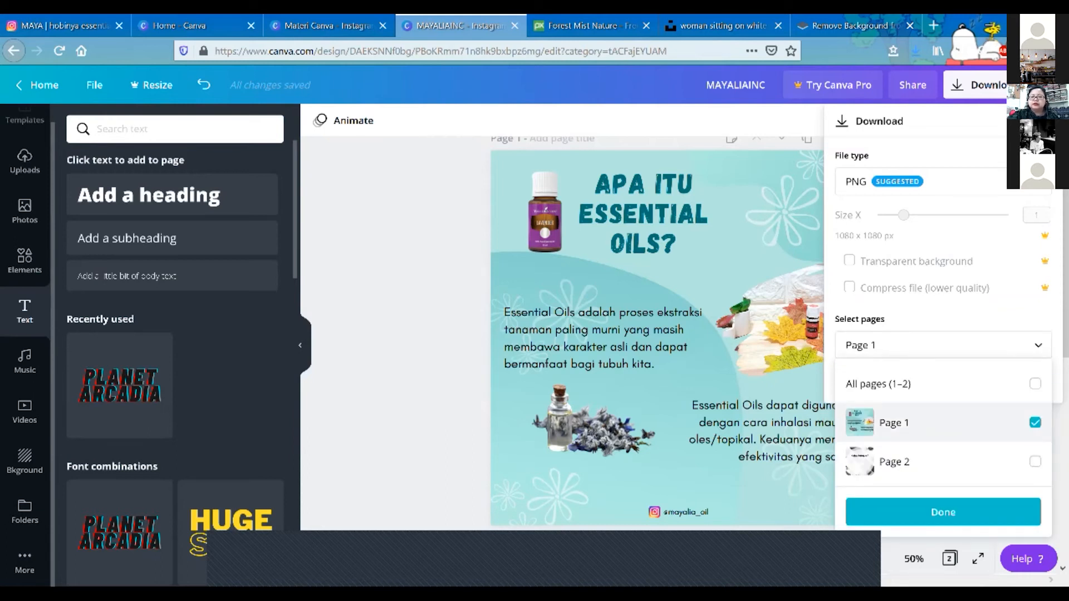
left_click(943, 512)
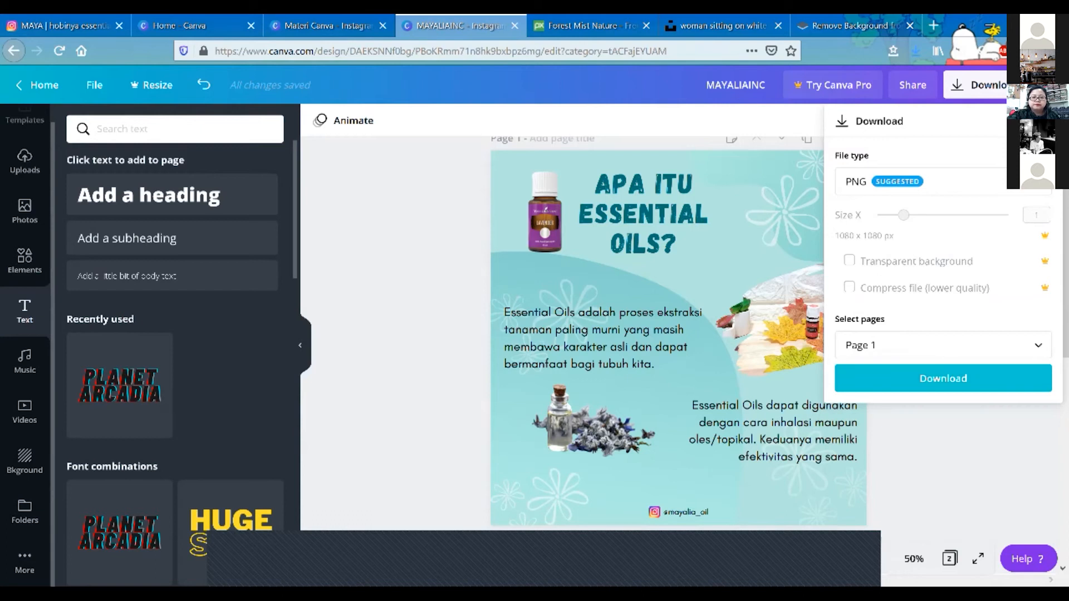
- Try downloading page 1 as a PNG, cancelling the file save and dismissing the referral pop-up
left_click(943, 378)
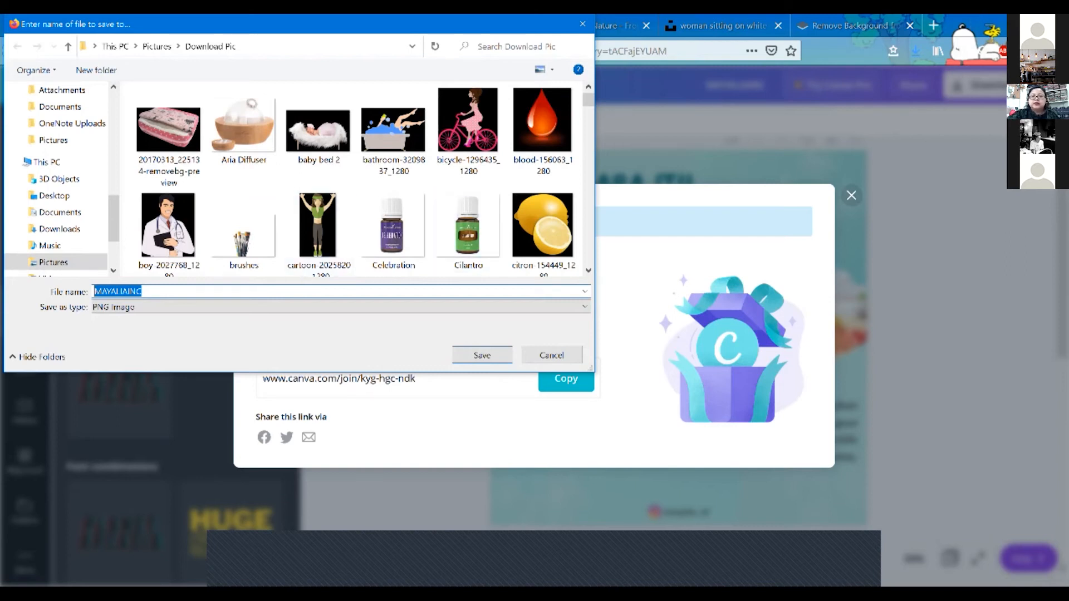
left_click(552, 355)
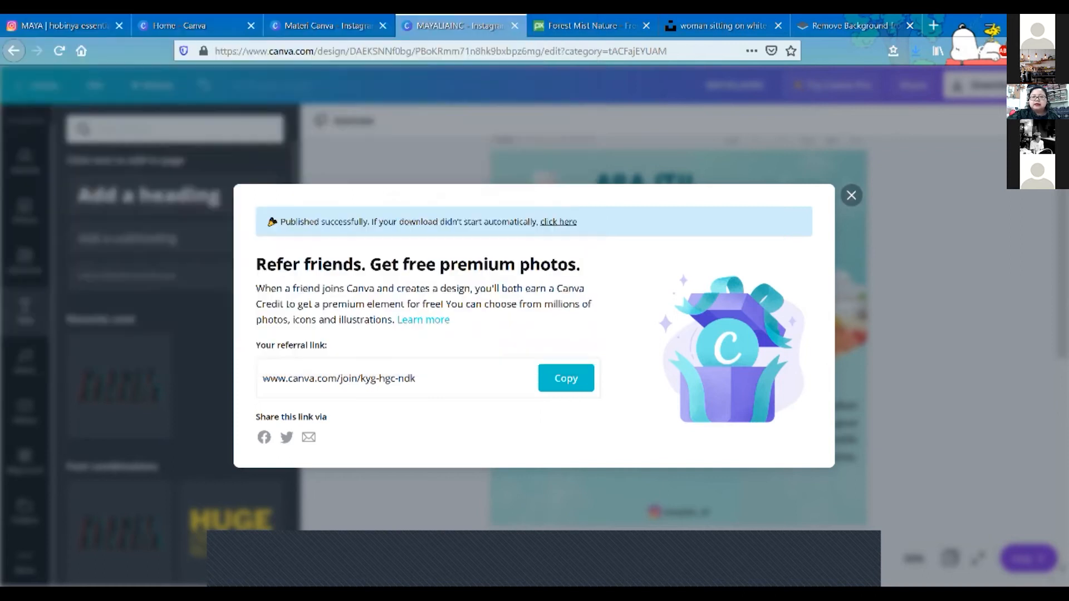
key("Escape")
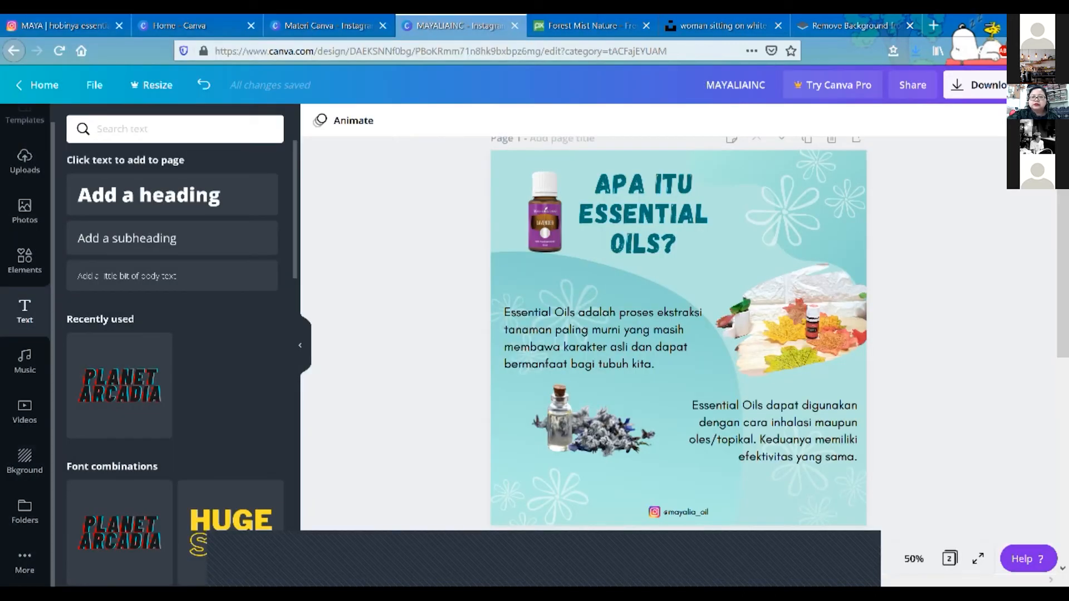
- Examine the publishing options offered for the design, including sharing, cloud storage and printing, and close the list
left_click(1041, 85)
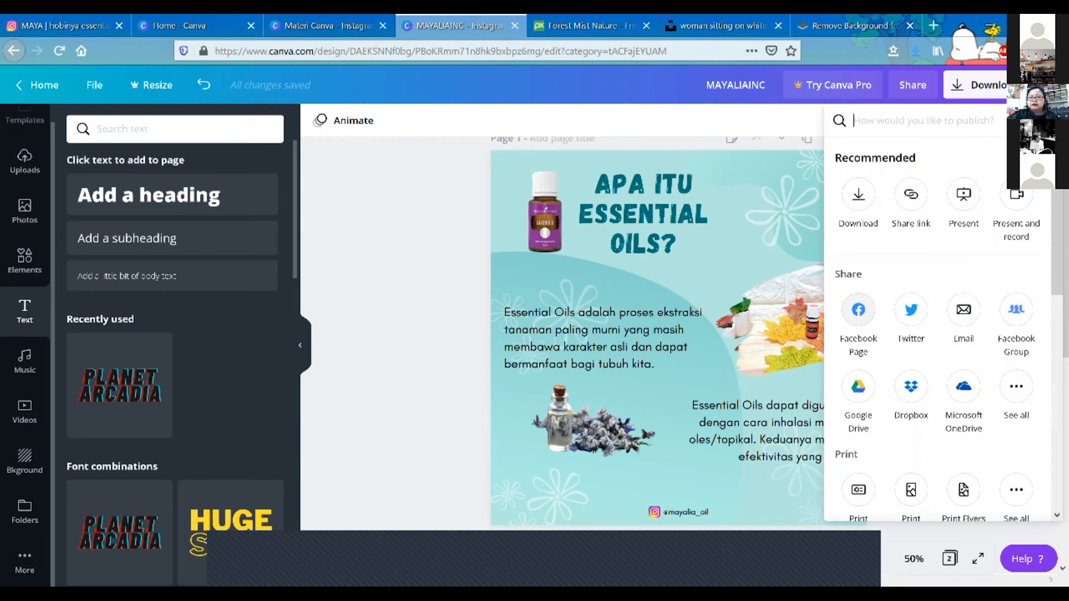
scroll(941, 334, "down", 2)
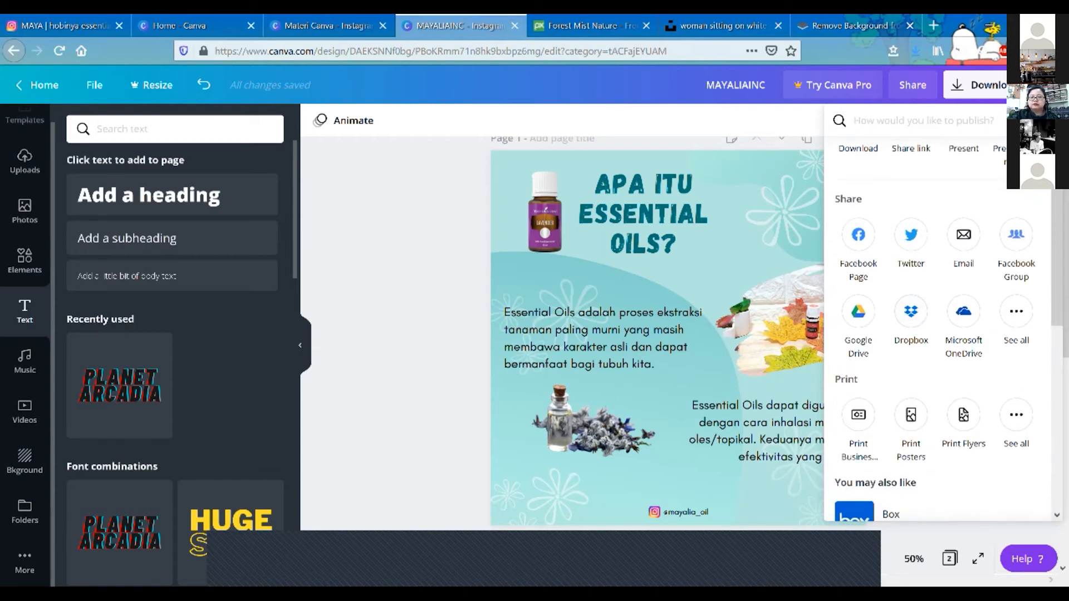
scroll(941, 334, "down", 2)
scroll(940, 334, "down", 2)
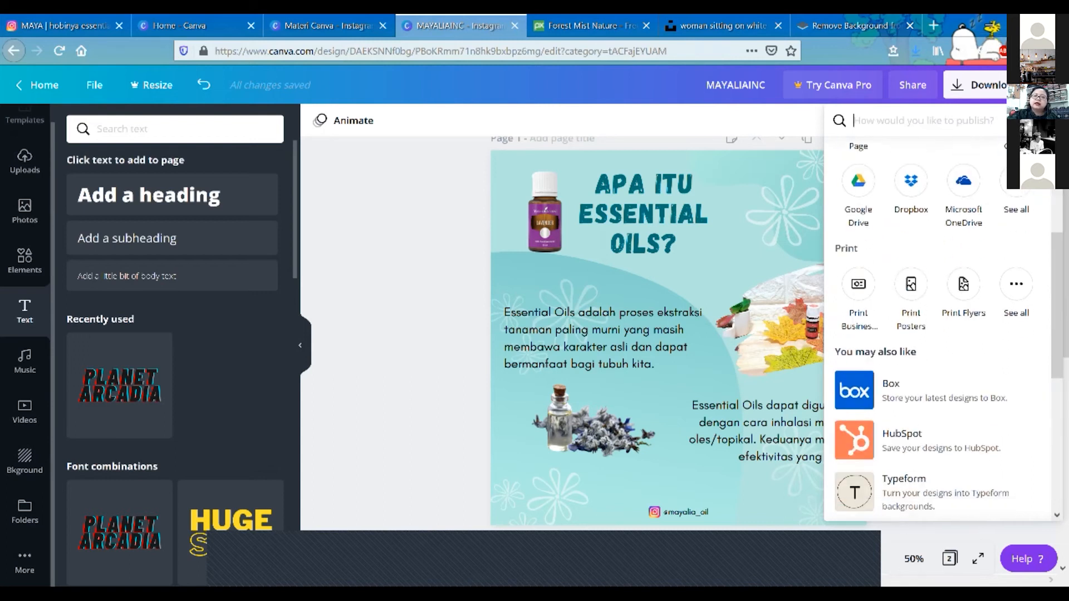
key("Escape")
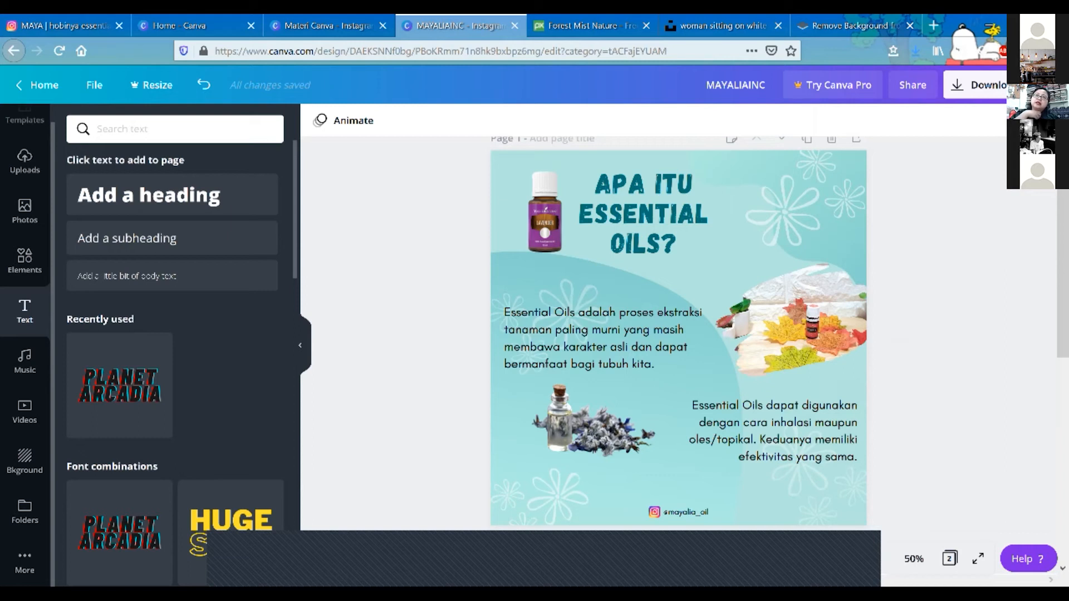
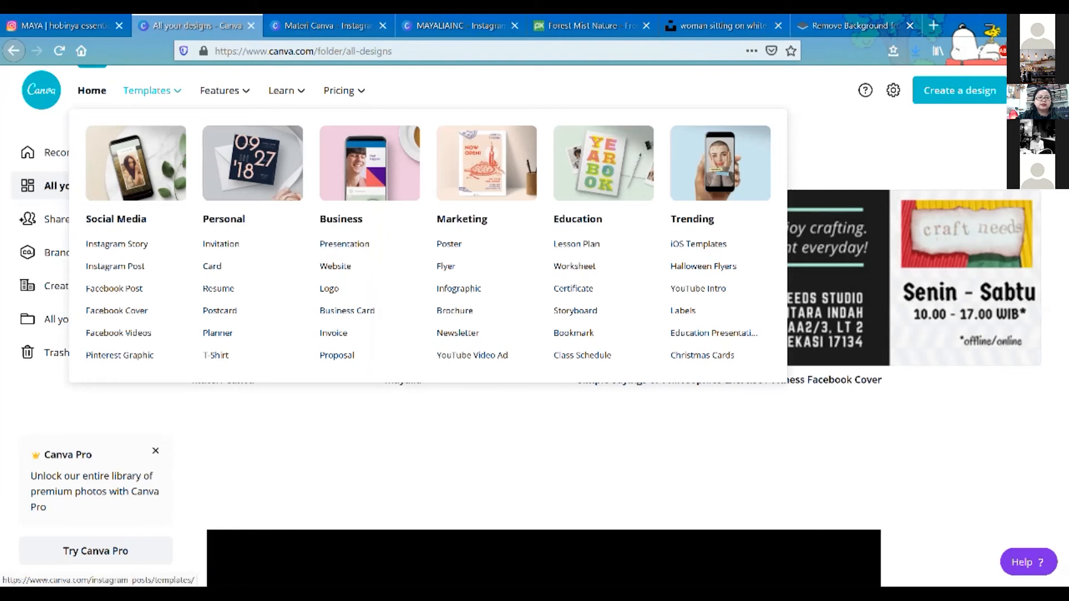
- Open the Instagram Post templates from the social media category and look through the gallery
left_click(115, 266)
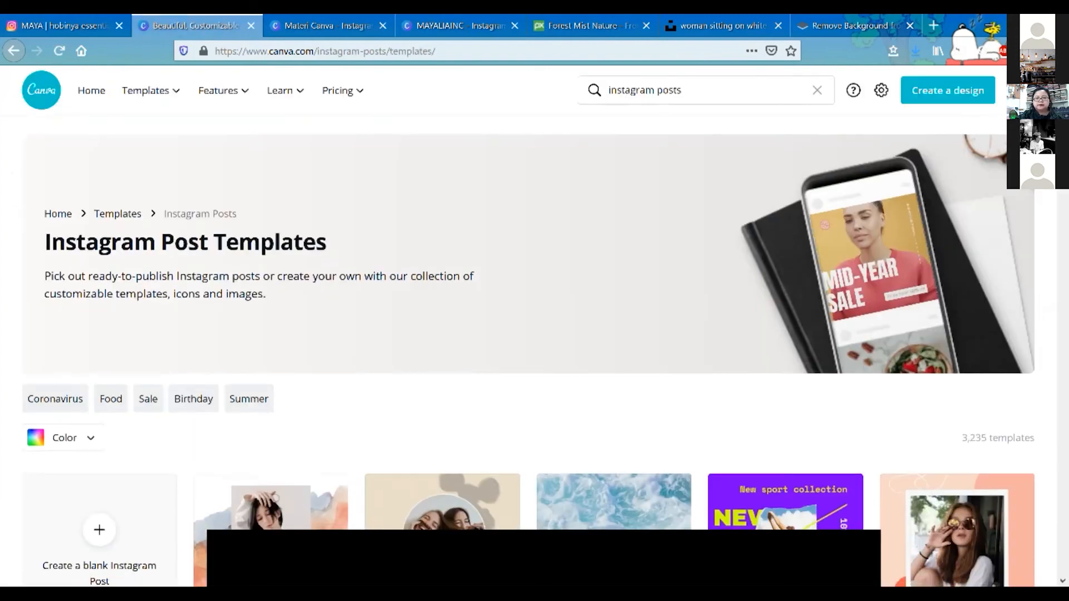
scroll(527, 331, "down", 5)
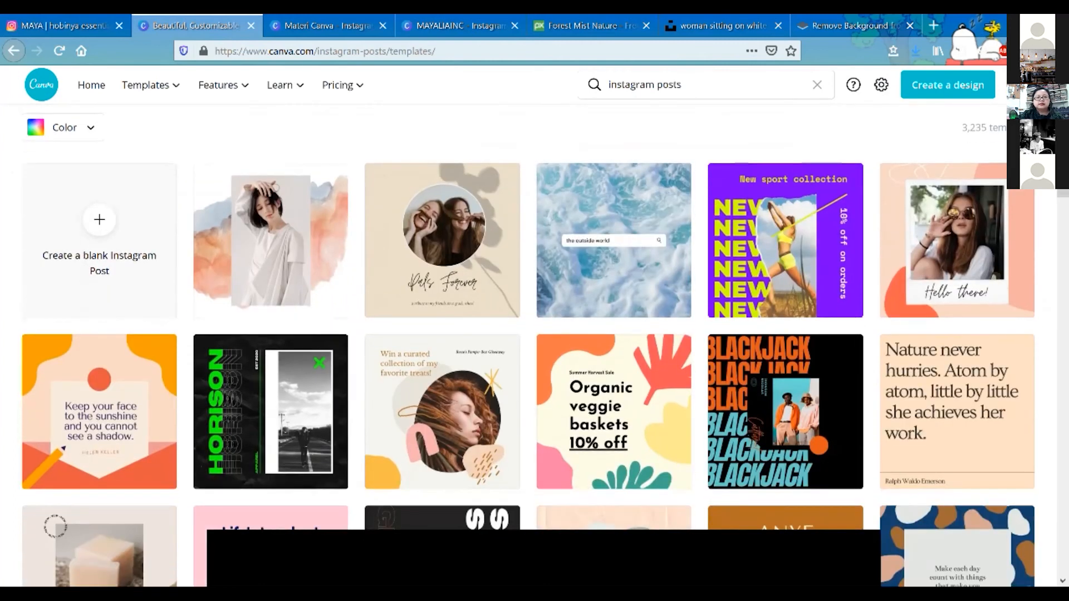
scroll(785, 334, "down", 4)
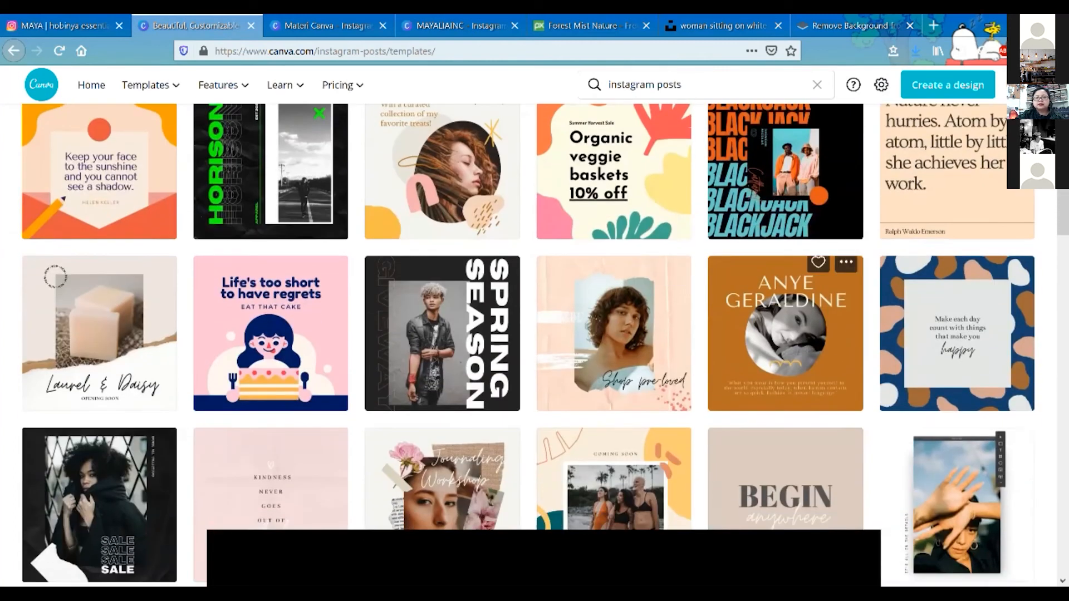
scroll(786, 312, "down", 4)
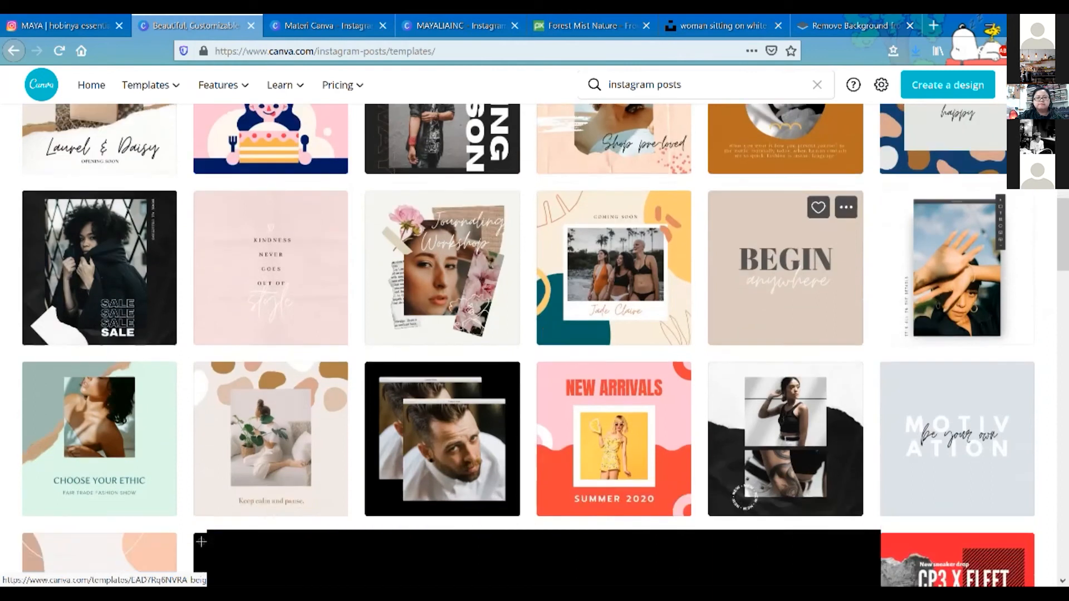
scroll(786, 312, "down", 4)
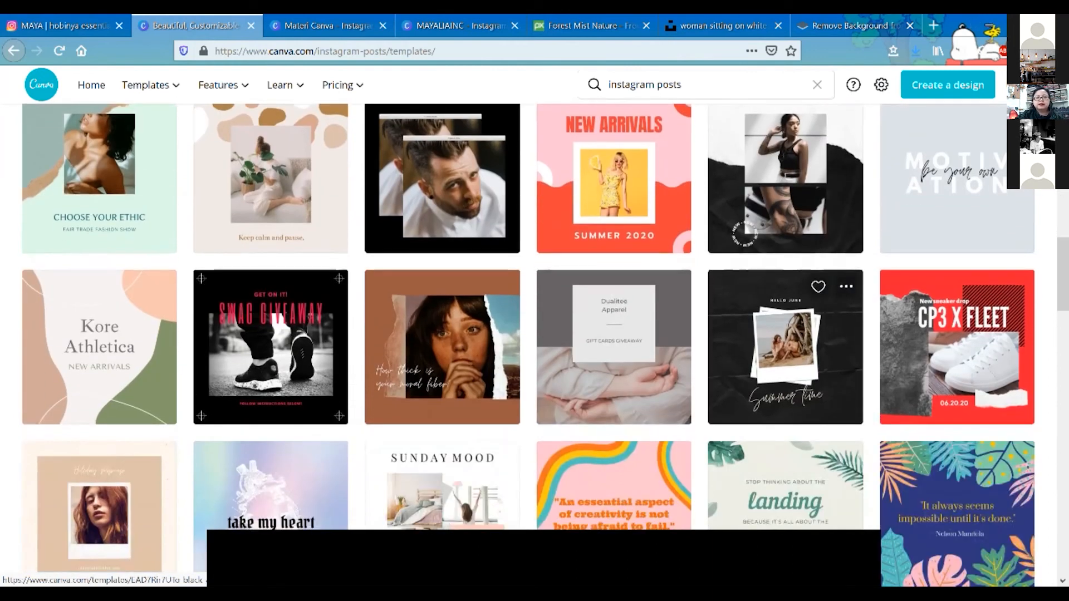
scroll(786, 312, "up", 13)
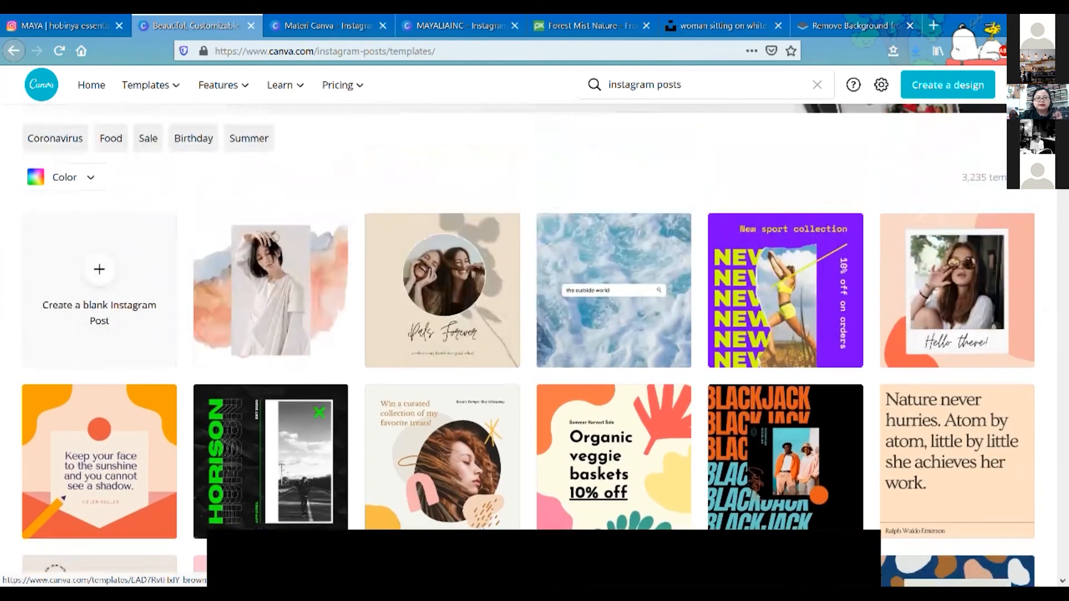
scroll(785, 312, "up", 5)
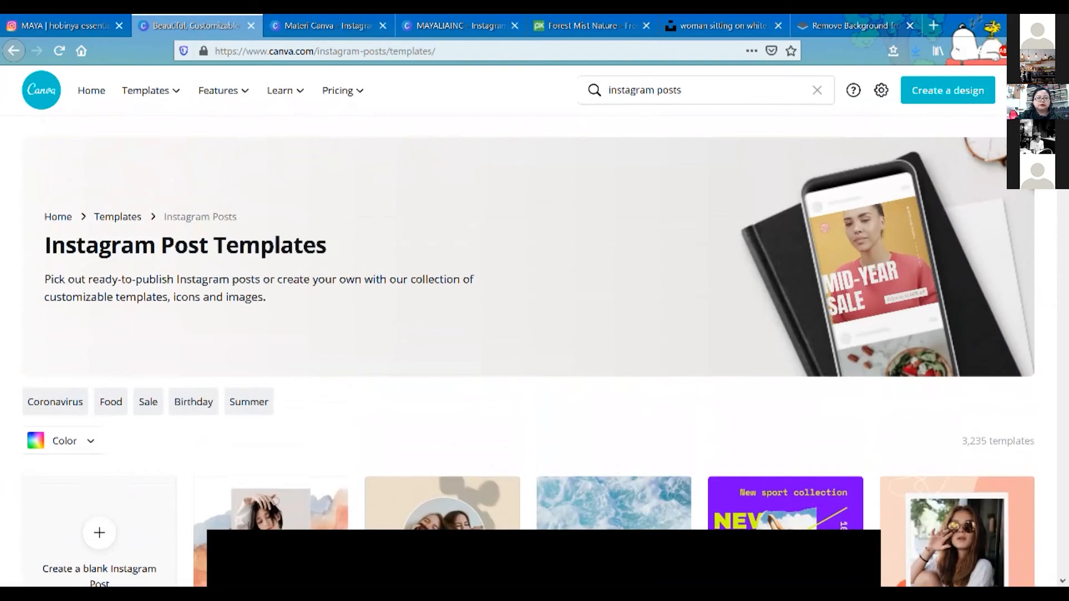
- Filter the Instagram post templates by the custom pink color #DB8AC9
scroll(534, 345, "down", 2)
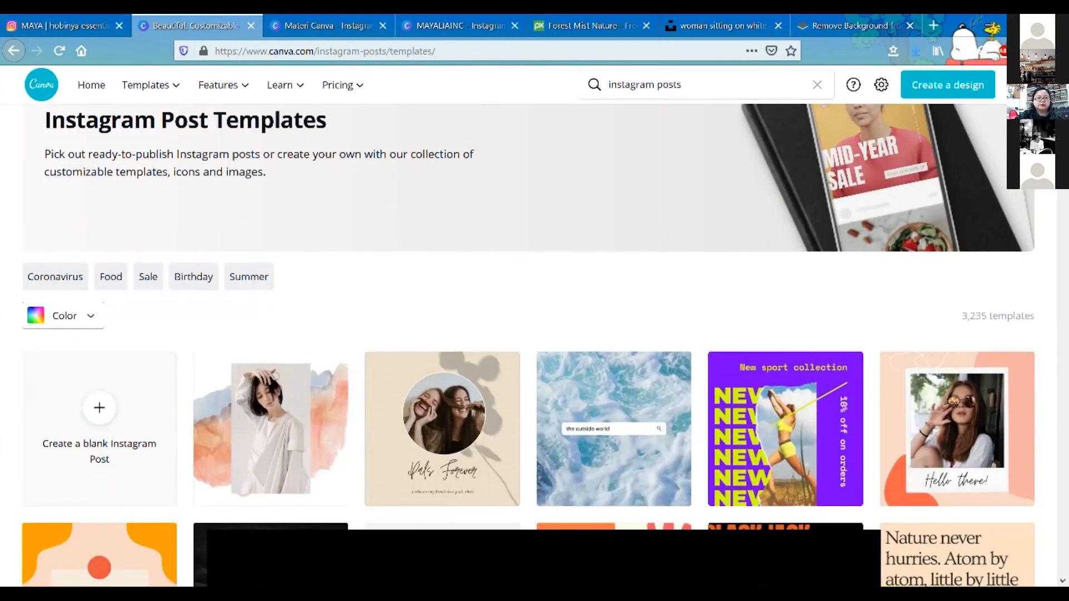
left_click(63, 316)
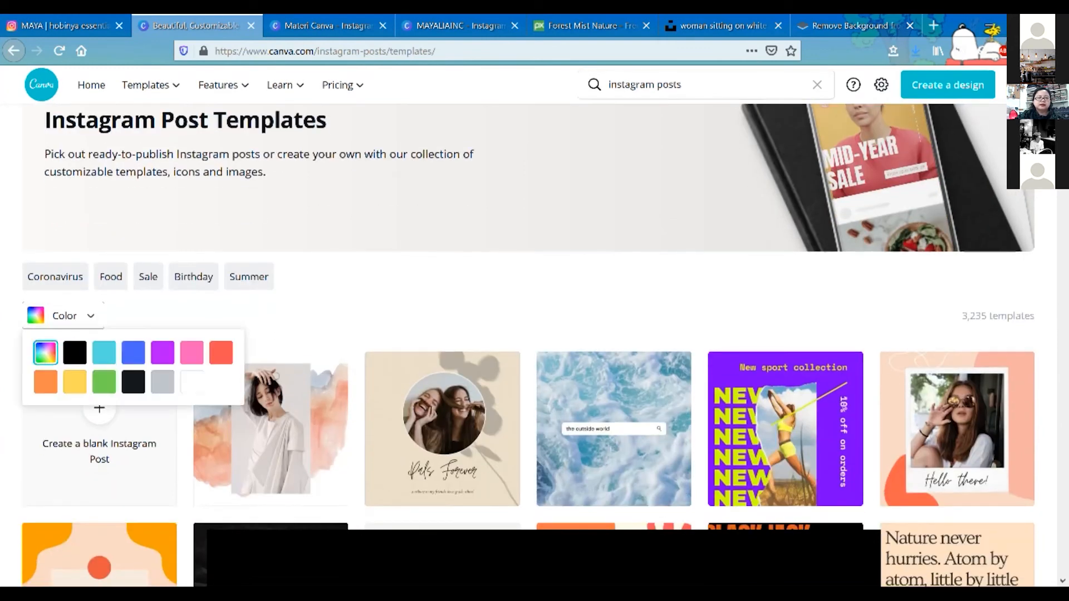
left_click(45, 352)
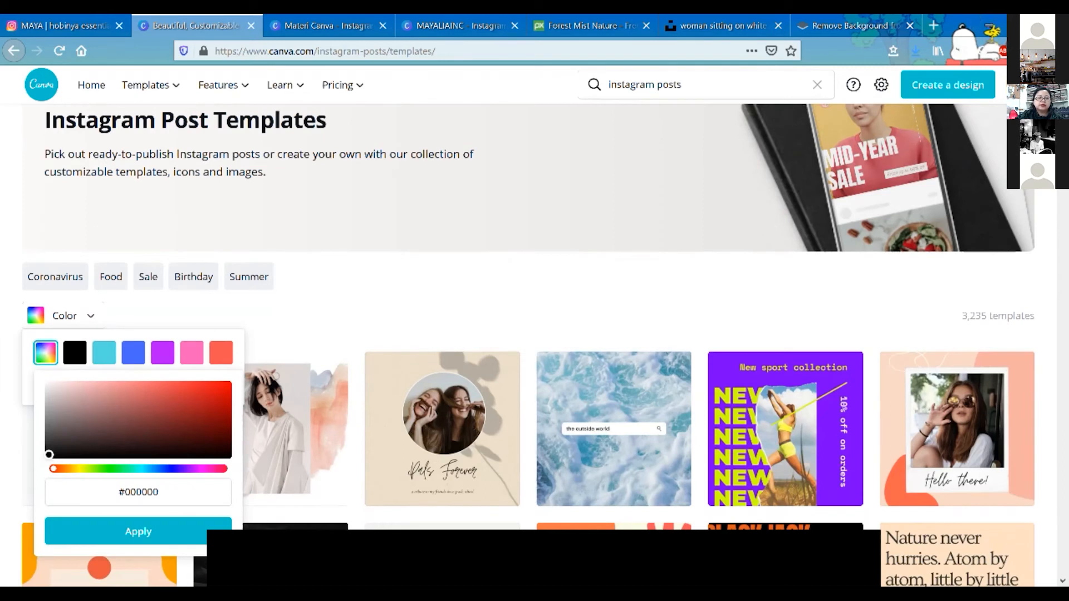
left_click(201, 469)
left_click_drag(49, 455, 114, 392)
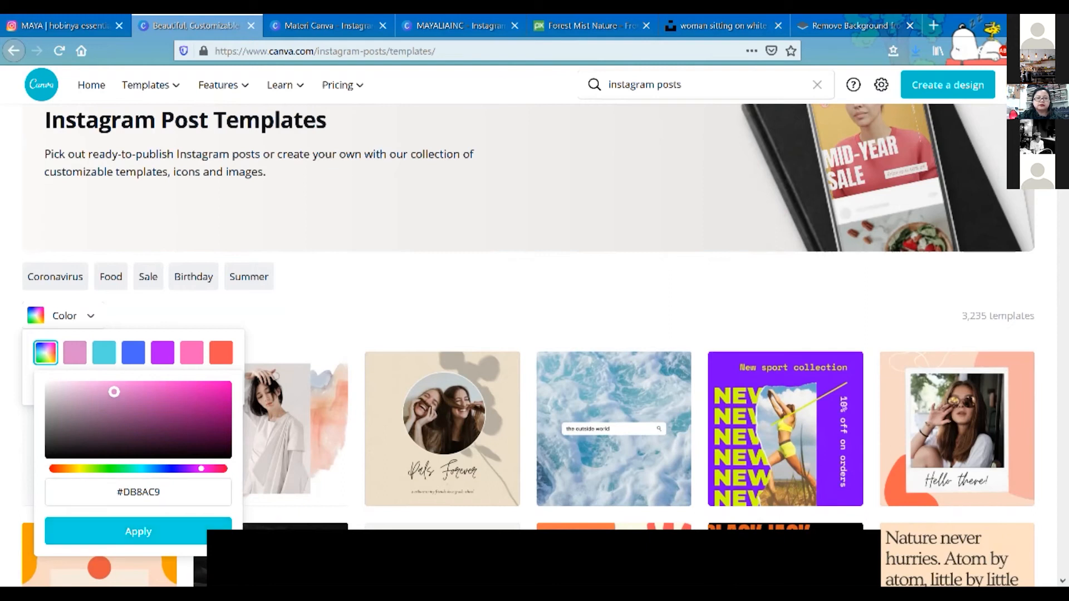
left_click(138, 531)
- Look through the Instagram post templates that match the pink color filter
scroll(483, 338, "down", 3)
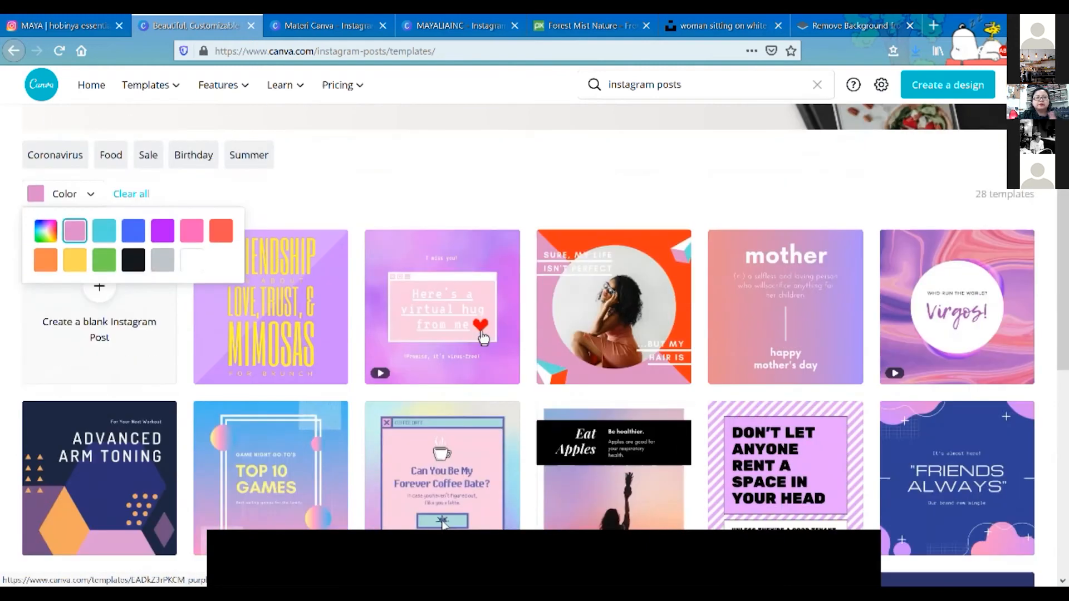
scroll(529, 334, "down", 3)
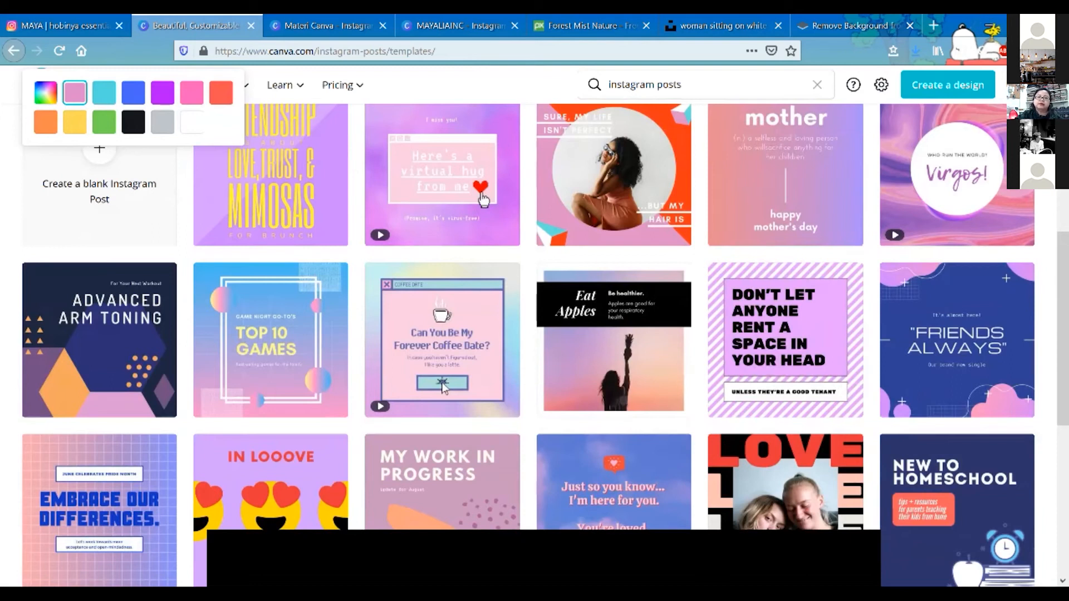
scroll(442, 158, "down", 5)
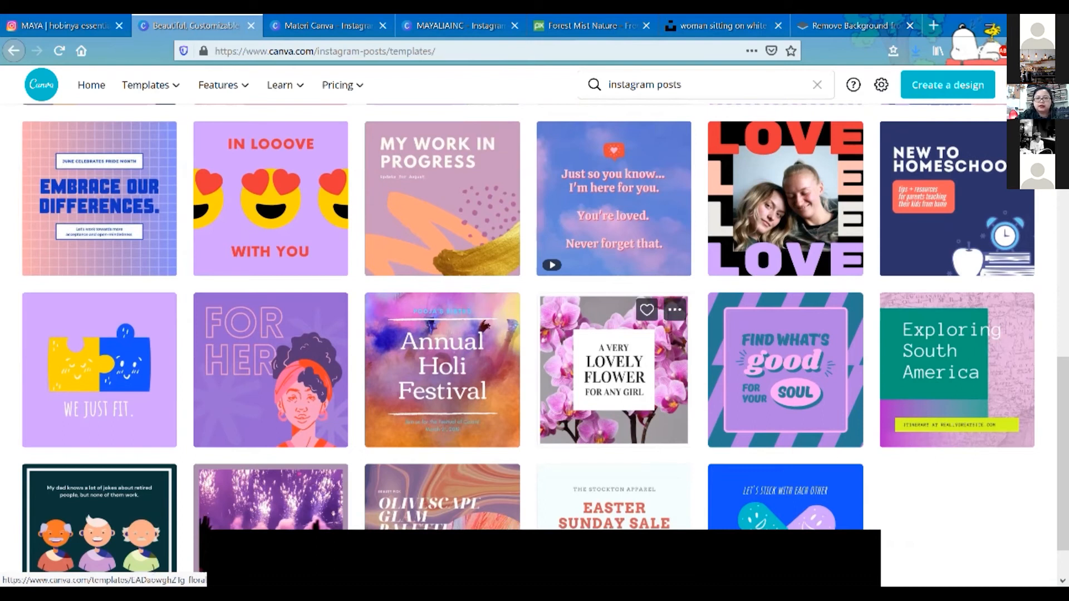
scroll(444, 389, "up", 5)
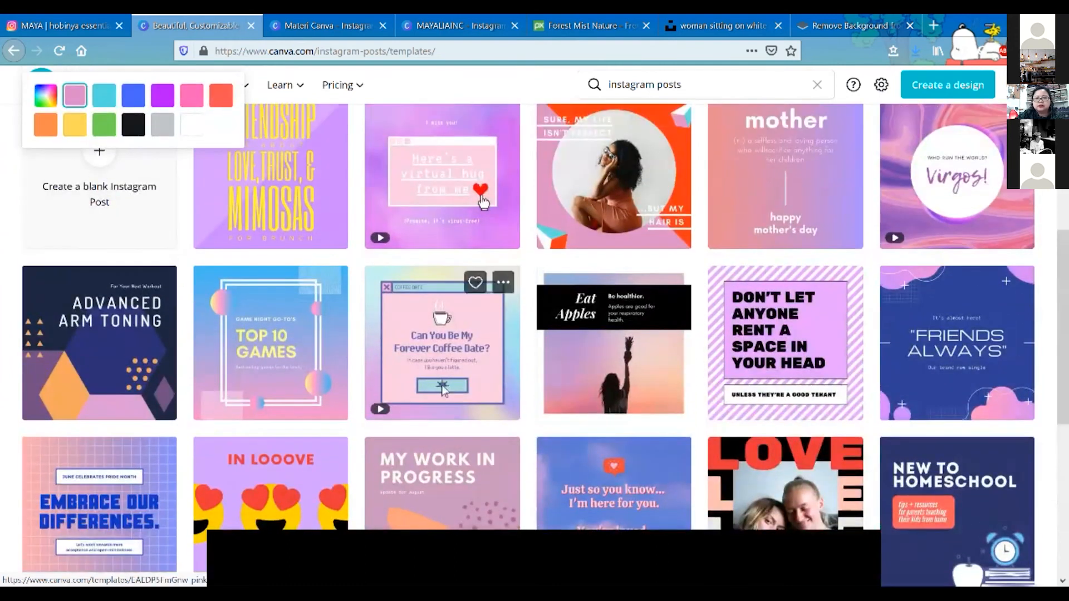
scroll(443, 390, "up", 1)
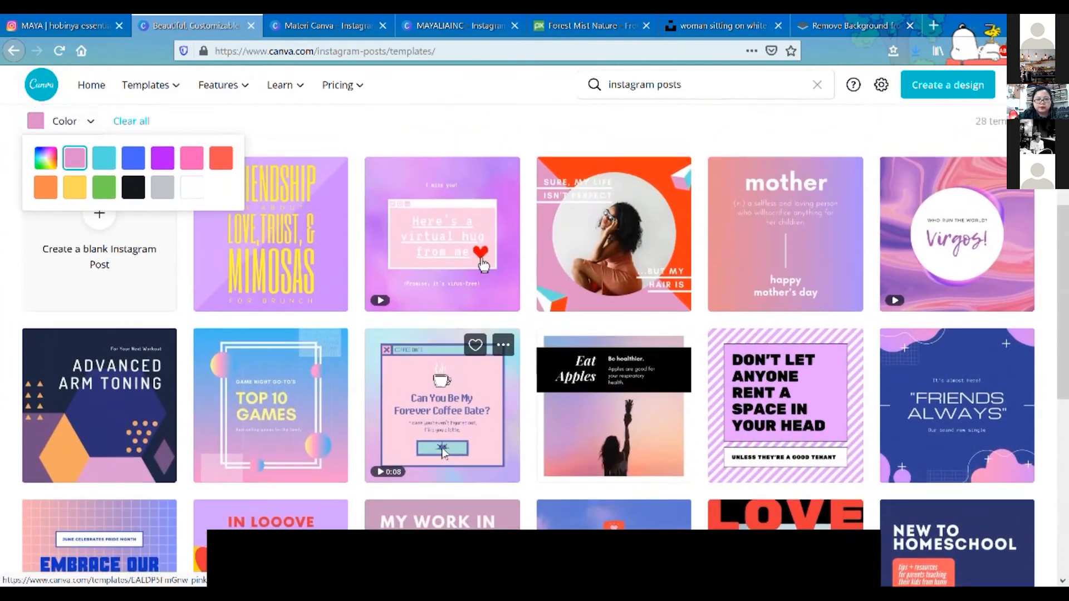
scroll(612, 390, "down", 1)
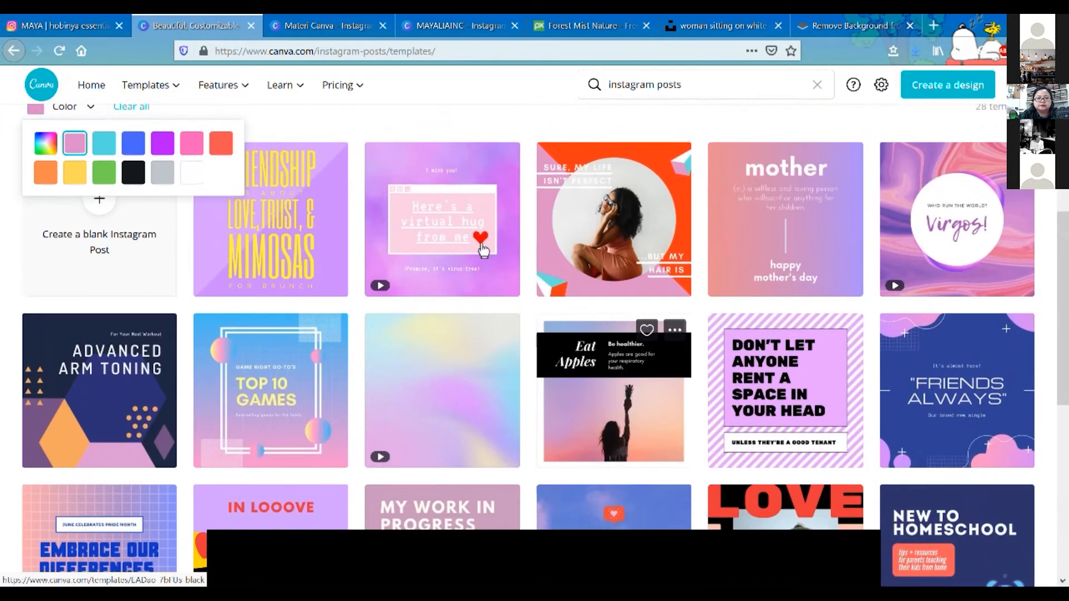
scroll(613, 389, "down", 3)
scroll(445, 361, "up", 3)
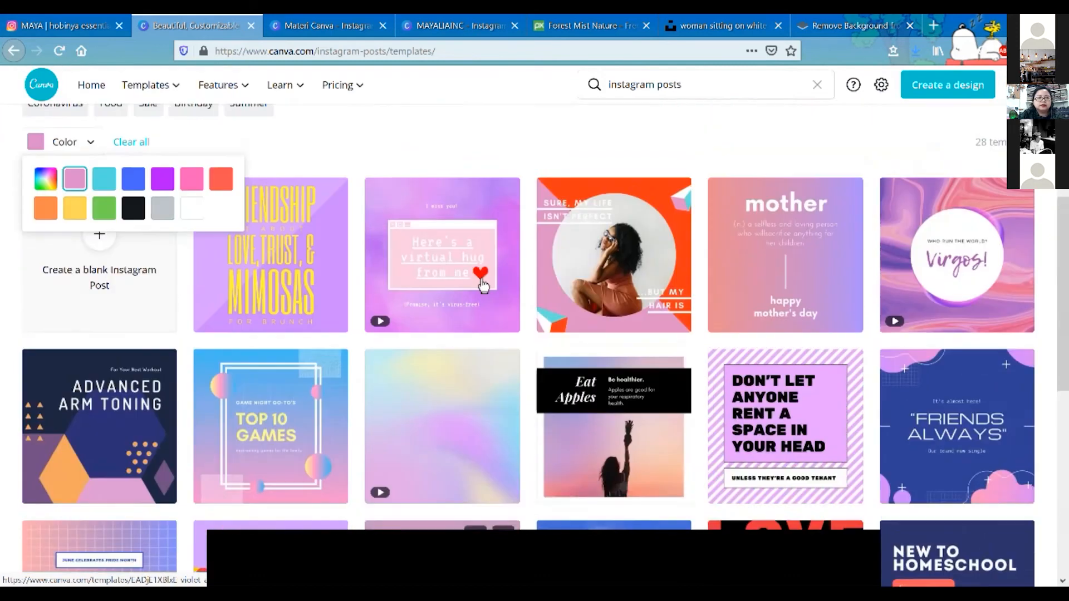
scroll(483, 286, "up", 1)
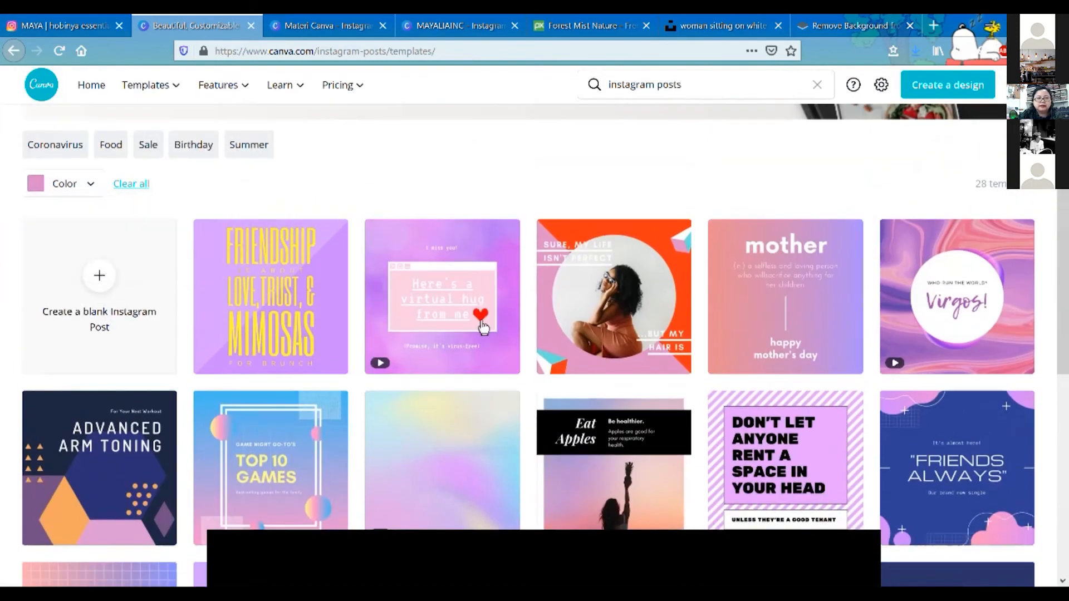
- Clear the color filter and browse the unfiltered Instagram post templates
left_click(131, 184)
scroll(529, 345, "down", 3)
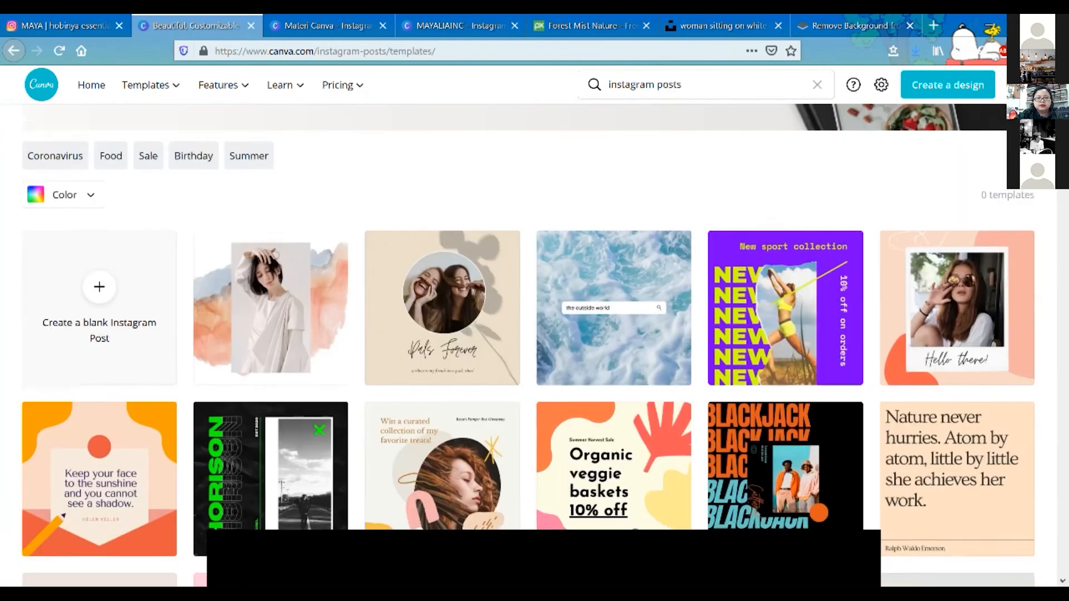
scroll(528, 345, "down", 8)
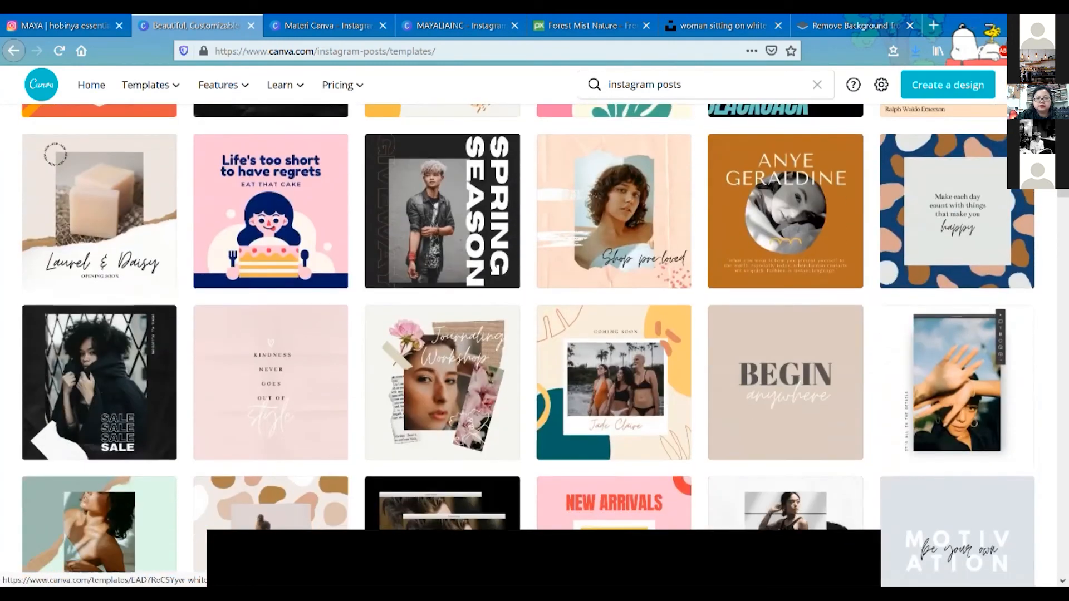
scroll(443, 334, "down", 2)
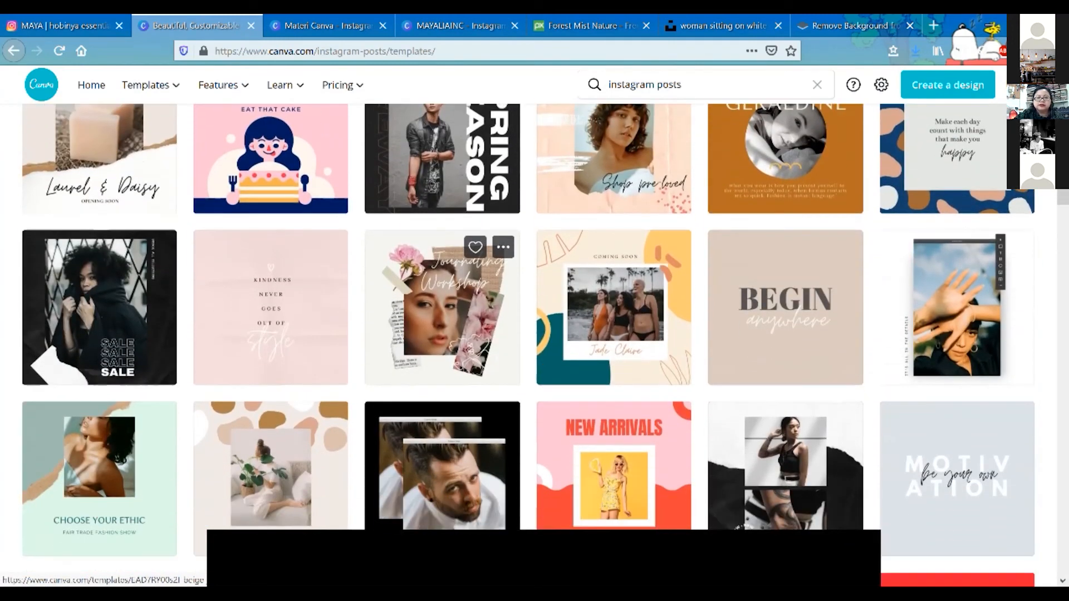
- Add the Beige Journal Workshop Collage Instagram Post template to Likes and return to the template gallery
left_click(442, 308)
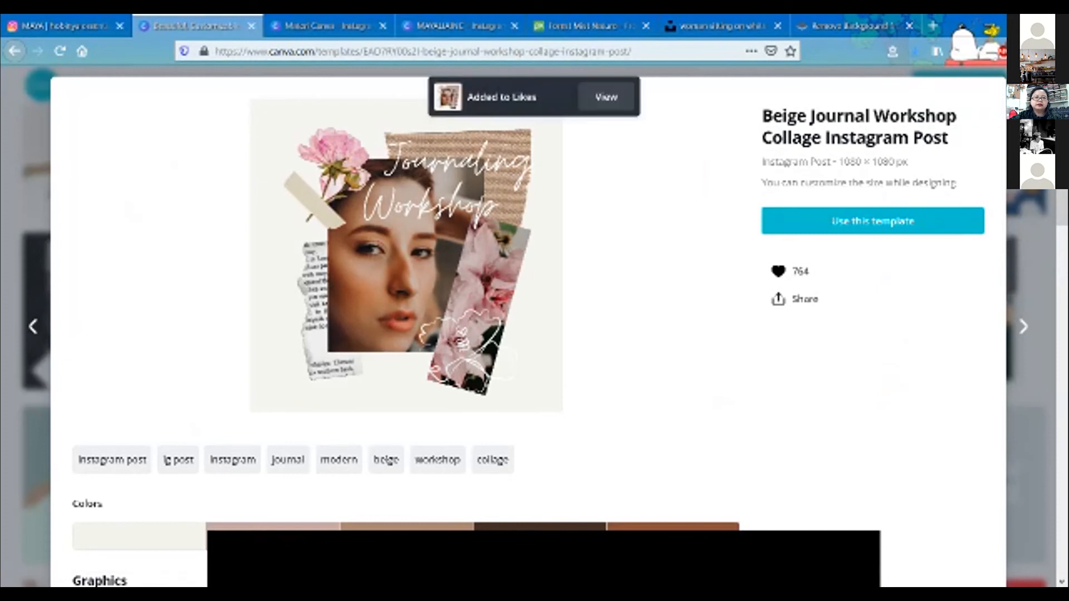
left_click(16, 51)
scroll(267, 312, "up", 8)
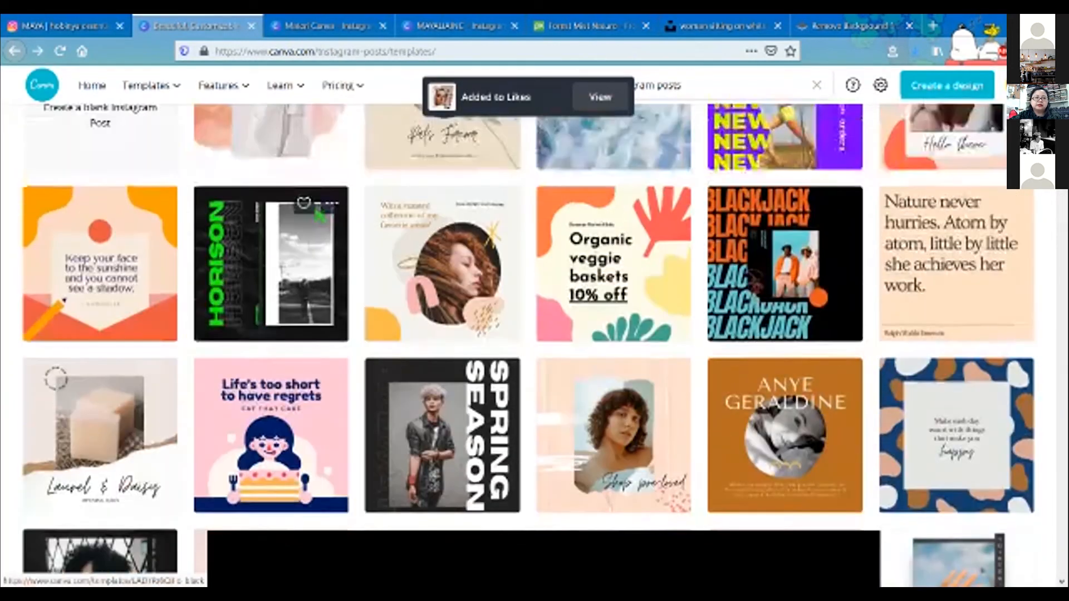
- Open the Likes folder from all folders on the home page and start a design from the Beige Journal Workshop Collage template
left_click(92, 85)
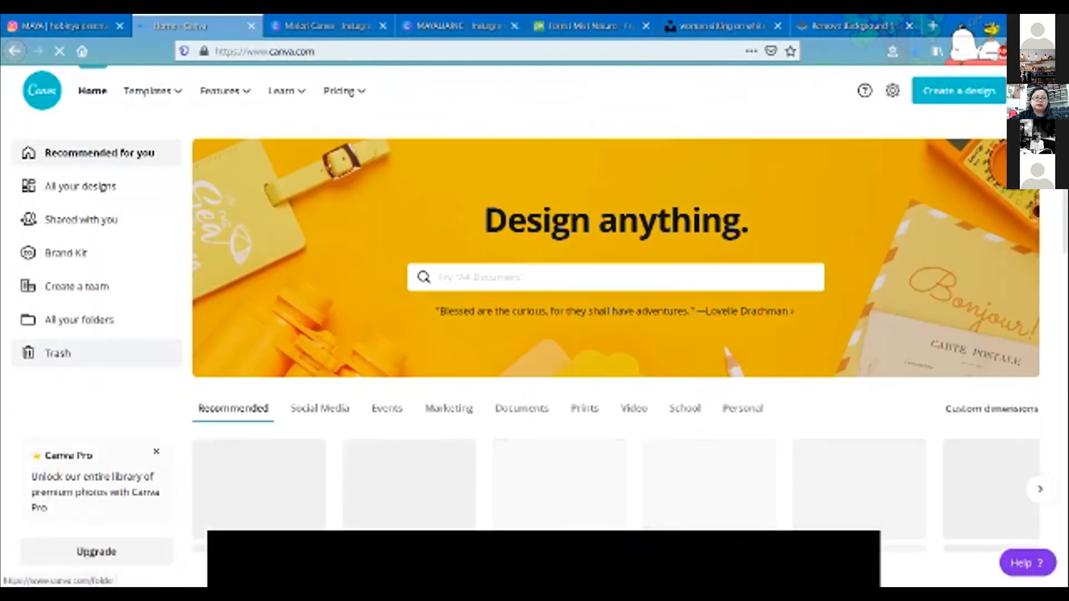
left_click(79, 320)
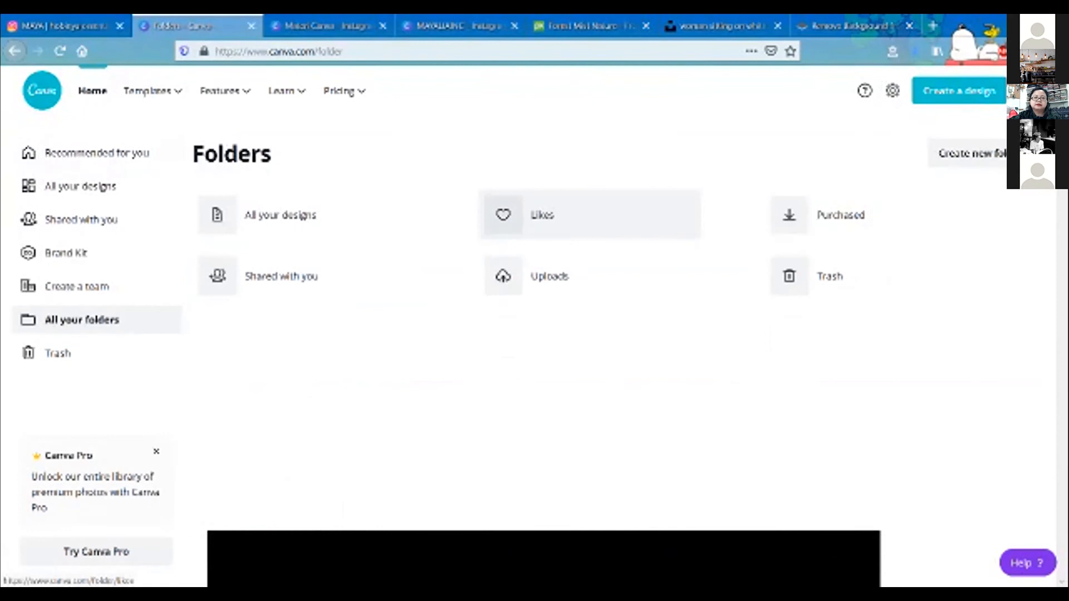
left_click(557, 215)
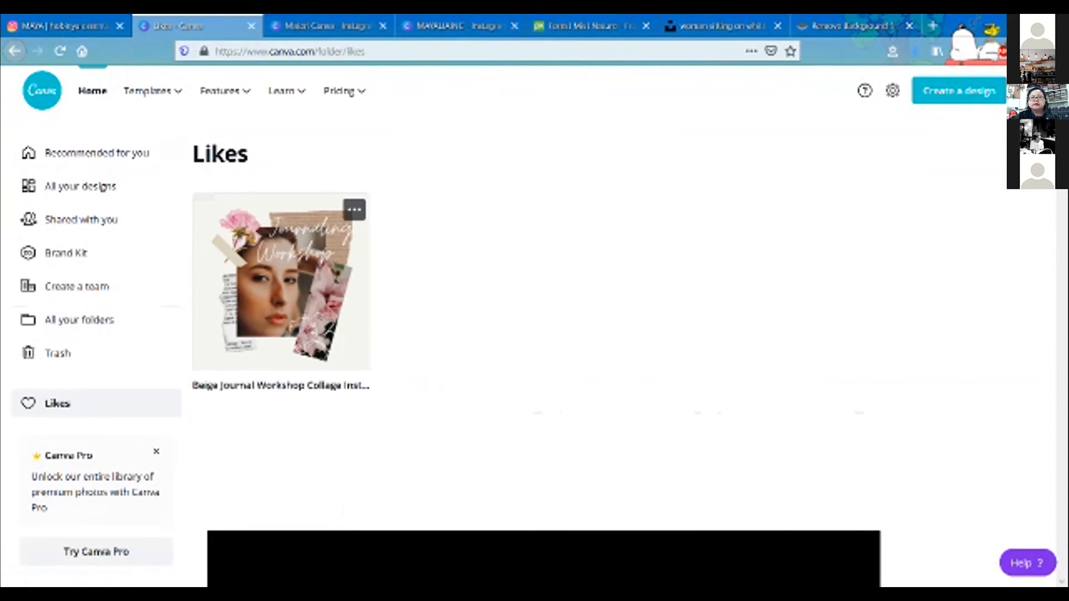
left_click(281, 281)
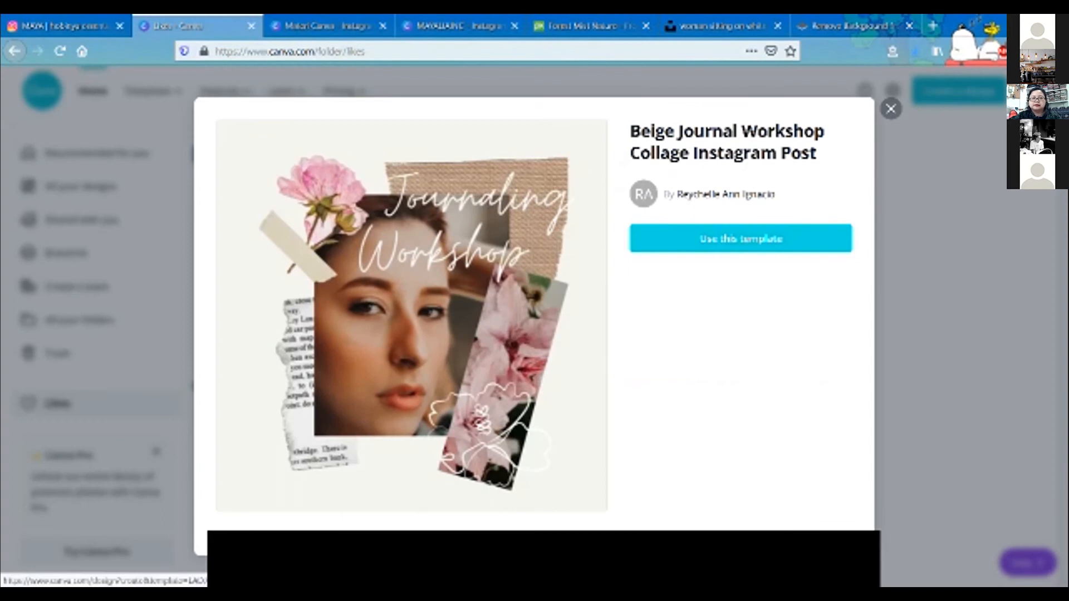
left_click(741, 238)
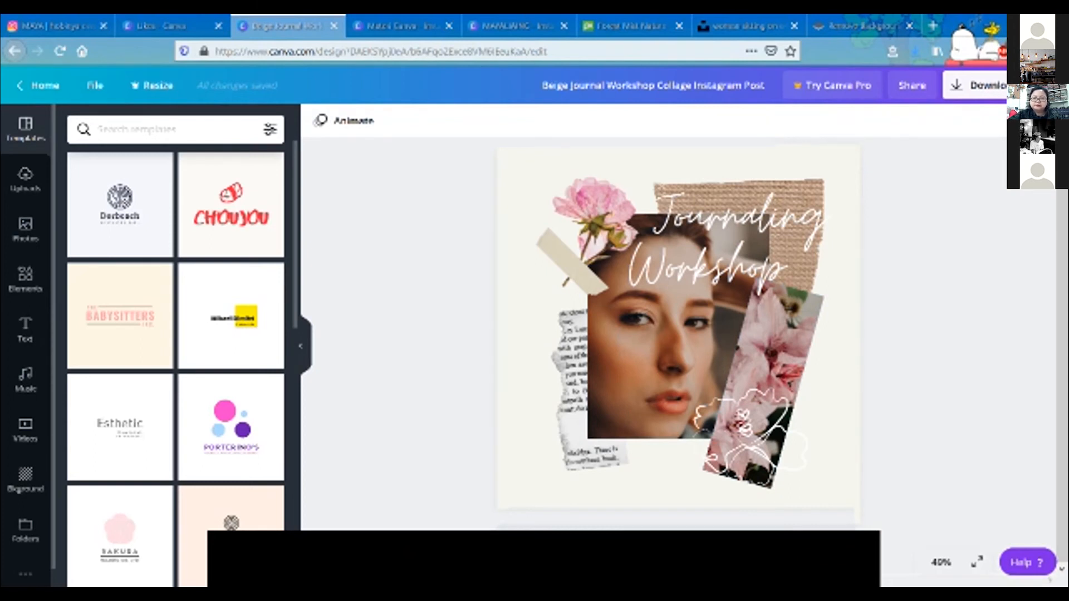
- Shift the pink flower photo strip slightly outward, delete it and undo the deletion
mouse_move(779, 356)
left_mouse_down()
mouse_move(842, 338)
mouse_move(797, 361)
mouse_move(812, 340)
mouse_move(821, 356)
mouse_move(797, 365)
left_mouse_up()
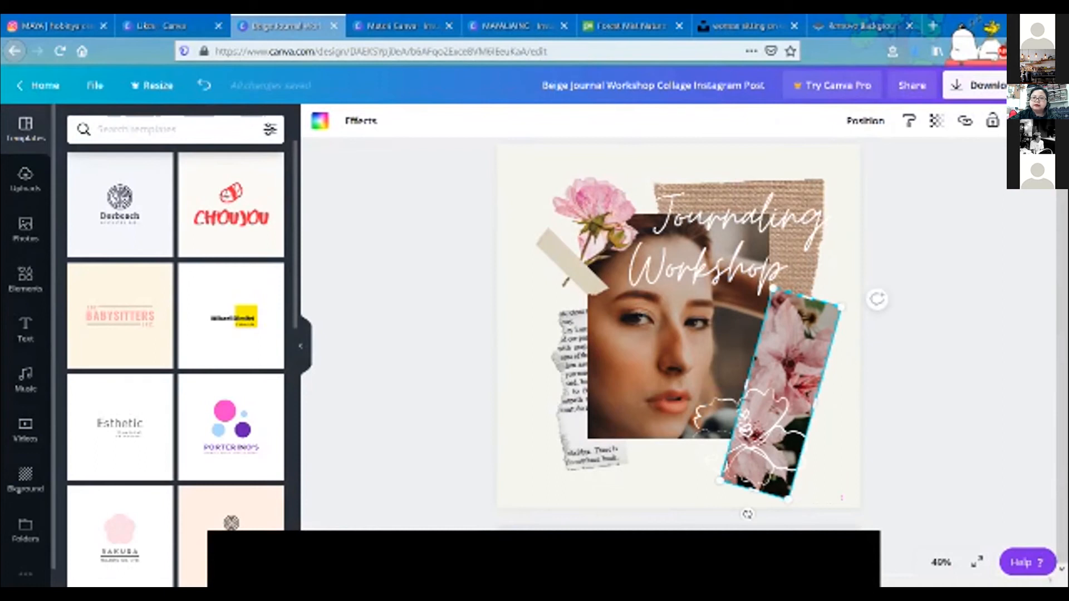
key("Delete")
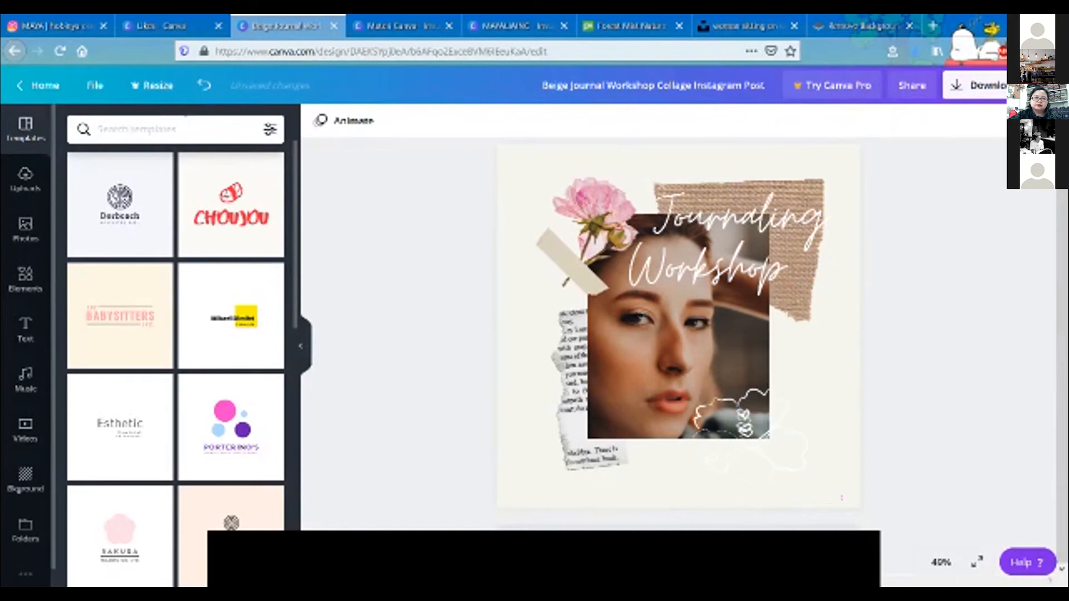
key("ctrl+z")
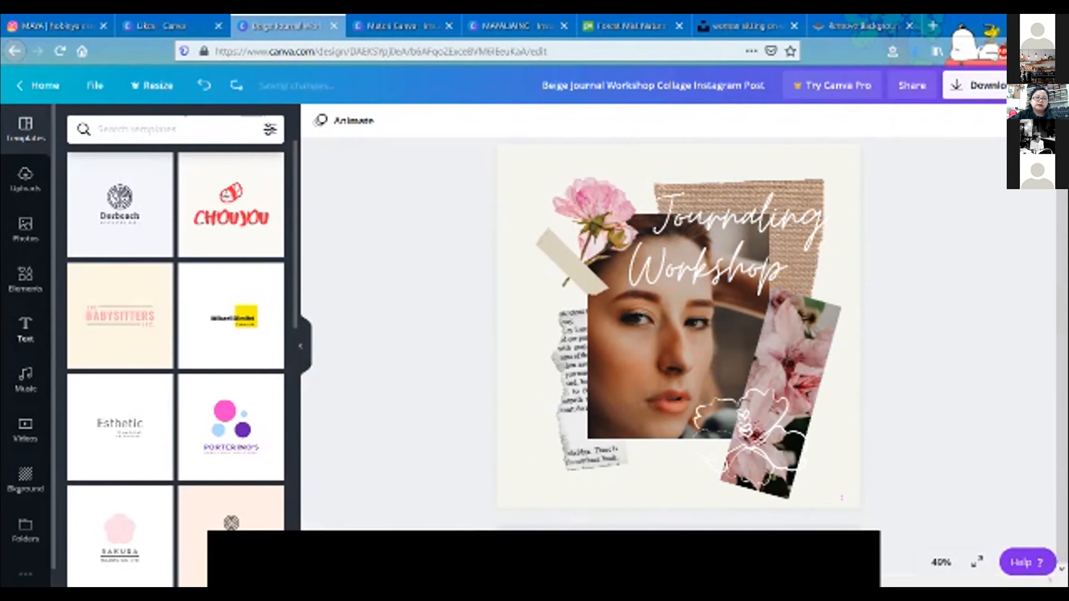
- Look through the elements library and browse the full collection of grids
left_click(25, 276)
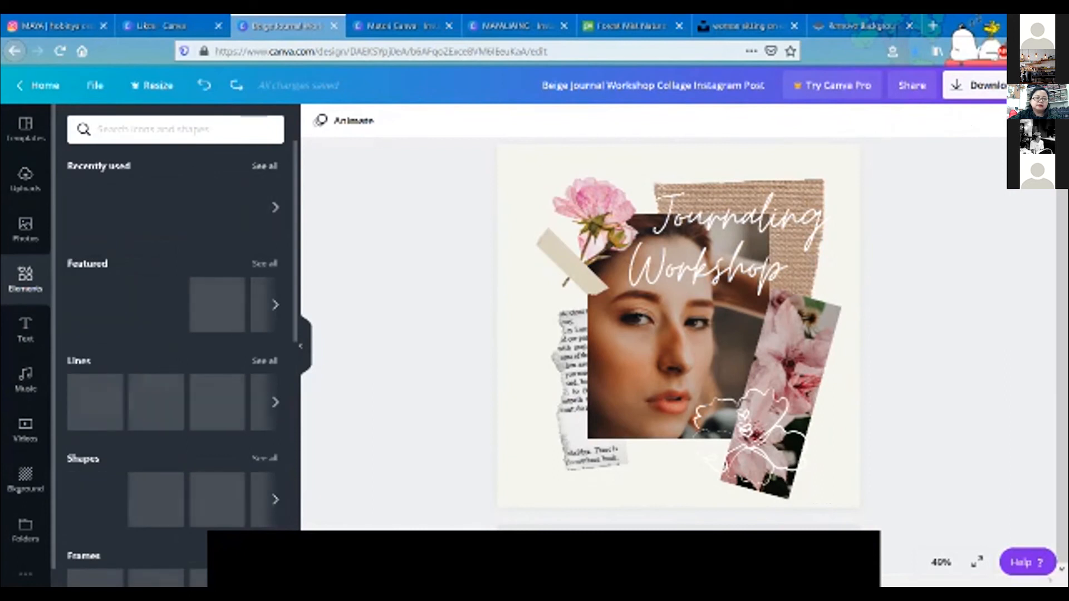
scroll(167, 250, "down", 3)
scroll(178, 362, "down", 5)
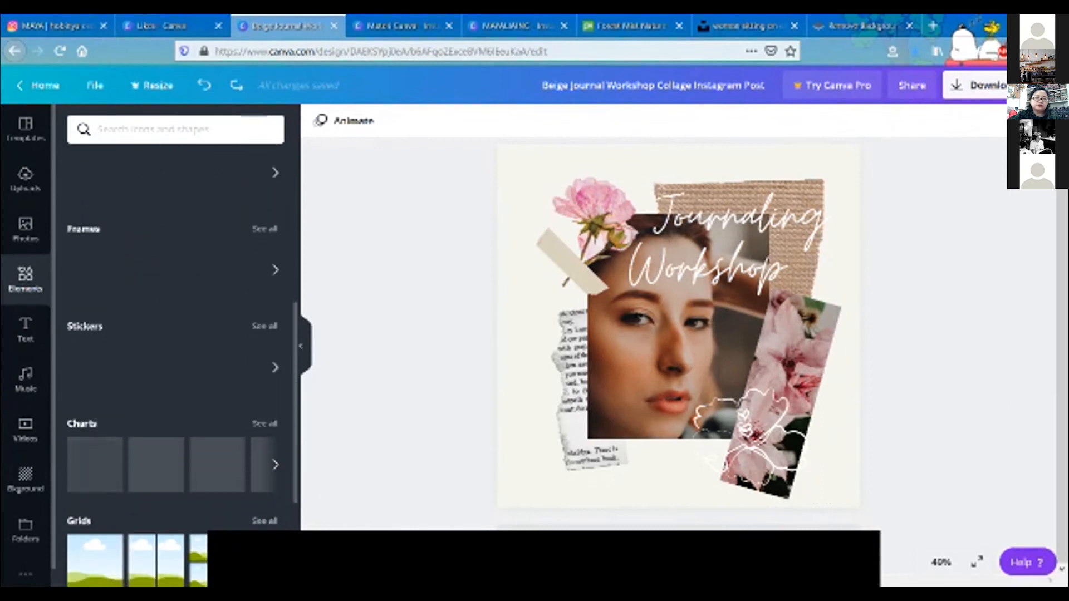
scroll(178, 362, "down", 2)
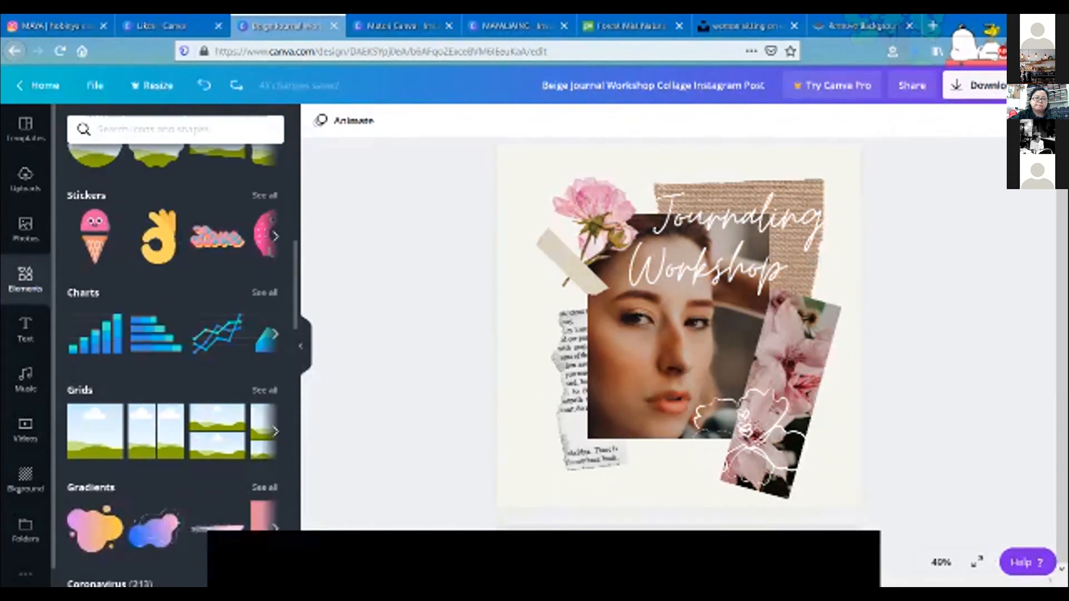
left_click(264, 390)
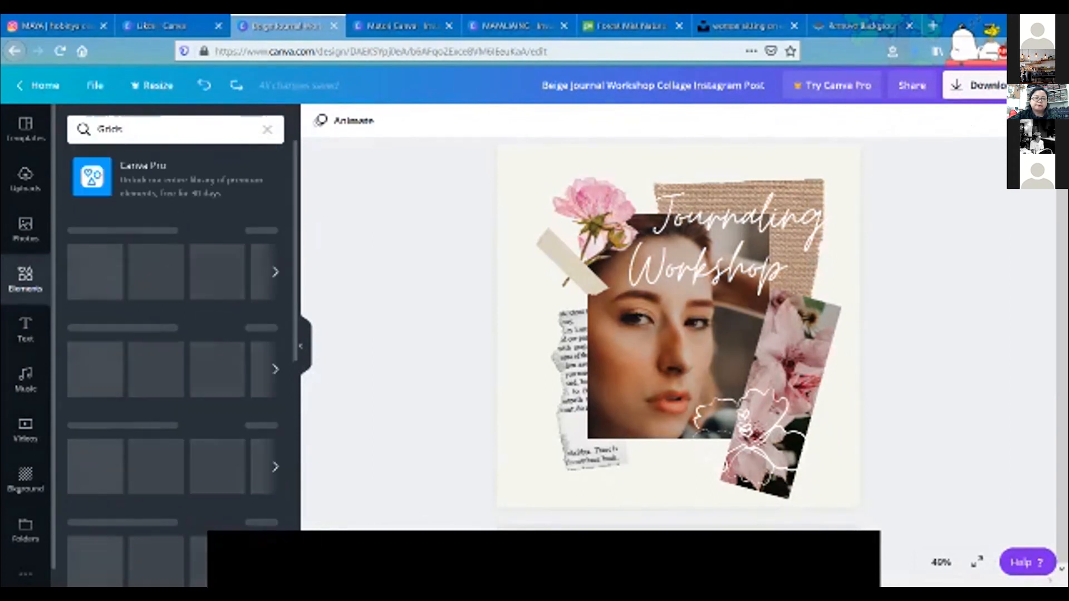
scroll(177, 362, "down", 3)
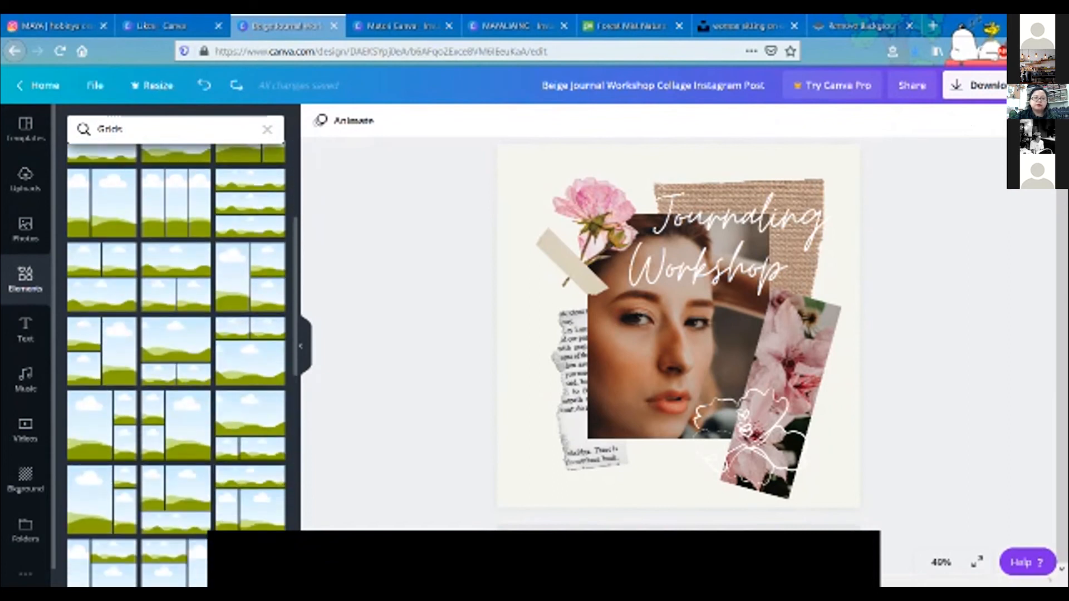
scroll(177, 362, "down", 5)
- Spread the collage apart by moving the flower strip to the right edge, the portrait photo downward and the newspaper clipping to the left edge
left_click_drag(780, 396, 822, 402)
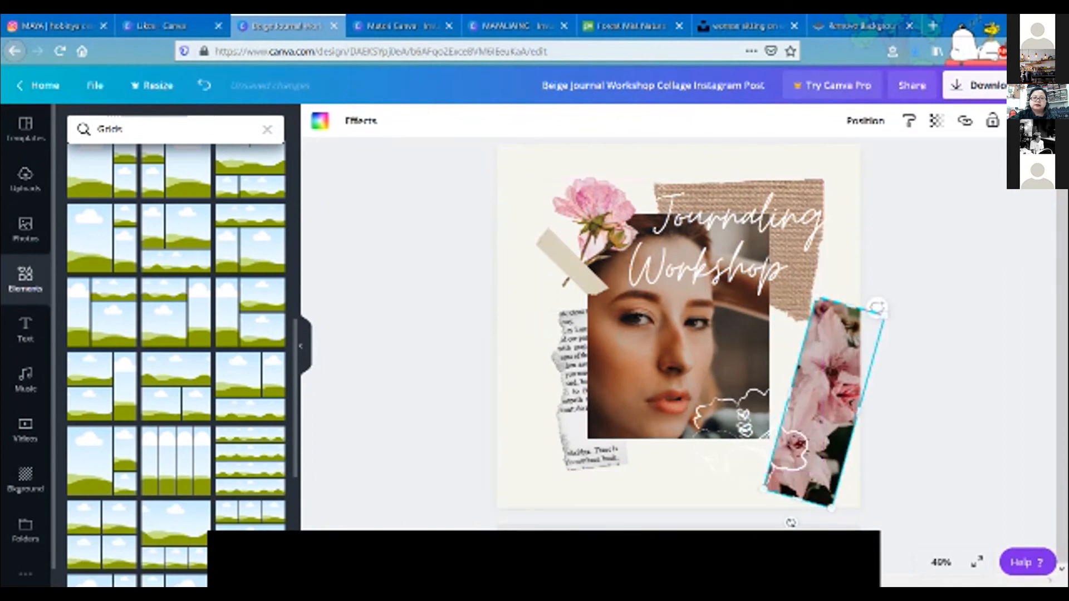
left_click_drag(679, 334, 693, 385)
left_click_drag(579, 390, 536, 394)
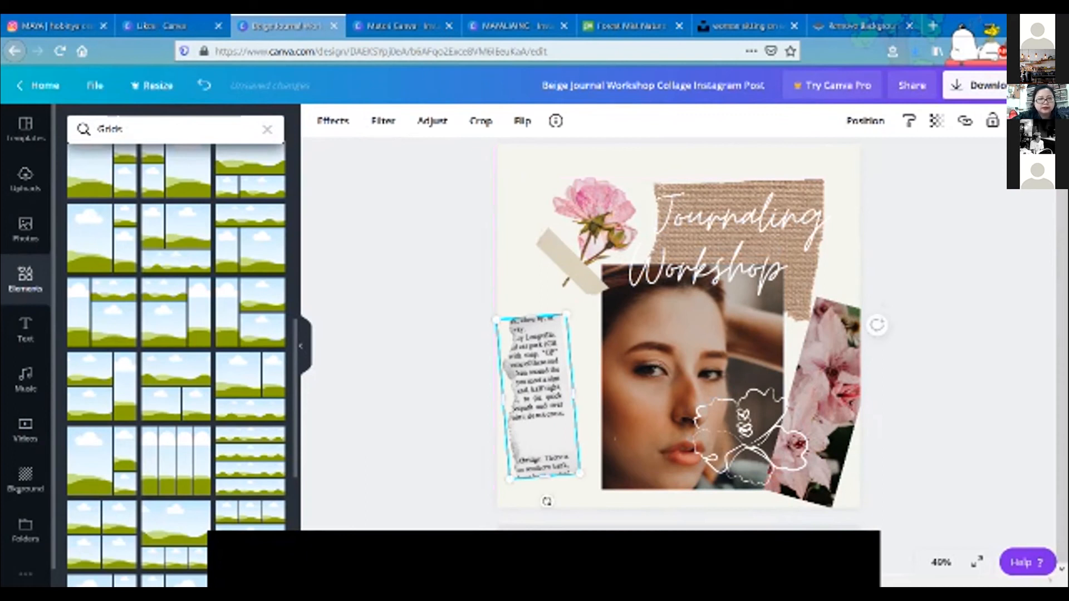
- Clear the grids search and search the elements for "scrap"
left_click(267, 130)
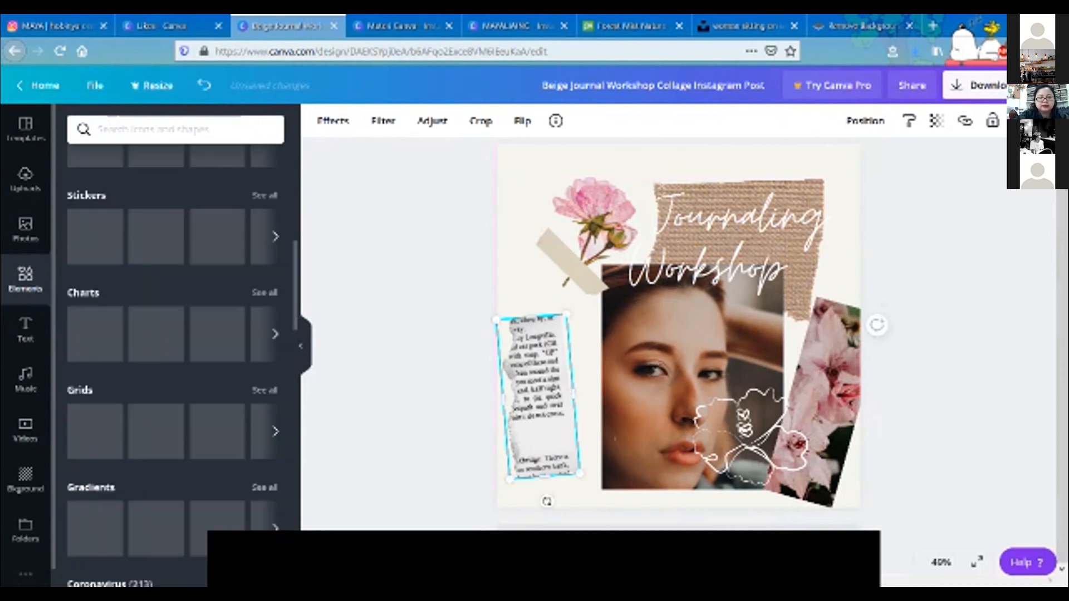
type("scrap")
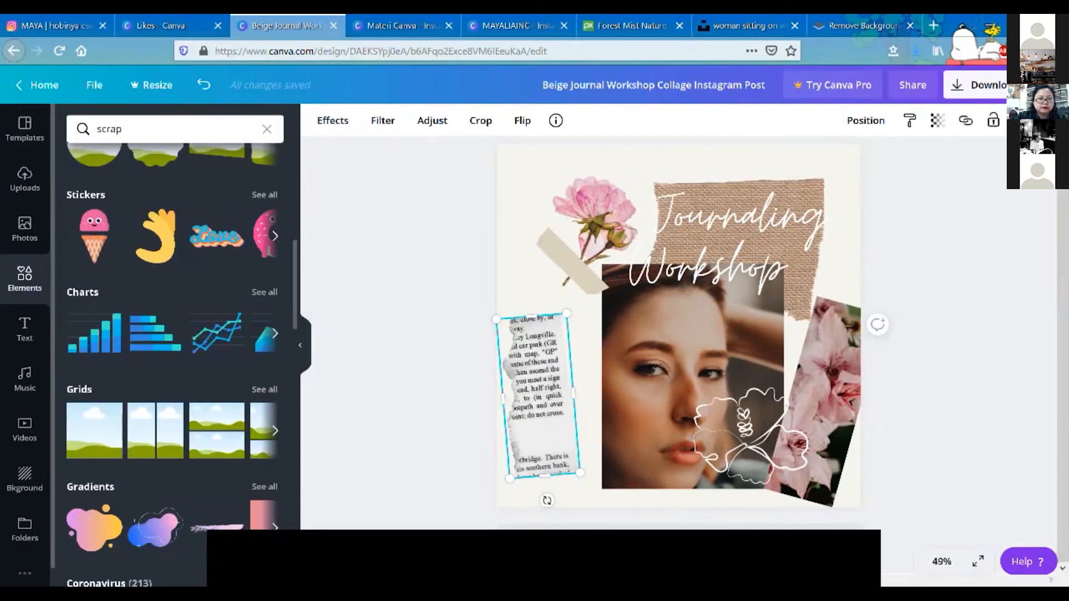
key("Return")
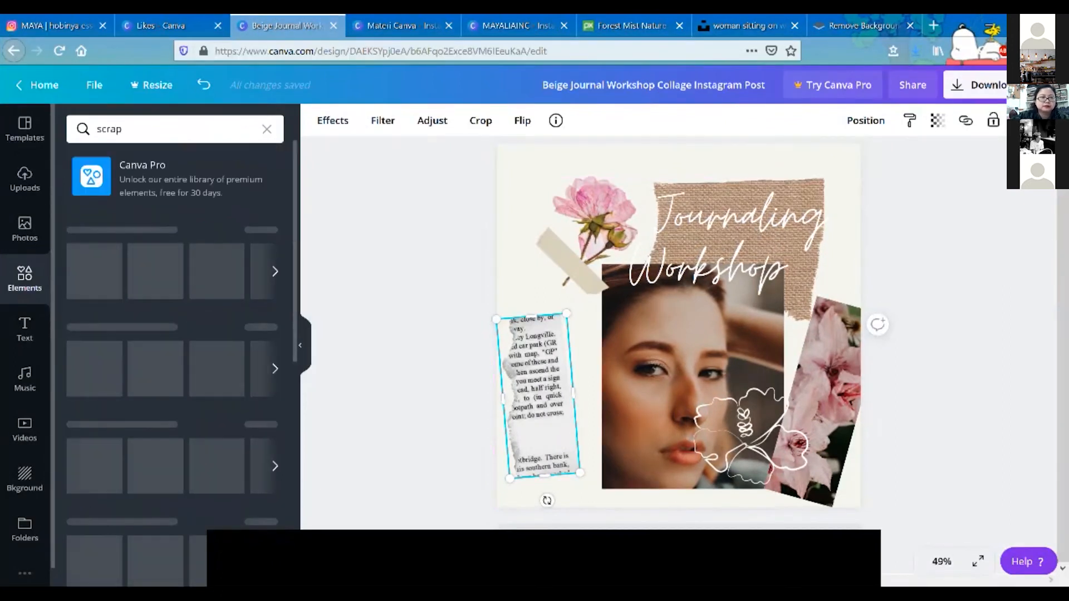
- Search the elements for "paper" and look through the results
left_click(130, 129)
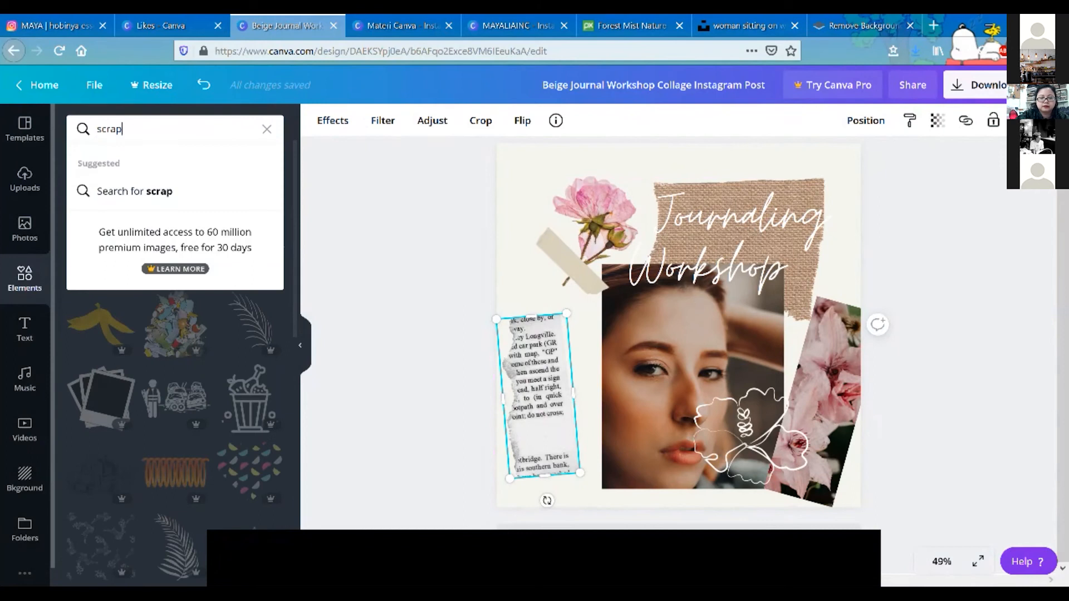
key("BackSpace")
key("BackSpace")
type("paper")
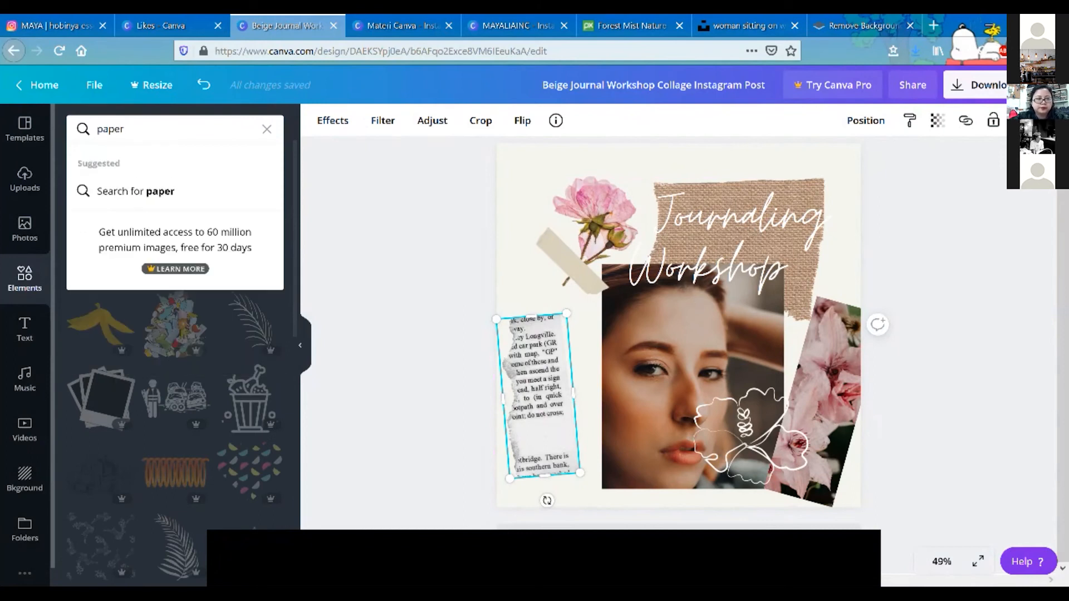
key("Return")
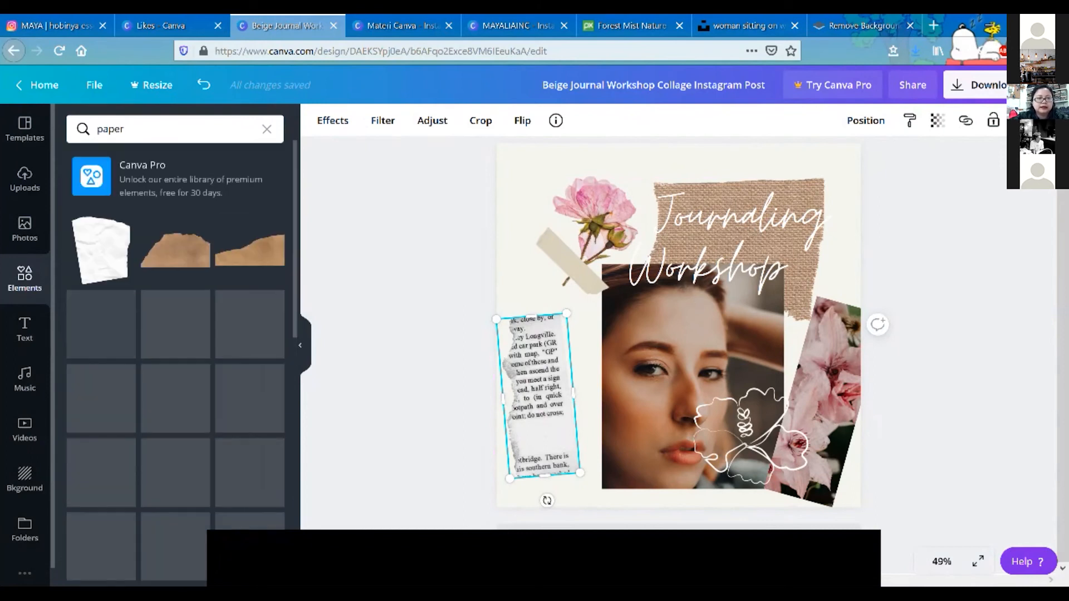
scroll(175, 334, "down", 10)
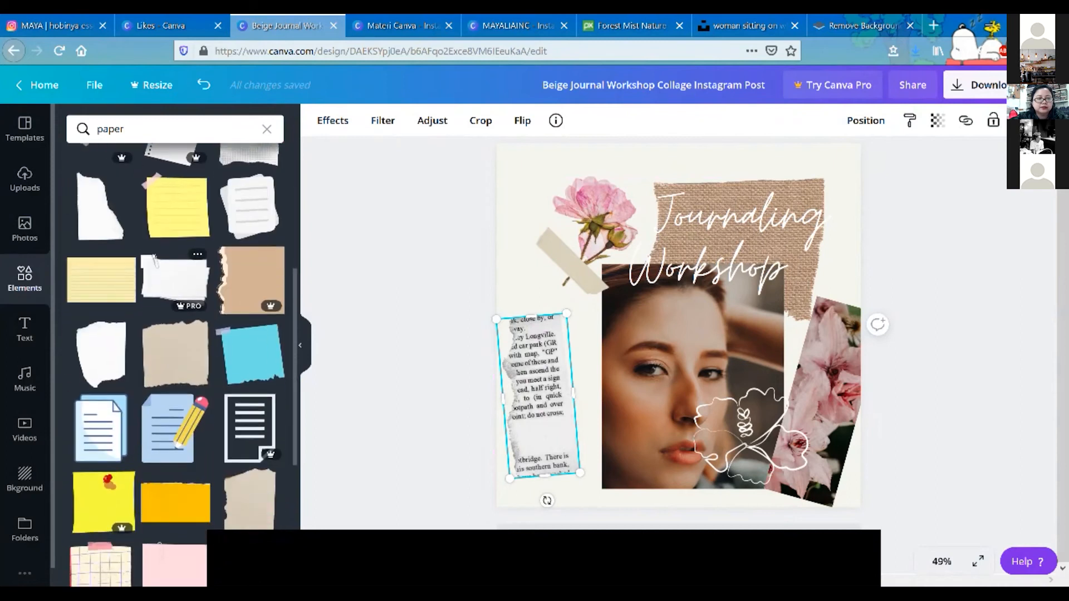
scroll(175, 334, "down", 3)
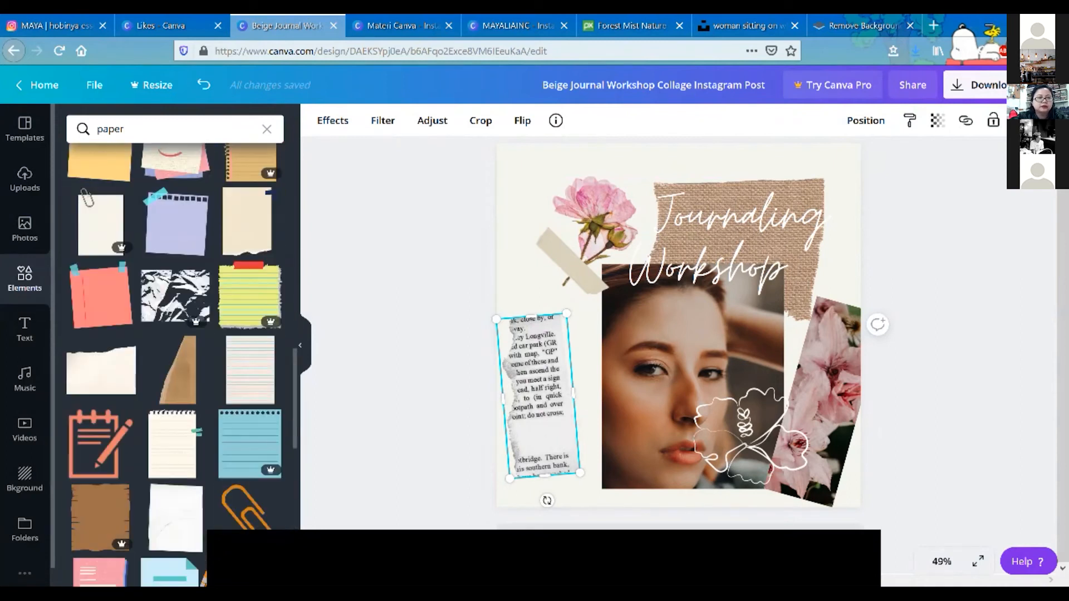
- Search the elements for "newspaper" and look through the results for a clipping graphic
left_click(97, 129)
type("news")
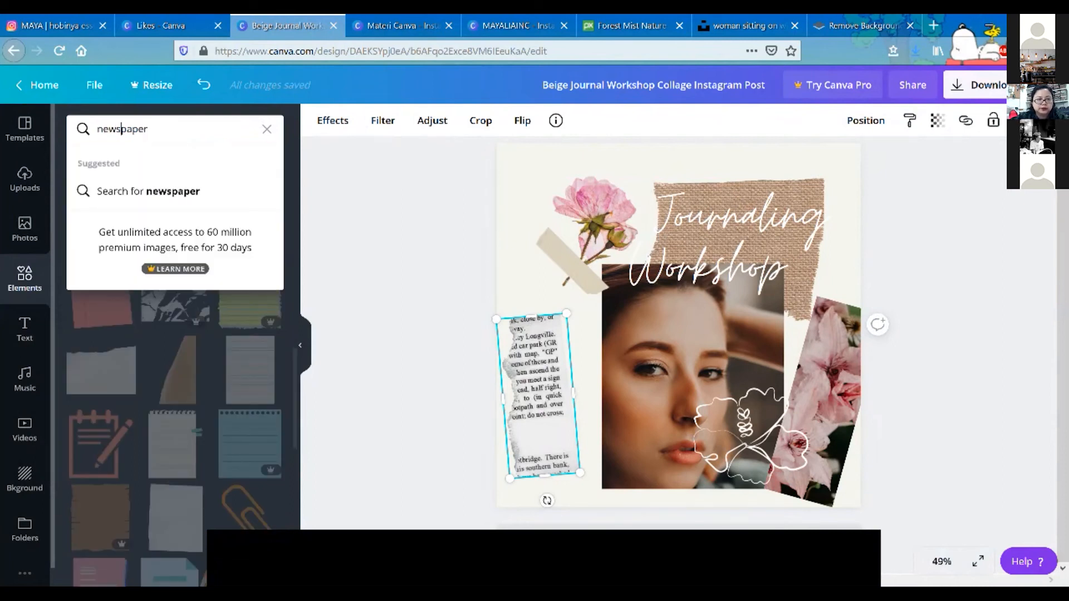
key("Return")
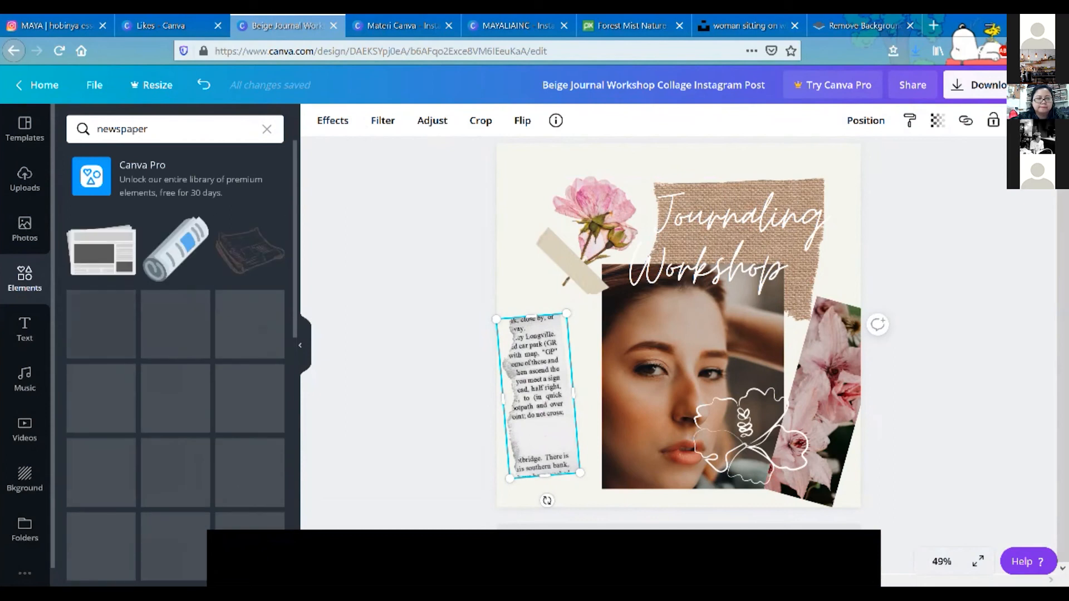
scroll(176, 362, "down", 3)
scroll(176, 361, "down", 2)
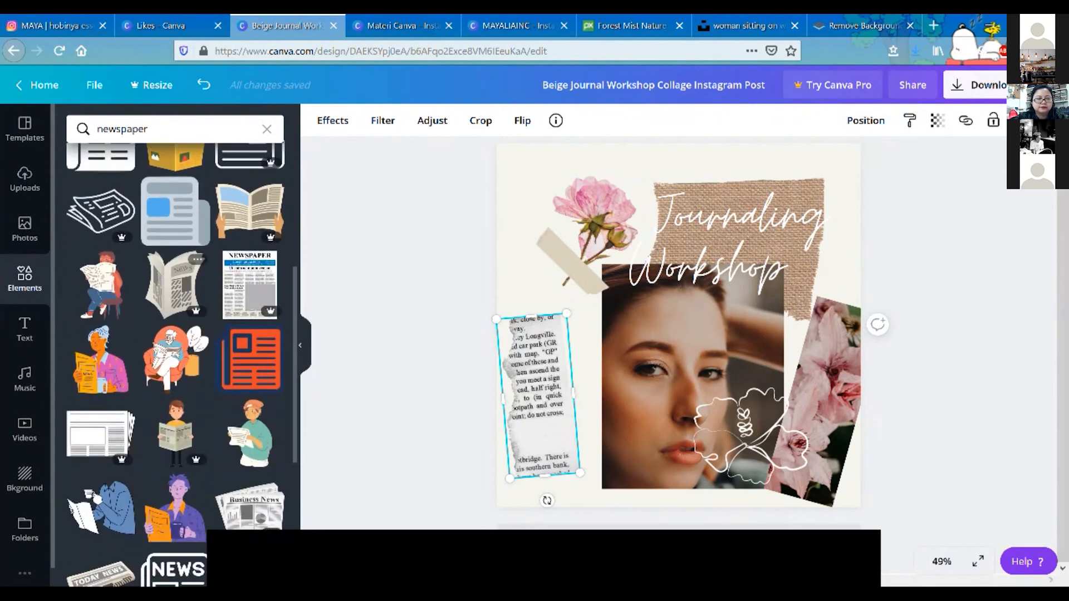
scroll(175, 362, "down", 3)
scroll(181, 362, "down", 2)
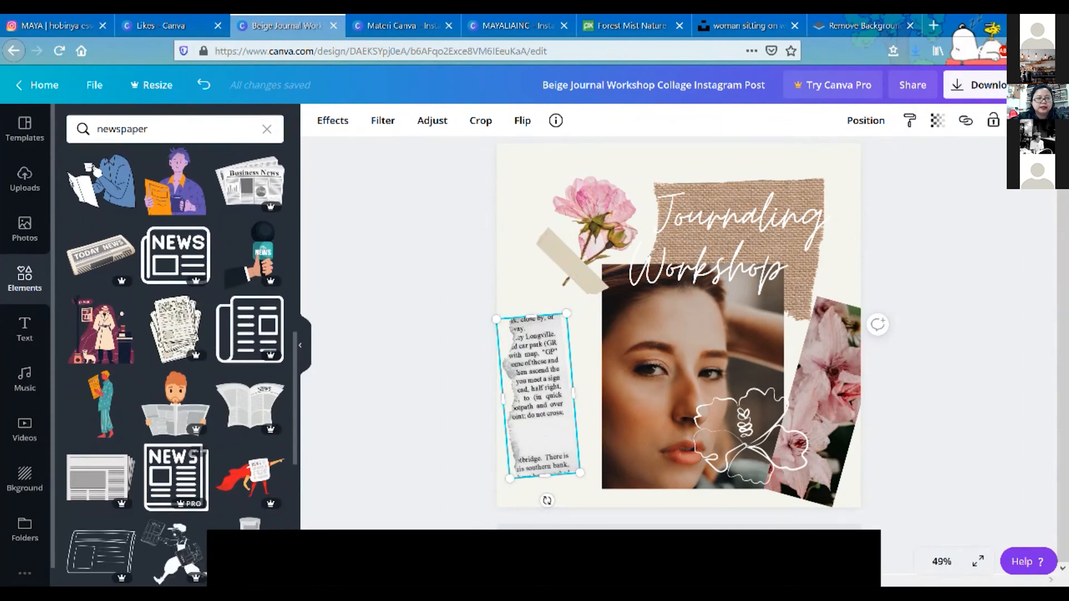
scroll(175, 362, "down", 4)
scroll(176, 362, "down", 4)
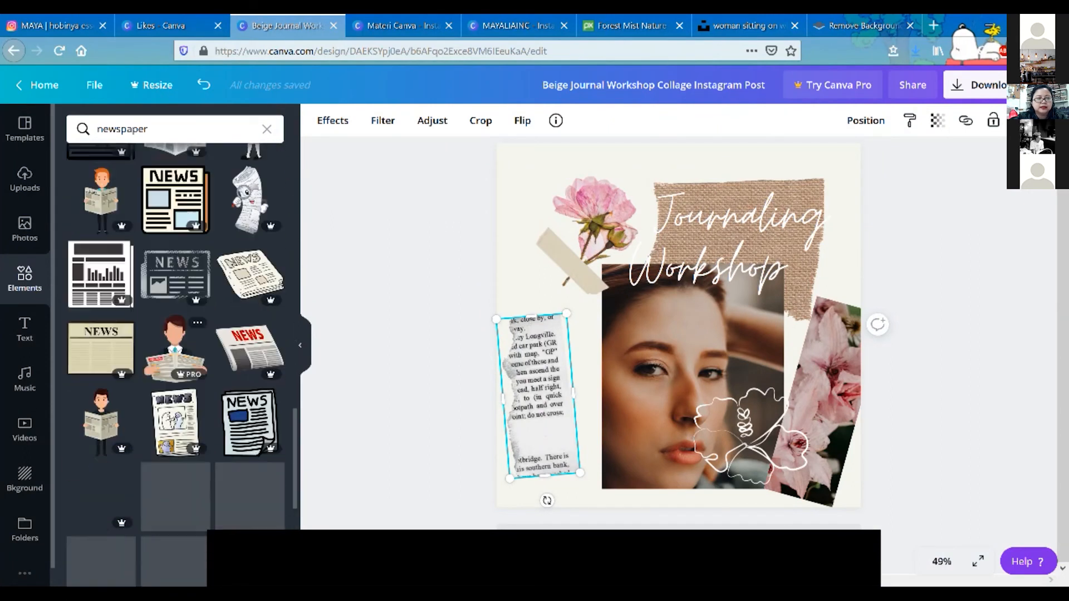
scroll(175, 362, "down", 5)
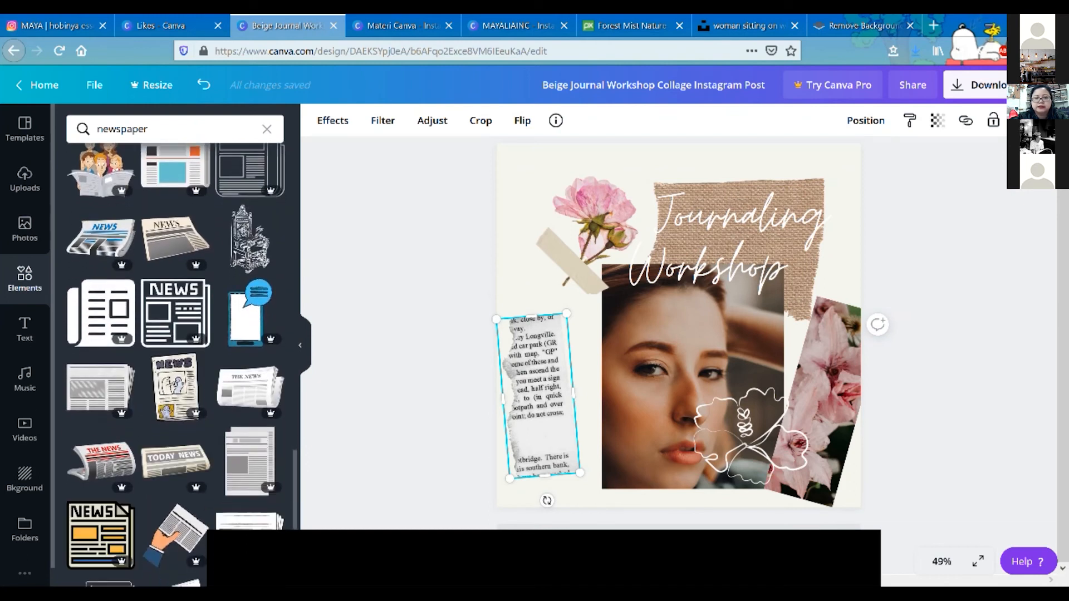
- Shift the portrait photo slightly left in the collage and place the newspaper clipping directly against its left edge
left_click_drag(539, 396, 571, 388)
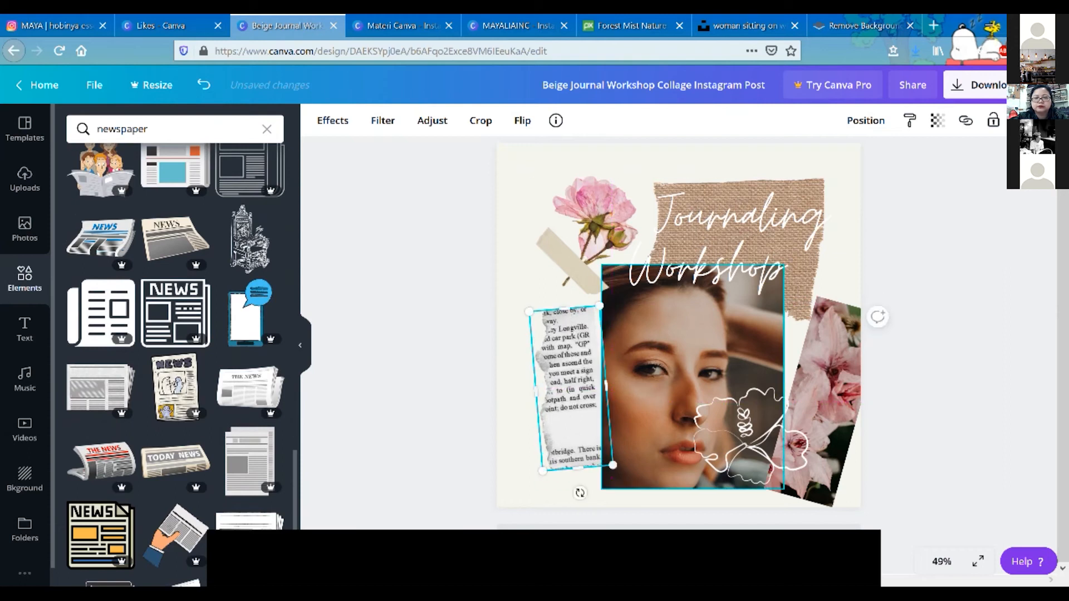
mouse_move(692, 377)
left_mouse_down()
mouse_move(691, 361)
mouse_move(685, 377)
left_mouse_up()
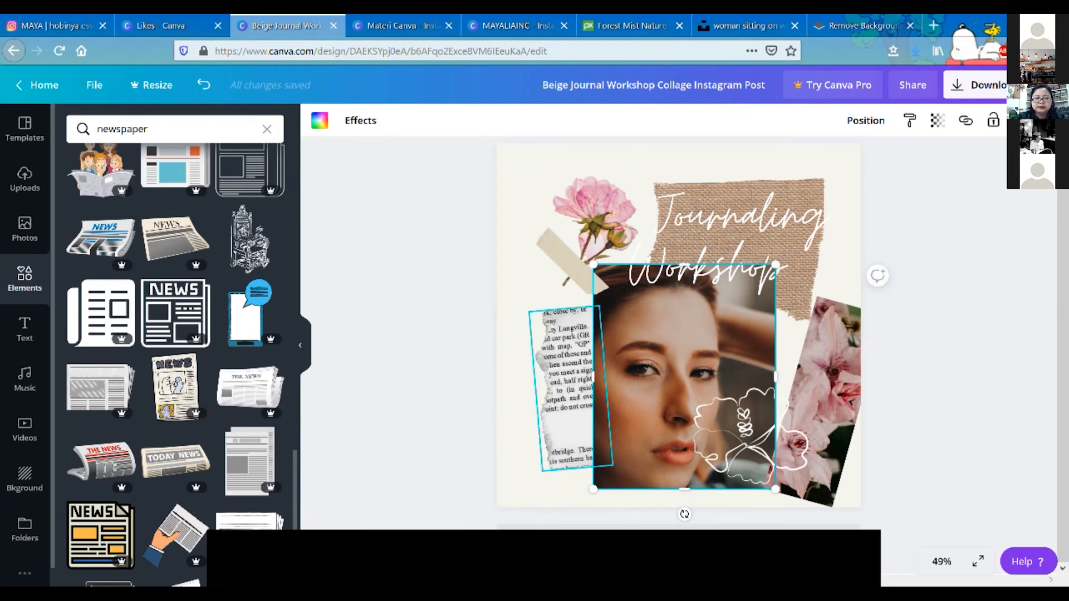
left_click(570, 388)
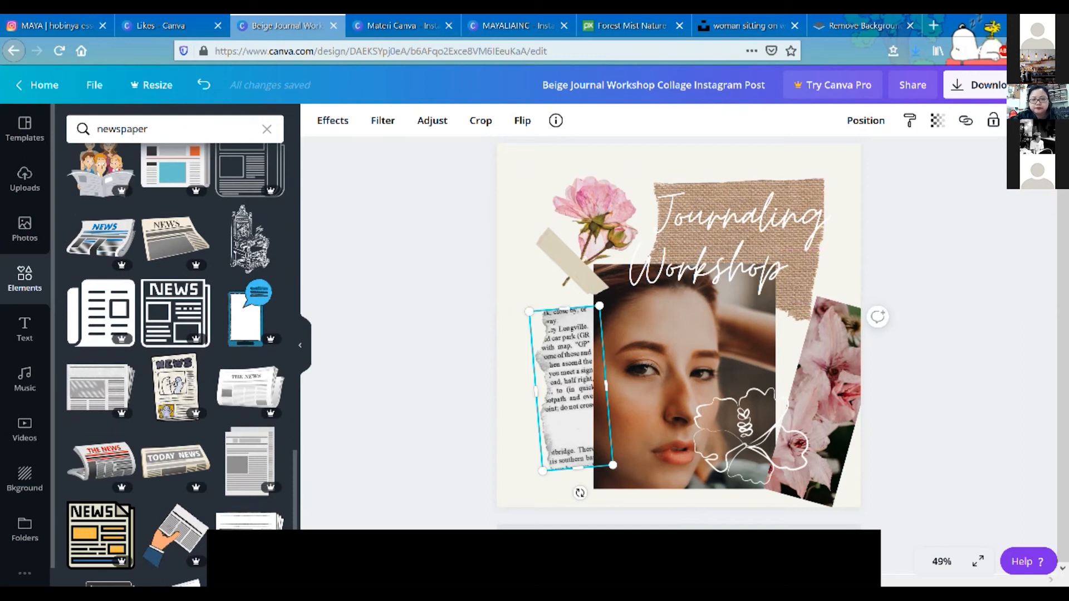
right_click(559, 288)
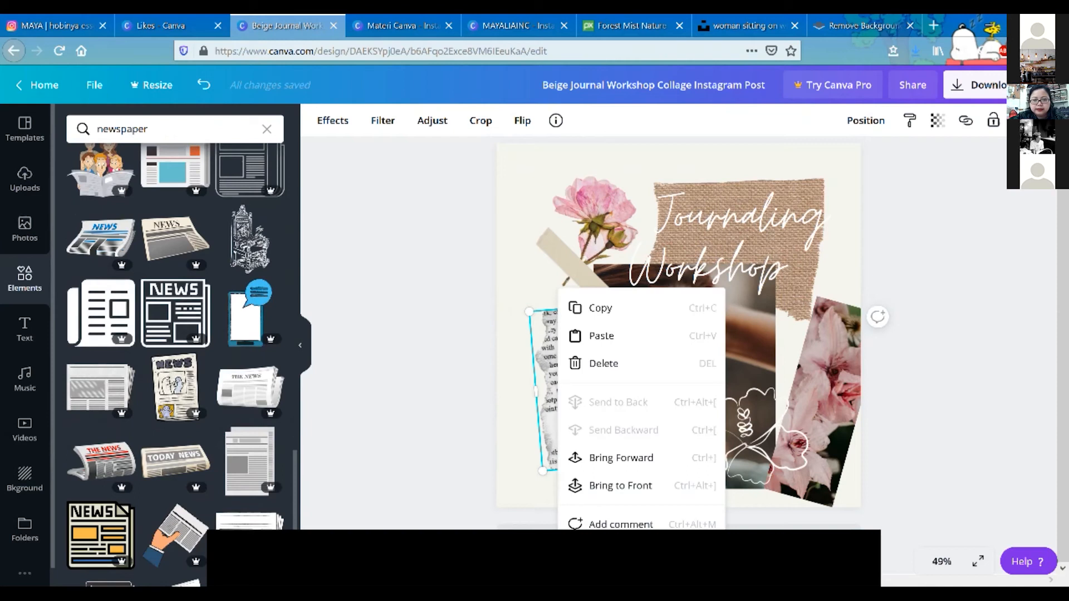
left_click(472, 372)
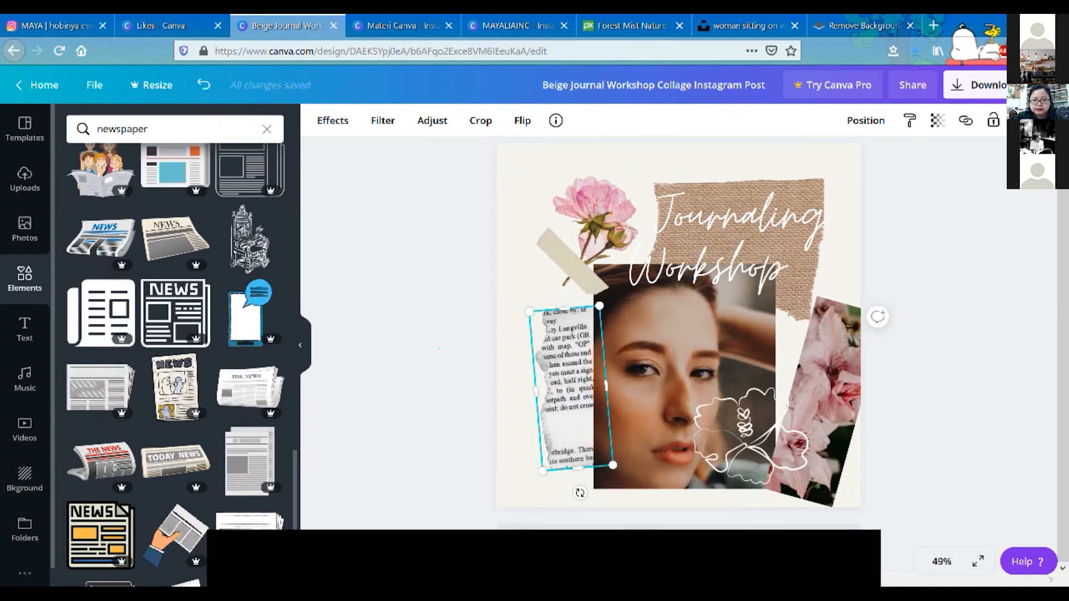
left_click(566, 384)
left_click_drag(566, 384, 547, 373)
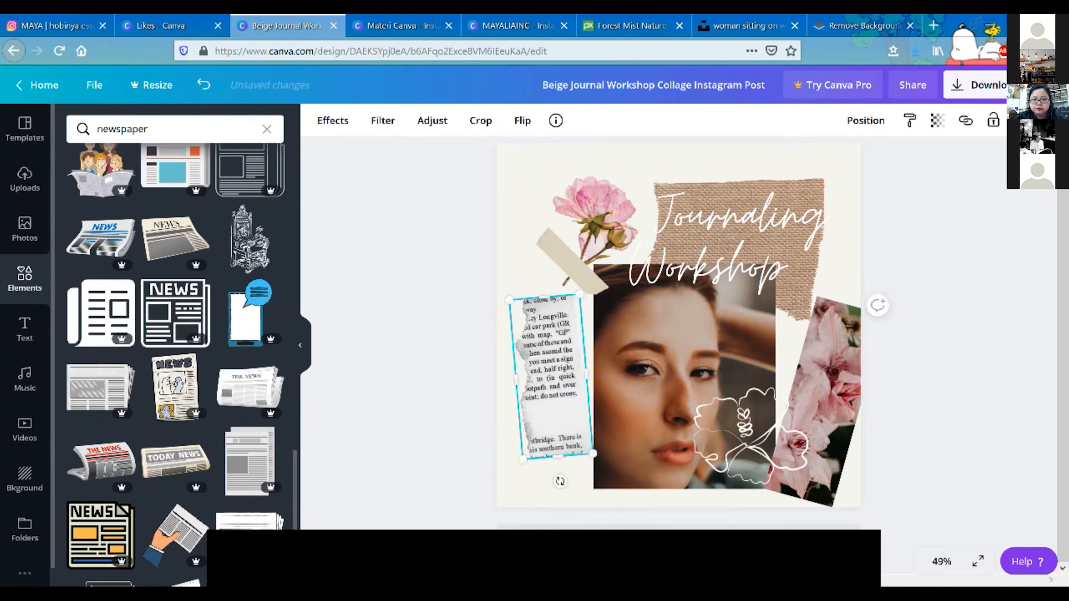
- Copy the newspaper clipping into the MAYALIAINC design, pasting it onto the teal "Apa Itu Essential Oils?" page
right_click(549, 289)
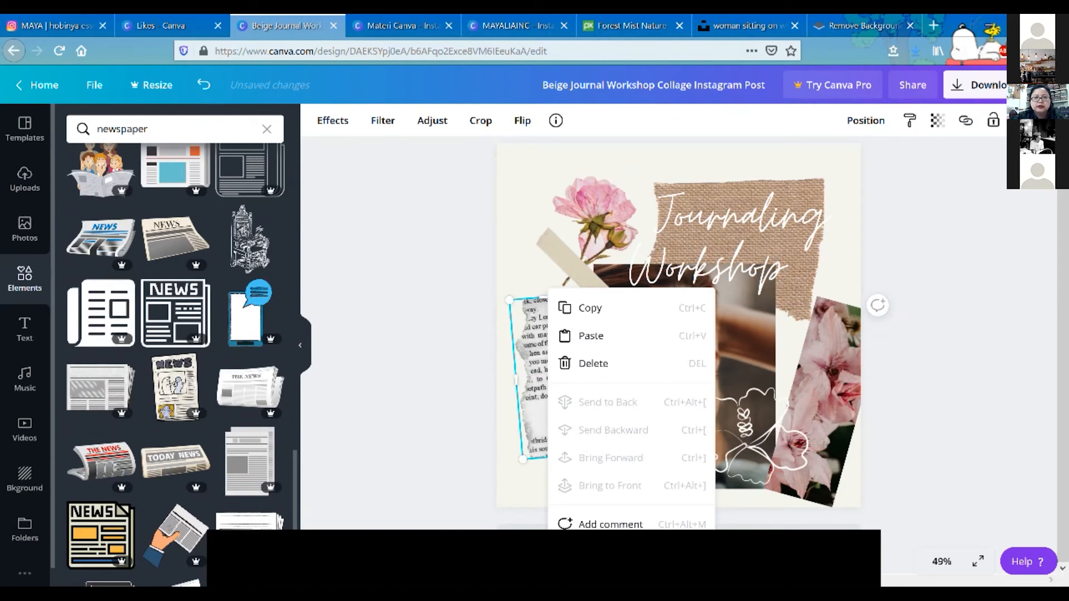
key("Escape")
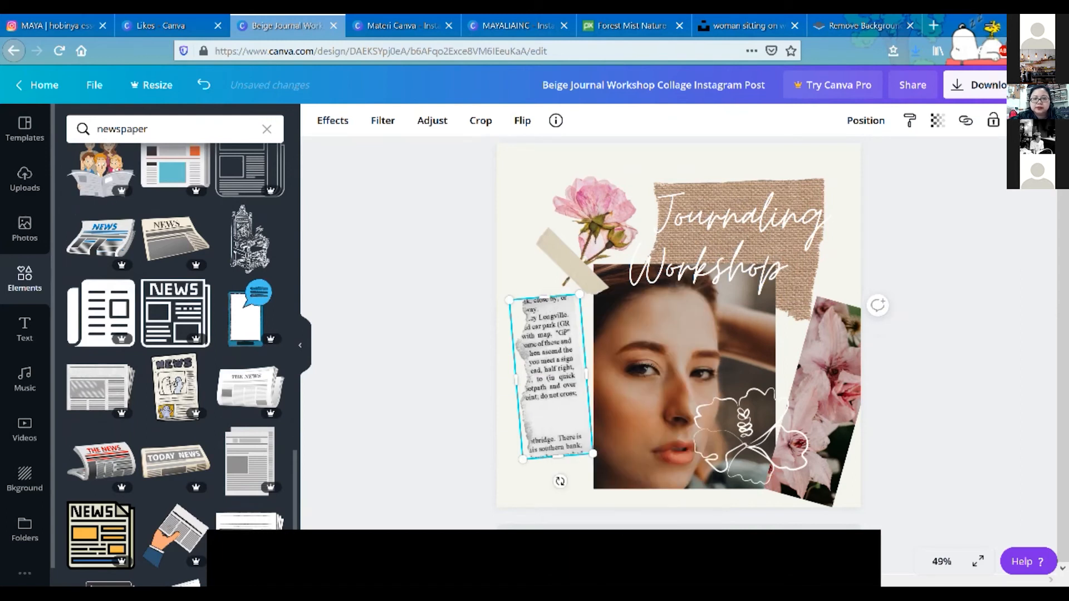
left_click(516, 26)
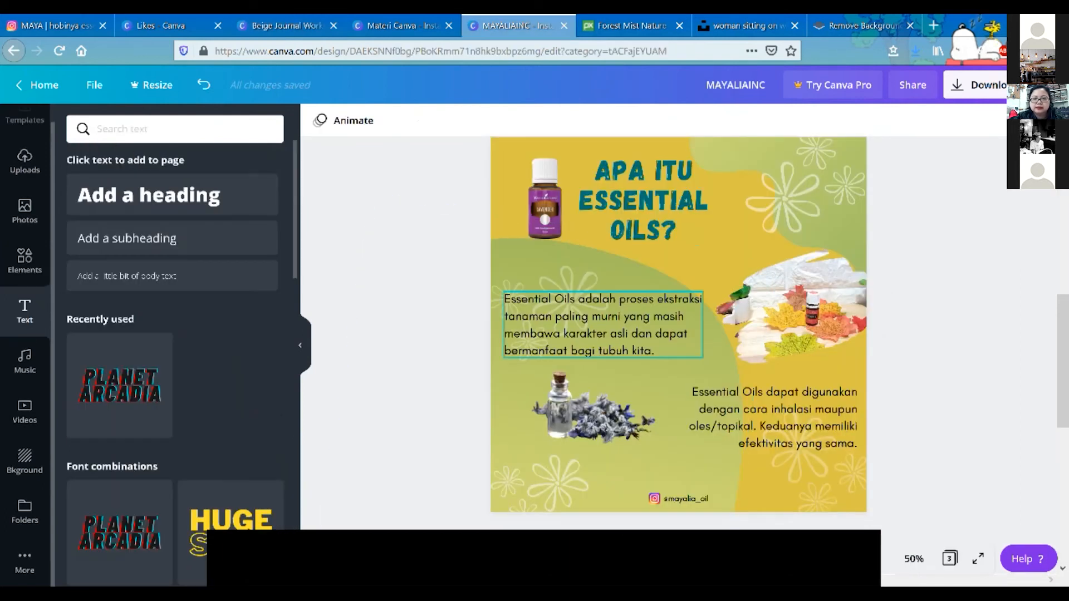
scroll(671, 325, "up", 6)
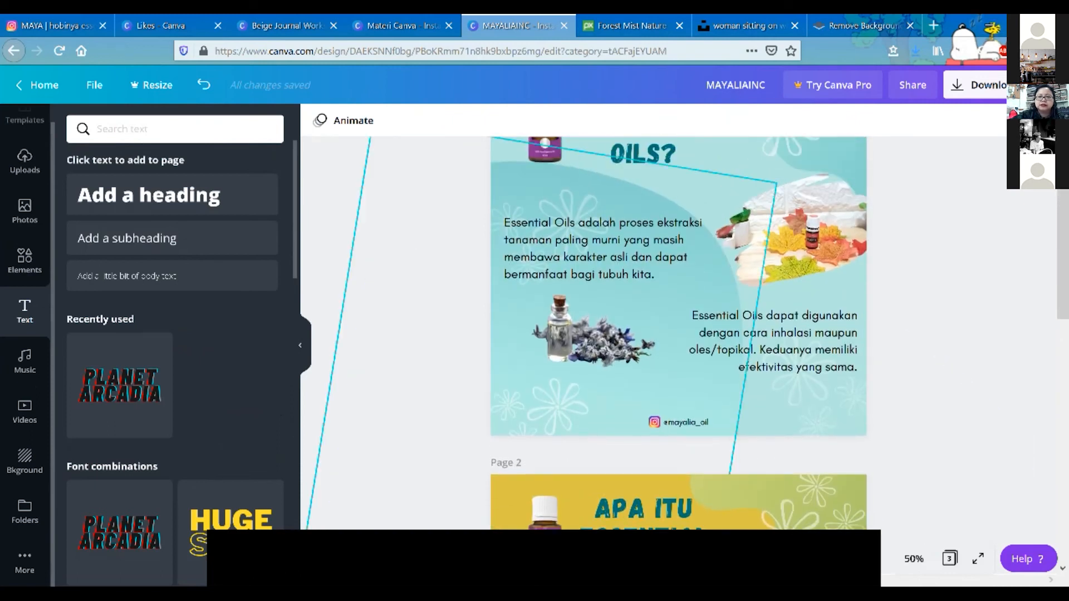
scroll(590, 368, "up", 1)
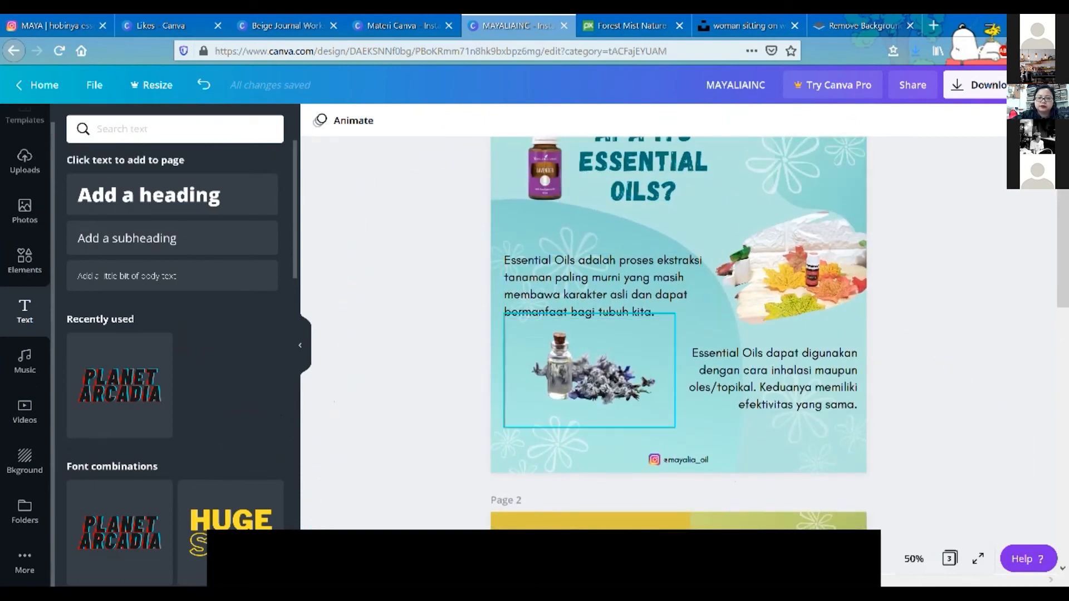
right_click(687, 328)
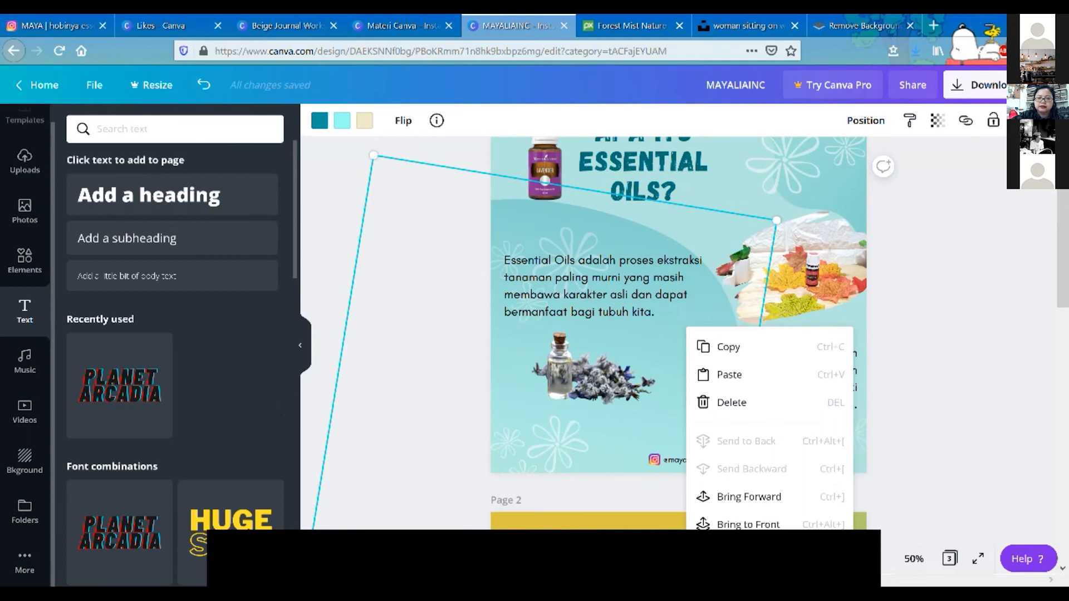
left_click(729, 374)
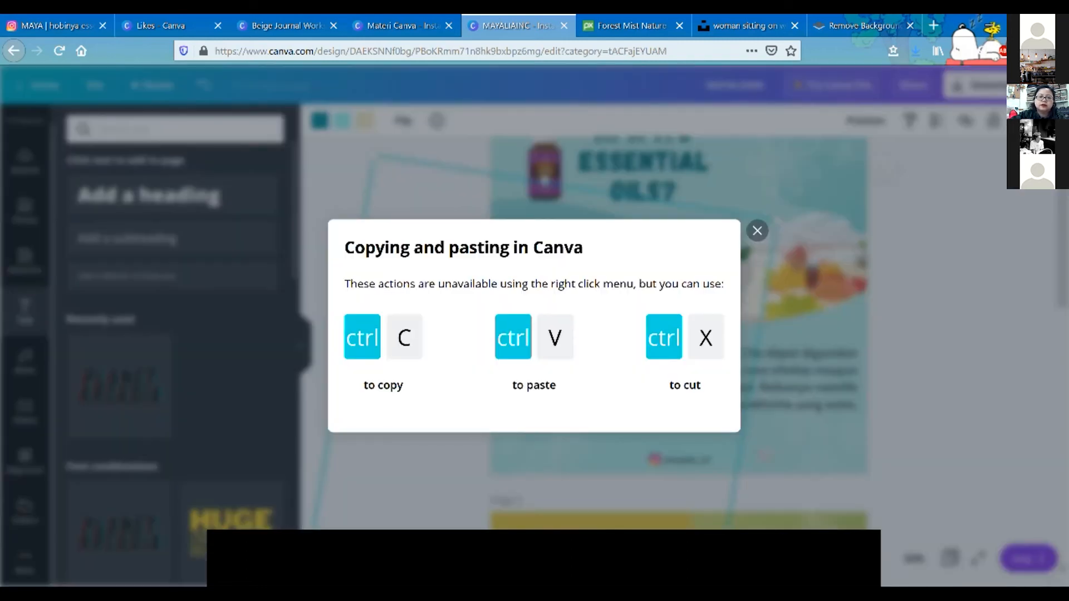
key("Escape")
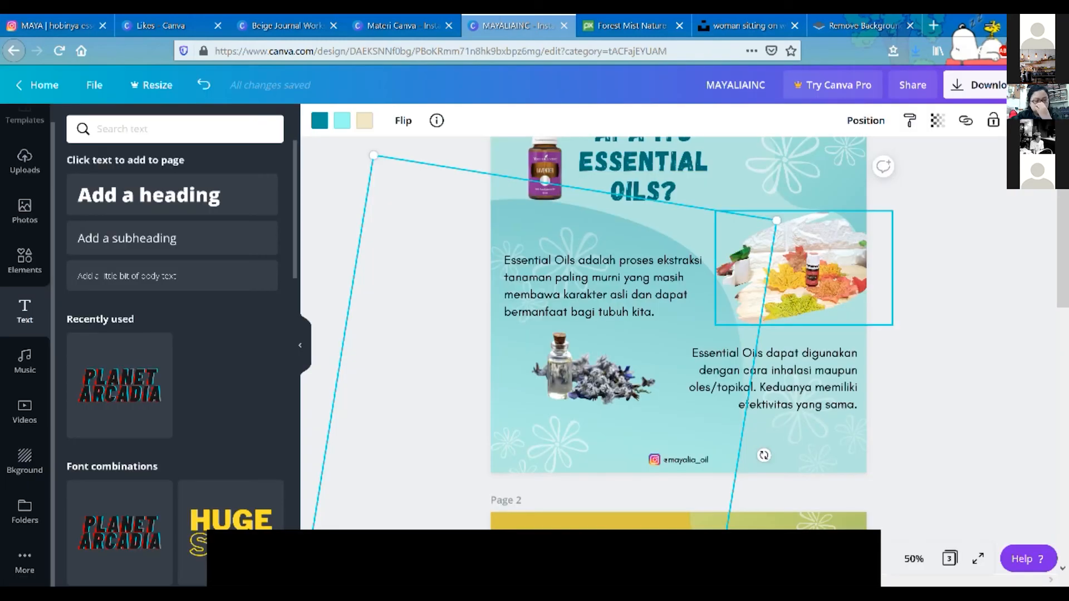
key("ctrl+v")
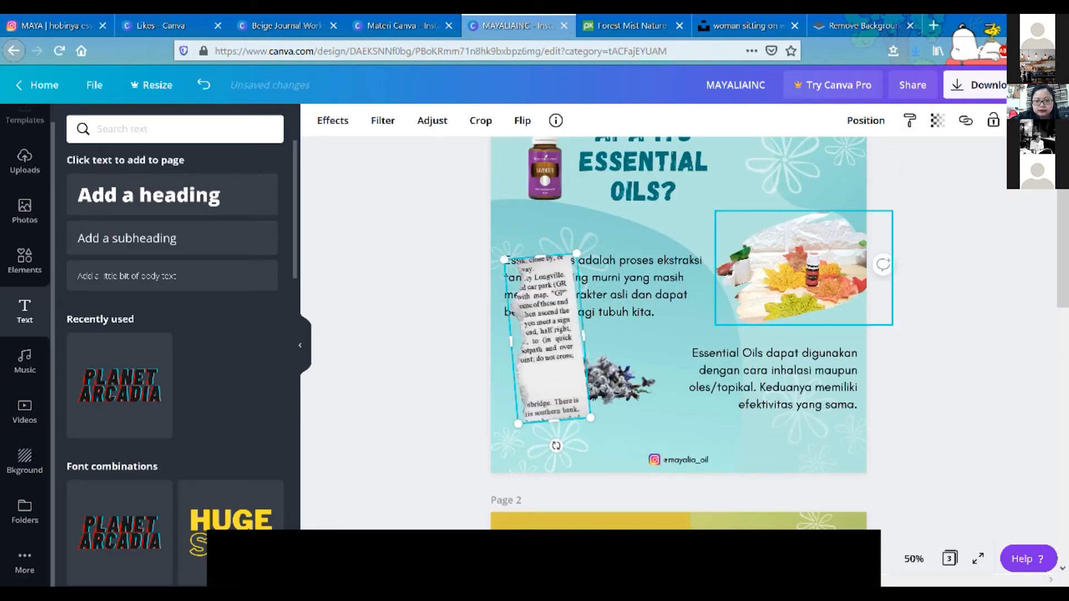
- Shrink the pasted clipping and place it between the lavender bottle image and the lower-right paragraph
left_click_drag(549, 334, 718, 387)
left_click_drag(747, 304, 727, 363)
left_click_drag(707, 419, 688, 351)
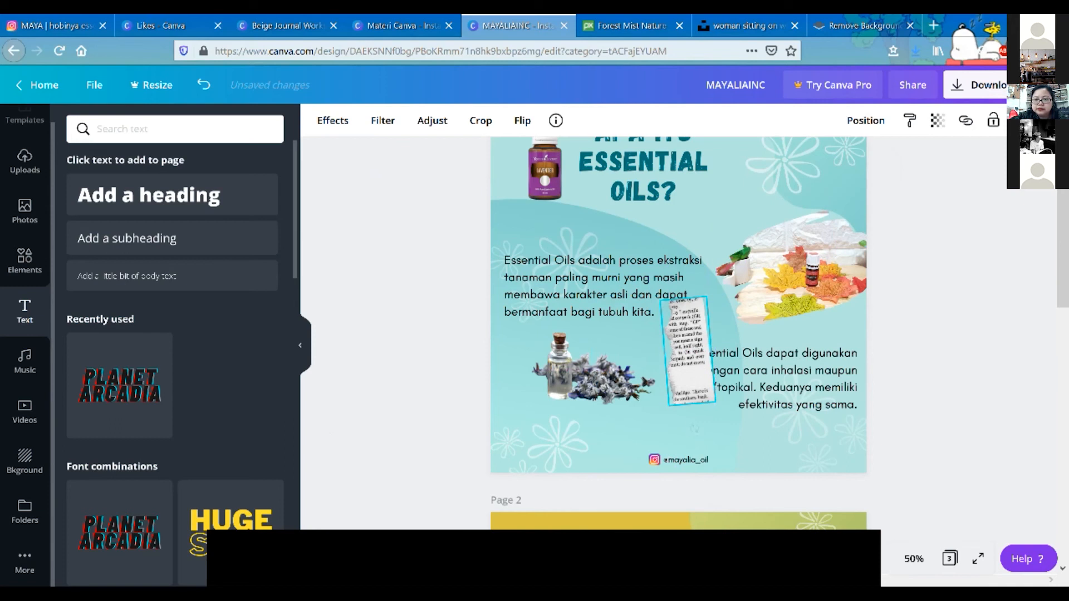
- Send the newspaper clipping one layer backward, behind the lower-right paragraph
left_click(866, 120)
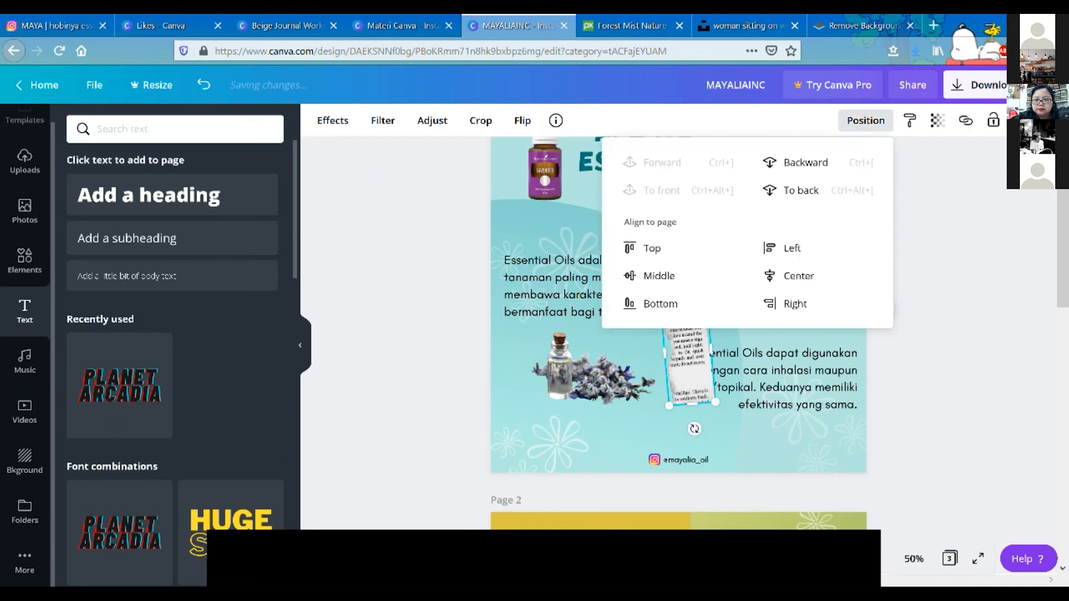
left_click(805, 162)
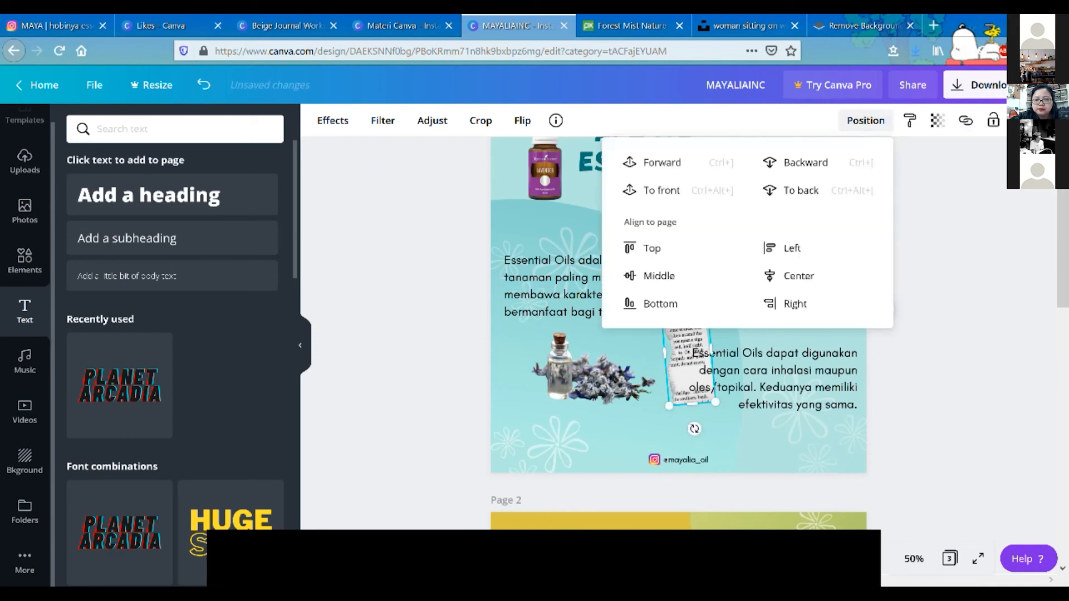
left_click(941, 250)
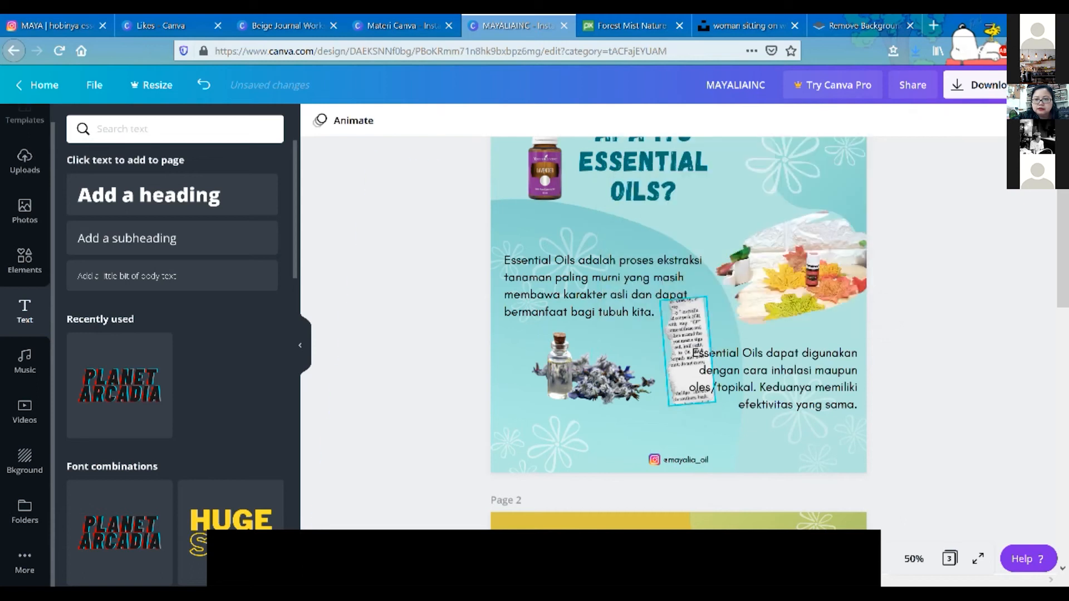
left_click(688, 350)
left_click(865, 120)
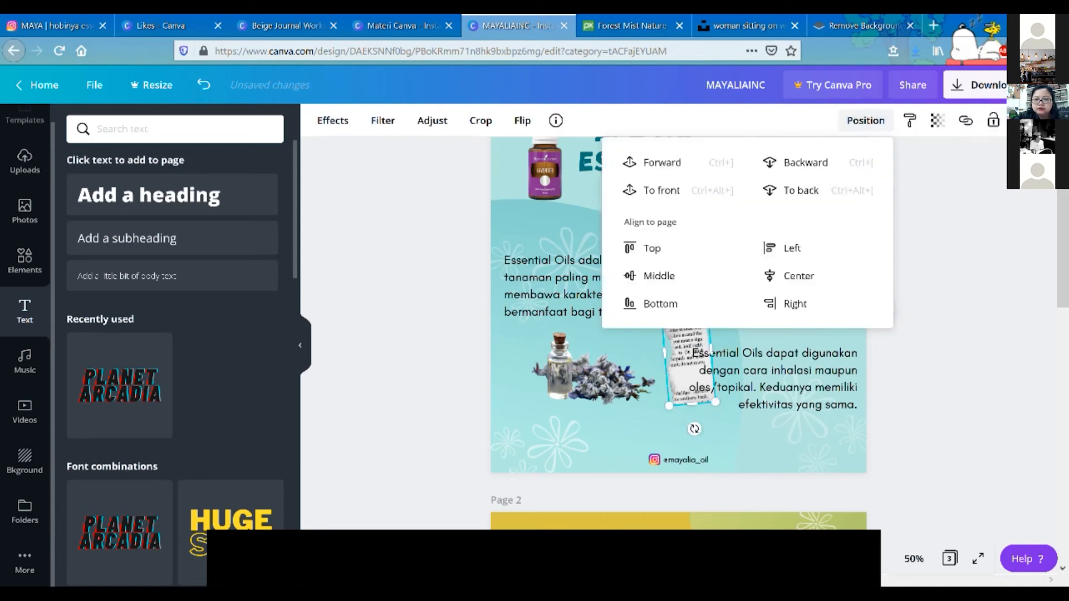
left_click(941, 250)
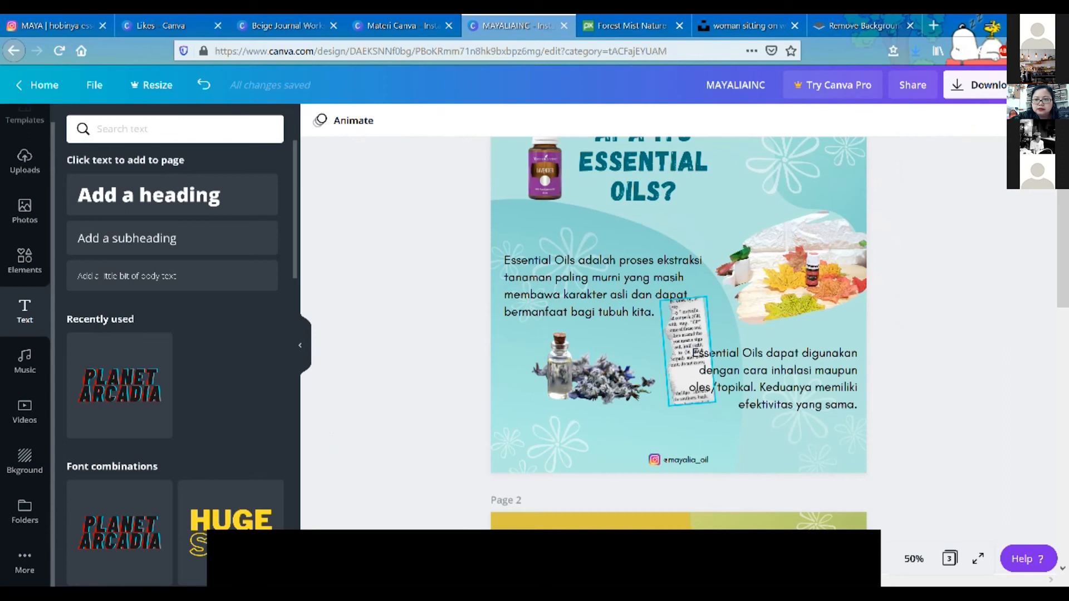
- Make the newspaper clipping more transparent, enlarge it and position it behind both text paragraphs
left_click(687, 350)
left_click(937, 120)
left_click_drag(894, 157, 843, 157)
left_click_drag(706, 297, 723, 247)
left_click_drag(695, 330, 688, 328)
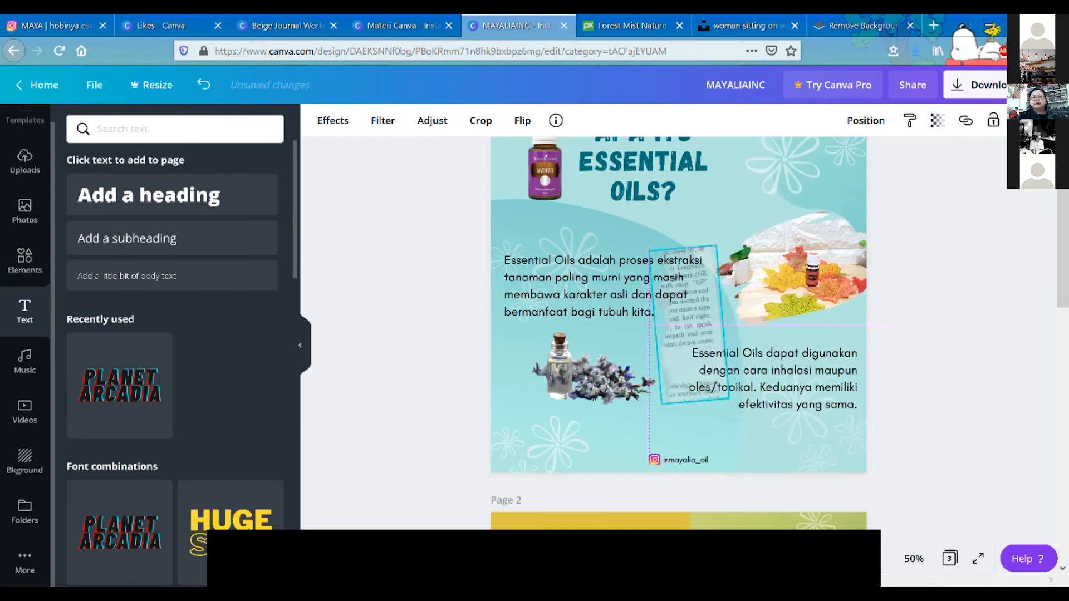
key("Escape")
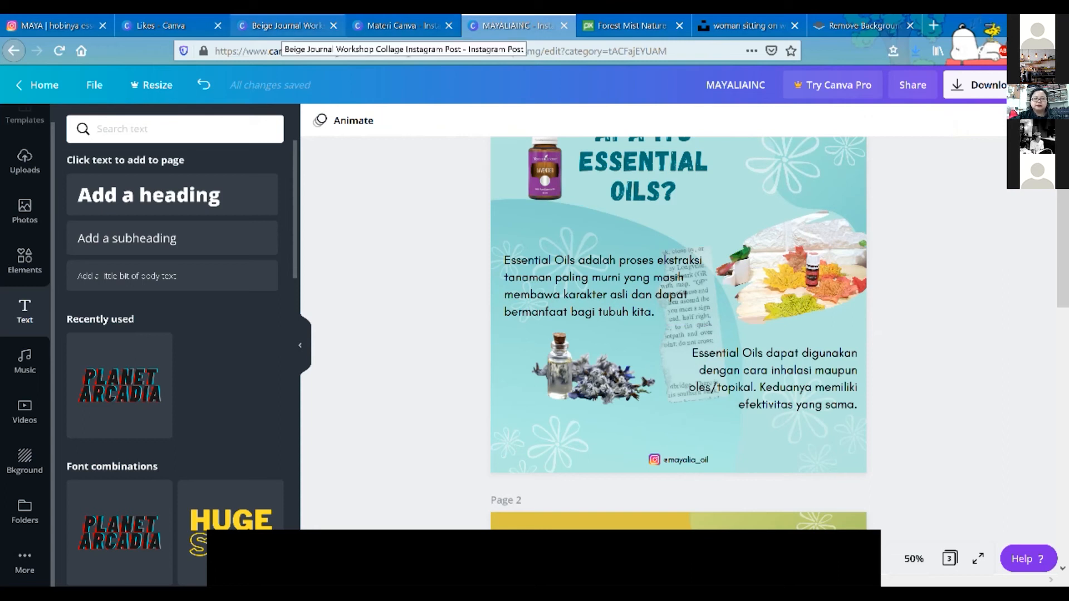
- Return to the Likes page, close the template preview and browse the Facebook post templates
left_click(287, 25)
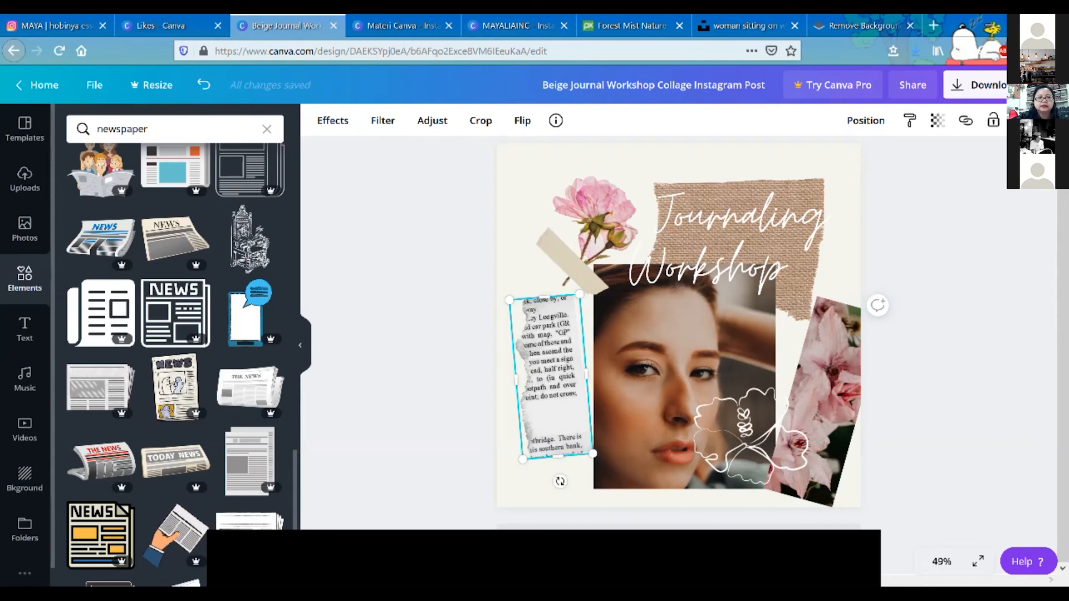
left_click(162, 26)
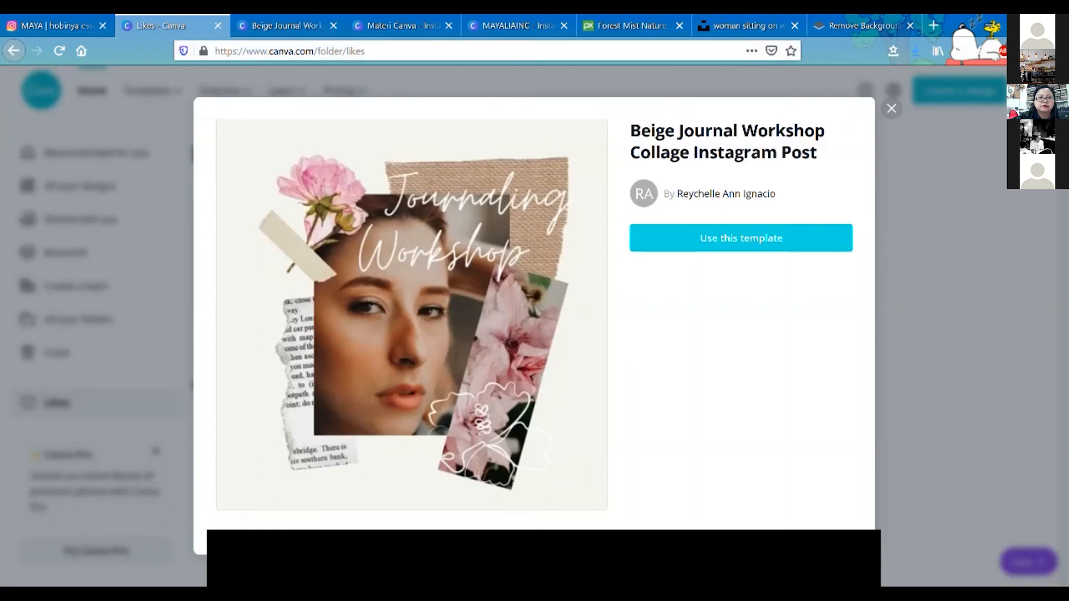
left_click(891, 108)
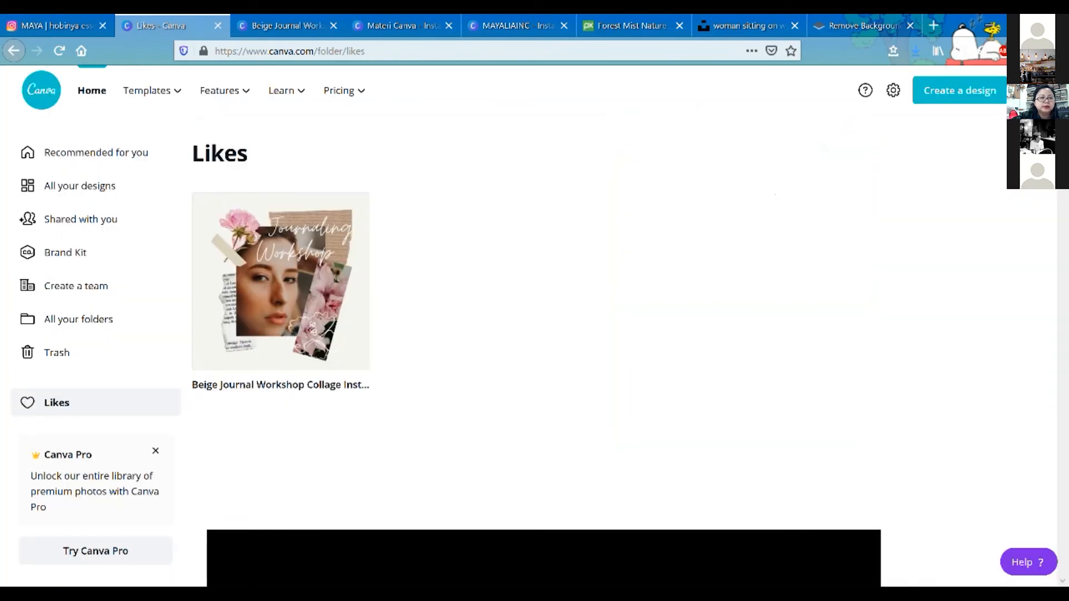
mouse_move(152, 91)
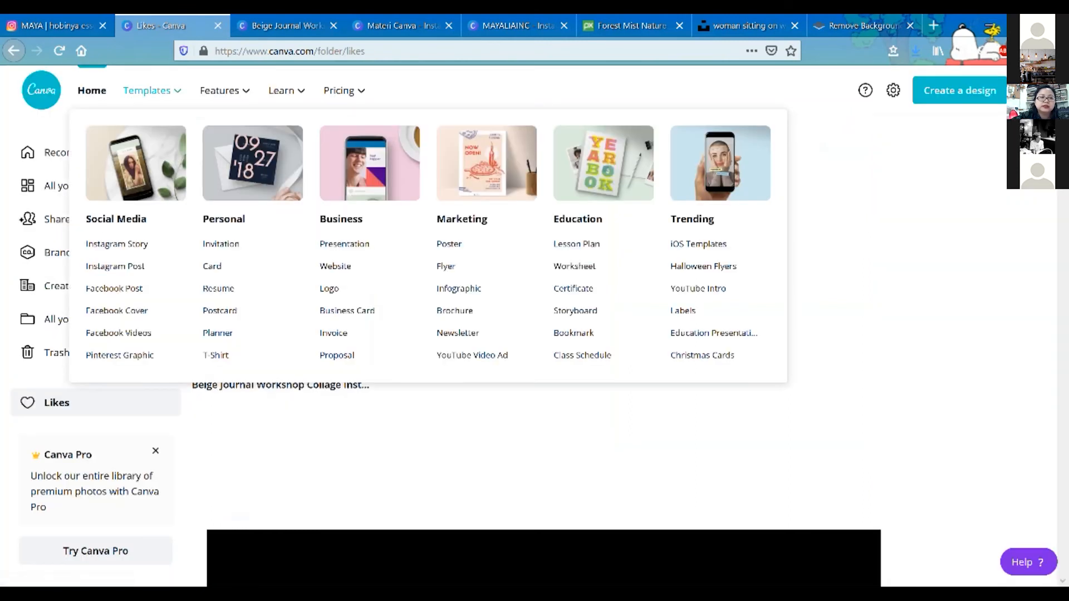
left_click(114, 289)
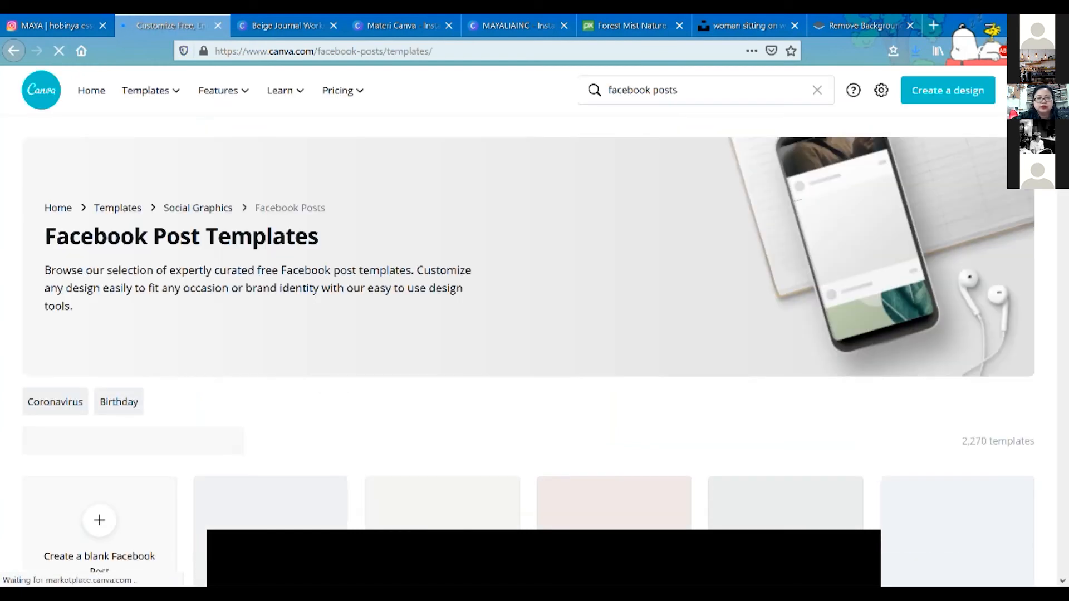
scroll(442, 290, "down", 5)
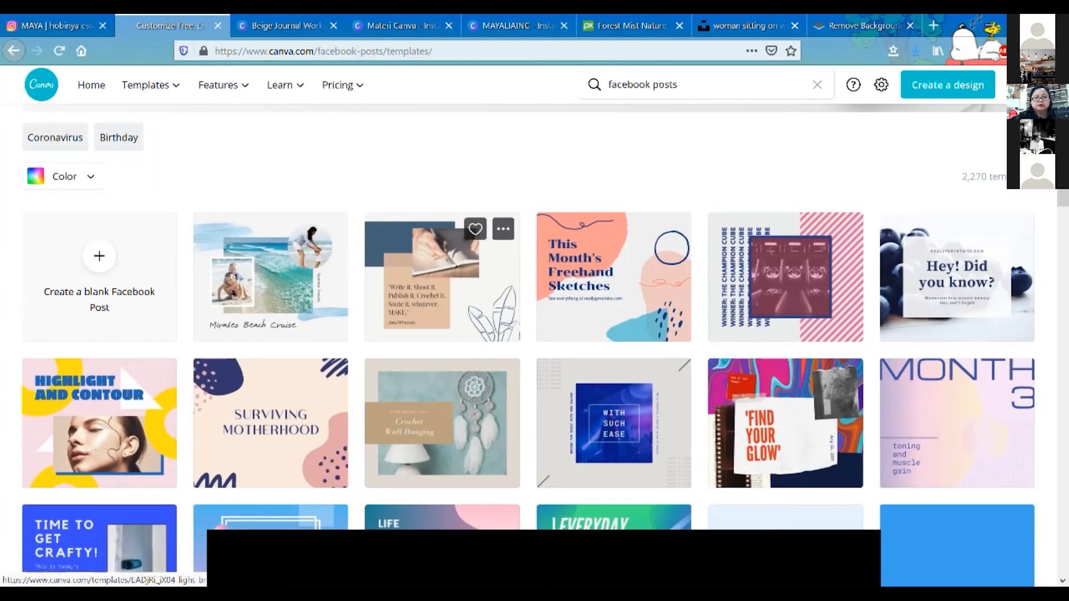
scroll(271, 312, "down", 2)
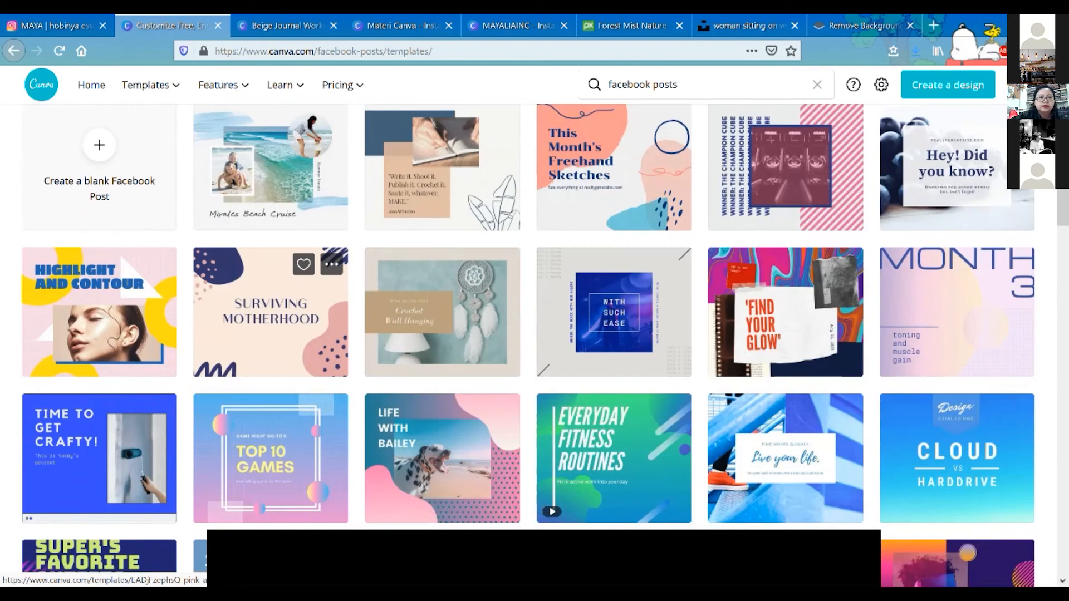
scroll(535, 334, "up", 6)
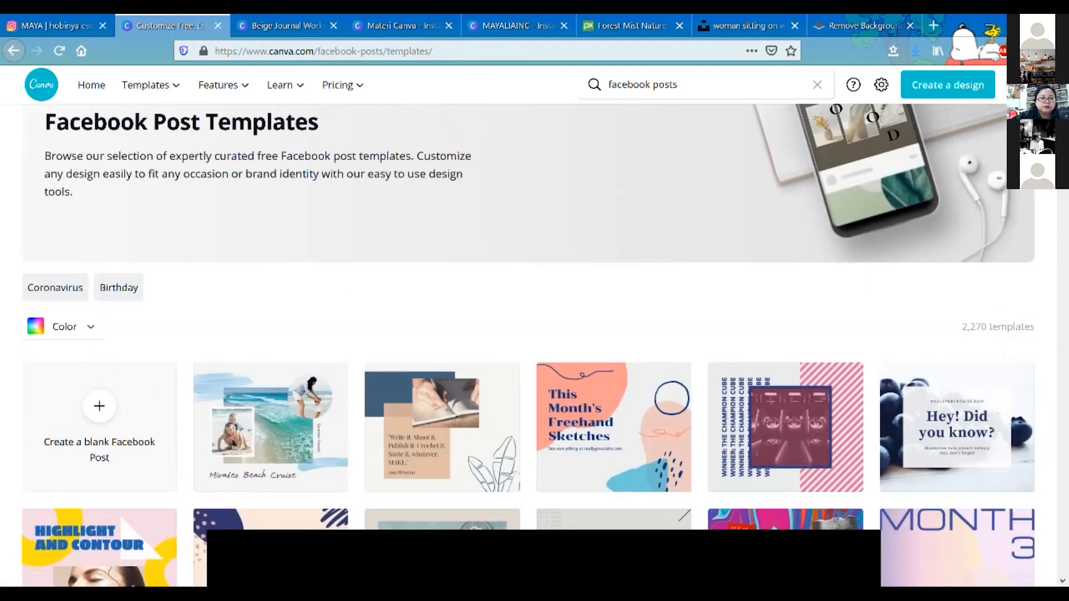
- Open the general templates page and look over its categories and the Learn resources
left_click(146, 91)
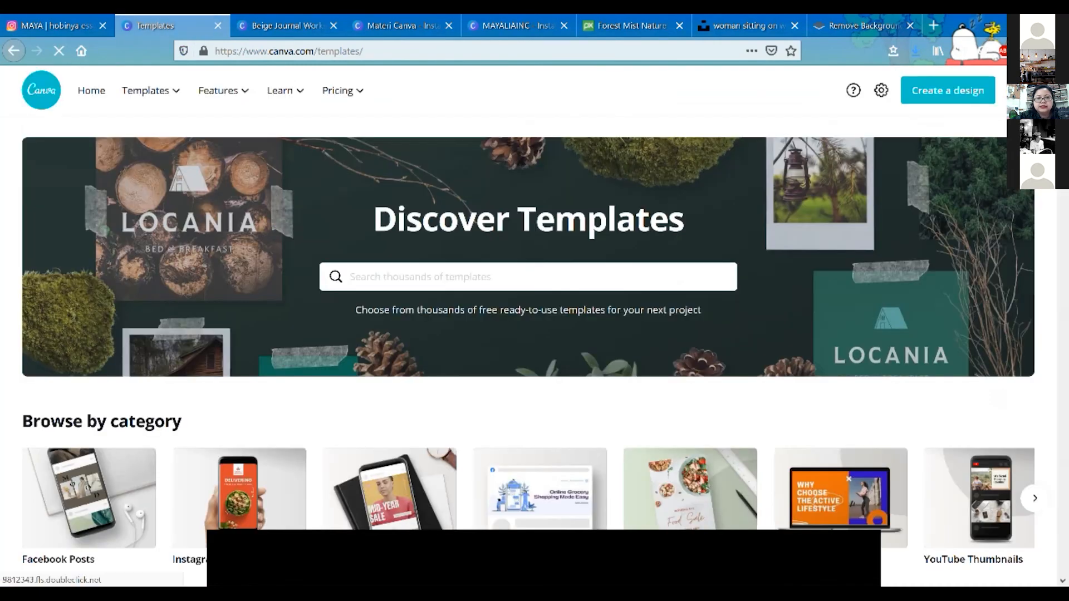
scroll(690, 312, "down", 3)
scroll(690, 311, "up", 3)
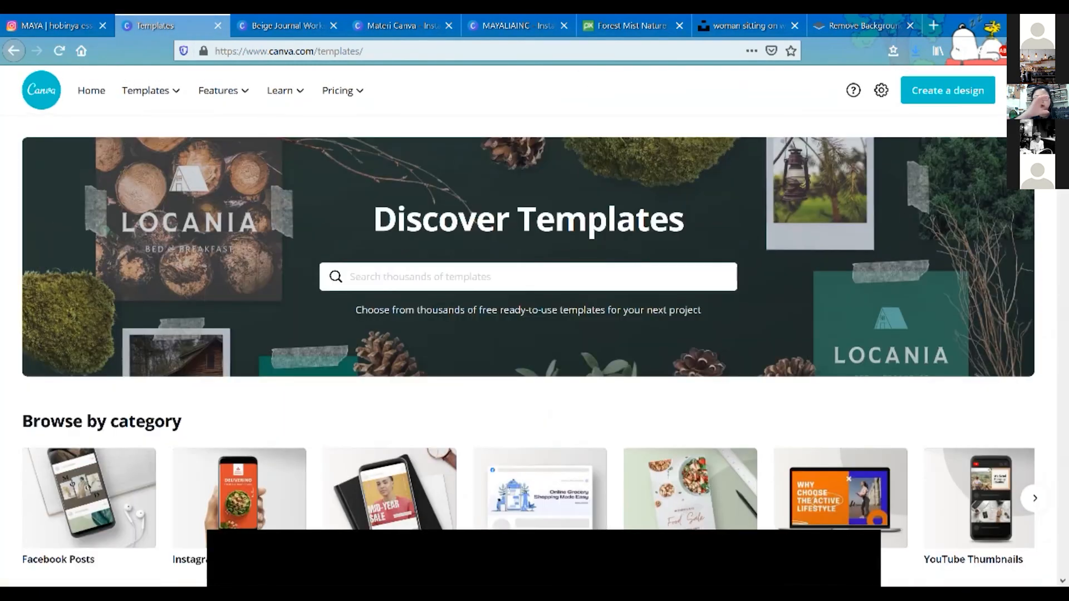
mouse_move(285, 90)
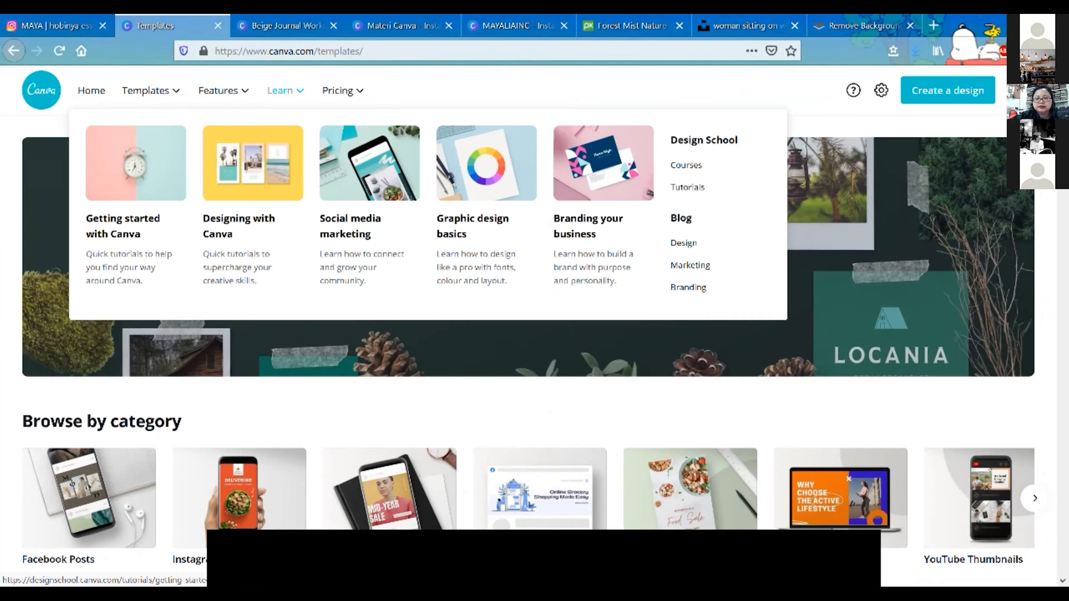
scroll(529, 334, "down", 1)
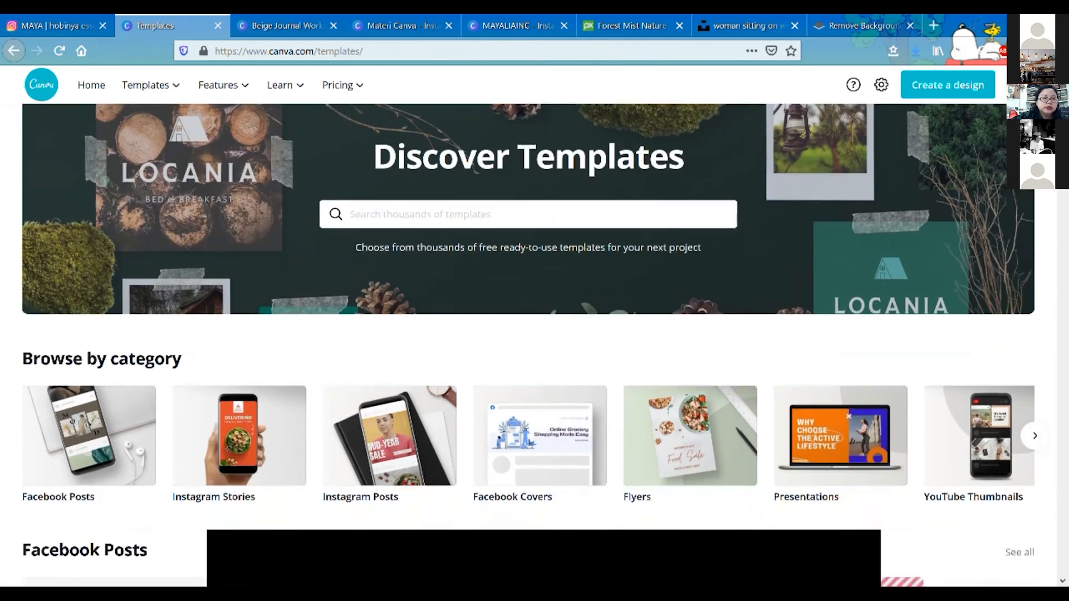
- Open the Instagram Story templates page and look over the available designs
left_click(148, 85)
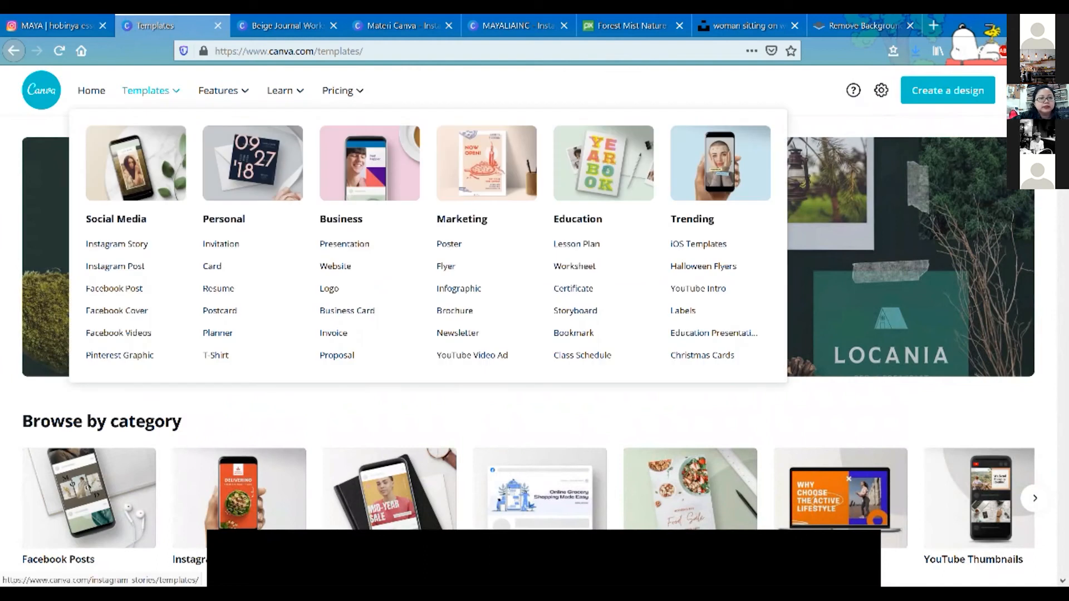
left_click(116, 244)
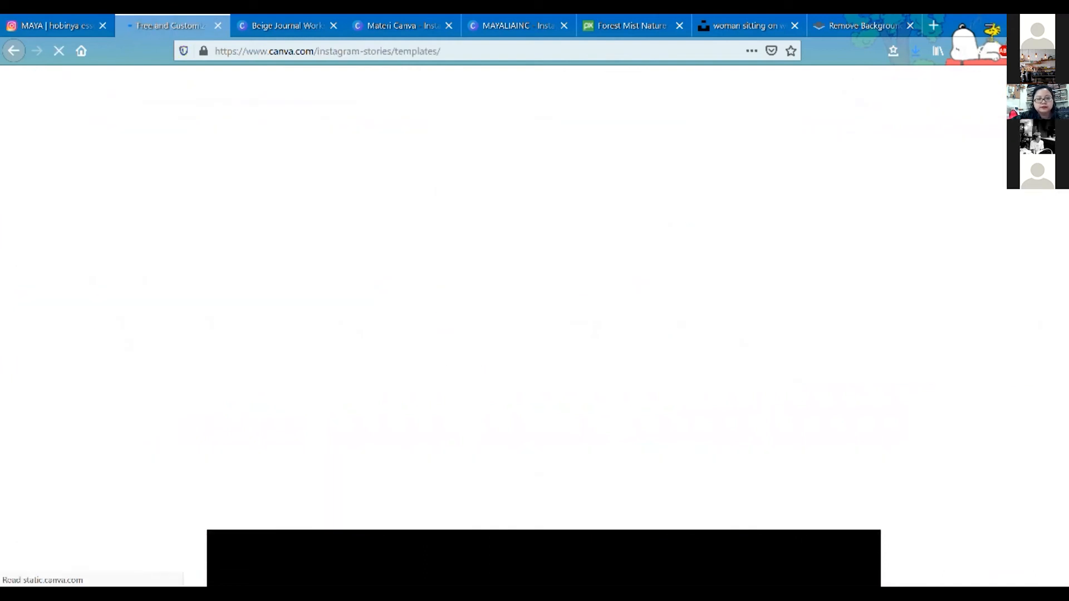
scroll(271, 361, "down", 5)
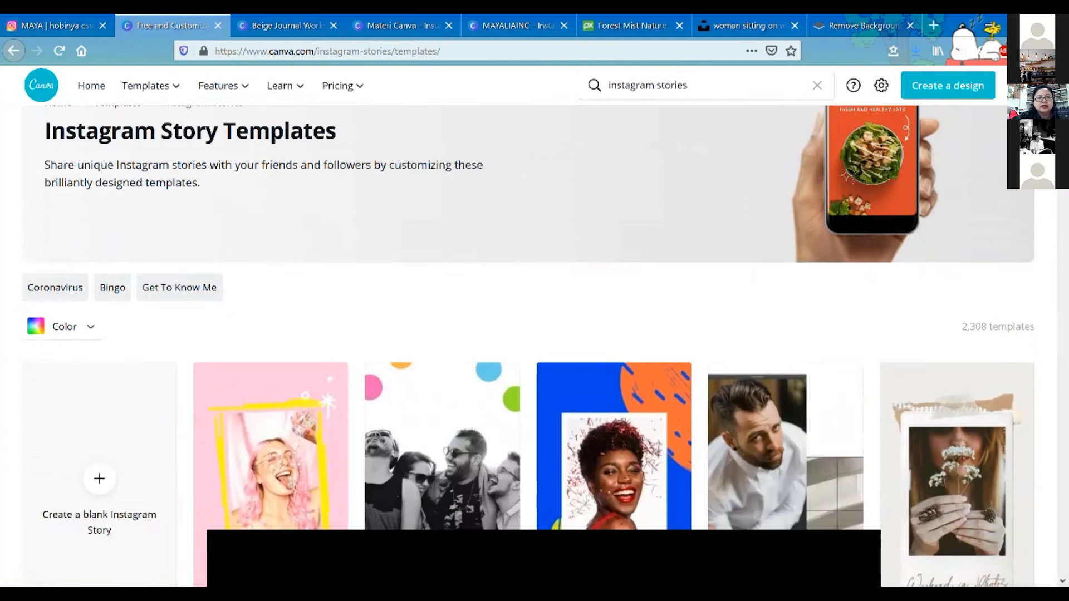
scroll(443, 362, "up", 3)
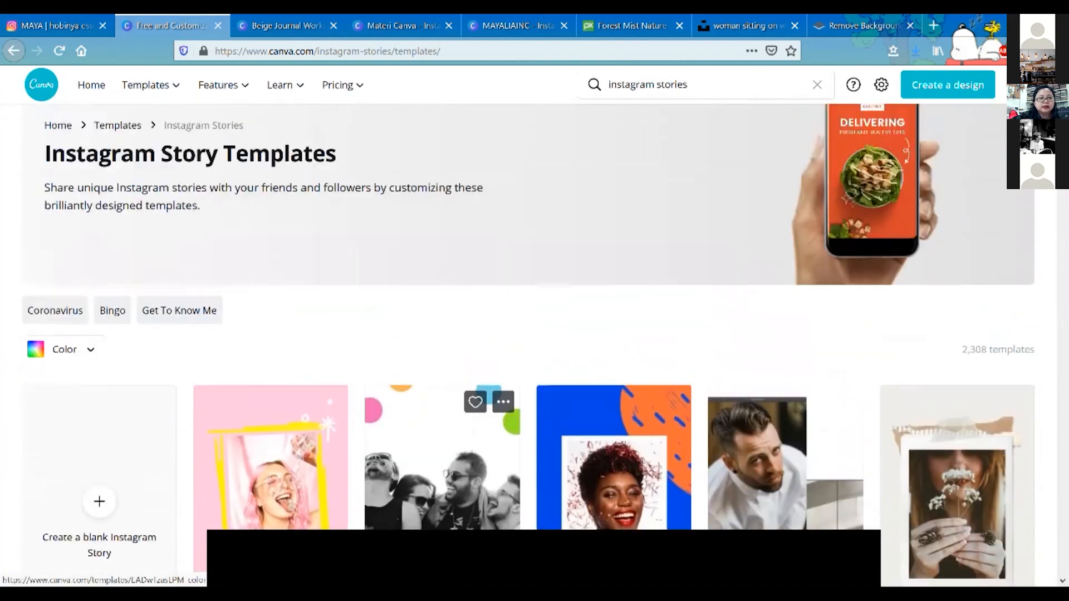
- Open the Infographic templates page from the Marketing category and browse the designs
mouse_move(151, 85)
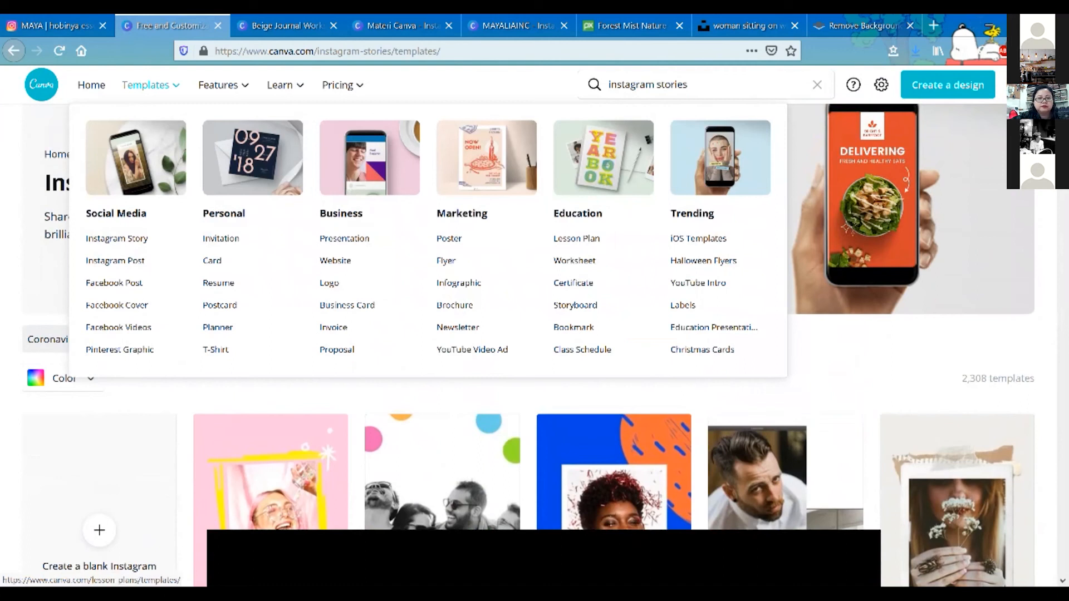
left_click(459, 283)
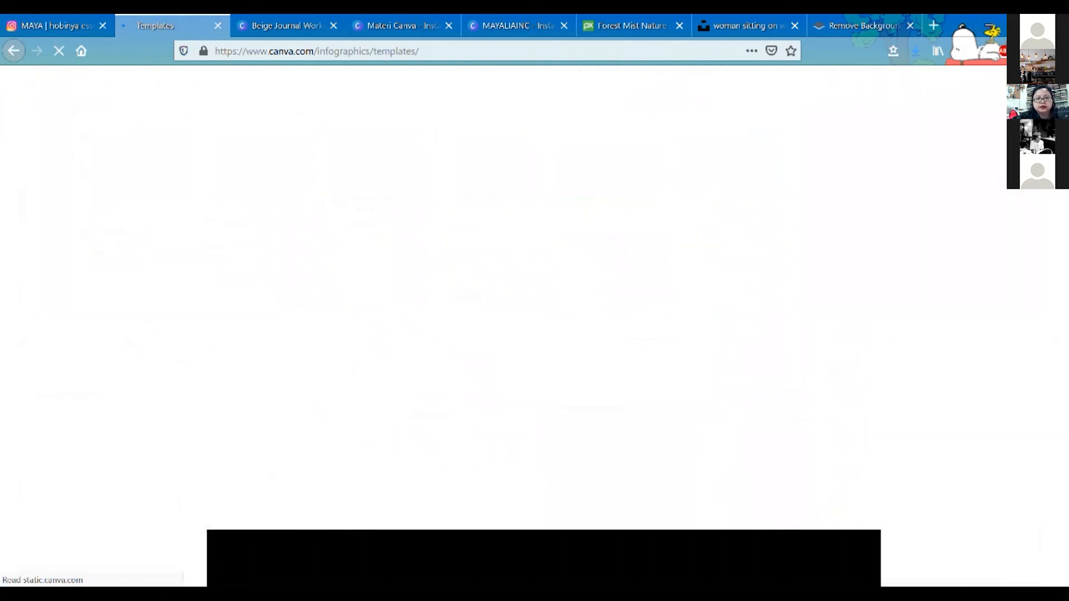
scroll(442, 312, "down", 5)
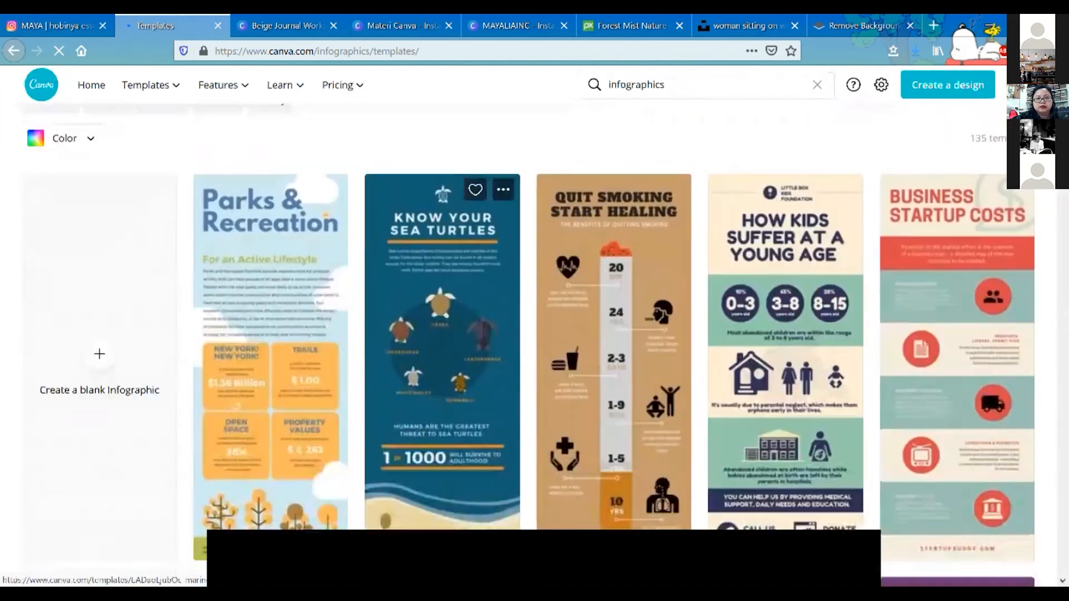
scroll(442, 312, "down", 3)
scroll(612, 312, "up", 2)
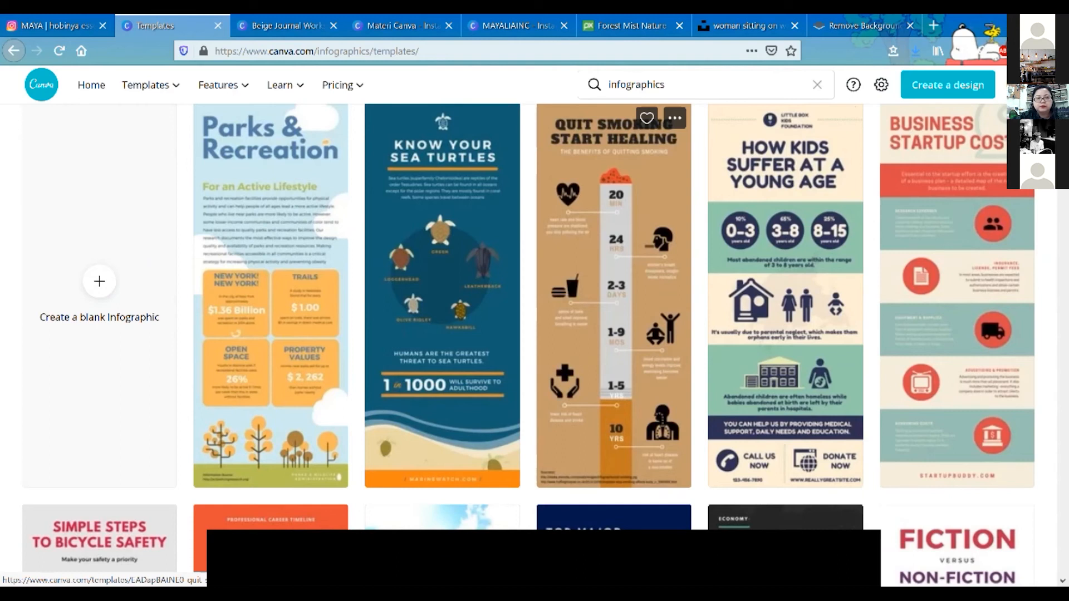
scroll(696, 278, "up", 4)
scroll(641, 278, "down", 3)
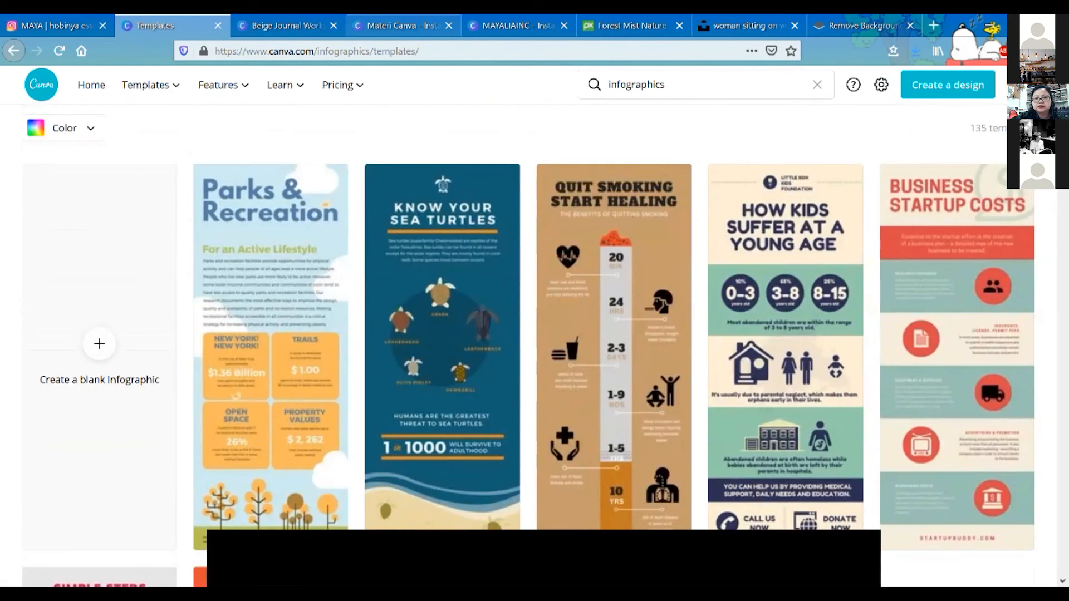
- Create a design from the Quit Smoking Timeline Infographic template
left_click(614, 334)
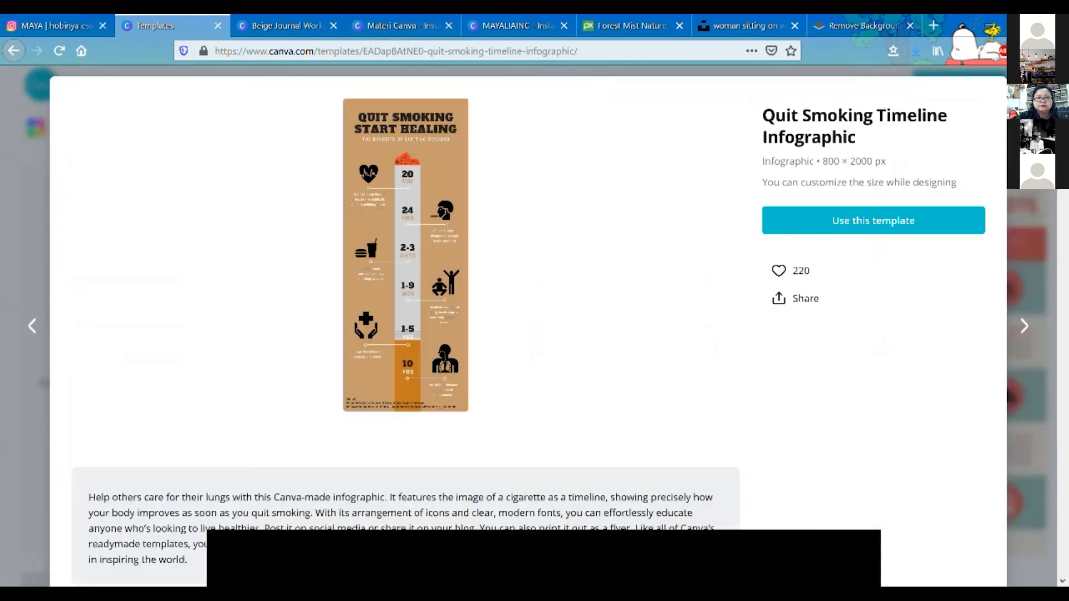
left_click(971, 222)
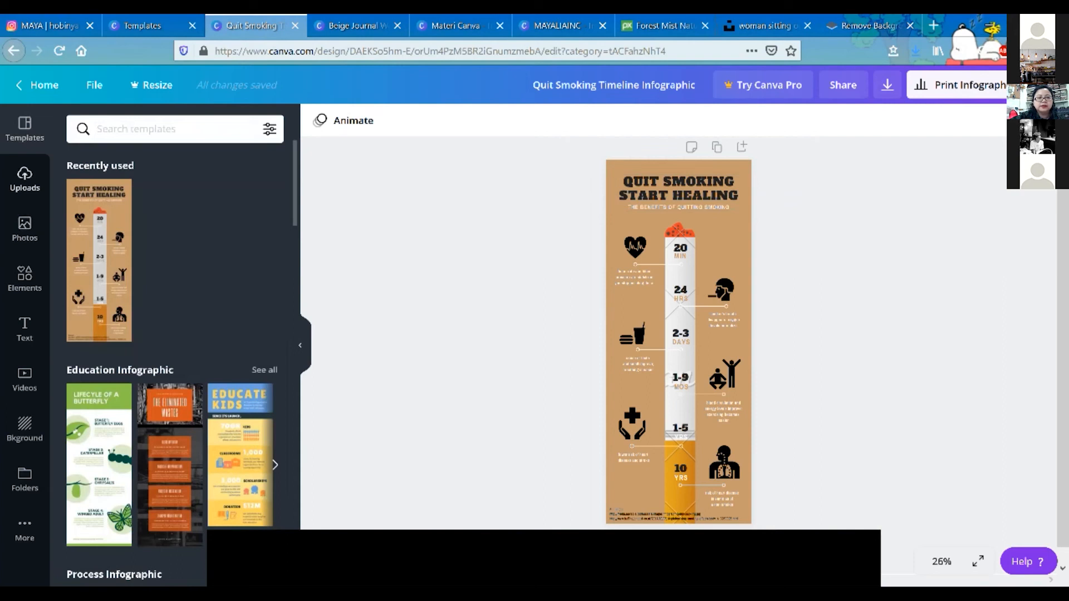
- View the uploaded images in the infographic design, and switch to the Materi Canva design
left_click(25, 180)
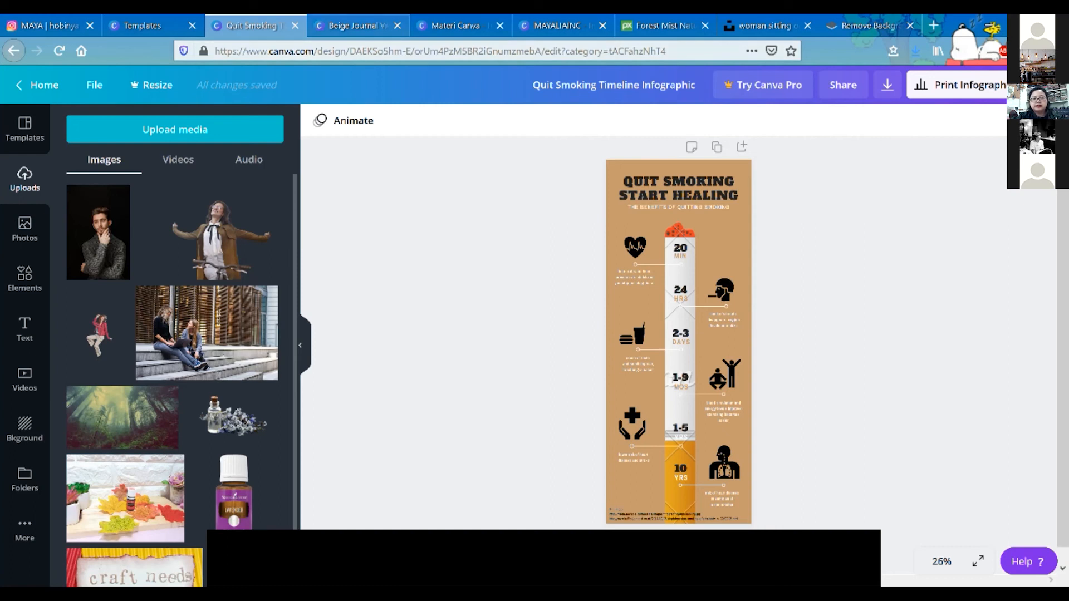
left_click(455, 25)
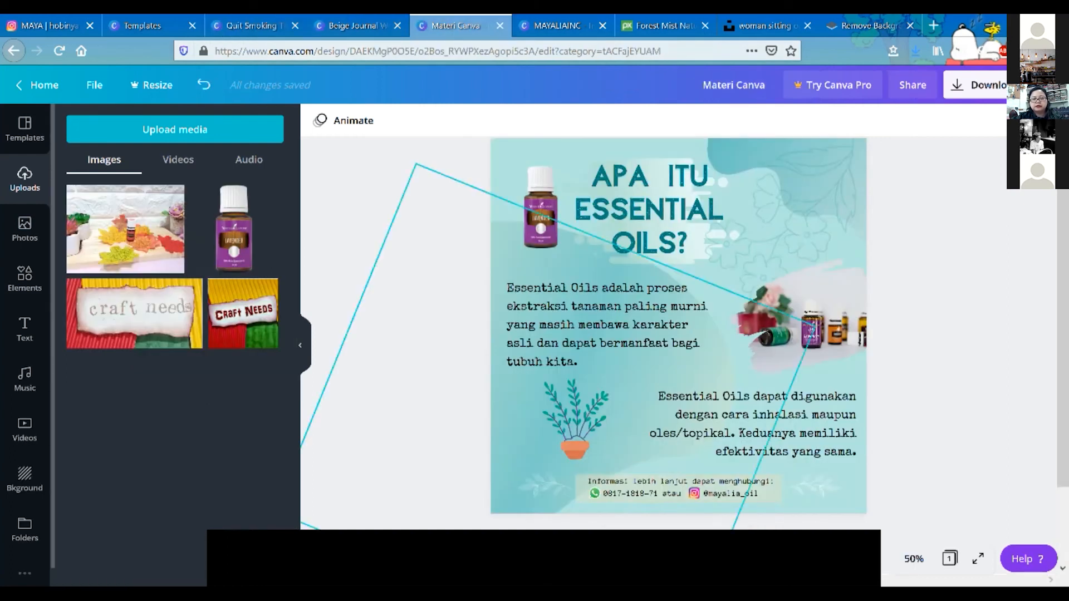
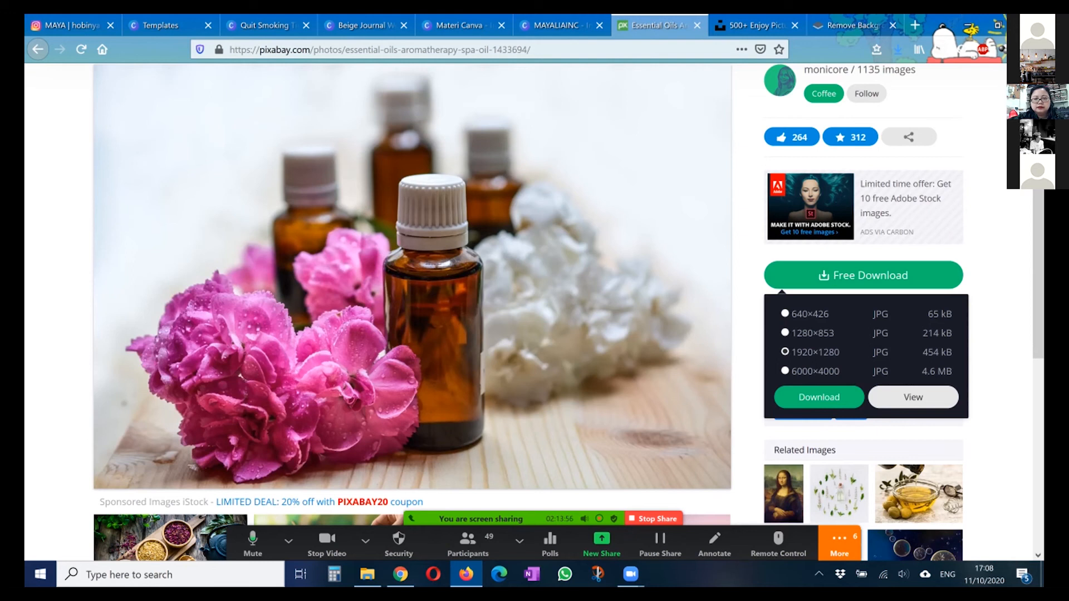
- Download the 1920×1280 essential oils photo from Pixabay, completing the captcha, and save it as essential-oils-1433694_1920 in the Download Pic folder
left_click(819, 397)
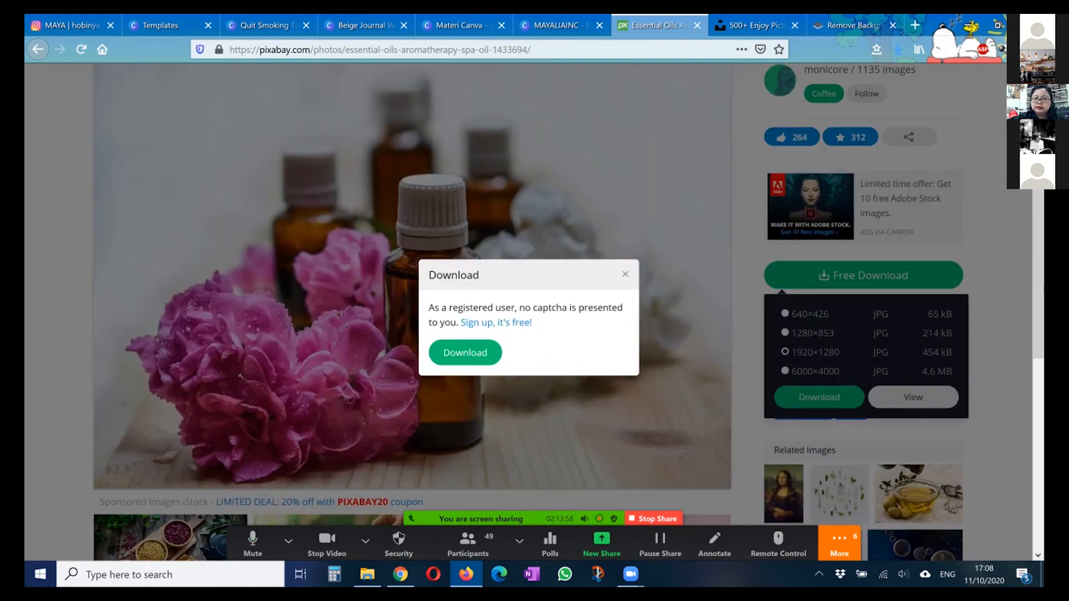
left_click(446, 331)
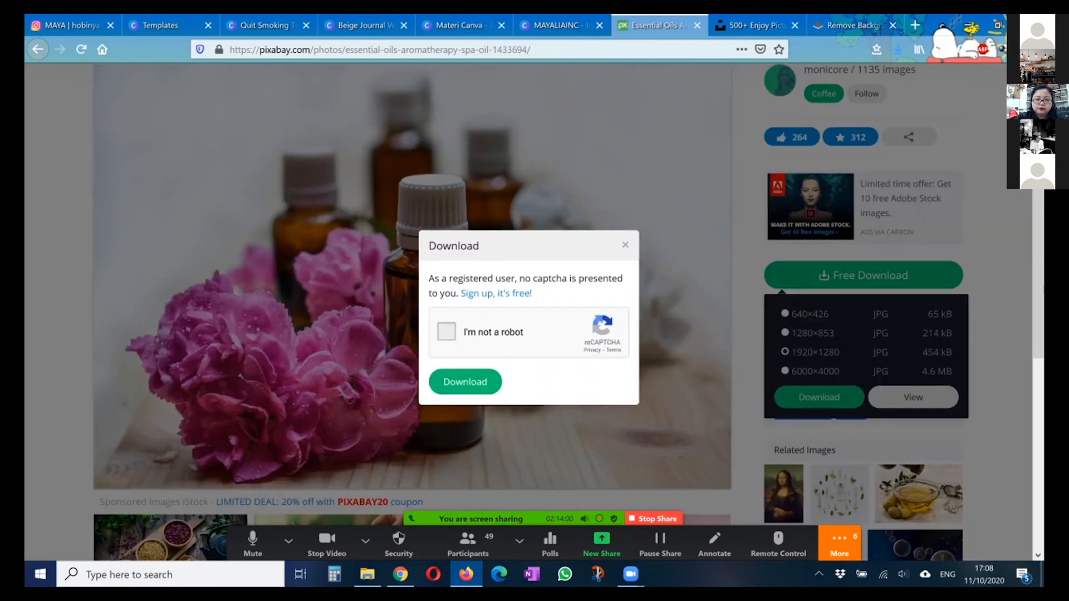
left_click(465, 381)
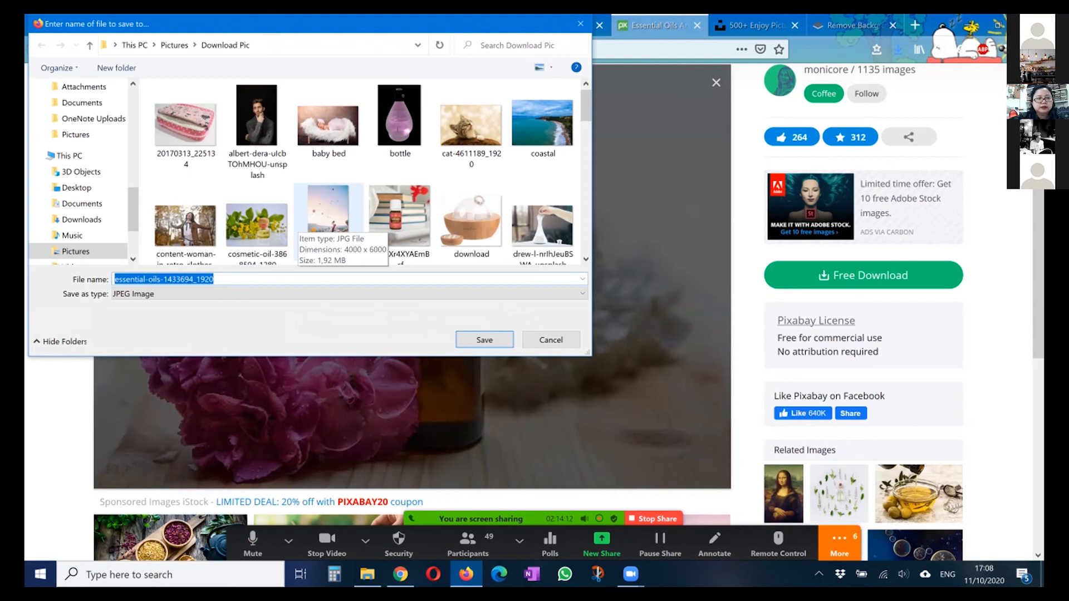
left_click(484, 340)
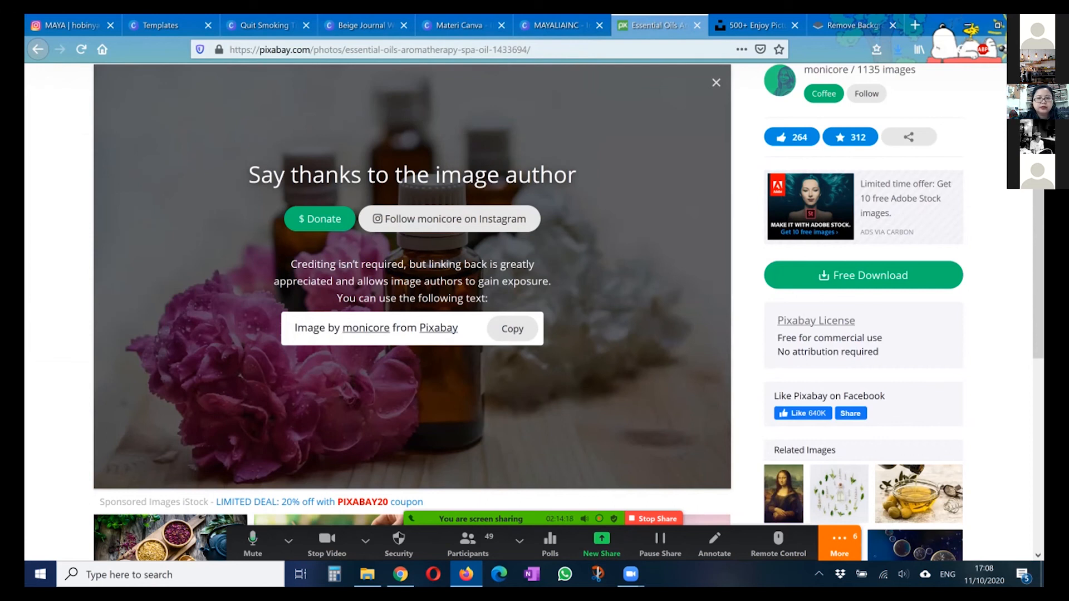
- Switch to remove.bg and bring up the Download Pic folder to locate the downloaded essential oils photo
left_click(851, 25)
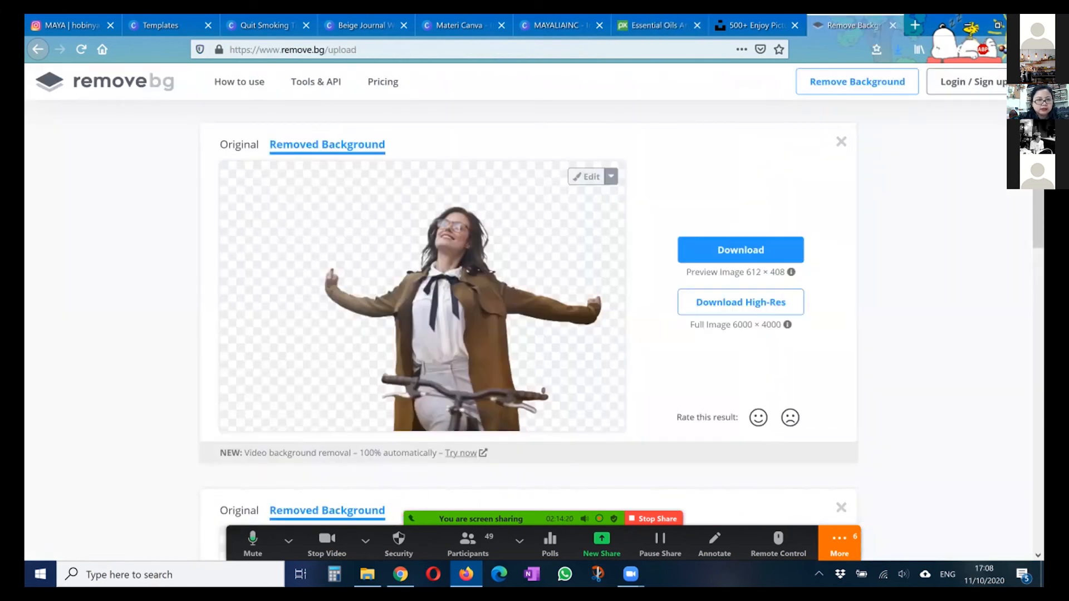
scroll(740, 312, "up", 1)
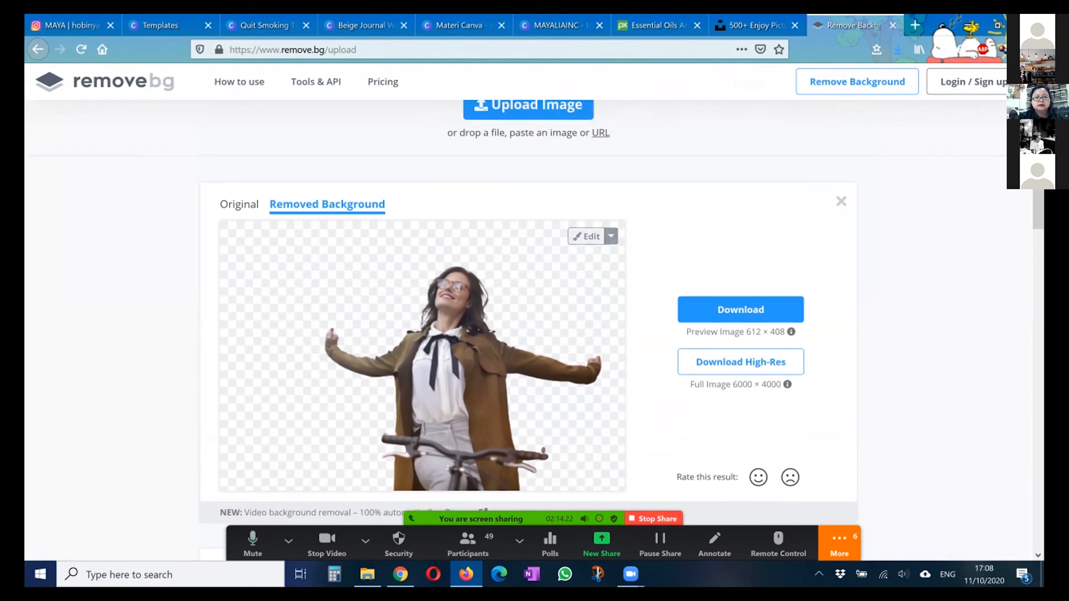
scroll(741, 311, "up", 1)
scroll(462, 478, "down", 1)
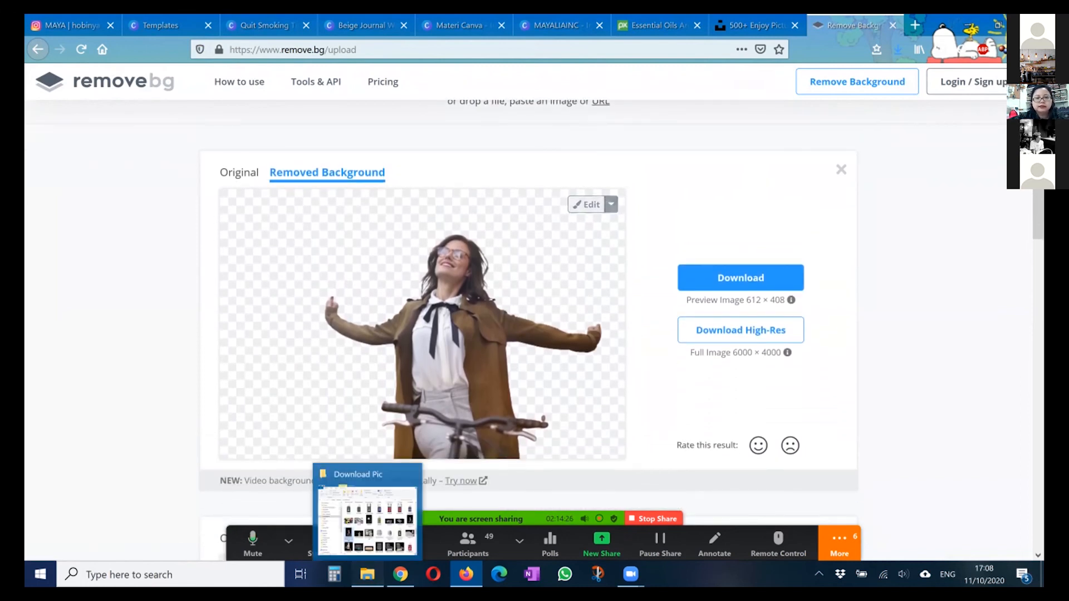
left_click(367, 574)
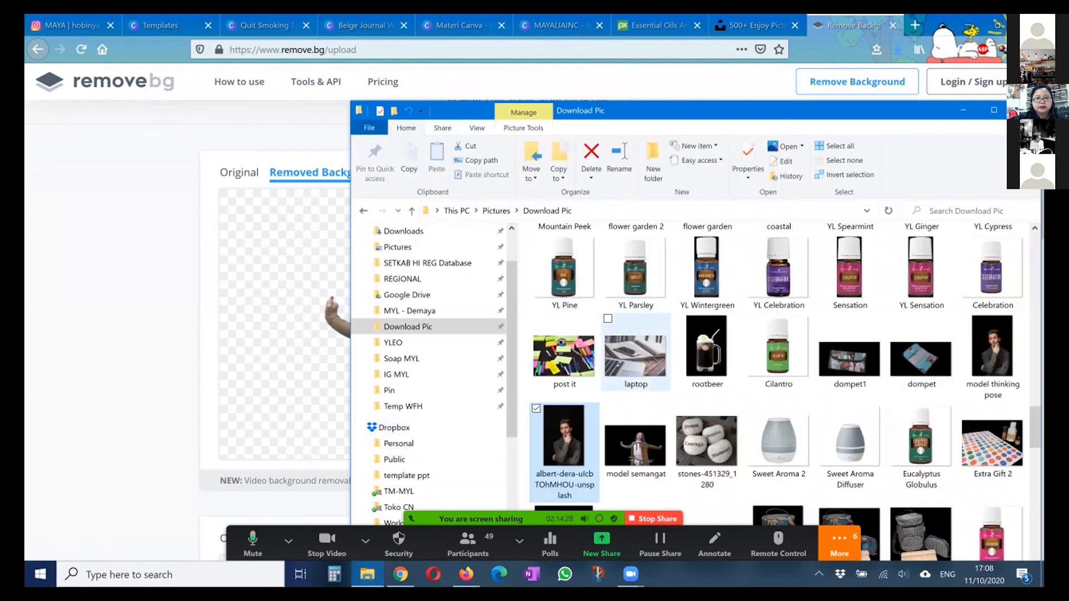
scroll(635, 373, "up", 10)
scroll(634, 373, "up", 10)
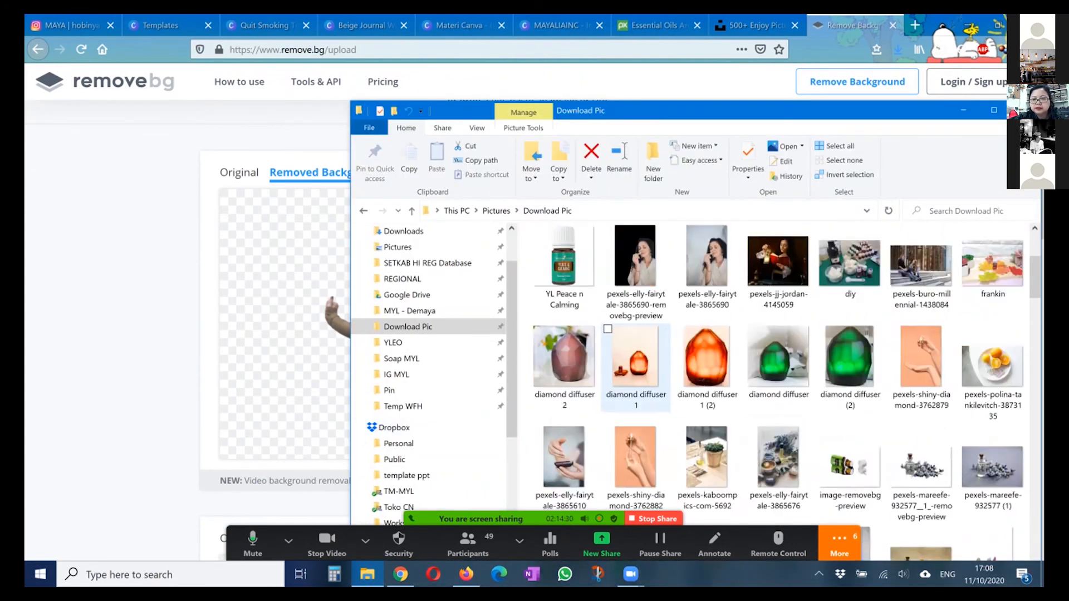
scroll(635, 373, "down", 10)
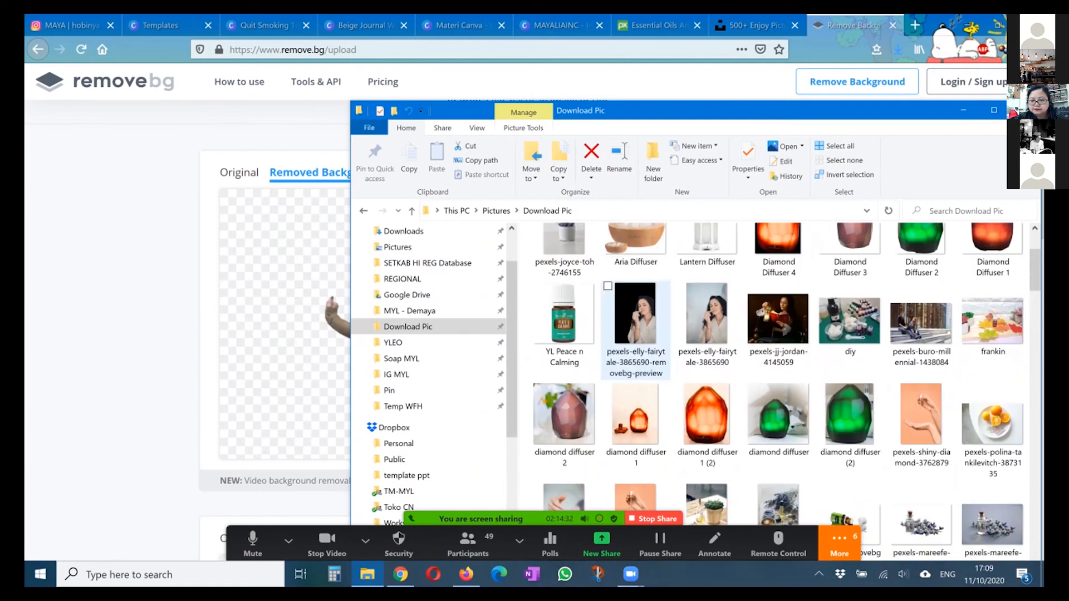
scroll(635, 328, "down", 15)
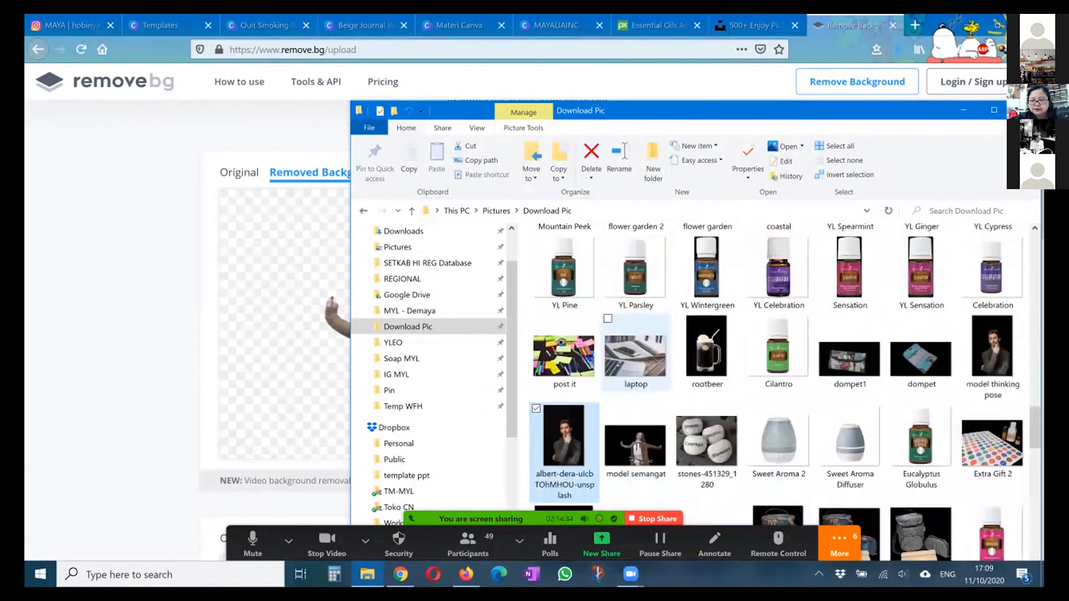
scroll(635, 328, "down", 5)
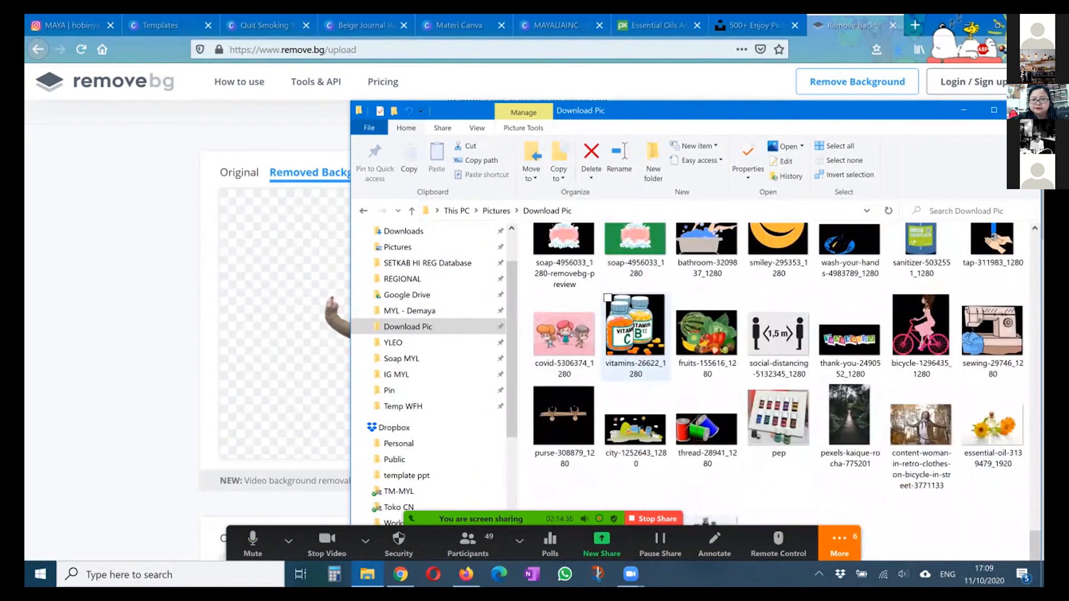
- Upload essential-oils-1433694_1920 from the folder to remove.bg to remove its background
left_click_drag(822, 117, 828, 61)
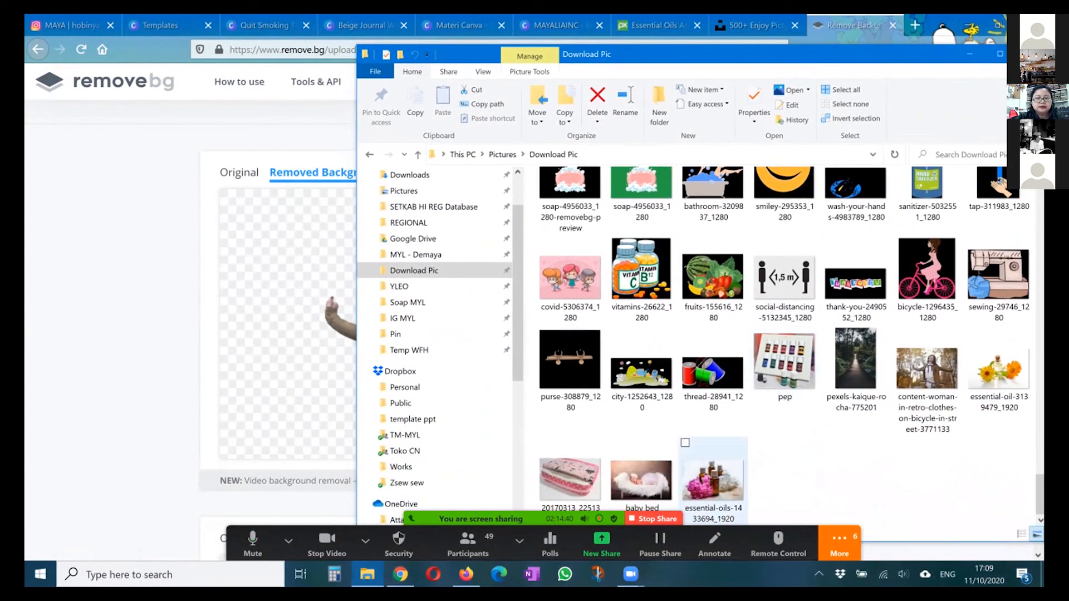
left_click_drag(703, 485, 304, 356)
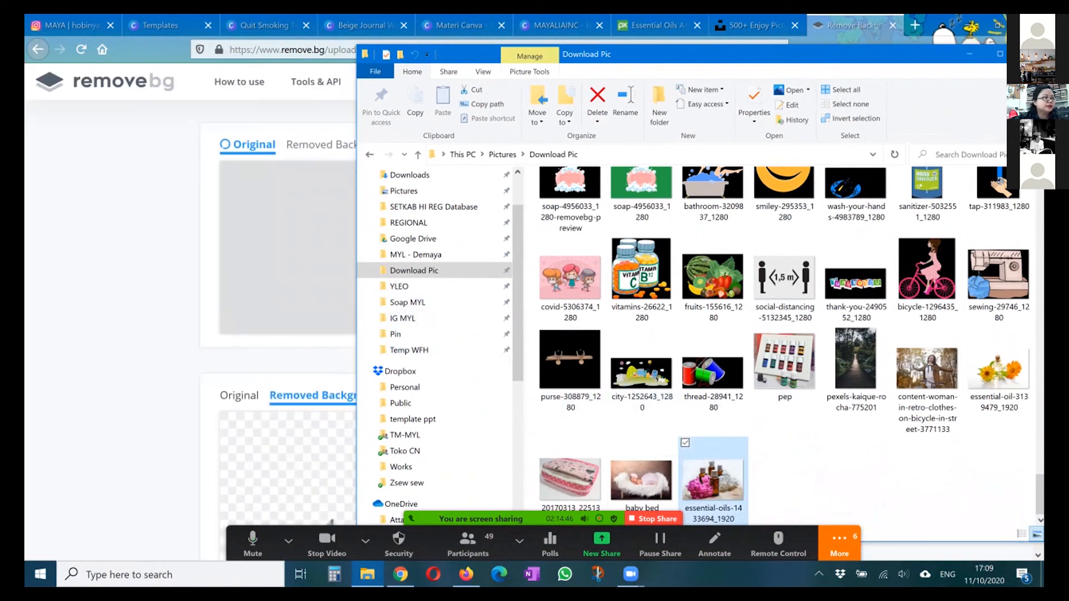
left_click(303, 356)
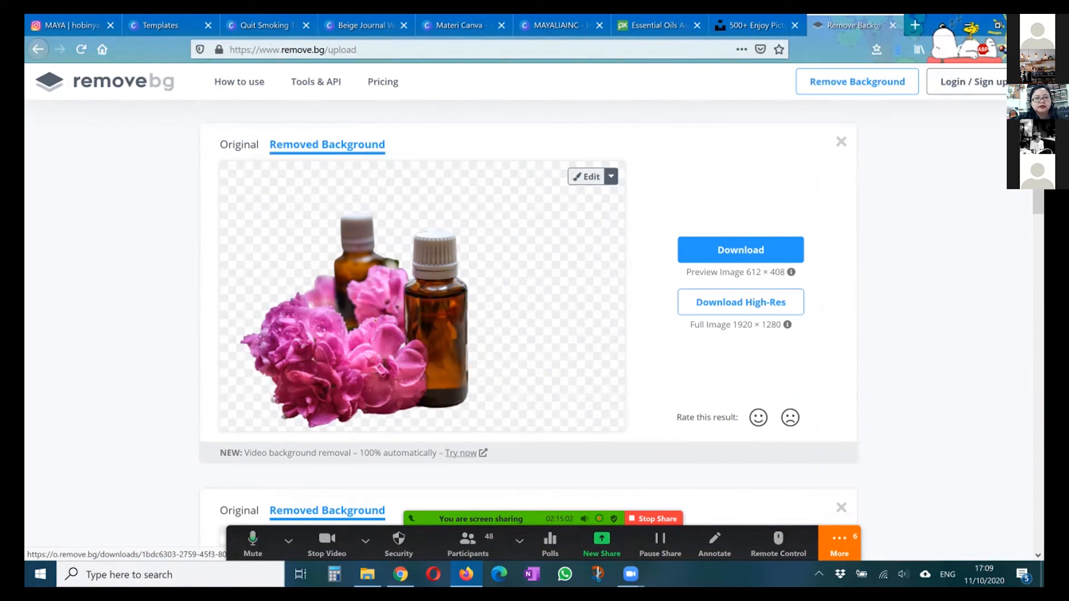
- Try restoring the erased rear bottles and white flowers with the Restore brush, and close the cutout editor
left_click(588, 177)
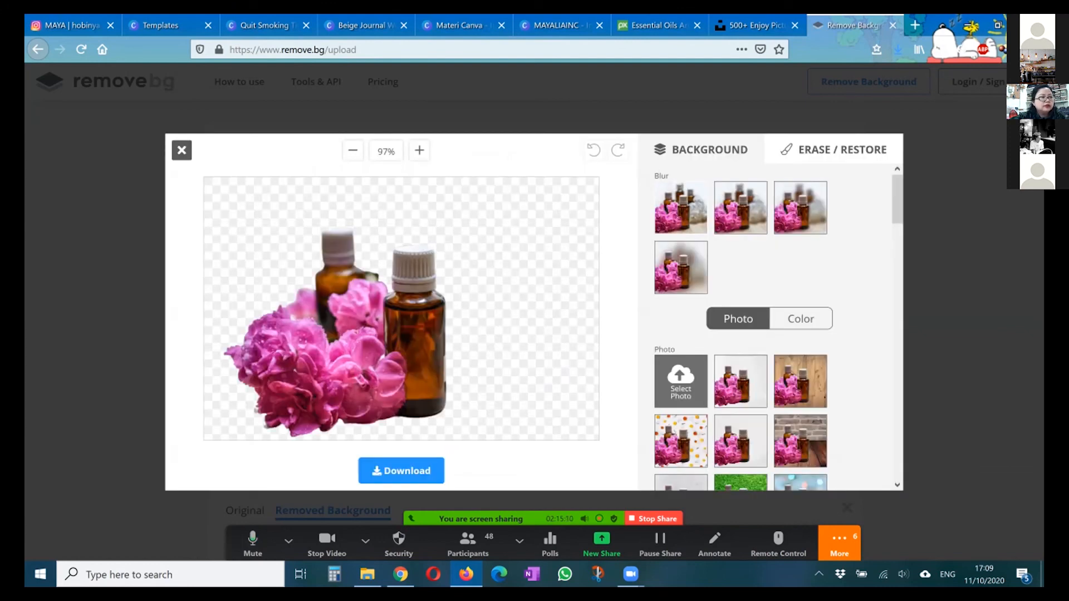
left_click(833, 150)
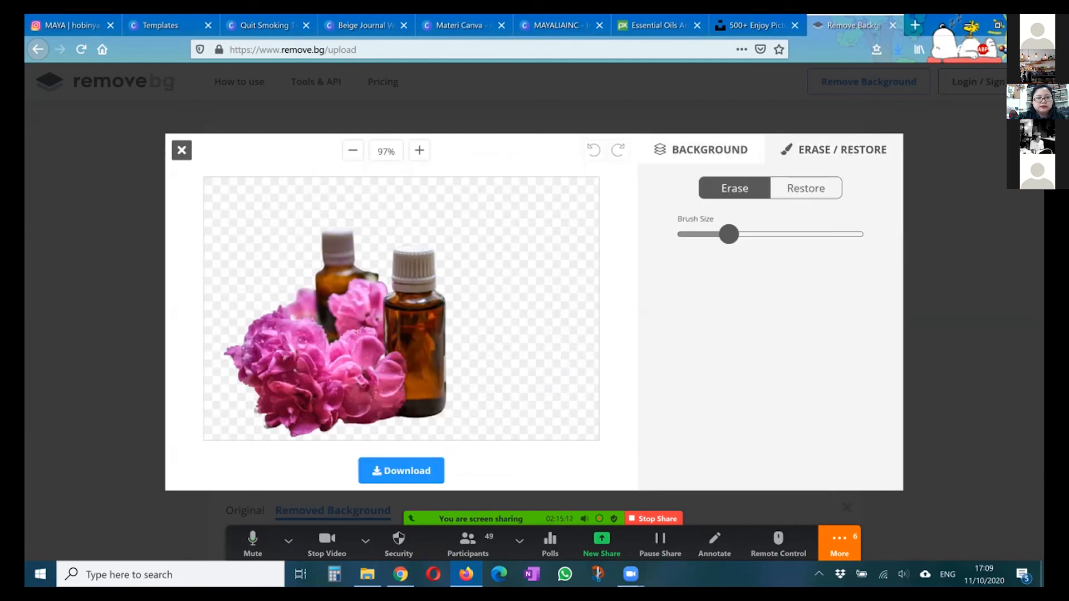
left_click(805, 188)
mouse_move(455, 376)
left_mouse_down()
mouse_move(465, 313)
mouse_move(456, 308)
mouse_move(456, 360)
mouse_move(443, 262)
mouse_move(396, 248)
mouse_move(381, 284)
mouse_move(364, 244)
mouse_move(347, 247)
mouse_move(359, 284)
mouse_move(352, 261)
mouse_move(365, 278)
mouse_move(373, 240)
mouse_move(420, 231)
mouse_move(476, 249)
mouse_move(458, 290)
mouse_move(455, 239)
mouse_move(426, 257)
mouse_move(418, 237)
mouse_move(372, 228)
mouse_move(408, 219)
mouse_move(398, 208)
mouse_move(382, 216)
mouse_move(464, 228)
mouse_move(477, 241)
mouse_move(441, 199)
mouse_move(374, 207)
mouse_move(446, 217)
left_mouse_up()
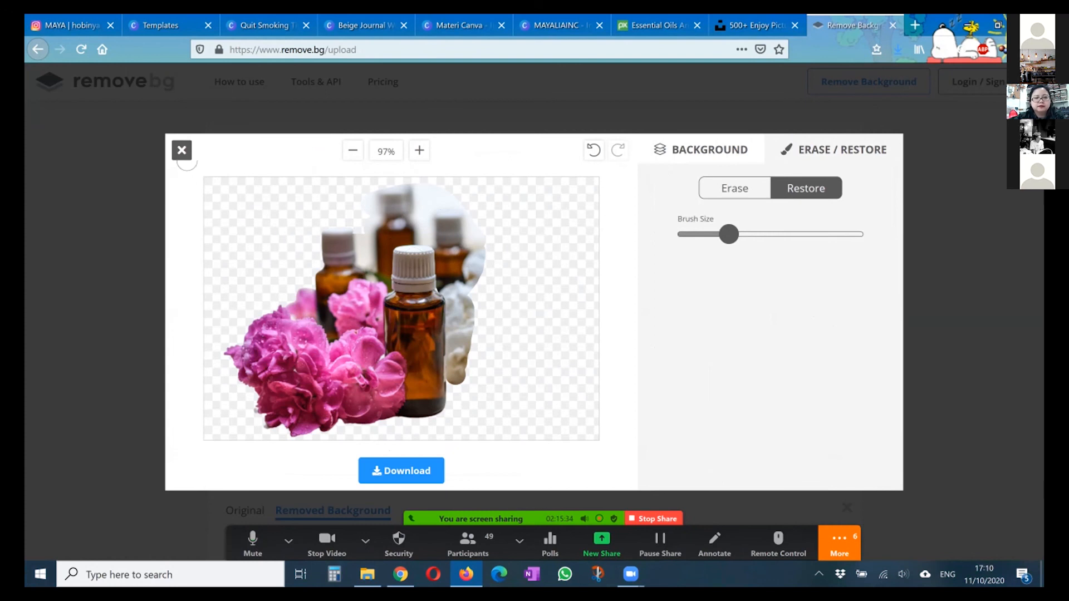
left_click(182, 151)
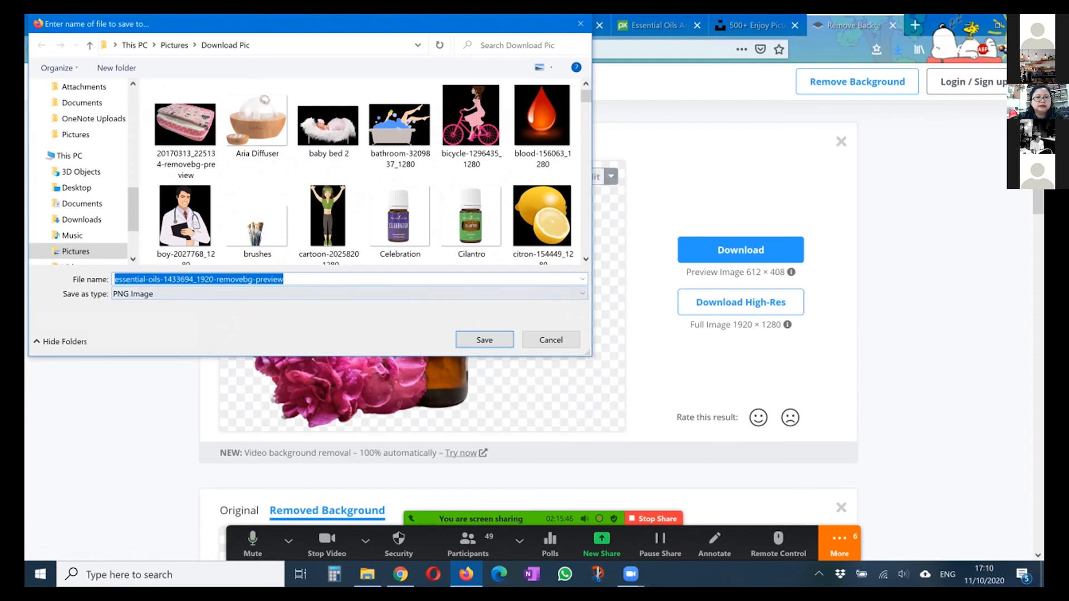
- Save the background-free preview image as PNG essential-oils-1433694_1920-removebg-preview in the Download Pic folder
left_click(485, 340)
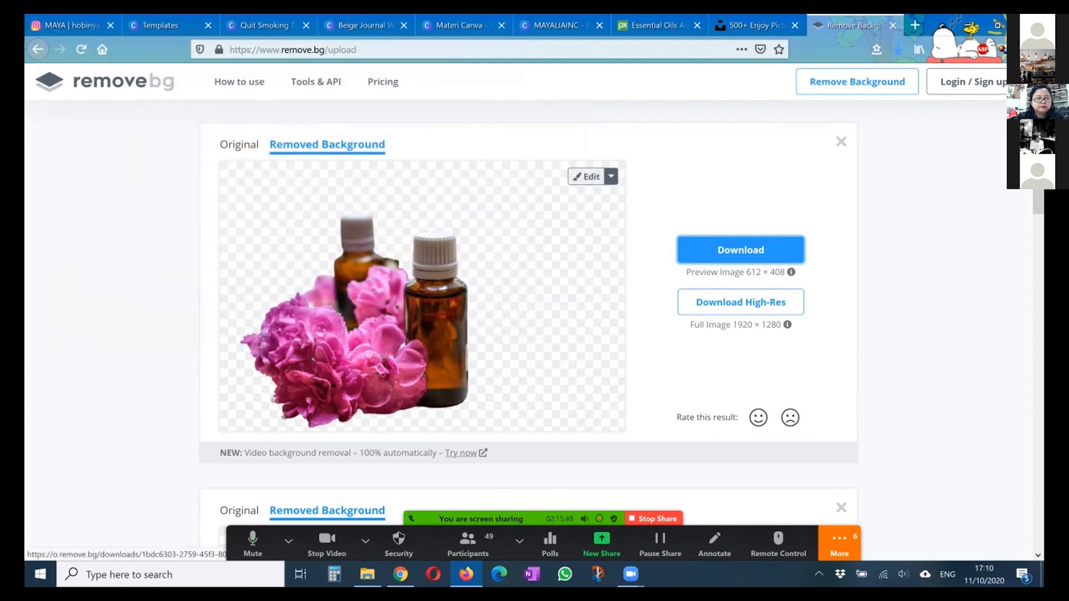
mouse_move(368, 574)
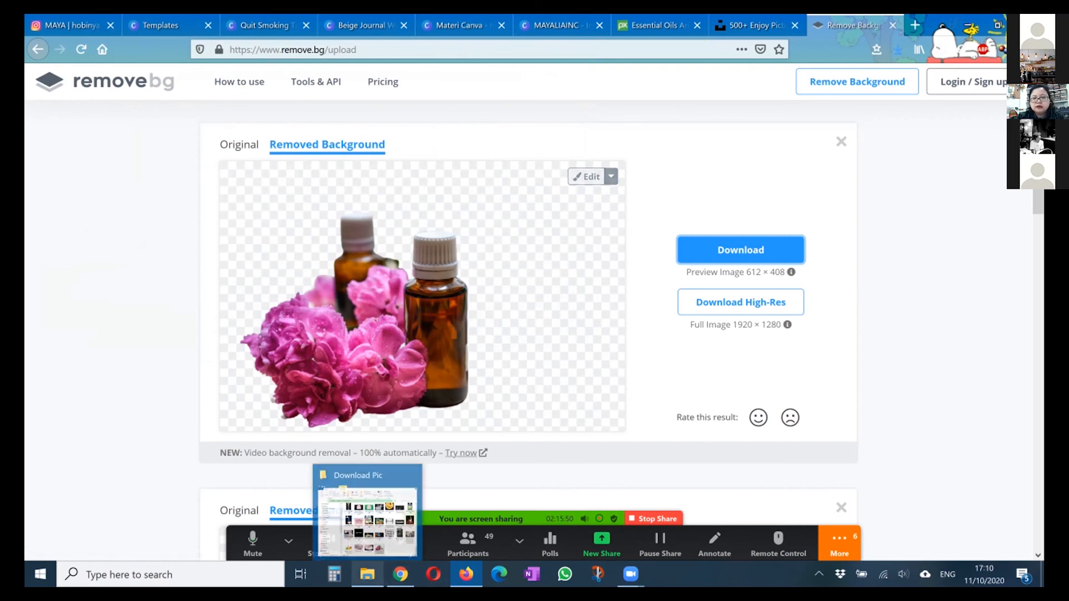
- Upload the close-up tabby cat photo from the Download Pic folder to remove.bg to remove its background
left_click(368, 574)
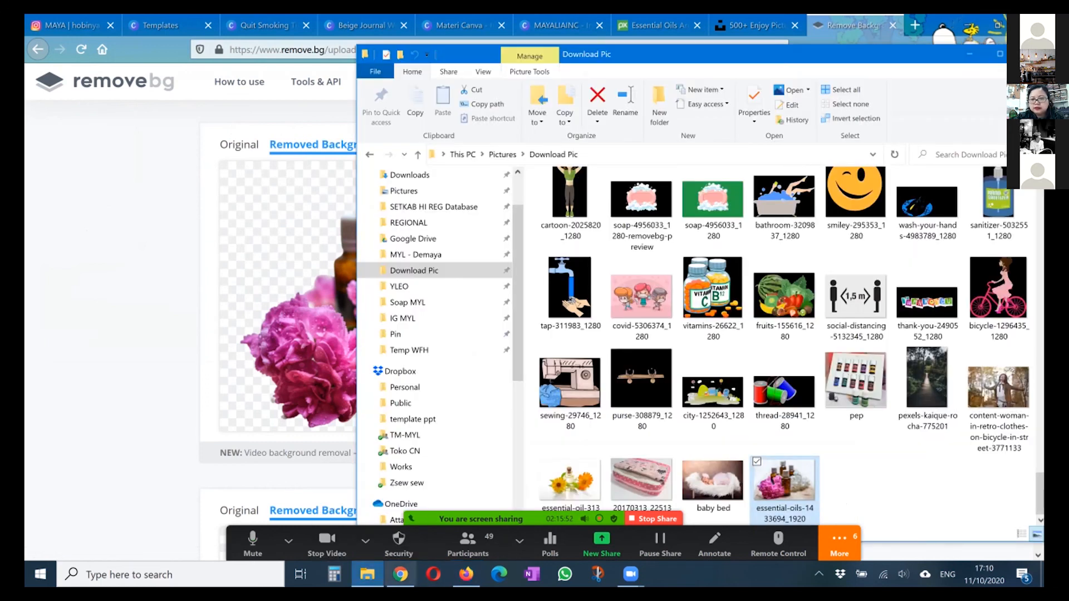
scroll(784, 390, "up", 8)
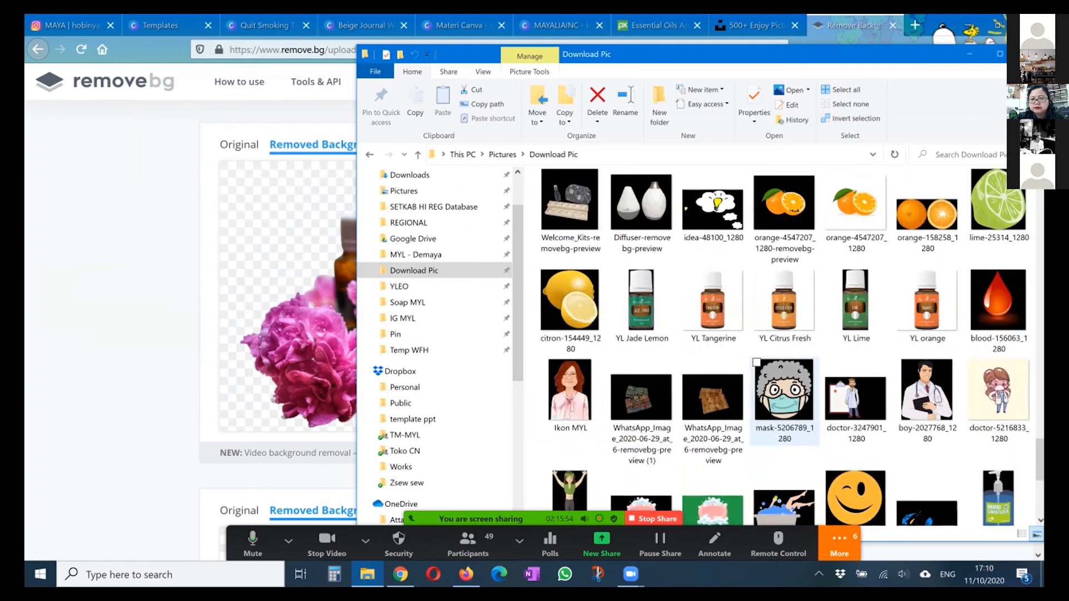
scroll(785, 389, "up", 3)
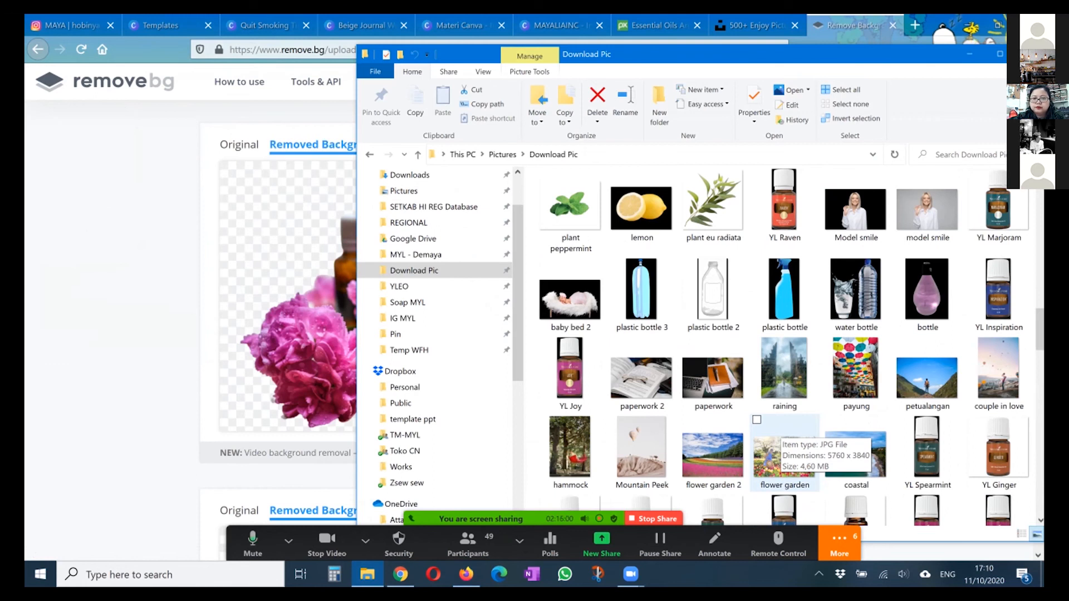
scroll(774, 431, "up", 5)
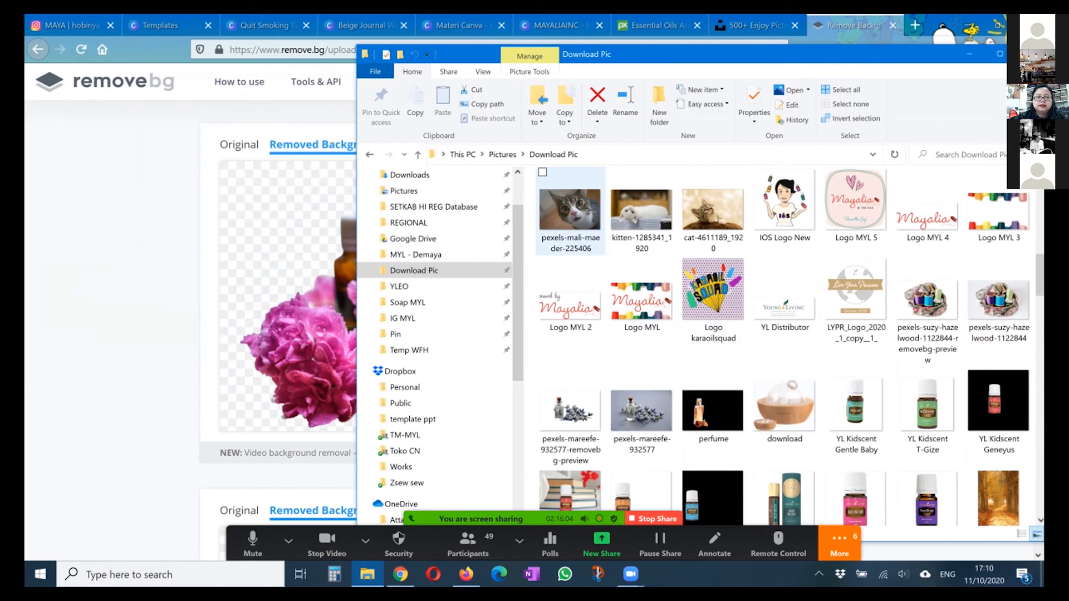
left_click(570, 210)
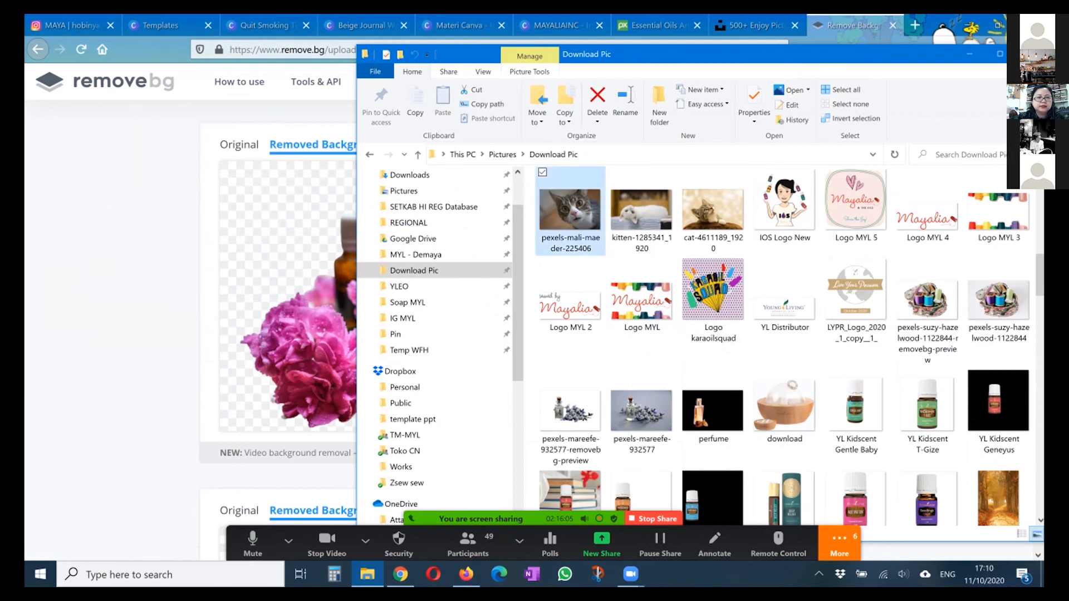
left_click_drag(570, 210, 223, 278)
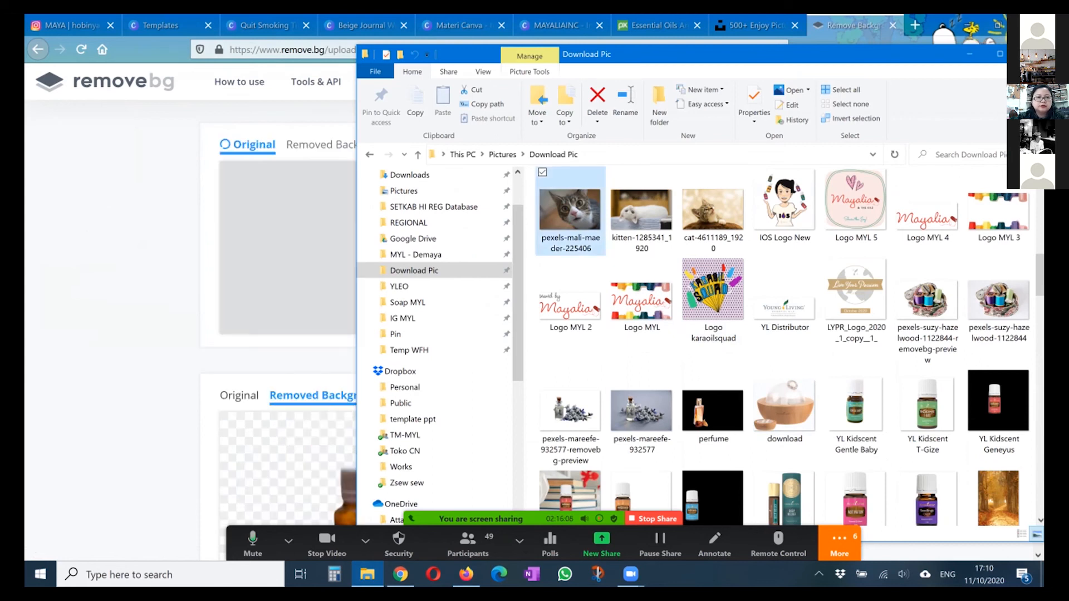
key("alt+Tab")
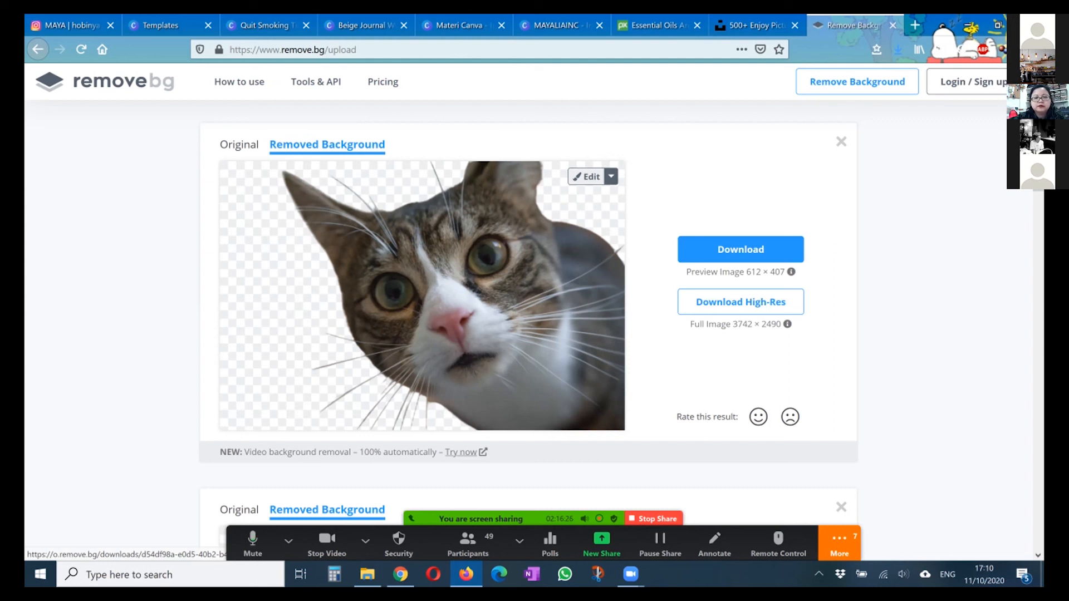
- Save the background-free cat preview image as PNG under its suggested file name in the Download Pic folder
left_click(740, 249)
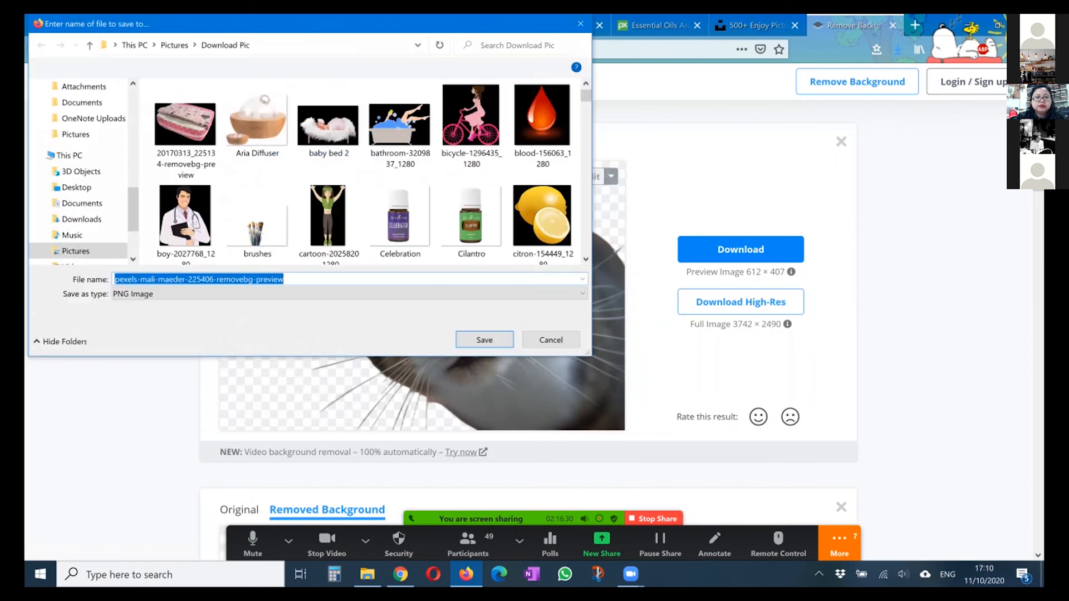
key("Return")
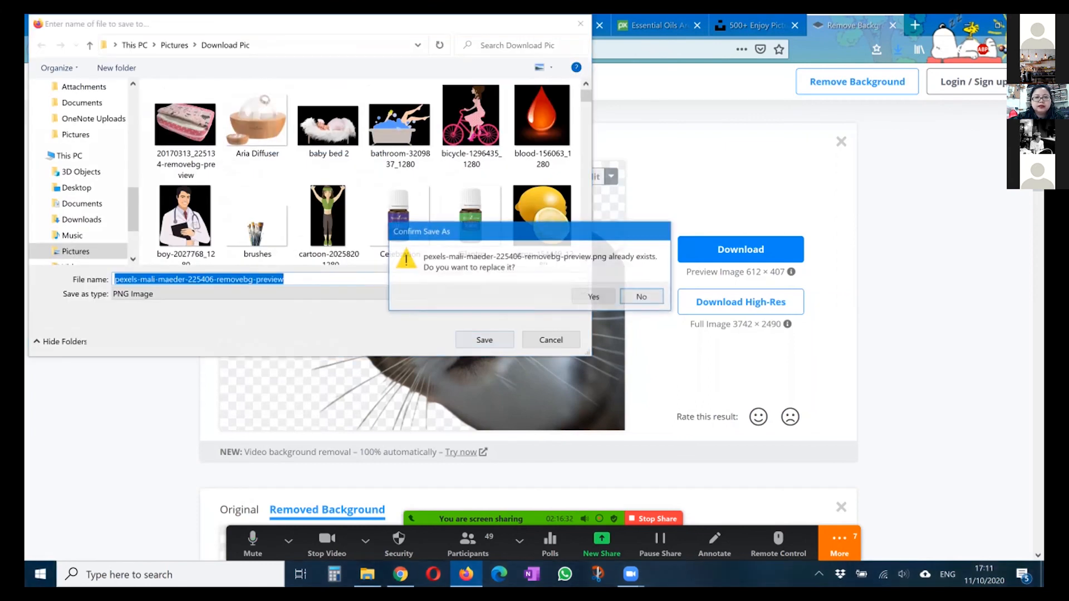
key("Return")
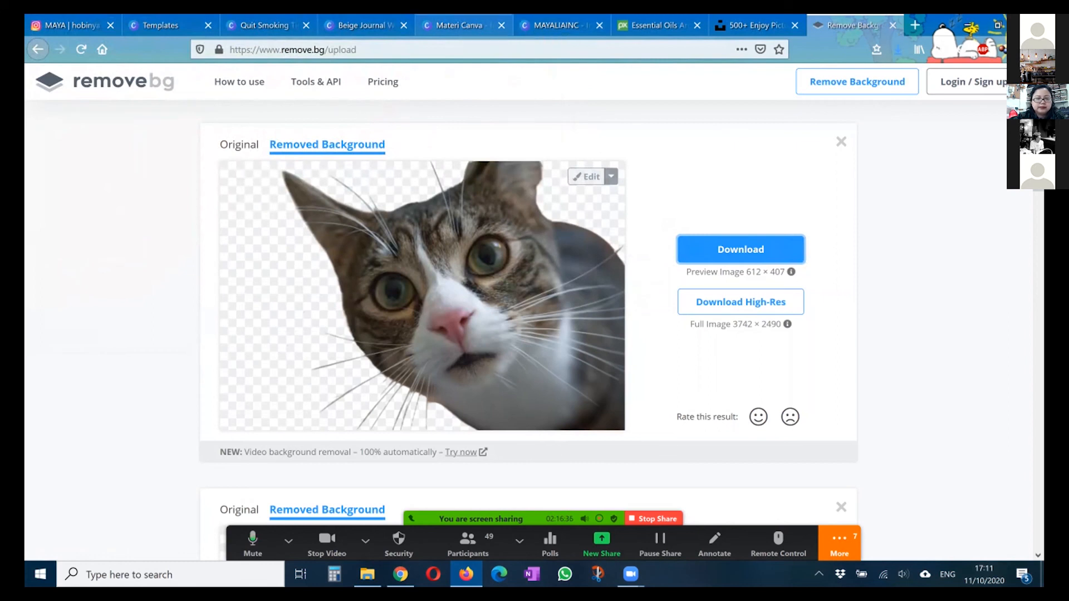
- Switch to the Materi Canva design in Canva and upload the background-free cat PNG from the Download Pic folder
left_click(460, 25)
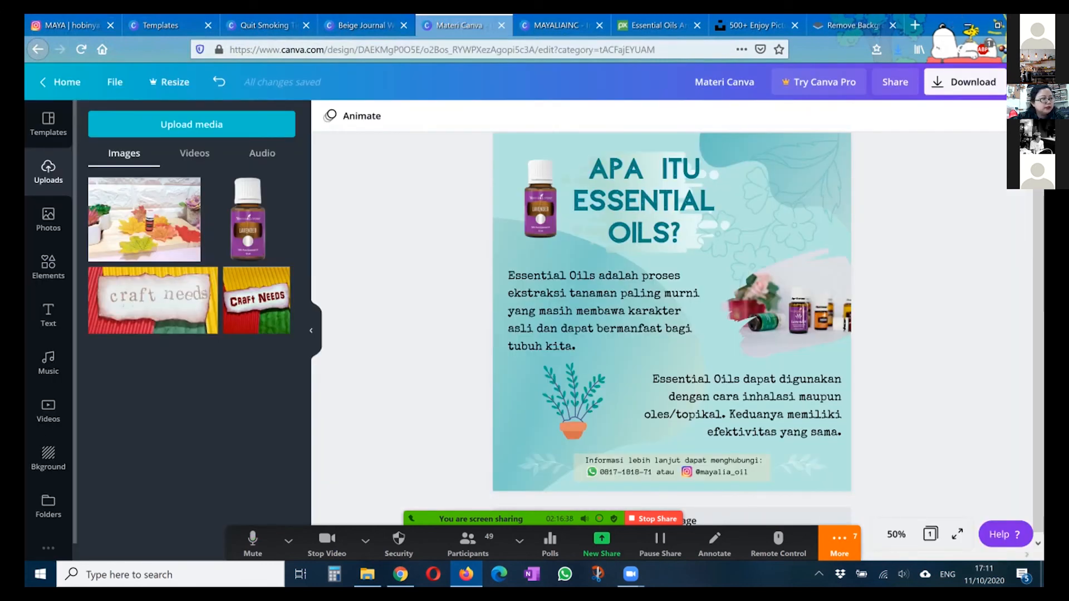
mouse_move(367, 573)
left_click(372, 518)
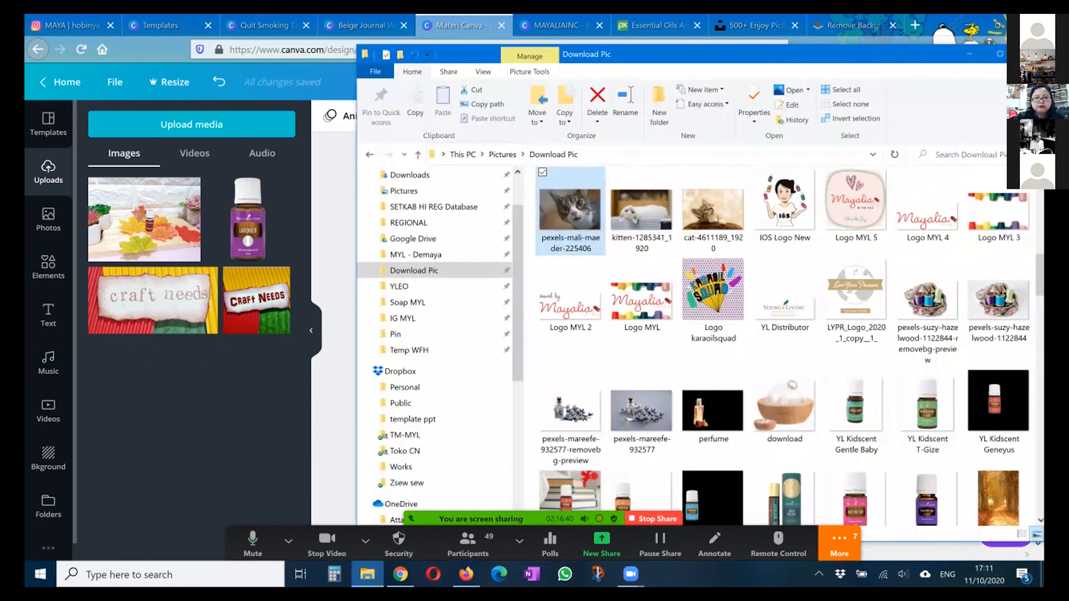
scroll(570, 295, "up", 2)
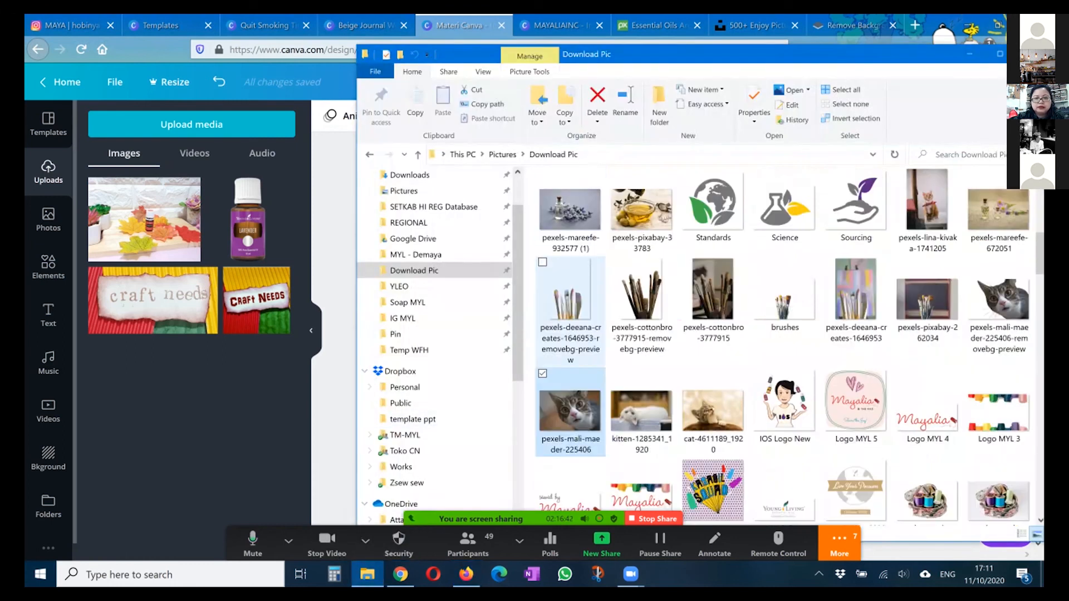
scroll(570, 251, "up", 5)
scroll(570, 272, "down", 10)
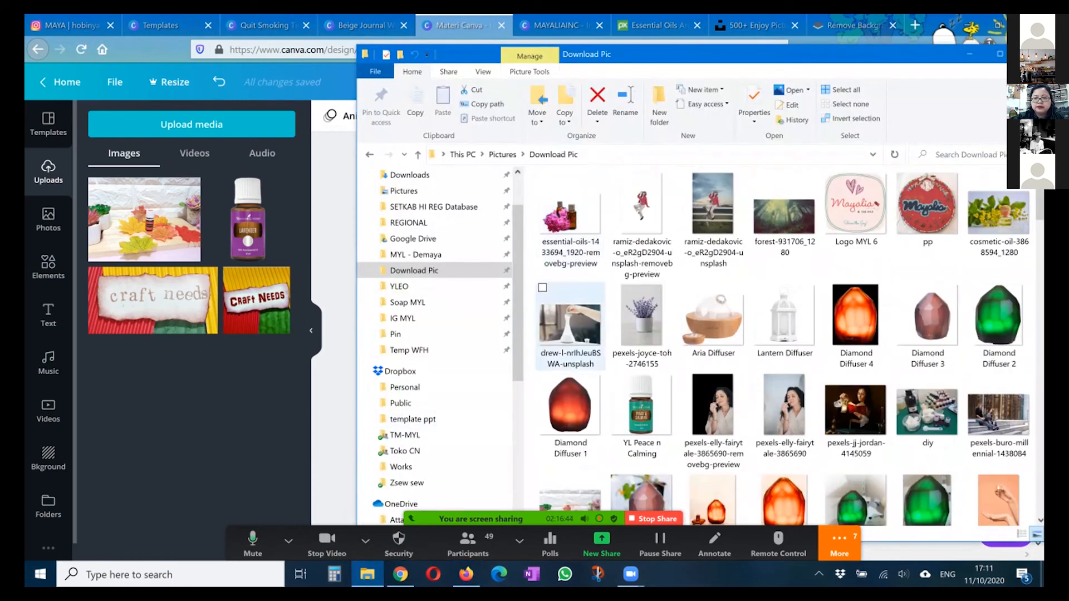
scroll(570, 328, "up", 5)
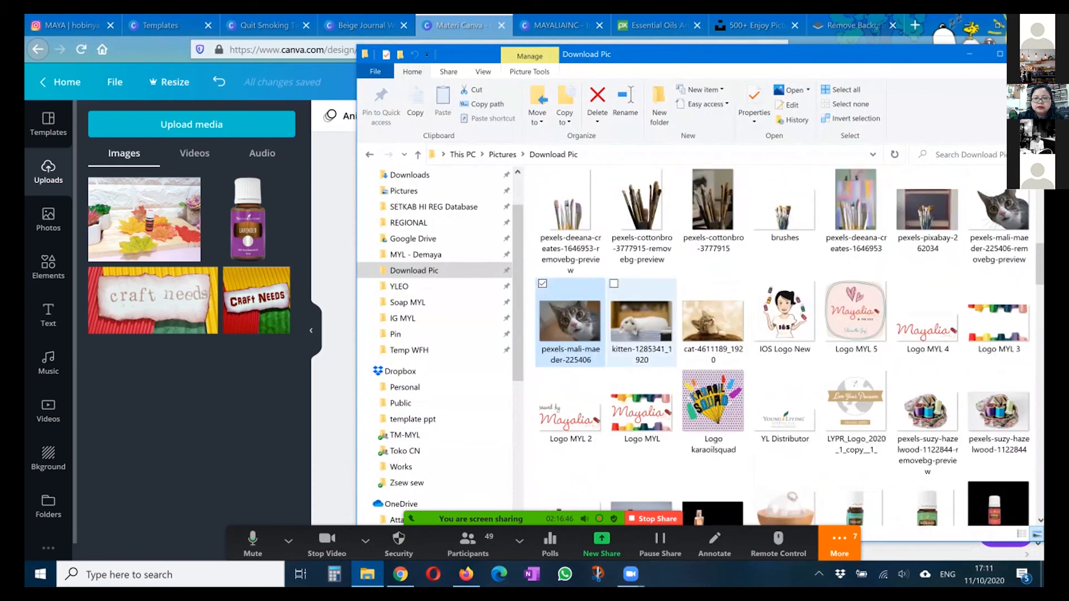
left_click_drag(999, 398, 247, 357)
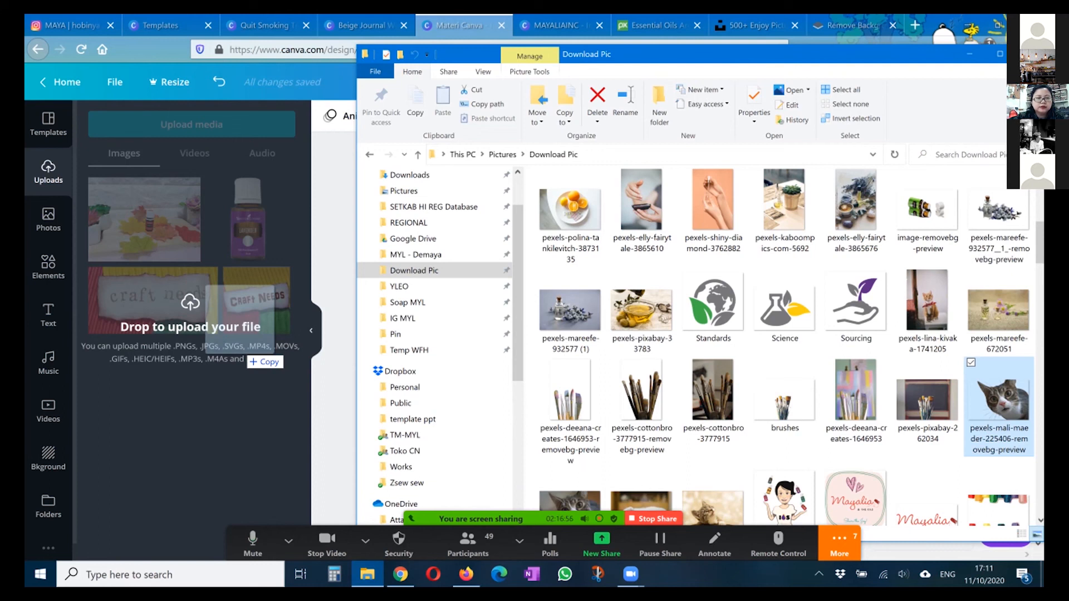
left_click_drag(247, 356, 228, 361)
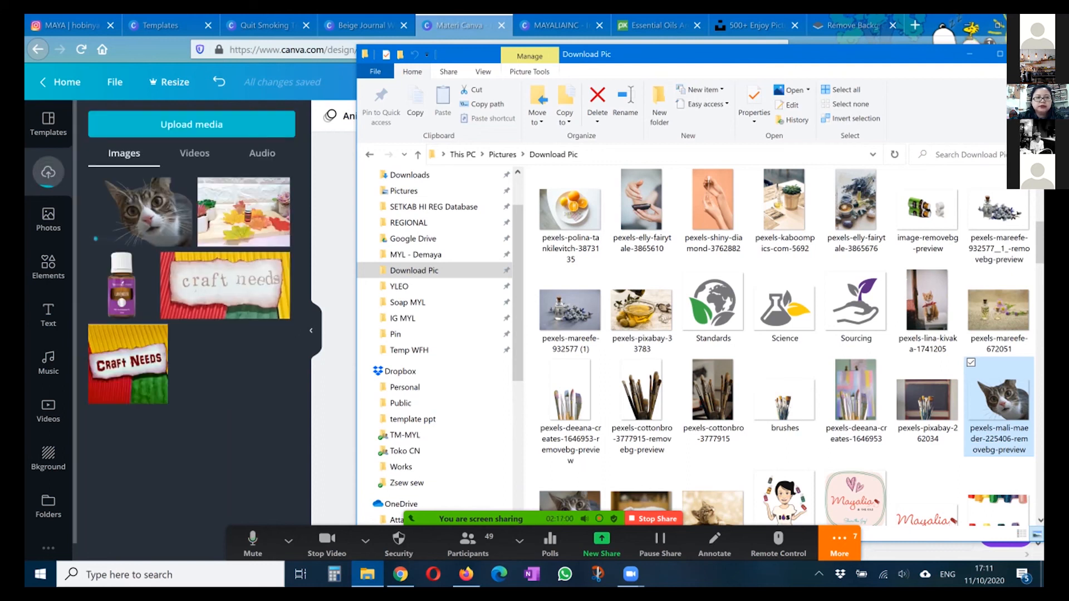
- Add the uploaded cat cutout to the essential oils page and flip it horizontally
left_click(229, 362)
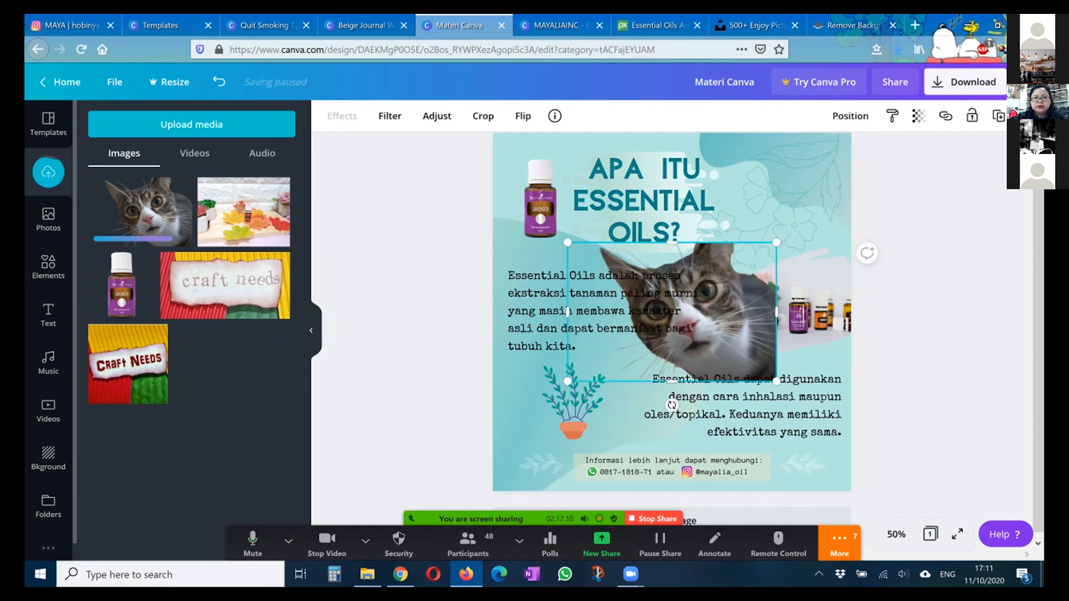
left_click(523, 115)
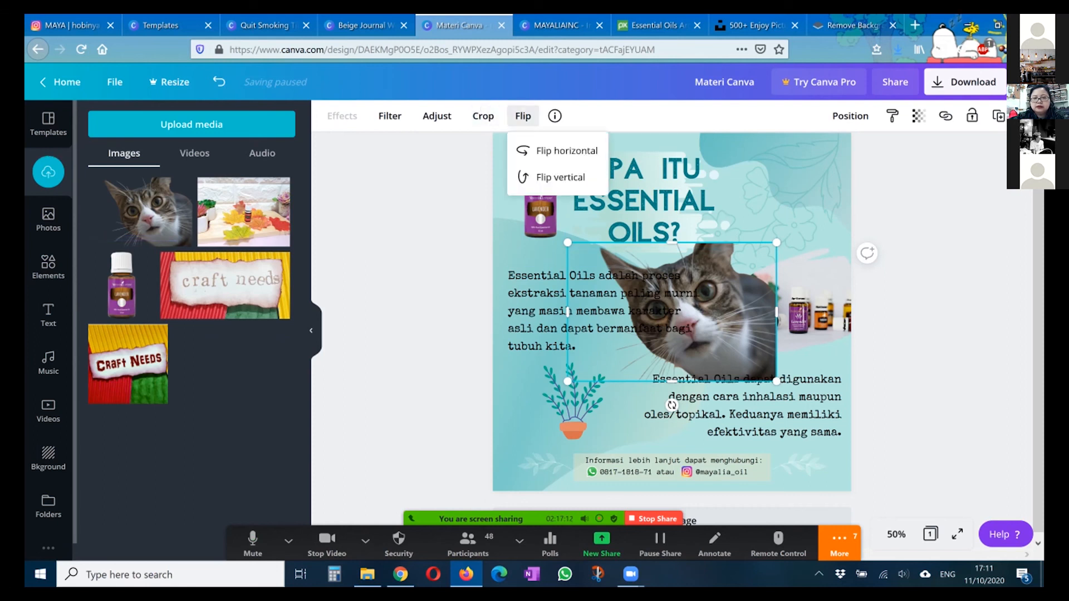
left_click(567, 150)
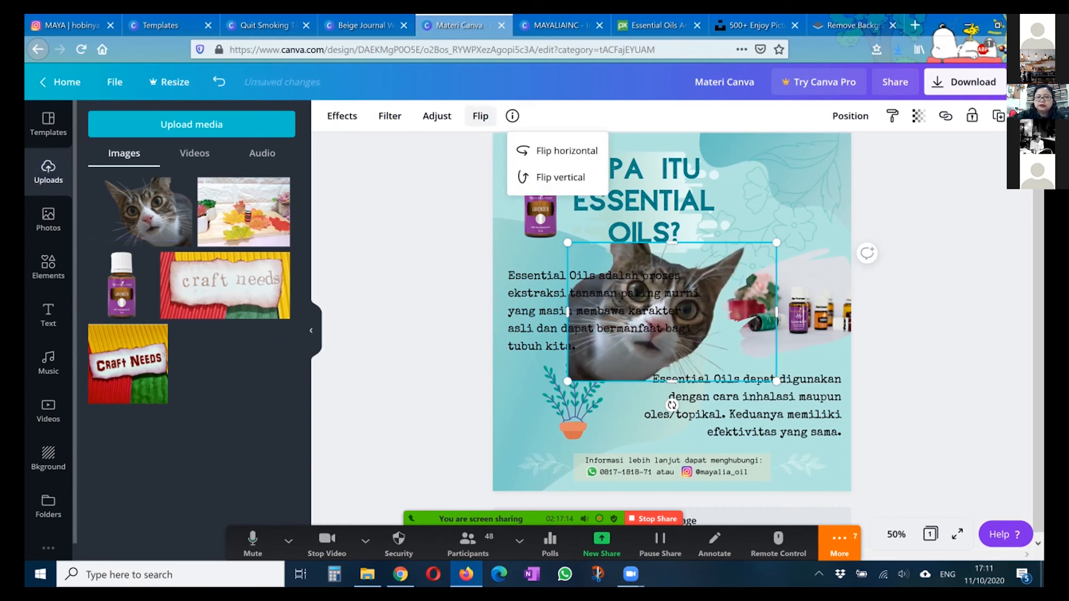
- Delete the potted plant illustration and place the cat there against the page's left edge, below the first paragraph, scaled to about 427 × 284
left_click(572, 401)
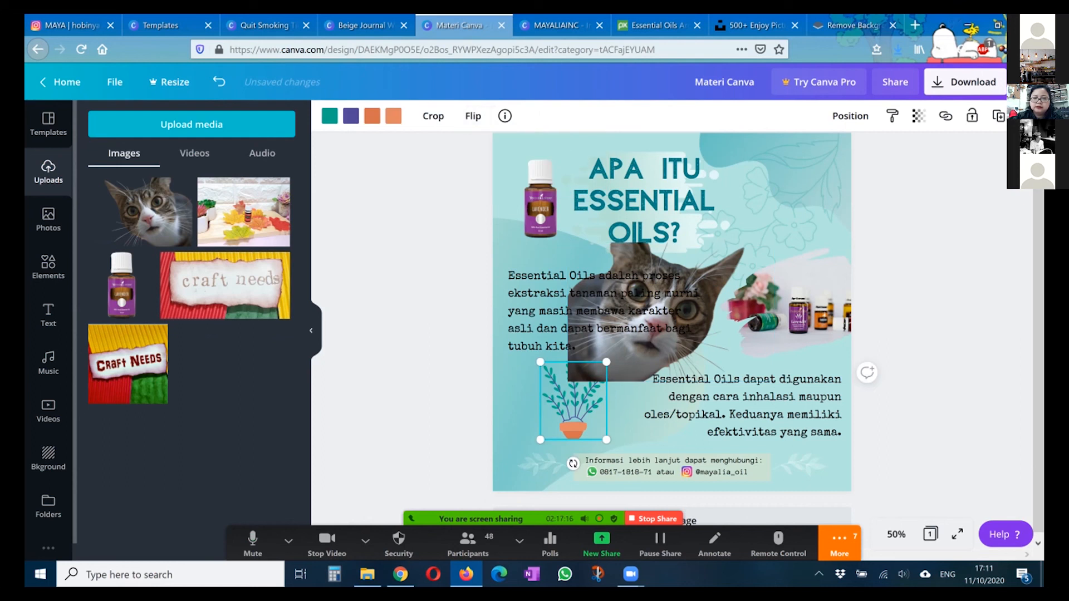
key("Delete")
left_click_drag(672, 312, 597, 373)
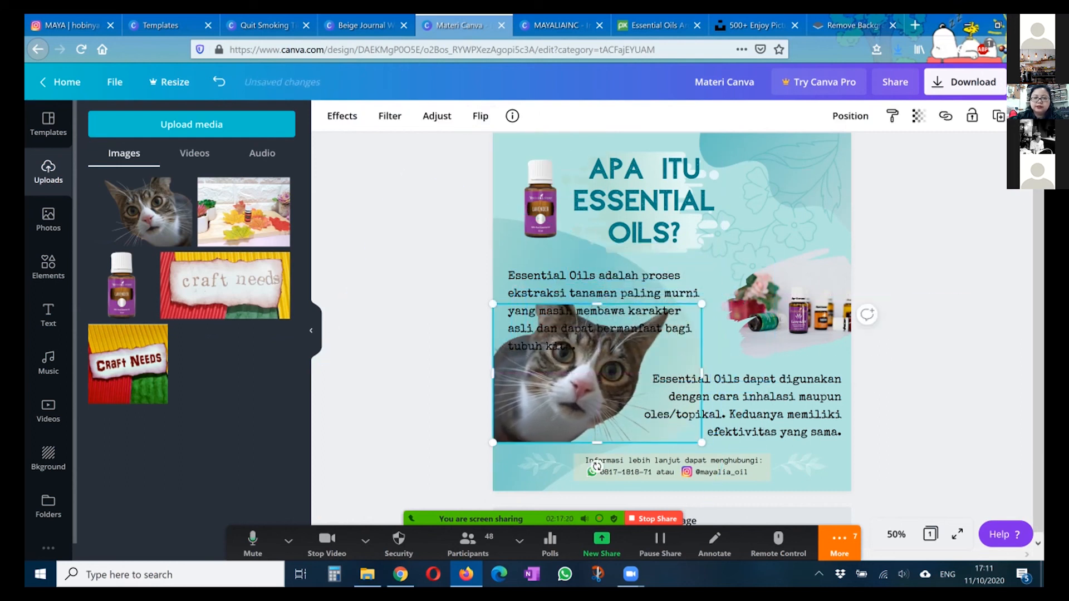
left_click_drag(701, 305, 634, 349)
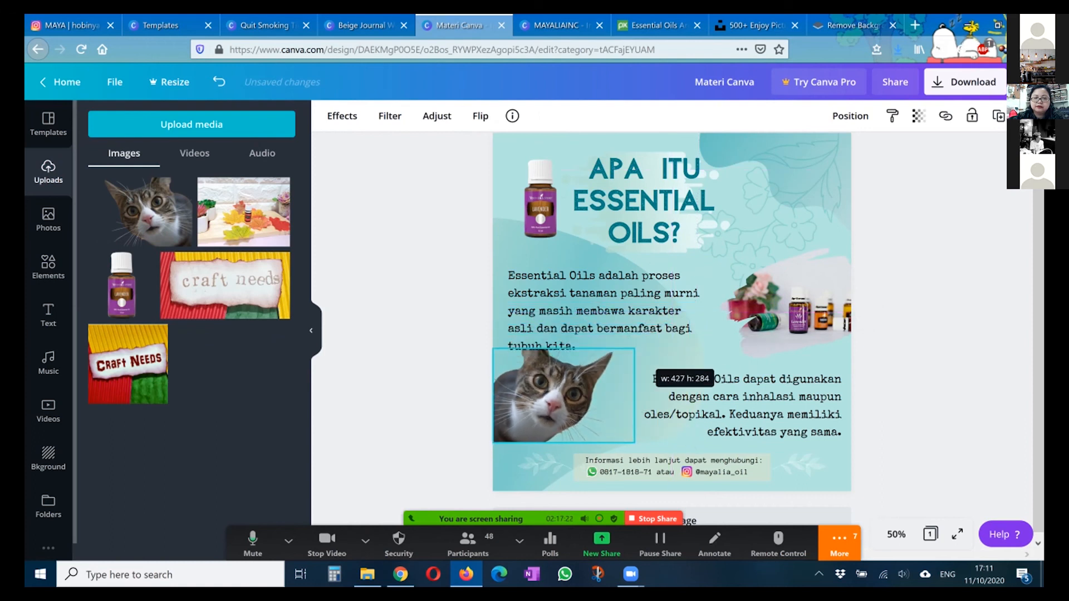
left_click_drag(564, 396, 557, 395)
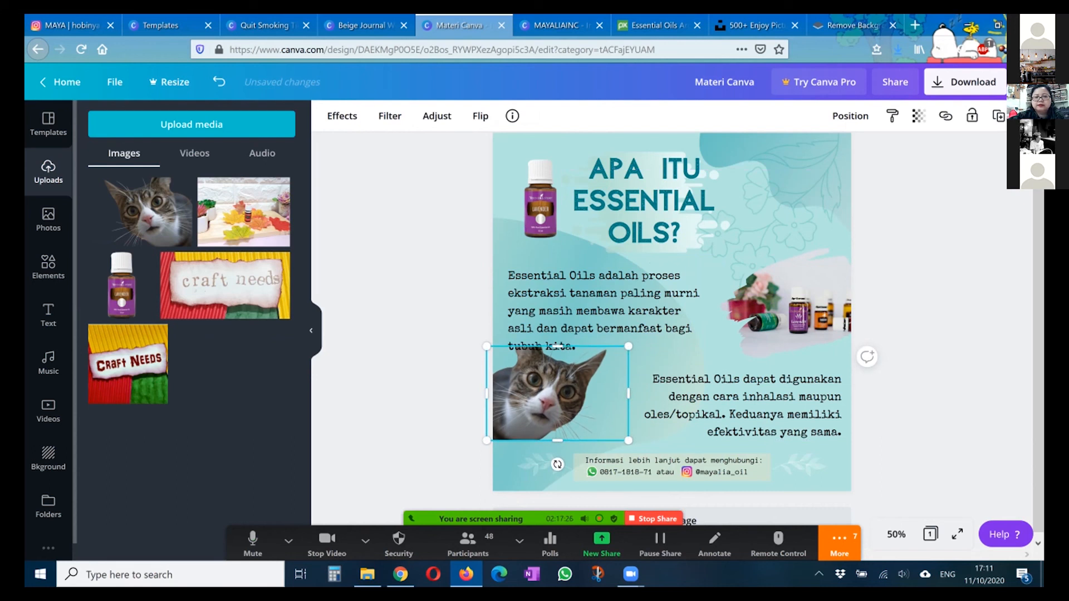
key("Down")
key("Down")
key("Down")
key("Down")
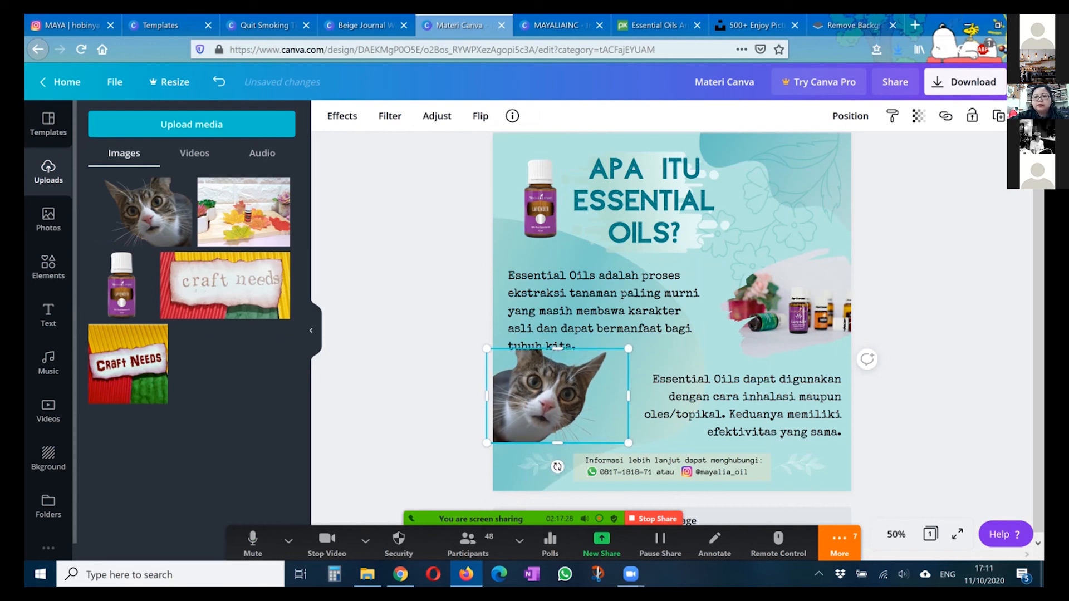
- Try out the cat picture's transparency setting, keep it at 100, and deselect the picture
left_click(918, 116)
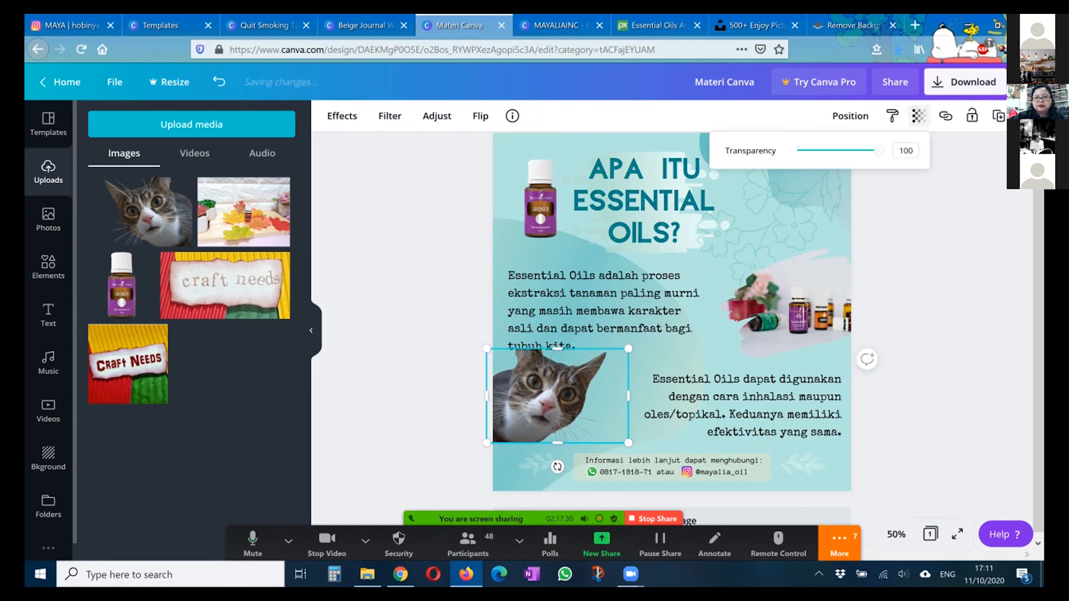
mouse_move(879, 150)
left_mouse_down()
mouse_move(818, 150)
mouse_move(879, 150)
left_mouse_up()
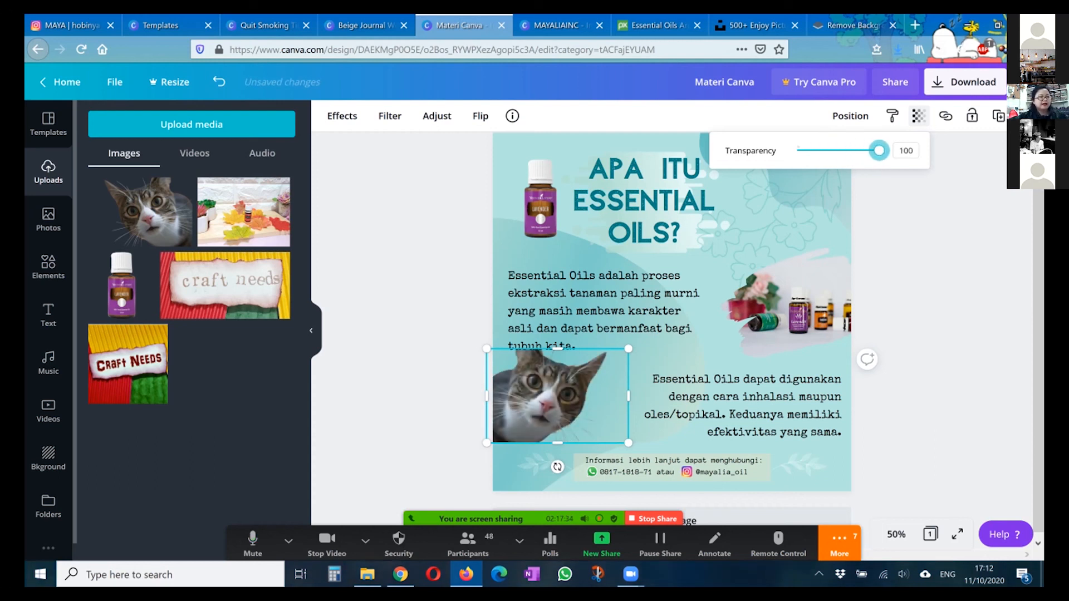
left_click(924, 233)
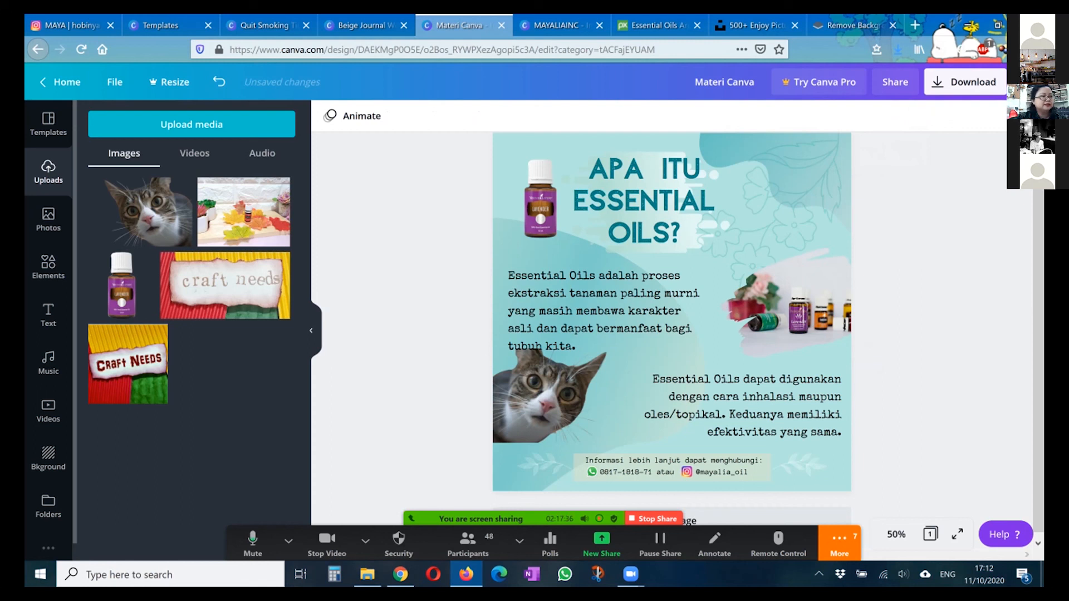